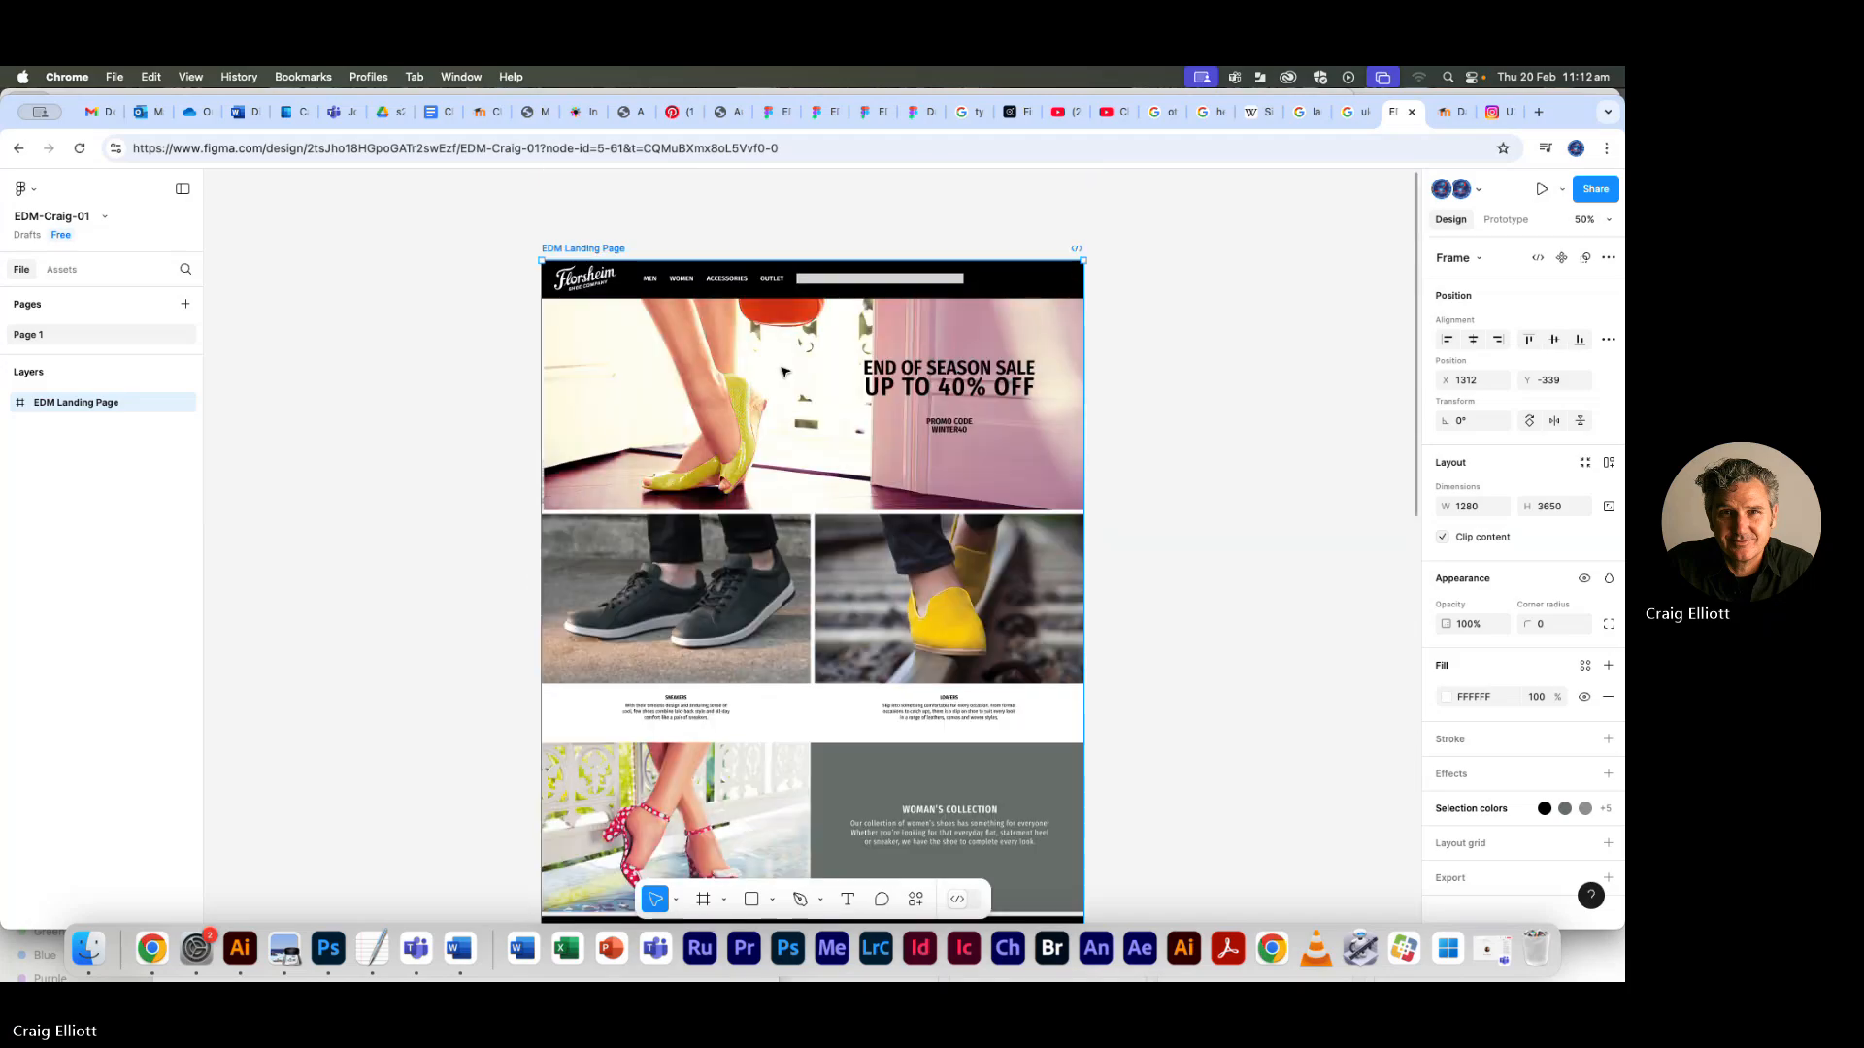
Switch to Preview and examine the layout specifications and section designs in the Florsheim EDM template reference PDF
{"action": "key", "text": "super+Tab"}
{"action": "key", "text": "super+Tab"}
{"action": "key", "text": "super+Tab"}
{"action": "key", "text": "super+Tab"}
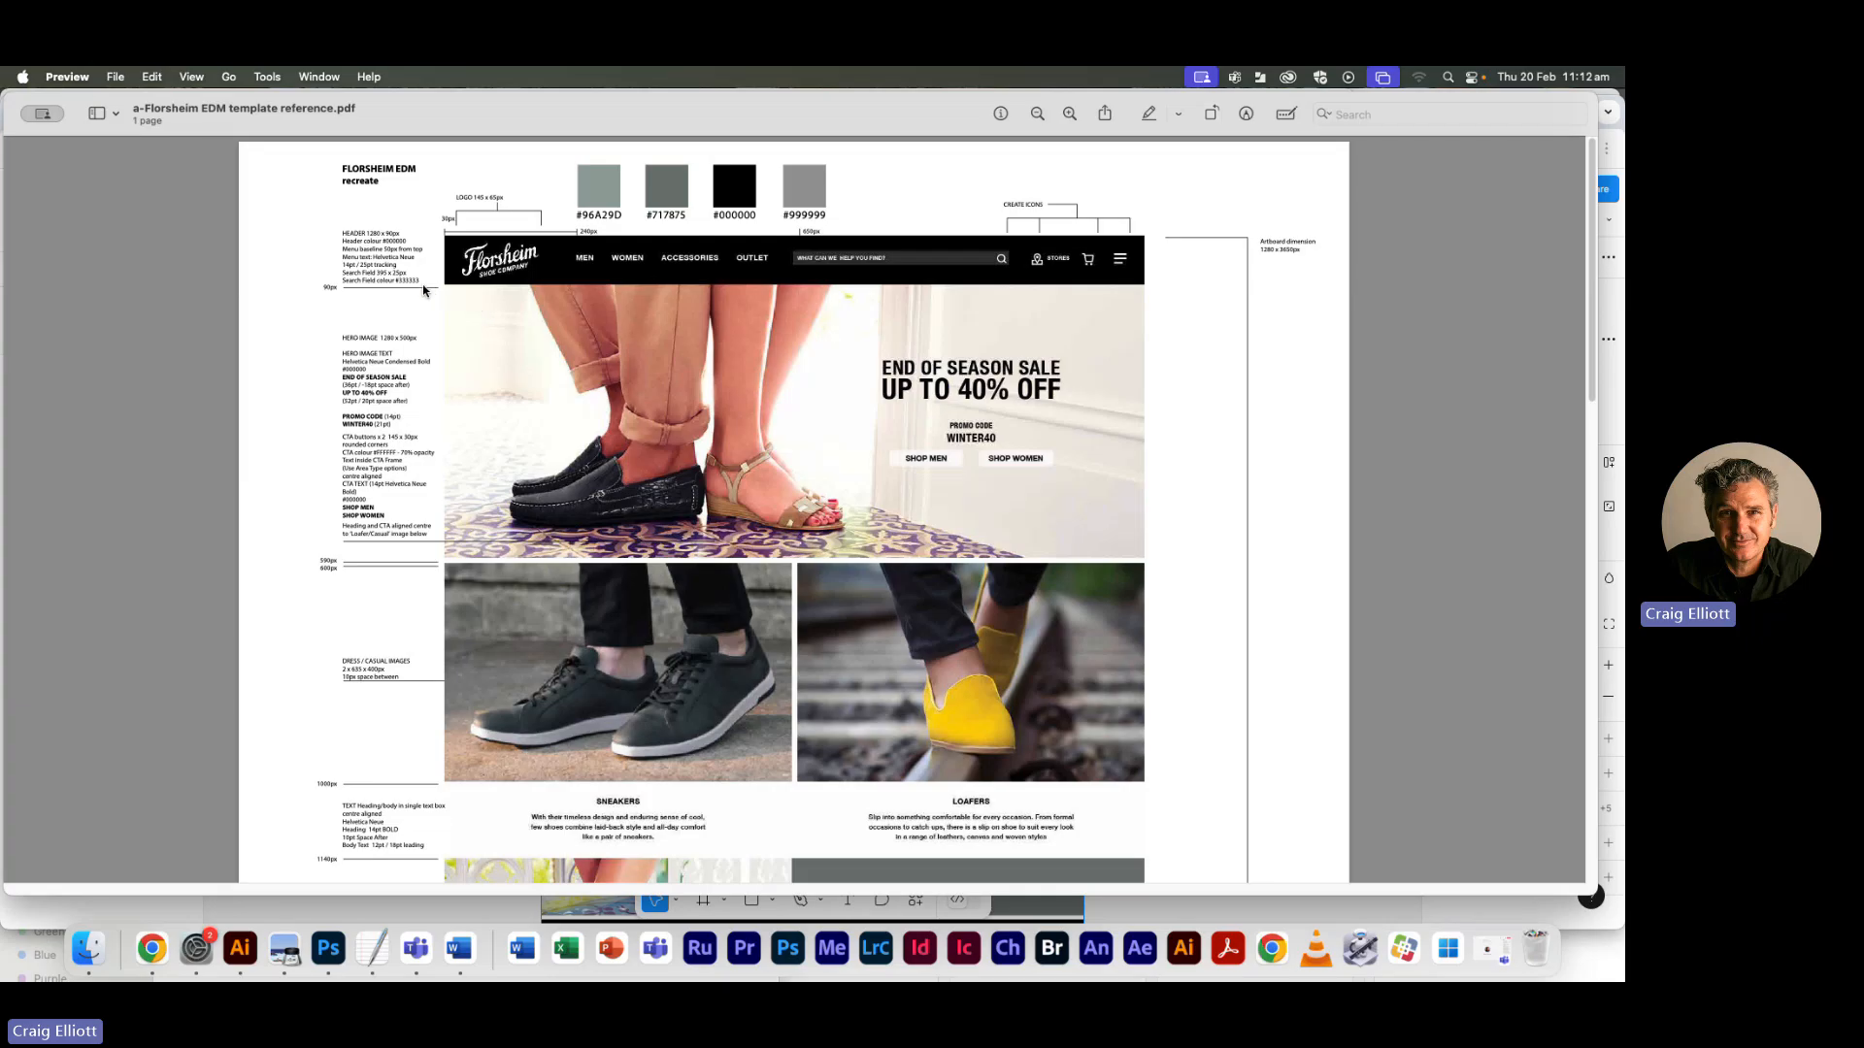
{"action": "key", "text": "super+plus"}
{"action": "key", "text": "super+plus"}
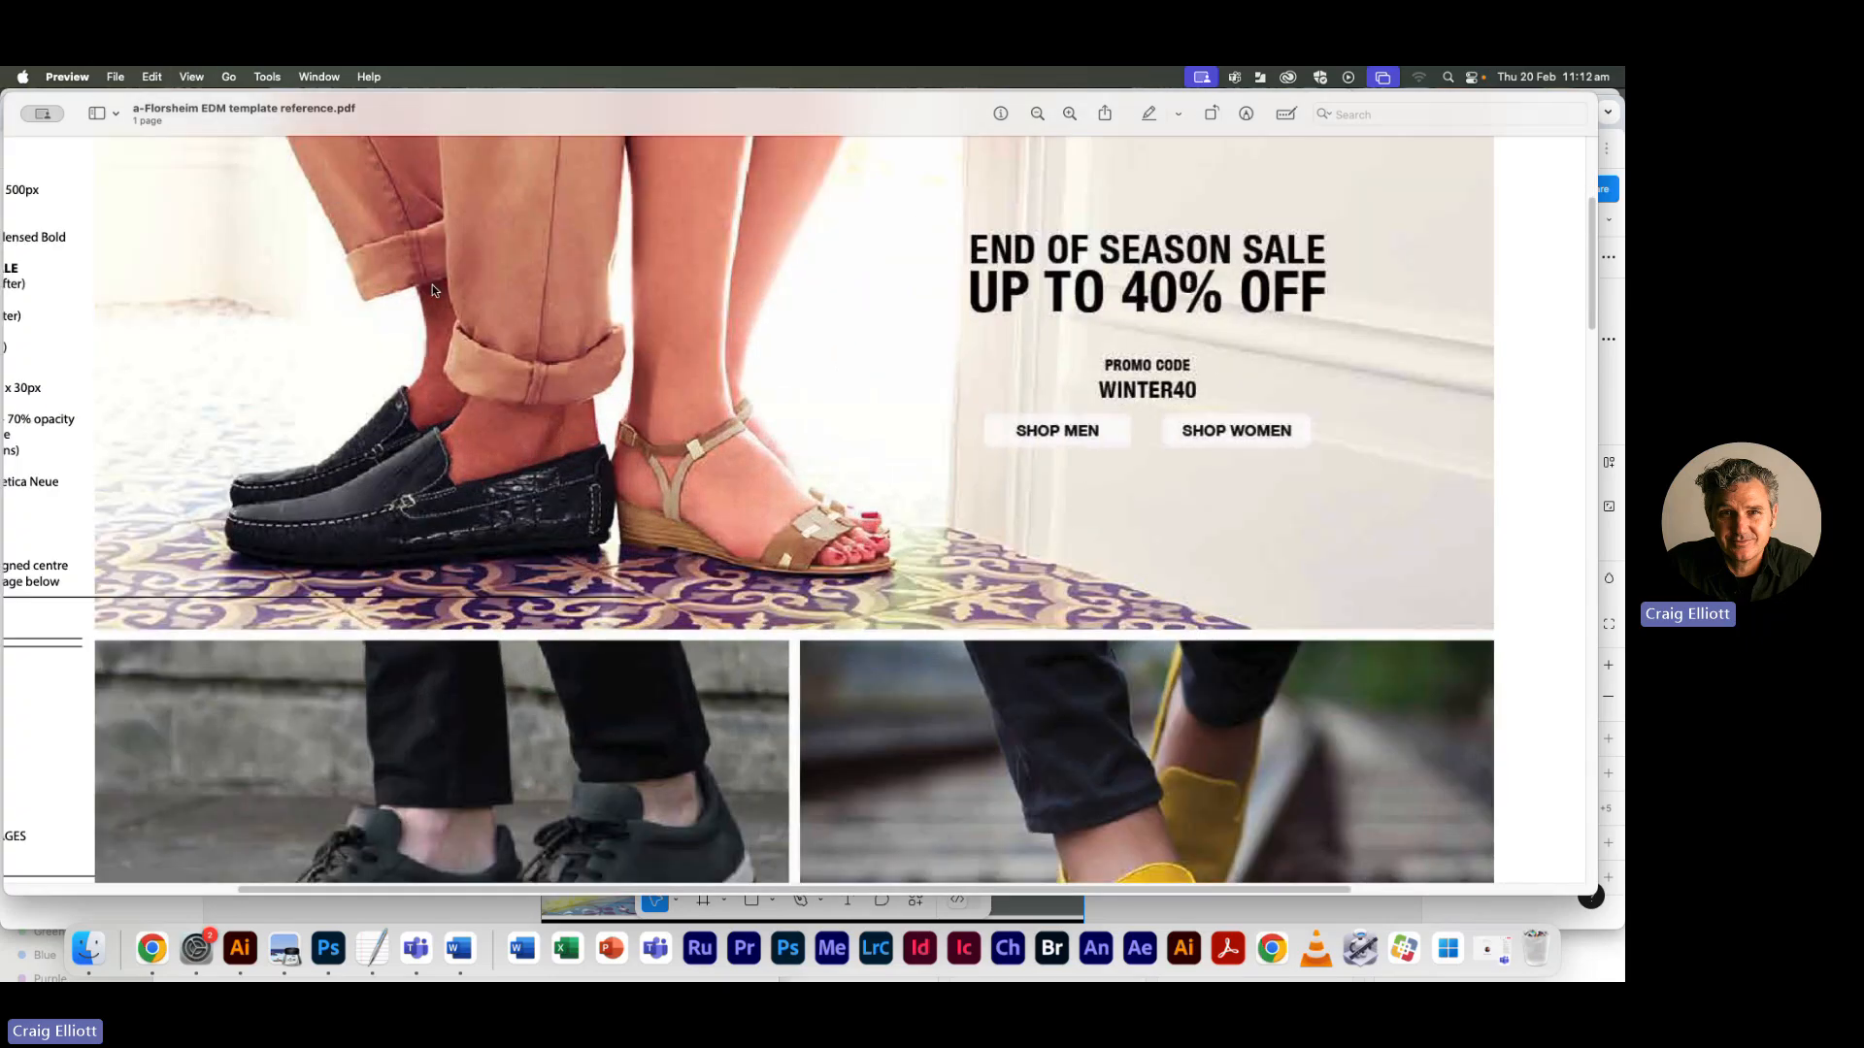
{"action": "key", "text": "Page_Down"}
{"action": "key", "text": "Page_Down"}
{"action": "key", "text": "Page_Down"}
{"action": "key", "text": "Page_Down"}
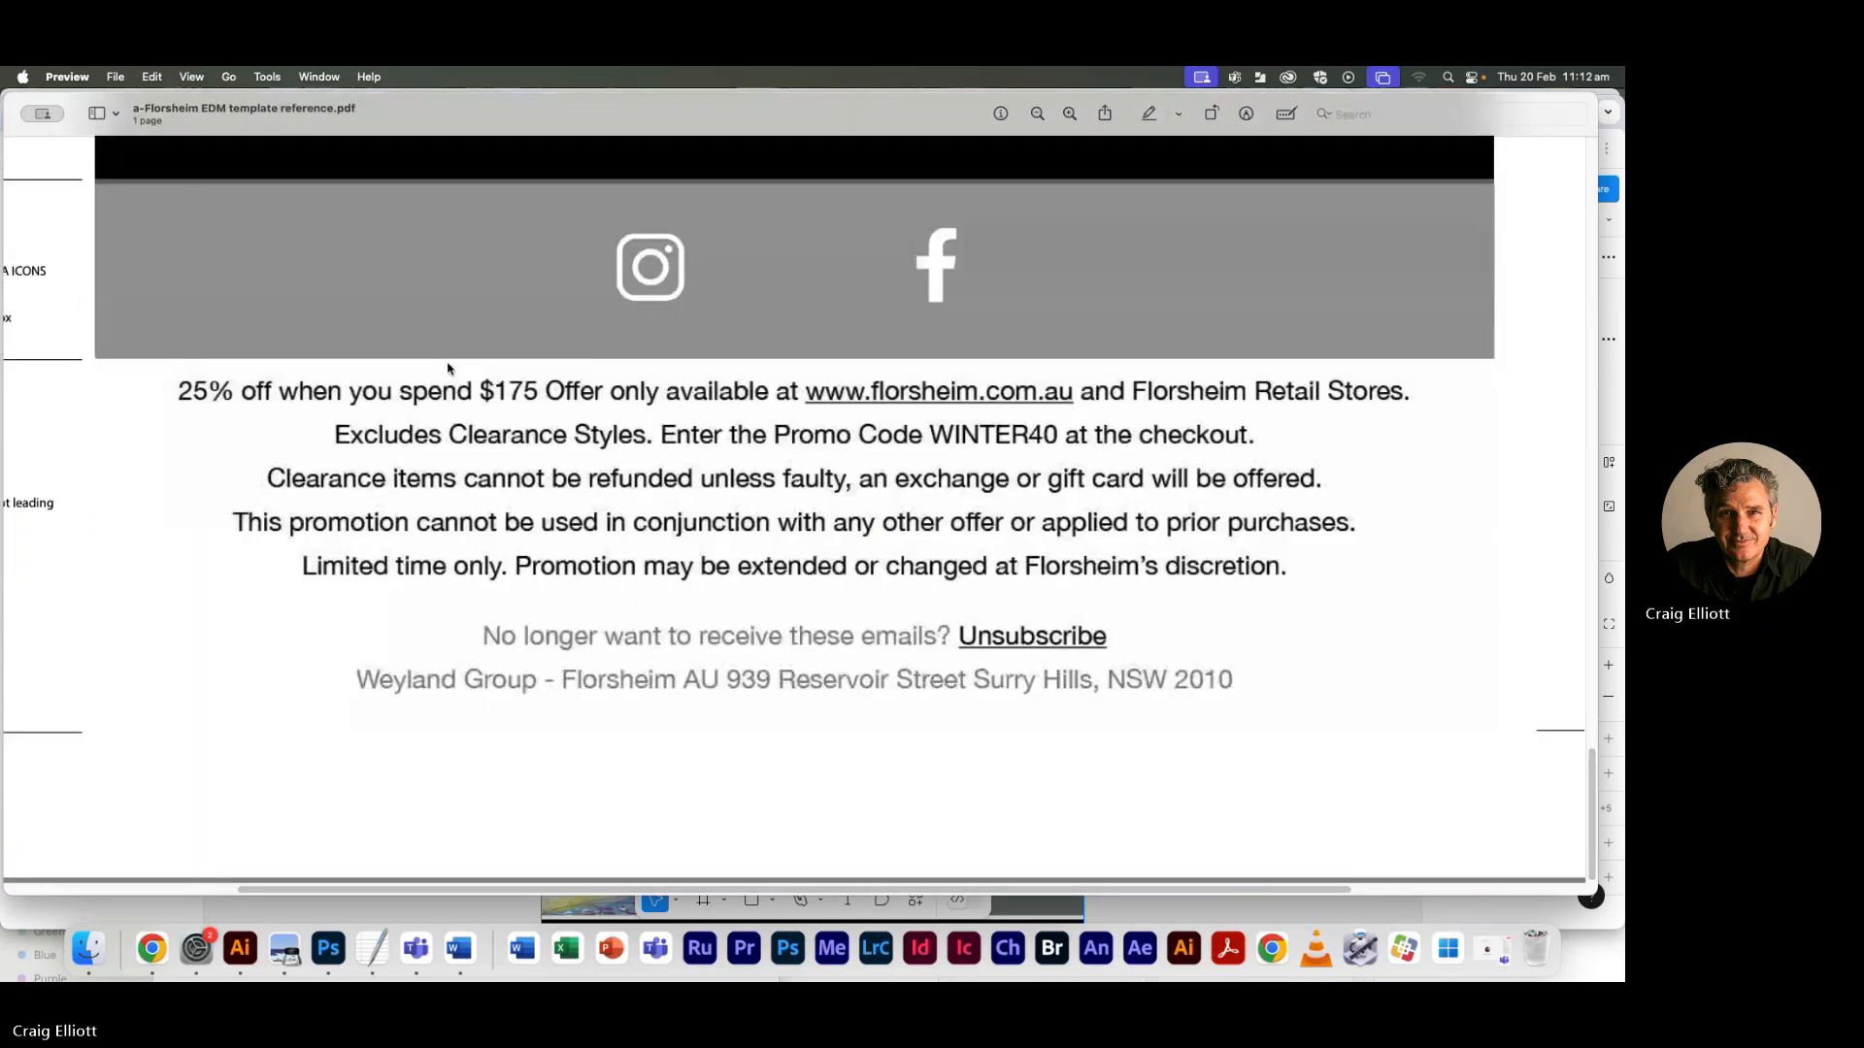
{"action": "scroll", "coordinate": [389, 447], "scroll_direction": "up", "scroll_amount": 5}
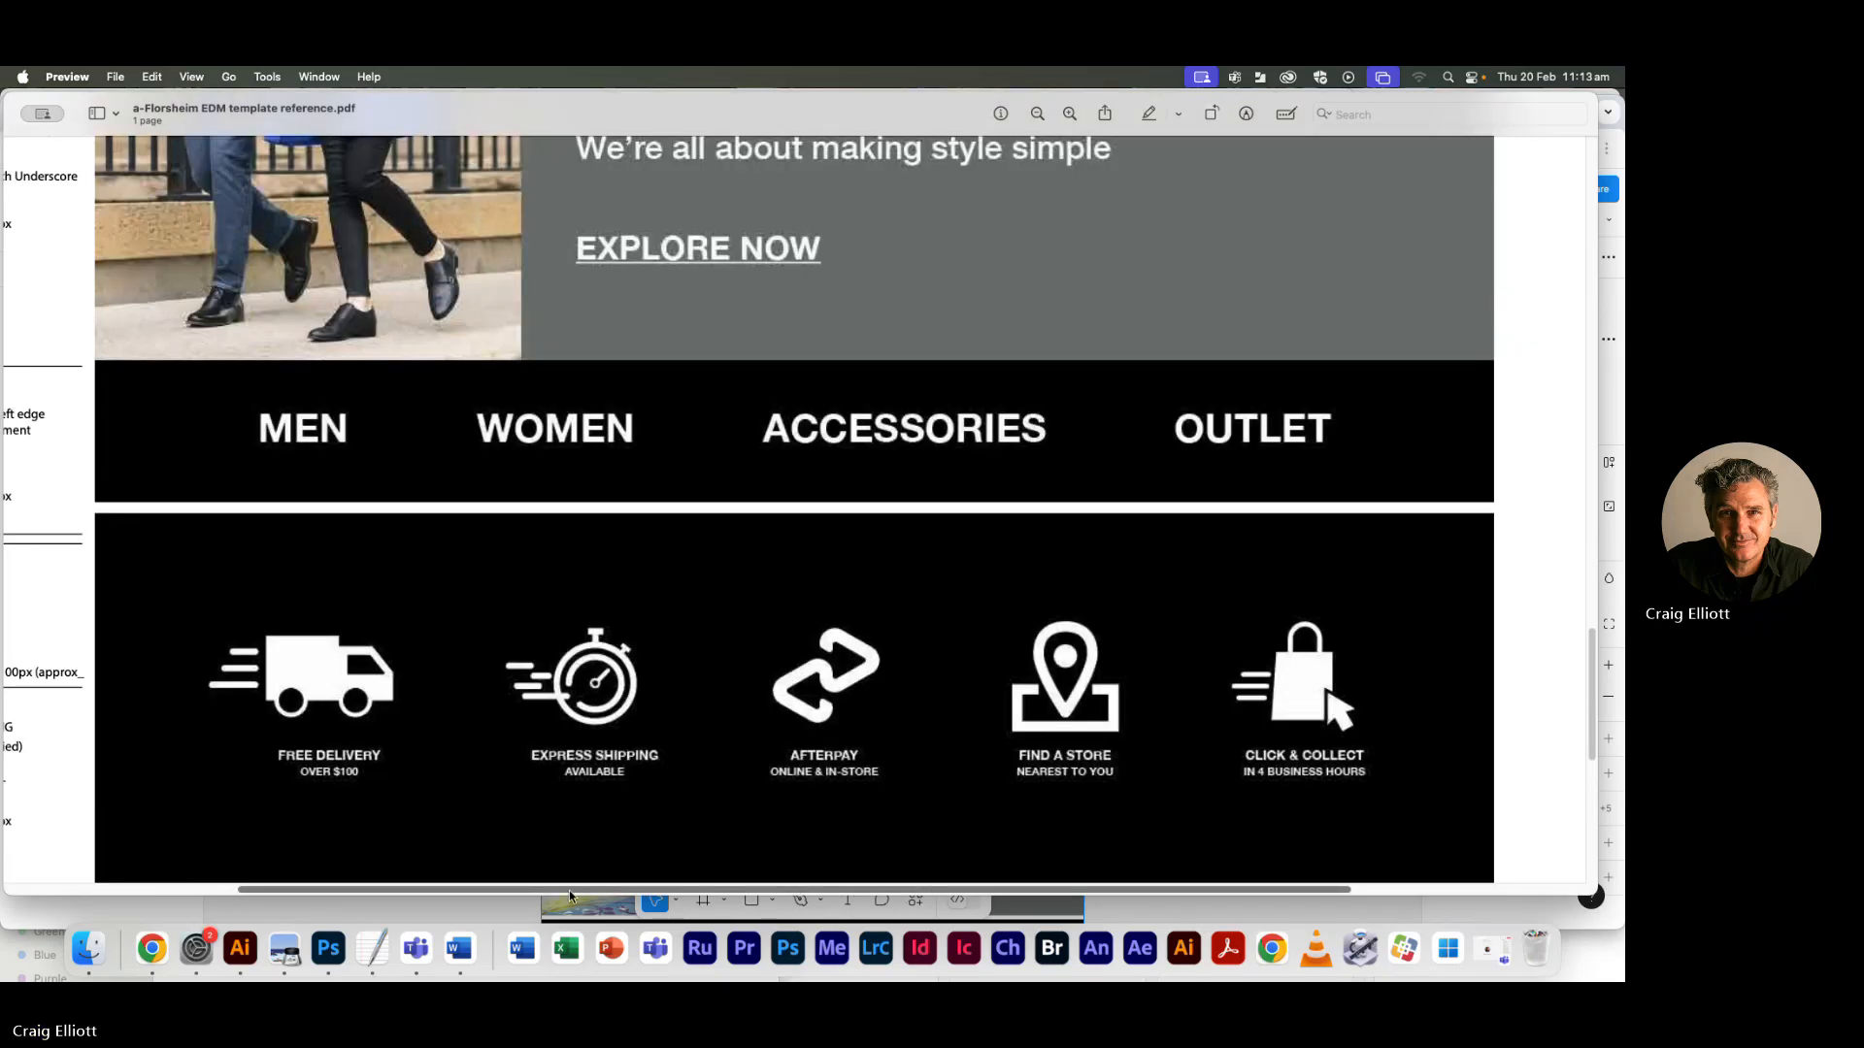
{"action": "scroll", "coordinate": [797, 679], "scroll_direction": "left", "scroll_amount": 5}
{"action": "scroll", "coordinate": [241, 371], "scroll_direction": "up", "scroll_amount": 4}
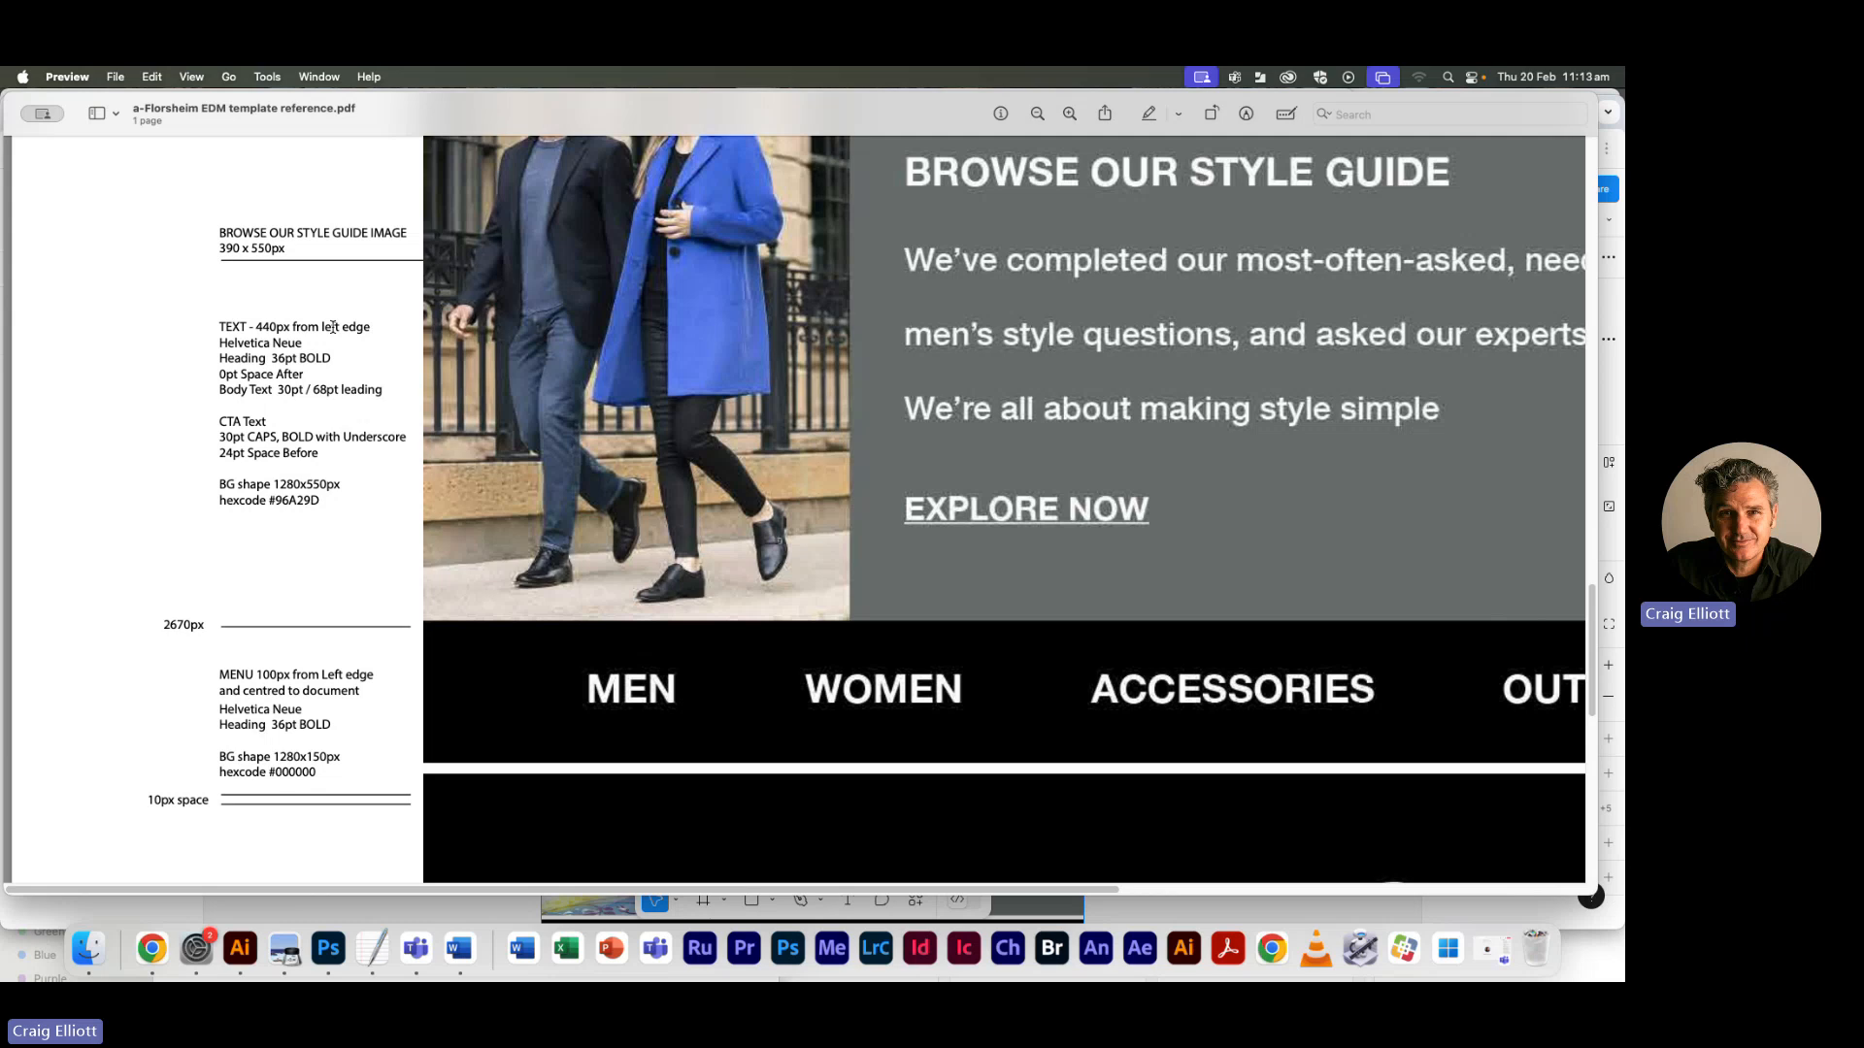
Switch back to Figma in Chrome and move the END OF SEASON SALE hero text to about X 705, Y 287
{"action": "key", "text": "super+Tab"}
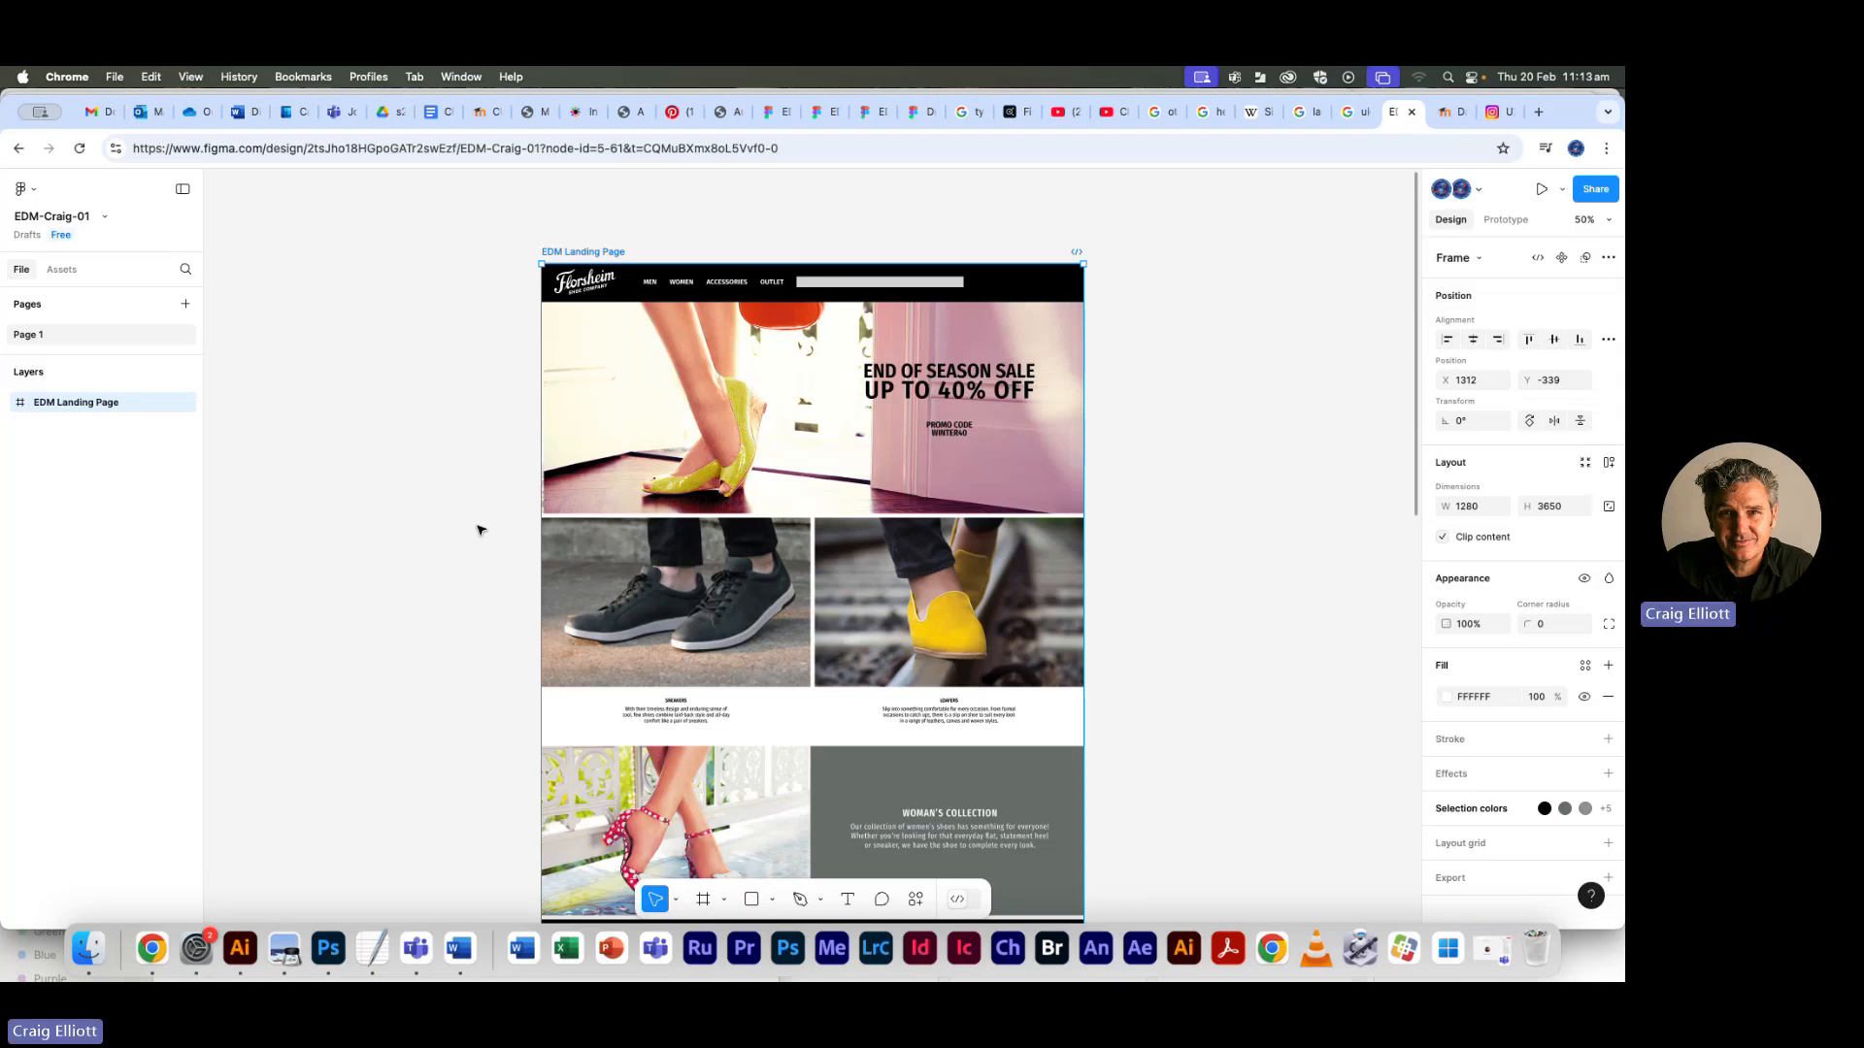
{"action": "scroll", "coordinate": [1179, 583], "scroll_direction": "down", "scroll_amount": 1}
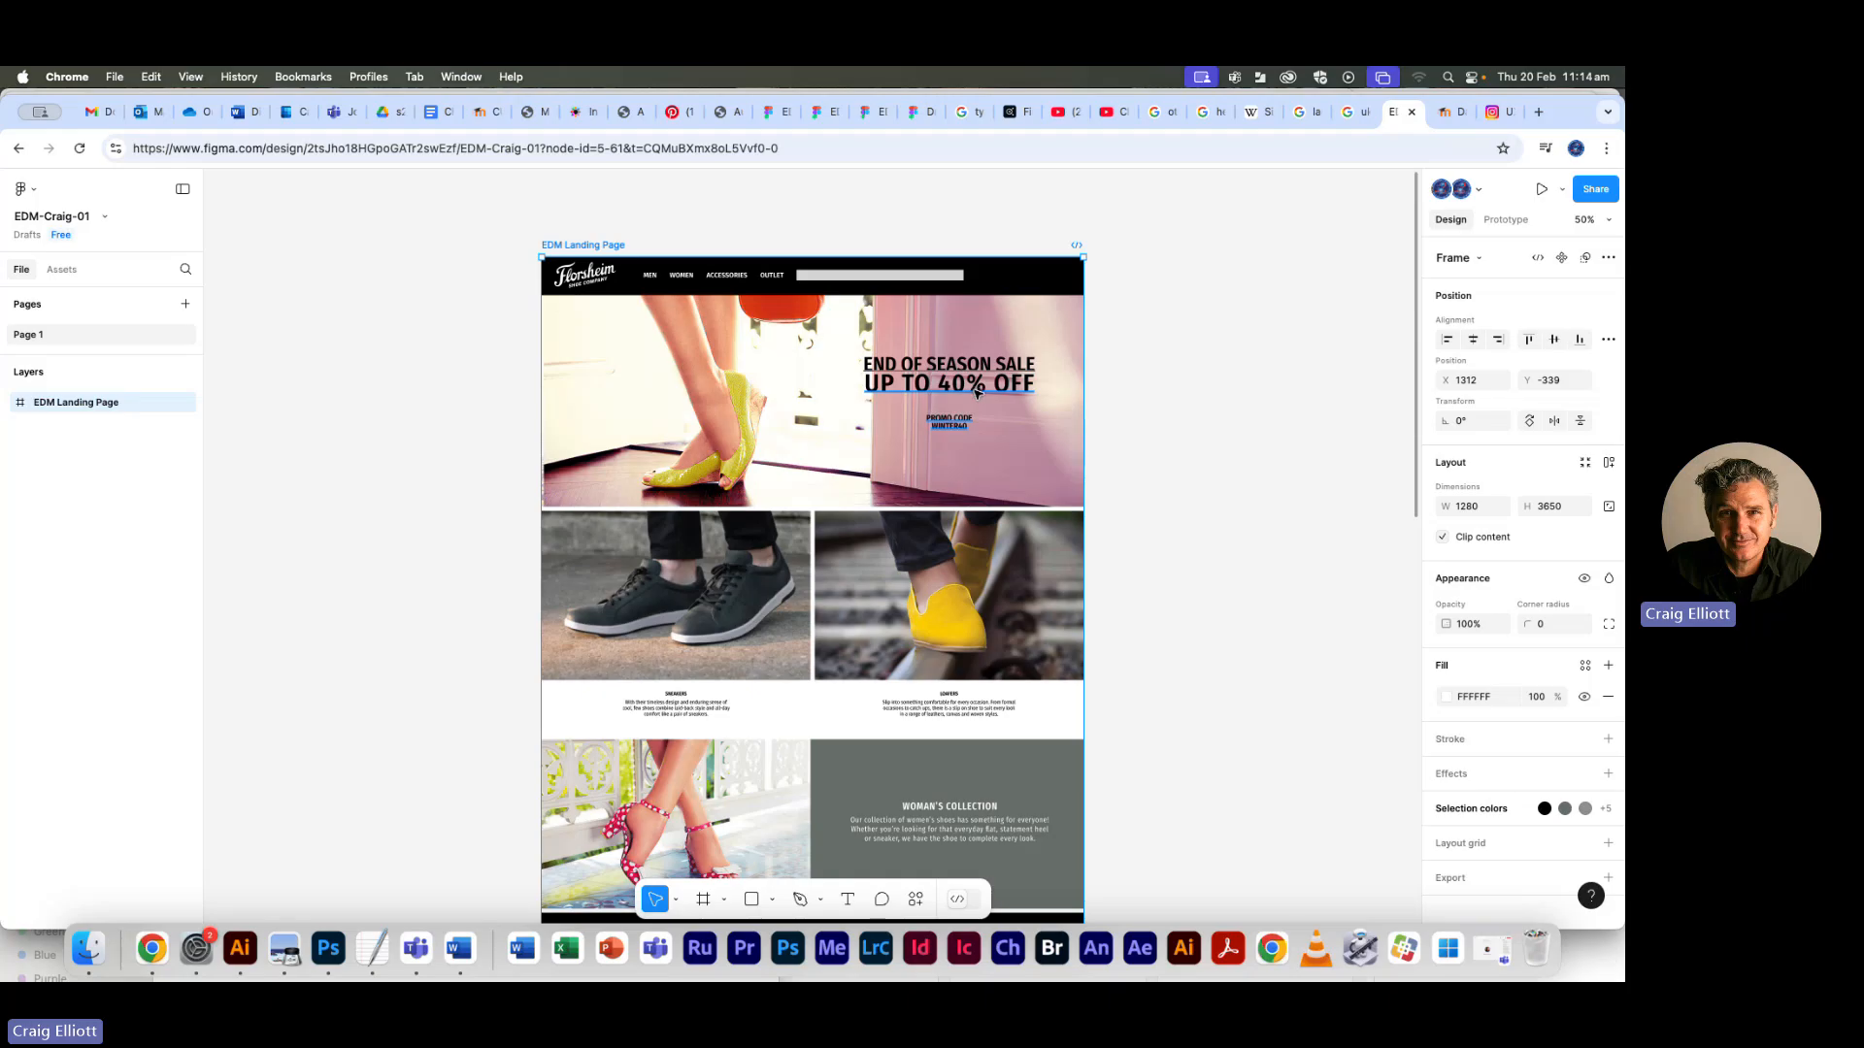
{"action": "left_click", "coordinate": [925, 390]}
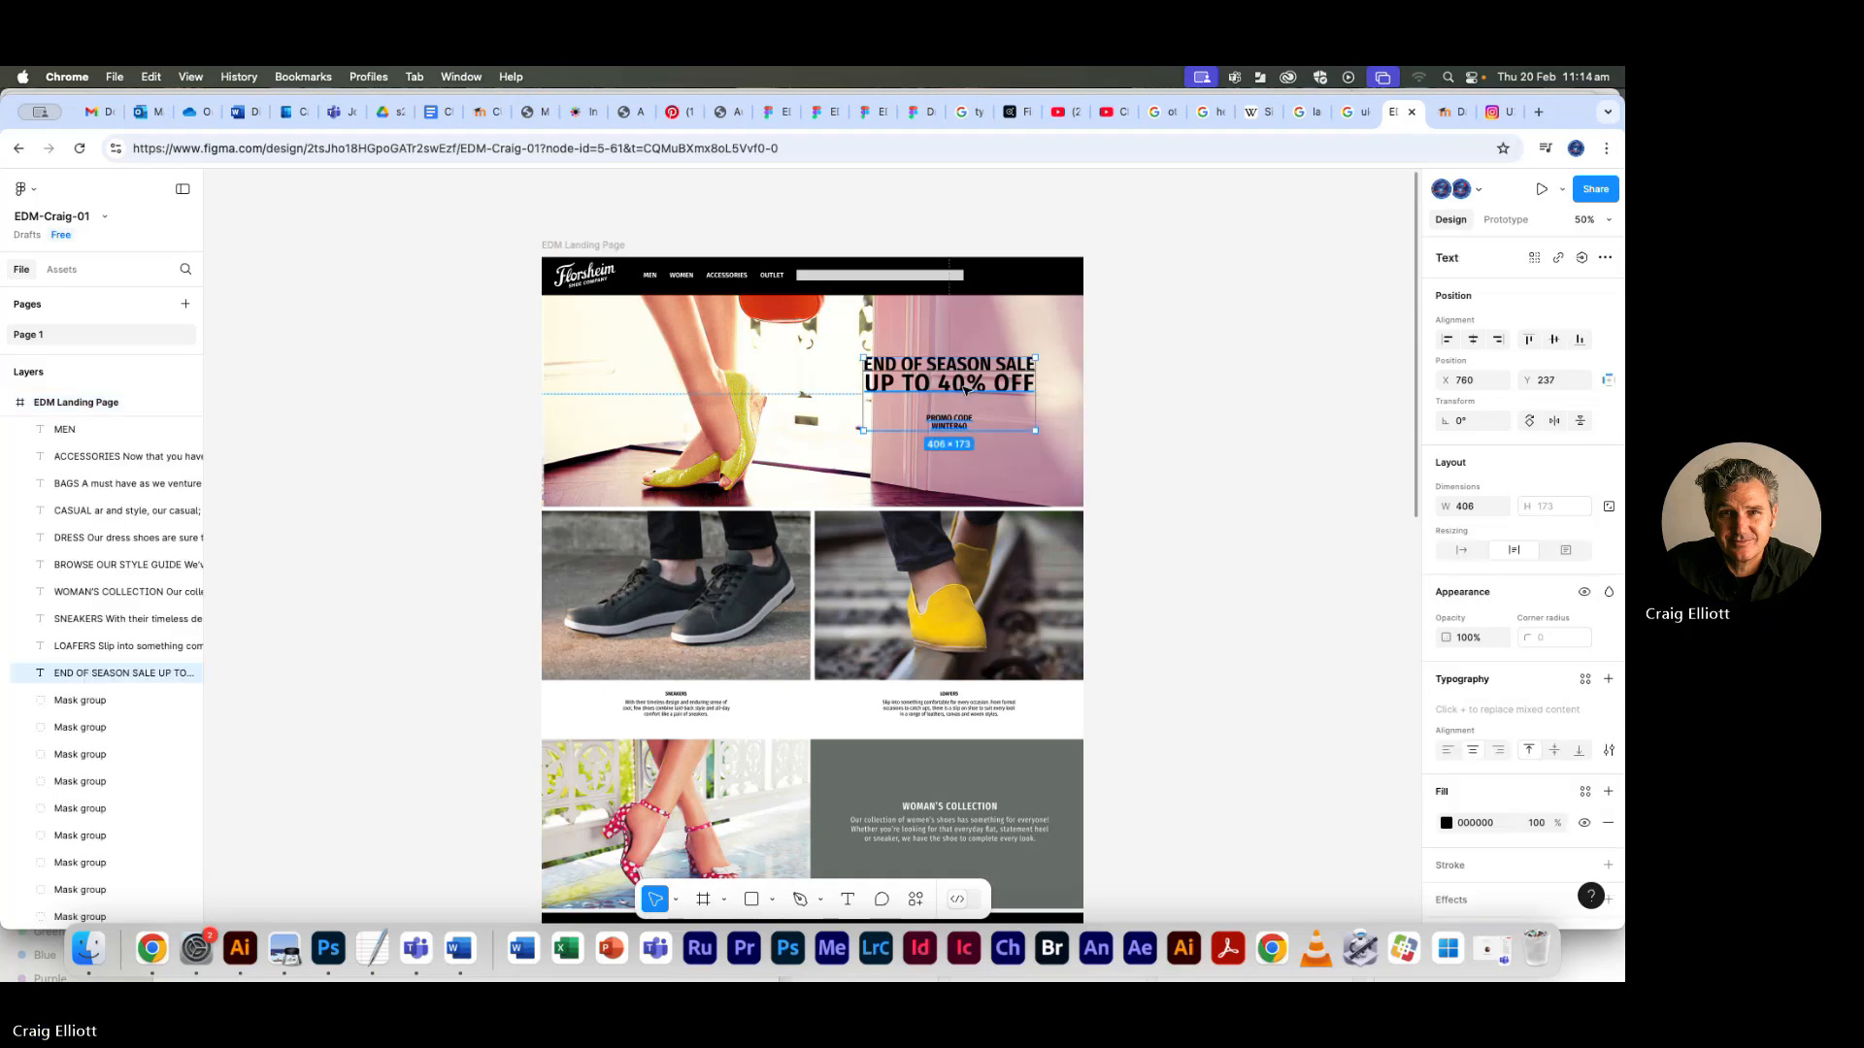
{"action": "mouse_move", "coordinate": [954, 390]}
{"action": "left_mouse_down"}
{"action": "mouse_move", "coordinate": [951, 359]}
{"action": "mouse_move", "coordinate": [925, 384]}
{"action": "left_mouse_up"}
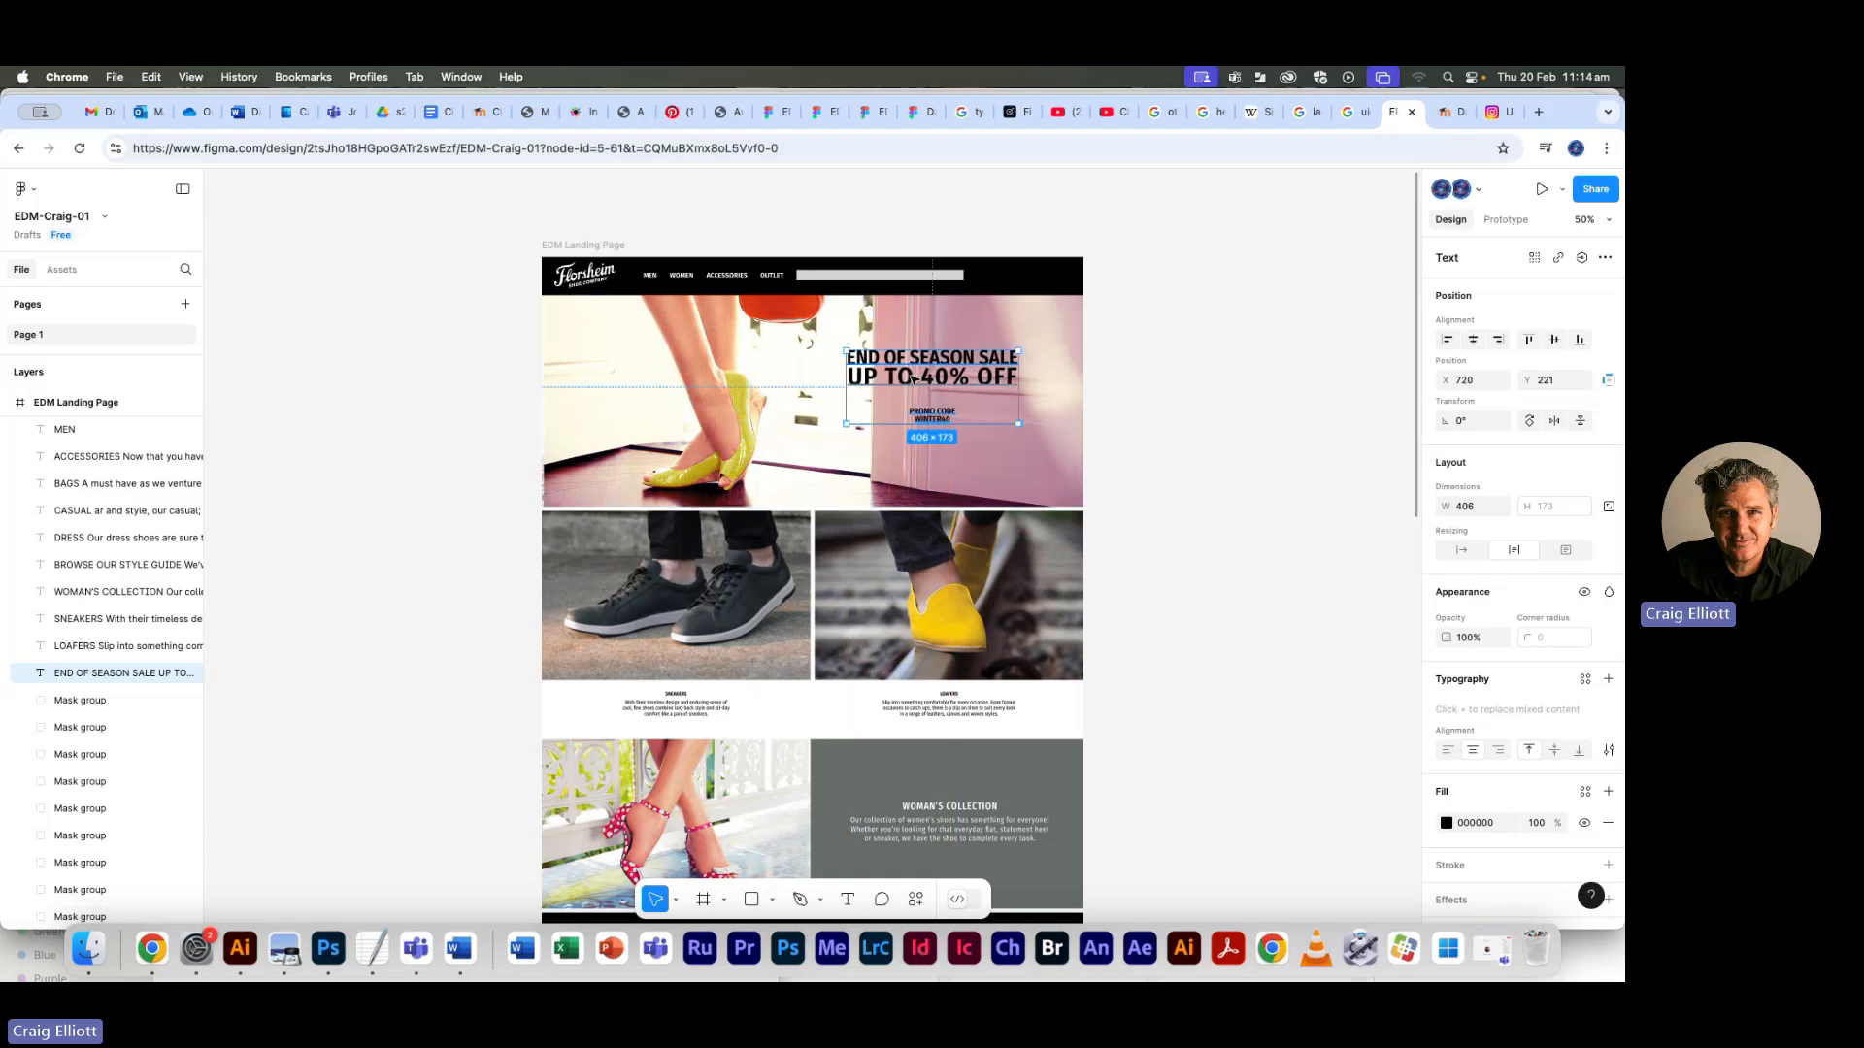
{"action": "mouse_move", "coordinate": [912, 380]}
{"action": "left_mouse_down"}
{"action": "mouse_move", "coordinate": [816, 442]}
{"action": "mouse_move", "coordinate": [837, 406]}
{"action": "mouse_move", "coordinate": [903, 407]}
{"action": "left_mouse_up"}
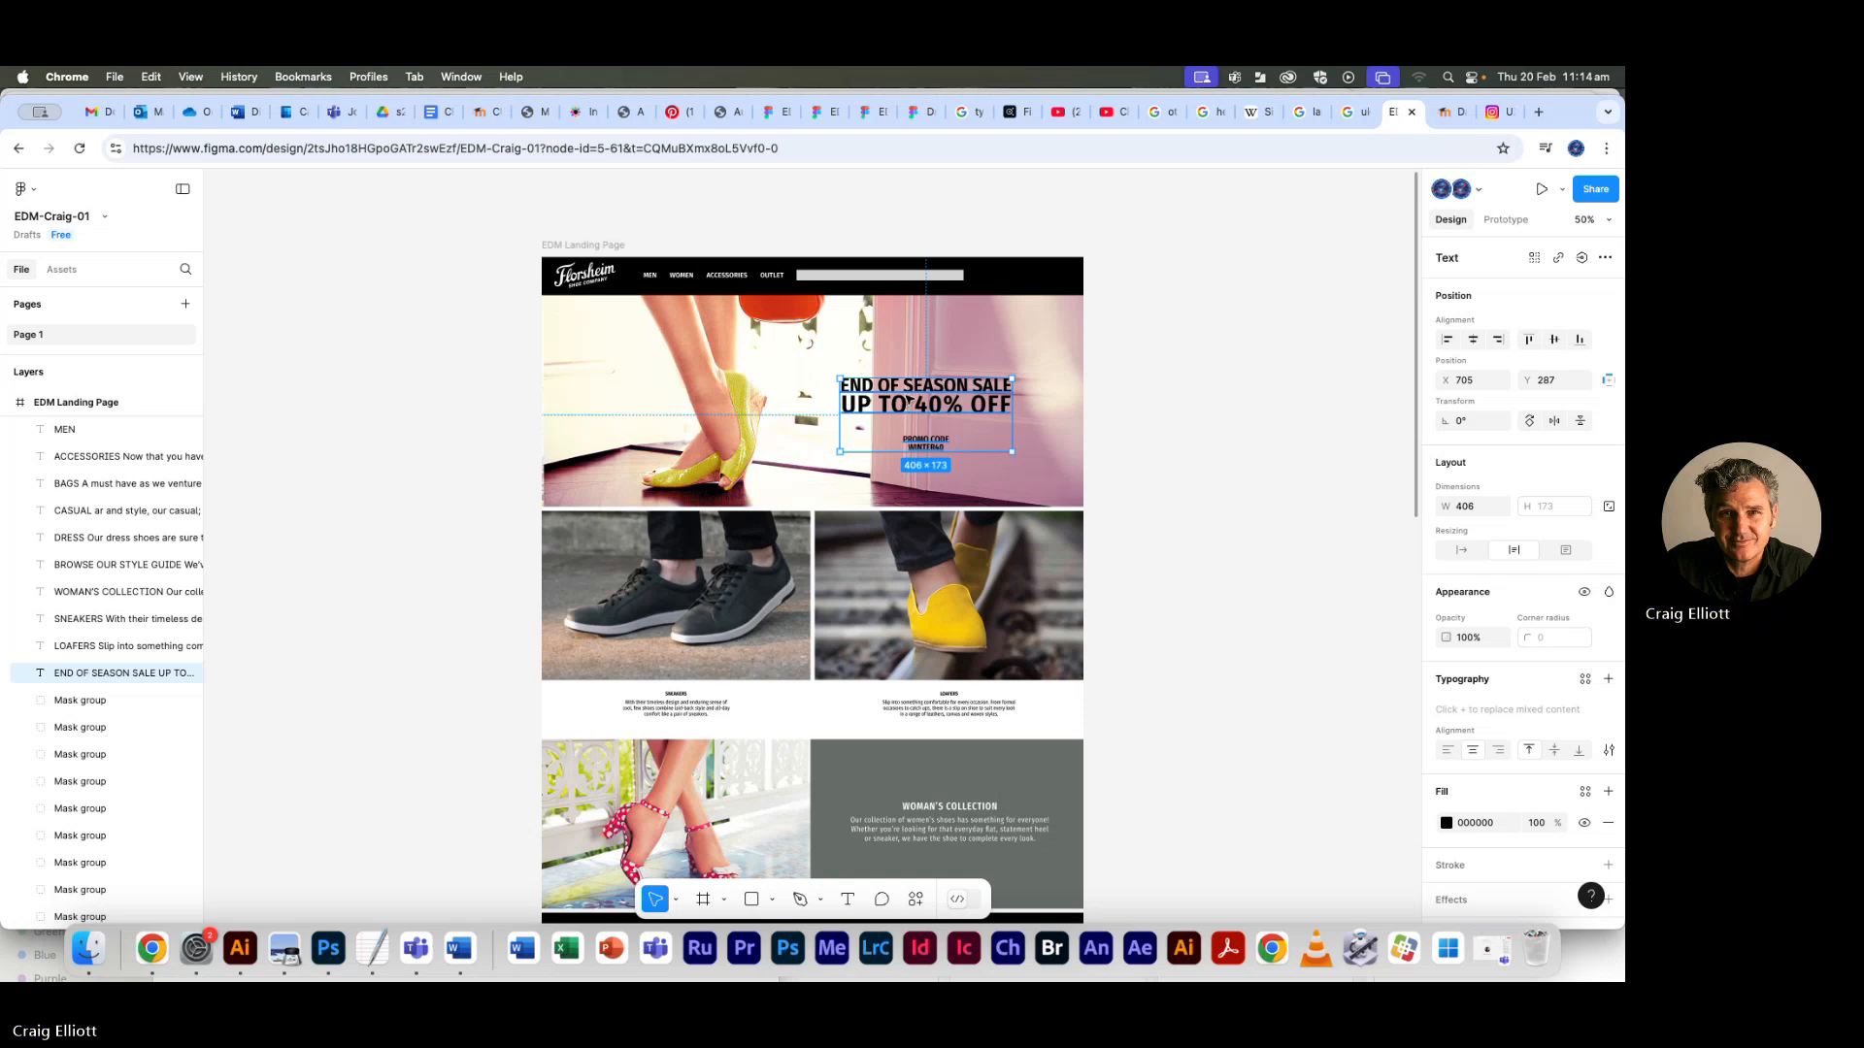
Switch to TextEdit, move the women's shopping text window clear of the other document, and review Florsheim EDM text.txt
{"action": "key", "text": "super+Tab"}
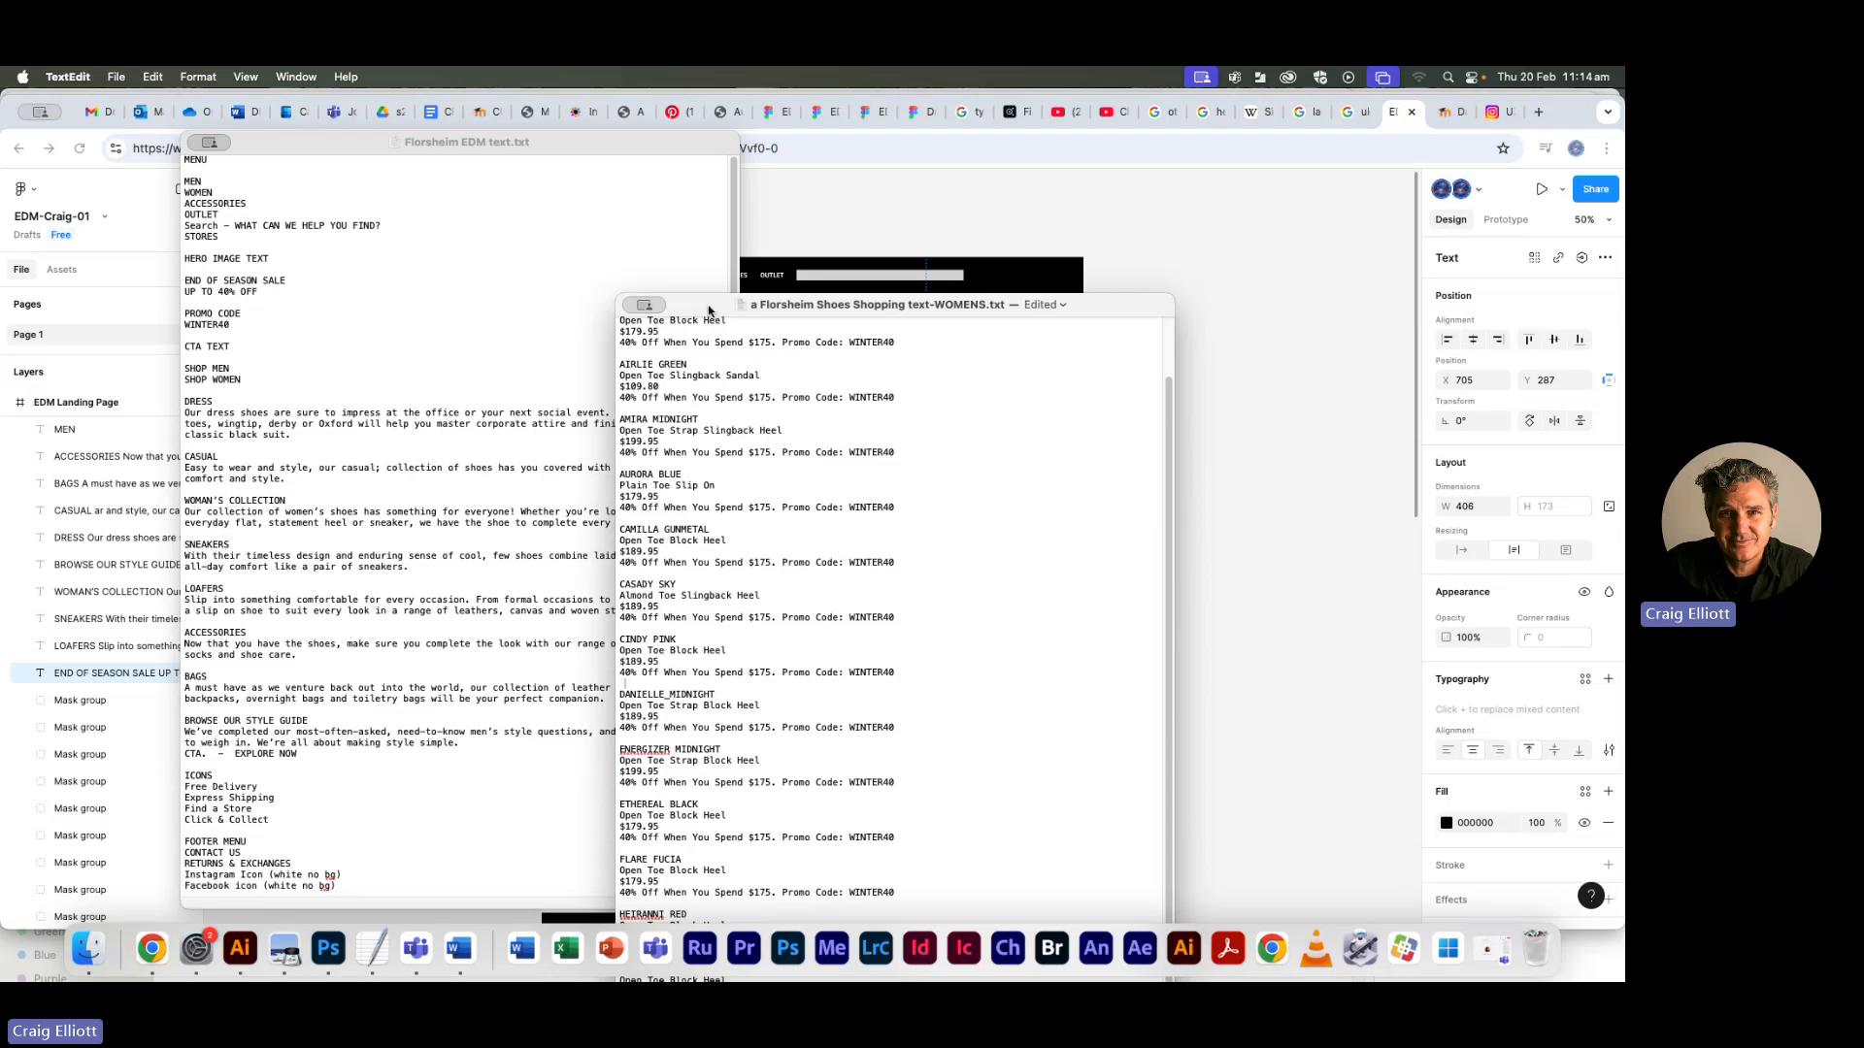
{"action": "left_click_drag", "start_coordinate": [714, 313], "coordinate": [942, 237]}
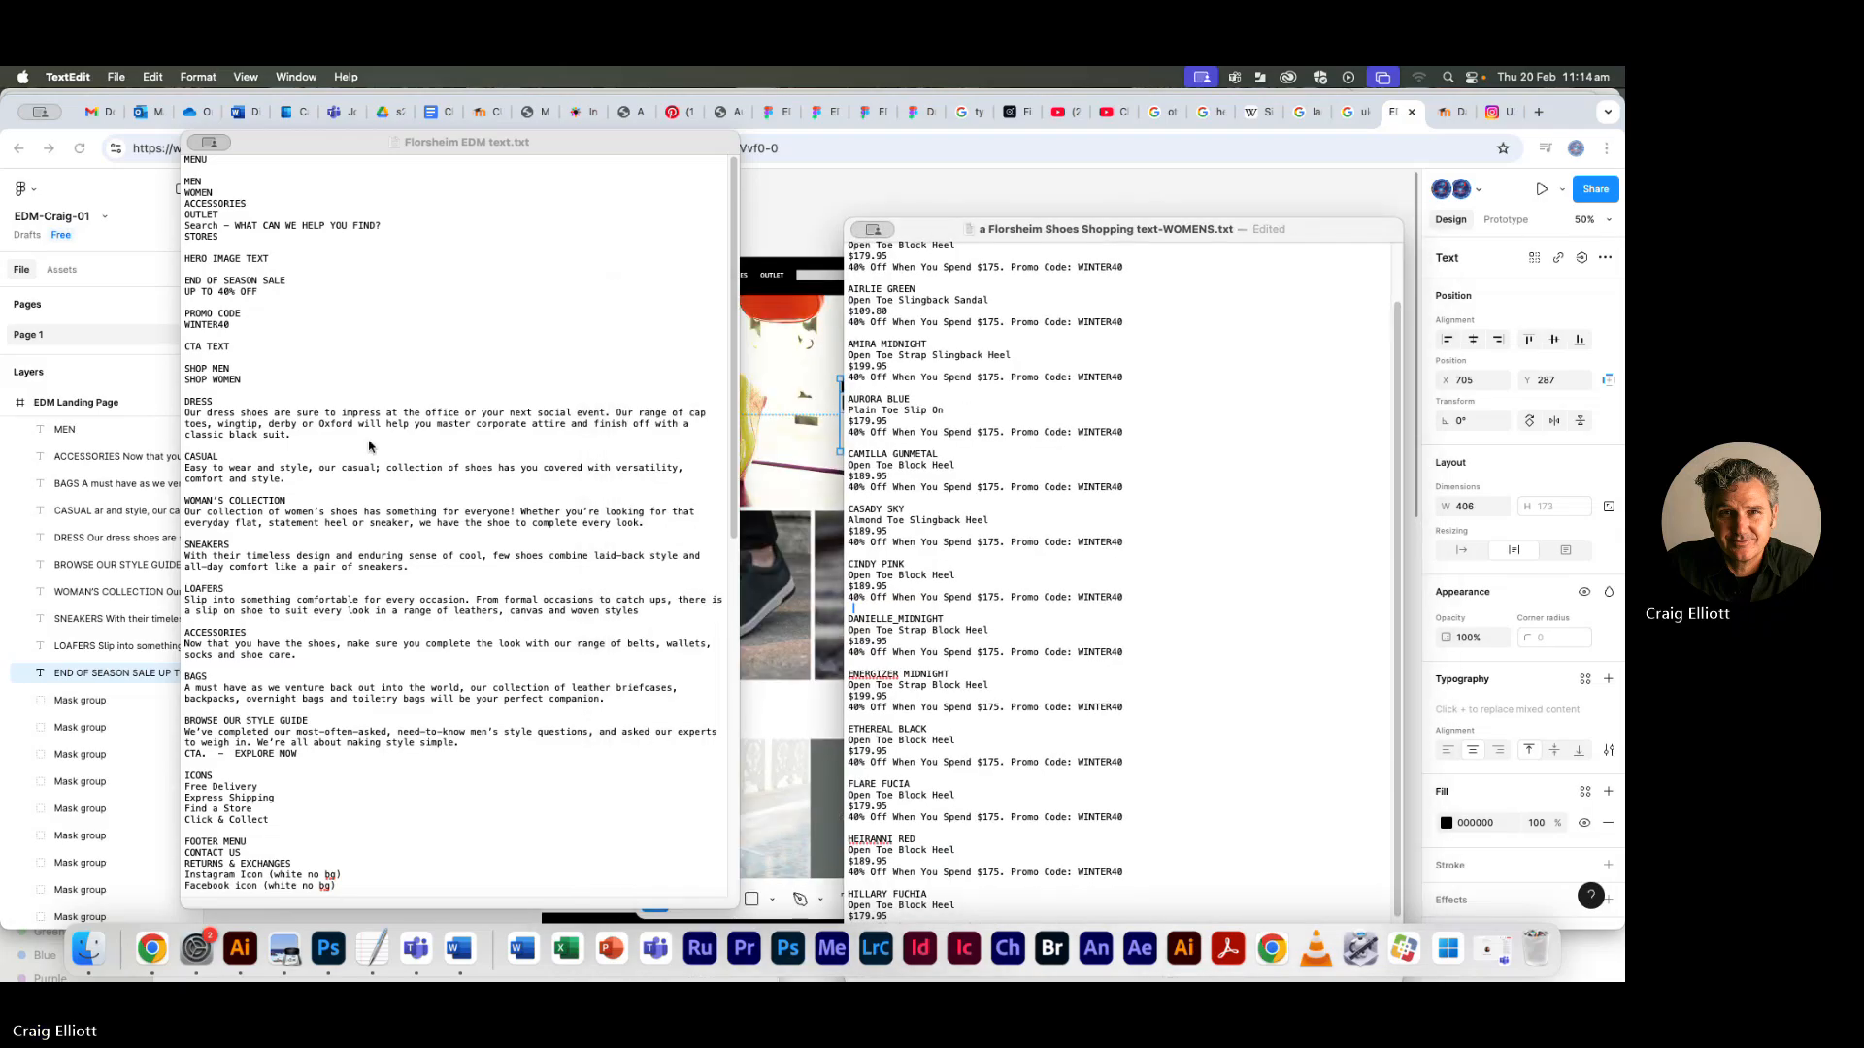
{"action": "scroll", "coordinate": [369, 439], "scroll_direction": "down", "scroll_amount": 5}
{"action": "scroll", "coordinate": [369, 440], "scroll_direction": "down", "scroll_amount": 15}
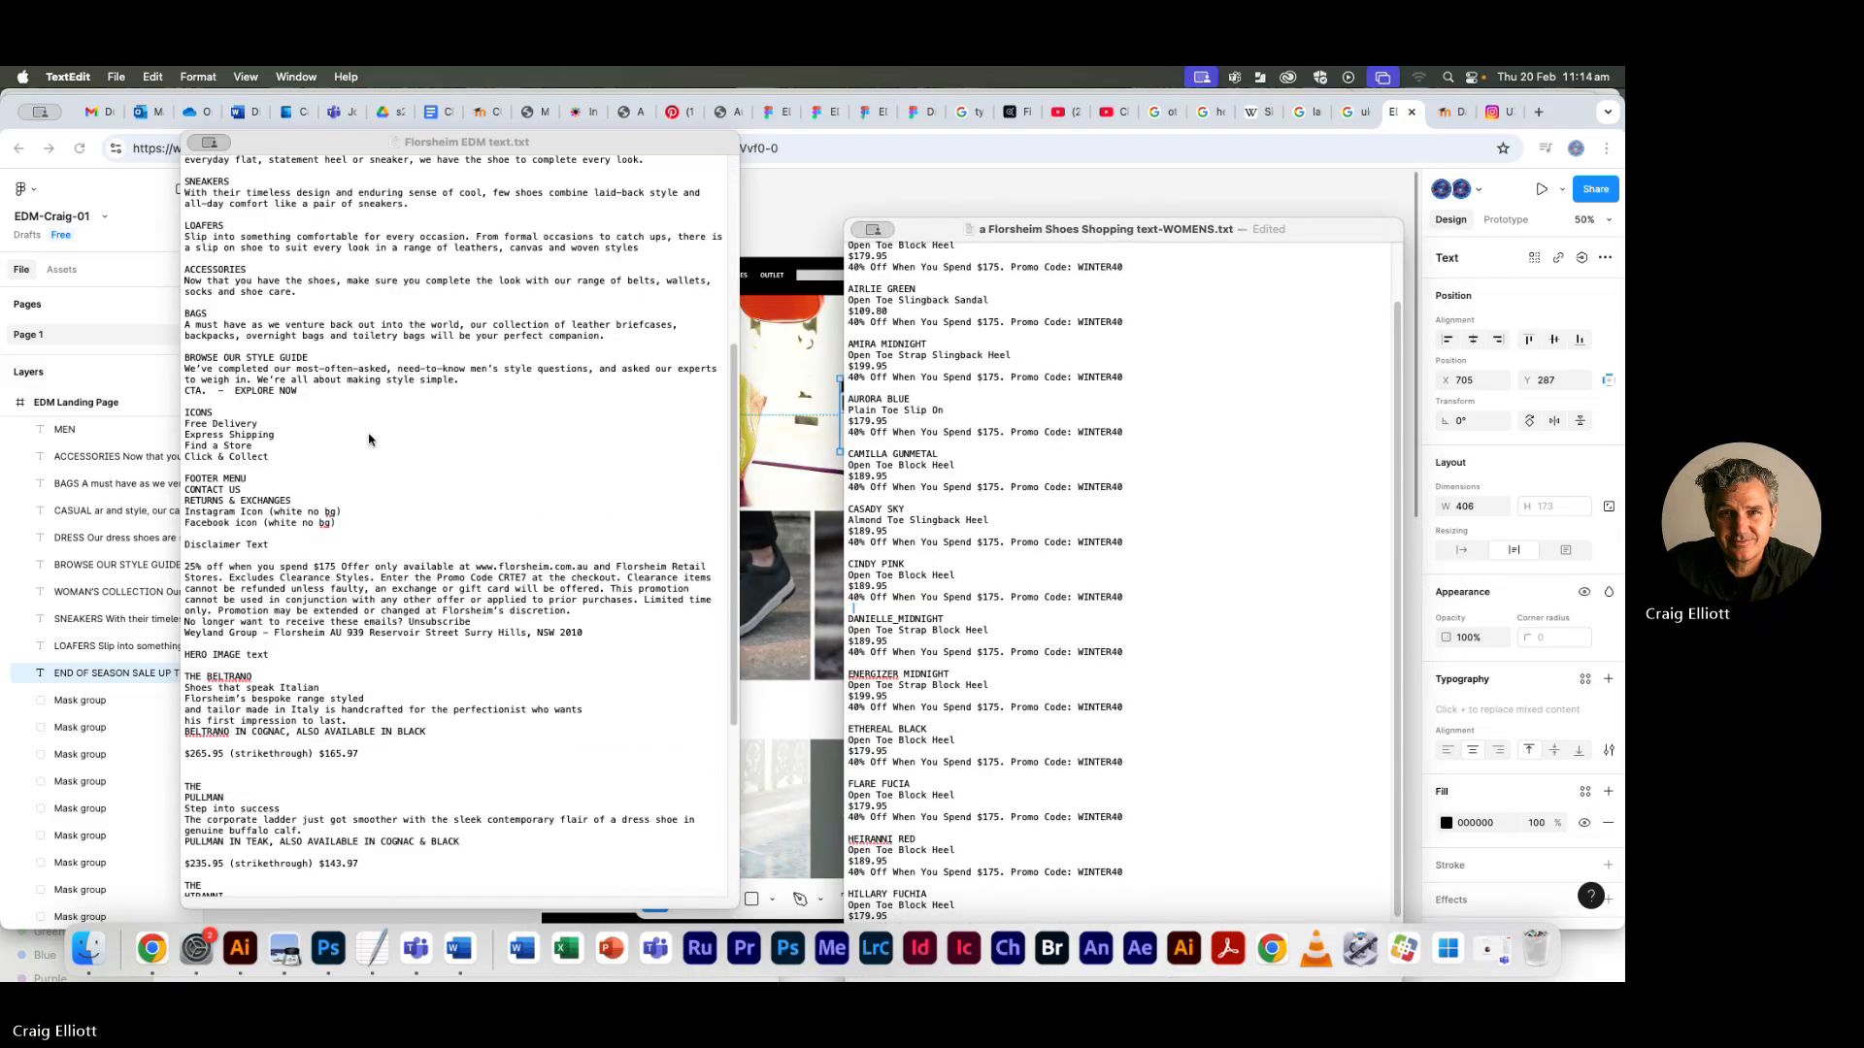
{"action": "scroll", "coordinate": [369, 430], "scroll_direction": "up", "scroll_amount": 20}
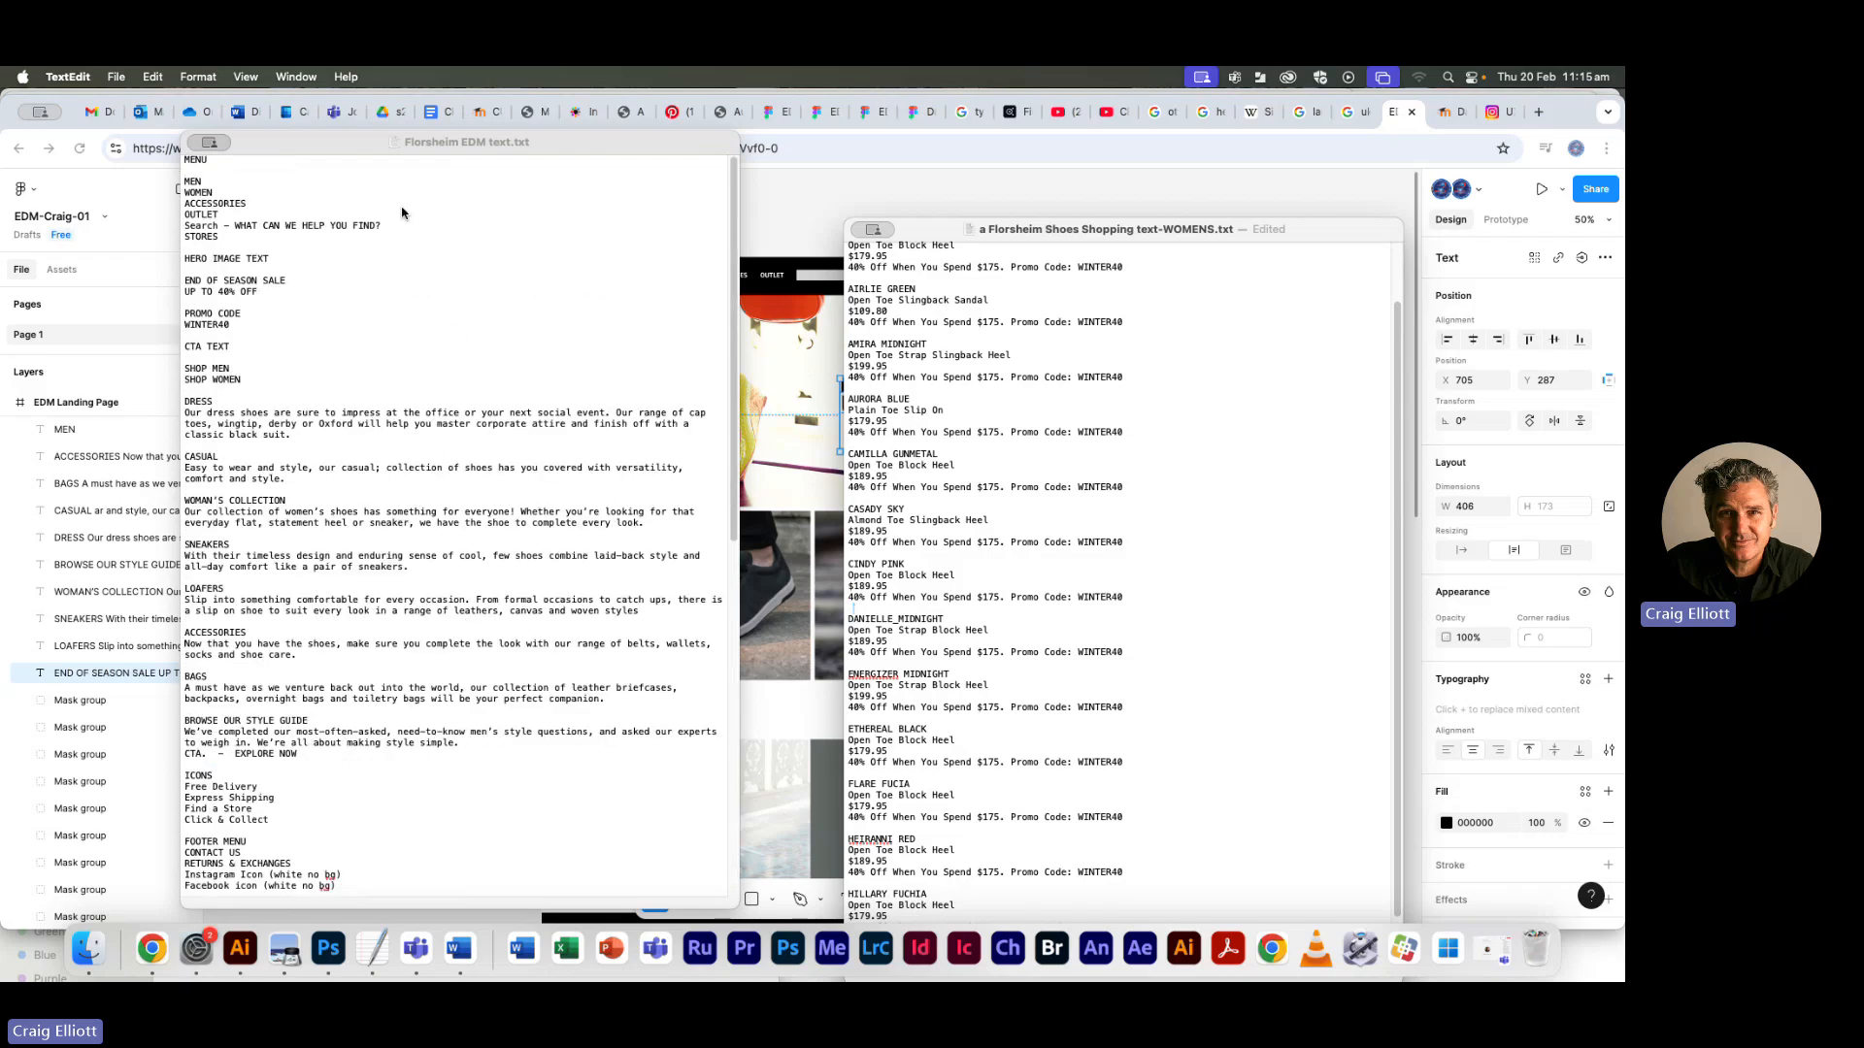
Switch to Finder, open the a-Resources folder, and move its window up clear of the Downloads window
{"action": "key", "text": "super+Tab"}
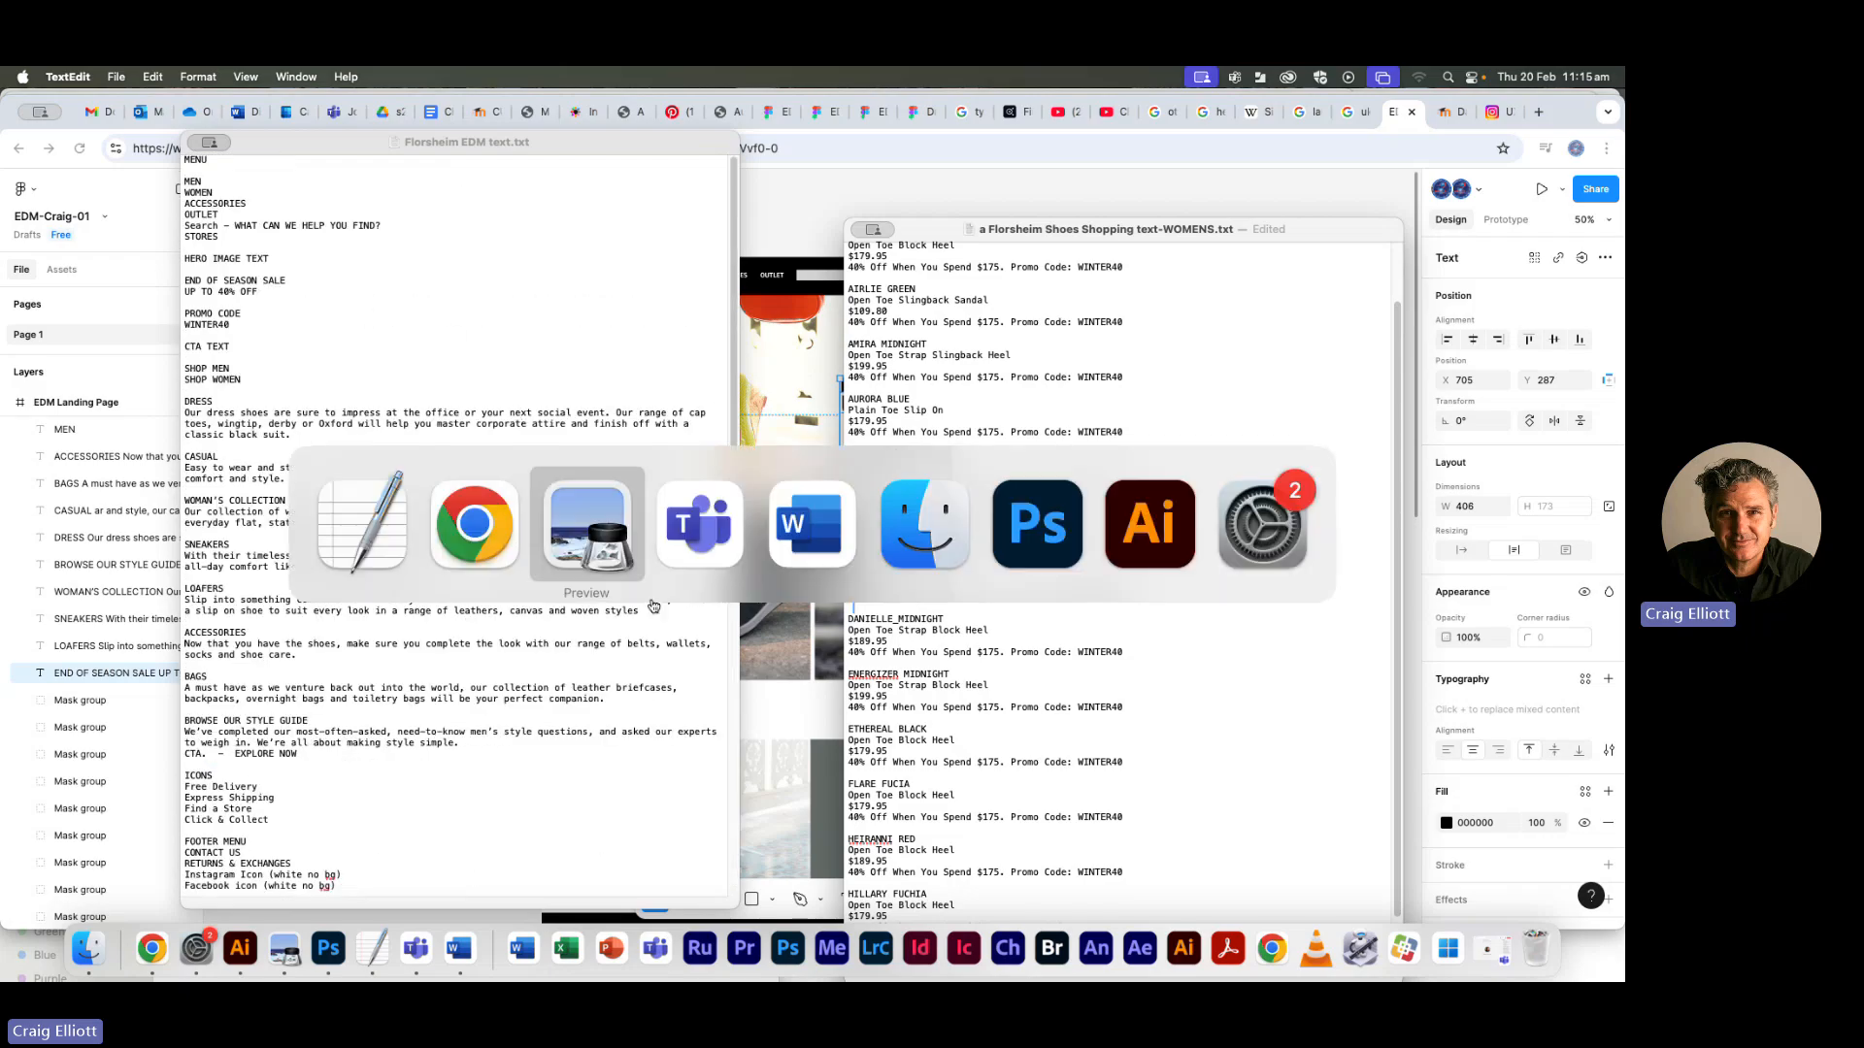
{"action": "left_click", "coordinate": [923, 529]}
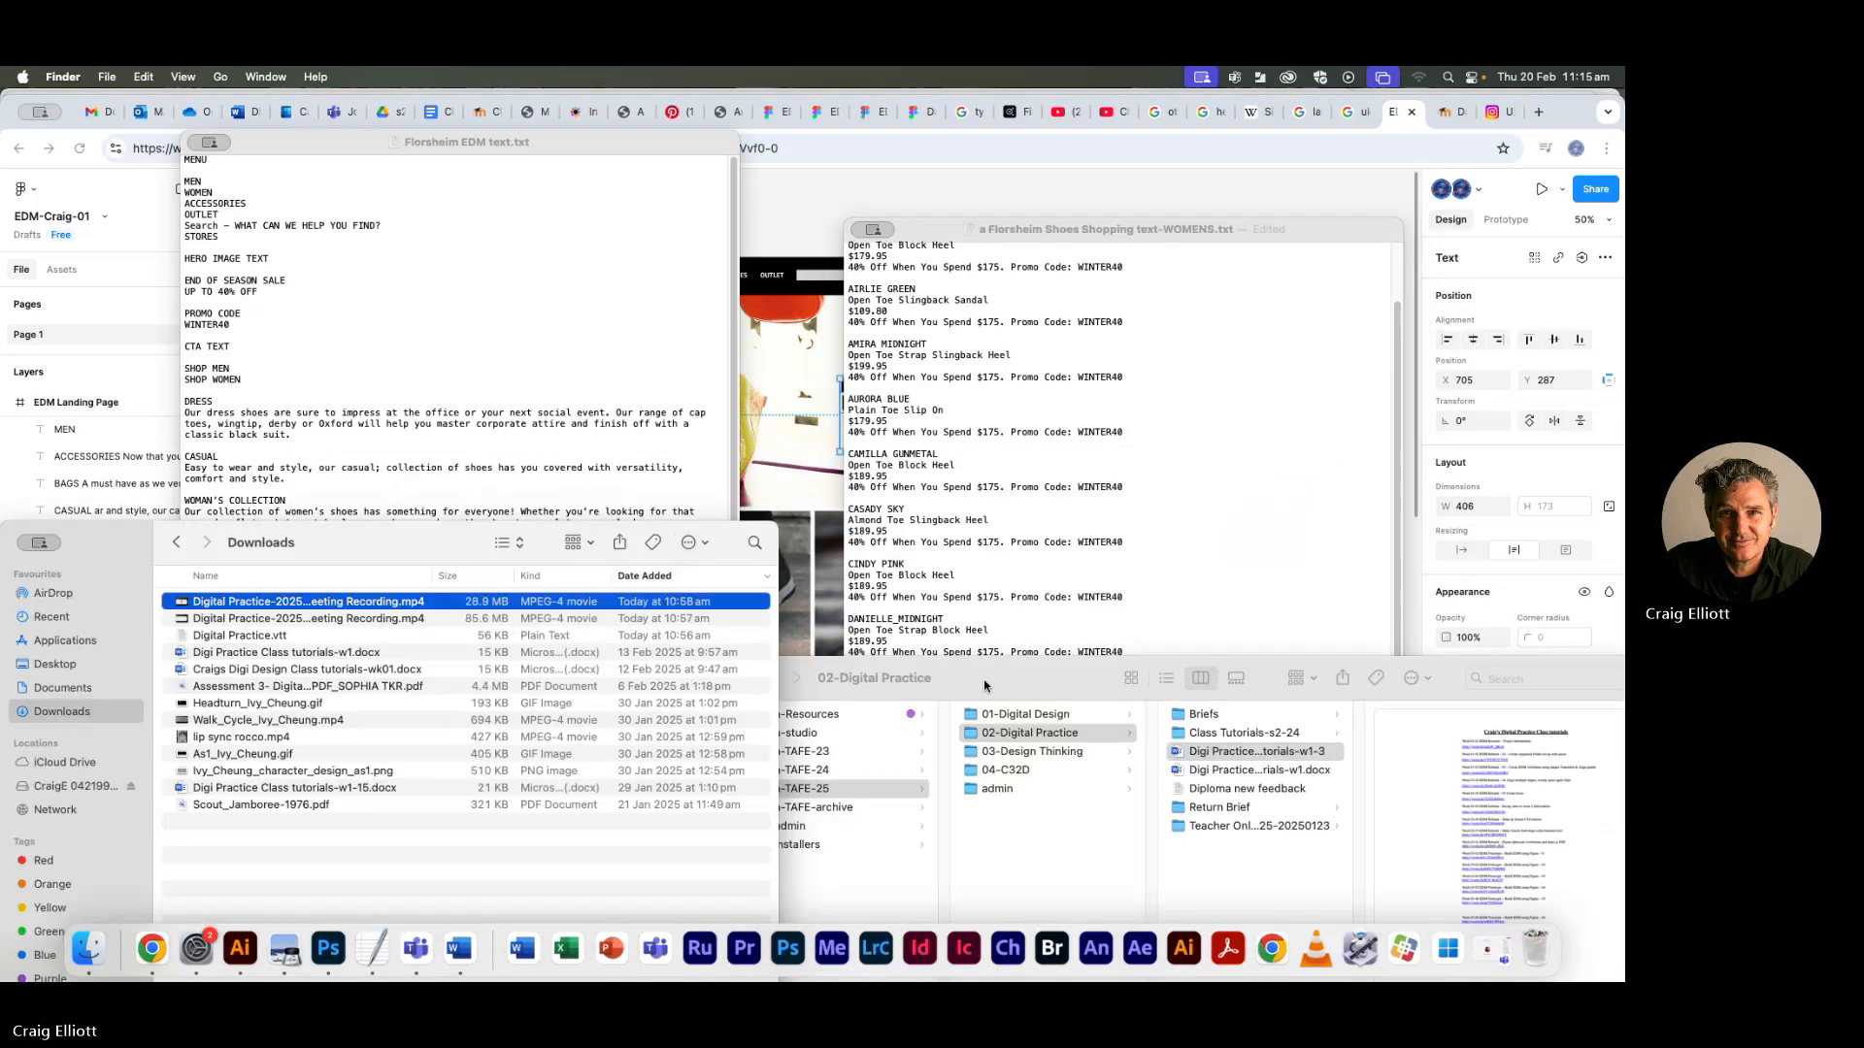
{"action": "left_click", "coordinate": [989, 687]}
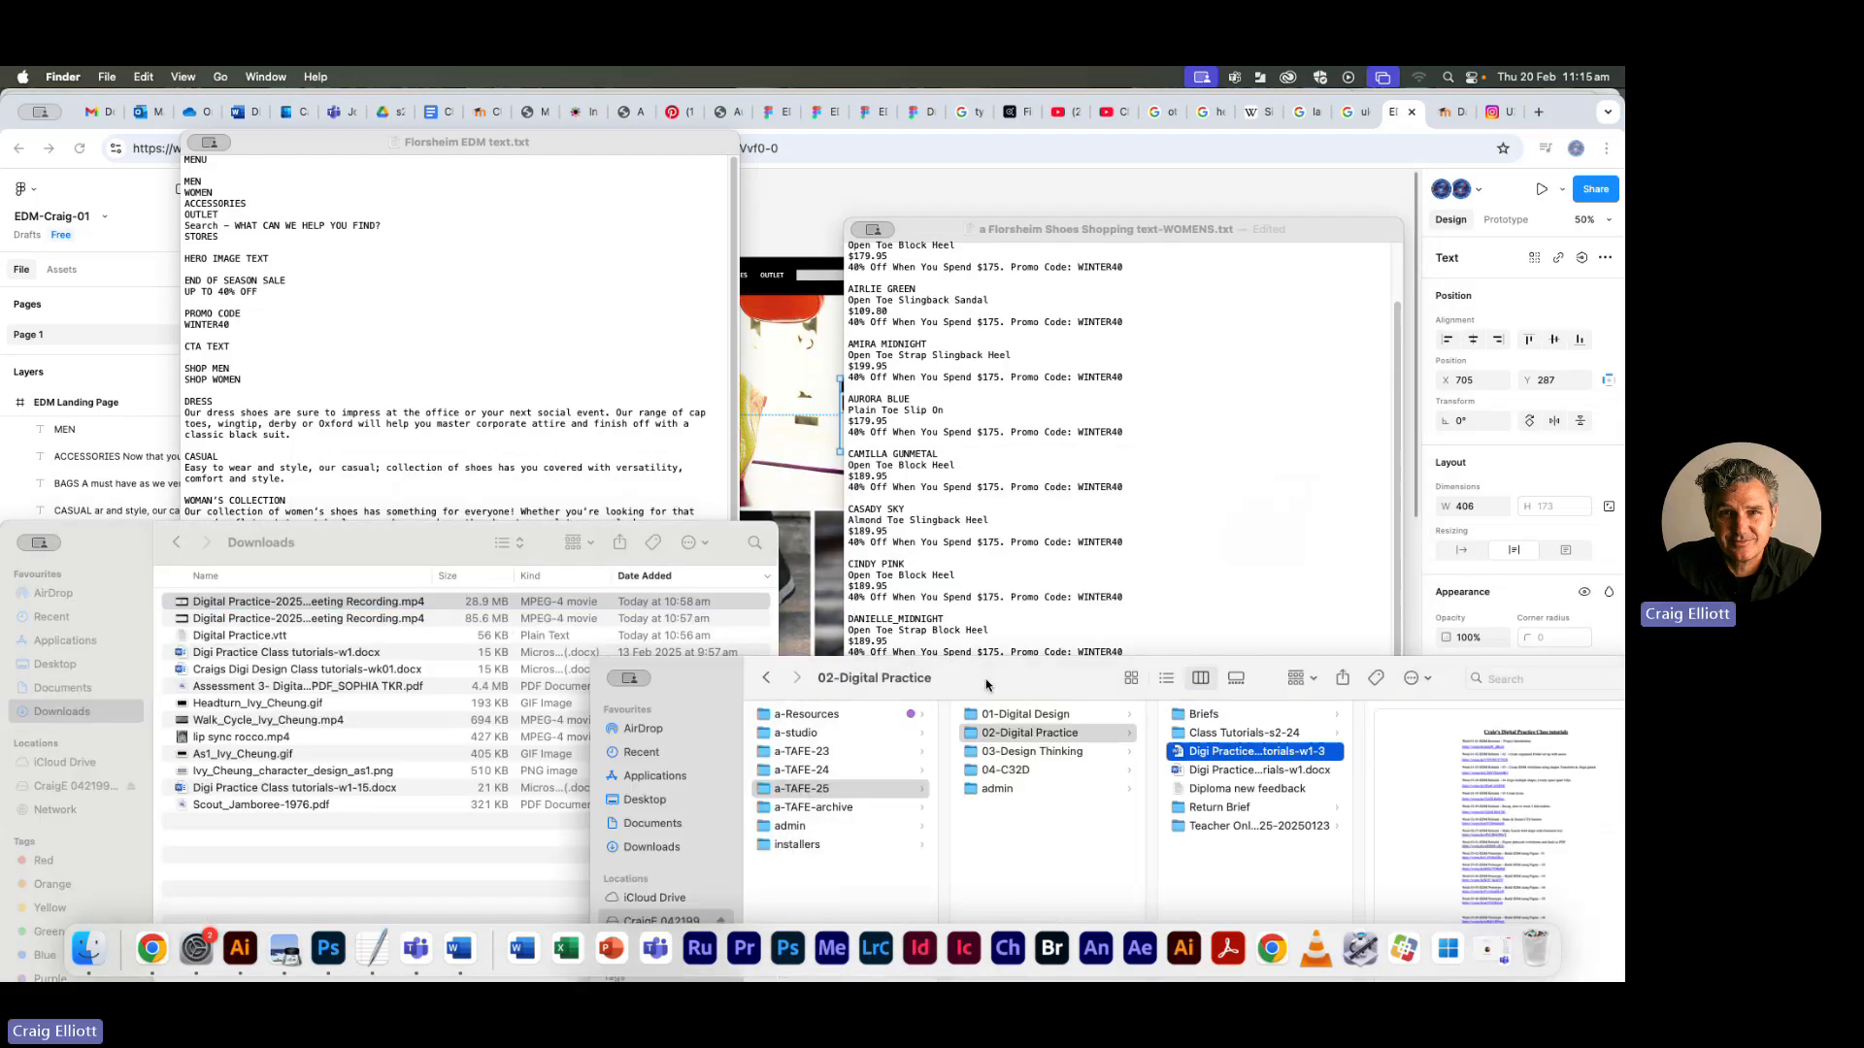
{"action": "left_click", "coordinate": [801, 714]}
{"action": "left_click_drag", "start_coordinate": [967, 684], "coordinate": [778, 309]}
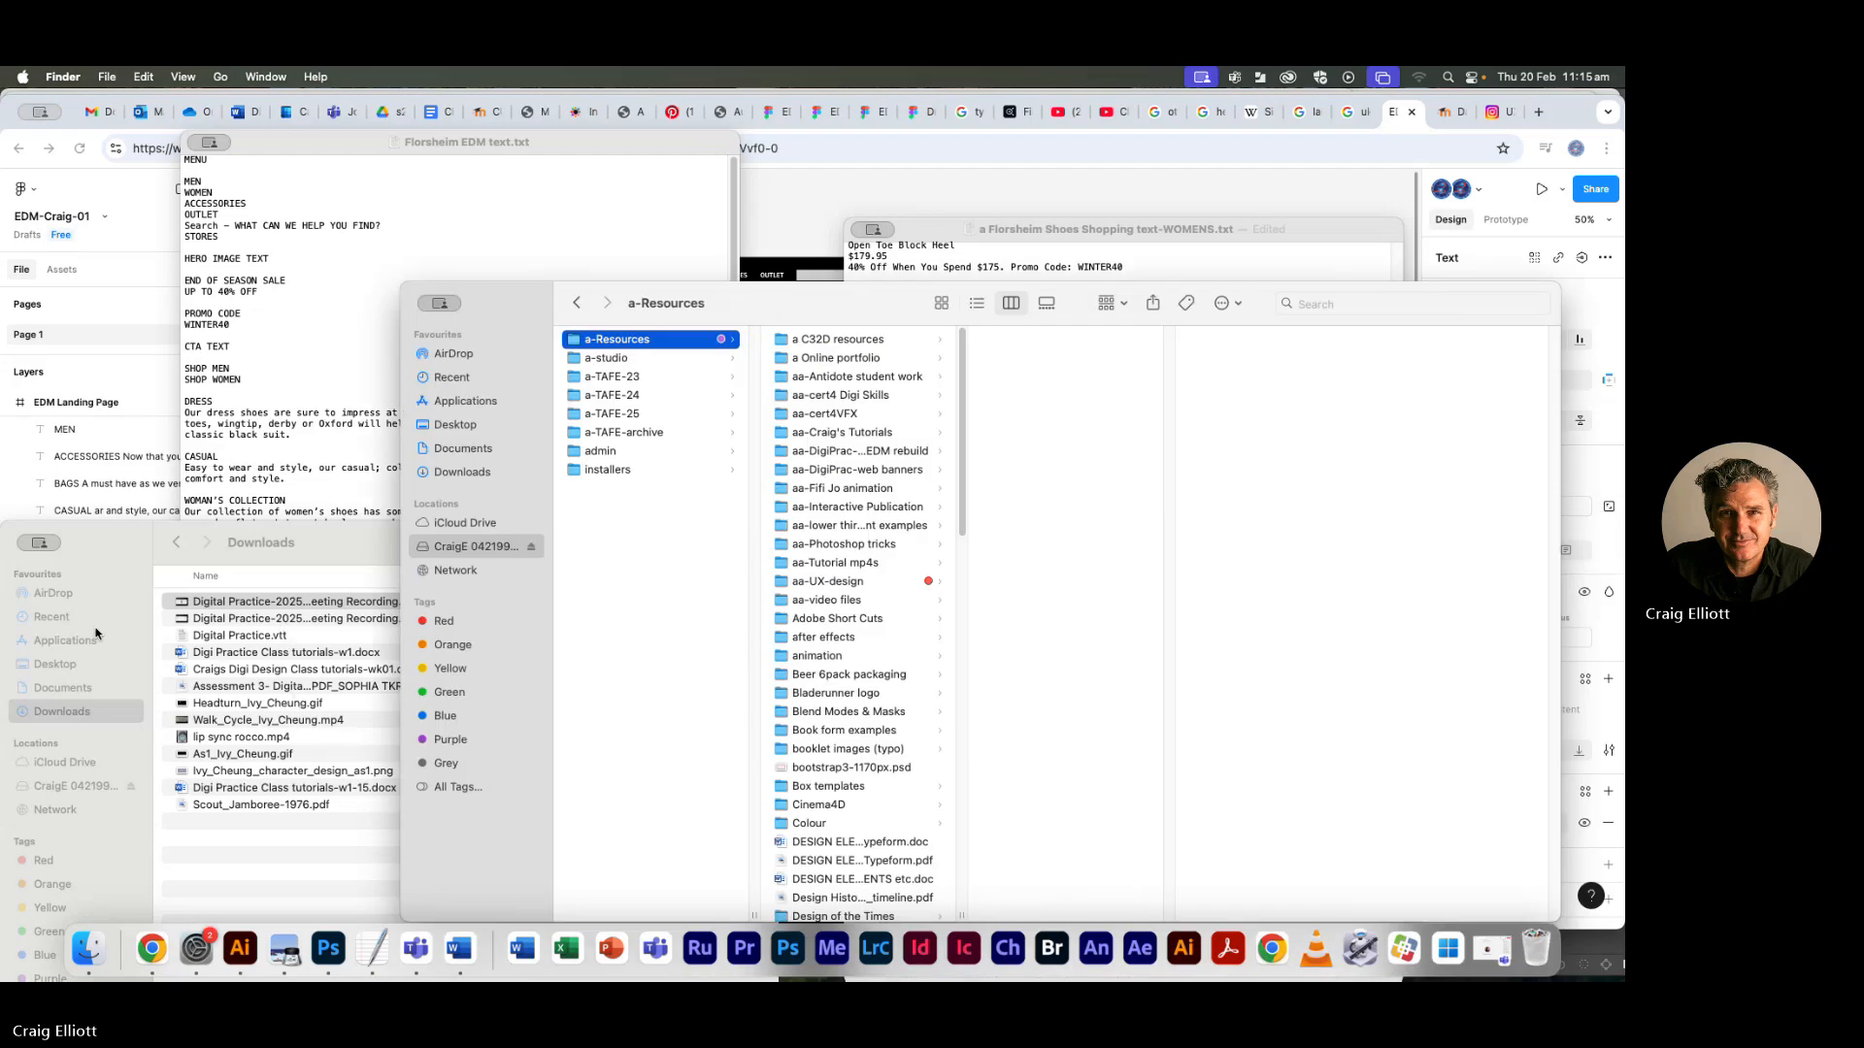
Open the Digital Practice folder in Documents, display it in column view, and move the window higher on the desktop
{"action": "left_click", "coordinate": [62, 688]}
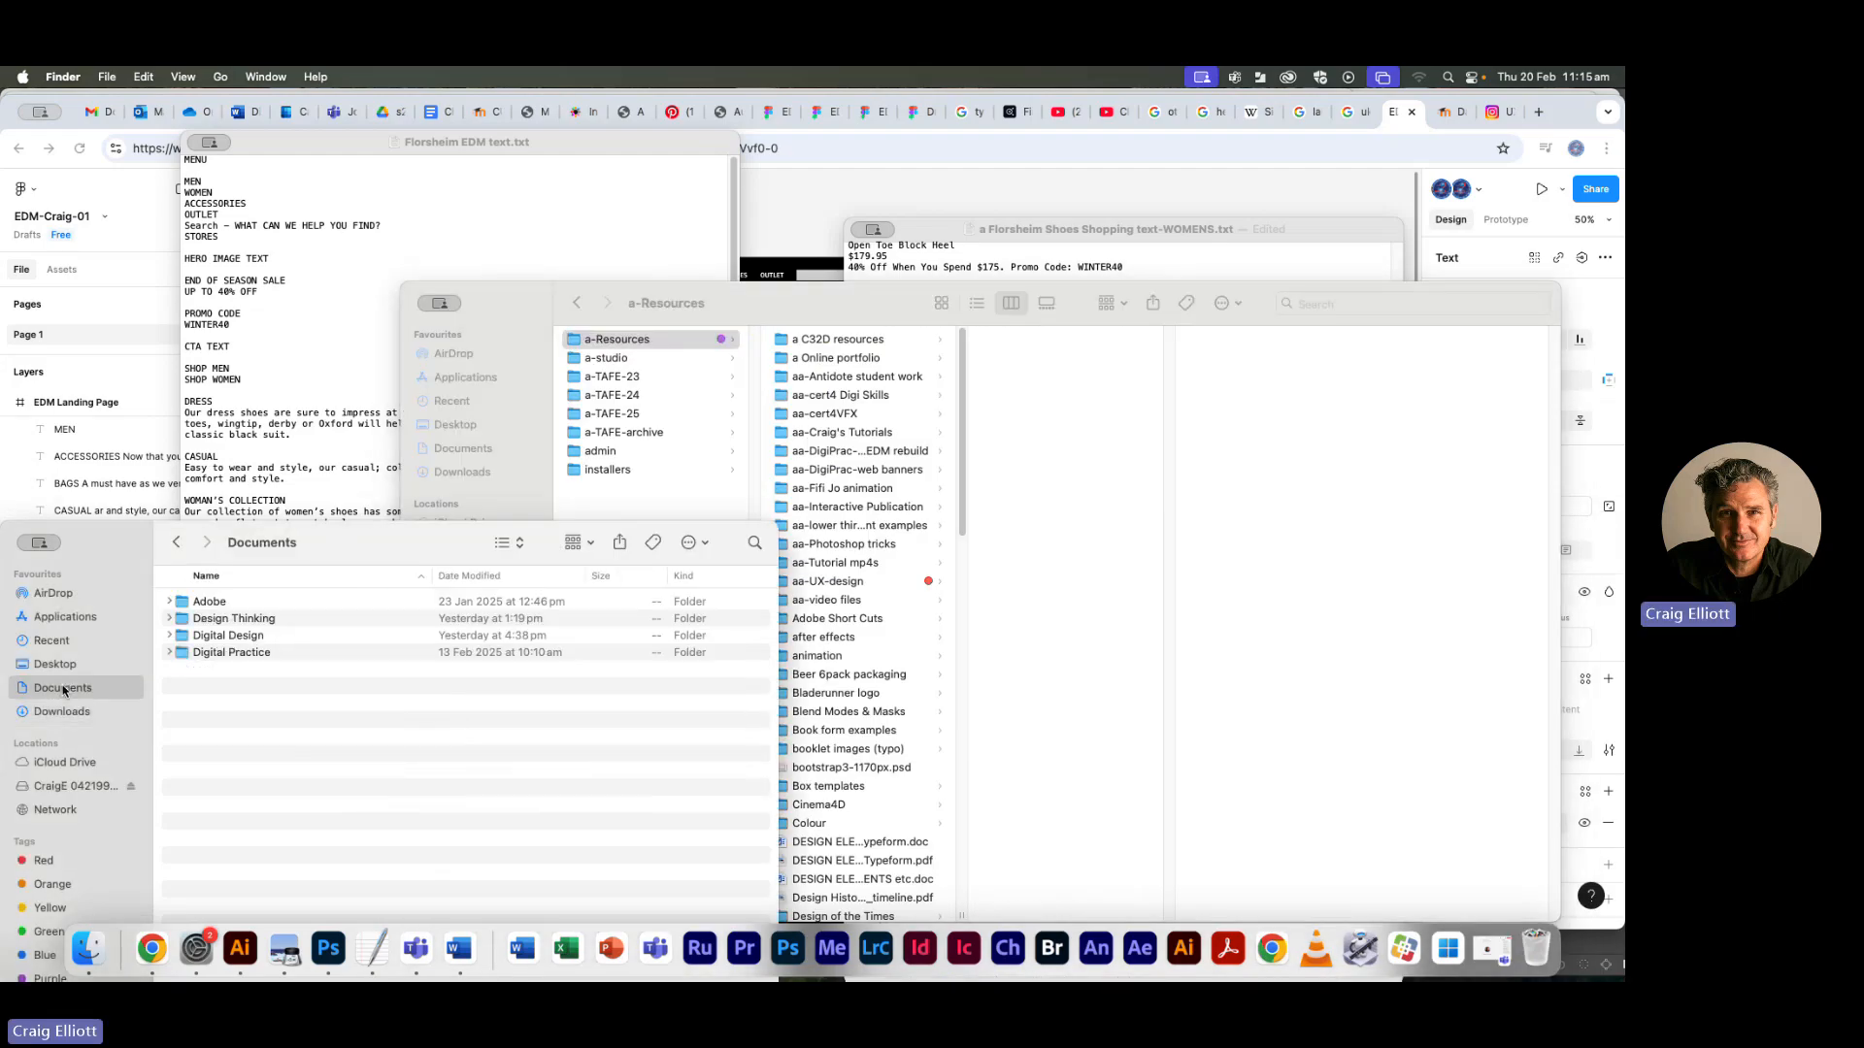
{"action": "left_click", "coordinate": [235, 652]}
{"action": "left_click", "coordinate": [521, 551]}
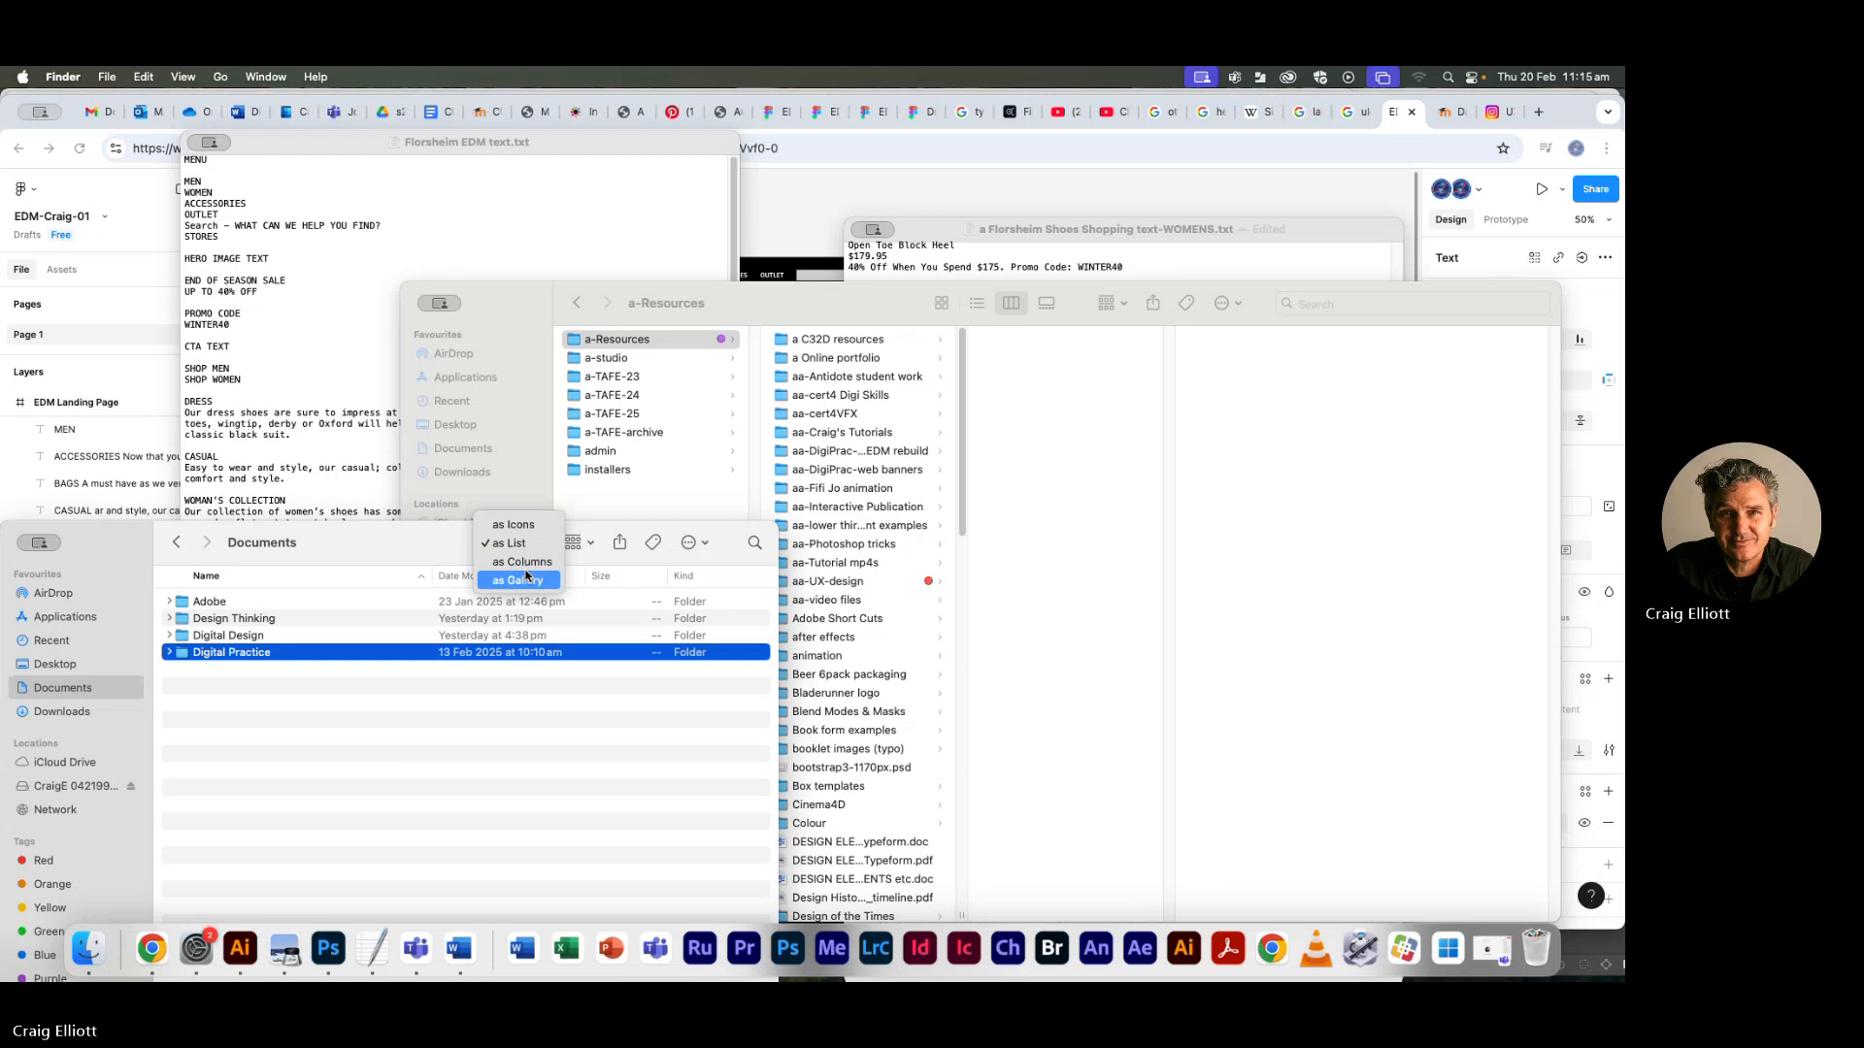
{"action": "left_click", "coordinate": [520, 580]}
{"action": "left_click", "coordinate": [518, 543]}
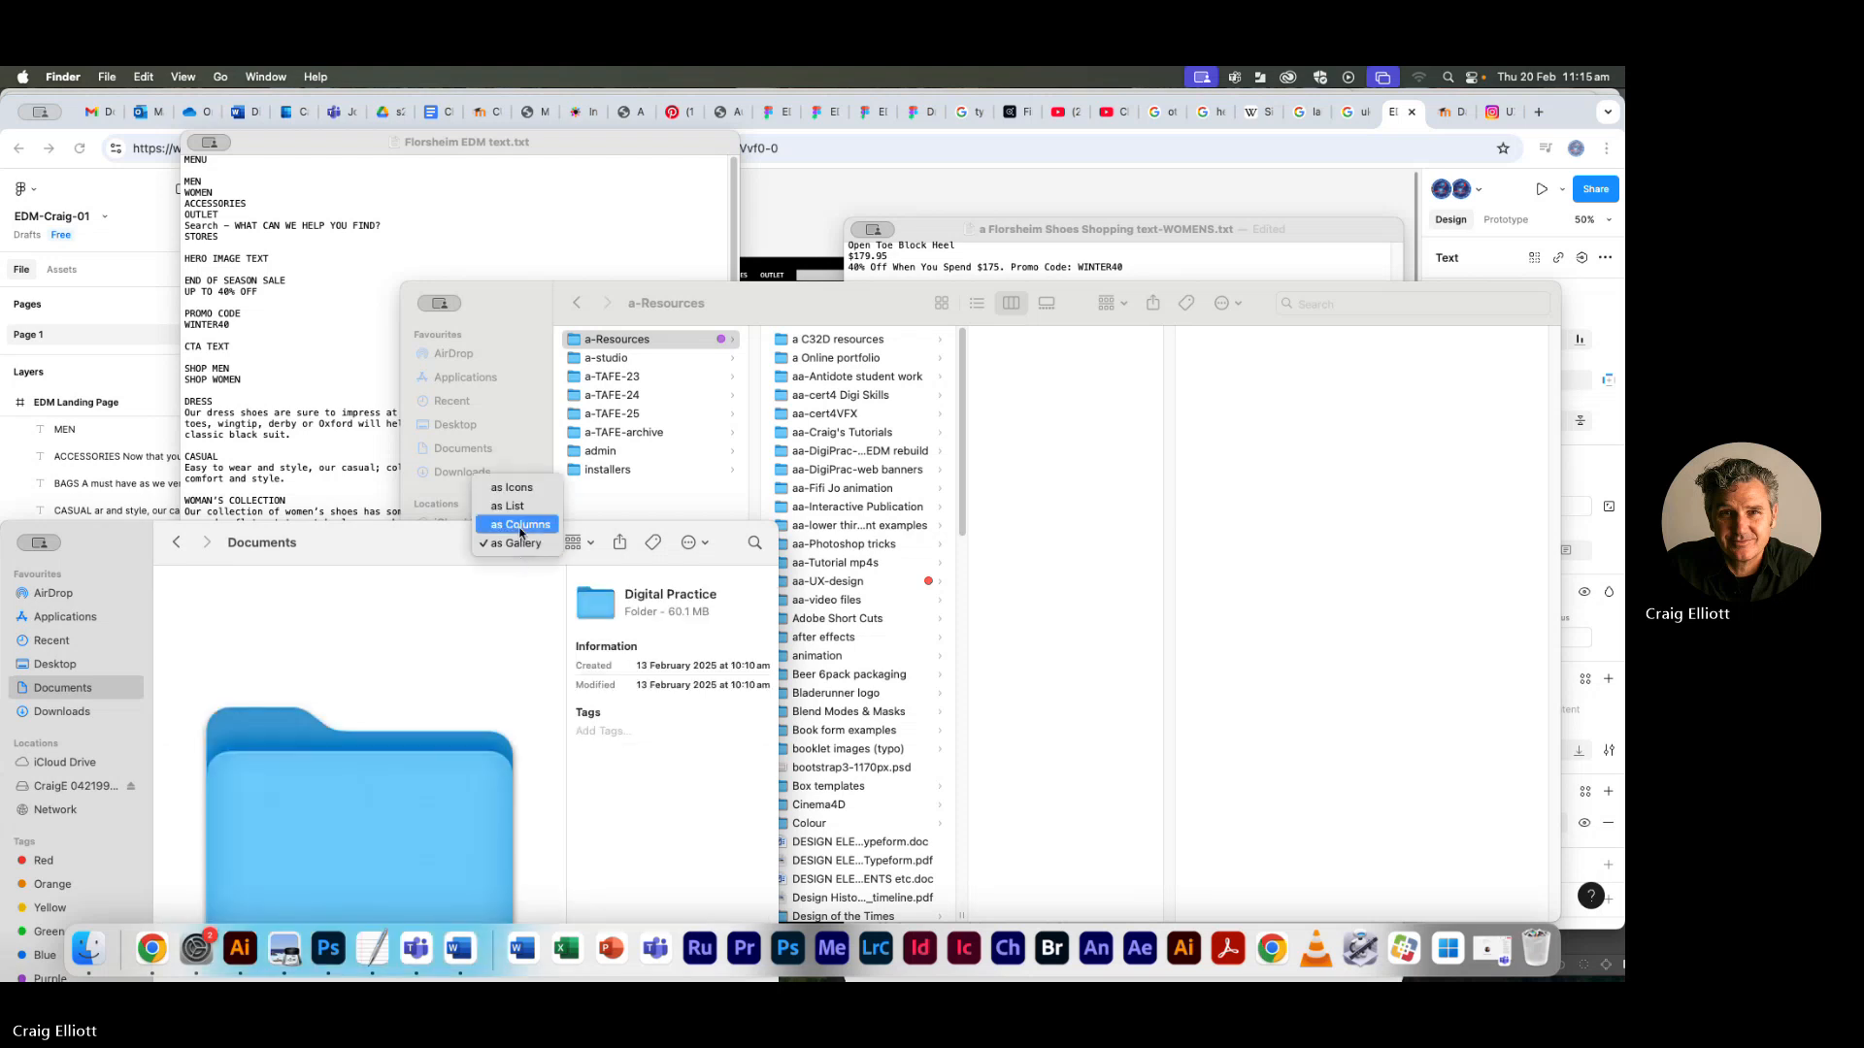
{"action": "left_click", "coordinate": [520, 524]}
{"action": "left_click_drag", "start_coordinate": [434, 547], "coordinate": [485, 231]}
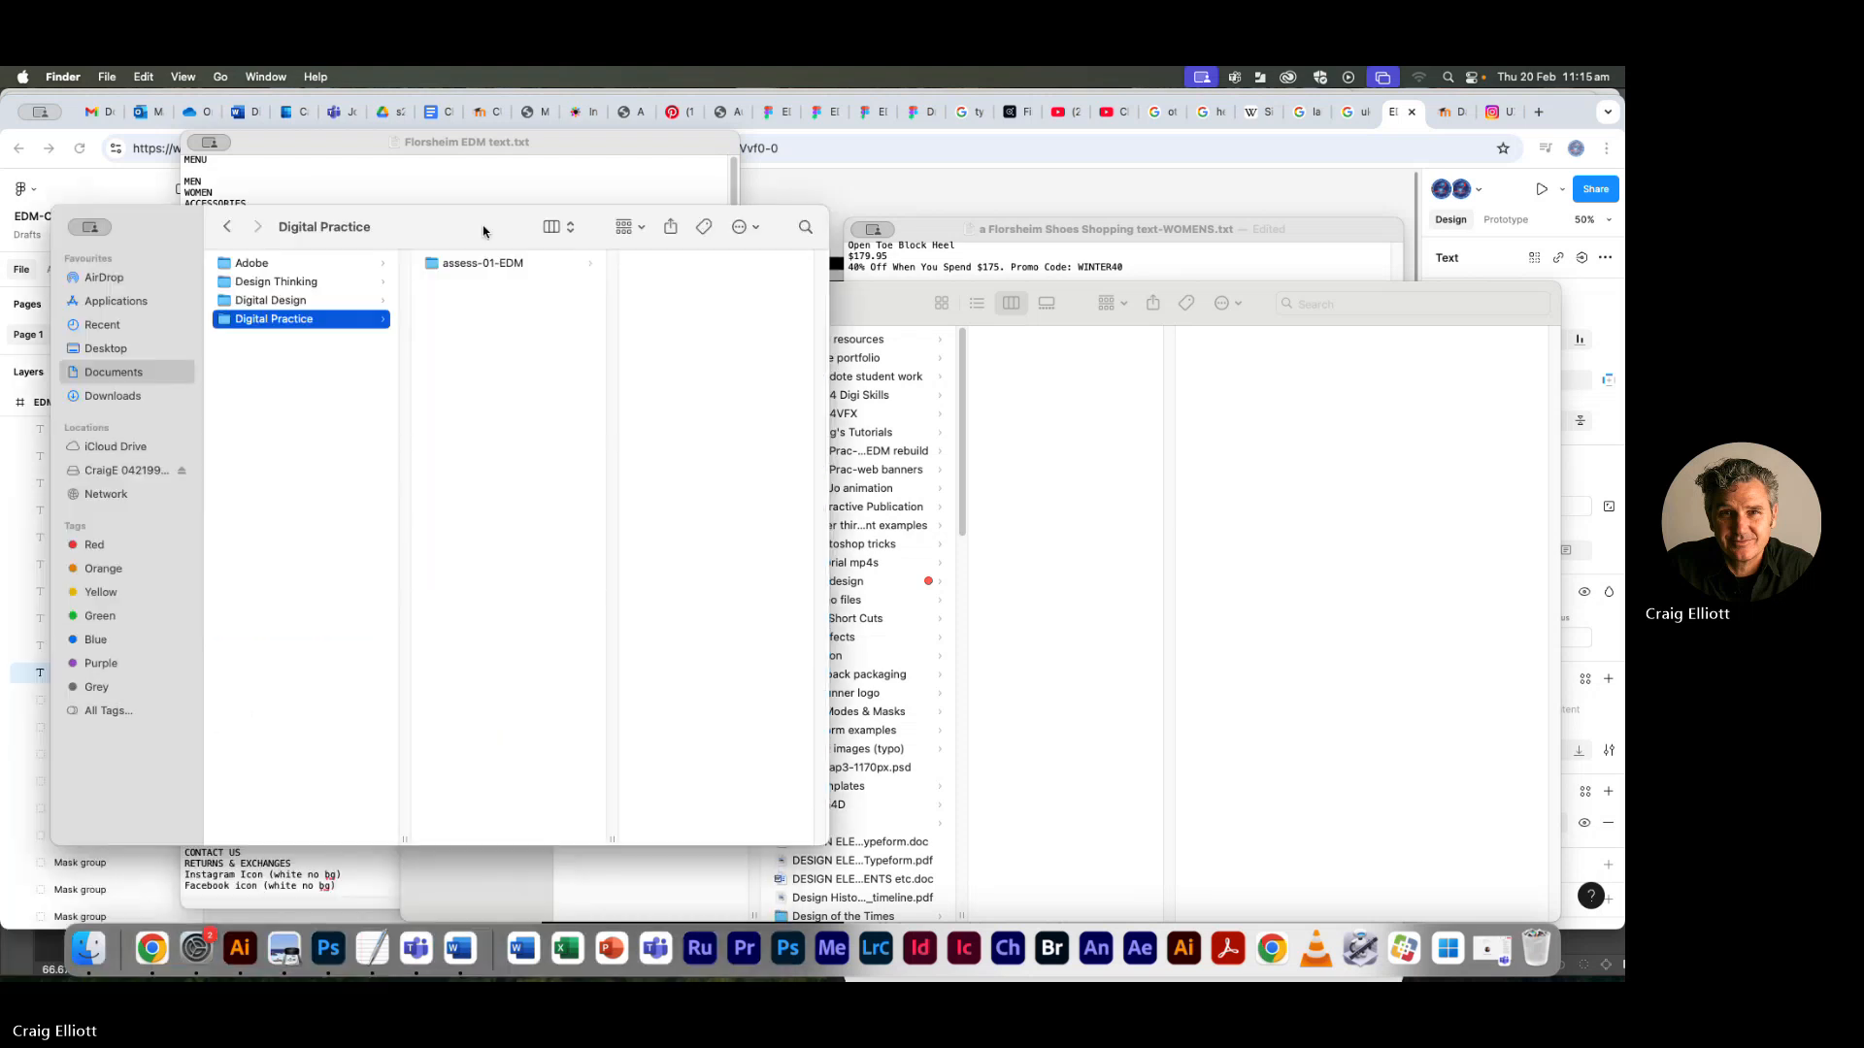
Widen the Finder window and its columns, and select Florsheim EDM text.txt in assess-01-EDM's Florsheim text files-20250219 folder
{"action": "left_click", "coordinate": [505, 263]}
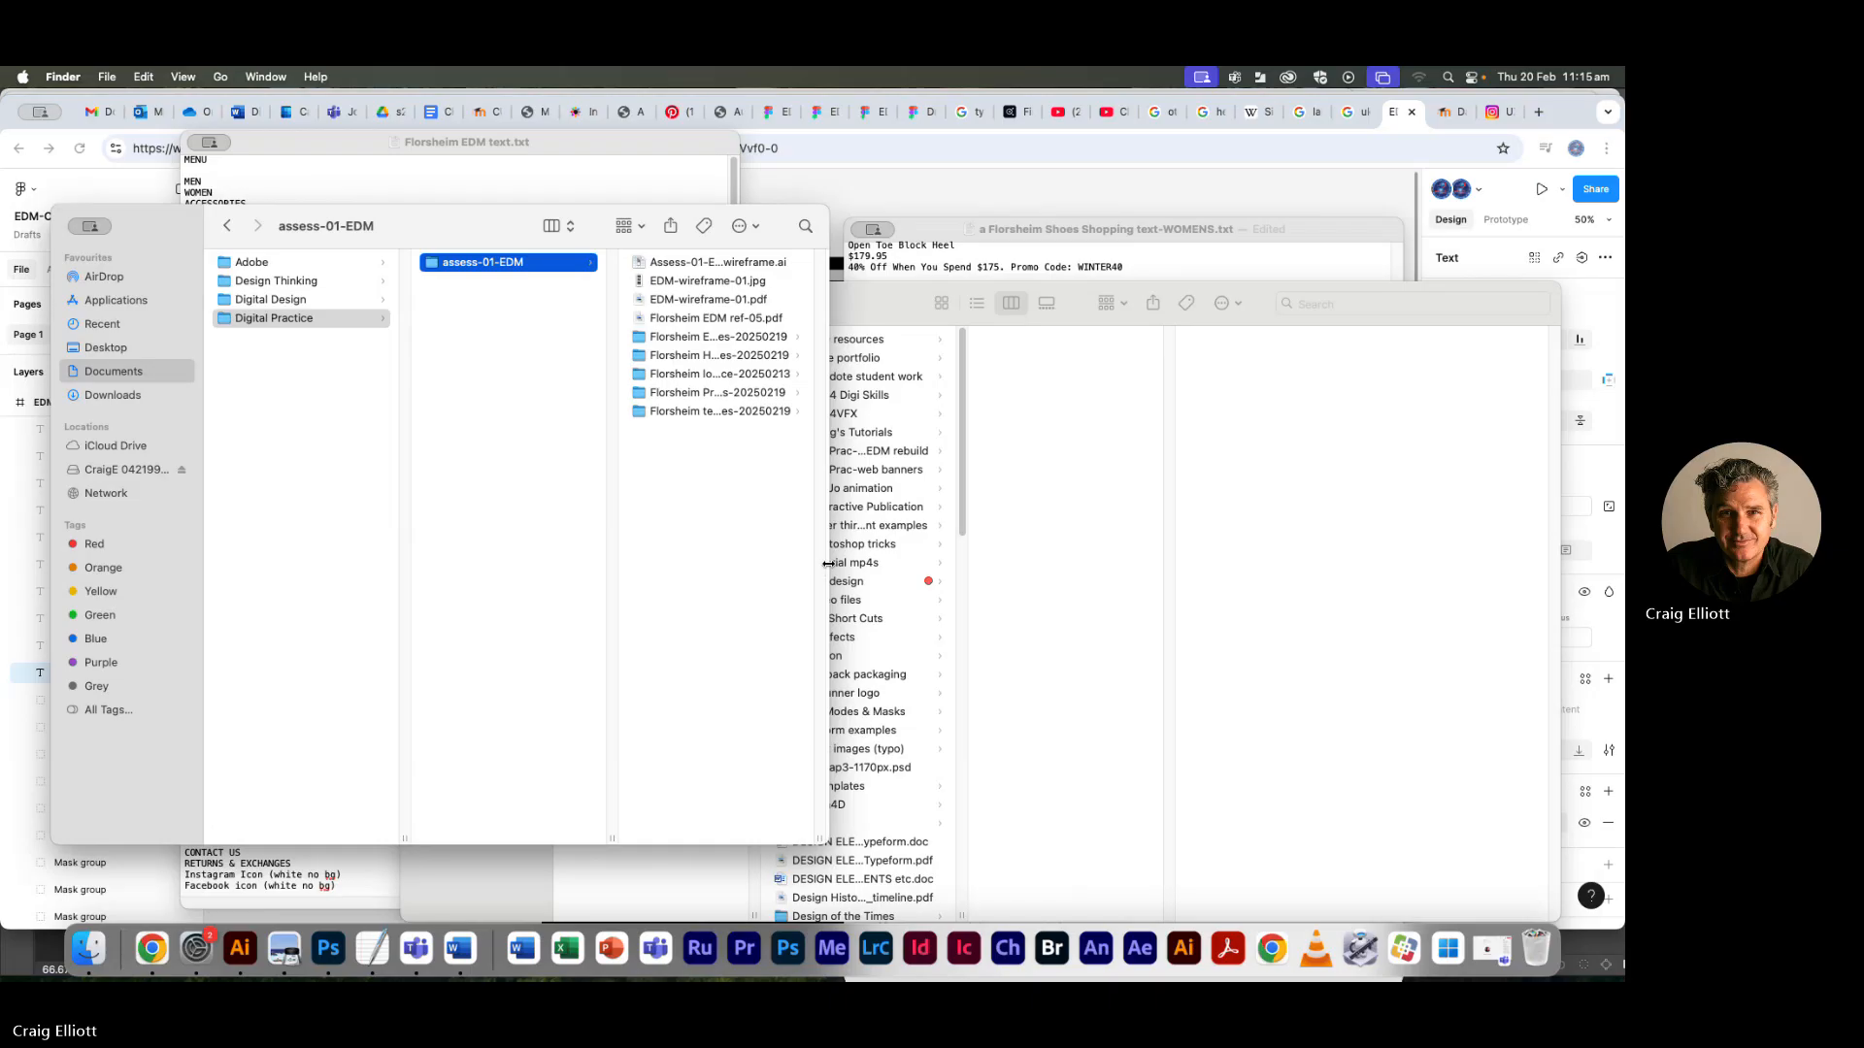
{"action": "left_click_drag", "start_coordinate": [829, 569], "coordinate": [1261, 575]}
{"action": "left_click_drag", "start_coordinate": [826, 824], "coordinate": [1015, 828]}
{"action": "left_click", "coordinate": [638, 411]}
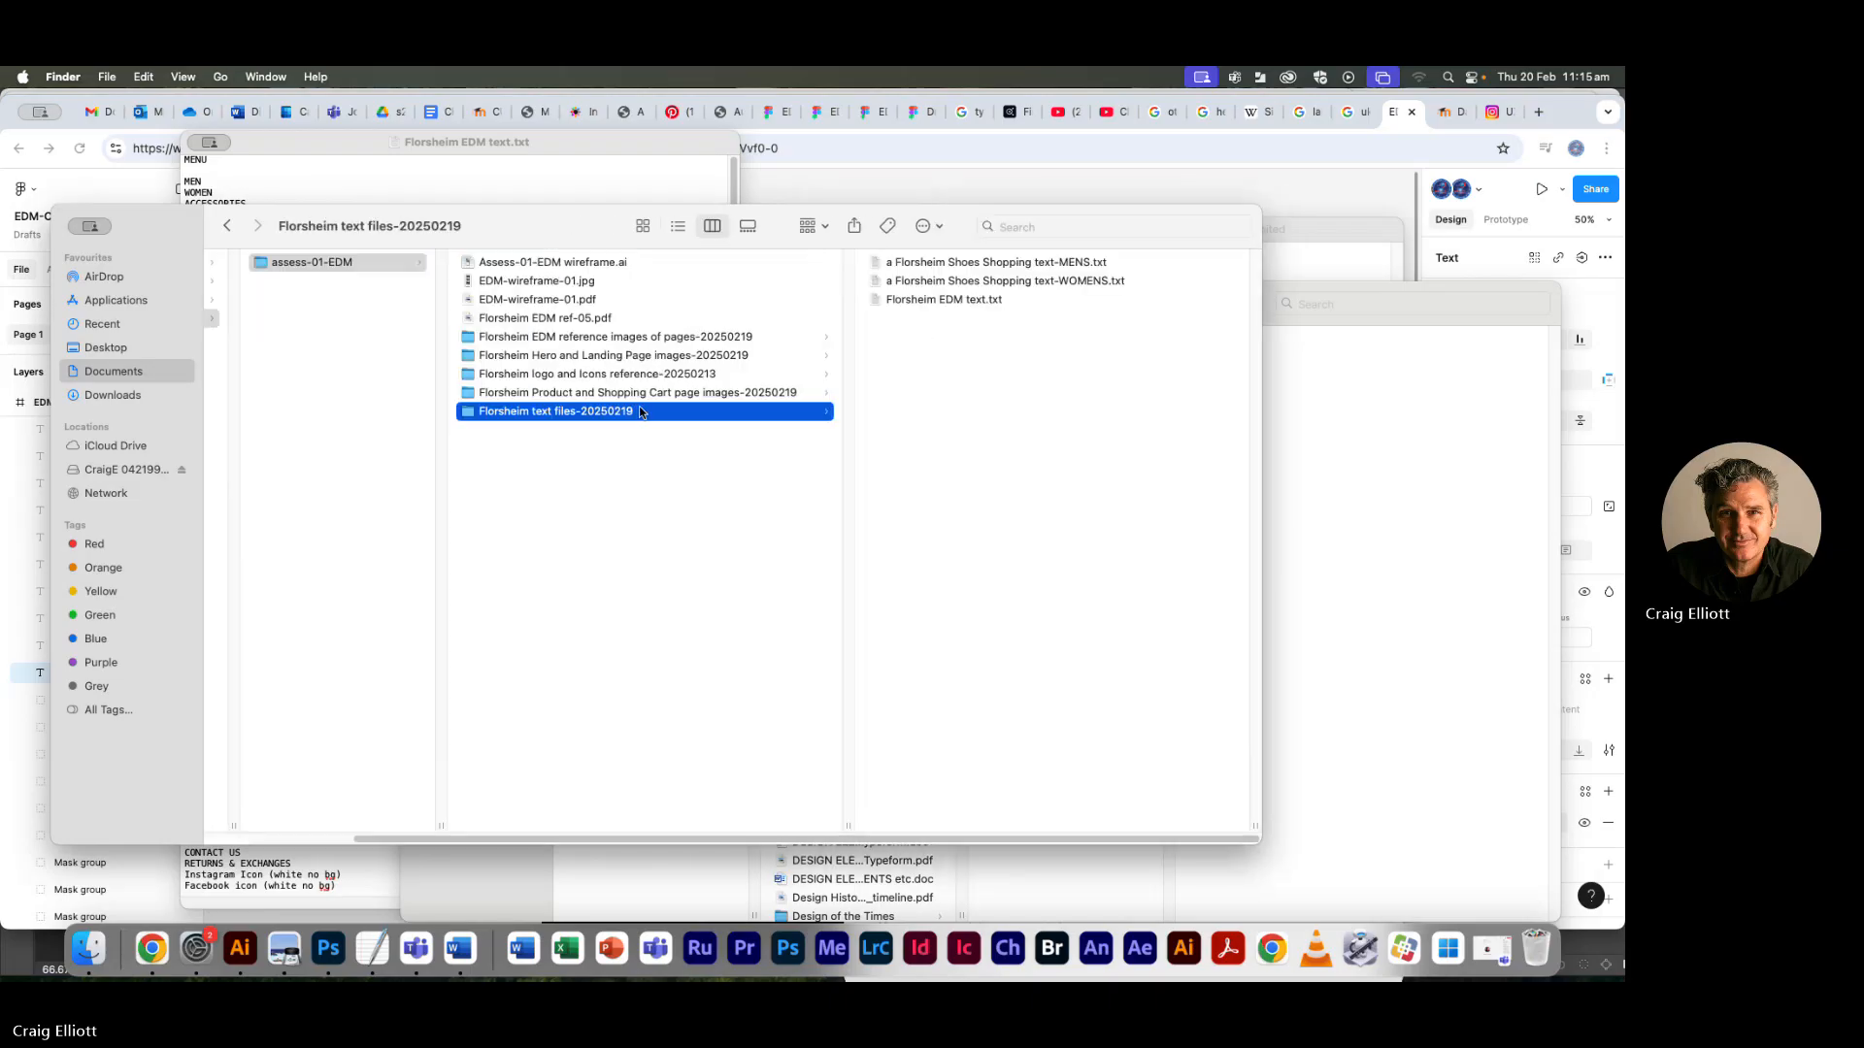
{"action": "left_click", "coordinate": [877, 303]}
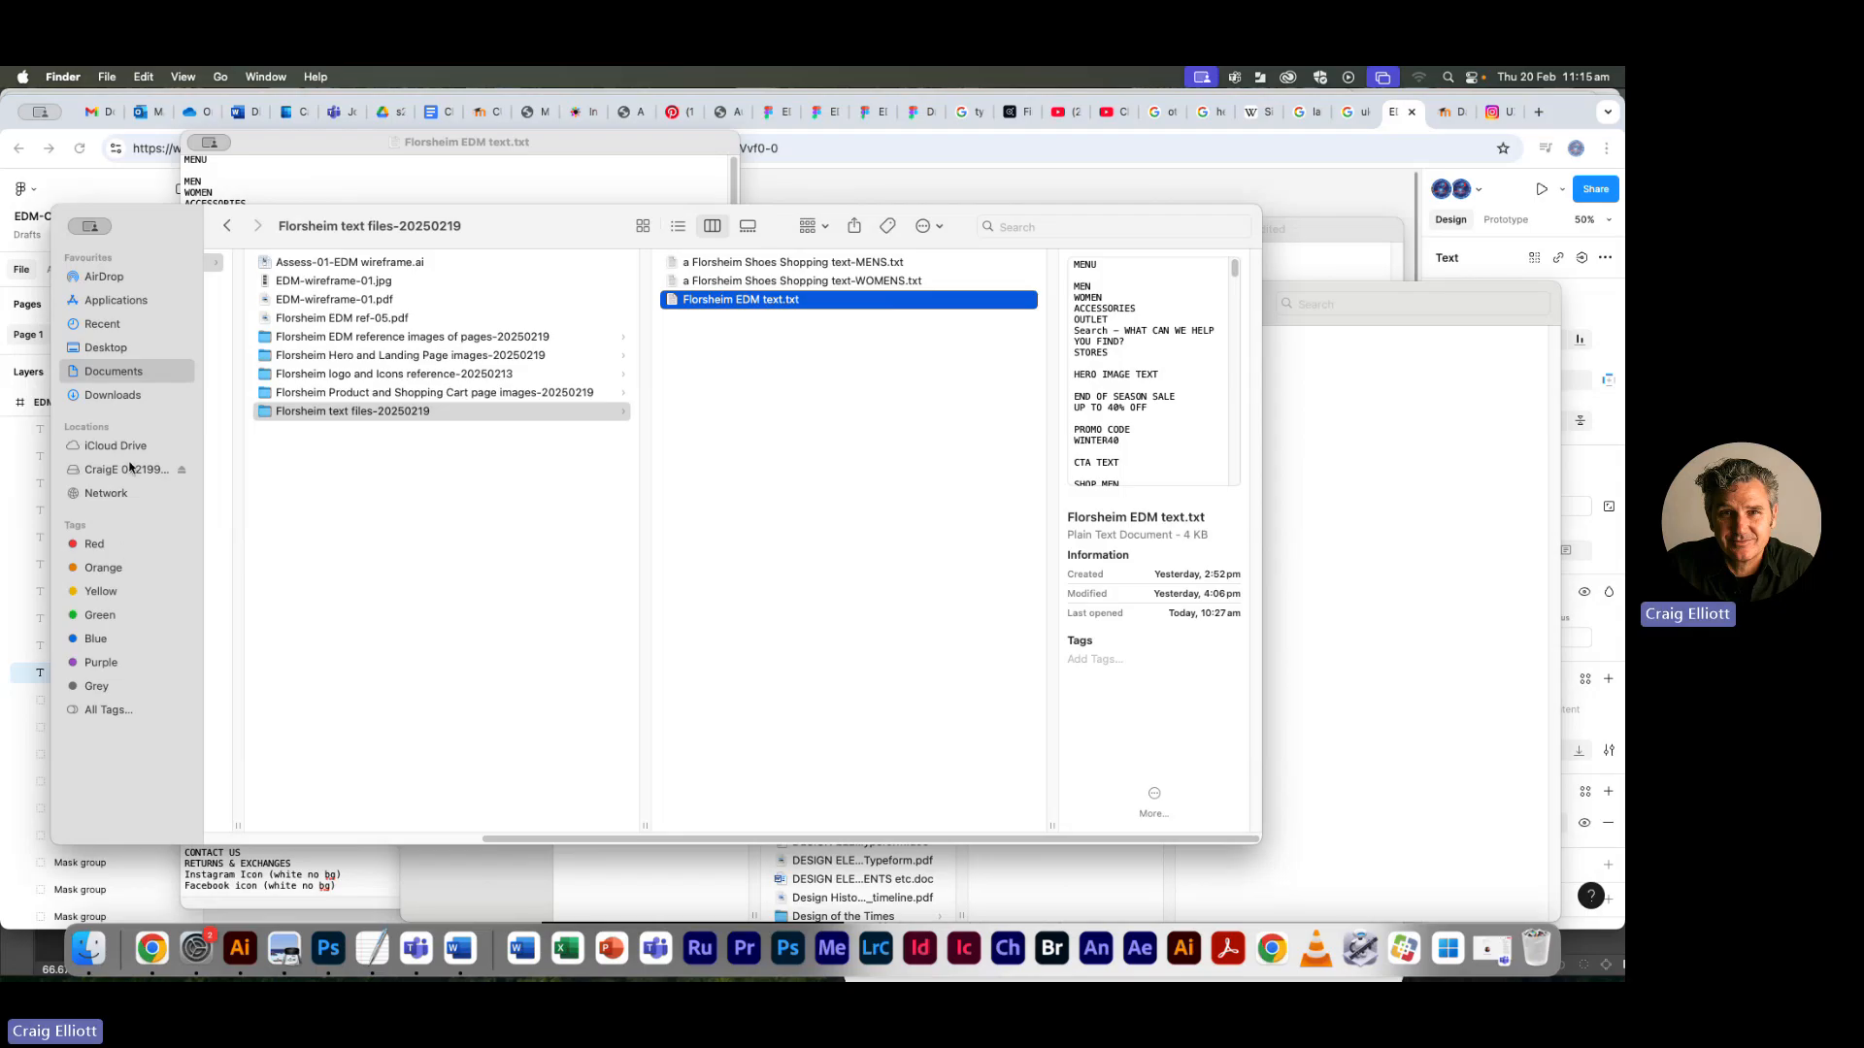
Locate and select TextEdit in the Applications folder
{"action": "left_click", "coordinate": [112, 303]}
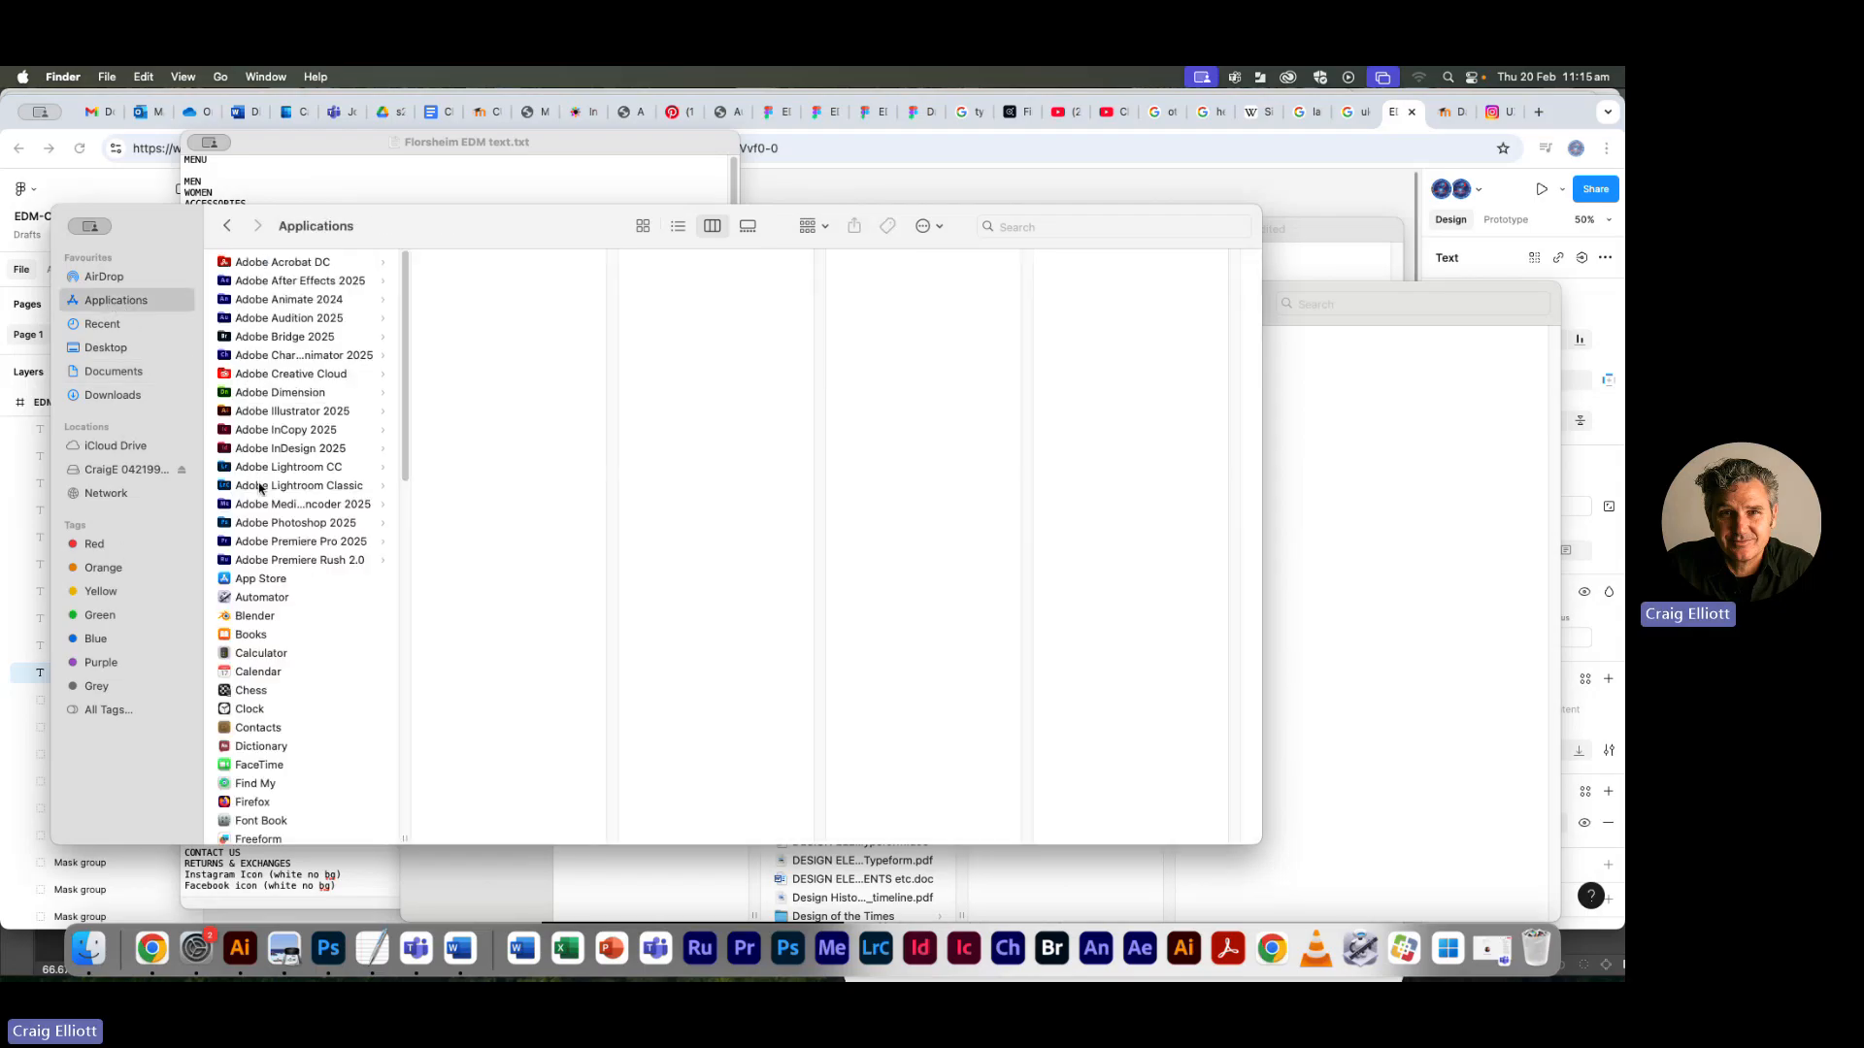
{"action": "scroll", "coordinate": [264, 497], "scroll_direction": "down", "scroll_amount": 10}
{"action": "left_click", "coordinate": [260, 647]}
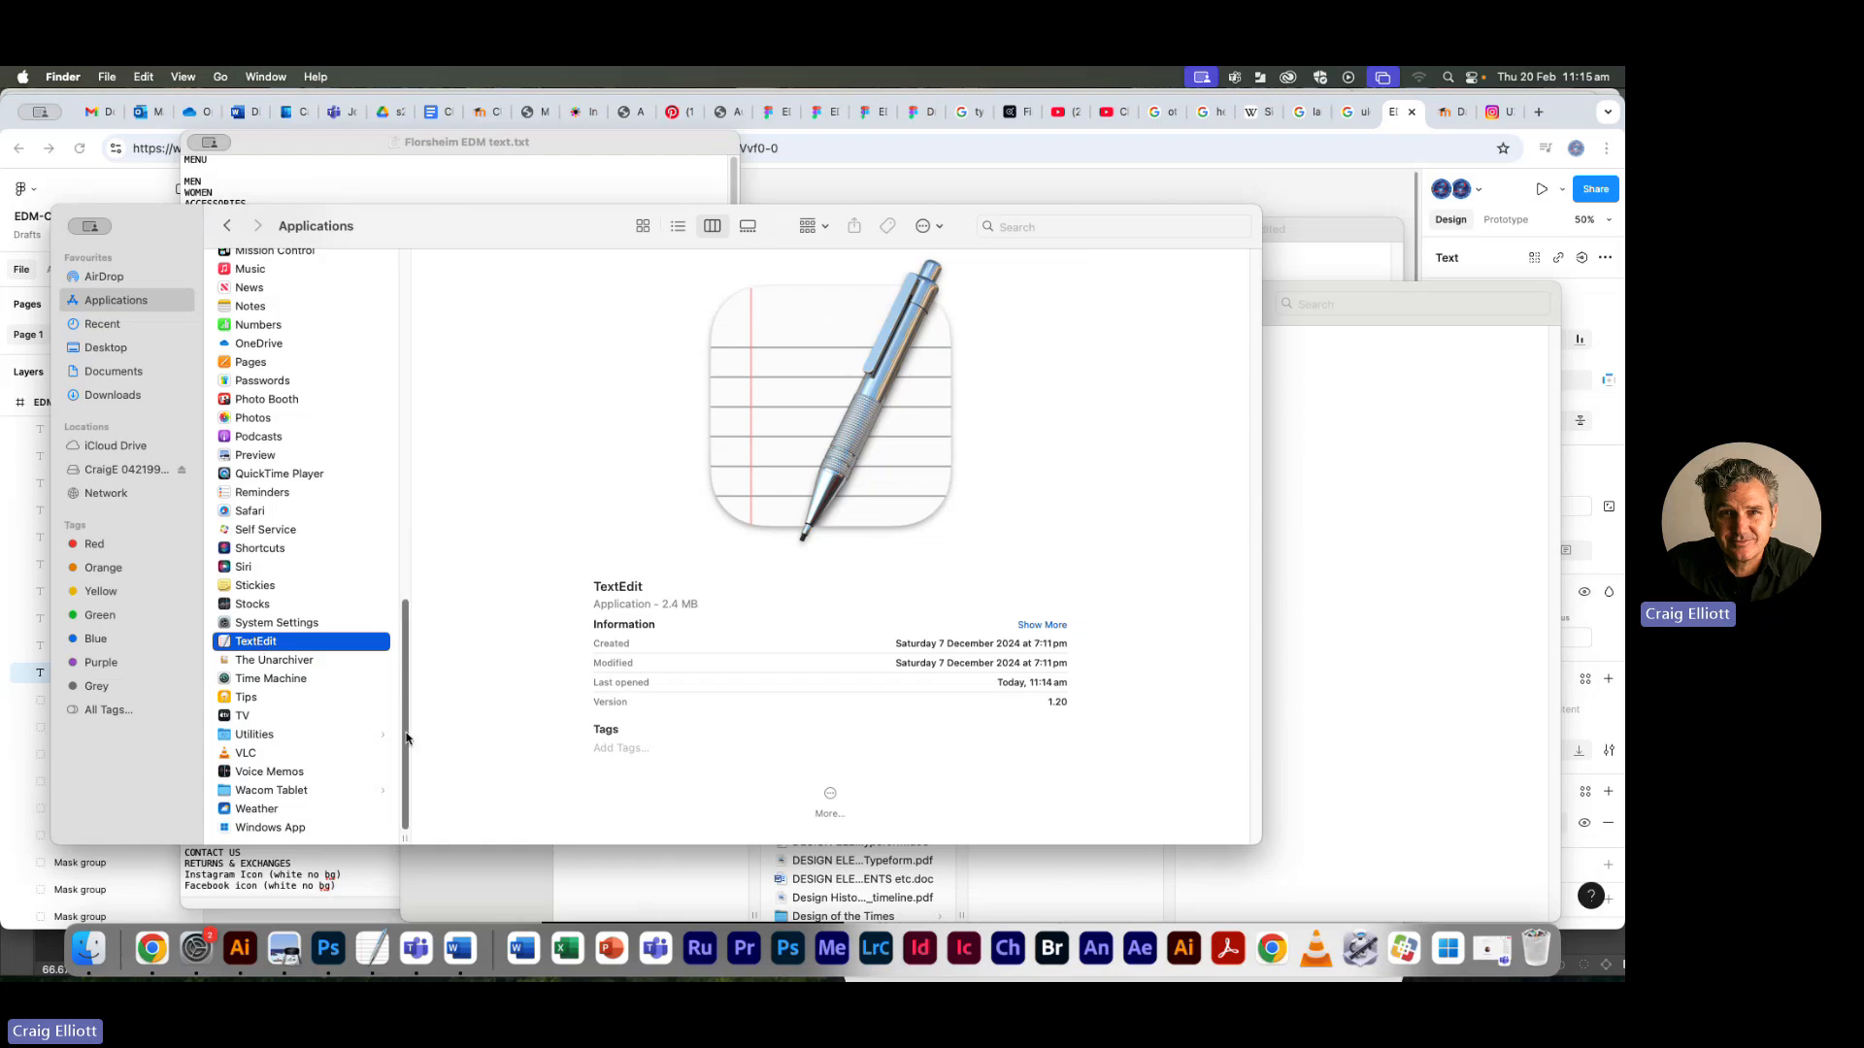
Switch to Word and copy the "Week 02-03-EDM Rebuild – Figma EDM – use masks create text wireframes in Figma" line
{"action": "key", "text": "super+Tab"}
{"action": "key", "text": "super+Tab"}
{"action": "key", "text": "super+Tab"}
{"action": "key", "text": "super+Tab"}
{"action": "key", "text": "super+Tab"}
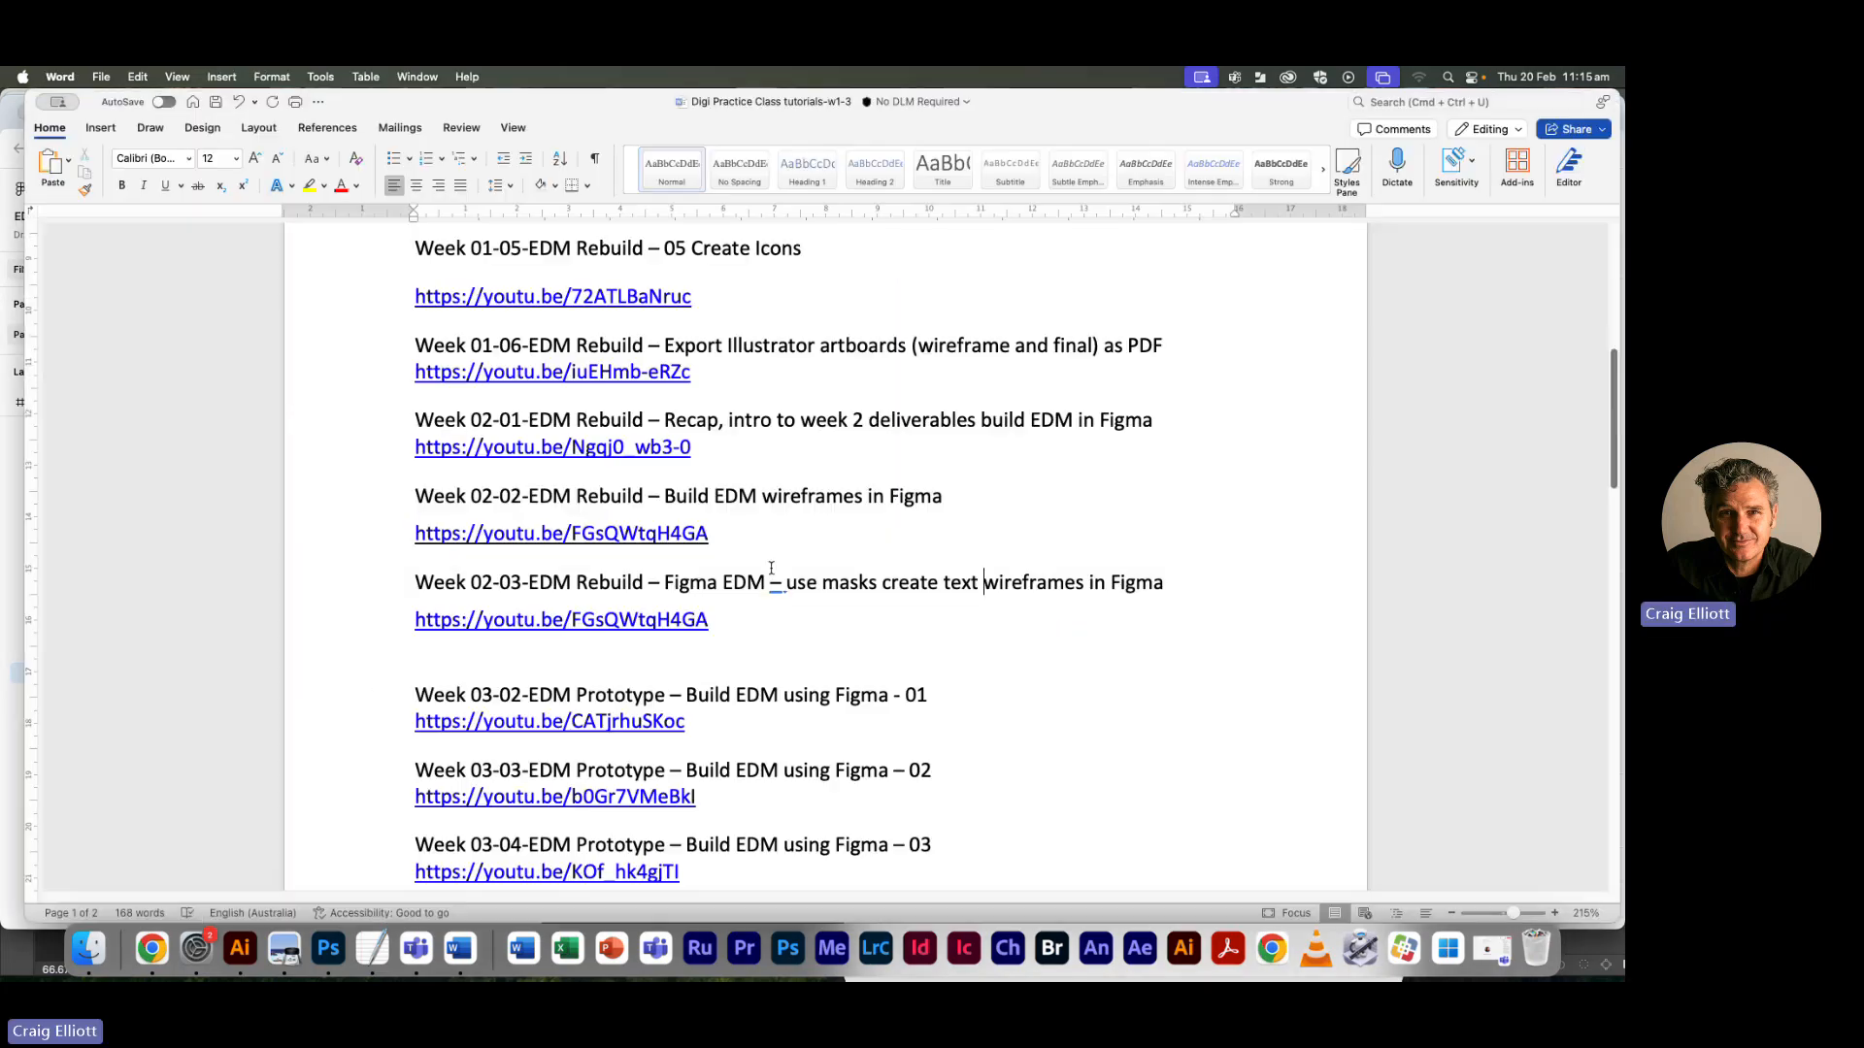
{"action": "left_click_drag", "start_coordinate": [1178, 582], "coordinate": [361, 562]}
{"action": "key", "text": "super+c"}
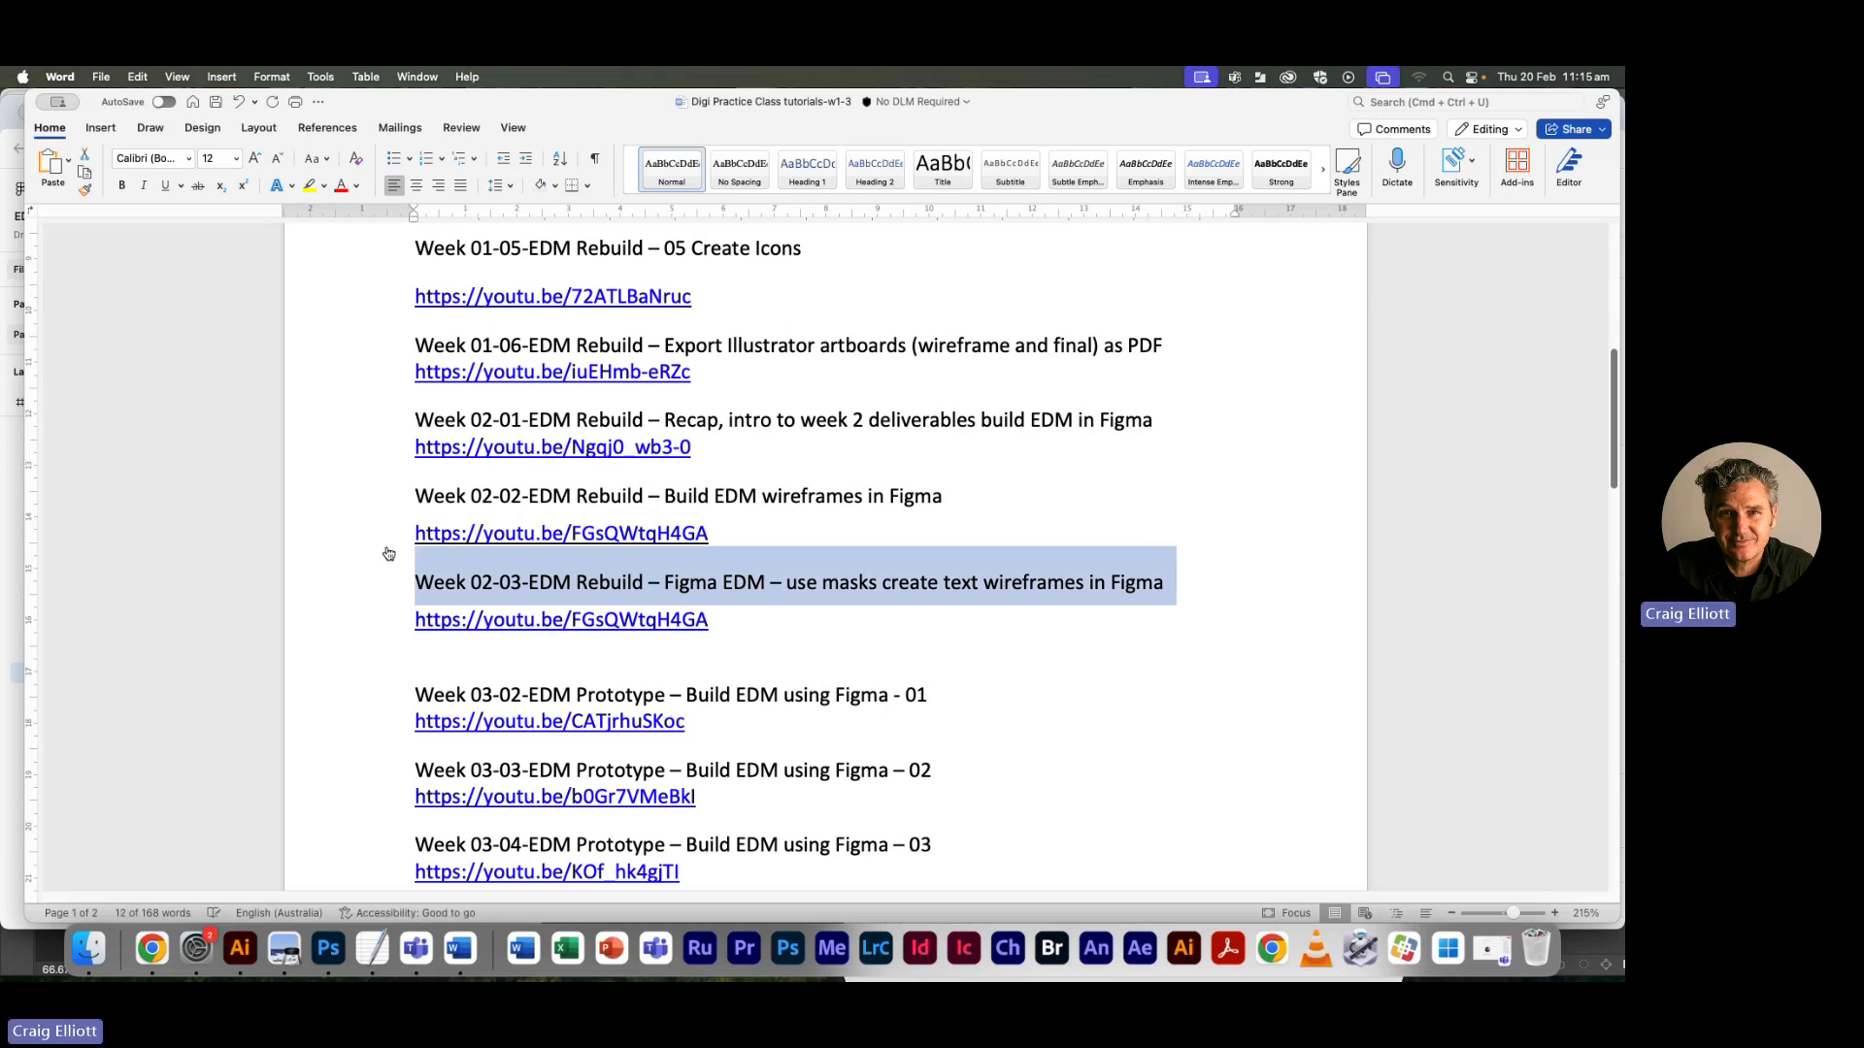
Switch to TextEdit, create a new document, and paste the copied Week 02-03 heading into it
{"action": "key", "text": "super+Tab"}
{"action": "key", "text": "super+Tab"}
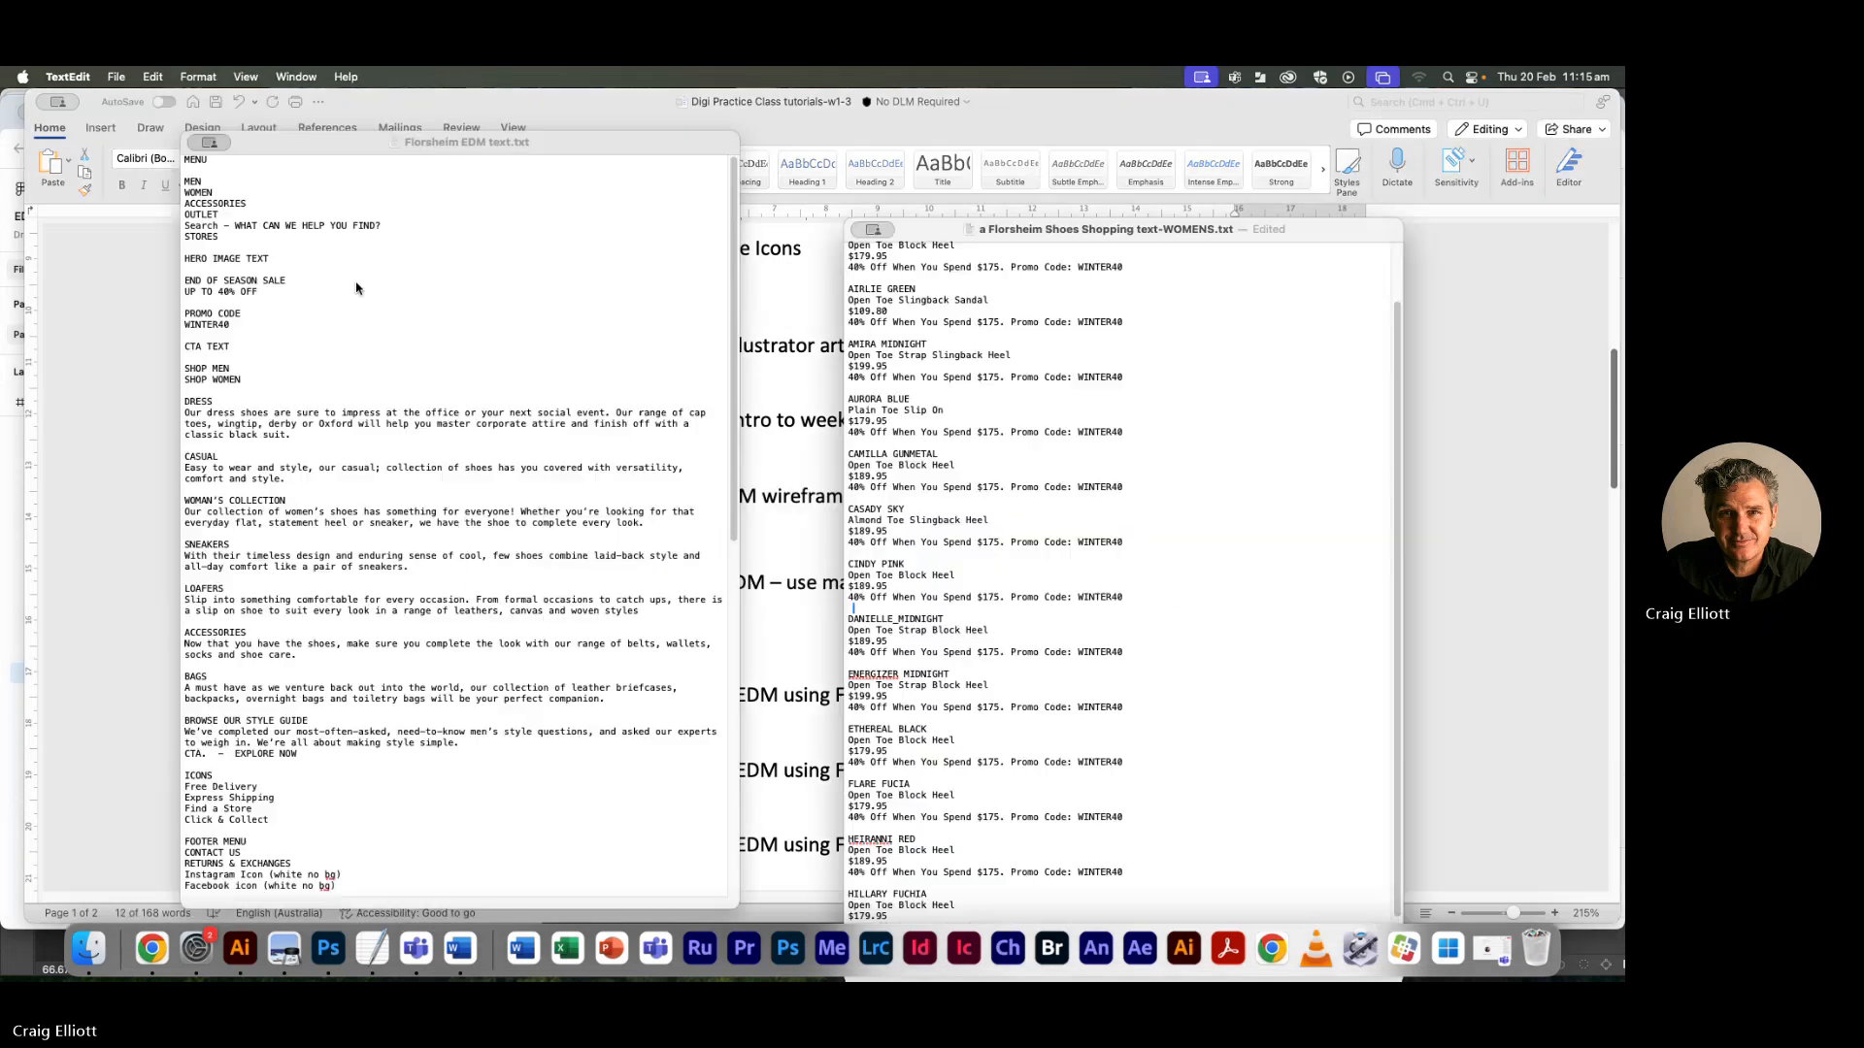
{"action": "left_click", "coordinate": [115, 77]}
{"action": "left_click", "coordinate": [121, 103]}
{"action": "key", "text": "super+v"}
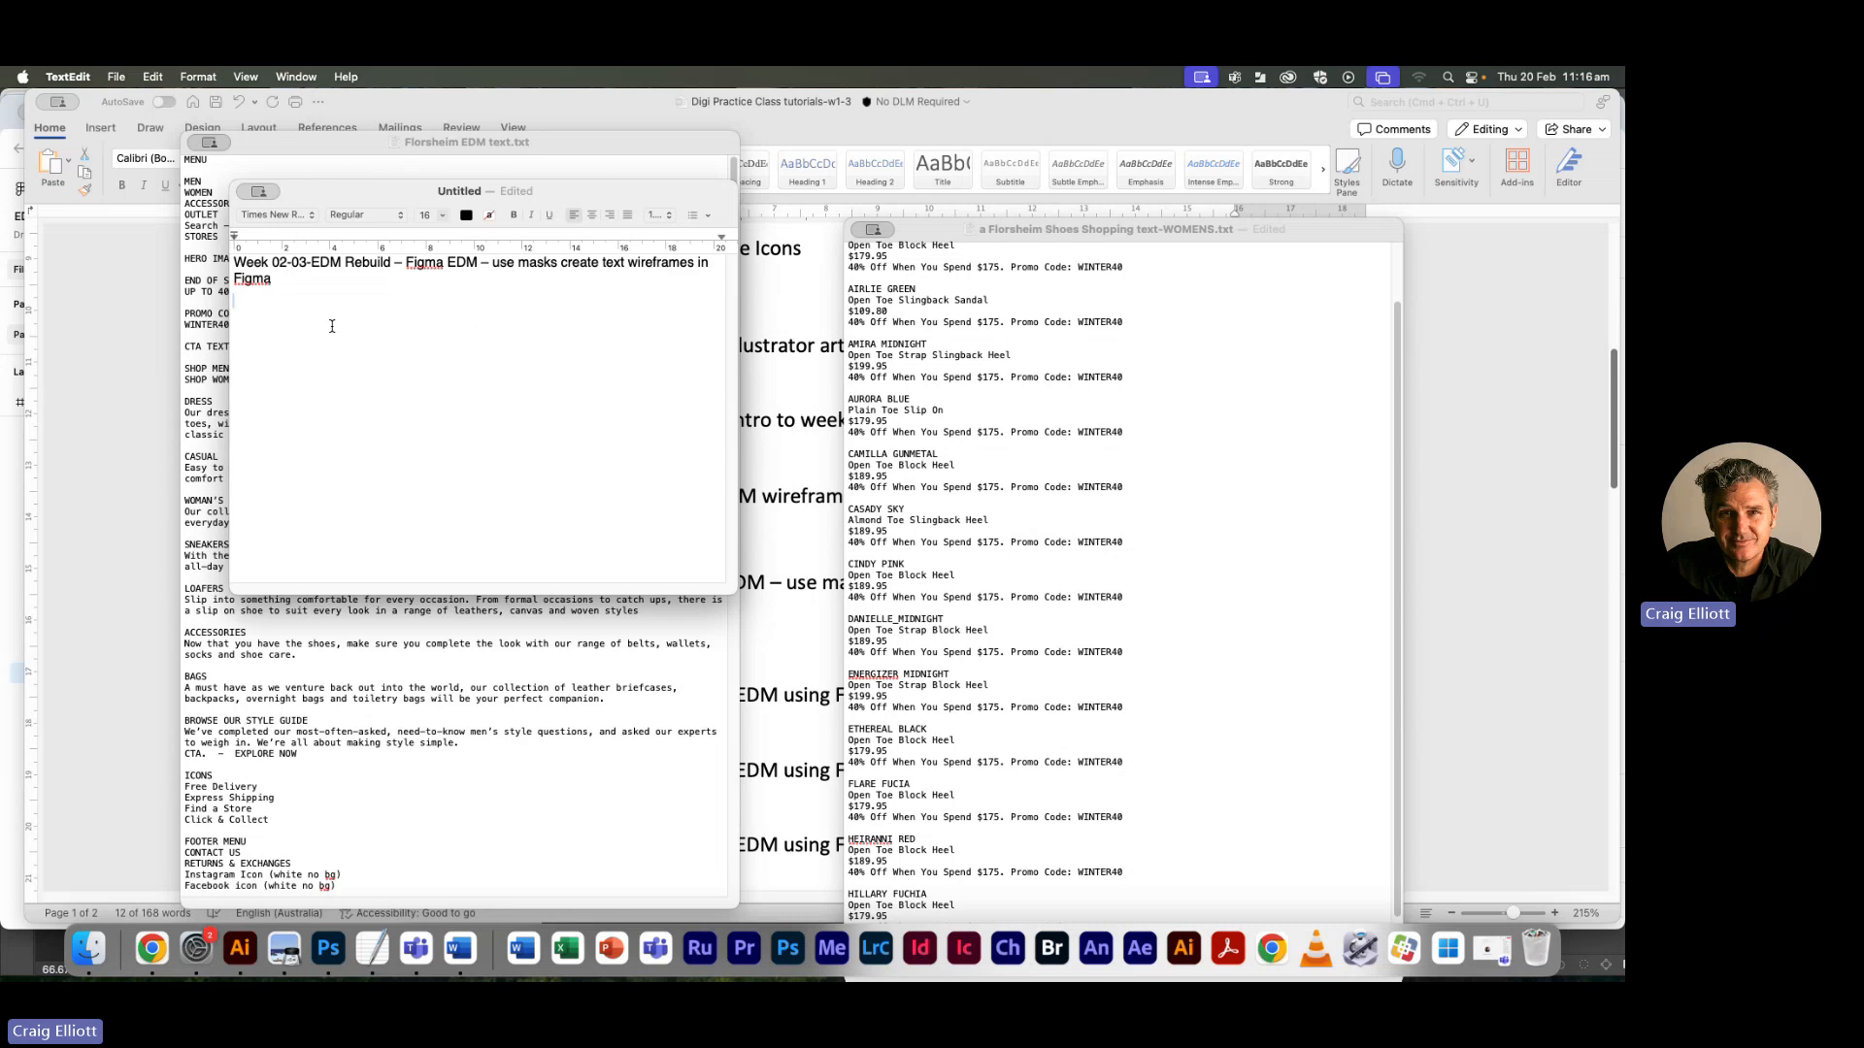
Convert the untitled document to plain text and move its window aside to uncover the Florsheim EDM text
{"action": "key", "text": "super+a"}
{"action": "left_click", "coordinate": [363, 465]}
{"action": "left_click_drag", "start_coordinate": [359, 199], "coordinate": [365, 176]}
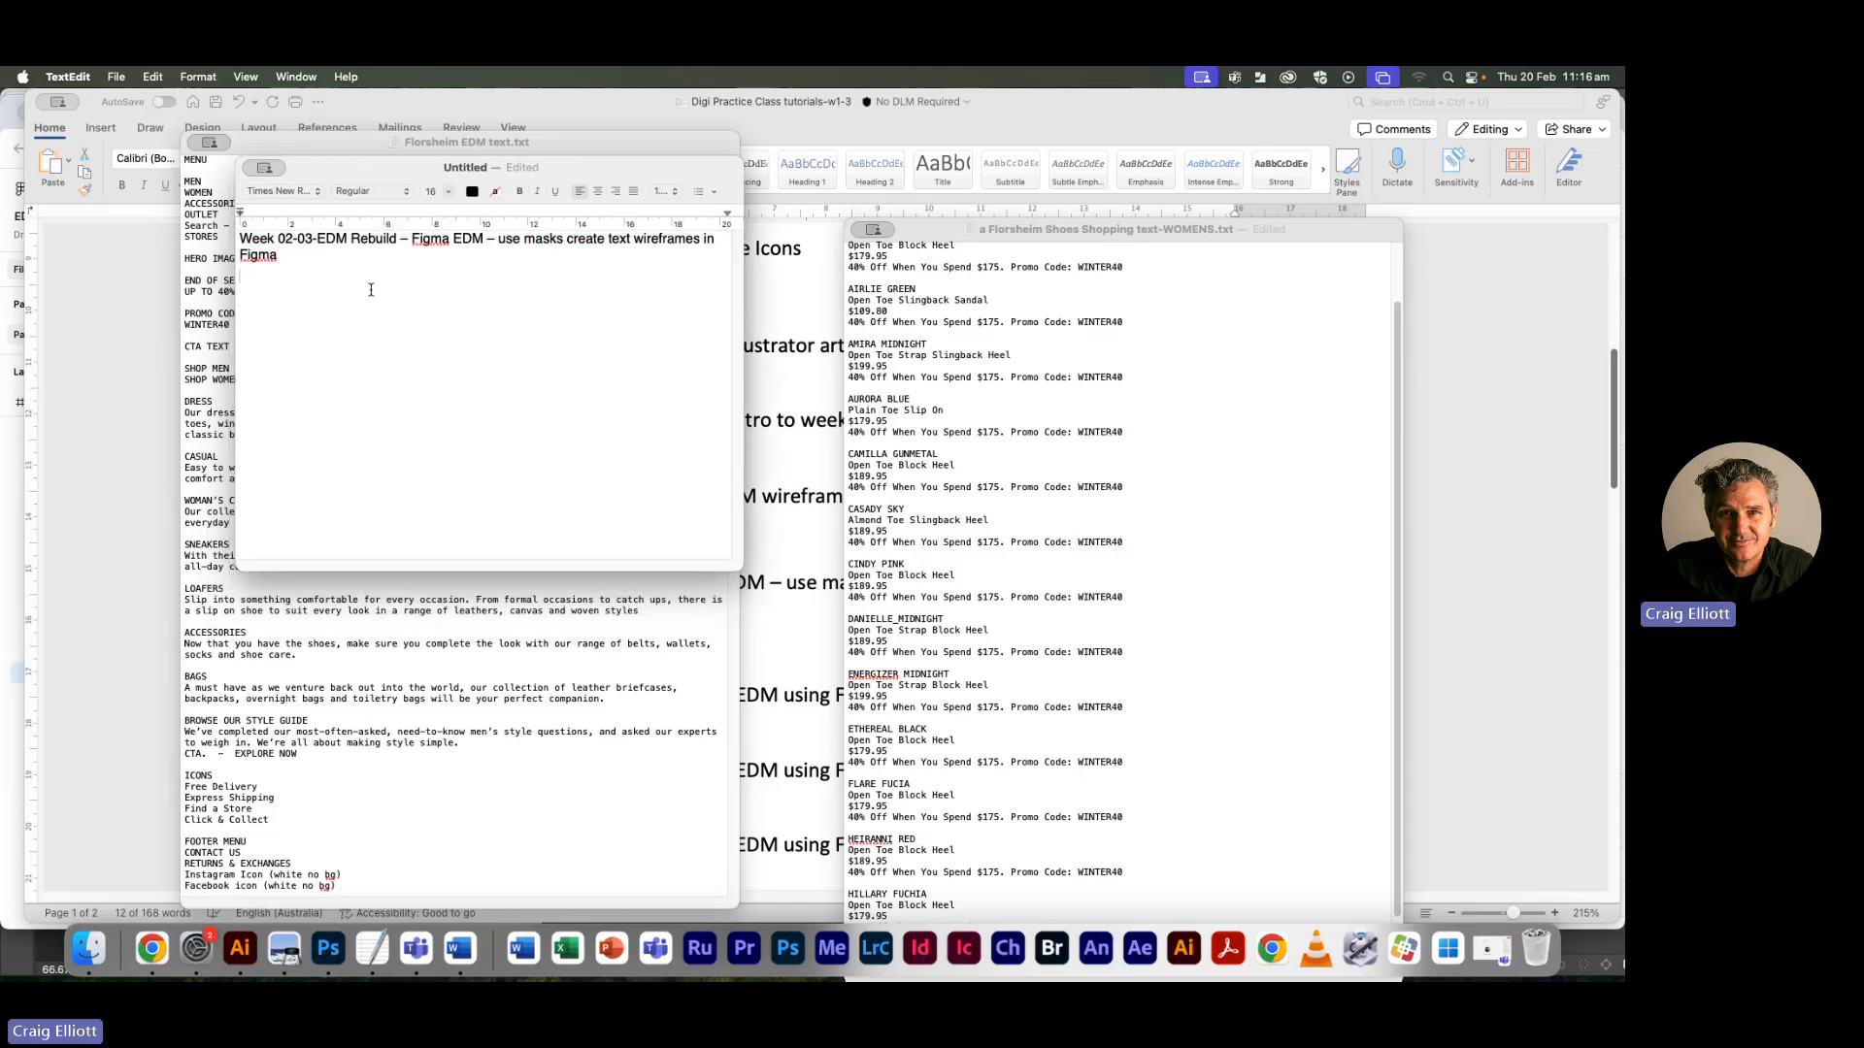
{"action": "left_click", "coordinate": [198, 76]}
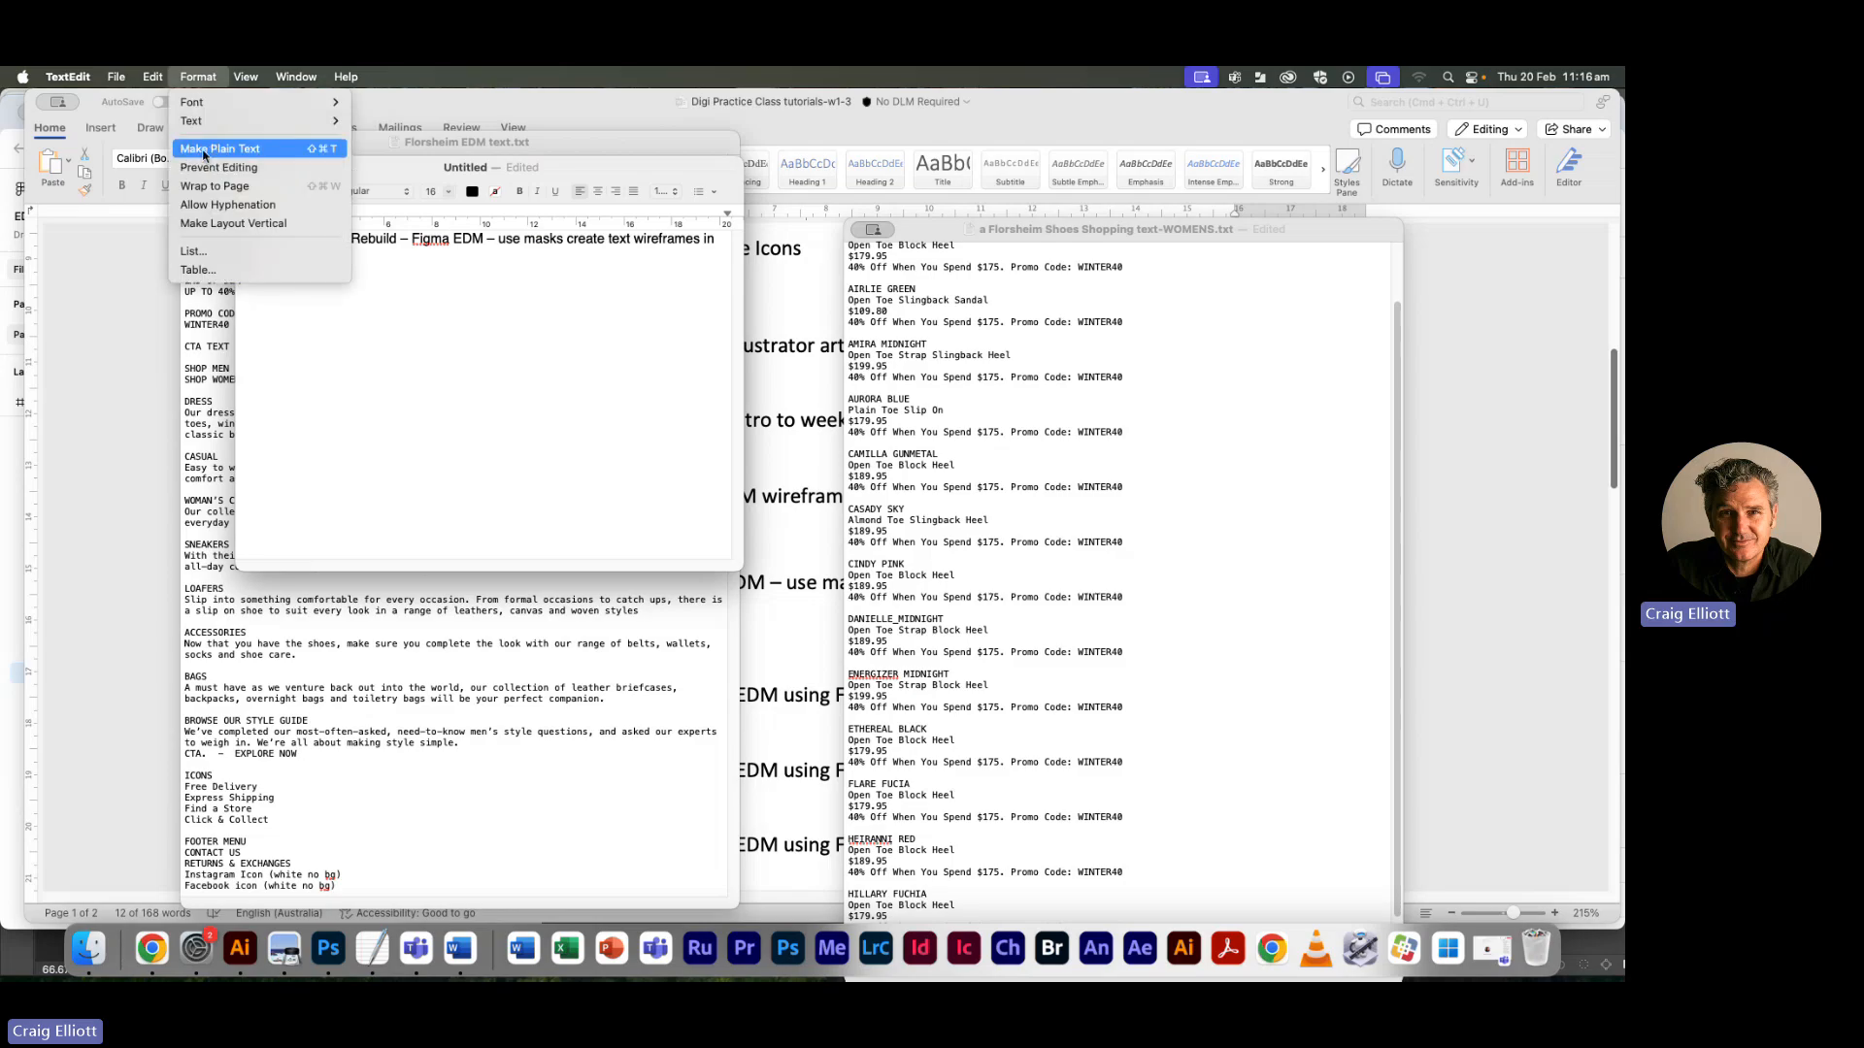
{"action": "left_click", "coordinate": [210, 148]}
{"action": "left_click", "coordinate": [540, 449]}
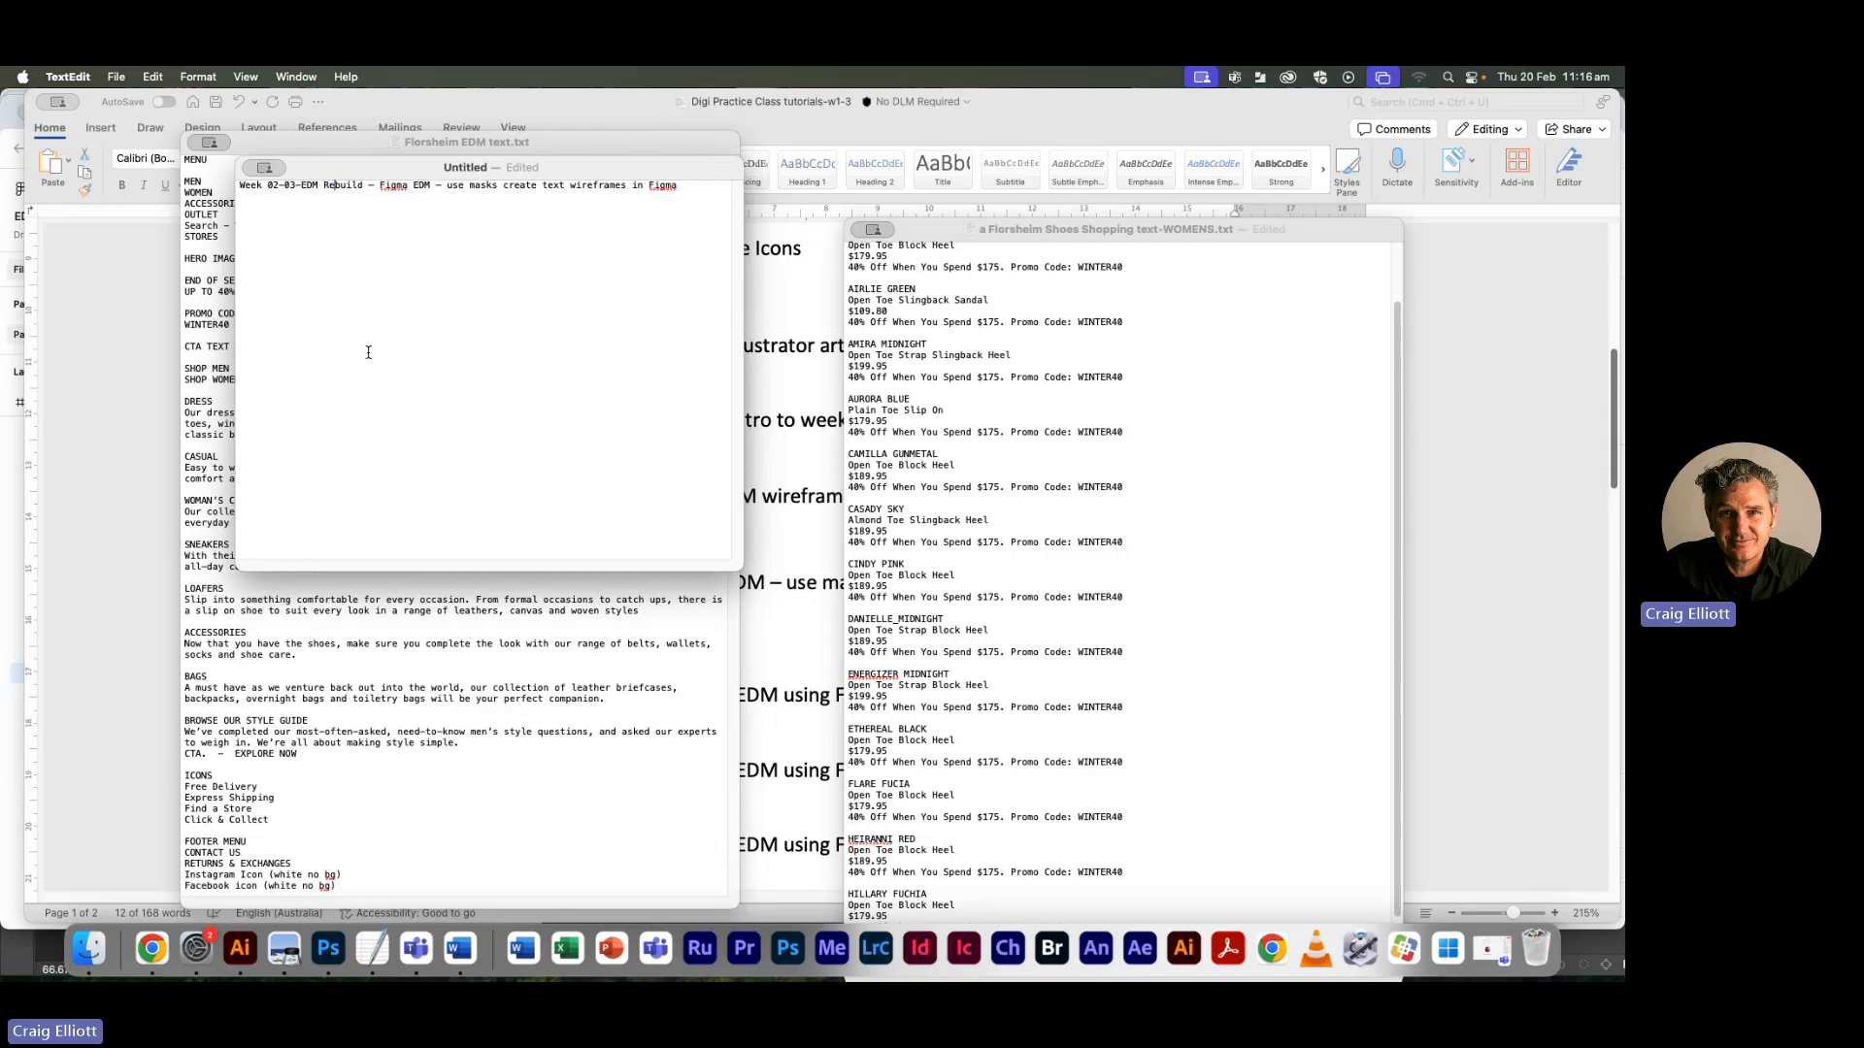
{"action": "left_click_drag", "start_coordinate": [335, 168], "coordinate": [490, 172]}
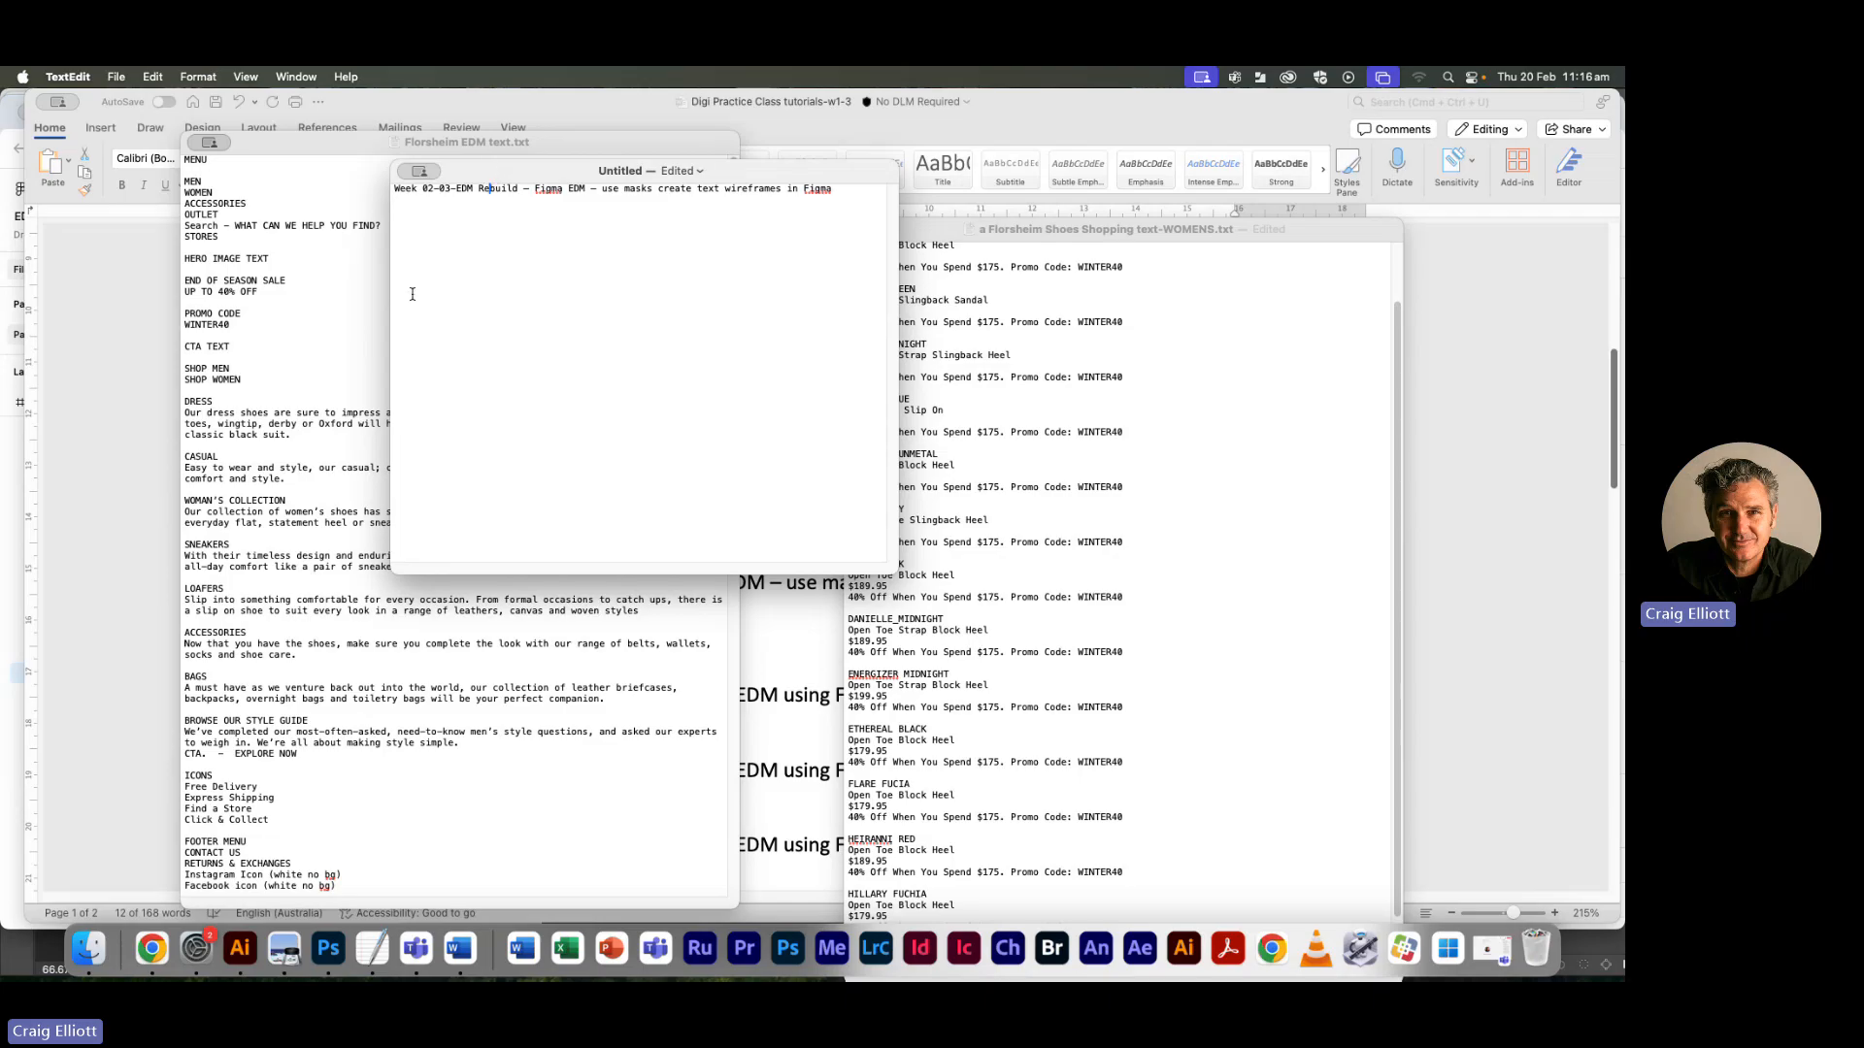
Copy the hero image text from END OF SEASON SALE through WINTER40 in Florsheim EDM text.txt
{"action": "left_click", "coordinate": [253, 338]}
{"action": "scroll", "coordinate": [311, 502], "scroll_direction": "down", "scroll_amount": 3}
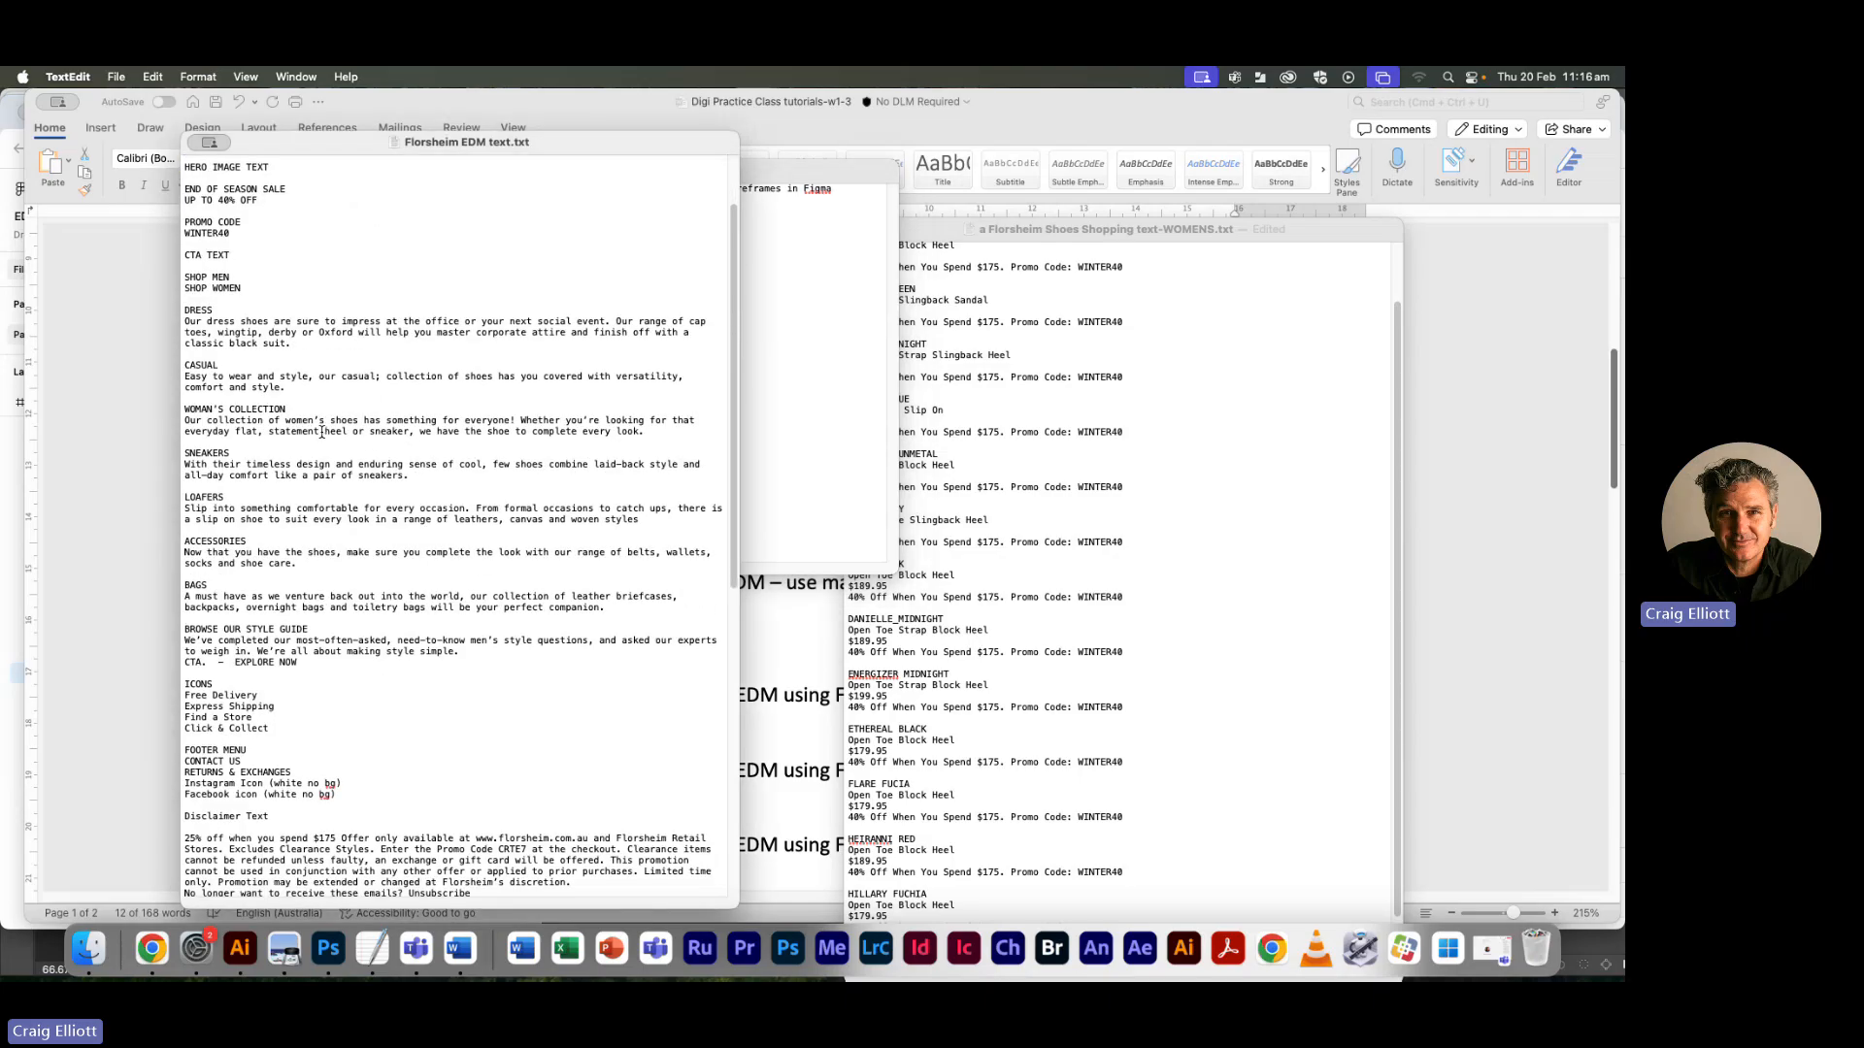
{"action": "scroll", "coordinate": [321, 432], "scroll_direction": "up", "scroll_amount": 3}
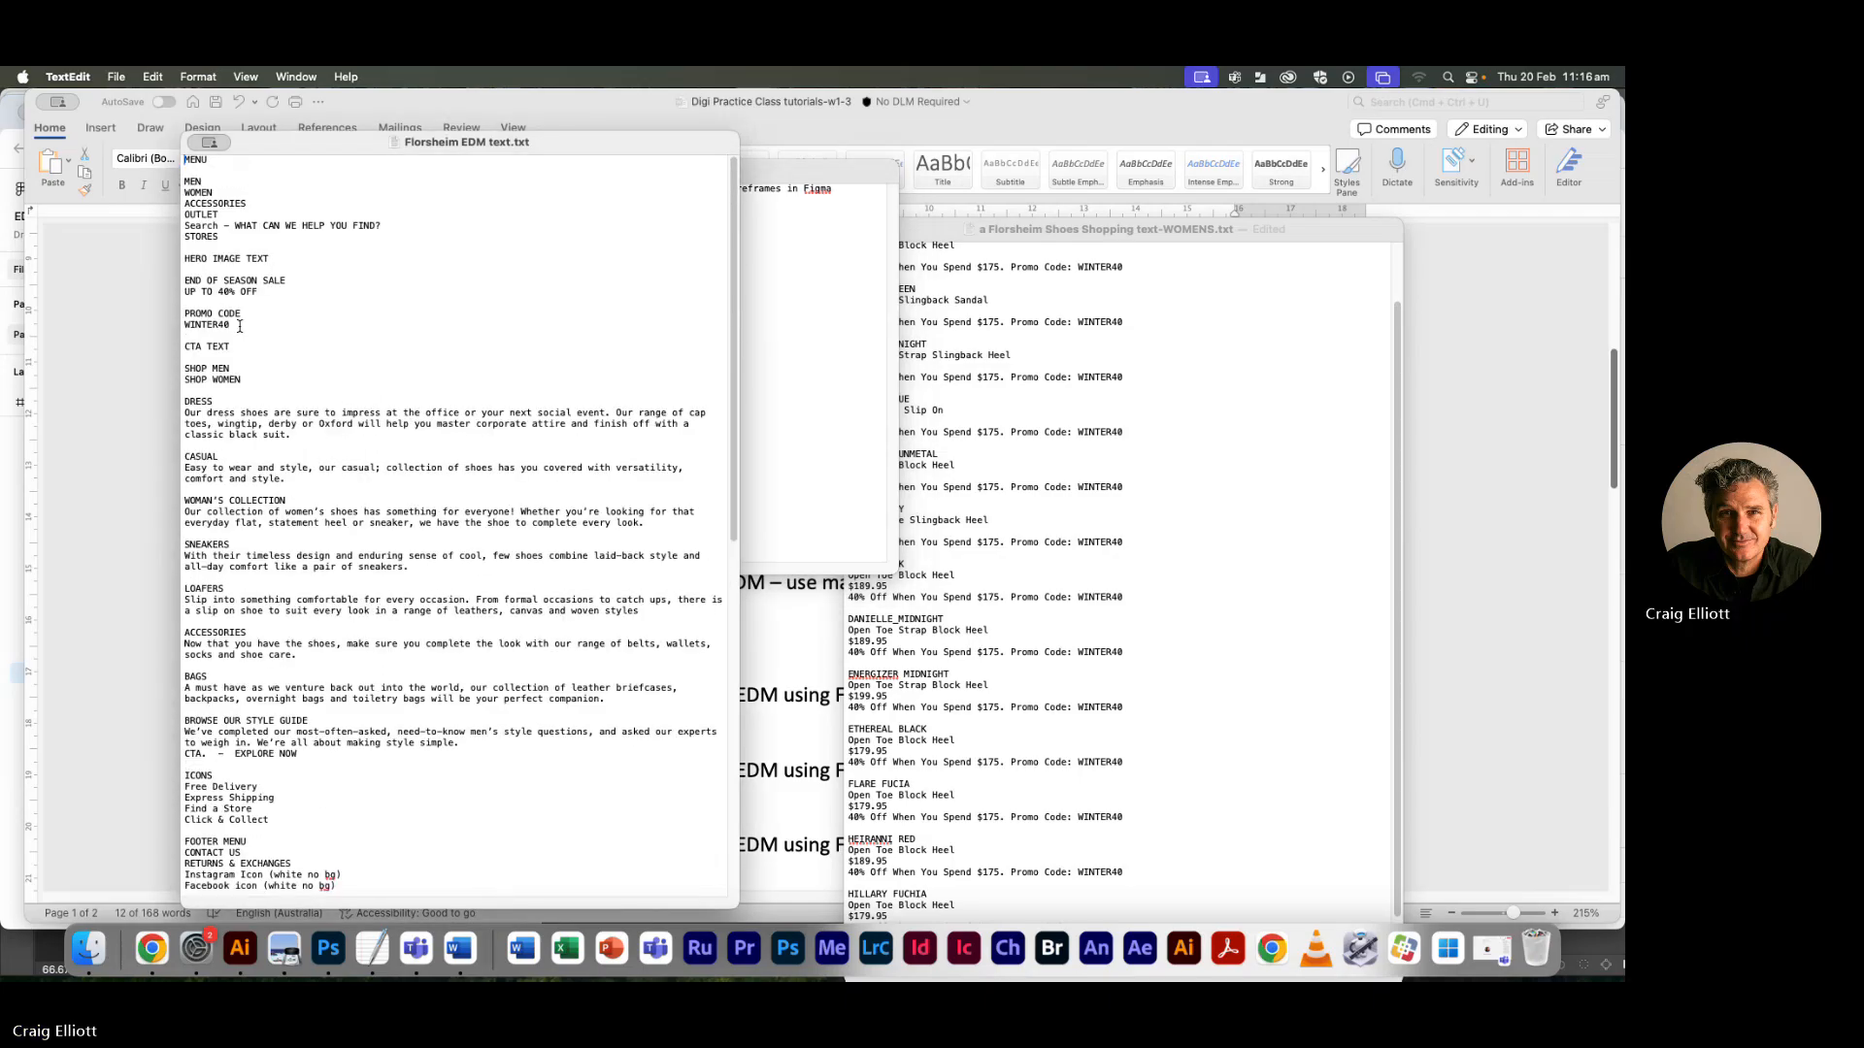
{"action": "left_click_drag", "start_coordinate": [233, 326], "coordinate": [166, 282]}
{"action": "key", "text": "super+c"}
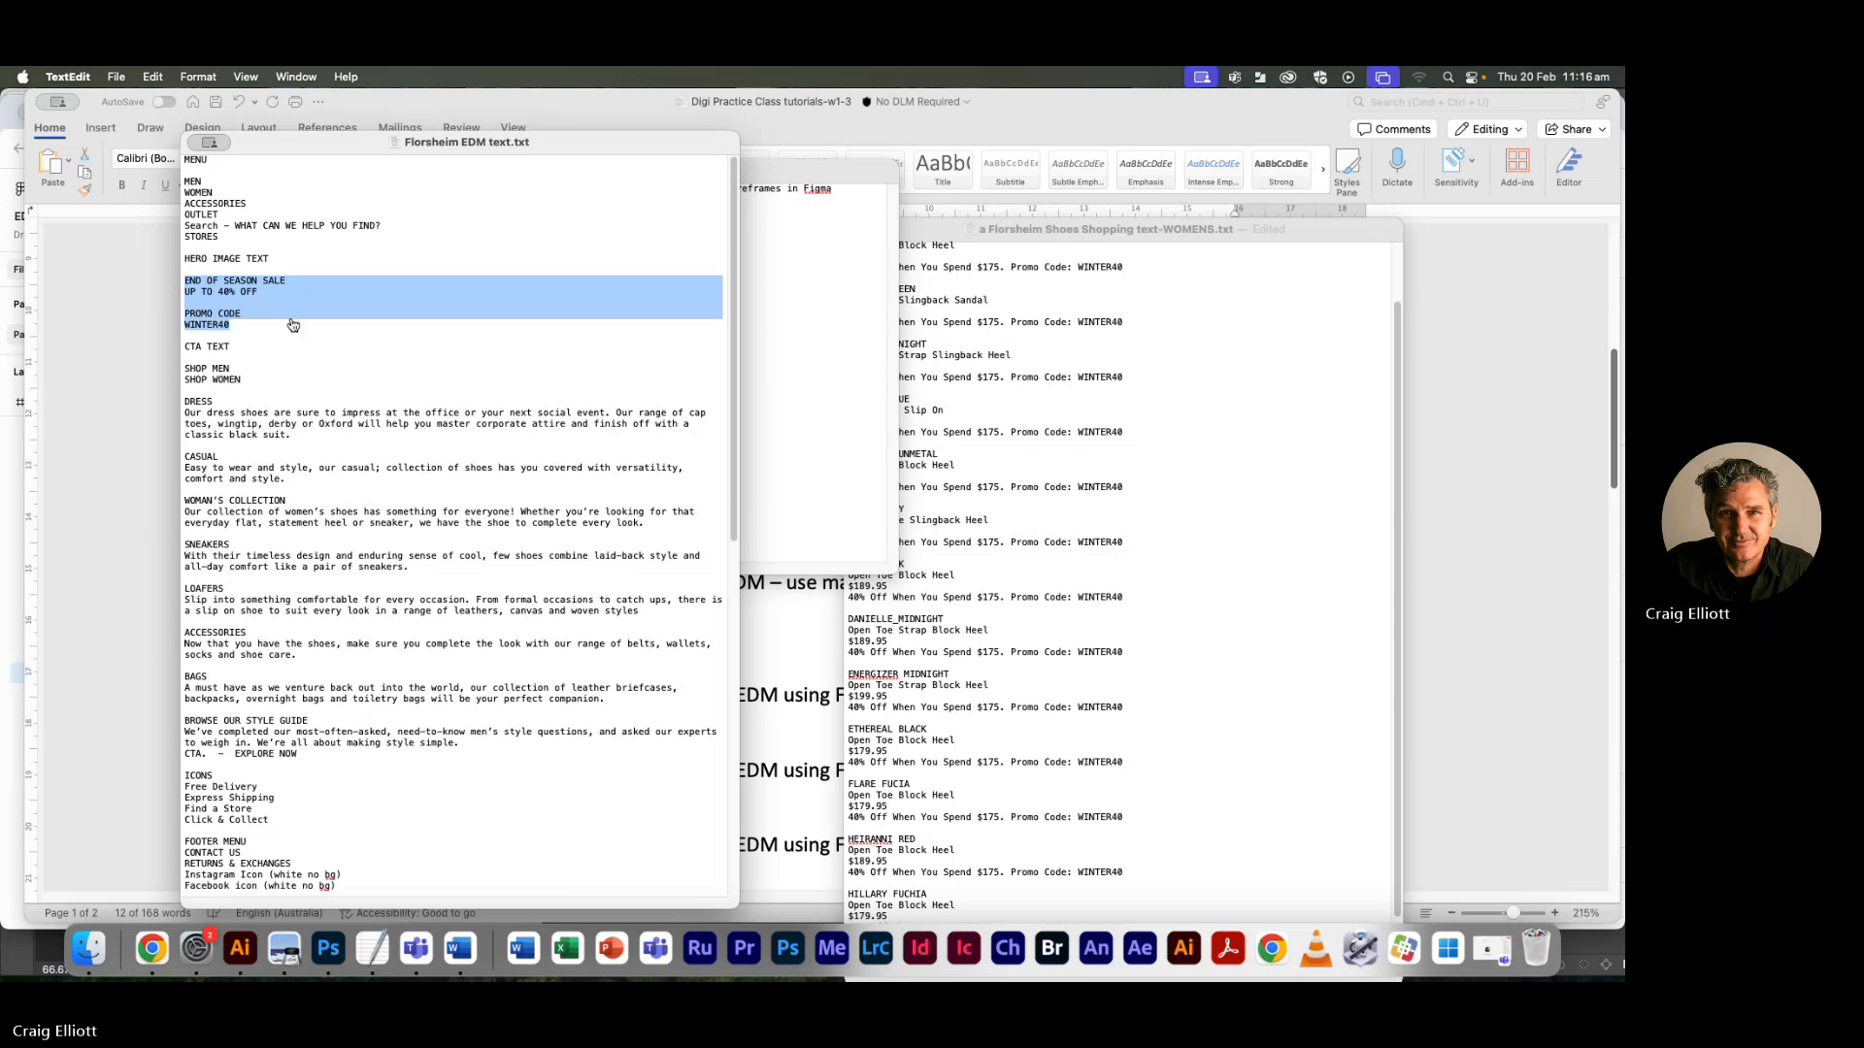
Switch to Figma in Chrome and move the existing END OF SEASON SALE text off the hero image onto the grey Woman's Collection block
{"action": "key", "text": "super+Tab"}
{"action": "key", "text": "super+Tab"}
{"action": "key", "text": "super+Tab"}
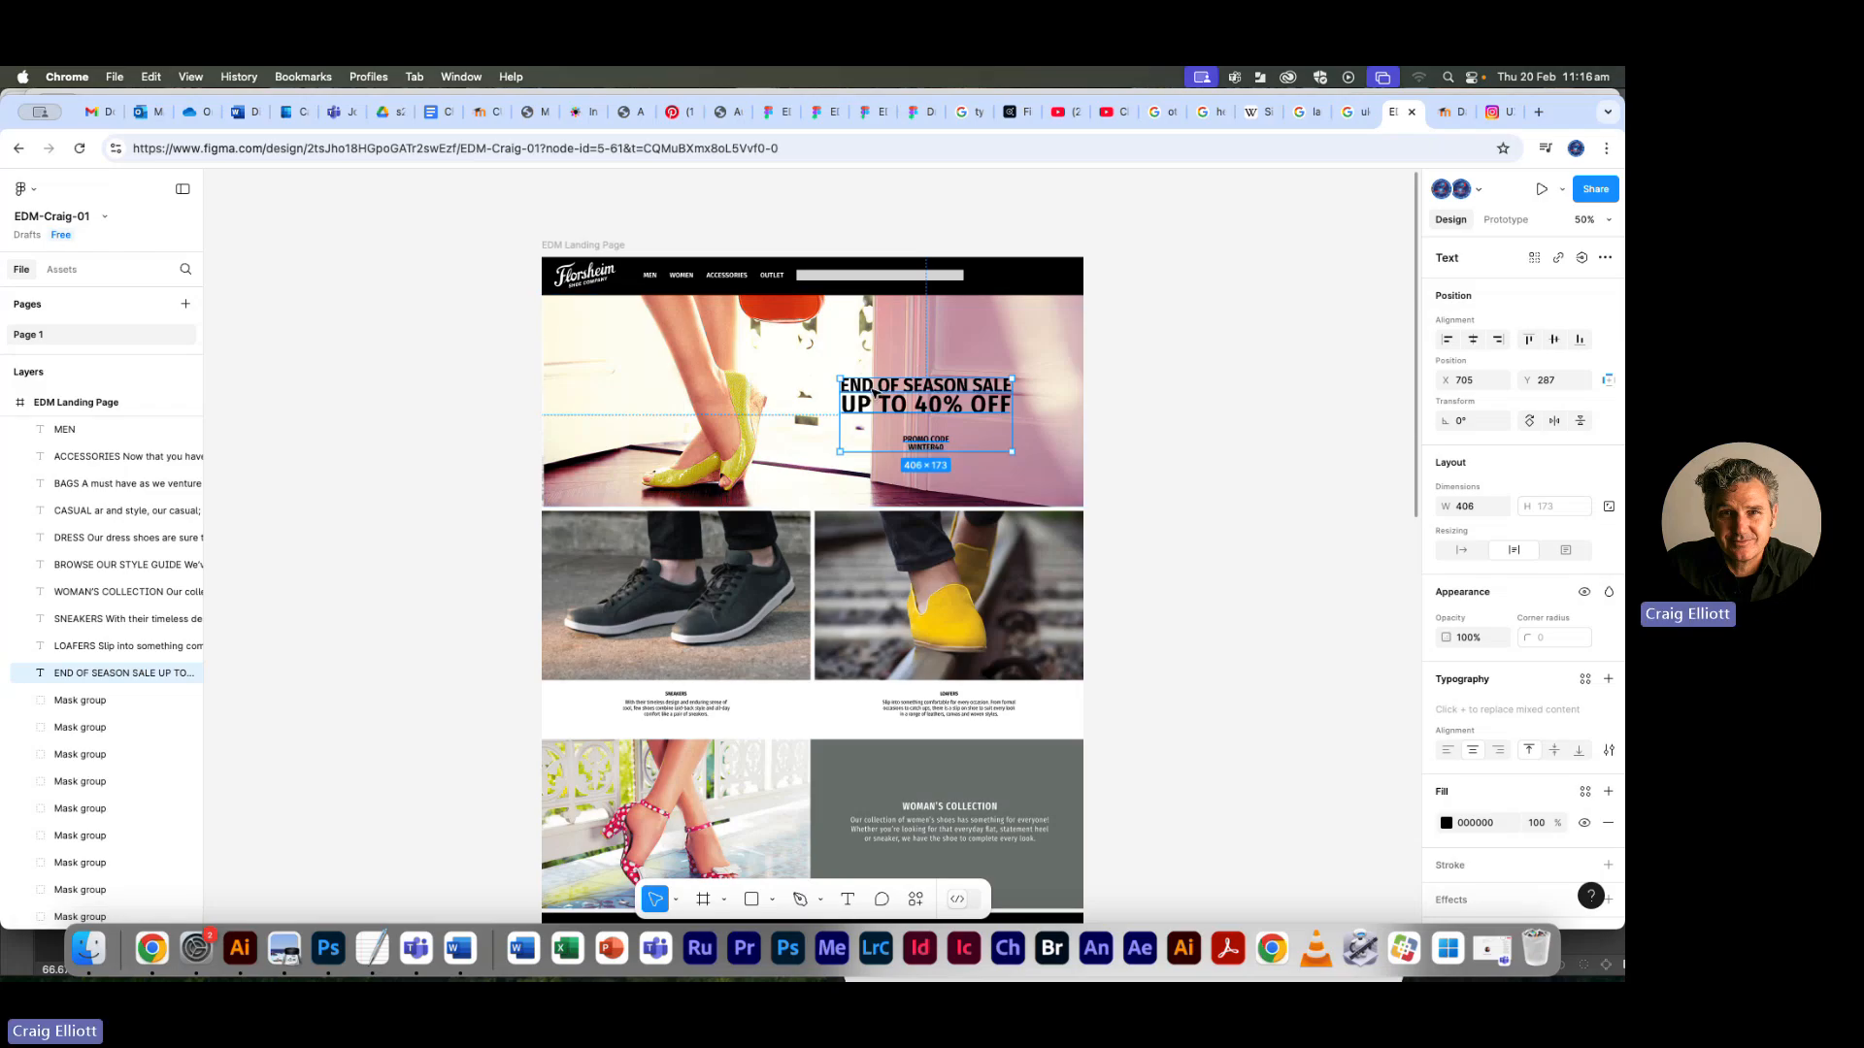
{"action": "left_click_drag", "start_coordinate": [872, 391], "coordinate": [924, 791]}
{"action": "left_click", "coordinate": [923, 411]}
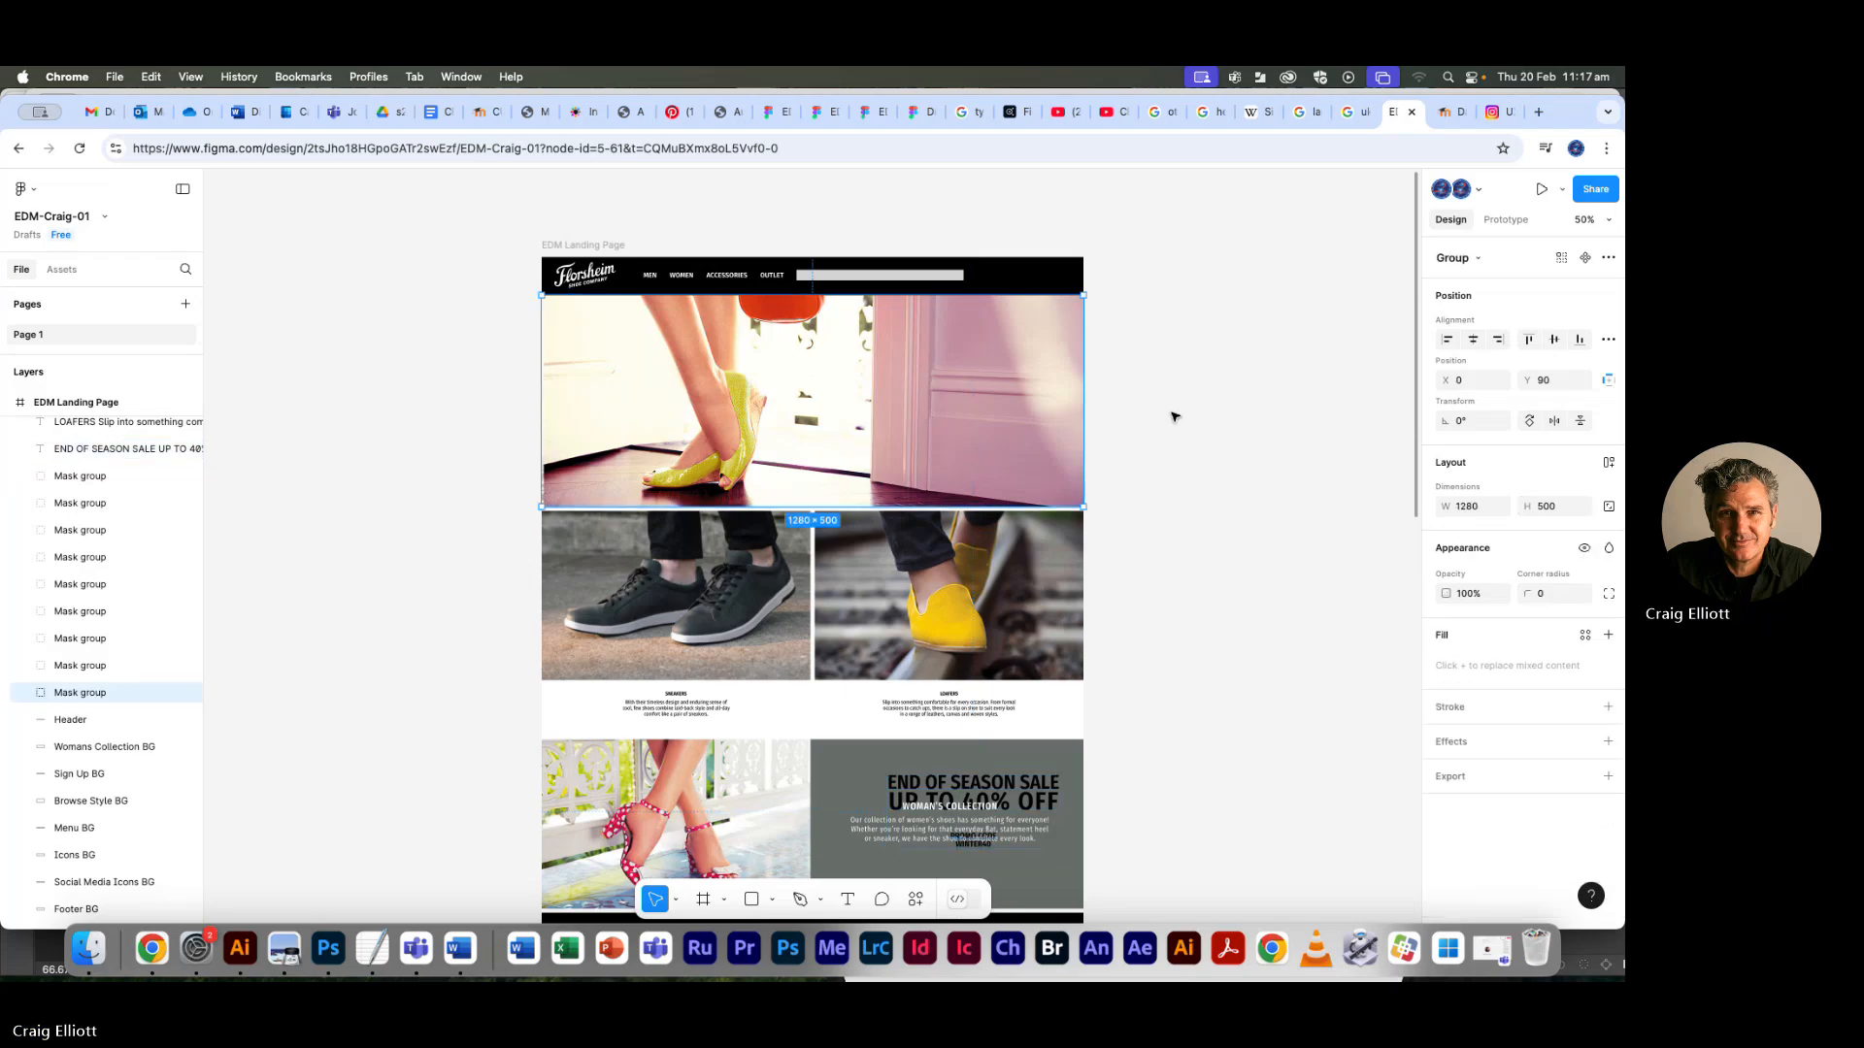
{"action": "left_click", "coordinate": [1175, 416]}
Create a text box about 432 × 284 over the pink area of the hero image and paste the copied sale text
{"action": "left_click", "coordinate": [846, 899]}
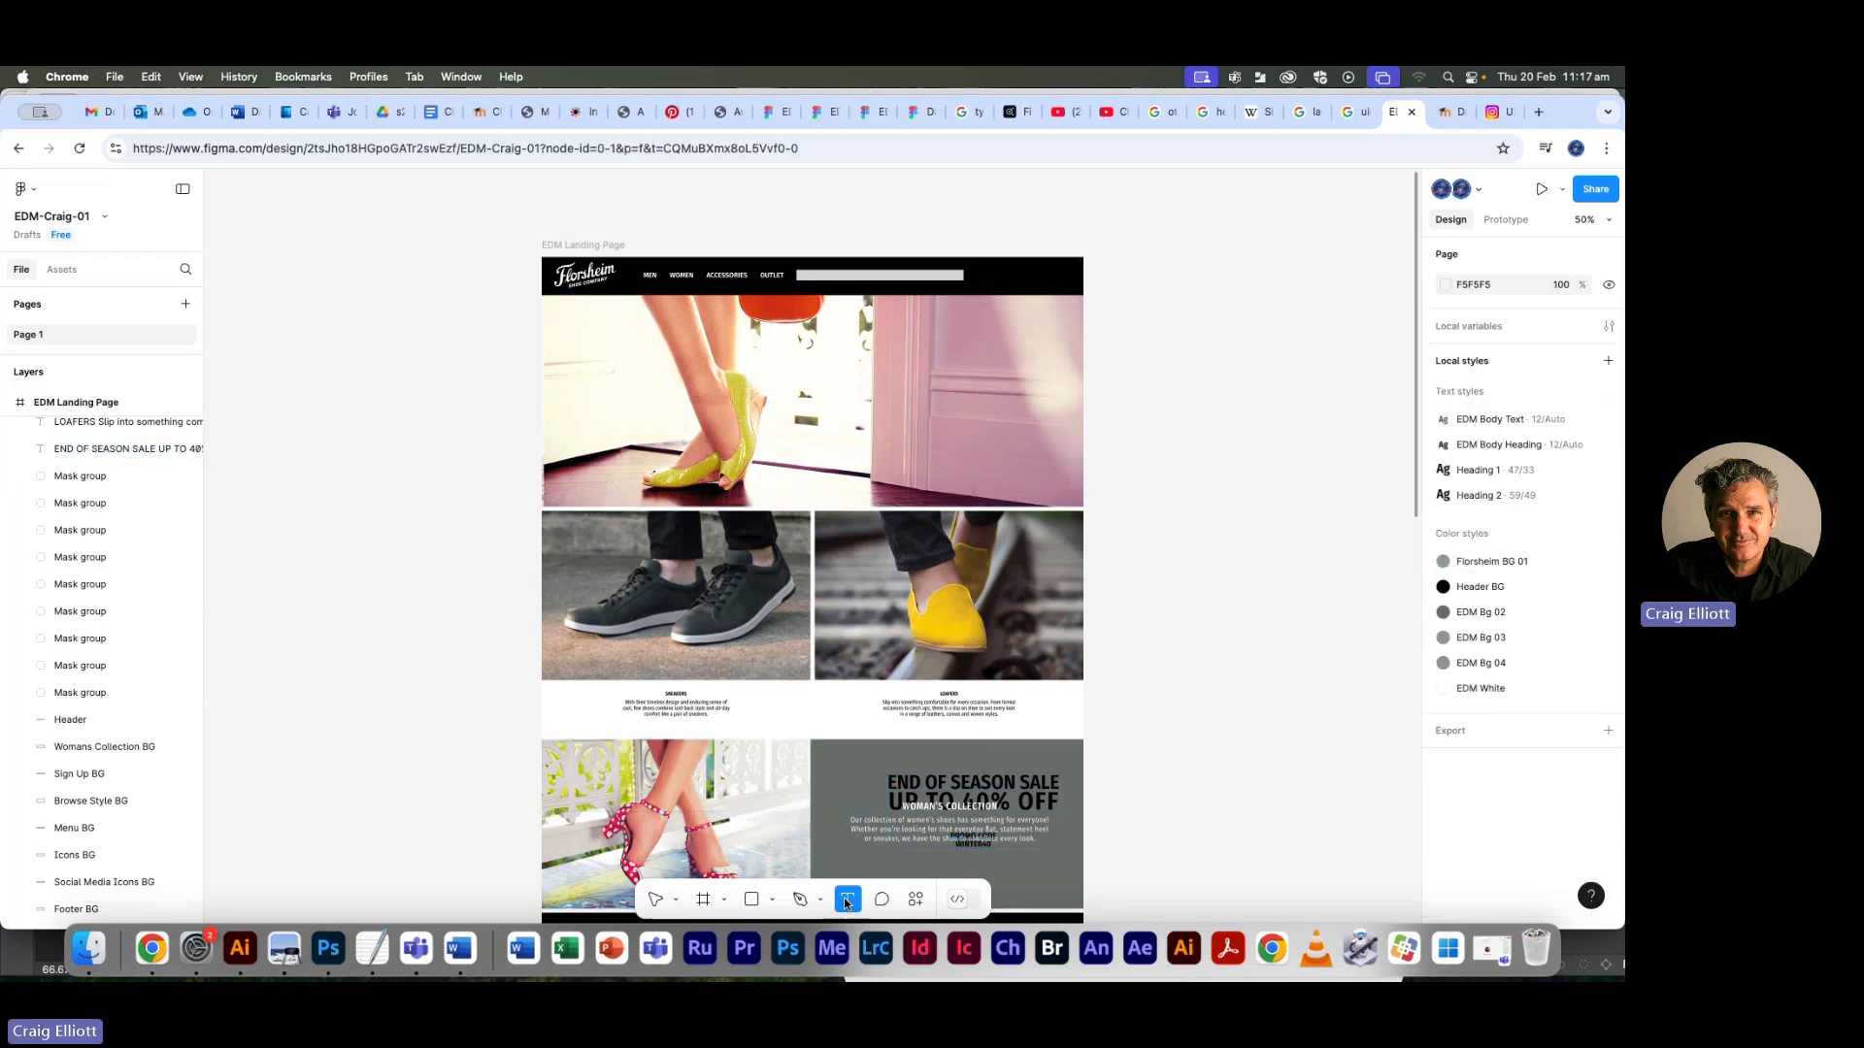
{"action": "left_click_drag", "start_coordinate": [835, 327], "coordinate": [1019, 447]}
{"action": "key", "text": "super+v"}
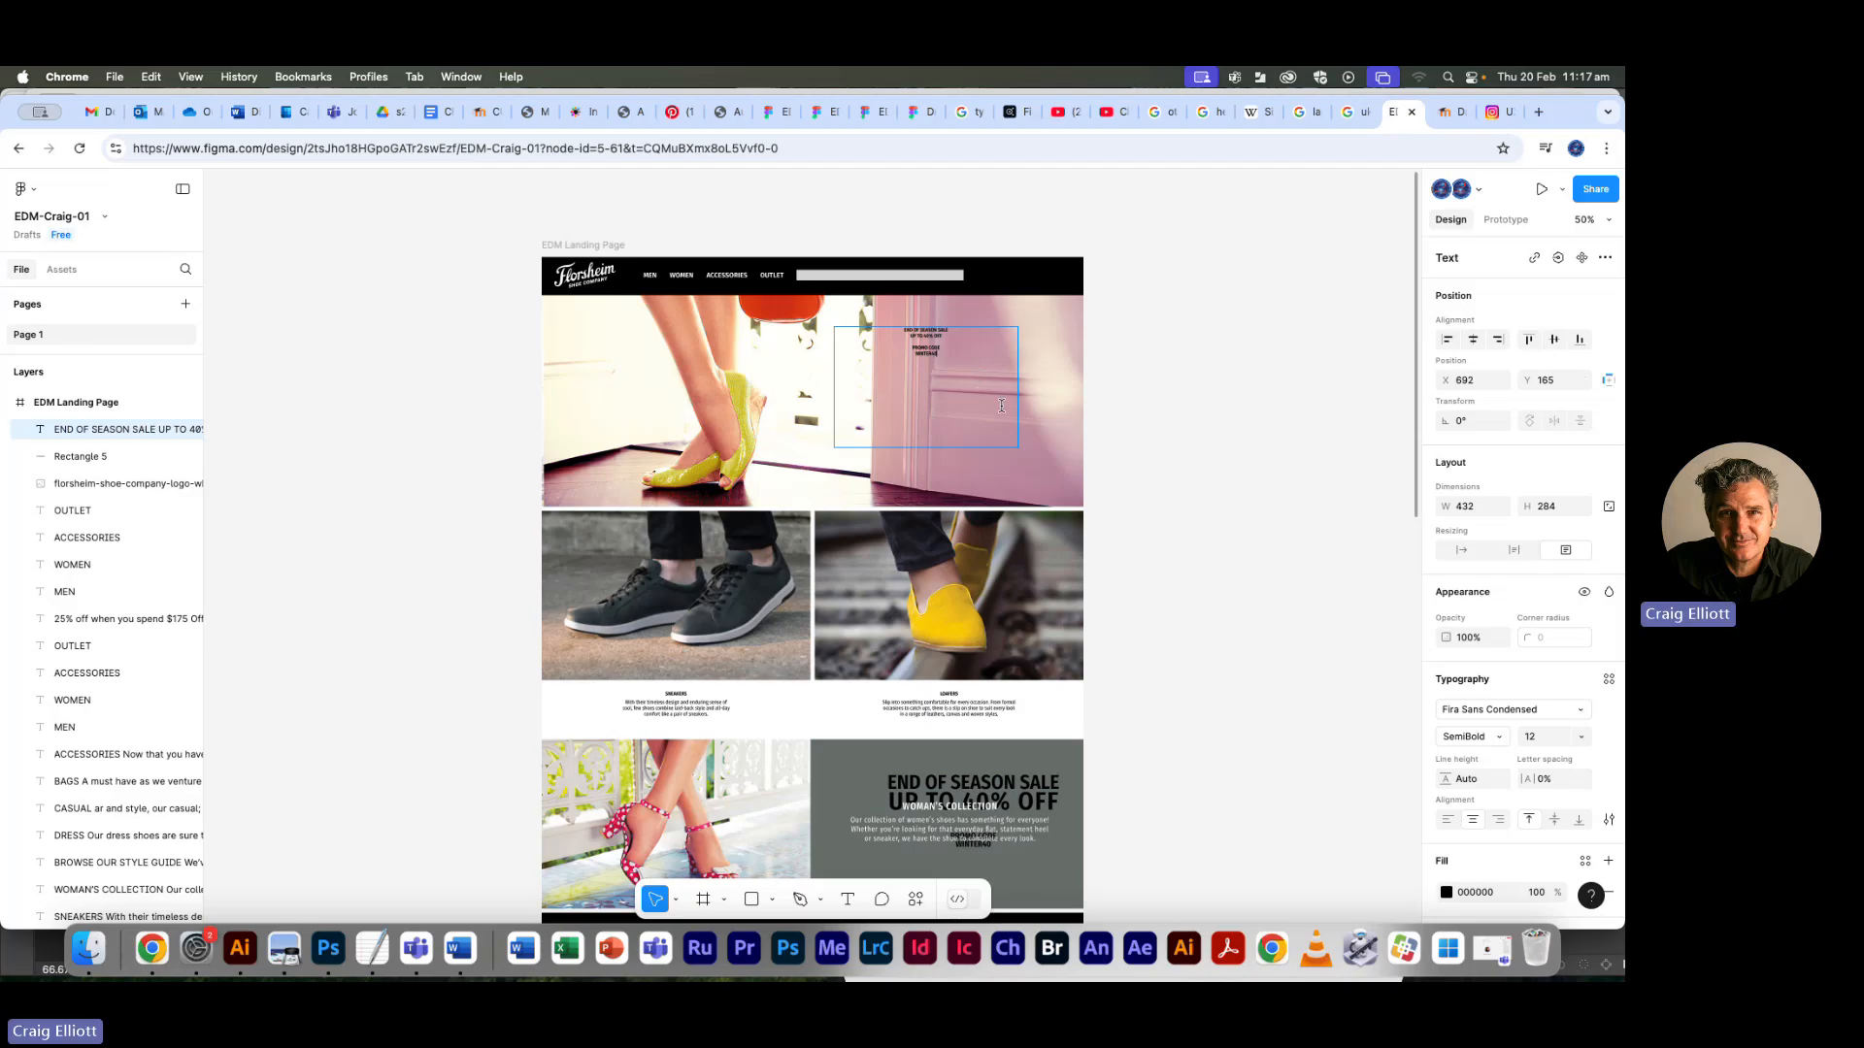
Select all the pasted hero text and browse the available fonts around Fira Sans Condensed
{"action": "left_click_drag", "start_coordinate": [951, 363], "coordinate": [848, 308]}
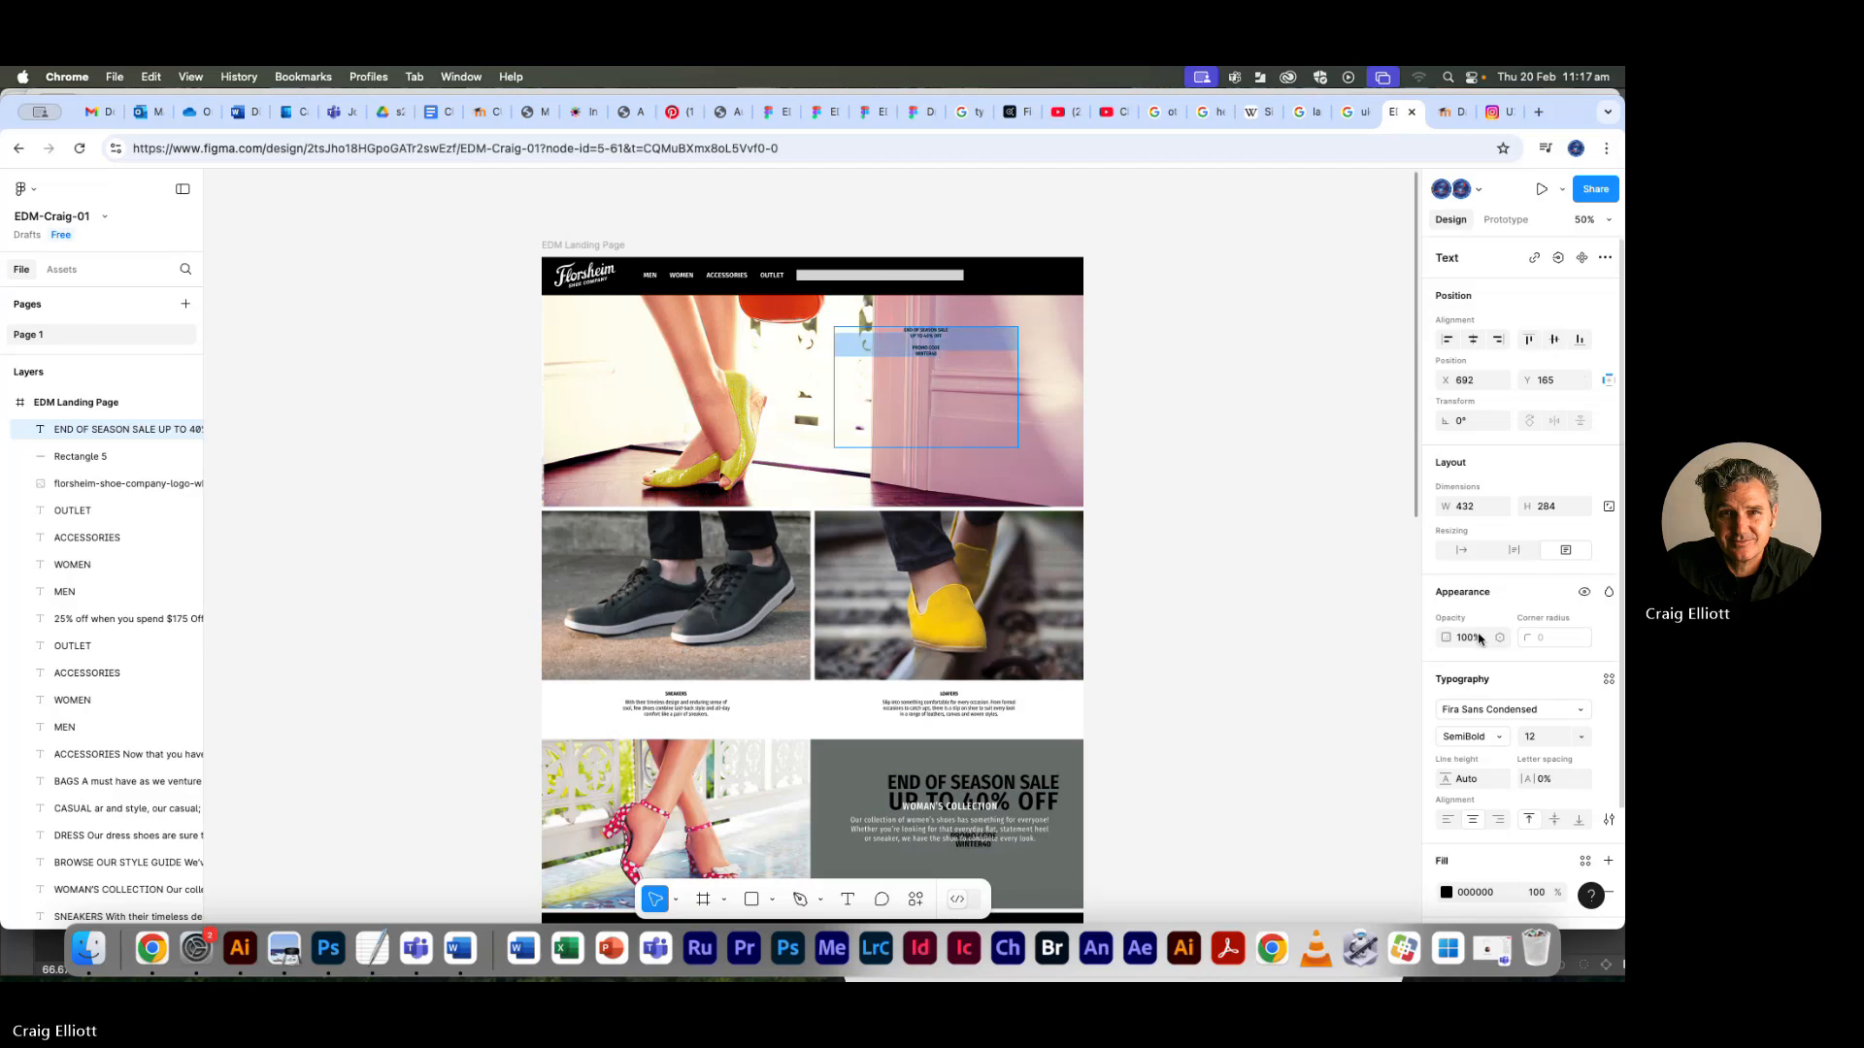
{"action": "scroll", "coordinate": [1301, 461], "scroll_direction": "down", "scroll_amount": 5}
{"action": "scroll", "coordinate": [1301, 460], "scroll_direction": "up", "scroll_amount": 5}
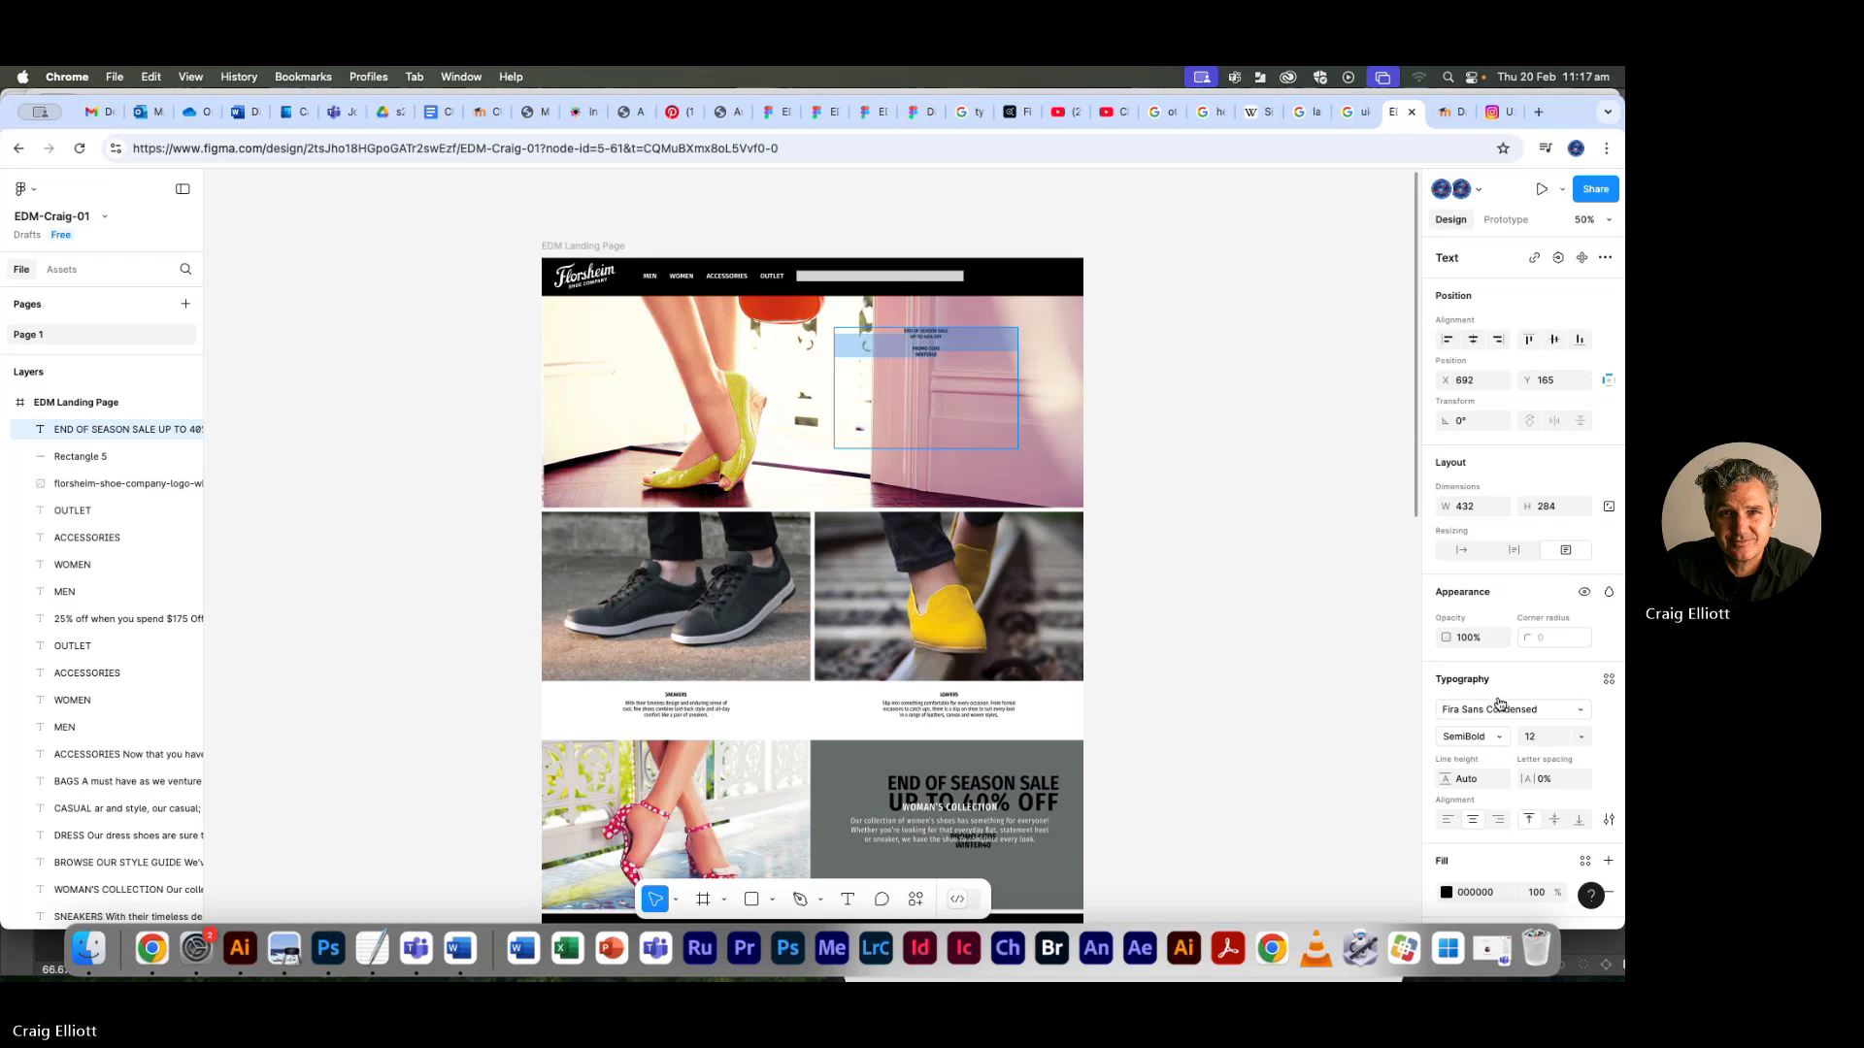
{"action": "left_click", "coordinate": [1579, 711]}
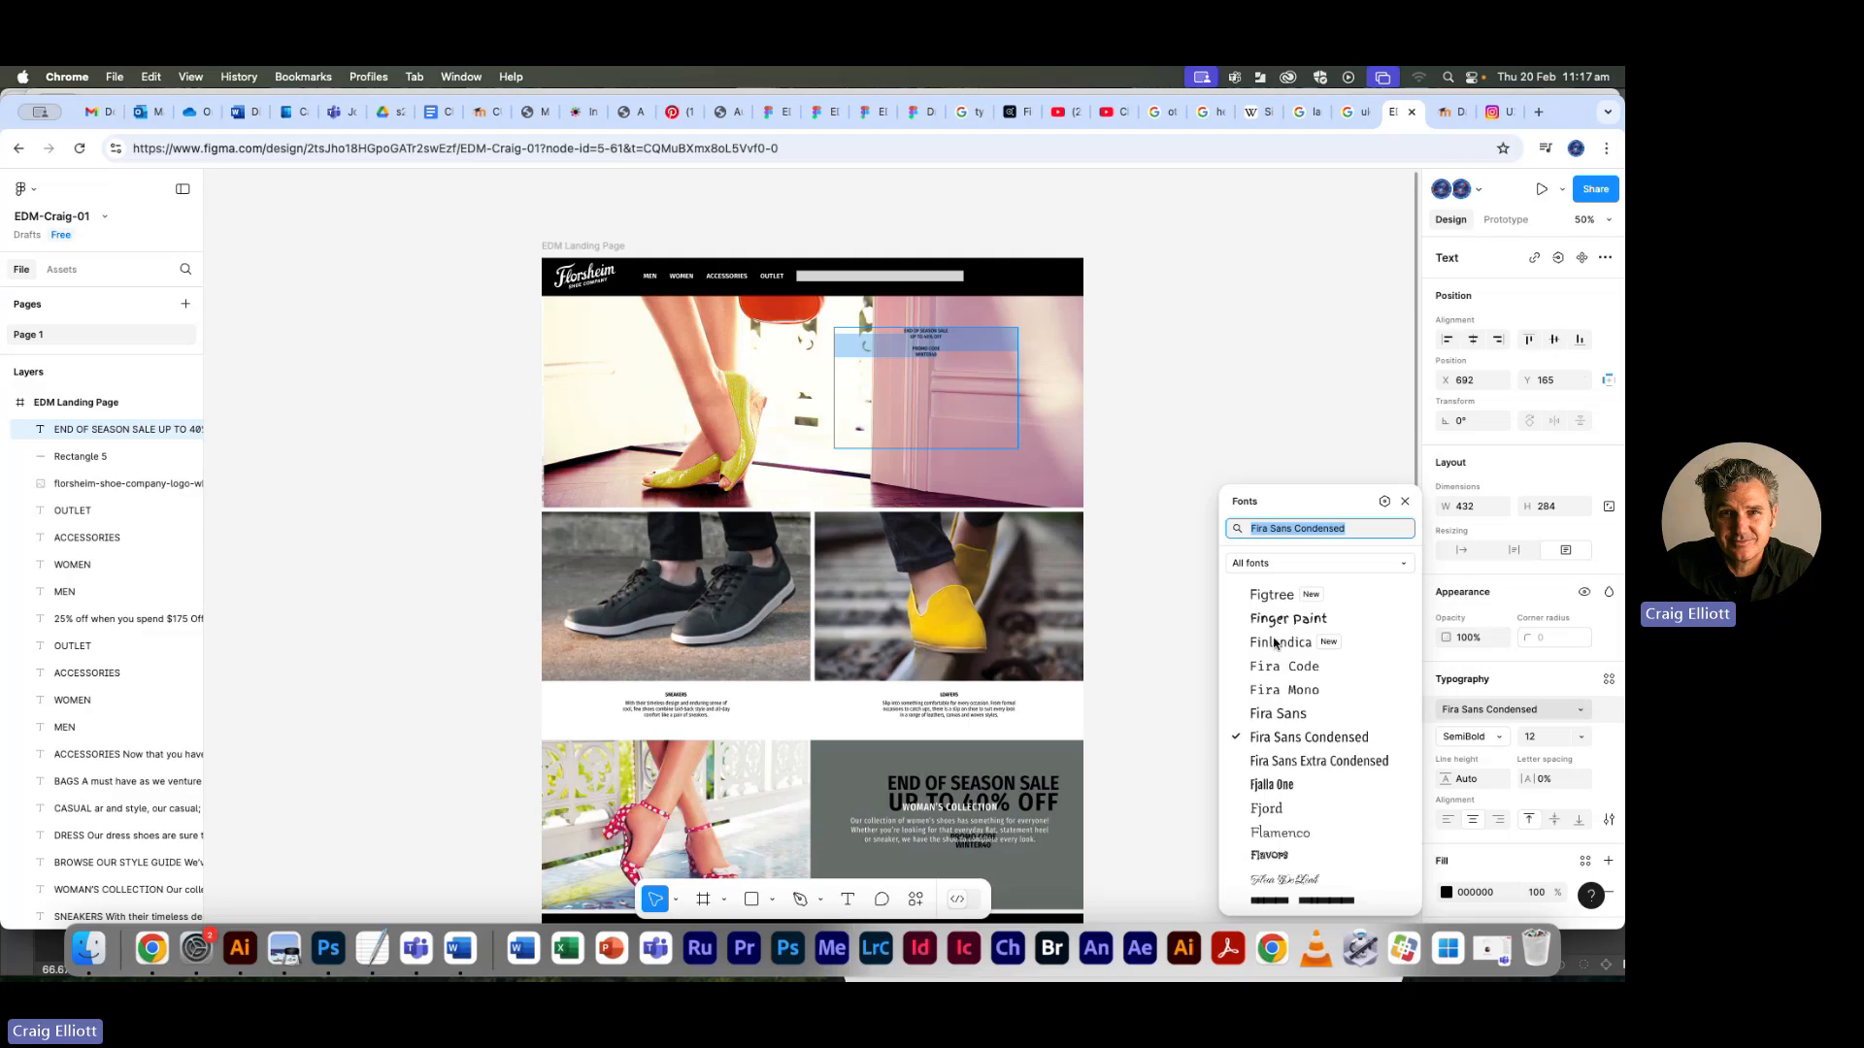
{"action": "scroll", "coordinate": [1279, 717], "scroll_direction": "down", "scroll_amount": 1}
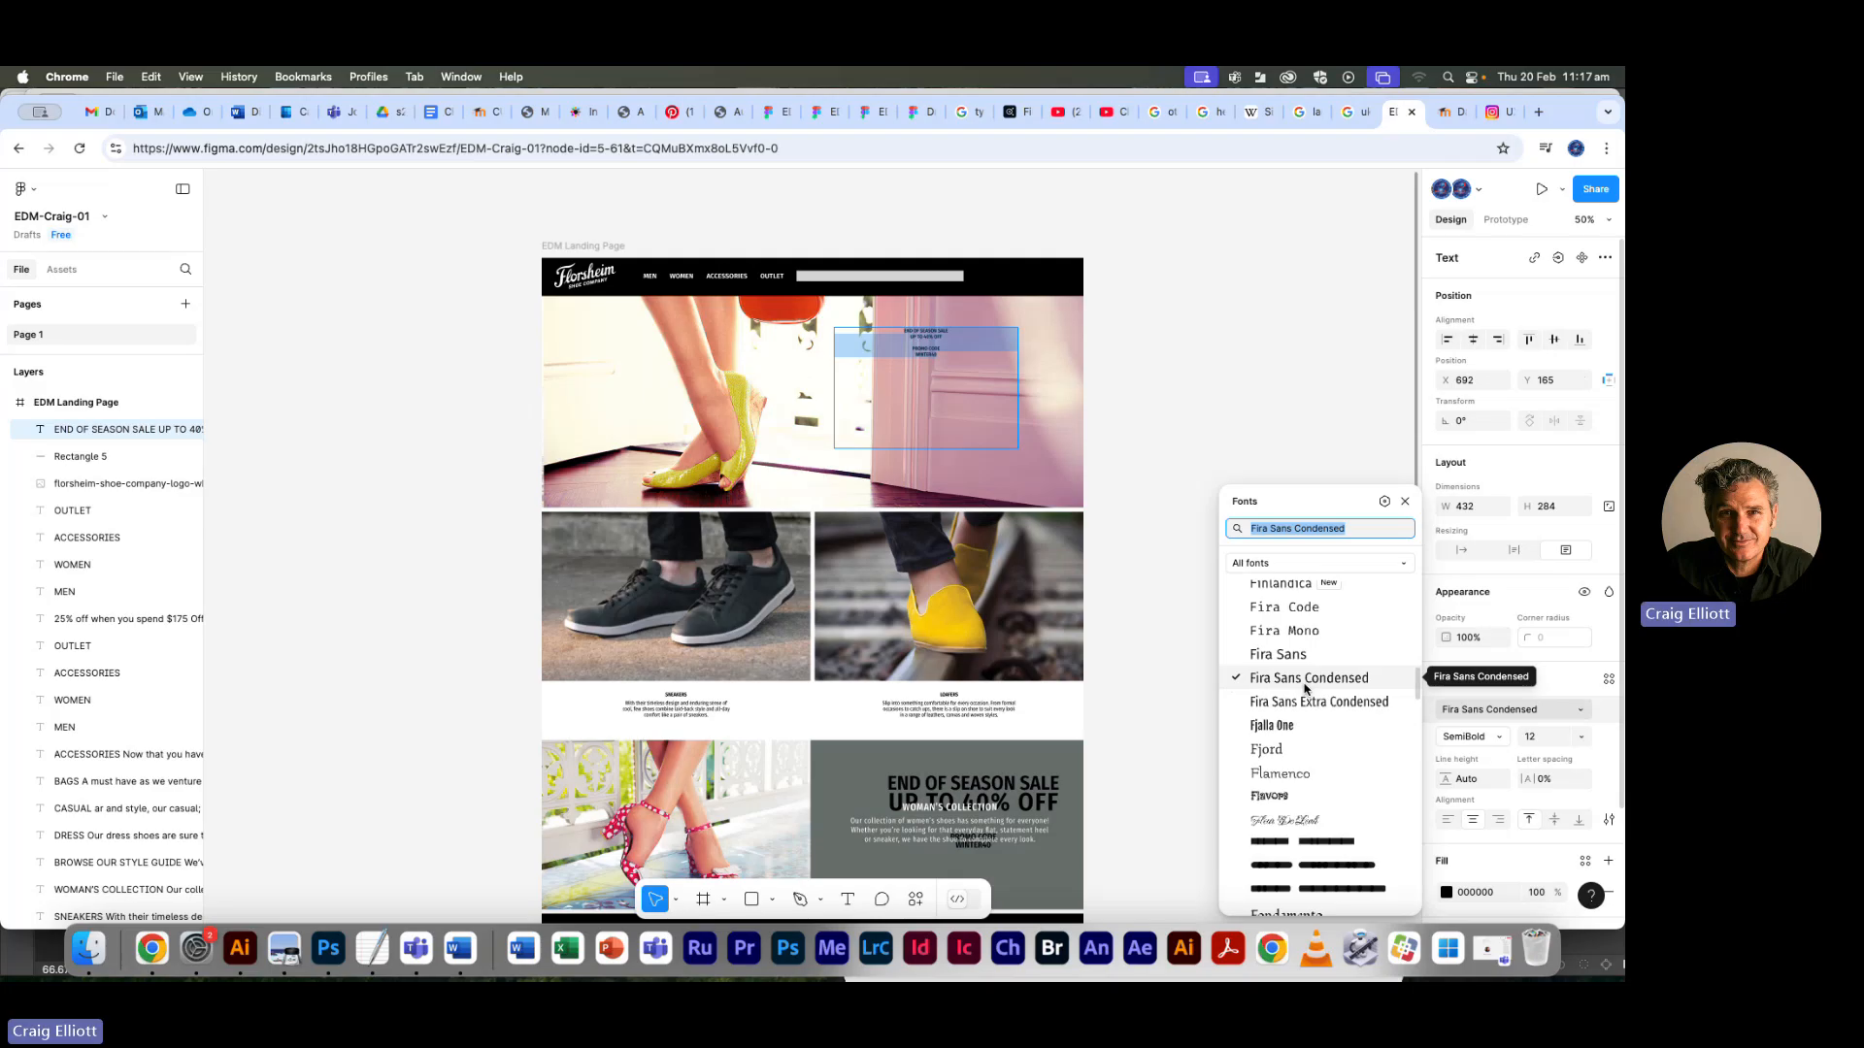
{"action": "scroll", "coordinate": [1301, 699], "scroll_direction": "down", "scroll_amount": 15}
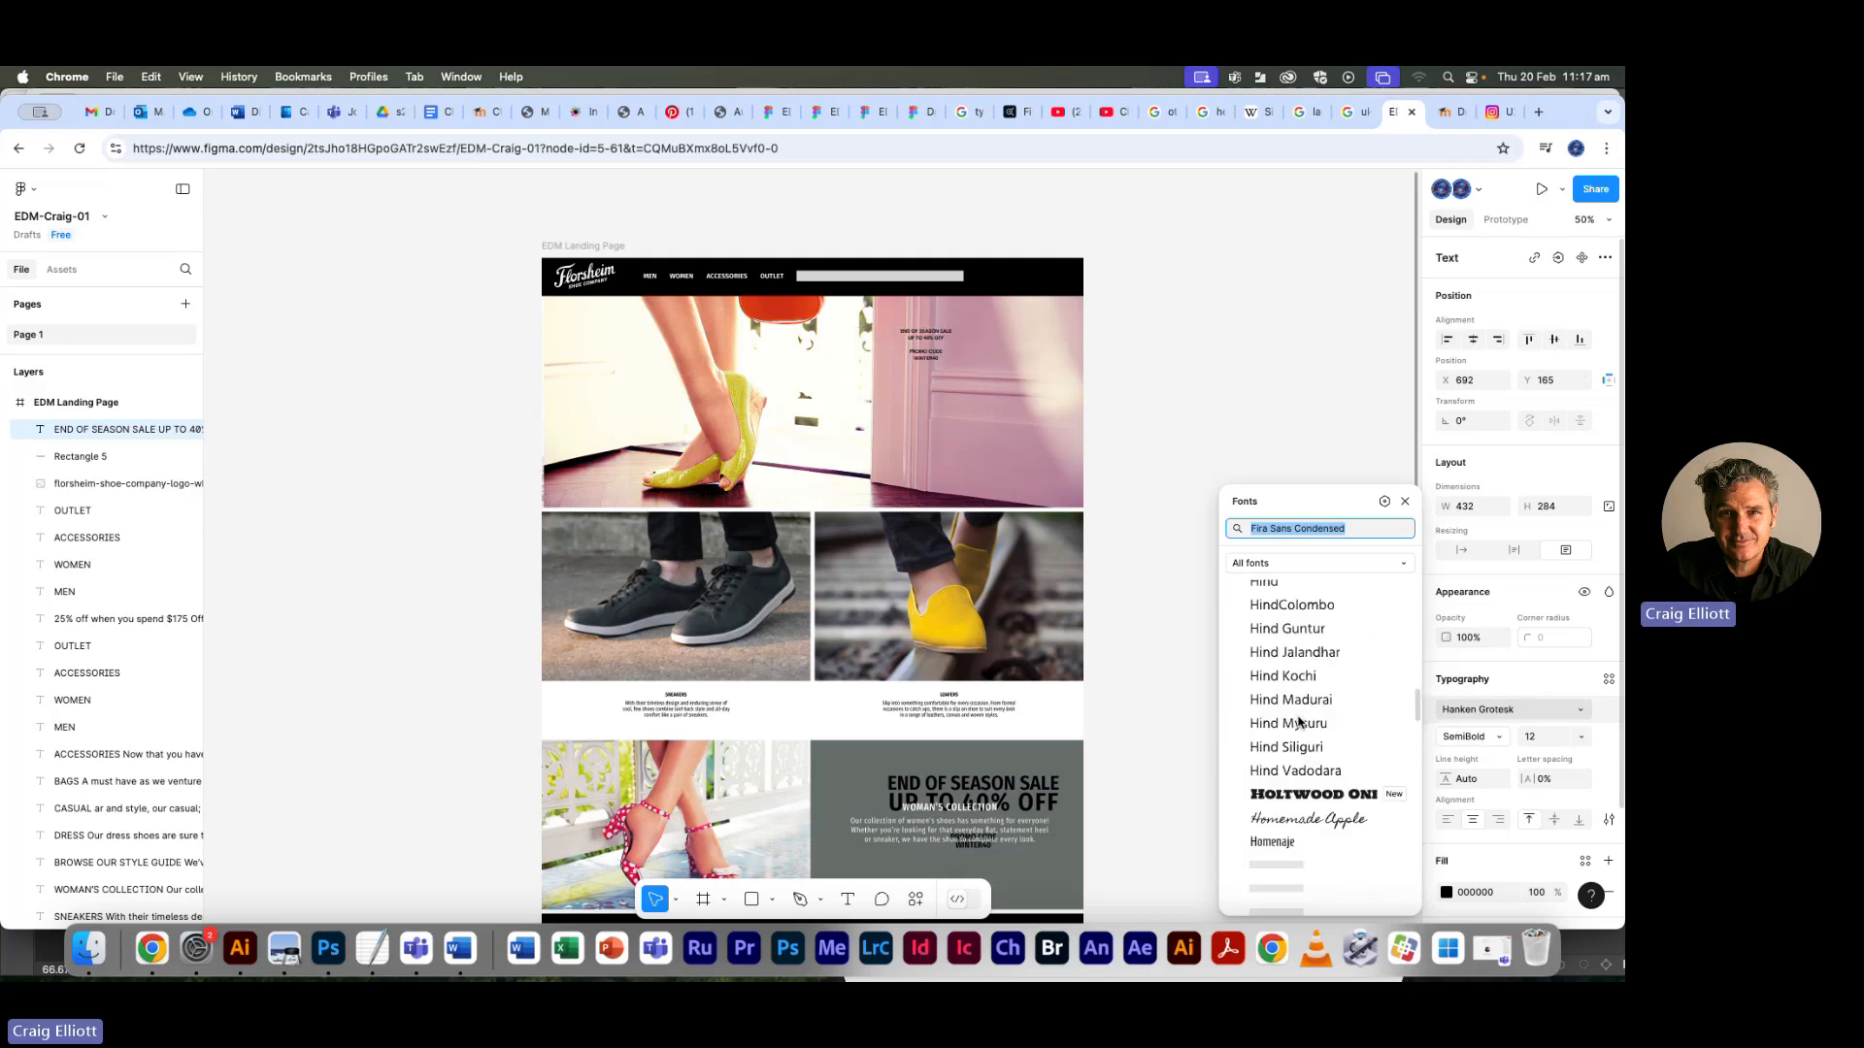
{"action": "scroll", "coordinate": [1298, 719], "scroll_direction": "down", "scroll_amount": 15}
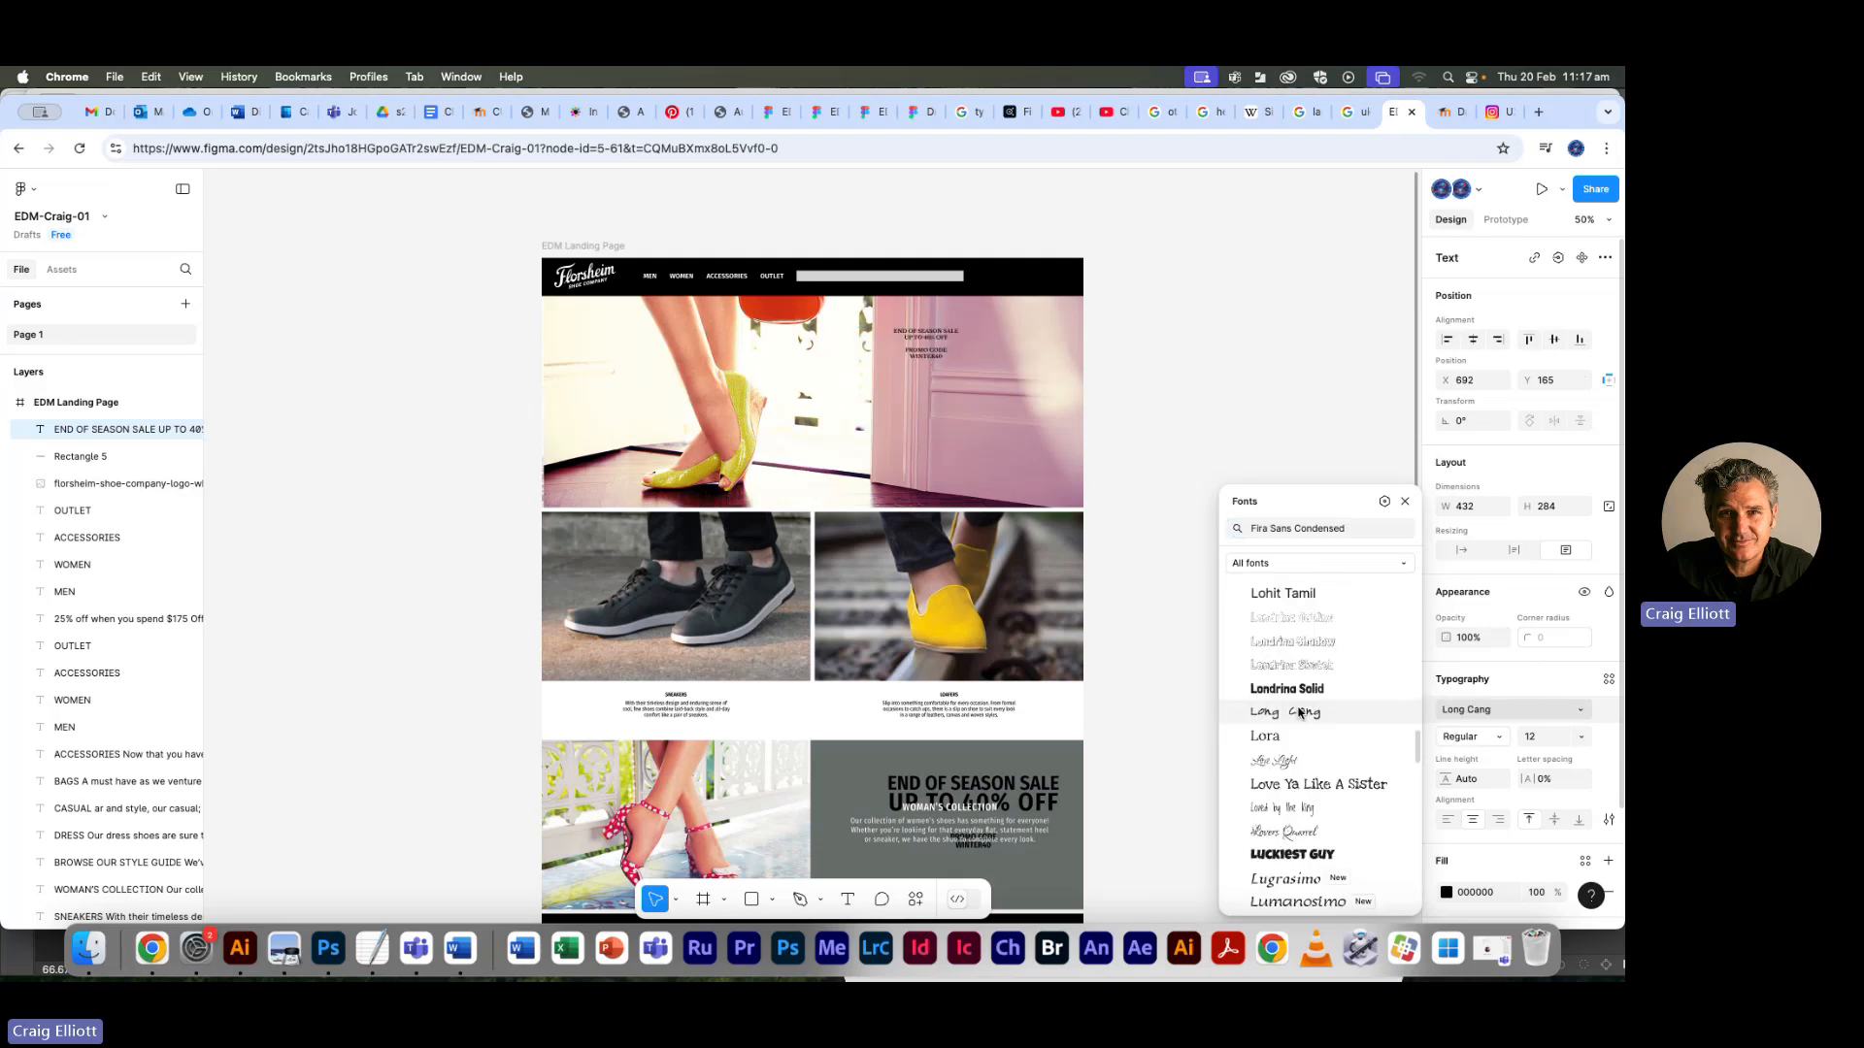
{"action": "scroll", "coordinate": [1297, 713], "scroll_direction": "up", "scroll_amount": 20}
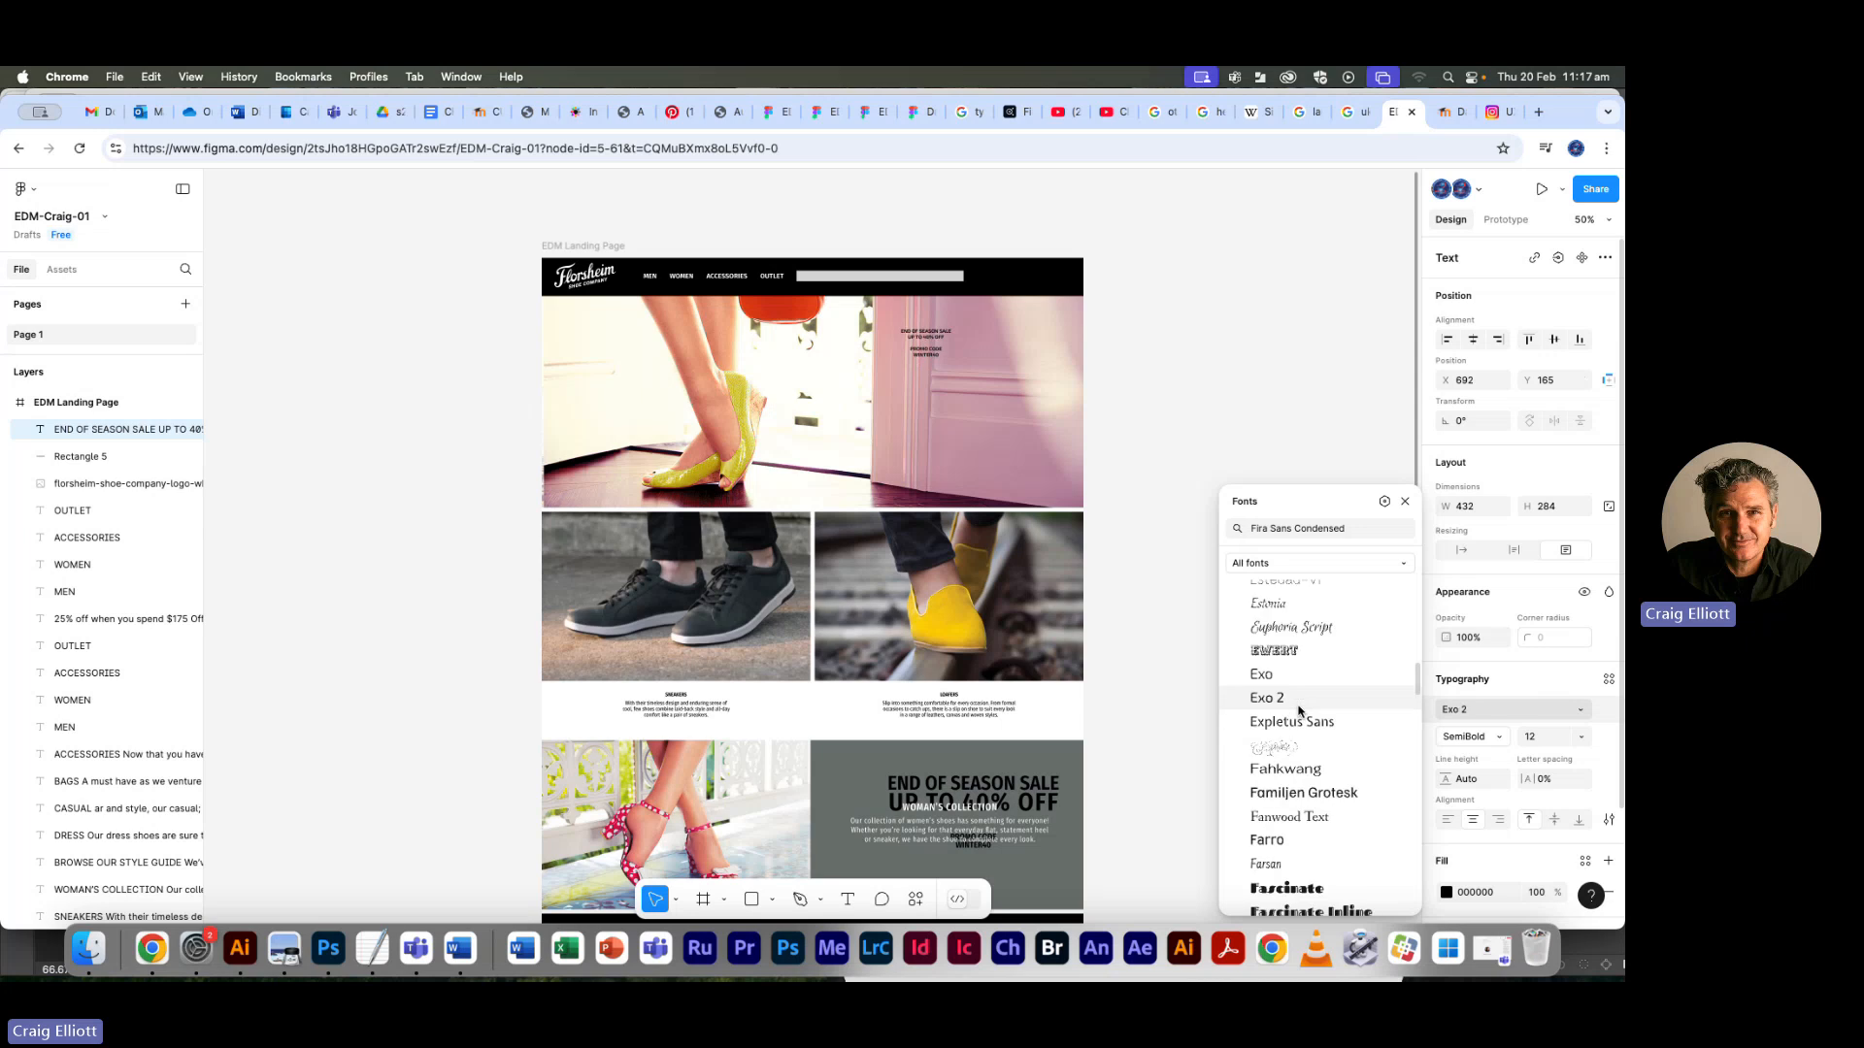
{"action": "scroll", "coordinate": [1301, 711], "scroll_direction": "down", "scroll_amount": 10}
{"action": "scroll", "coordinate": [1330, 713], "scroll_direction": "up", "scroll_amount": 3}
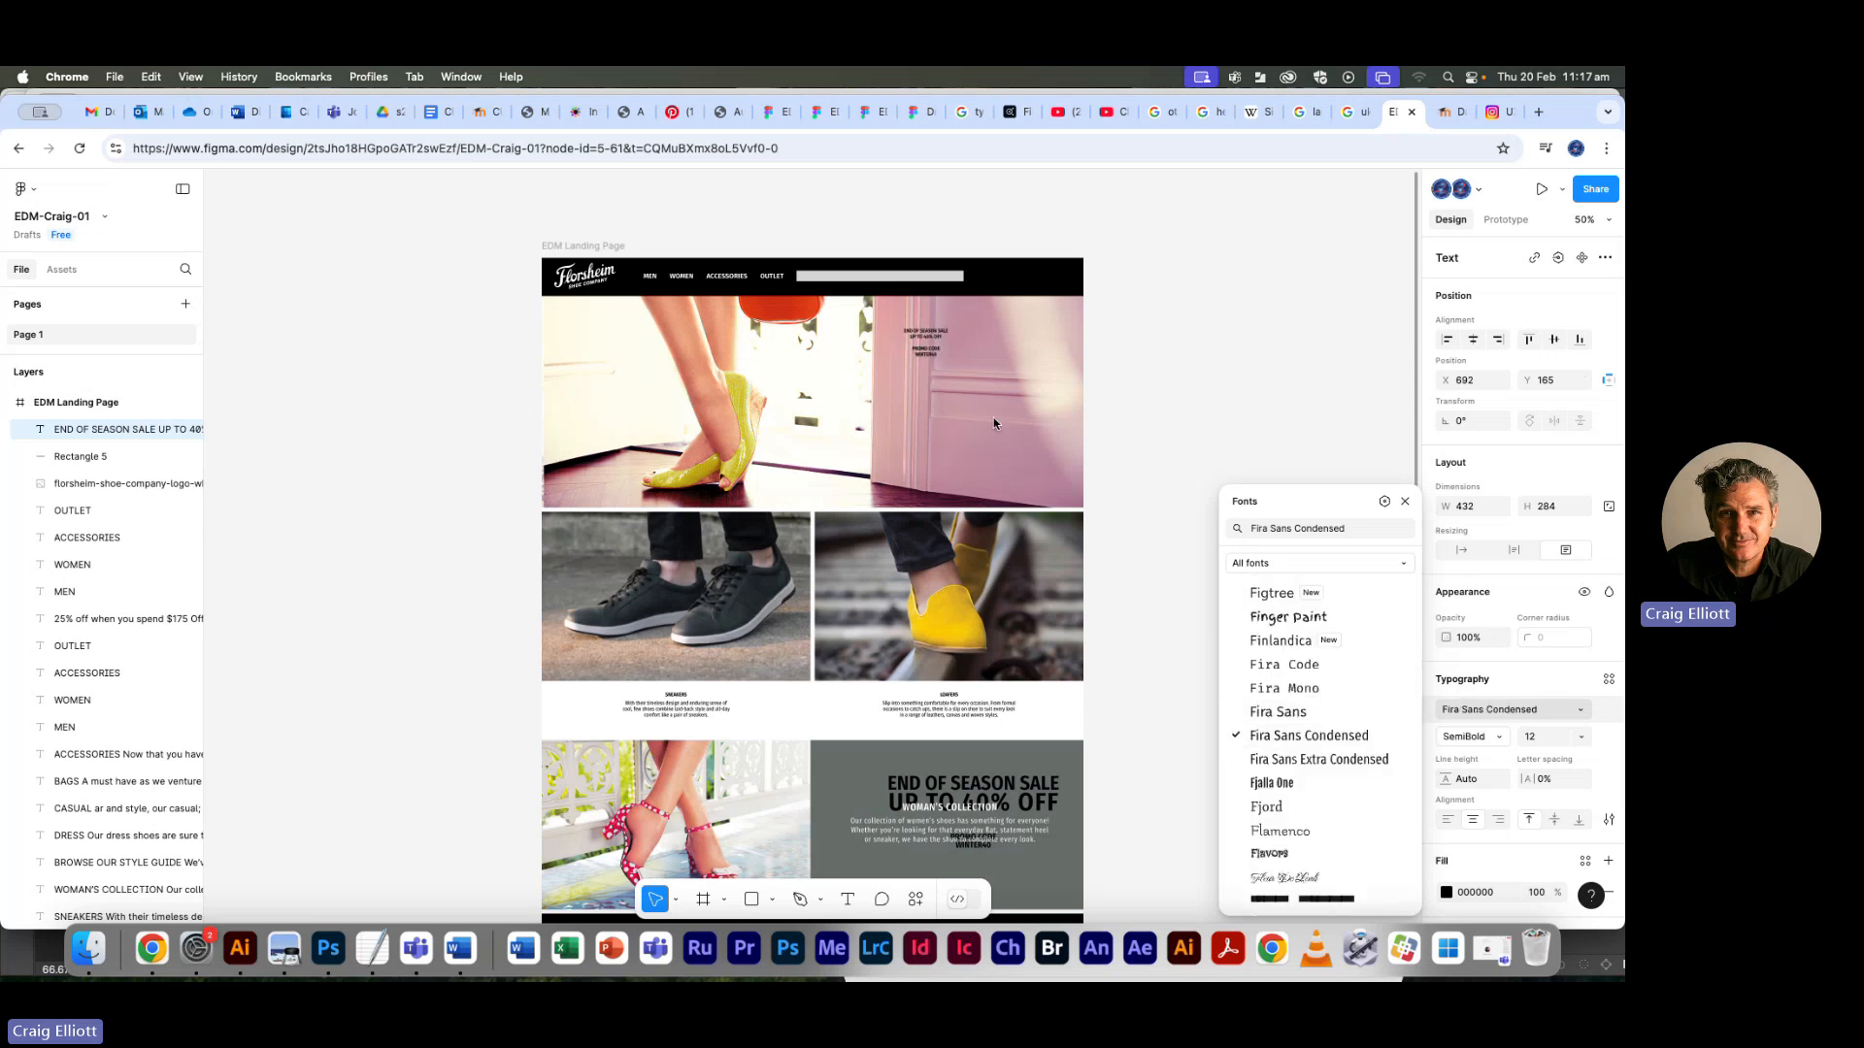
Set the font size of all the pasted hero text to 24
{"action": "double_click", "coordinate": [943, 363]}
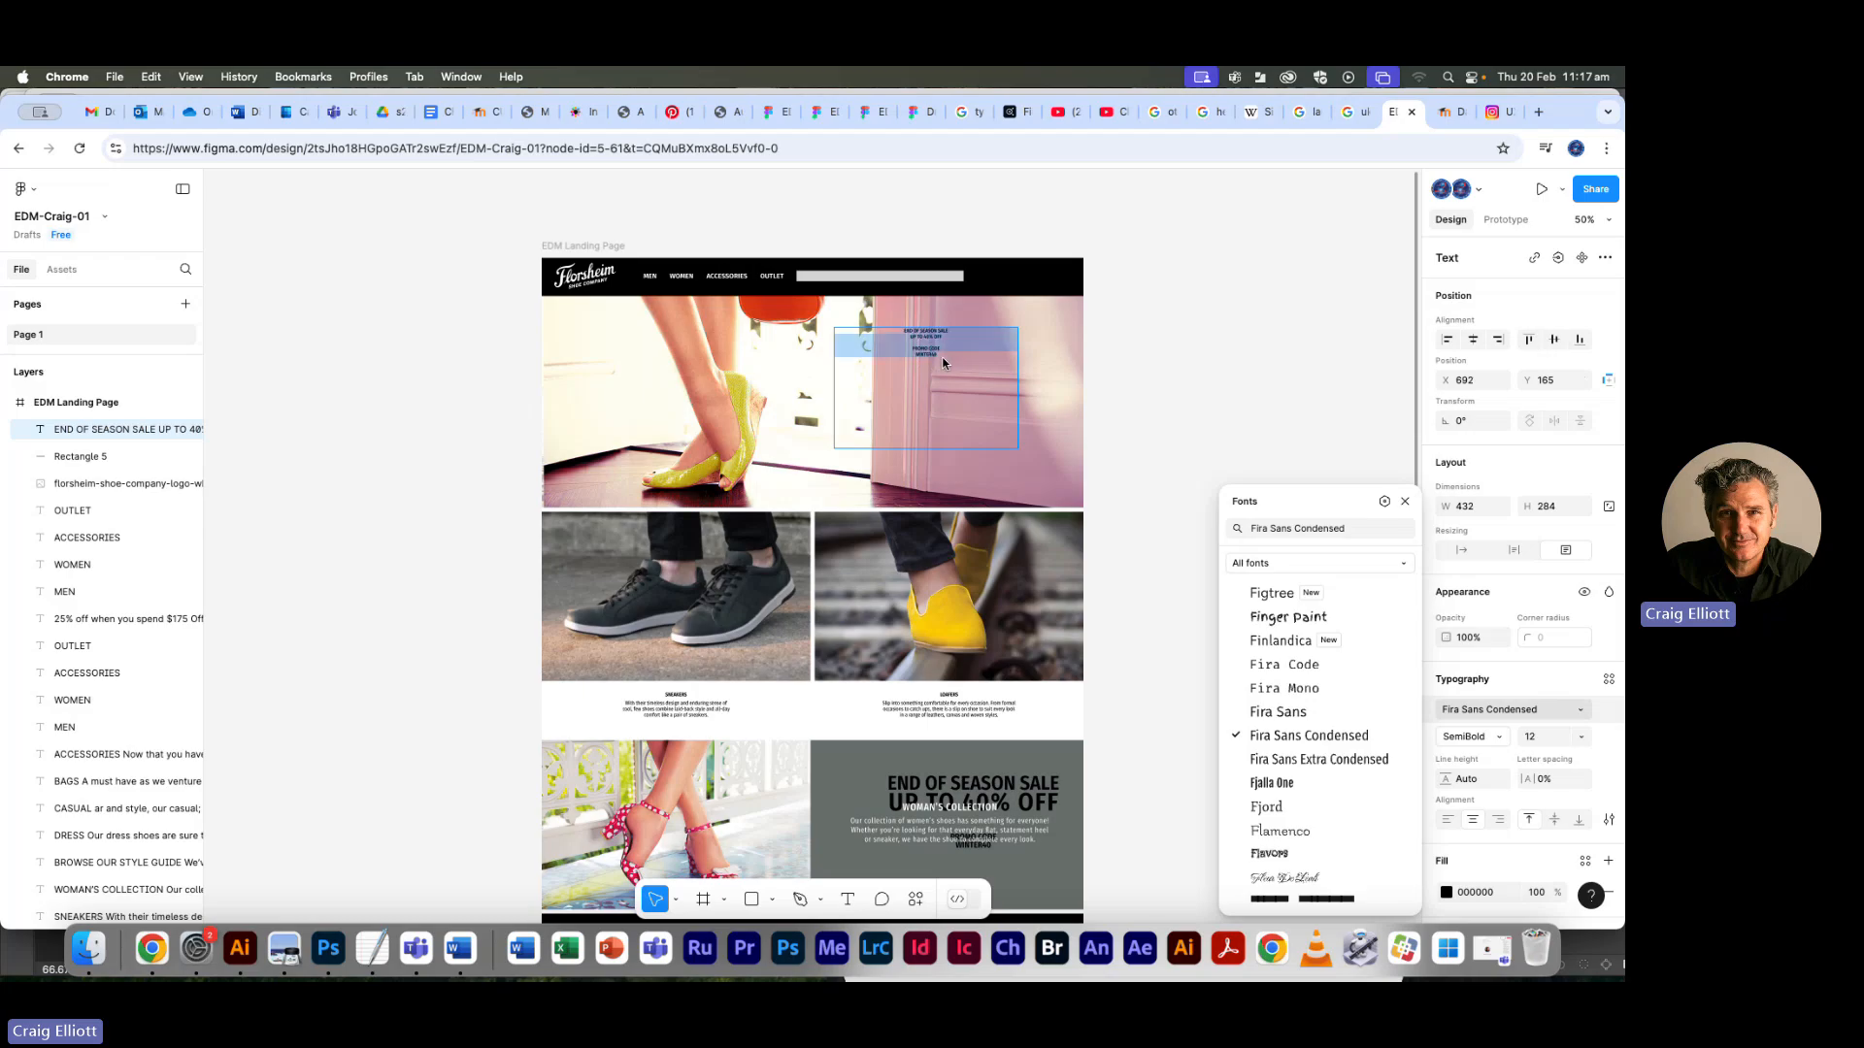
{"action": "left_click", "coordinate": [1582, 740]}
{"action": "left_click", "coordinate": [1553, 850]}
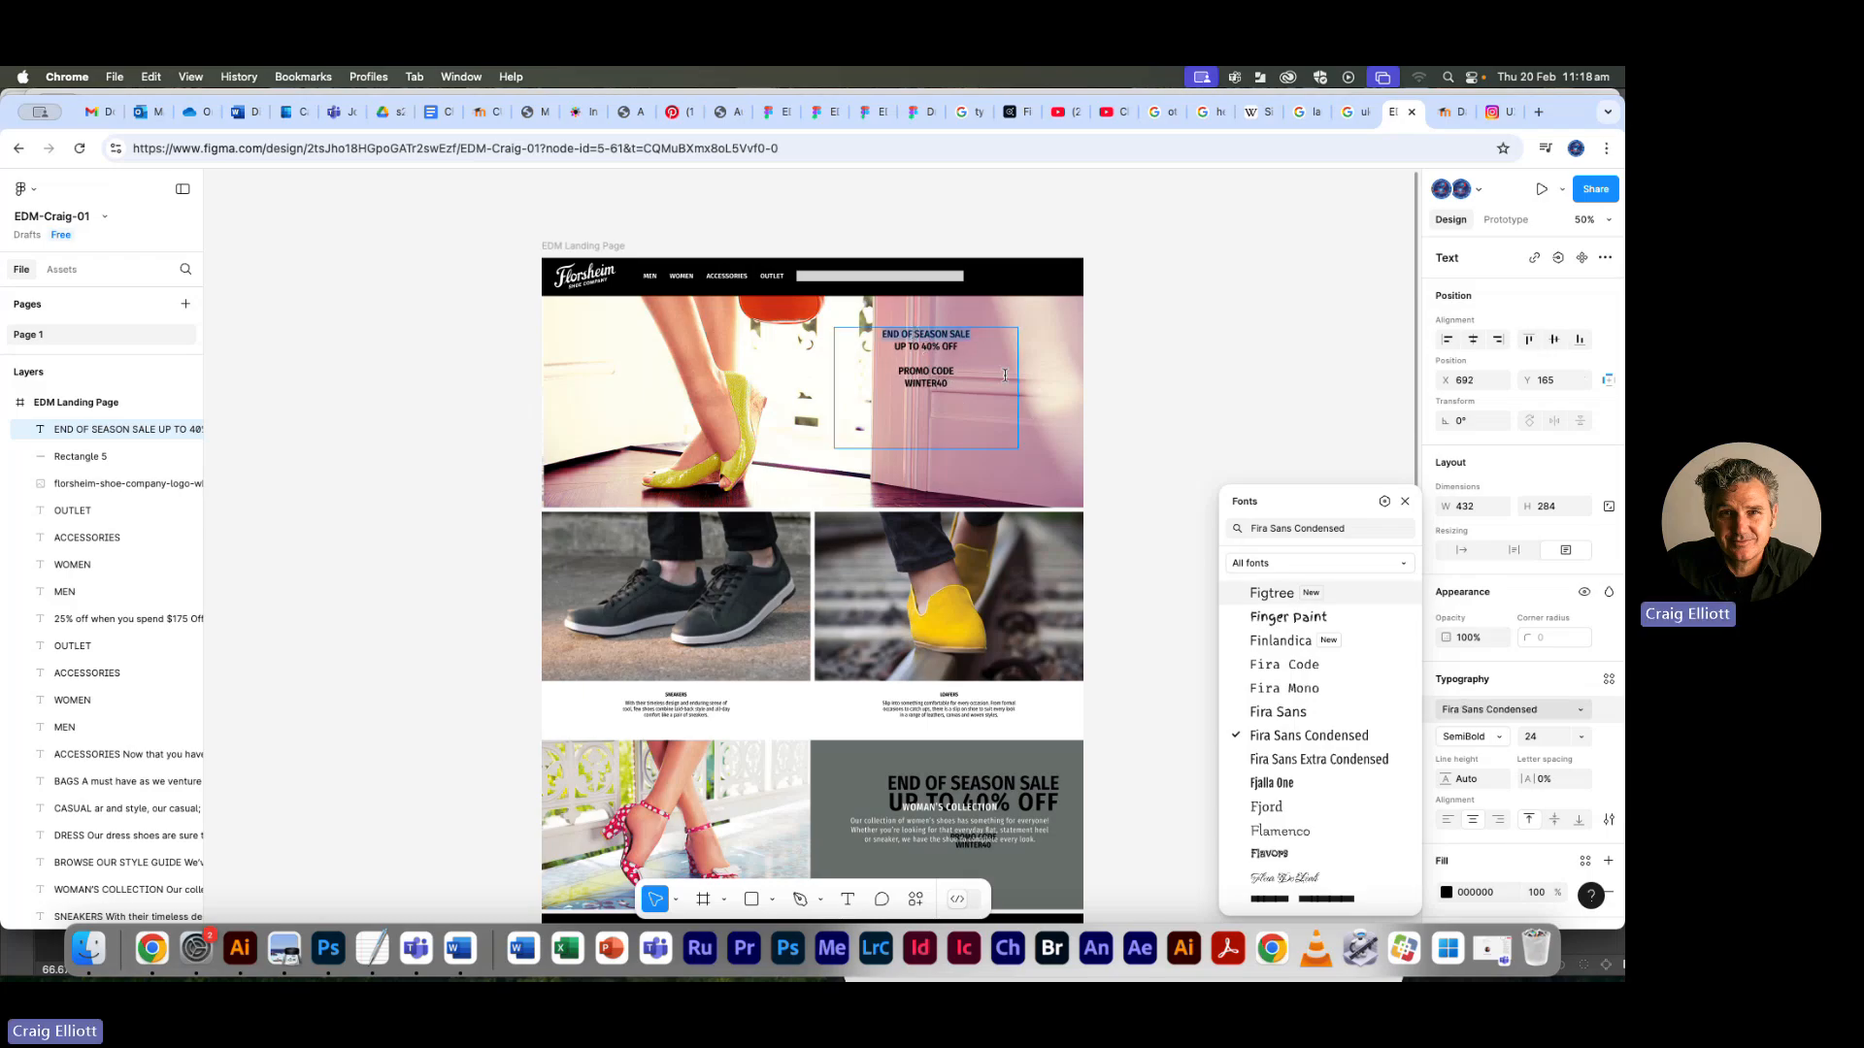
Increase the font size of the END OF SEASON SALE line to 41
{"action": "left_click", "coordinate": [1534, 739]}
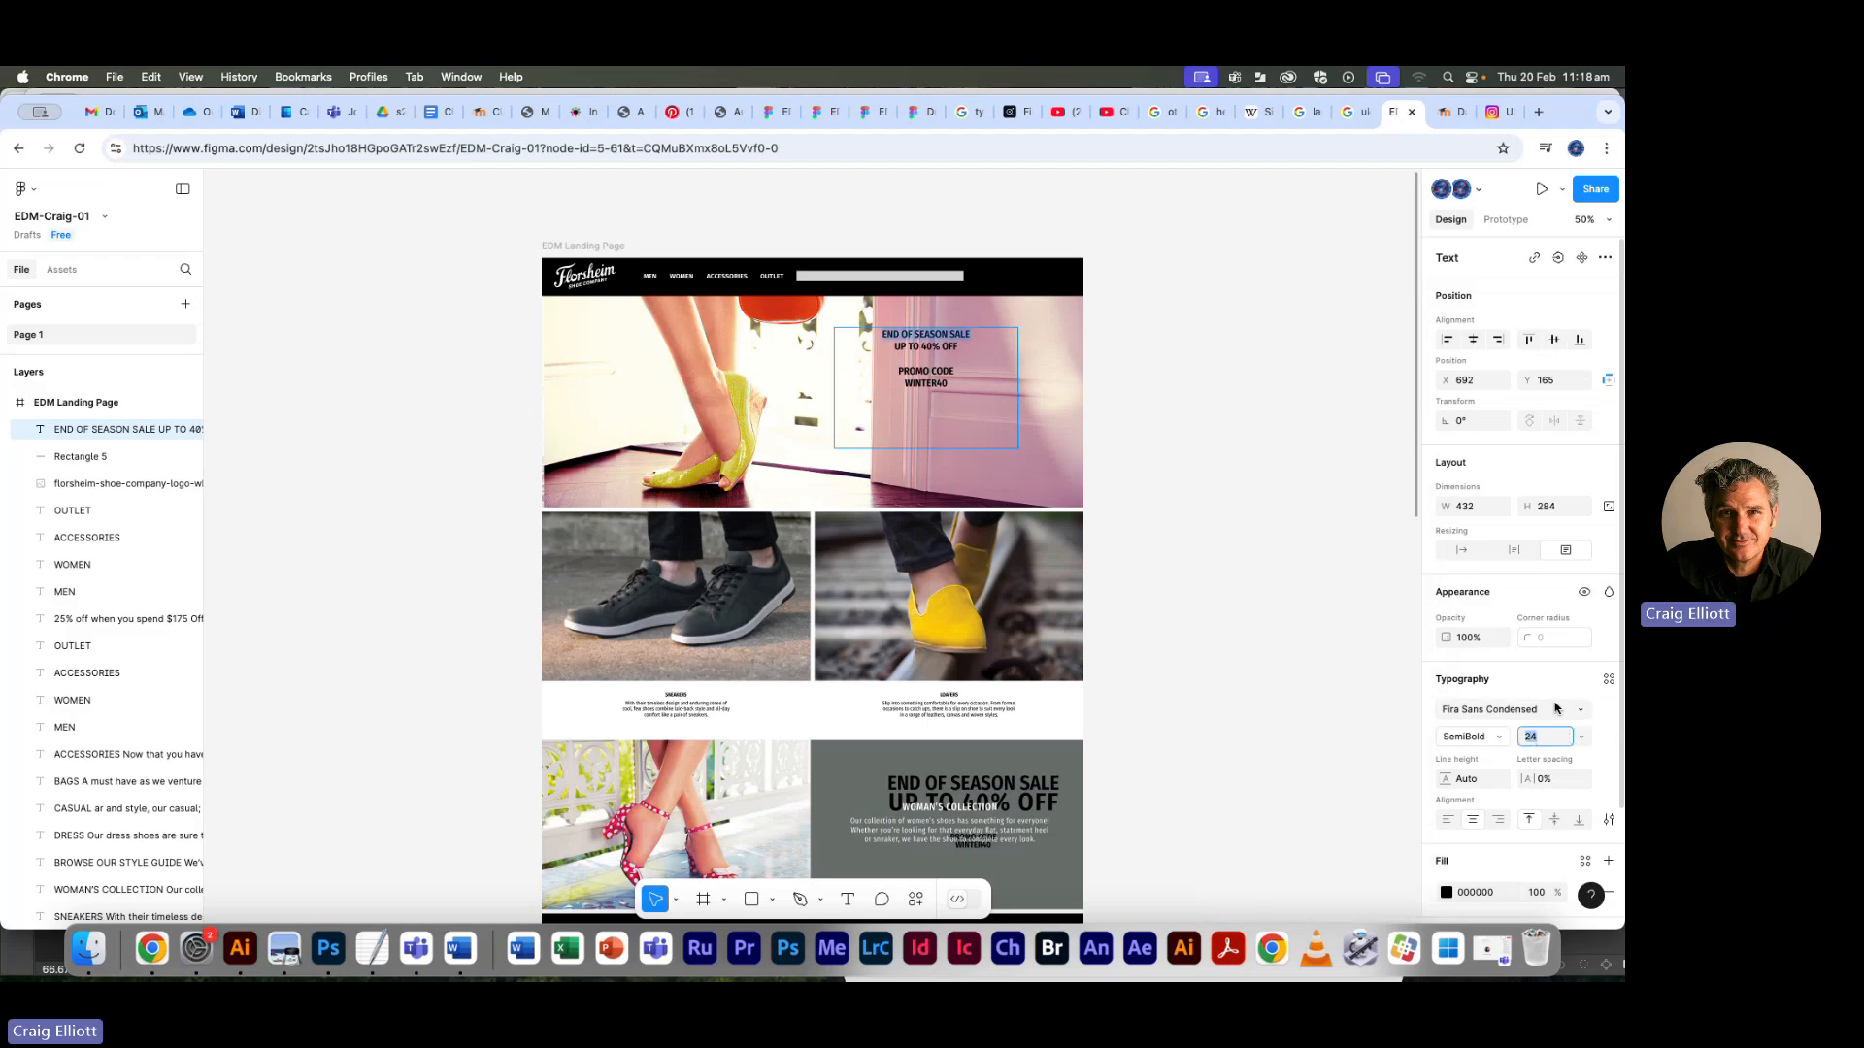
{"action": "key", "text": "Up"}
{"action": "key", "text": "Up"}
{"action": "key", "text": "Up"}
{"action": "key", "text": "Up"}
{"action": "key", "text": "Up"}
{"action": "key", "text": "Up"}
{"action": "key", "text": "Up"}
{"action": "key", "text": "Up"}
{"action": "key", "text": "Up"}
{"action": "key", "text": "Up"}
{"action": "key", "text": "Up"}
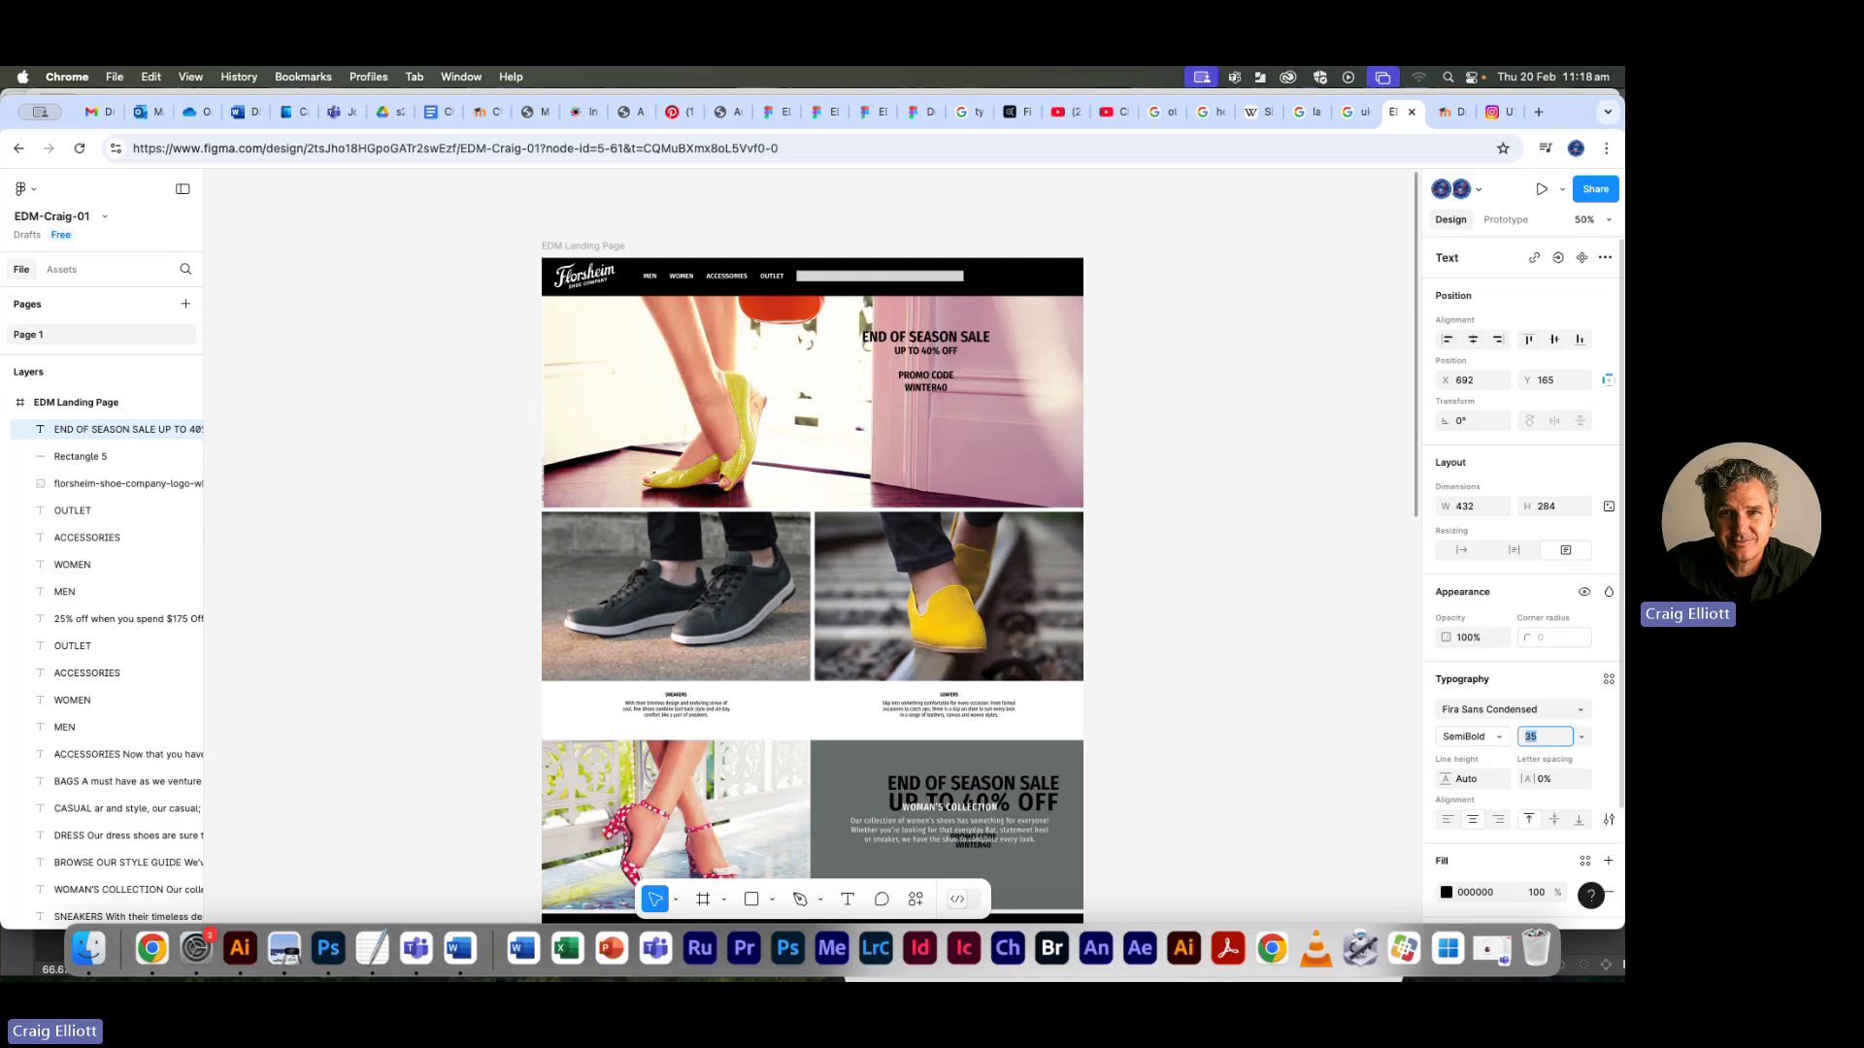
{"action": "key", "text": "Up"}
{"action": "key", "text": "Up"}
{"action": "key", "text": "Up"}
{"action": "key", "text": "Up"}
{"action": "key", "text": "Up"}
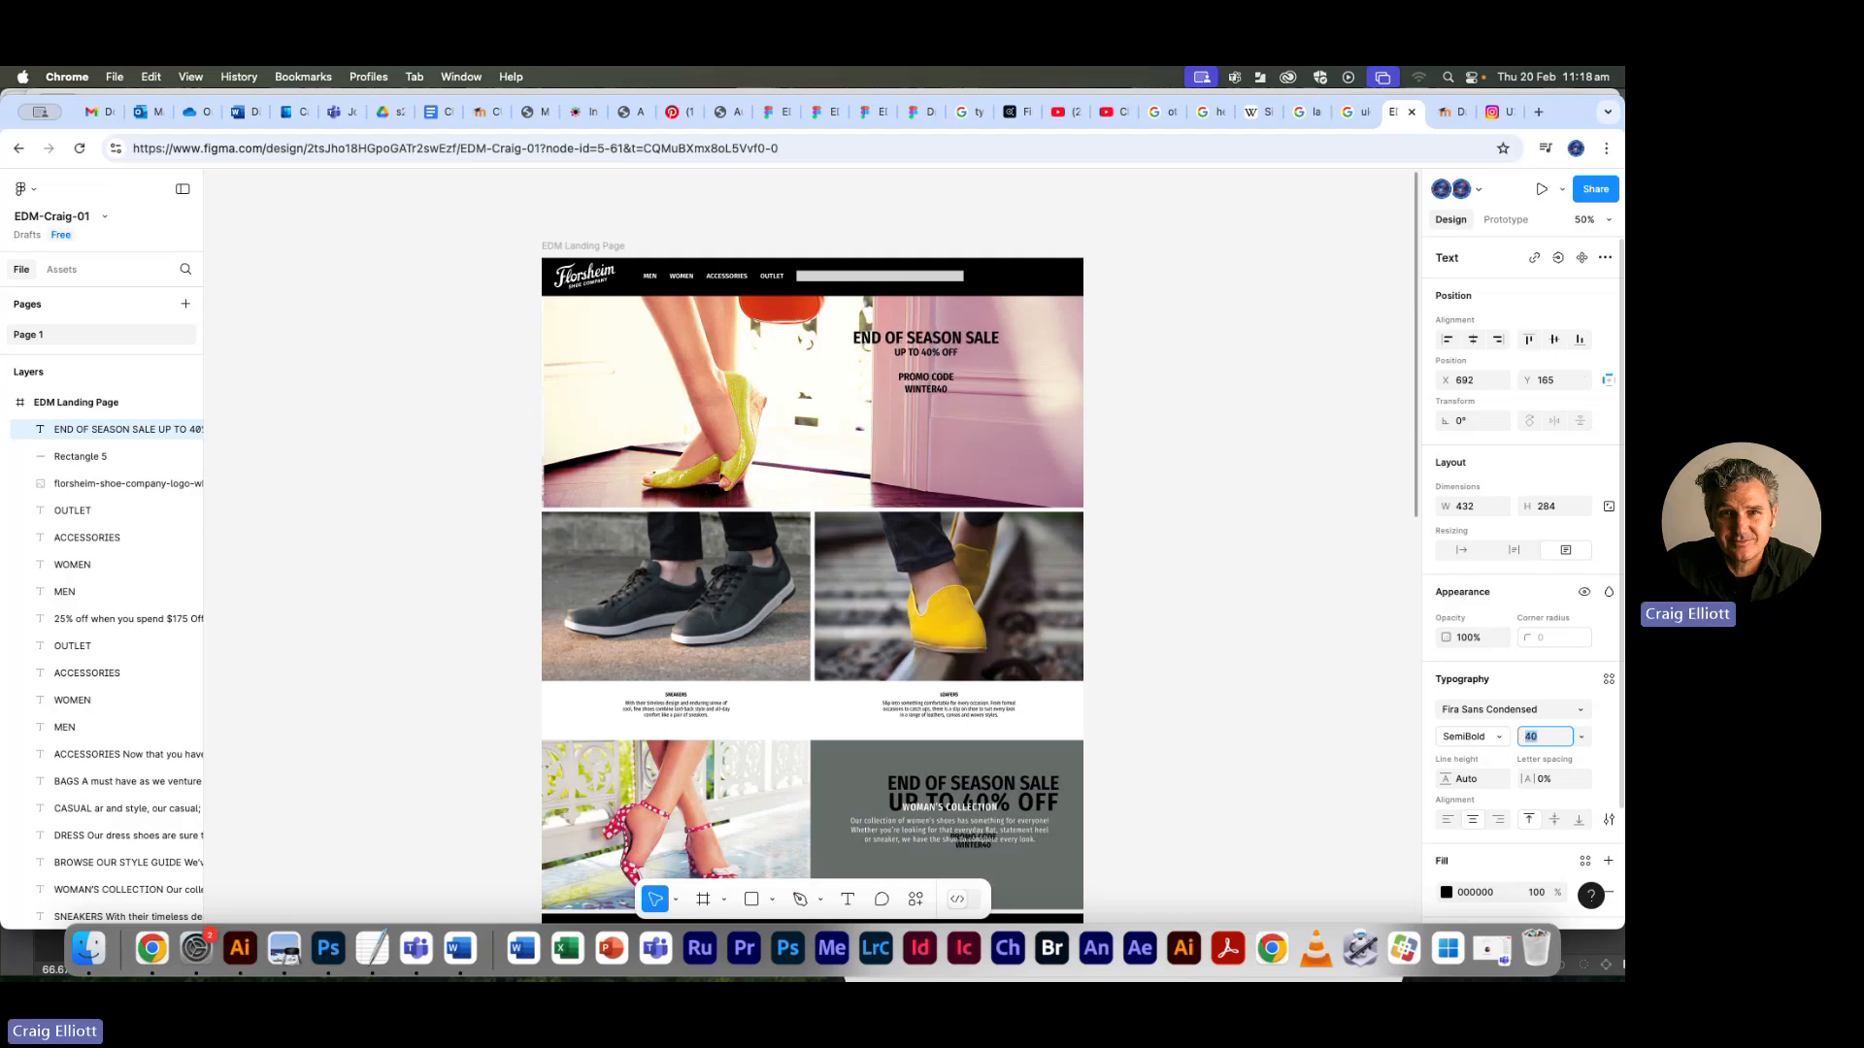
{"action": "key", "text": "Up"}
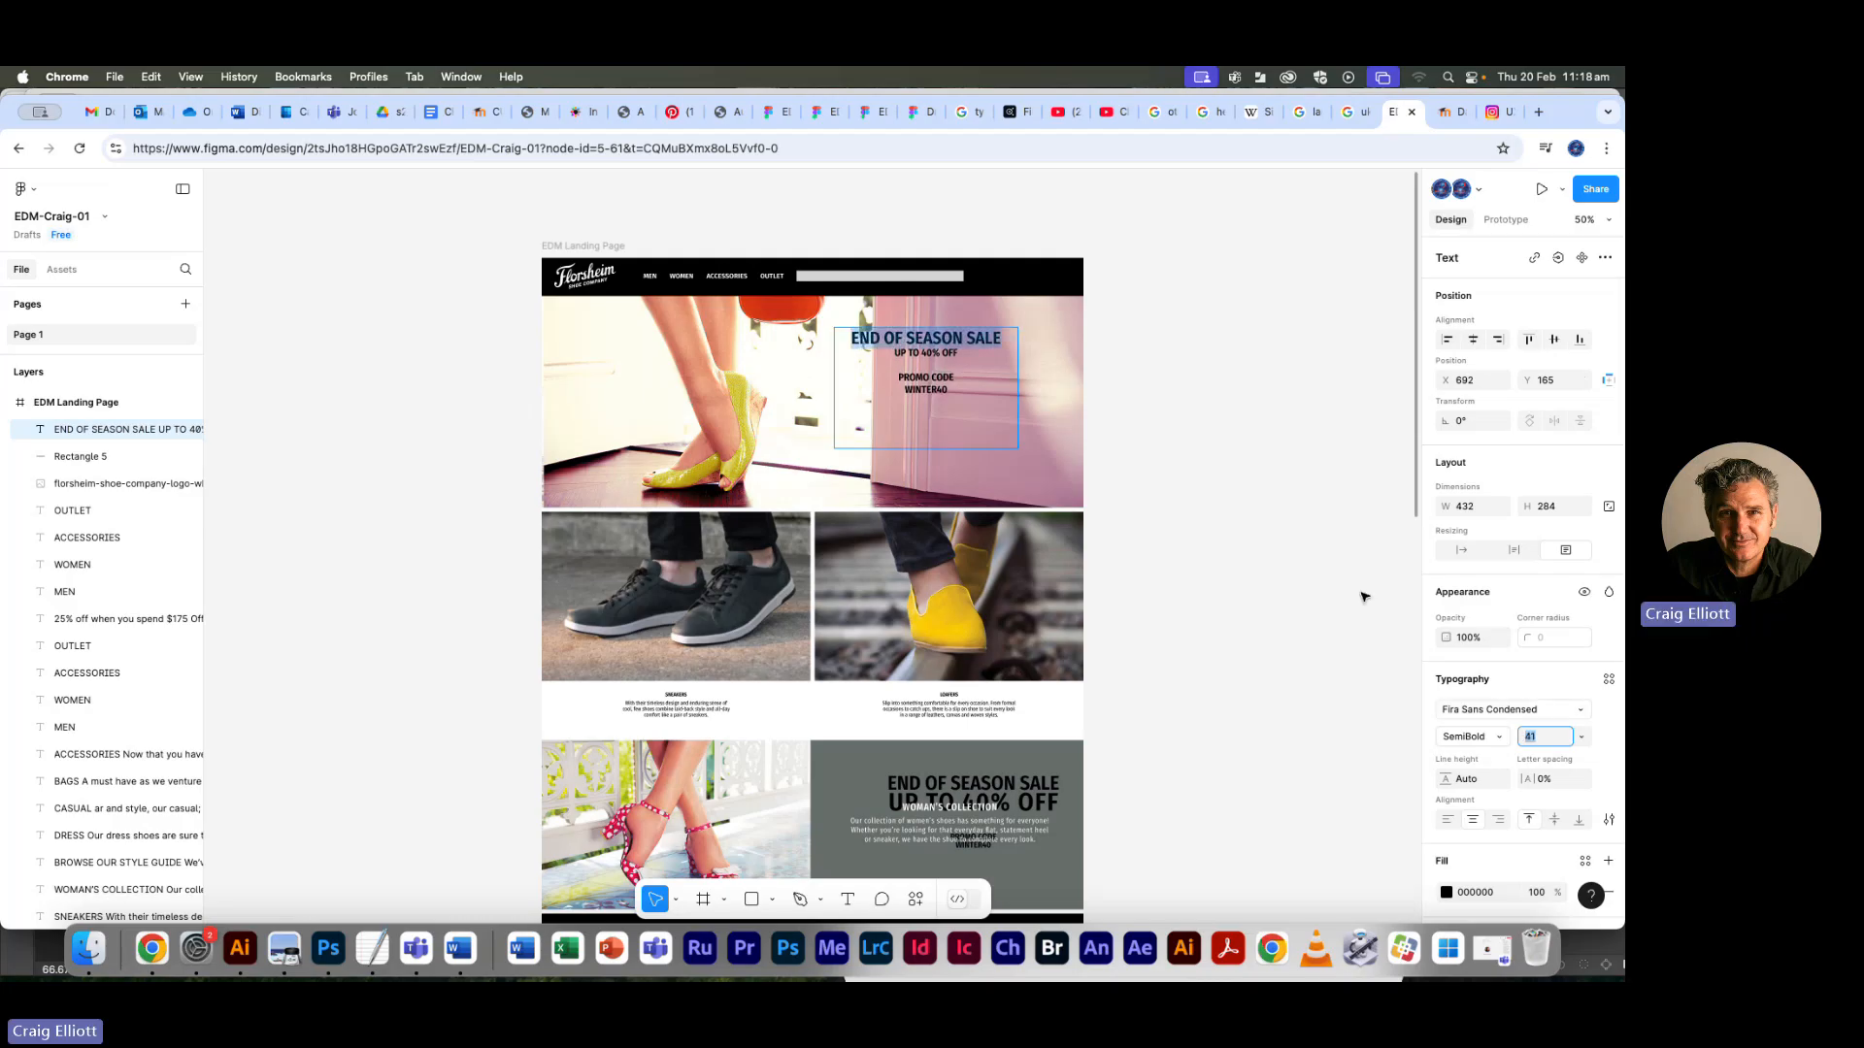
Increase the font size of the UP TO 40% OFF line to 57
{"action": "triple_click", "coordinate": [919, 355]}
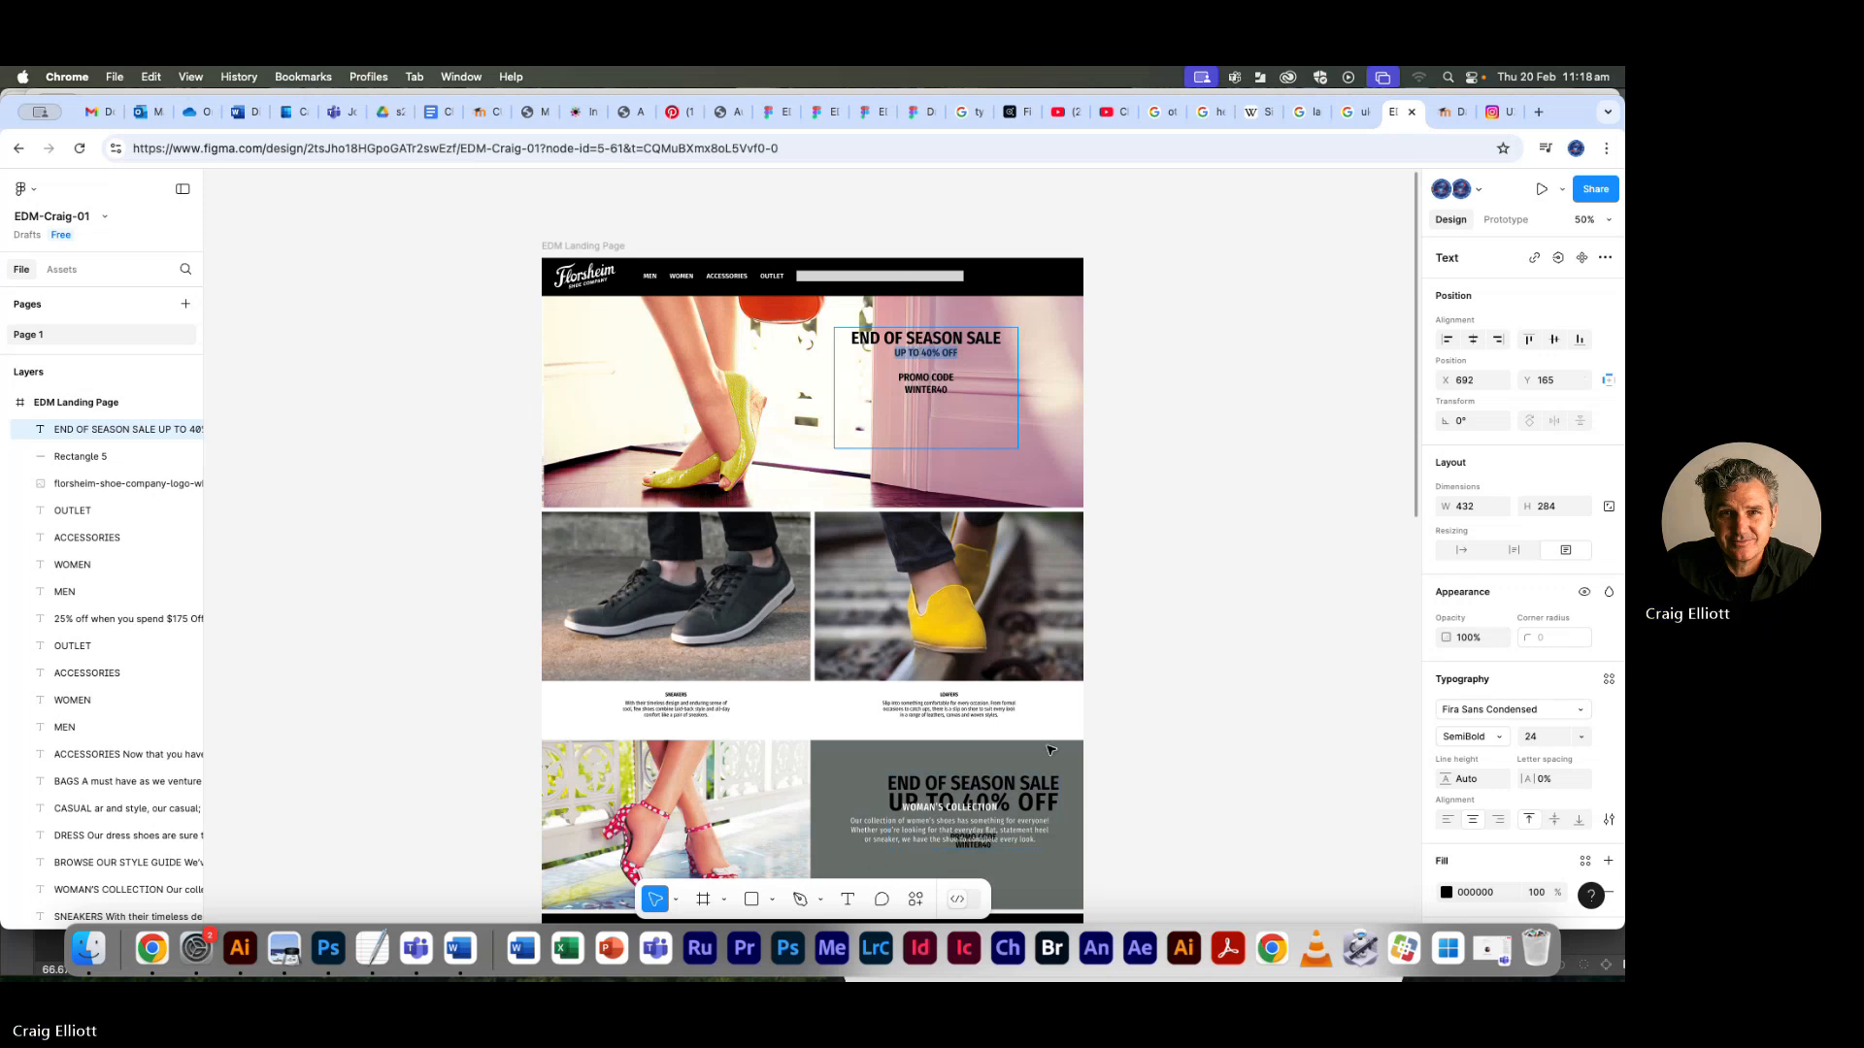
{"action": "left_click", "coordinate": [1536, 741]}
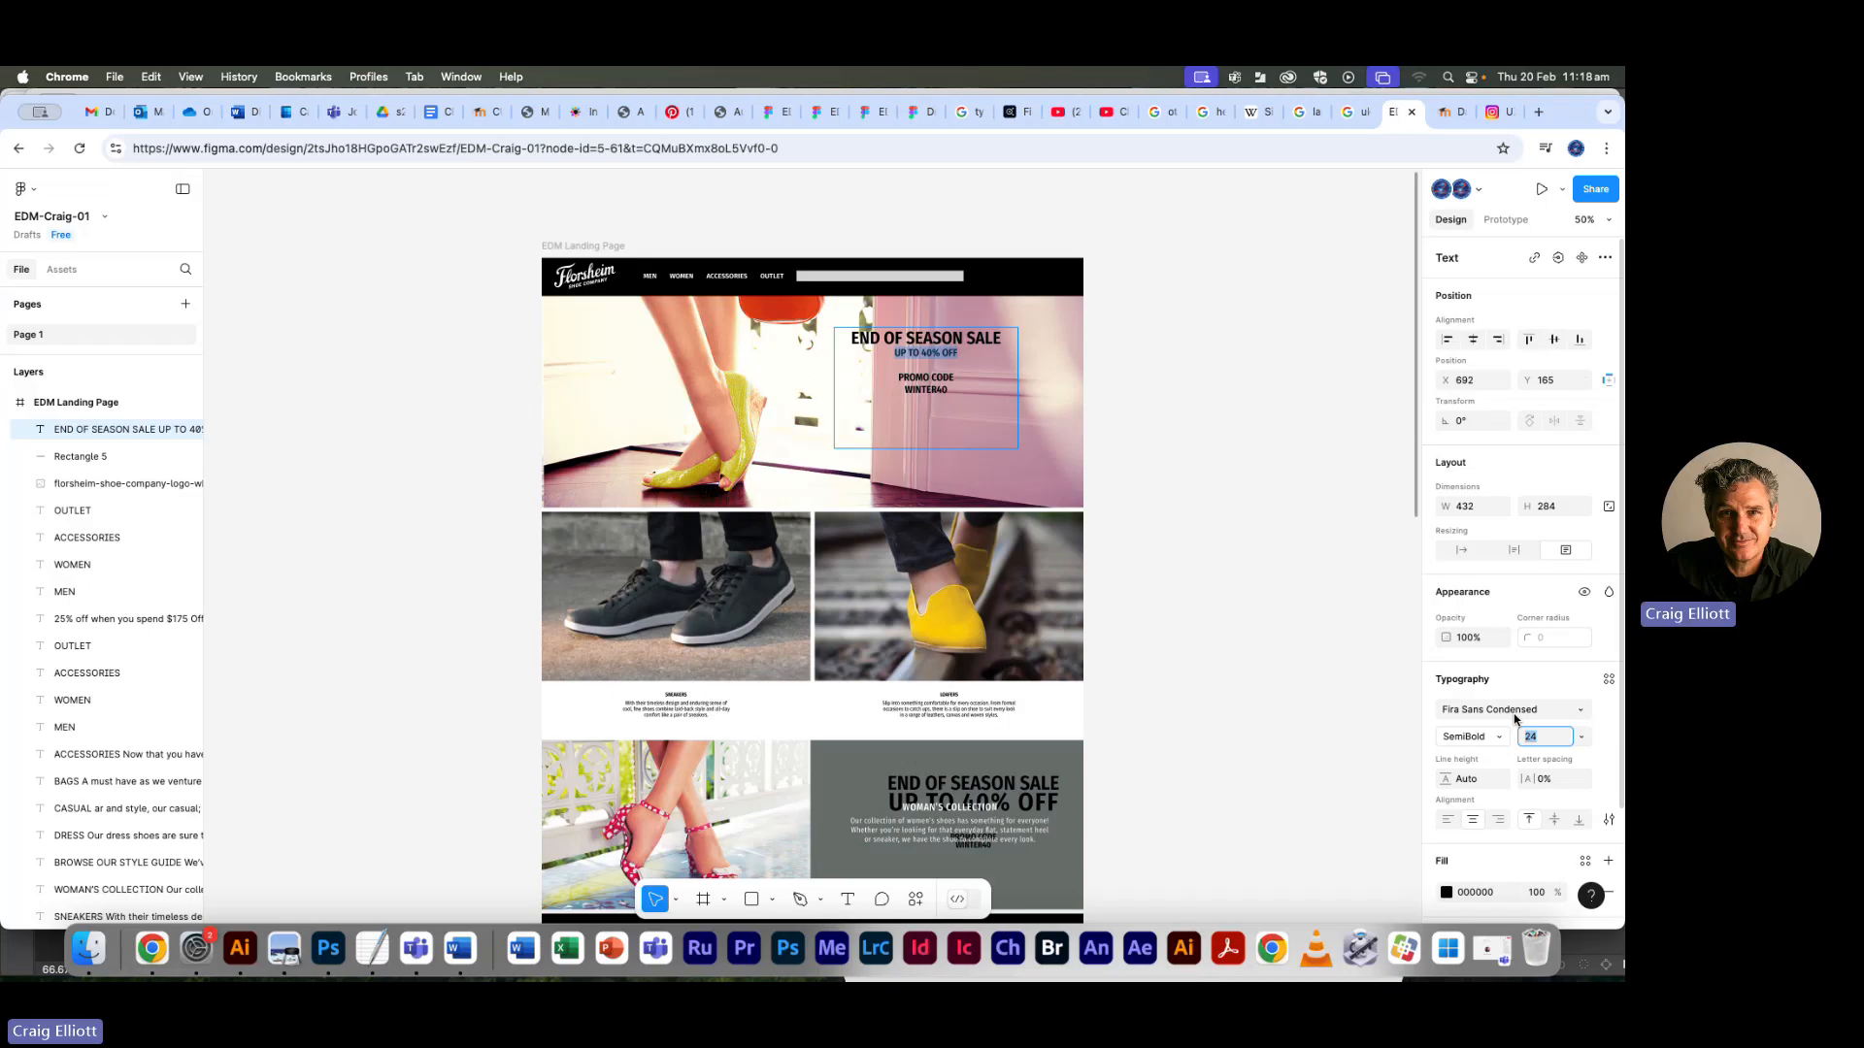
{"action": "key", "text": "shift+Up"}
{"action": "key", "text": "shift+Up"}
{"action": "key", "text": "shift+Up"}
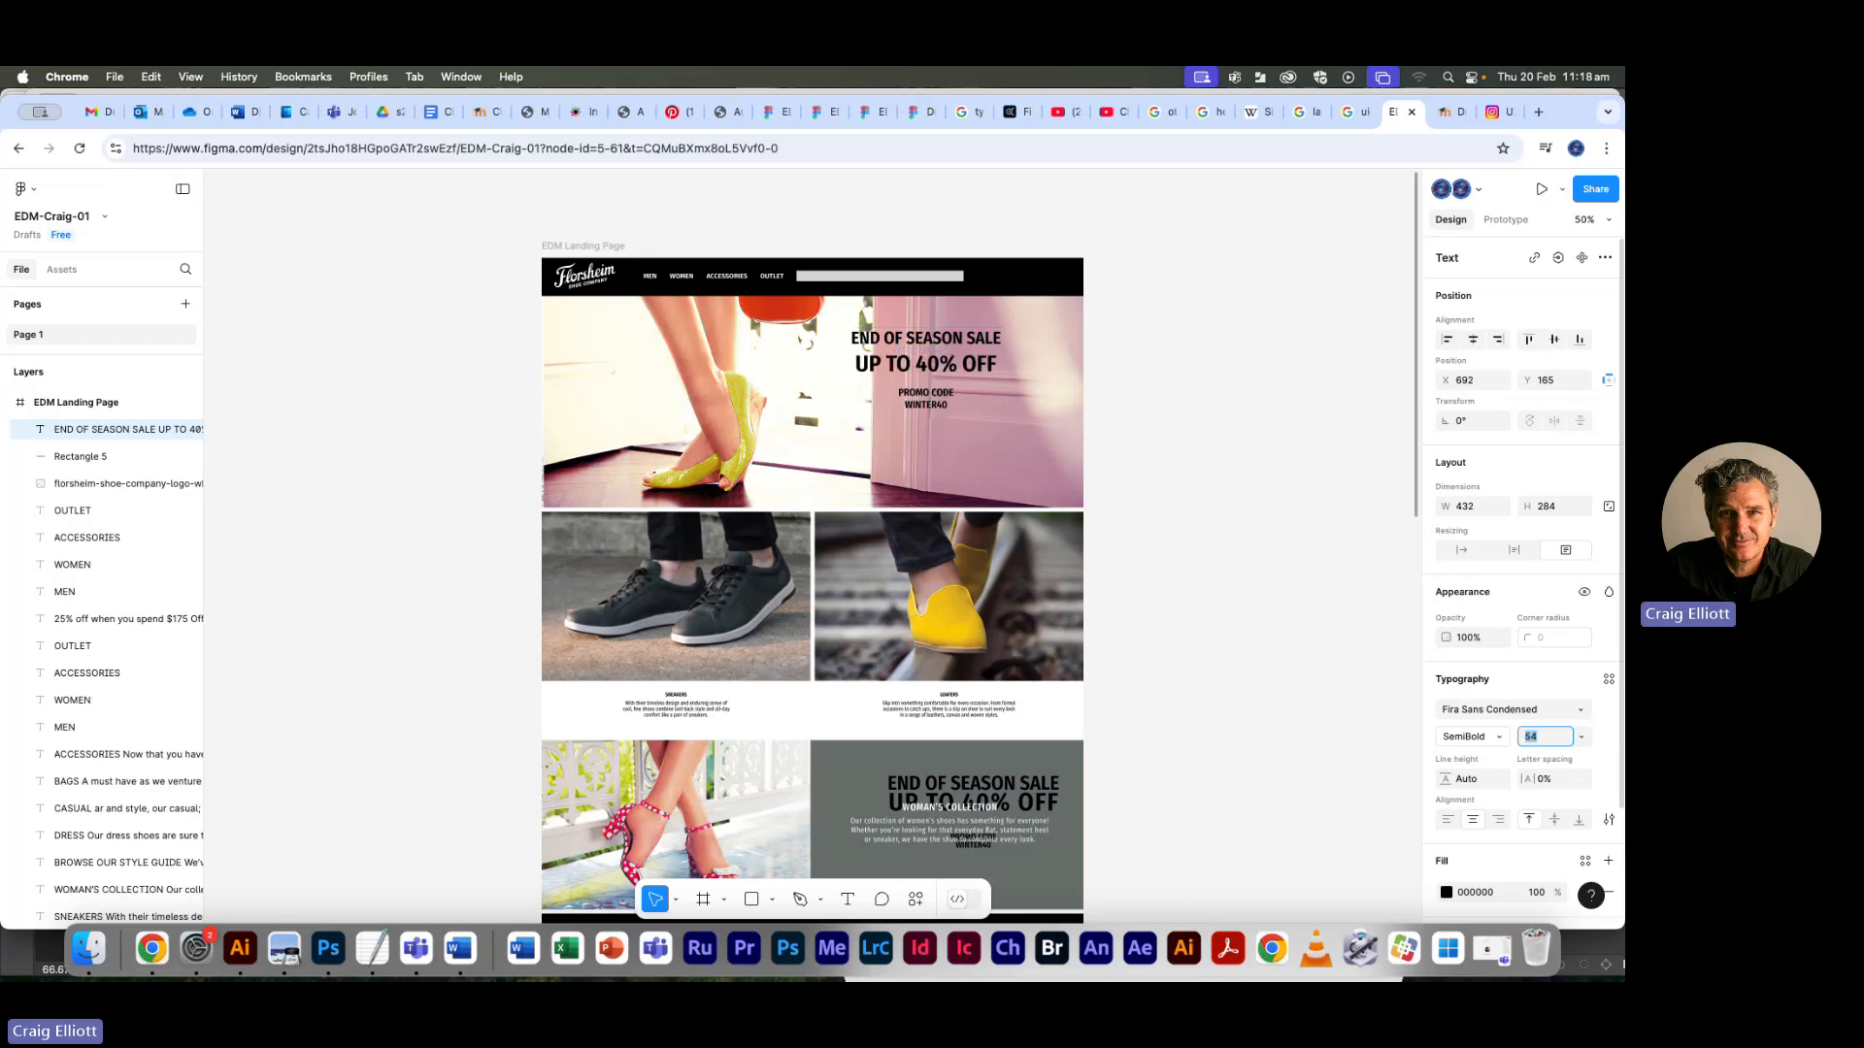
{"action": "key", "text": "Up"}
{"action": "key", "text": "Up"}
{"action": "key", "text": "Up"}
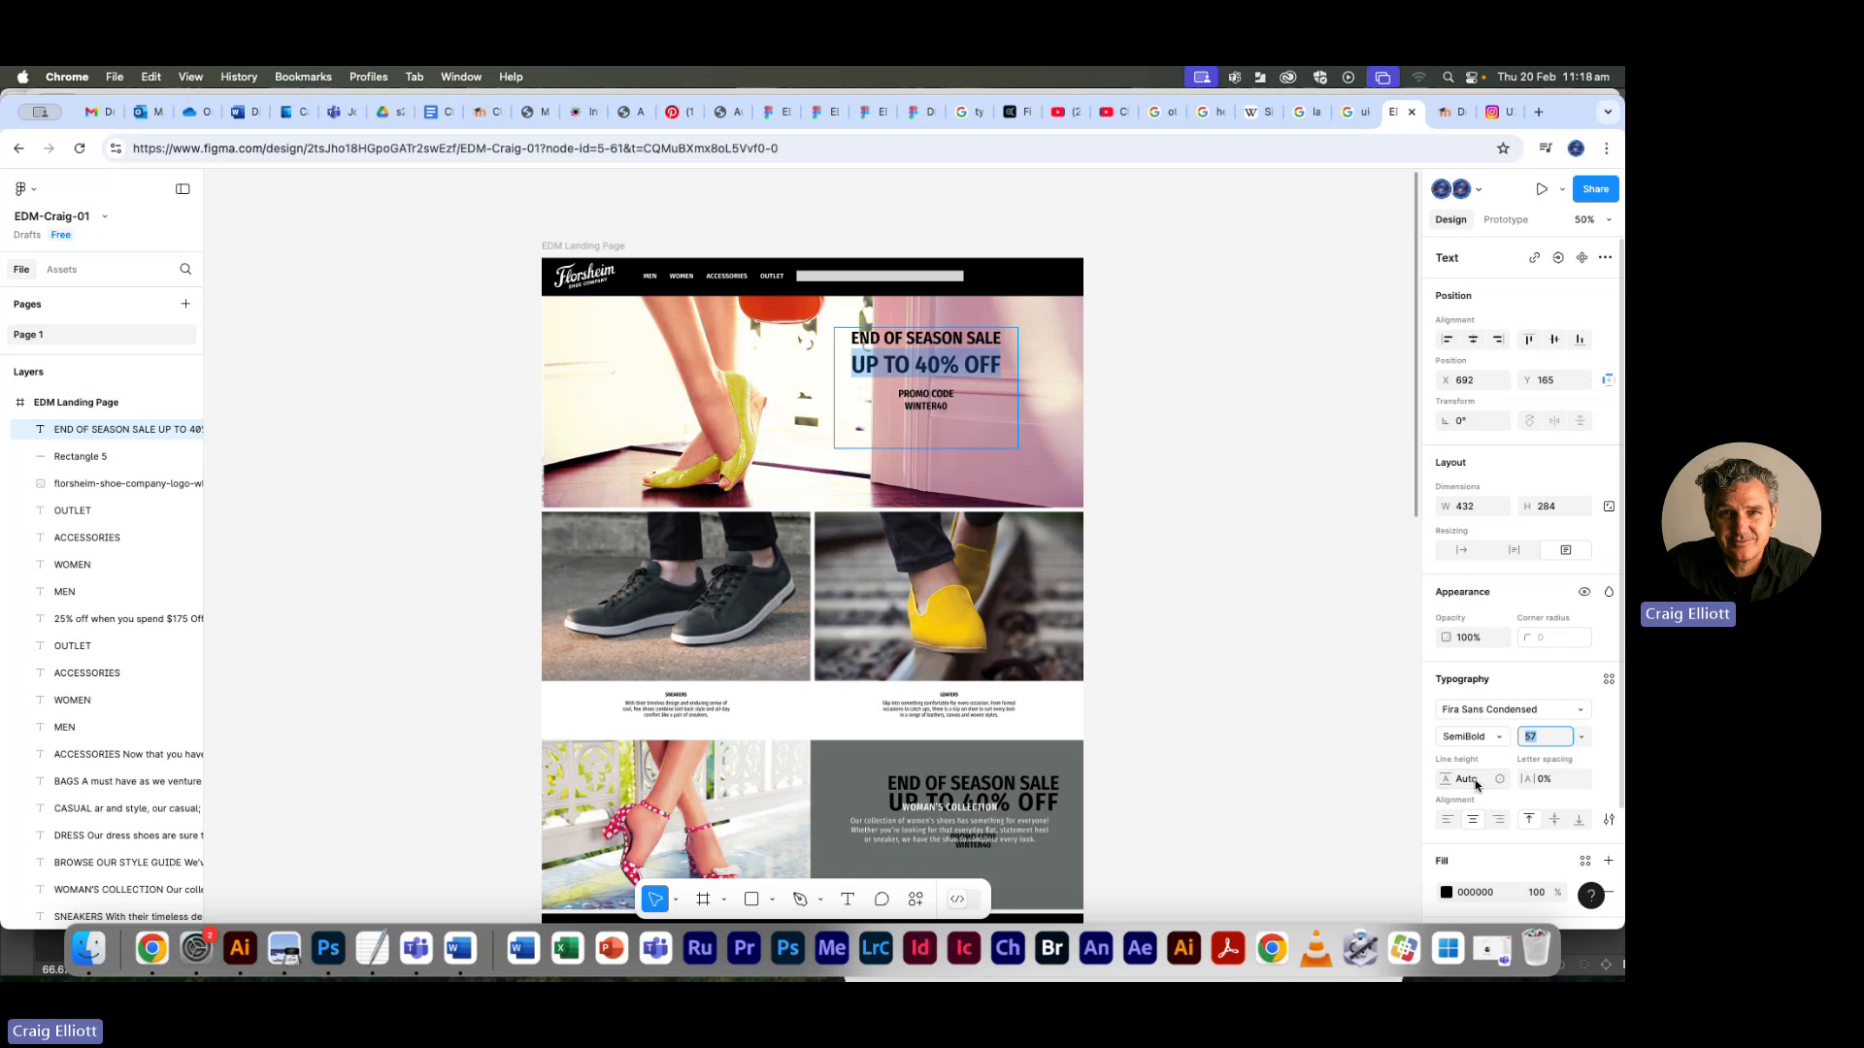
Tighten the line height of the UP TO 40% OFF line to 46
{"action": "scroll", "coordinate": [1482, 779], "scroll_direction": "down", "scroll_amount": 3}
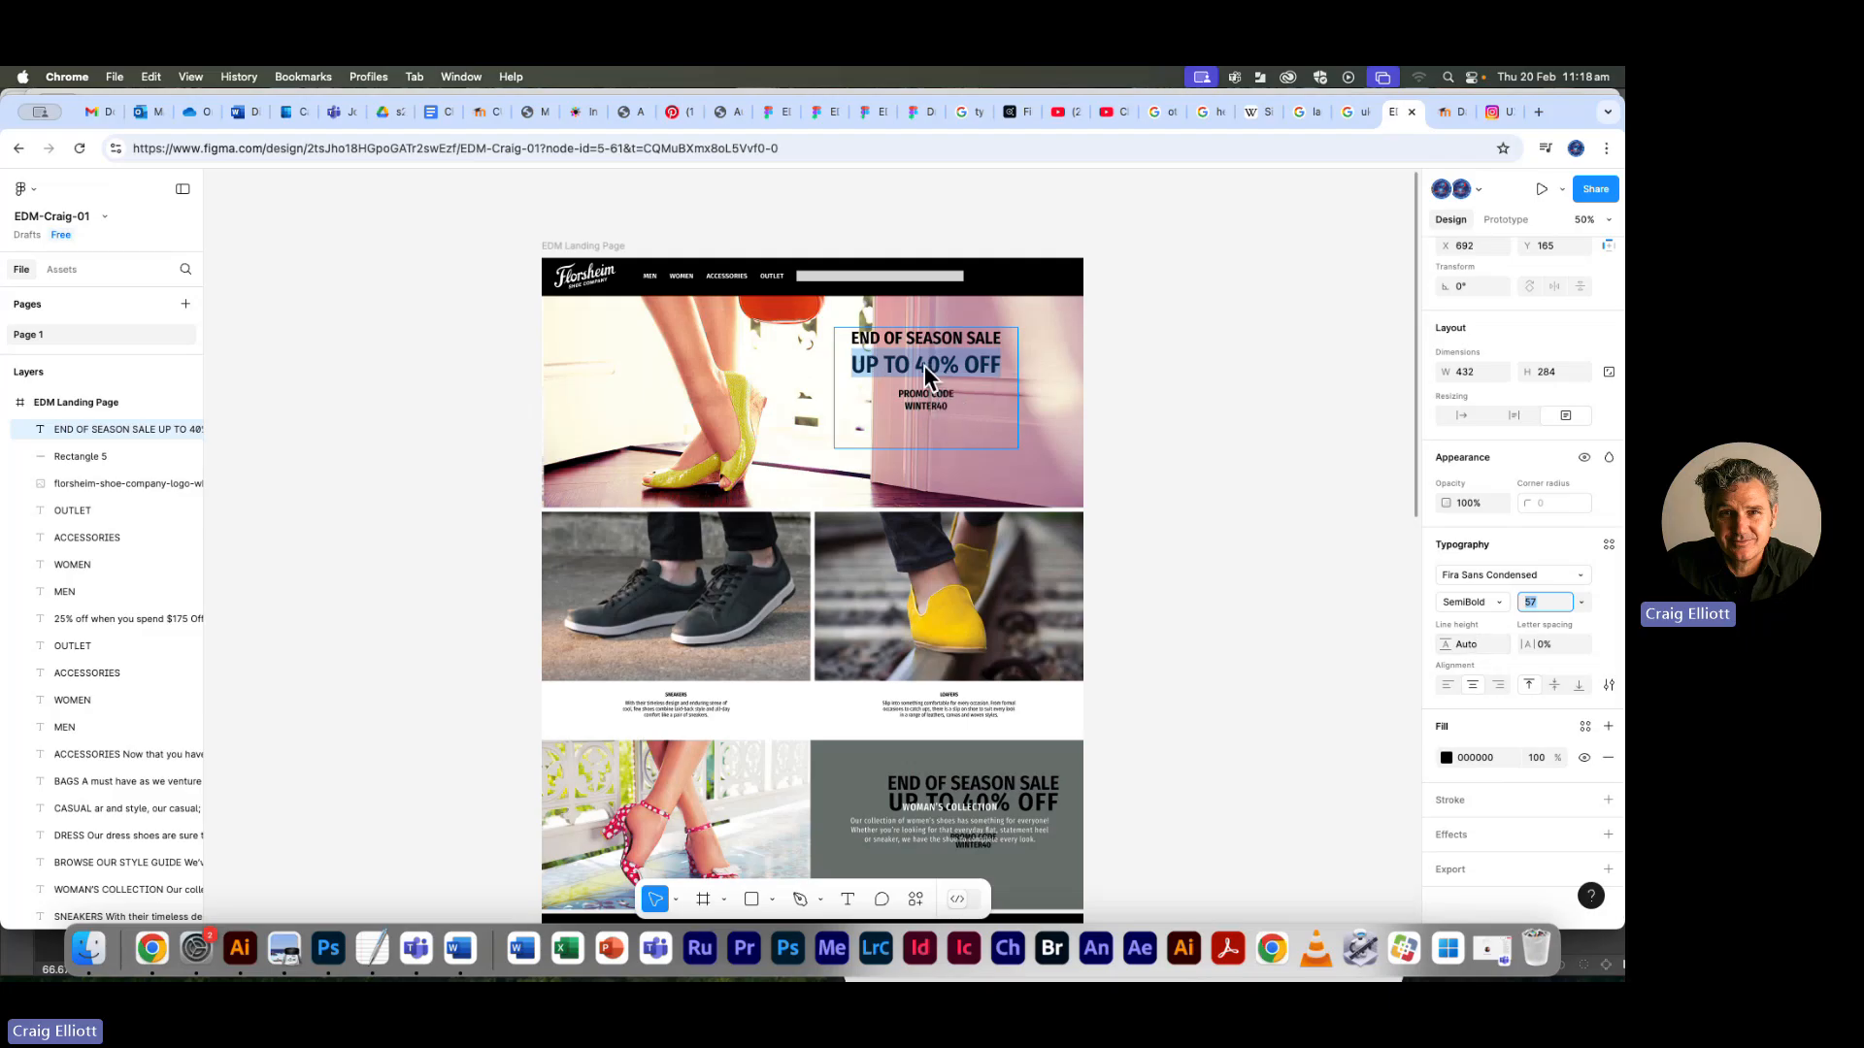
{"action": "left_click", "coordinate": [1479, 647]}
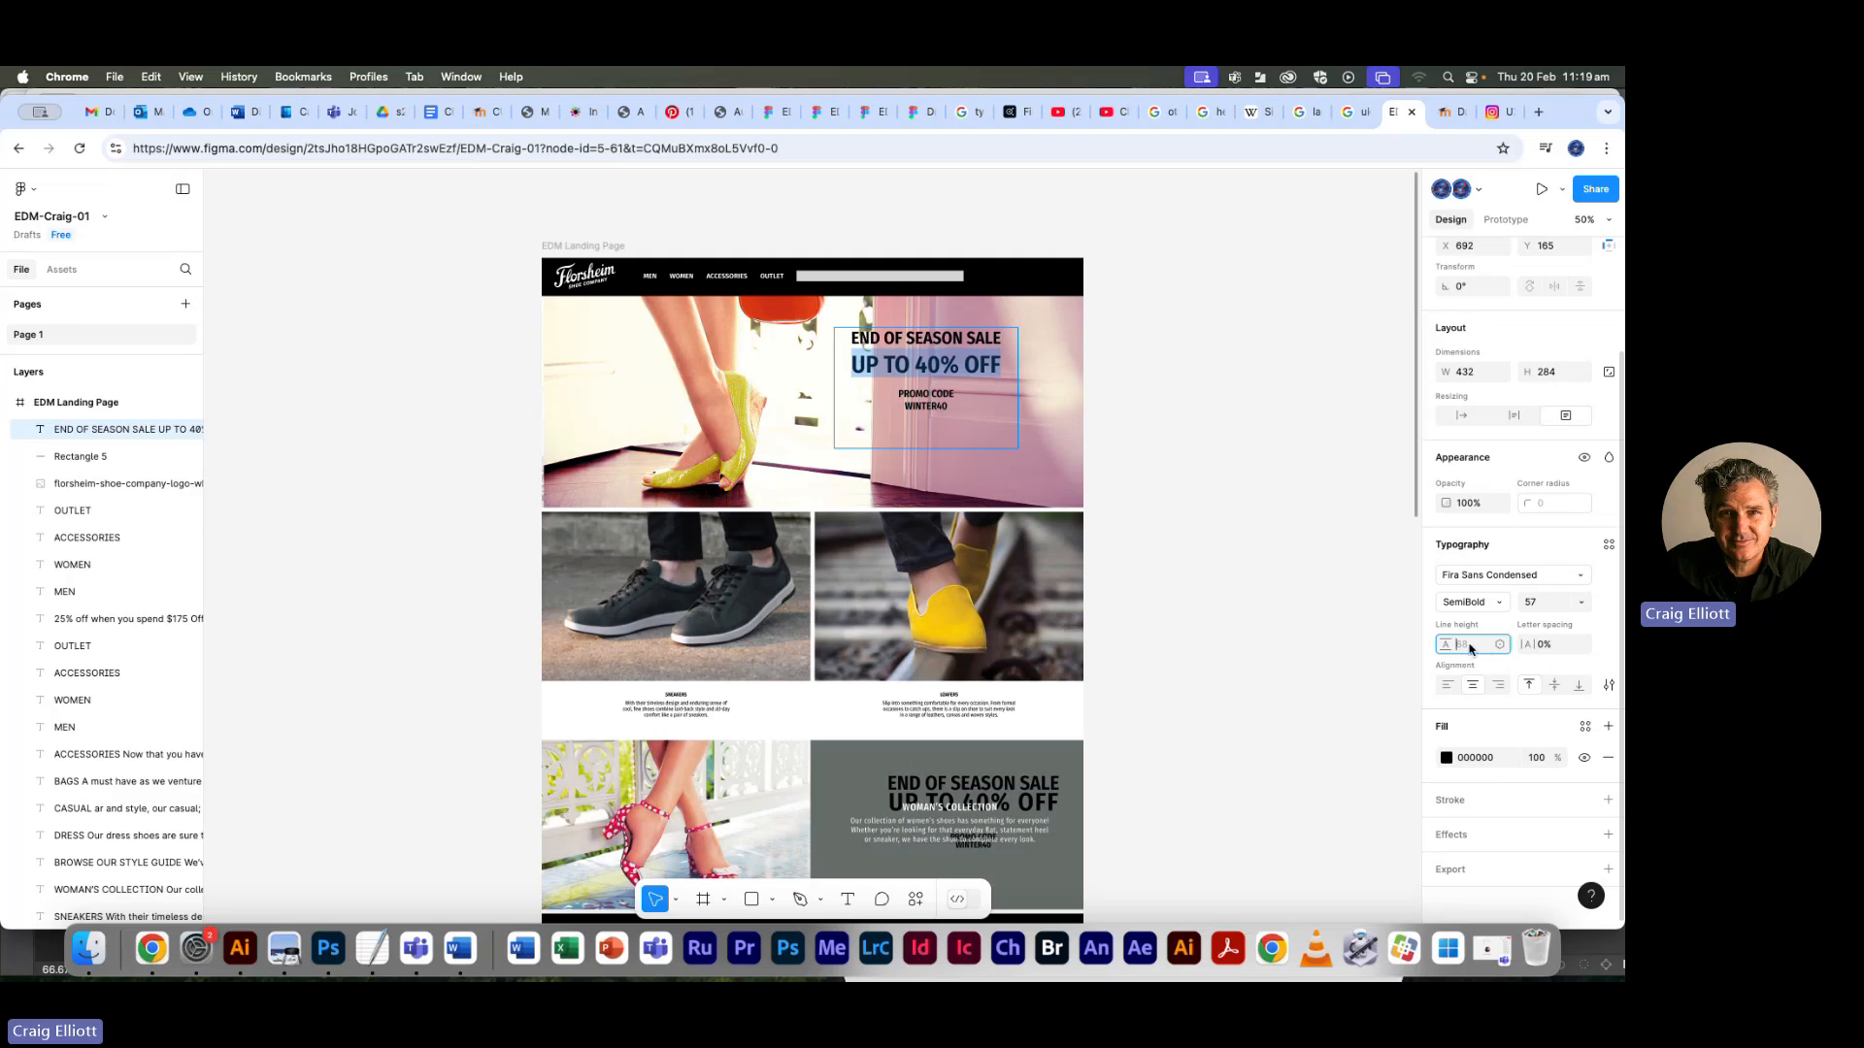
{"action": "type", "text": "57"}
{"action": "key", "text": "Return"}
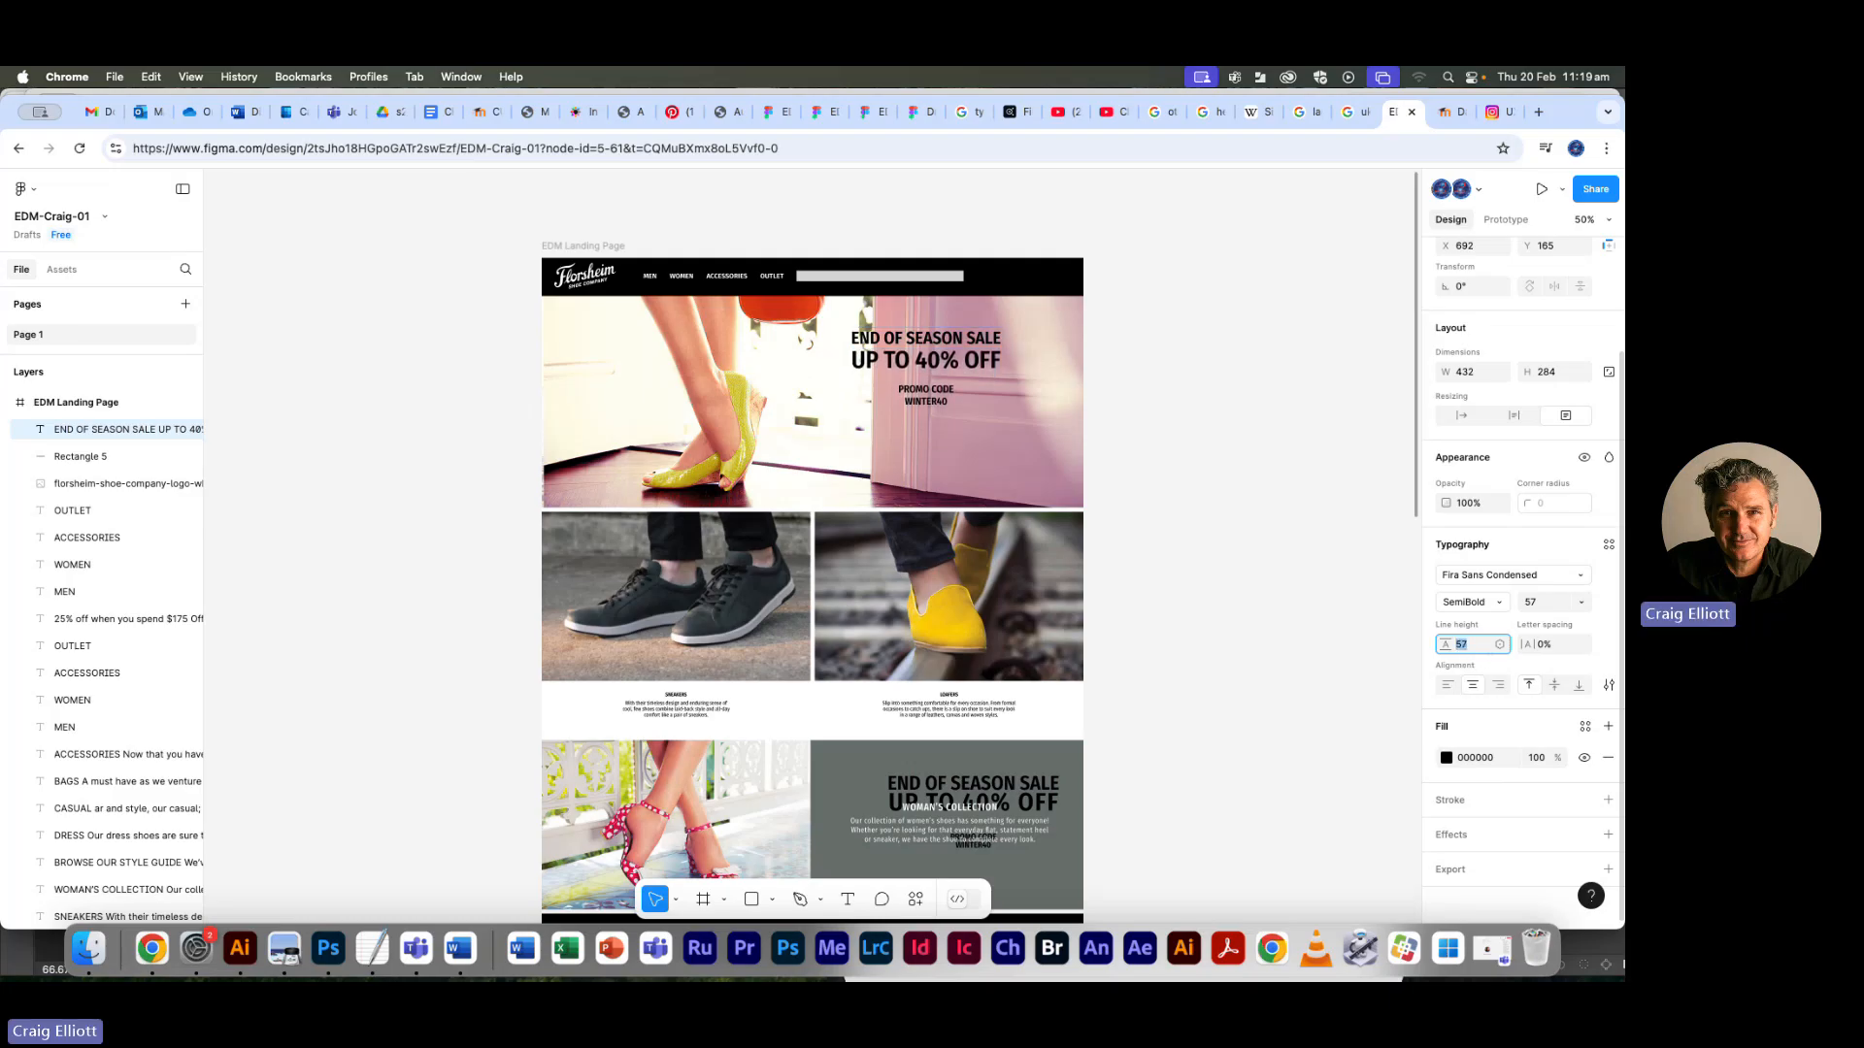
{"action": "key", "text": "Down"}
{"action": "key", "text": "Down"}
{"action": "key", "text": "Down"}
{"action": "key", "text": "Down"}
{"action": "key", "text": "Down"}
{"action": "key", "text": "Down"}
{"action": "key", "text": "Down"}
{"action": "key", "text": "Down"}
{"action": "key", "text": "Down"}
{"action": "key", "text": "Down"}
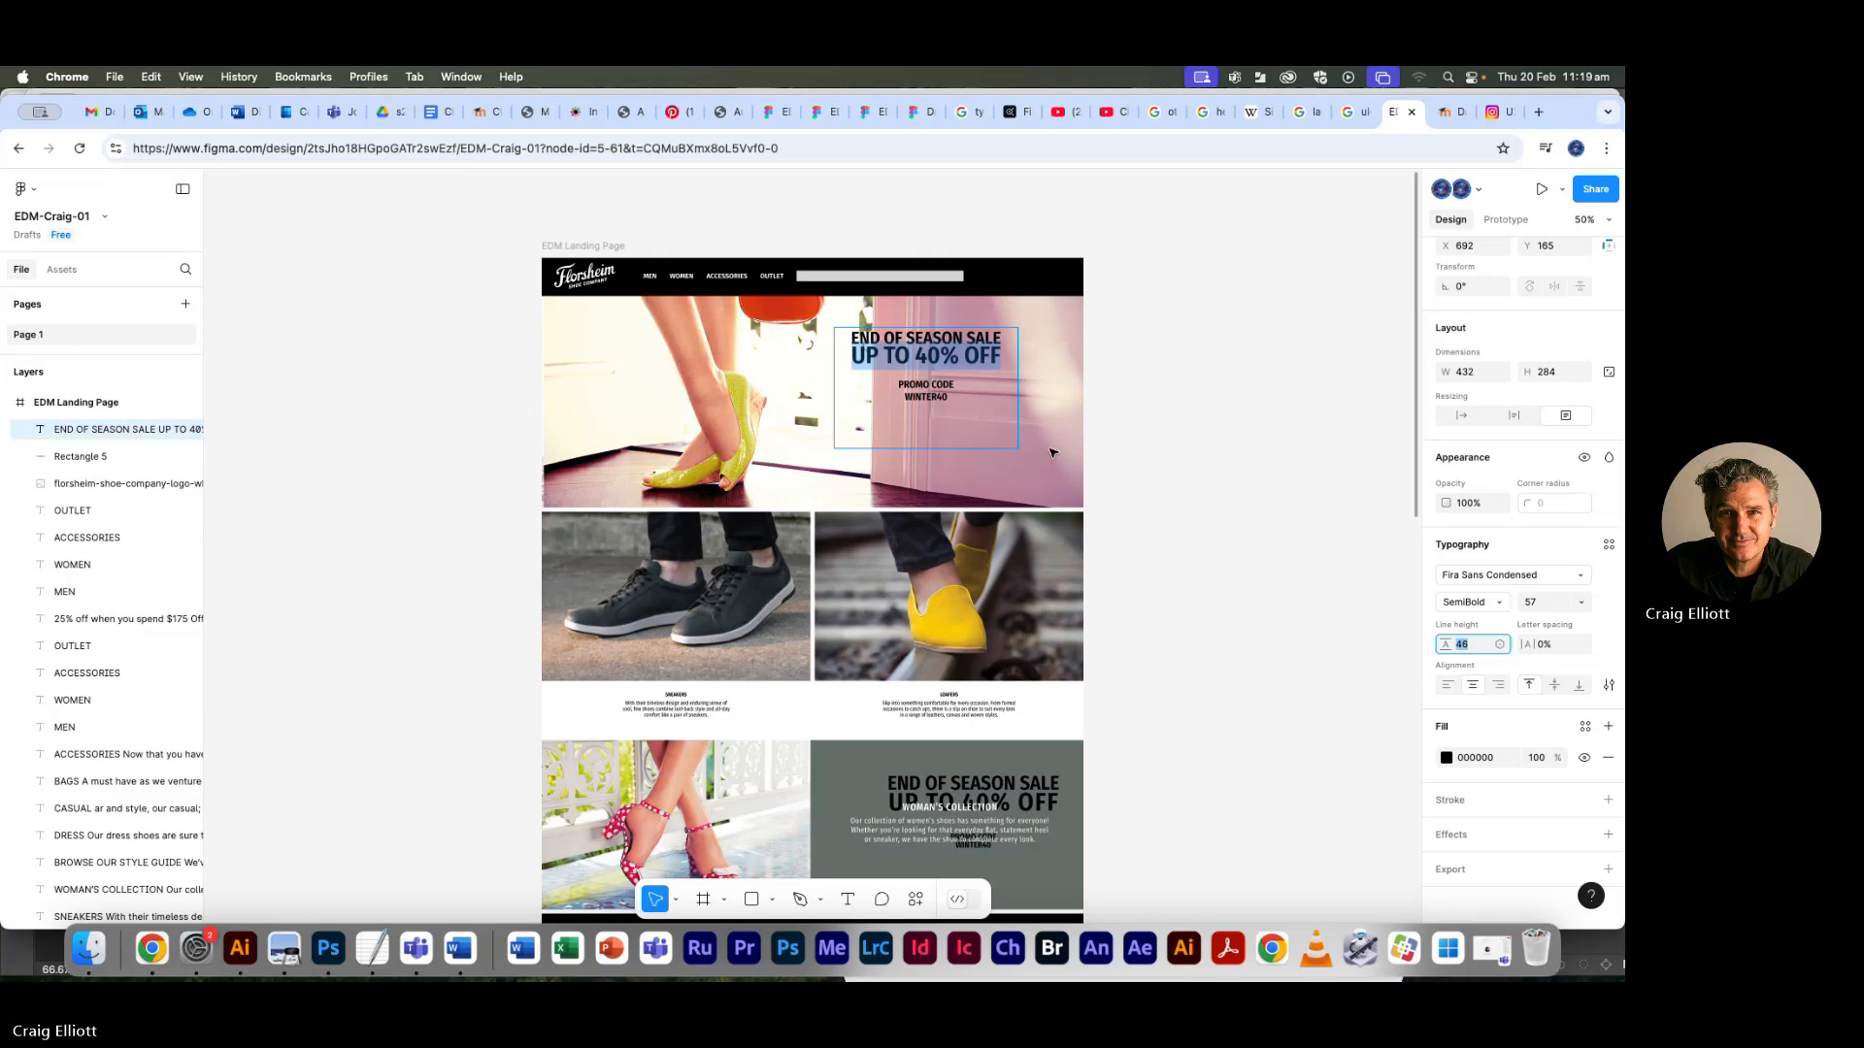
Set the line height of the PROMO CODE line to 36
{"action": "left_click", "coordinate": [929, 389]}
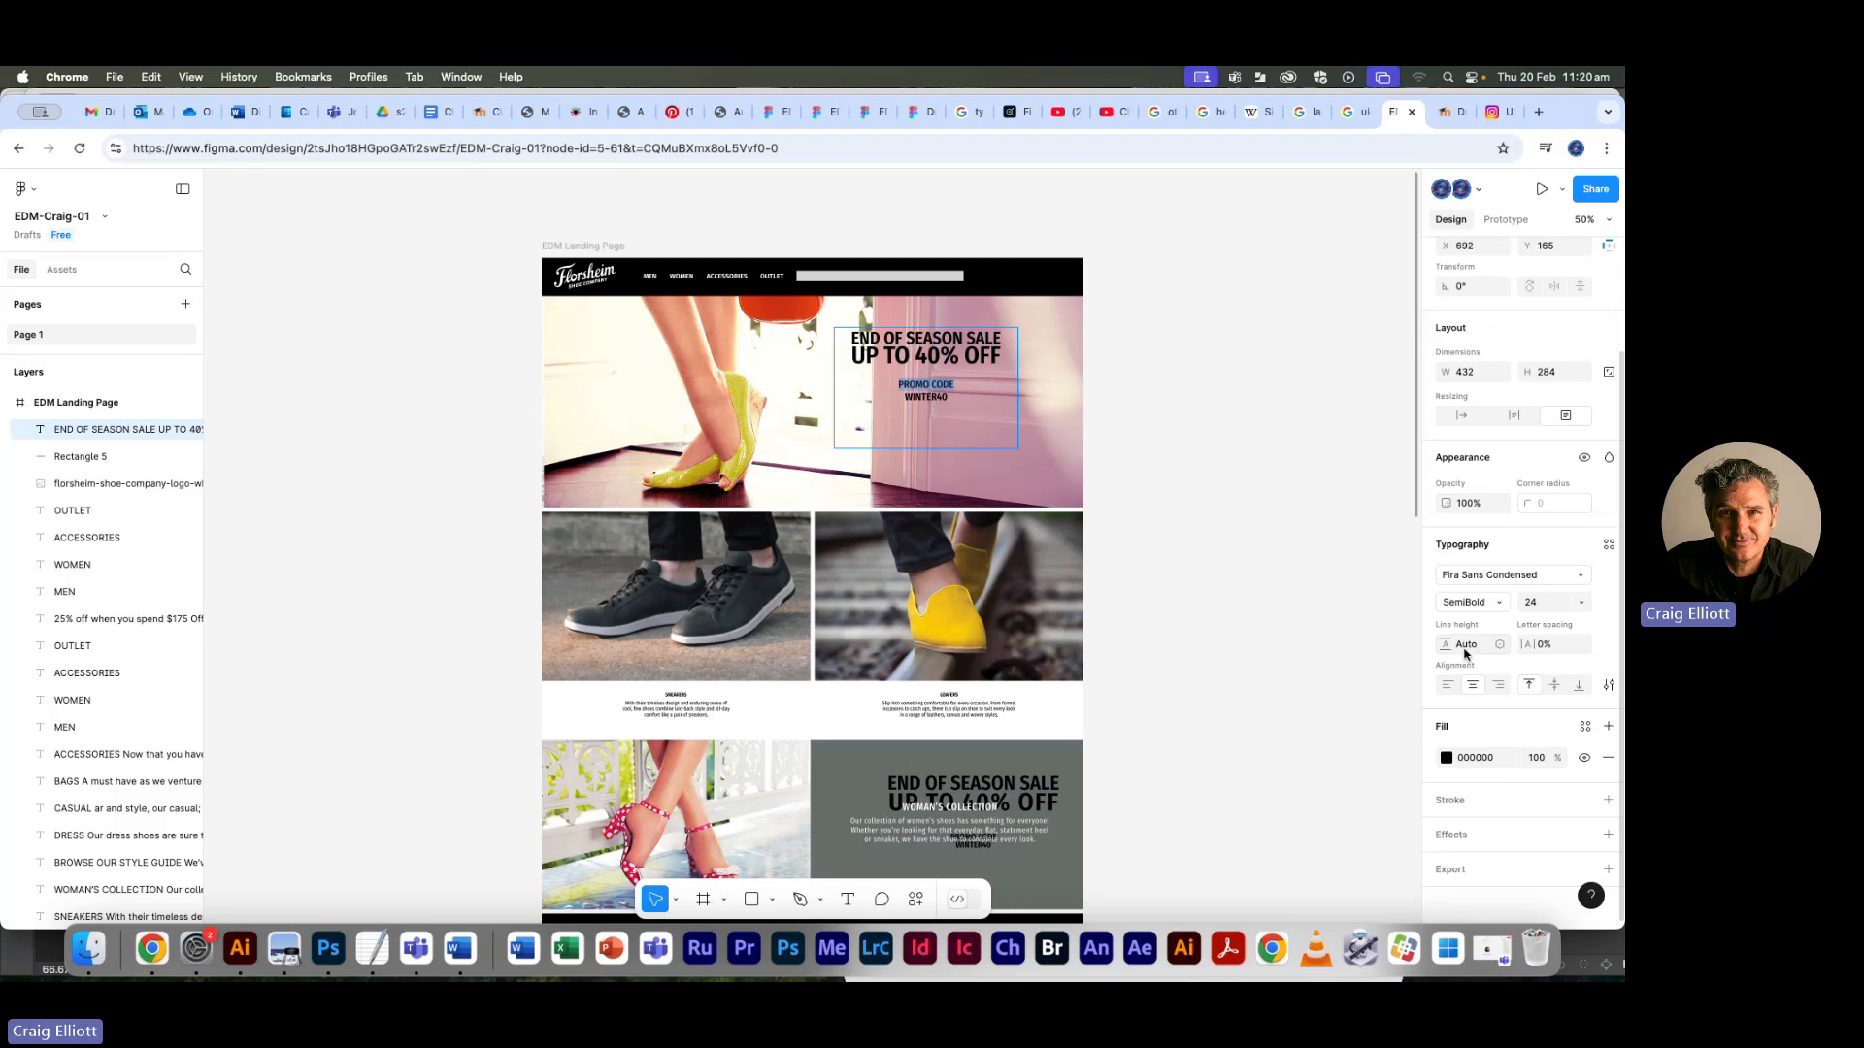
{"action": "left_click", "coordinate": [1466, 648]}
{"action": "type", "text": "36"}
{"action": "key", "text": "Return"}
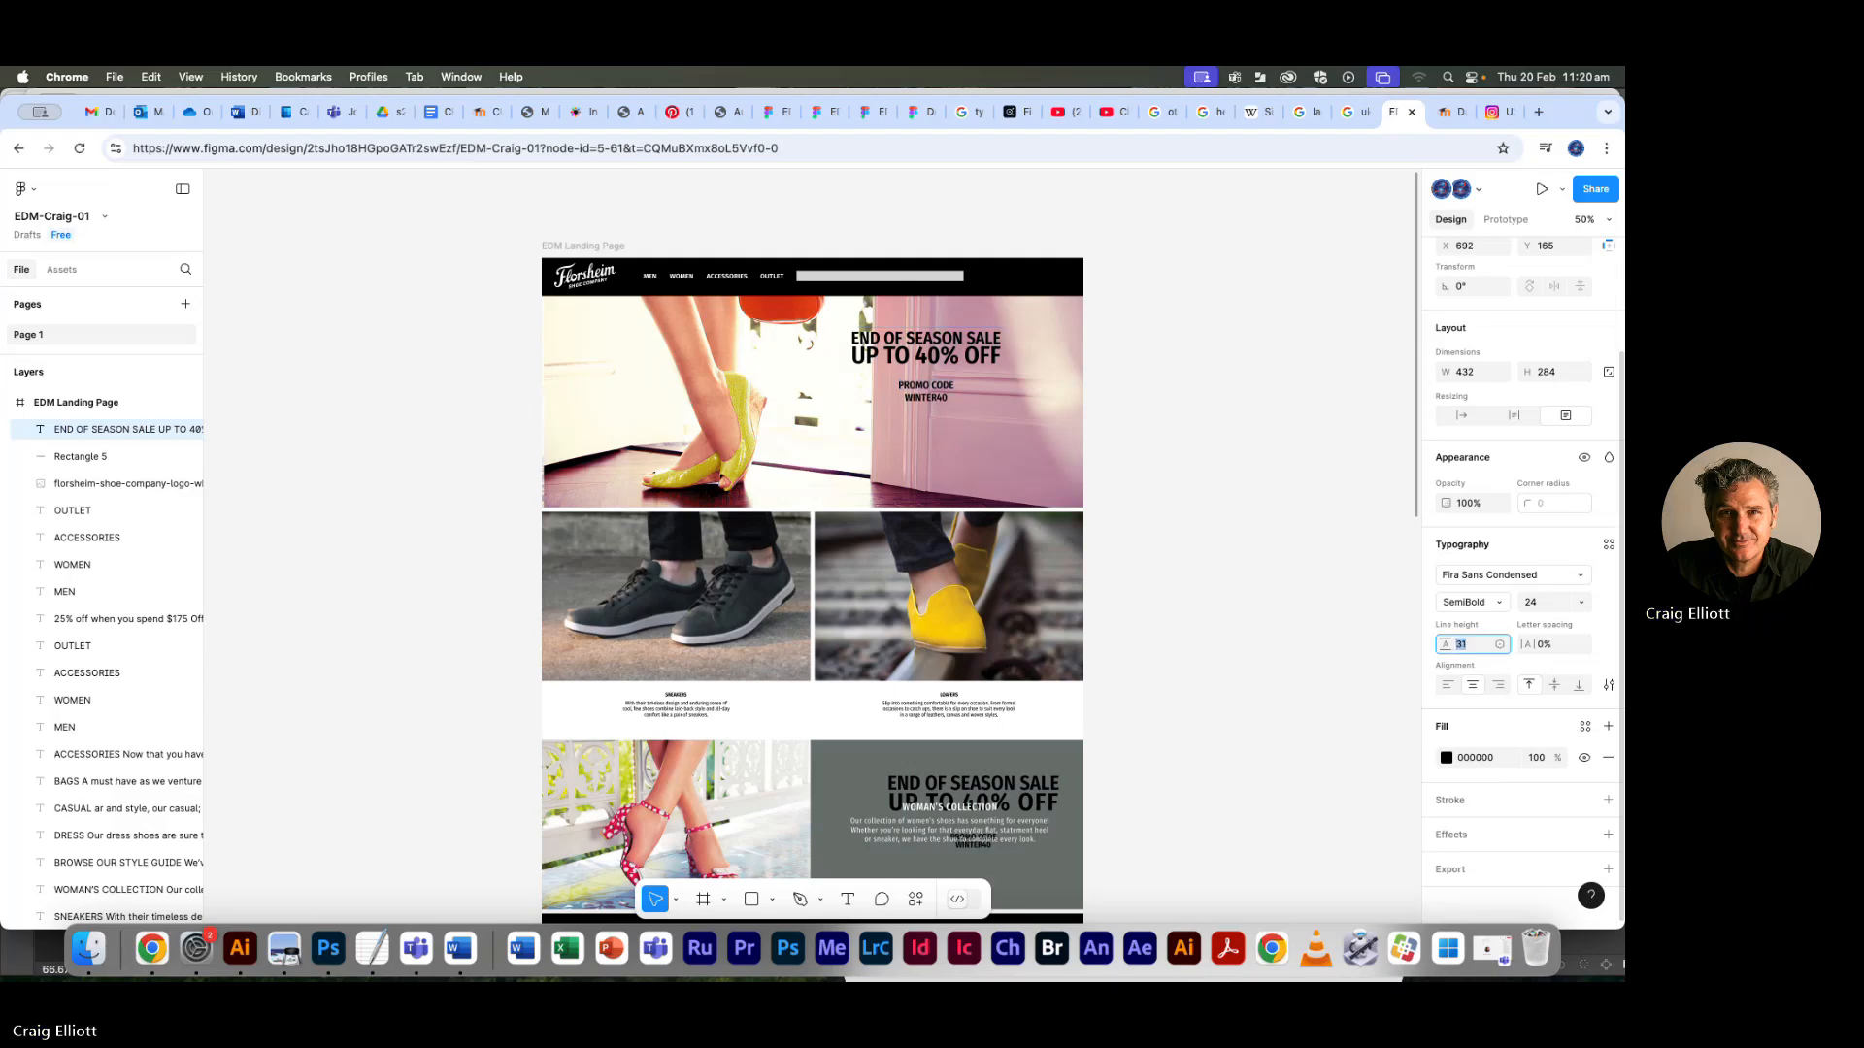
{"action": "key", "text": "Up"}
{"action": "key", "text": "Up"}
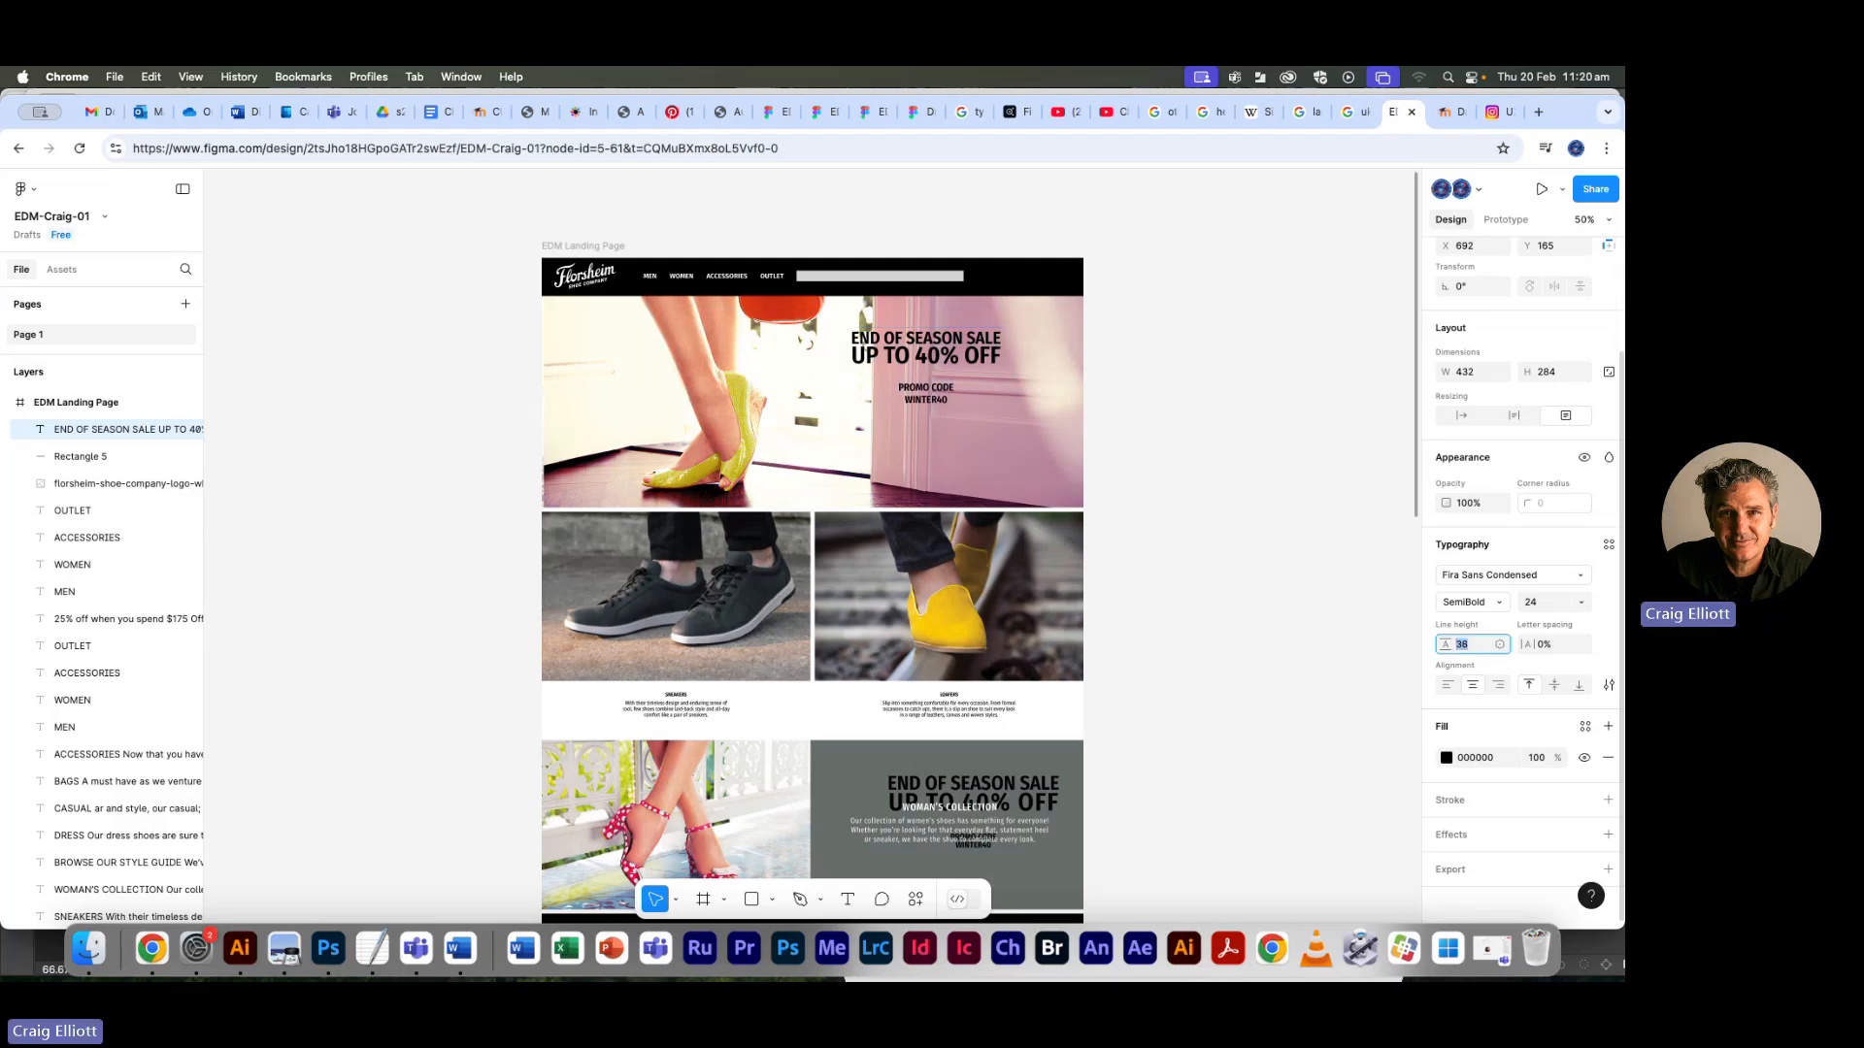
Check the WINTER40 wording in the Florsheim EDM text file in TextEdit and look through the women's shopping text
{"action": "double_click", "coordinate": [927, 402]}
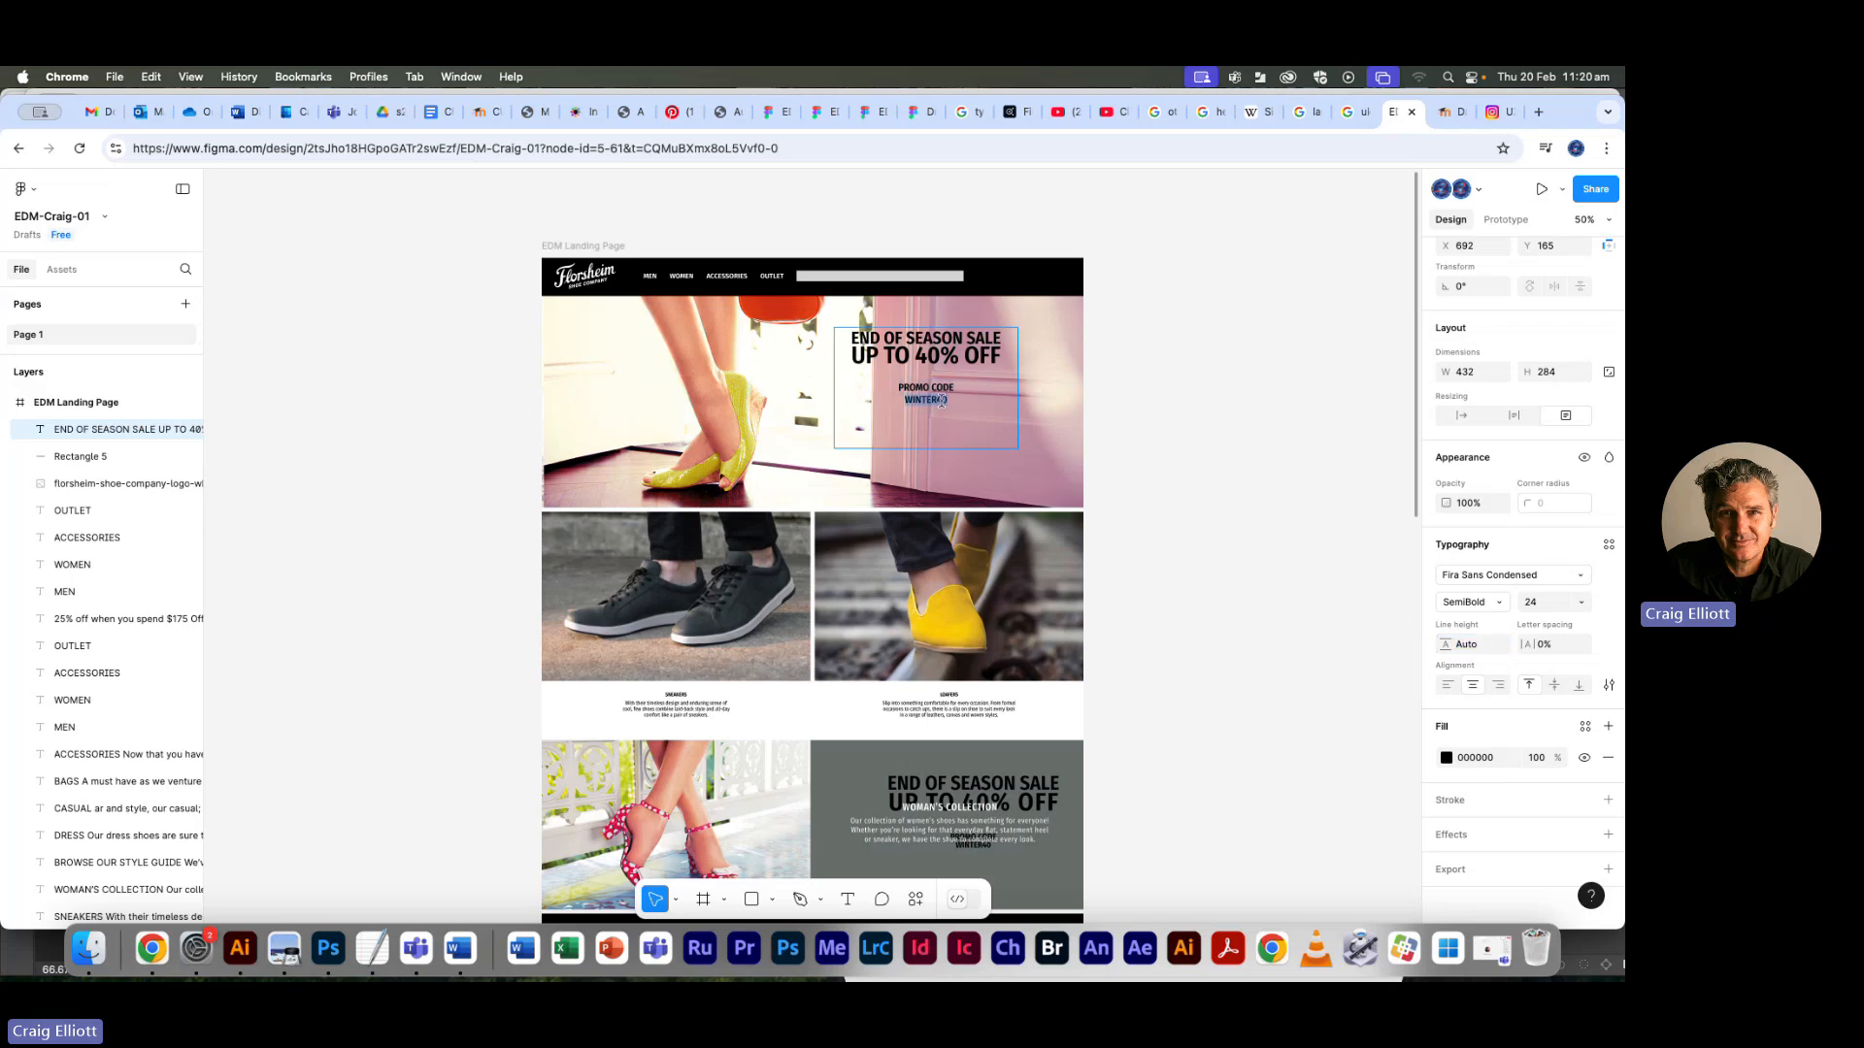
{"action": "key", "text": "super+Tab"}
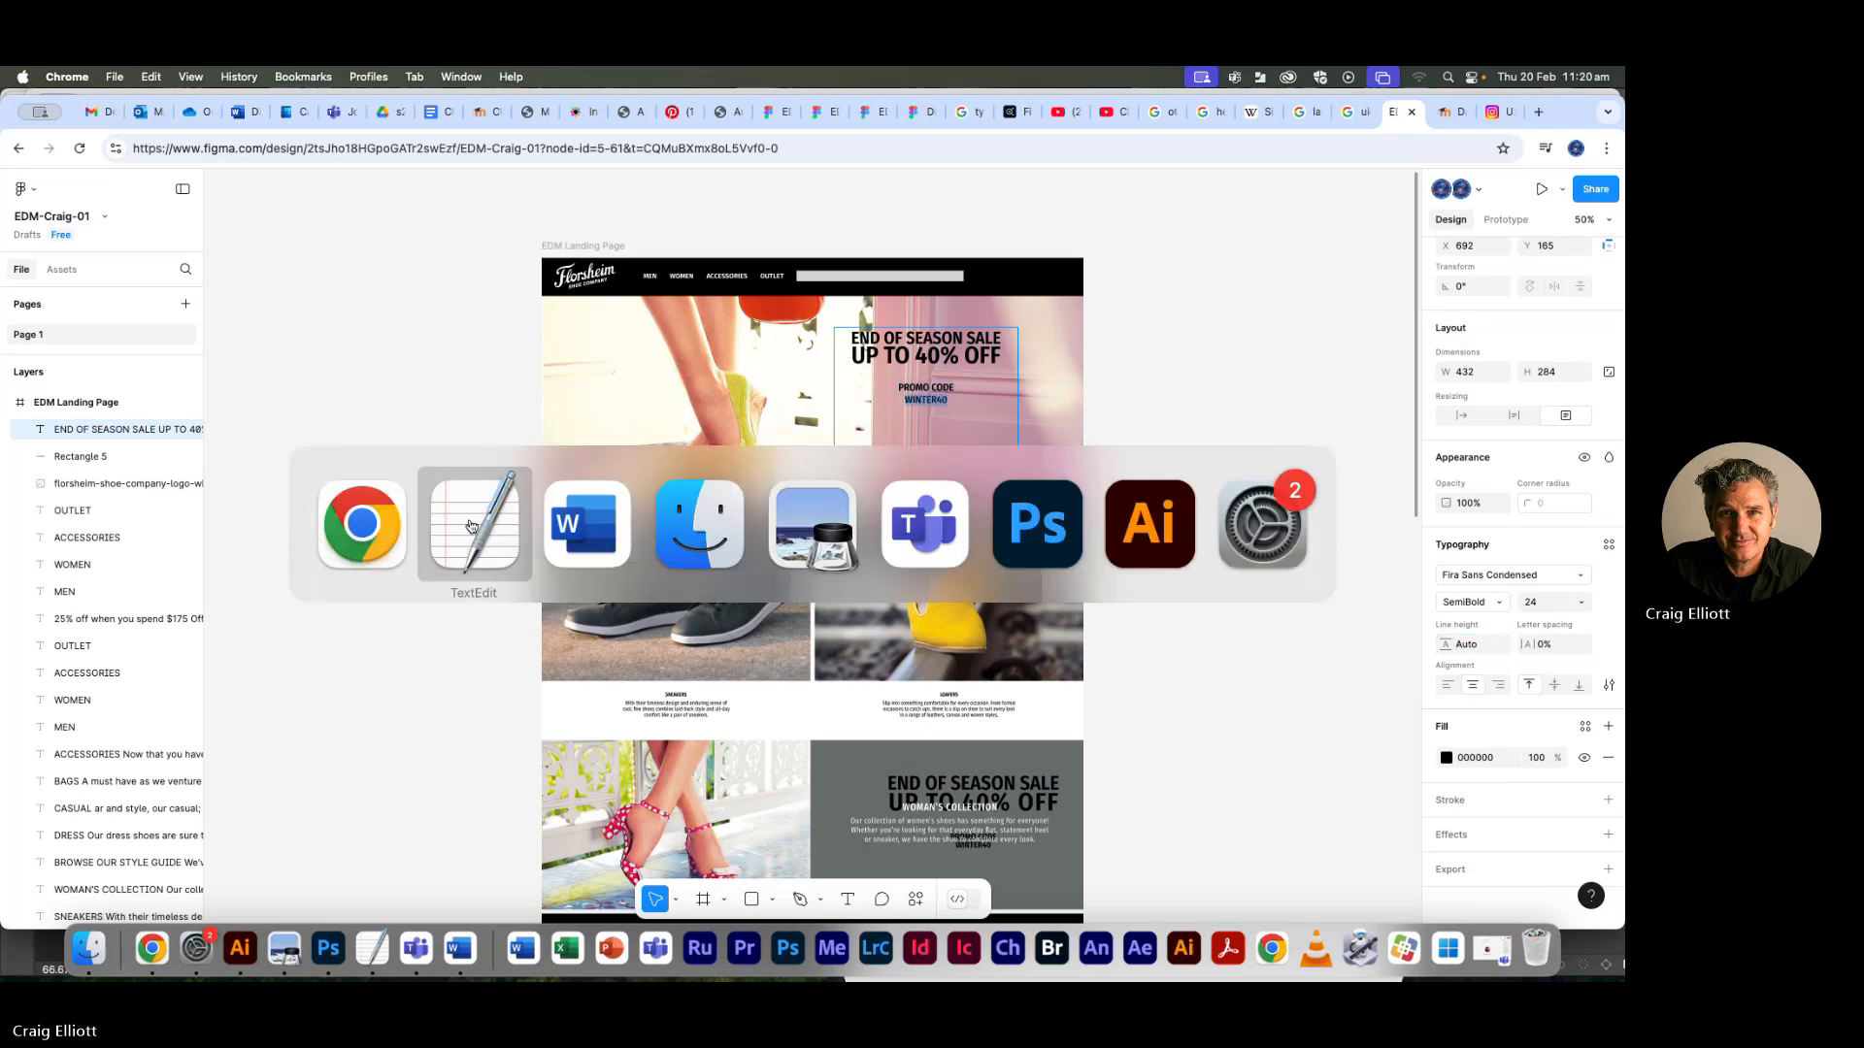
{"action": "left_click_drag", "start_coordinate": [230, 326], "coordinate": [169, 327]}
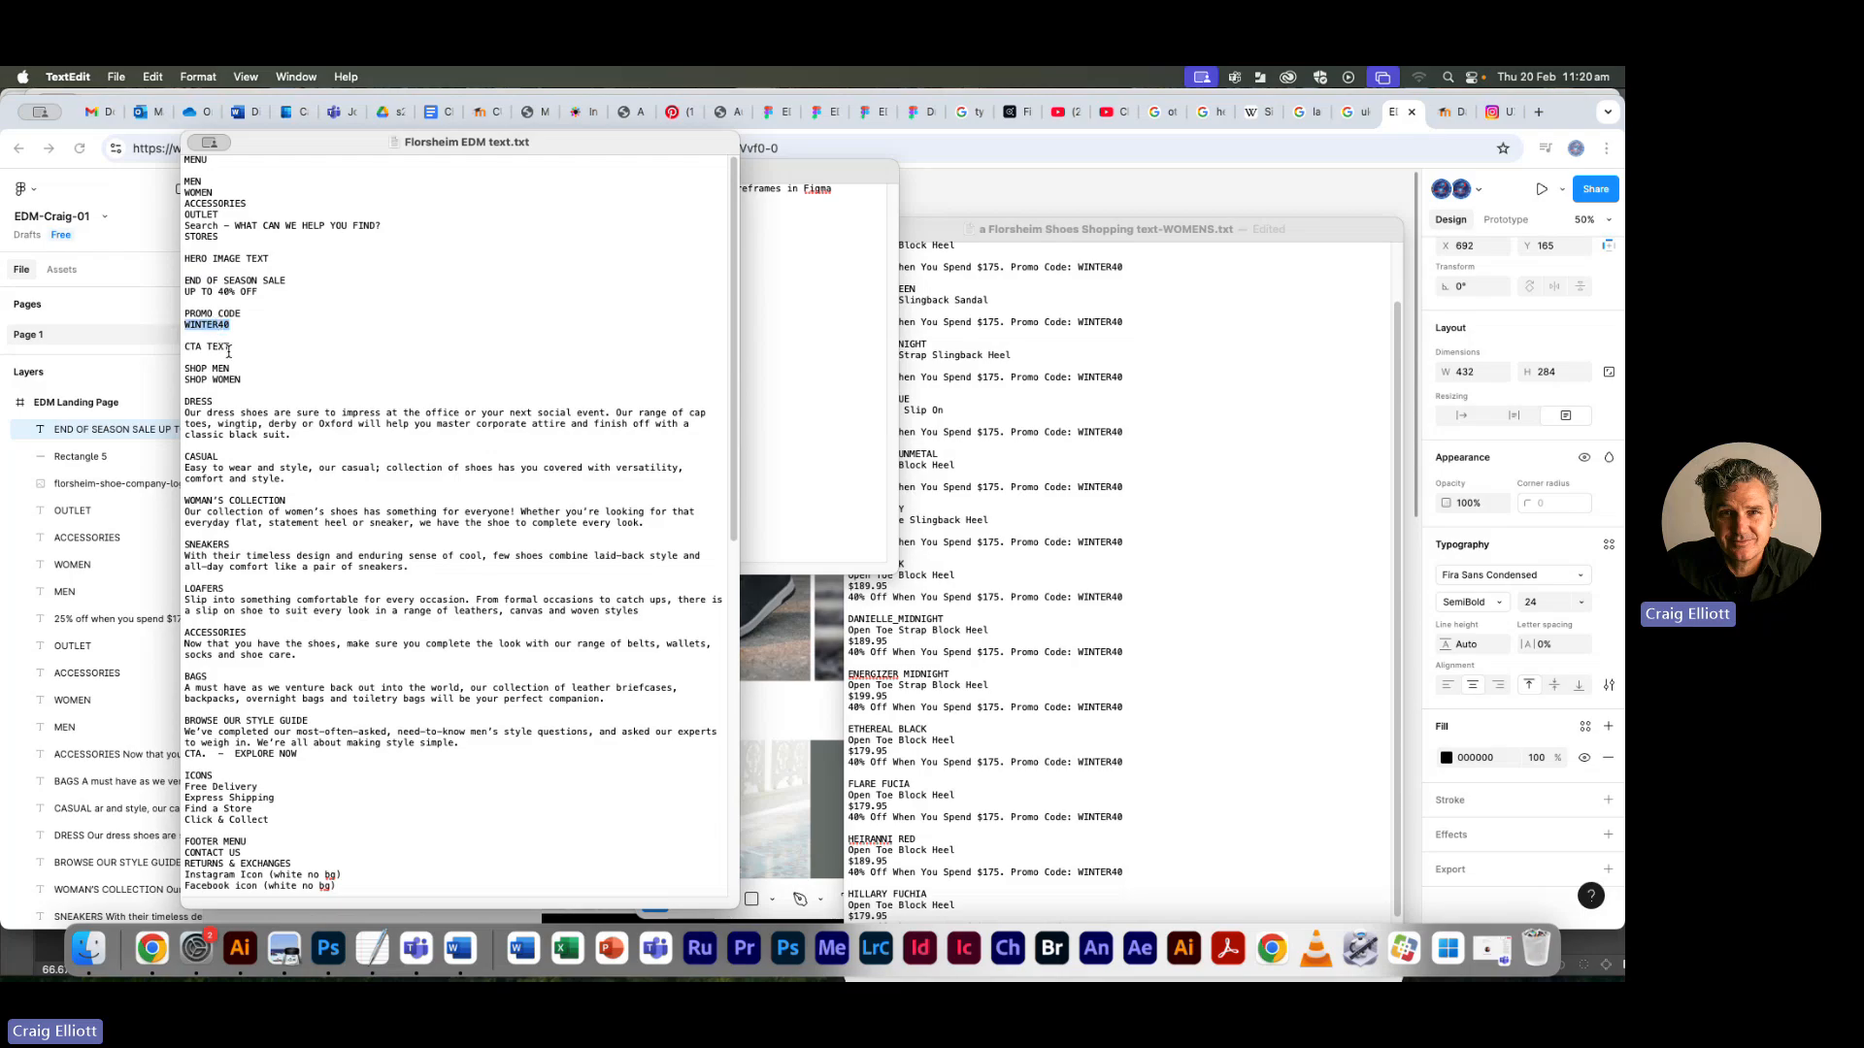
{"action": "left_click", "coordinate": [974, 513]}
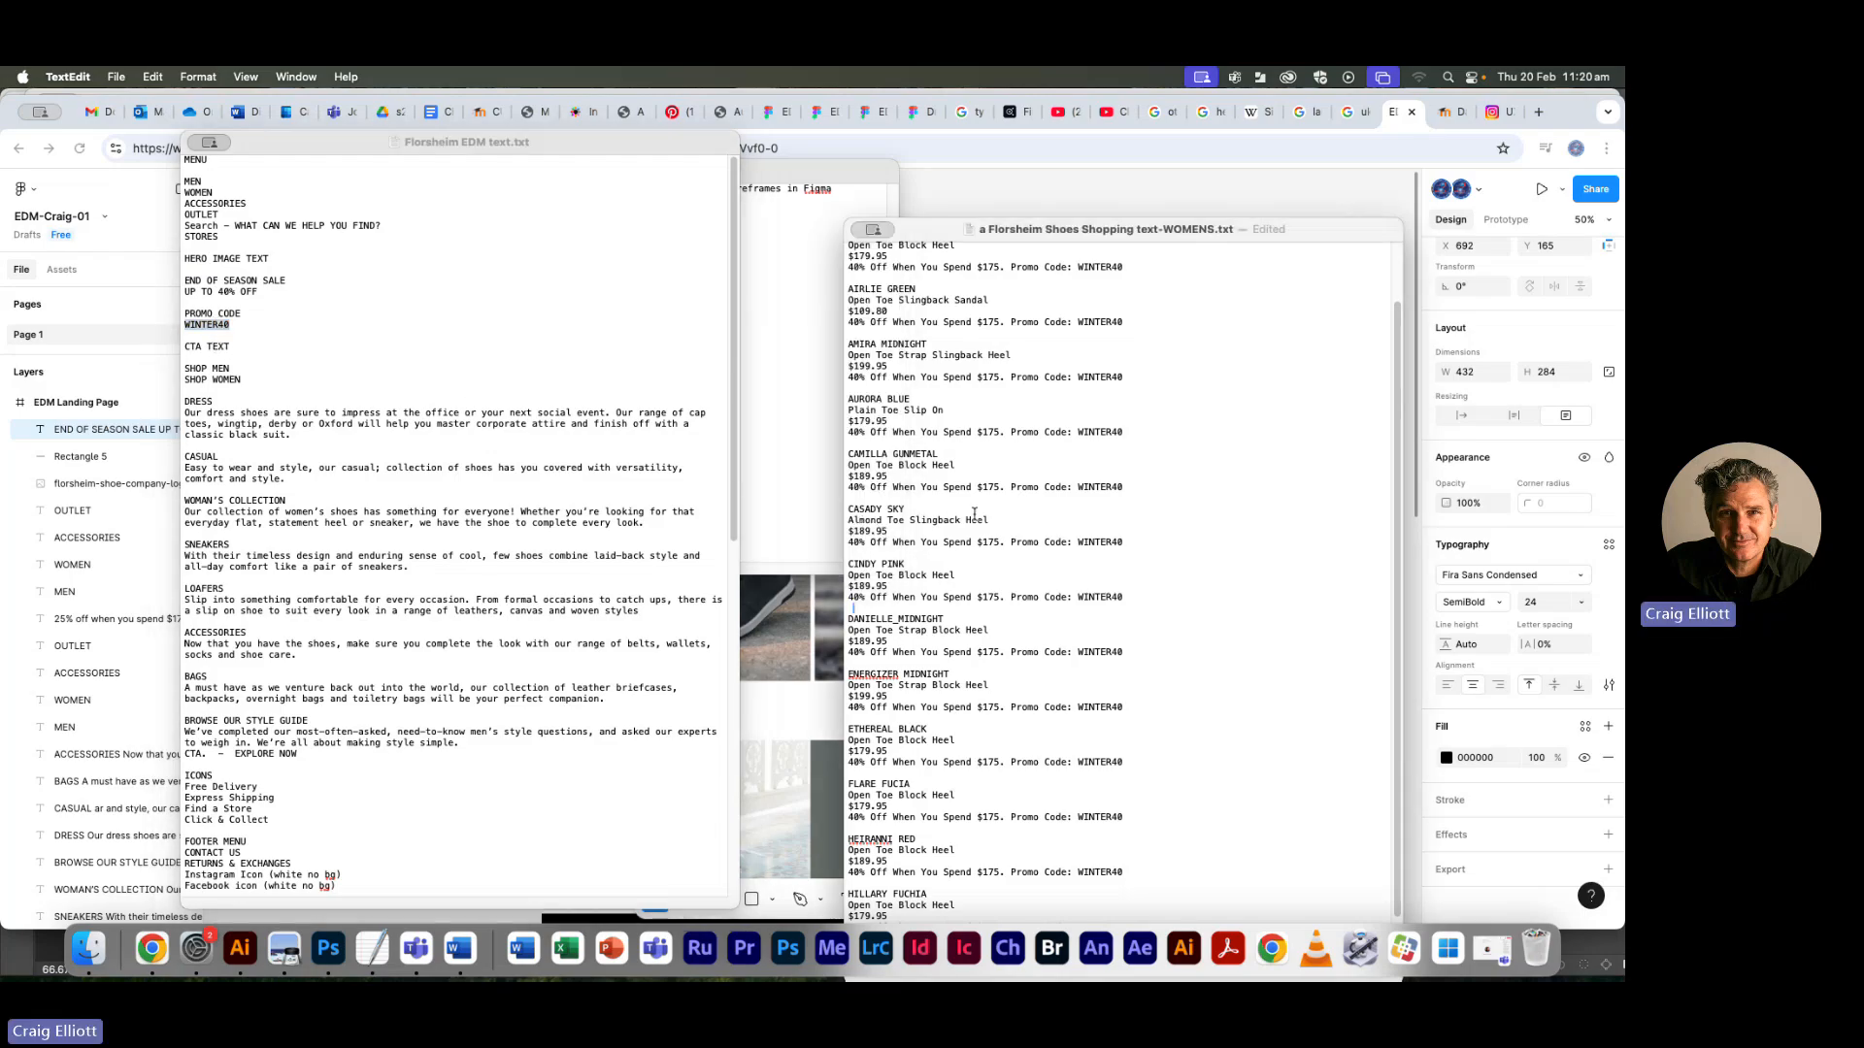
{"action": "scroll", "coordinate": [1002, 370], "scroll_direction": "down", "scroll_amount": 2}
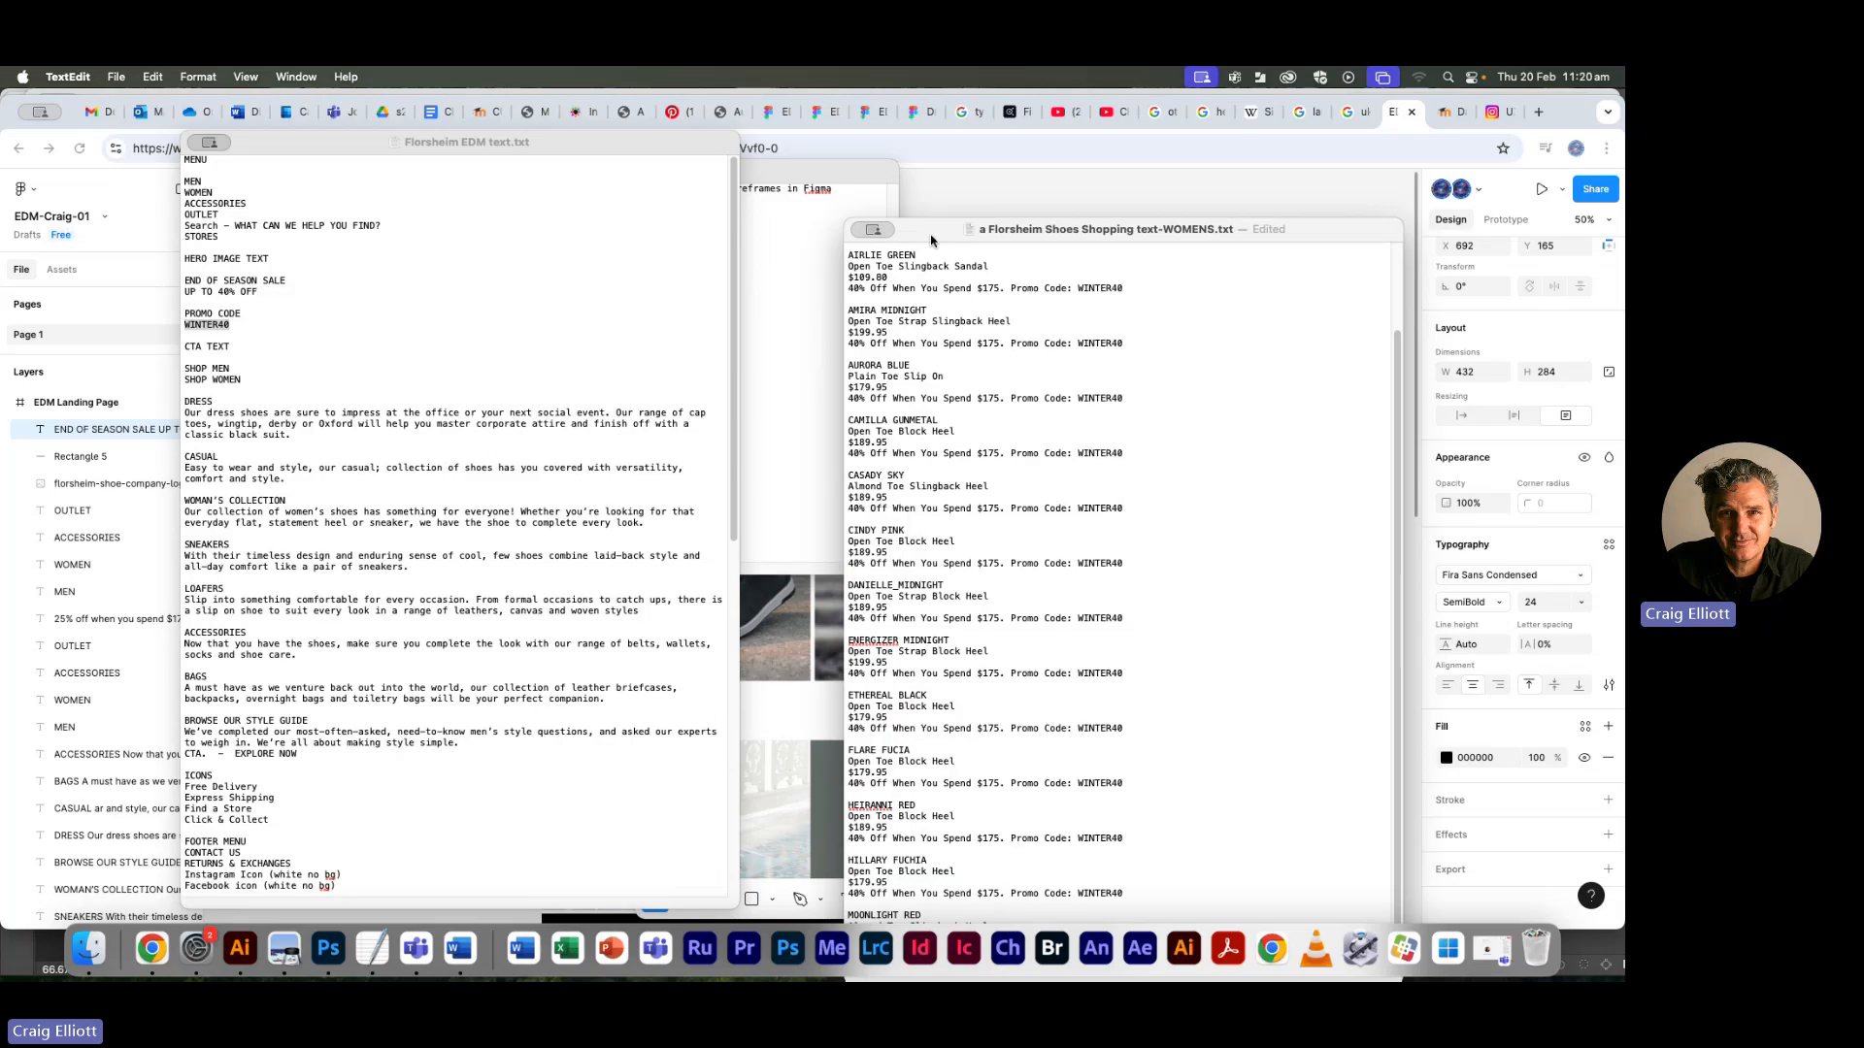
{"action": "left_click_drag", "start_coordinate": [932, 233], "coordinate": [782, 177]}
{"action": "scroll", "coordinate": [846, 411], "scroll_direction": "down", "scroll_amount": 2}
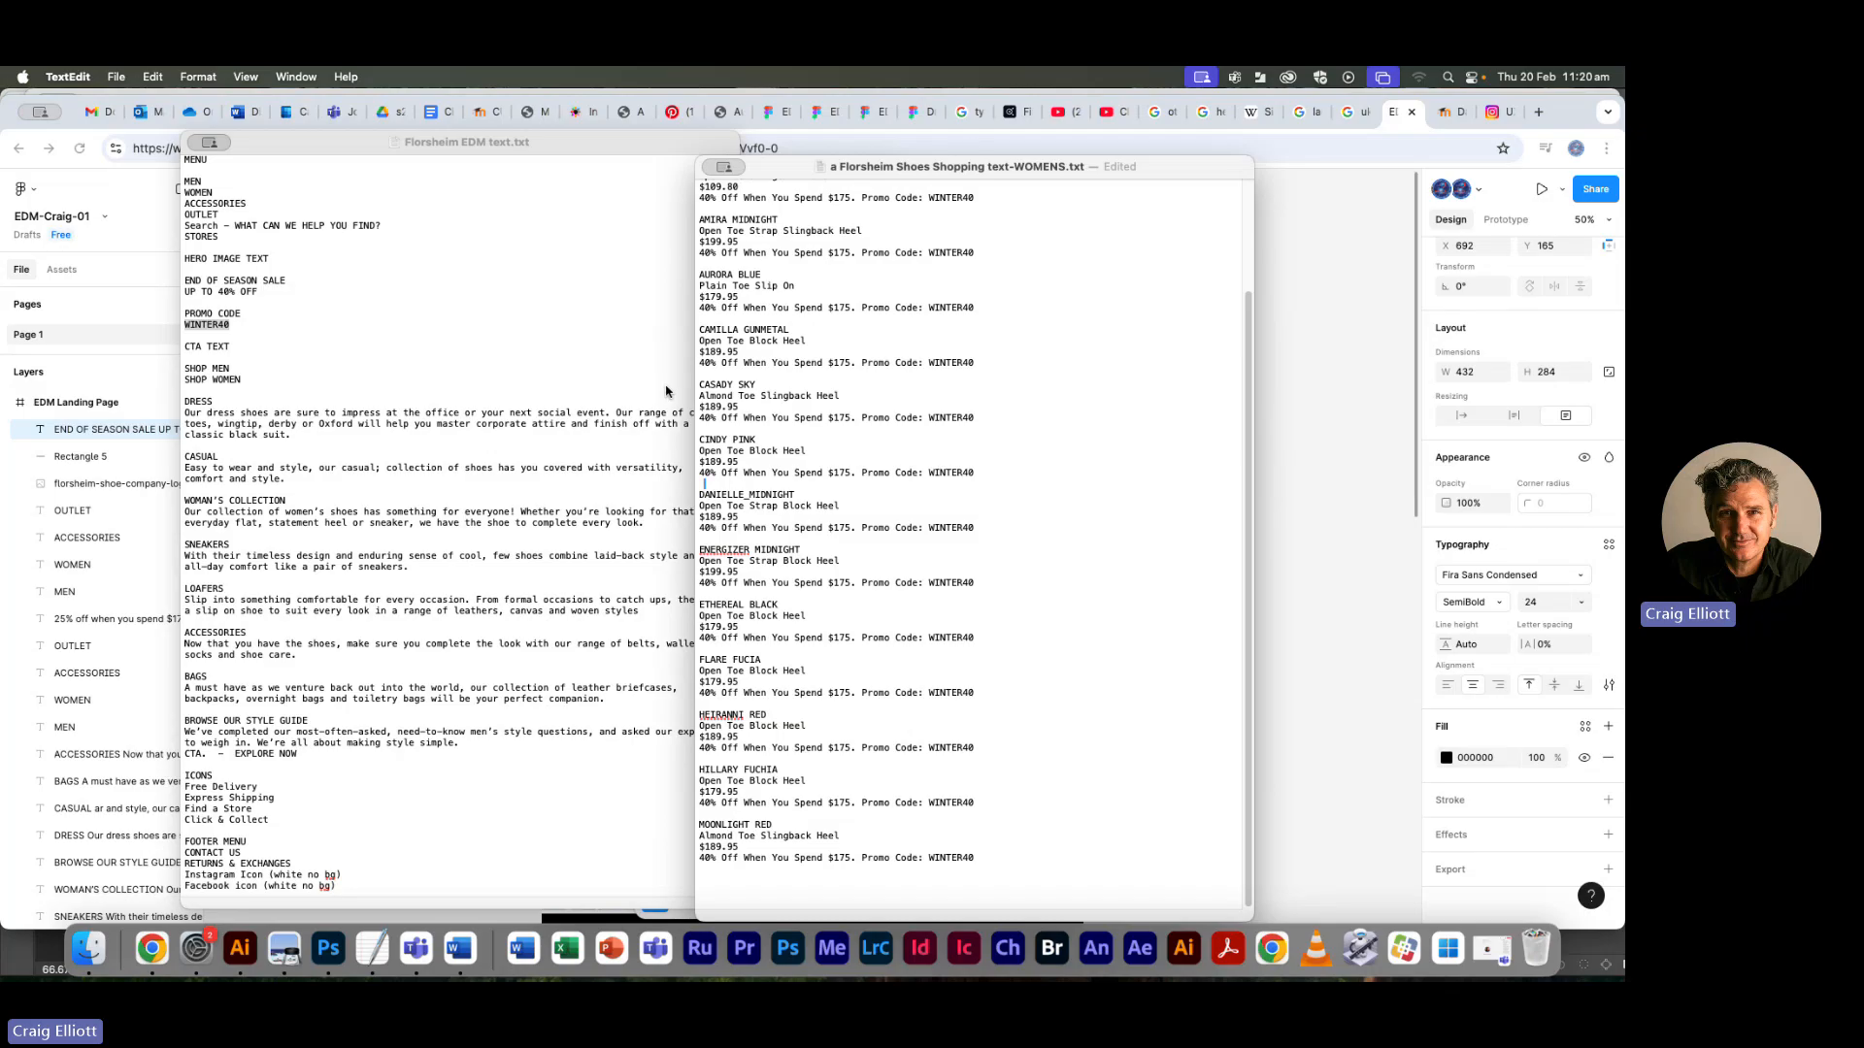
{"action": "key", "text": "super+Tab"}
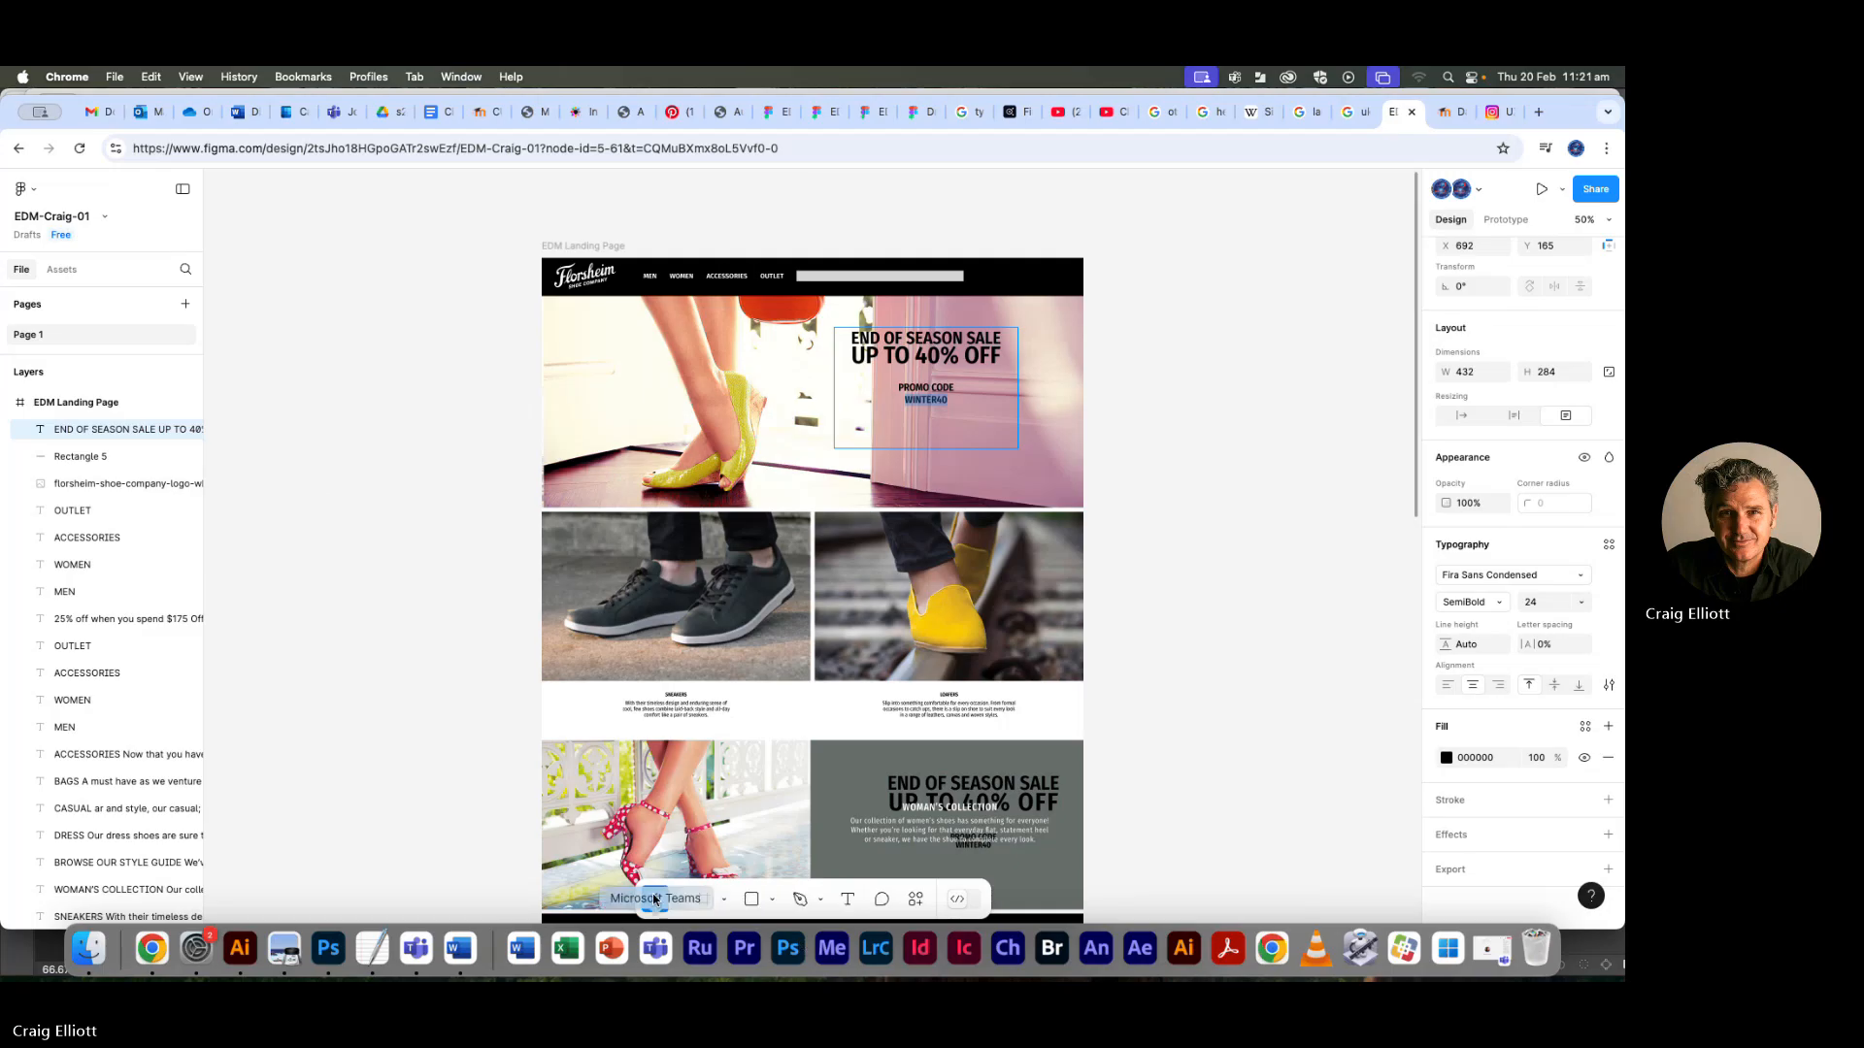
Move the older sale heading from the WOMAN'S COLLECTION panel onto the hero image, to about X 44, Y 233
{"action": "left_click", "coordinate": [901, 777]}
{"action": "left_click_drag", "start_coordinate": [900, 776], "coordinate": [588, 369]}
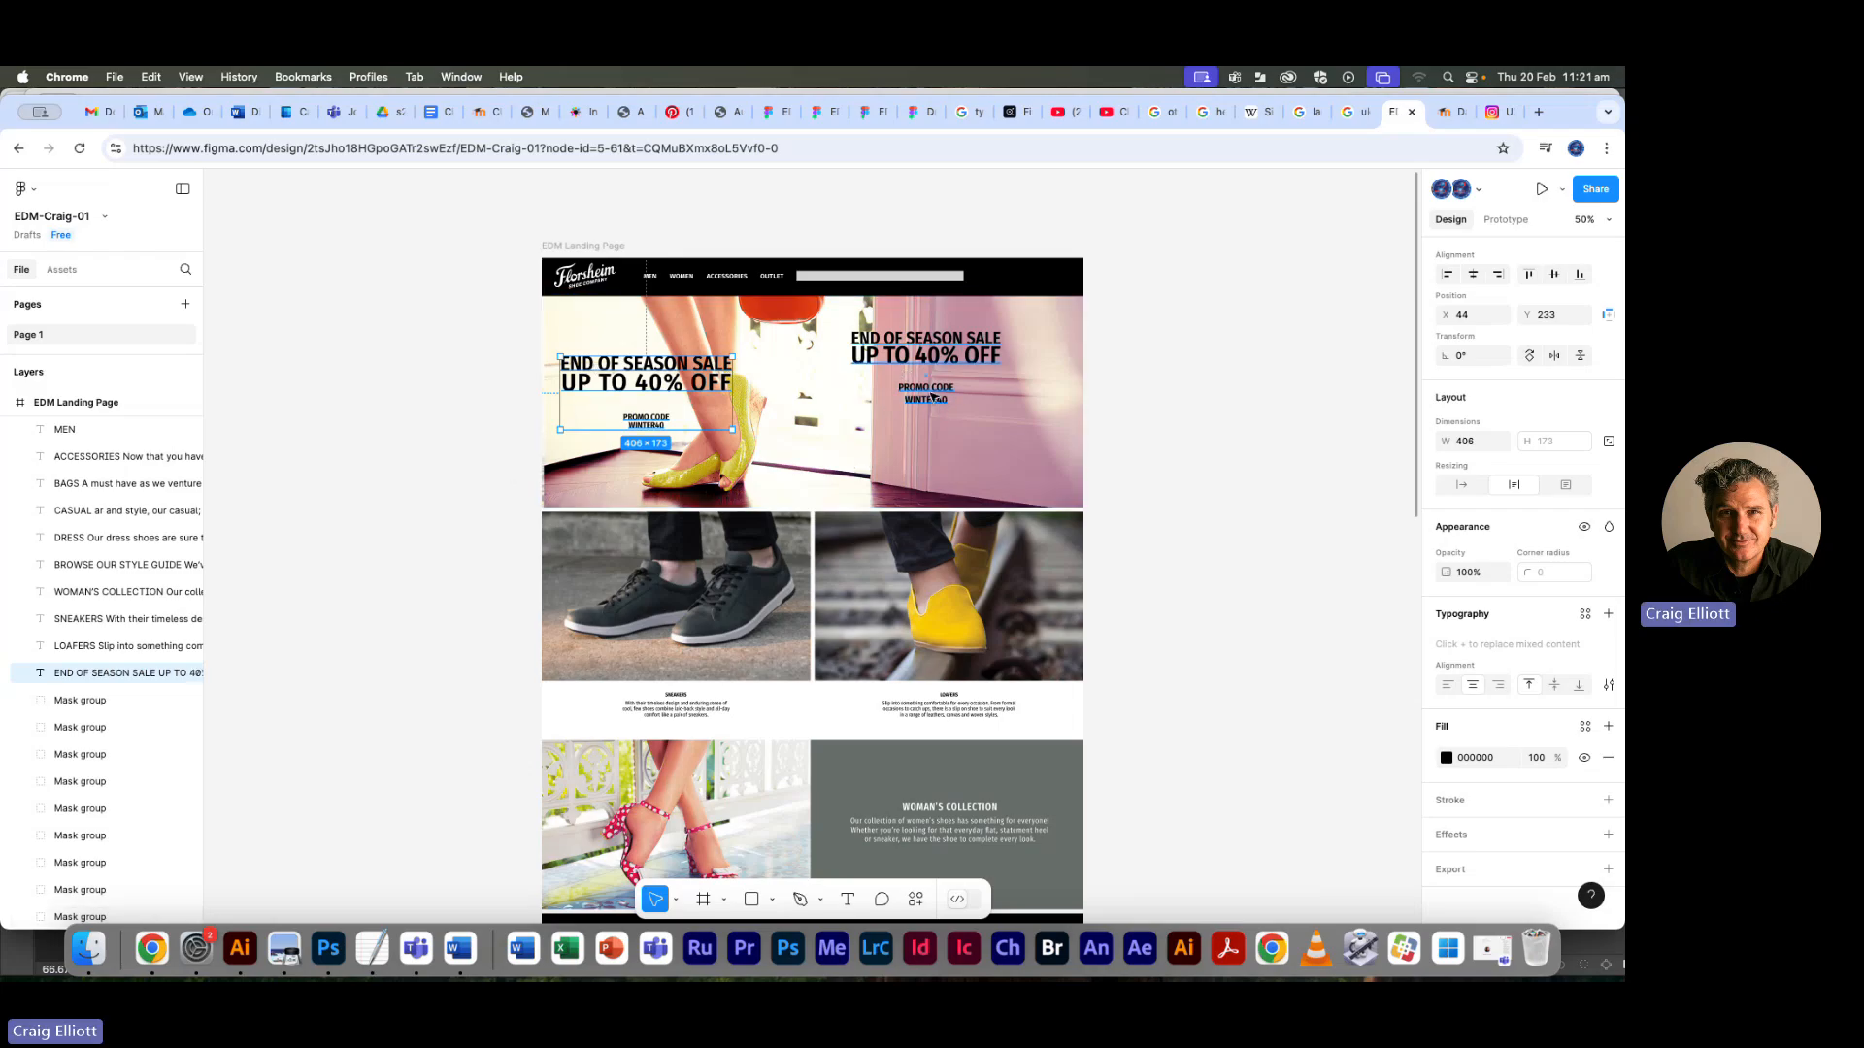
Increase the line height of the PROMO CODE line in the hero text over the pink door to 67
{"action": "left_click", "coordinate": [906, 355]}
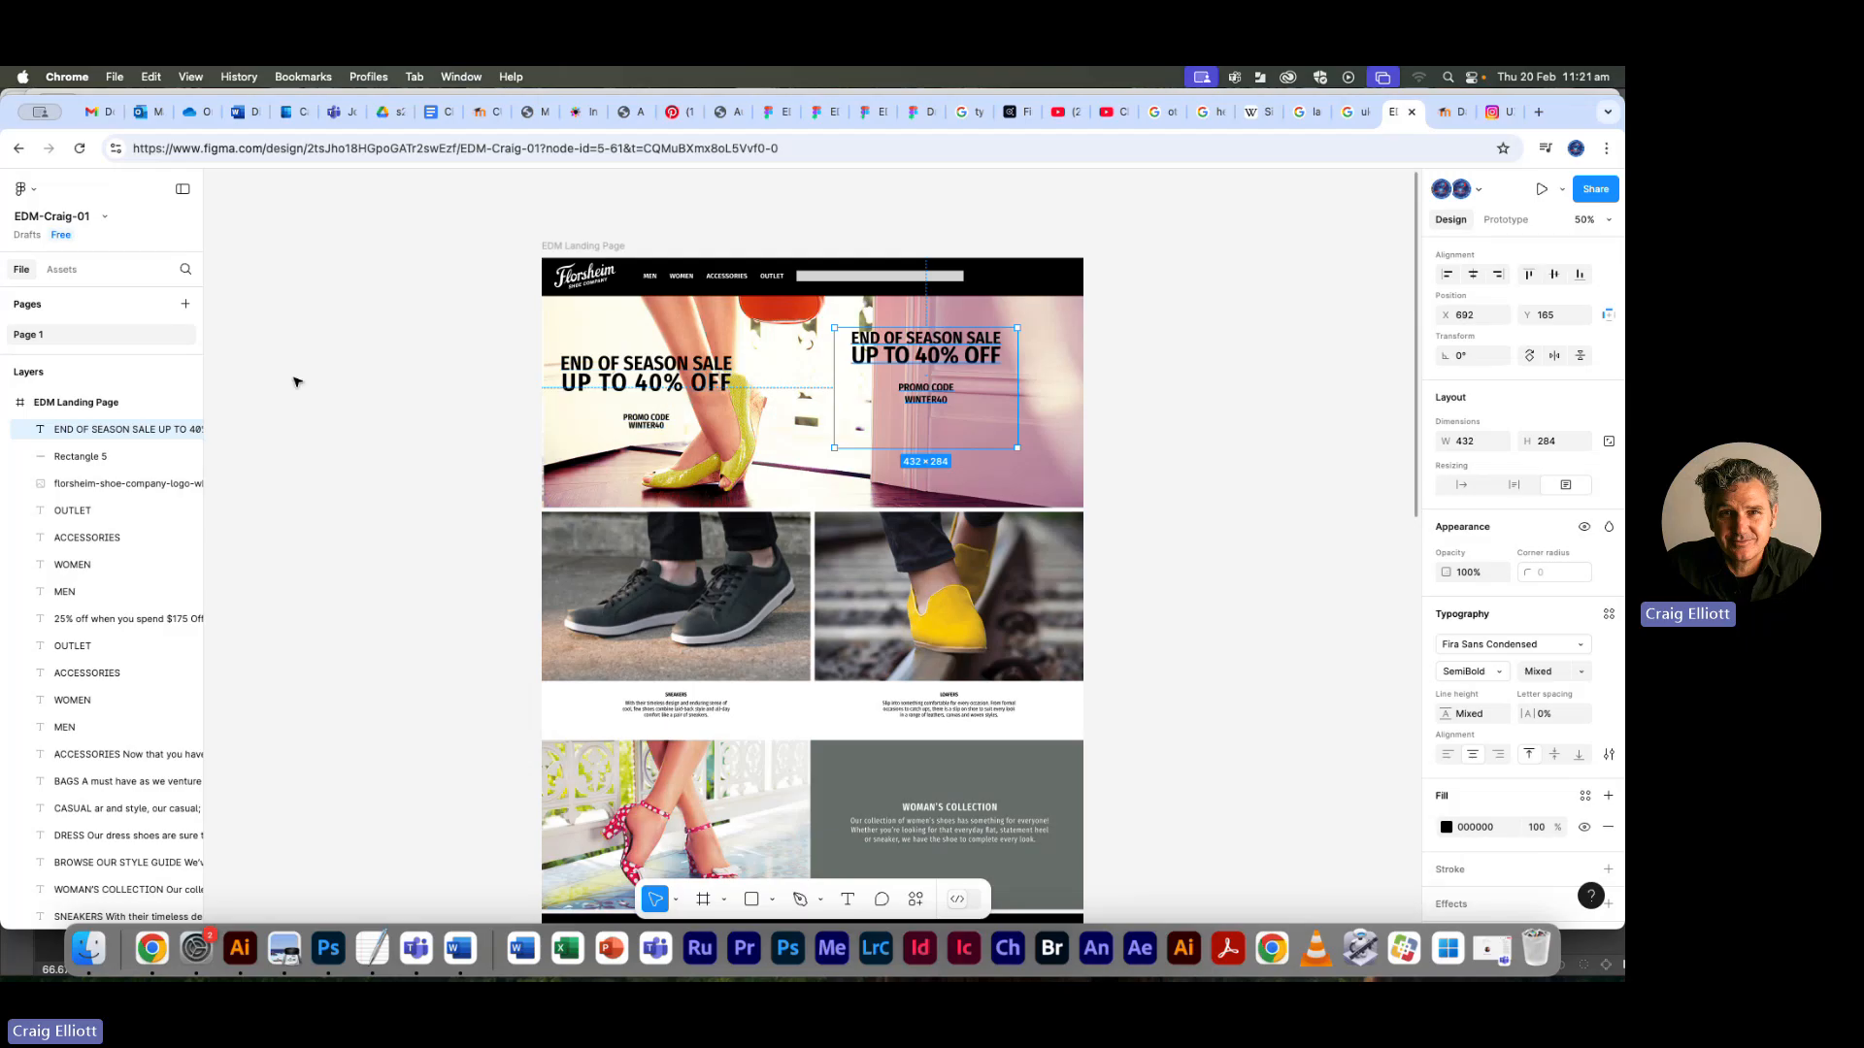
{"action": "left_click", "coordinate": [847, 899]}
{"action": "triple_click", "coordinate": [931, 387]}
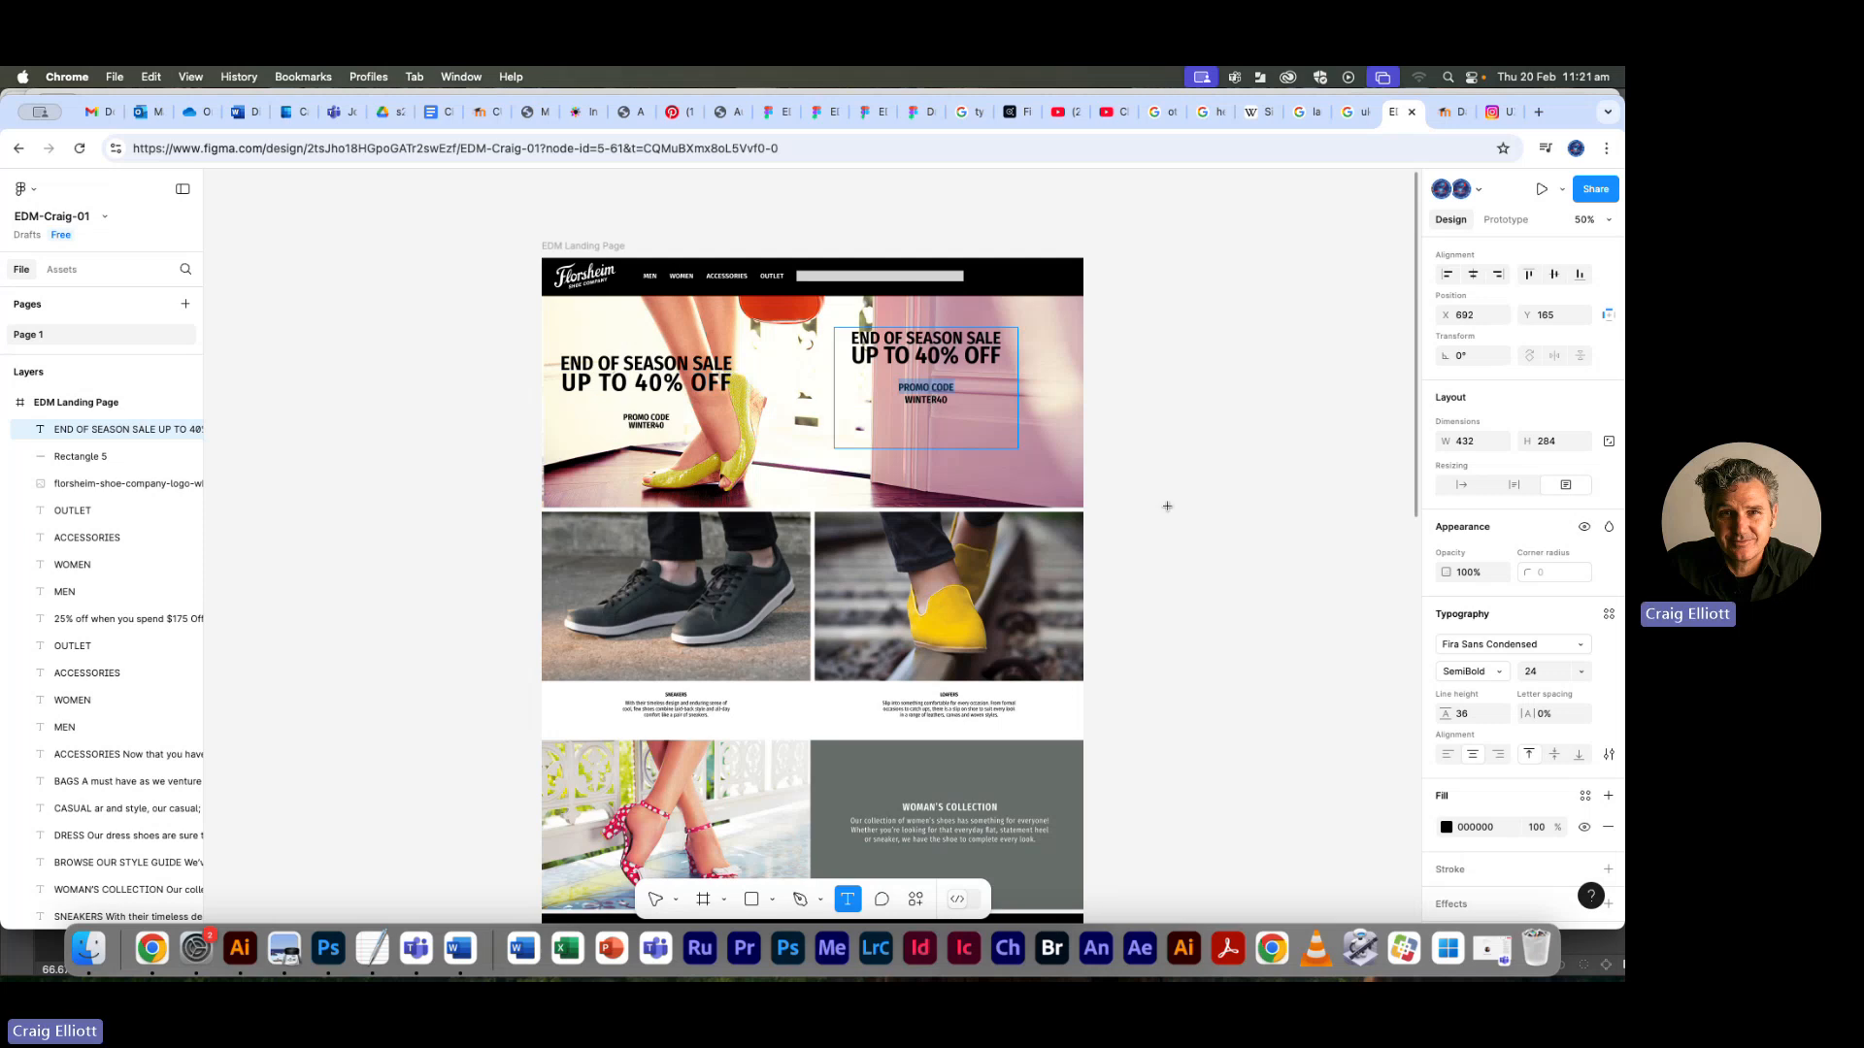
{"action": "left_click", "coordinate": [1464, 714]}
{"action": "key", "text": "Up"}
{"action": "key", "text": "Up"}
{"action": "key", "text": "Up"}
{"action": "key", "text": "Up"}
{"action": "key", "text": "Up"}
{"action": "key", "text": "Up"}
{"action": "key", "text": "Up"}
{"action": "key", "text": "Up"}
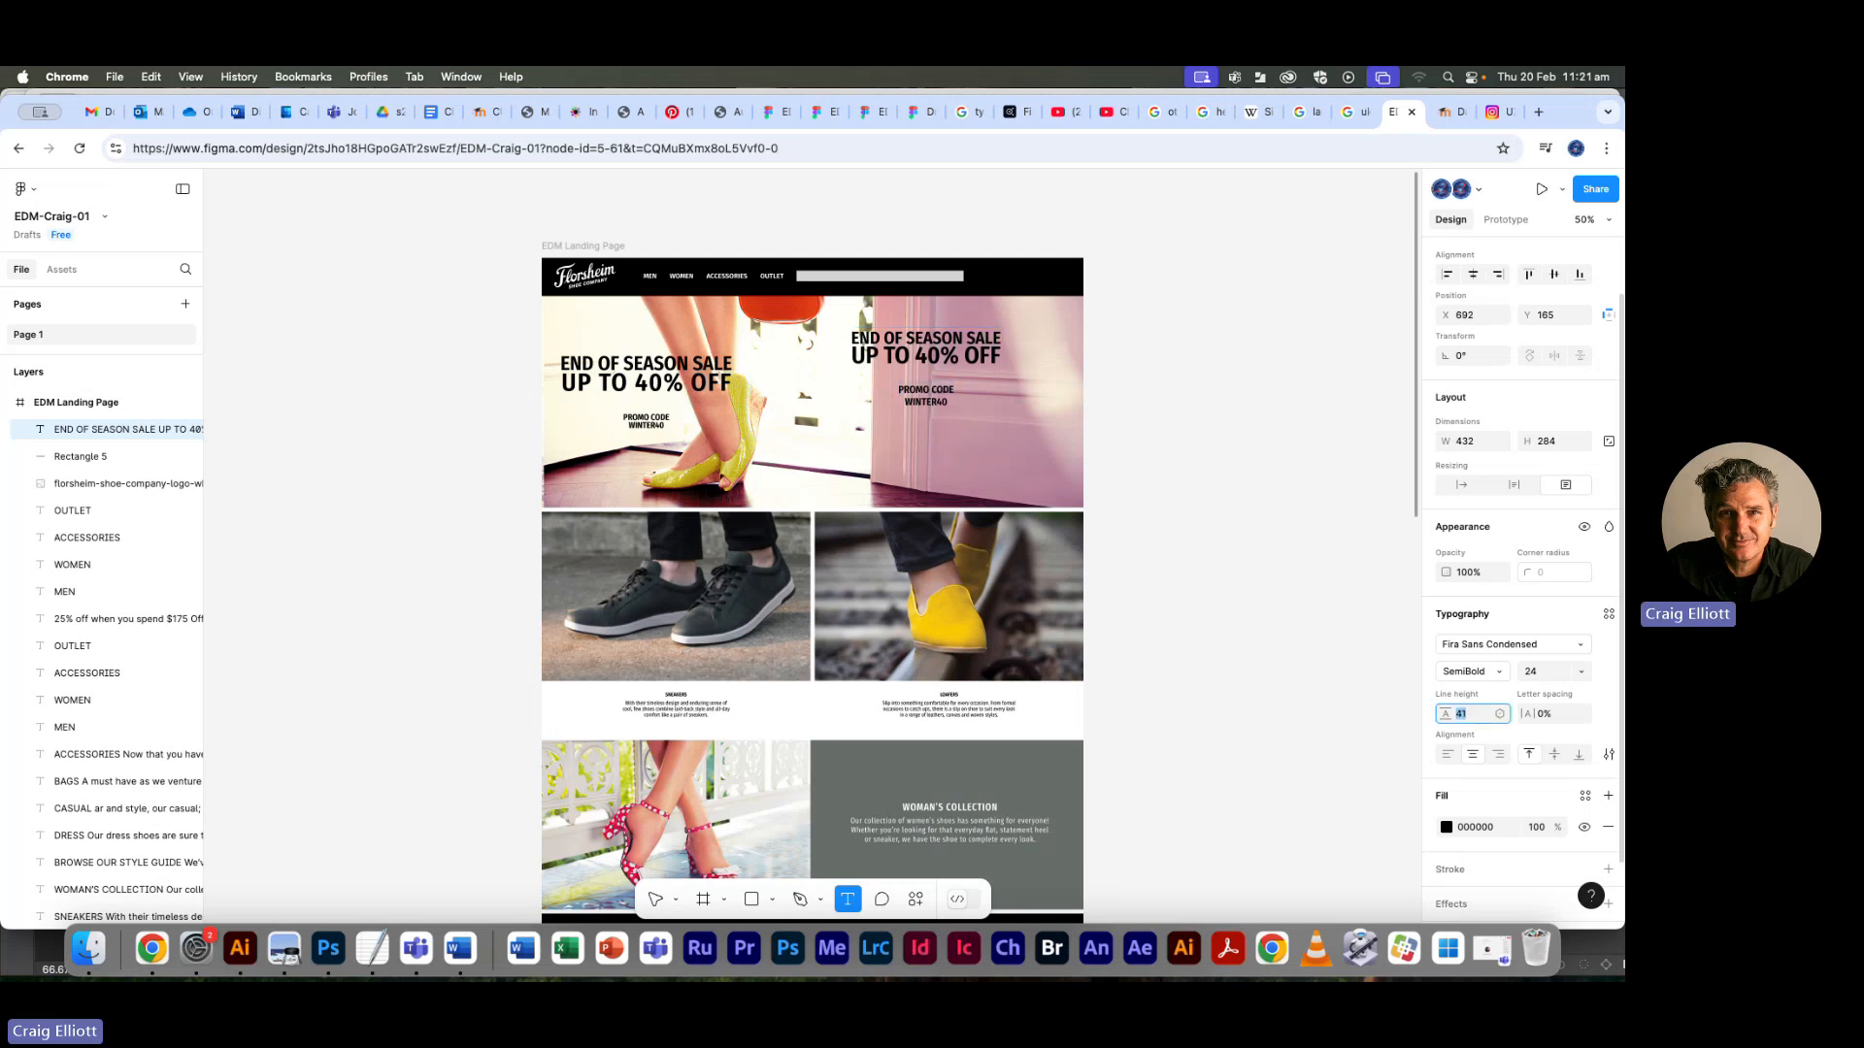
{"action": "key", "text": "Up"}
{"action": "key", "text": "Up"}
{"action": "key", "text": "Up"}
{"action": "key", "text": "Up"}
{"action": "key", "text": "Up"}
{"action": "key", "text": "Up"}
{"action": "key", "text": "Up"}
{"action": "key", "text": "Up"}
{"action": "key", "text": "Up"}
{"action": "key", "text": "Up"}
{"action": "key", "text": "Up"}
{"action": "key", "text": "Up"}
{"action": "key", "text": "Up"}
{"action": "key", "text": "Up"}
{"action": "key", "text": "Up"}
{"action": "key", "text": "Up"}
{"action": "key", "text": "Up"}
{"action": "key", "text": "Up"}
{"action": "key", "text": "Up"}
{"action": "key", "text": "Up"}
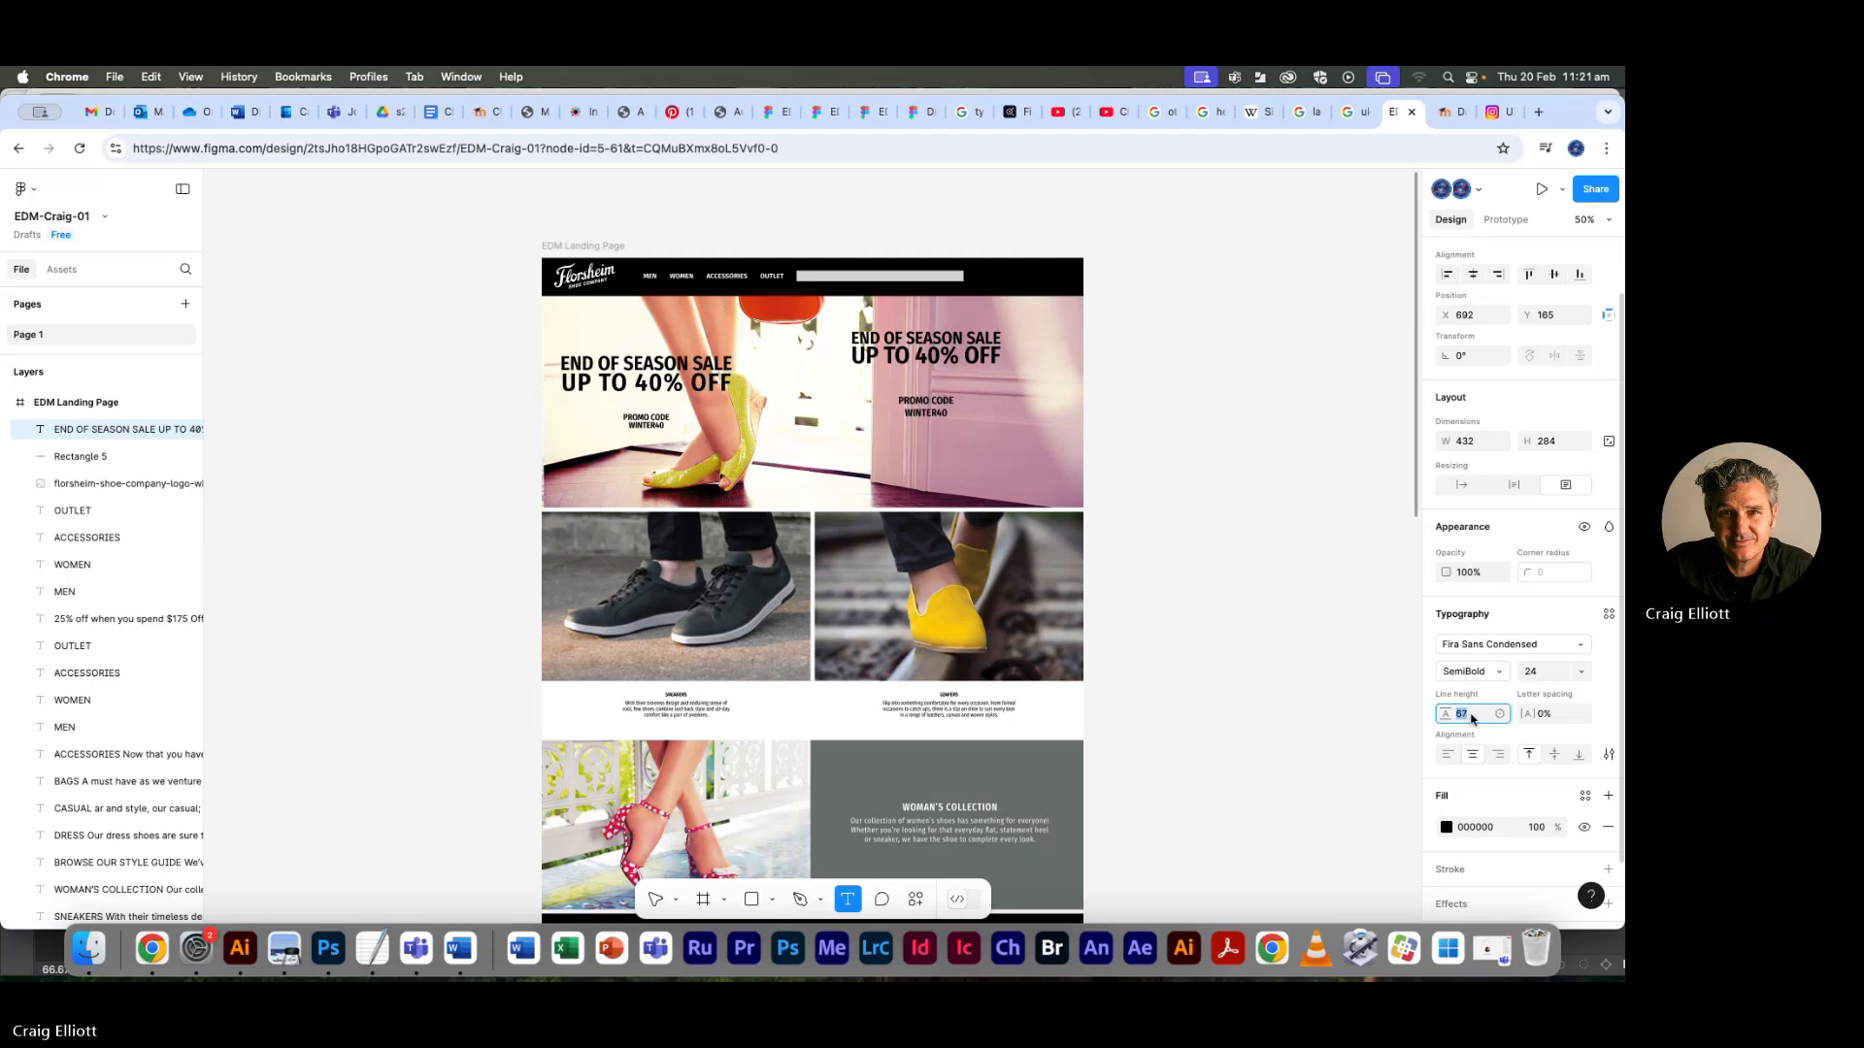
Set the font size of the PROMO CODE and WINTER40 lines to 21
{"action": "left_click_drag", "start_coordinate": [899, 396], "coordinate": [956, 417]}
{"action": "left_click", "coordinate": [1533, 671]}
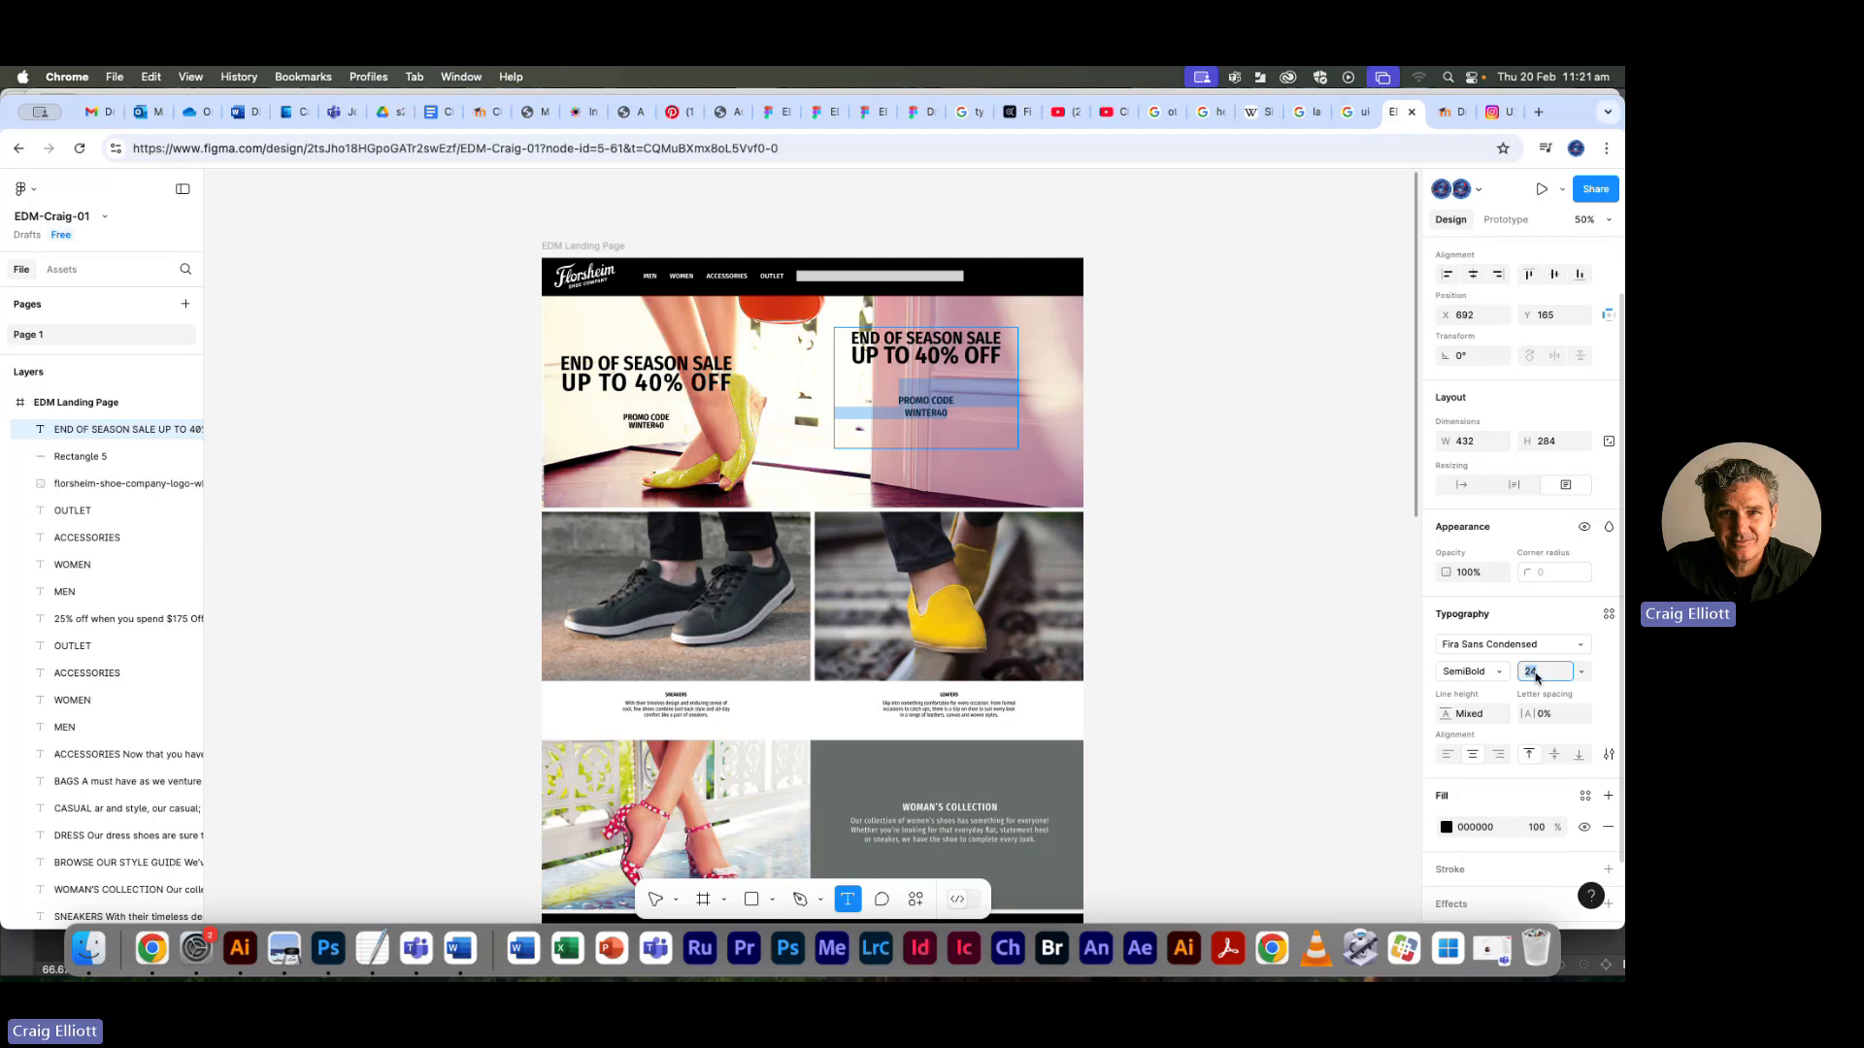
{"action": "key", "text": "Down"}
{"action": "key", "text": "Down"}
{"action": "key", "text": "Down"}
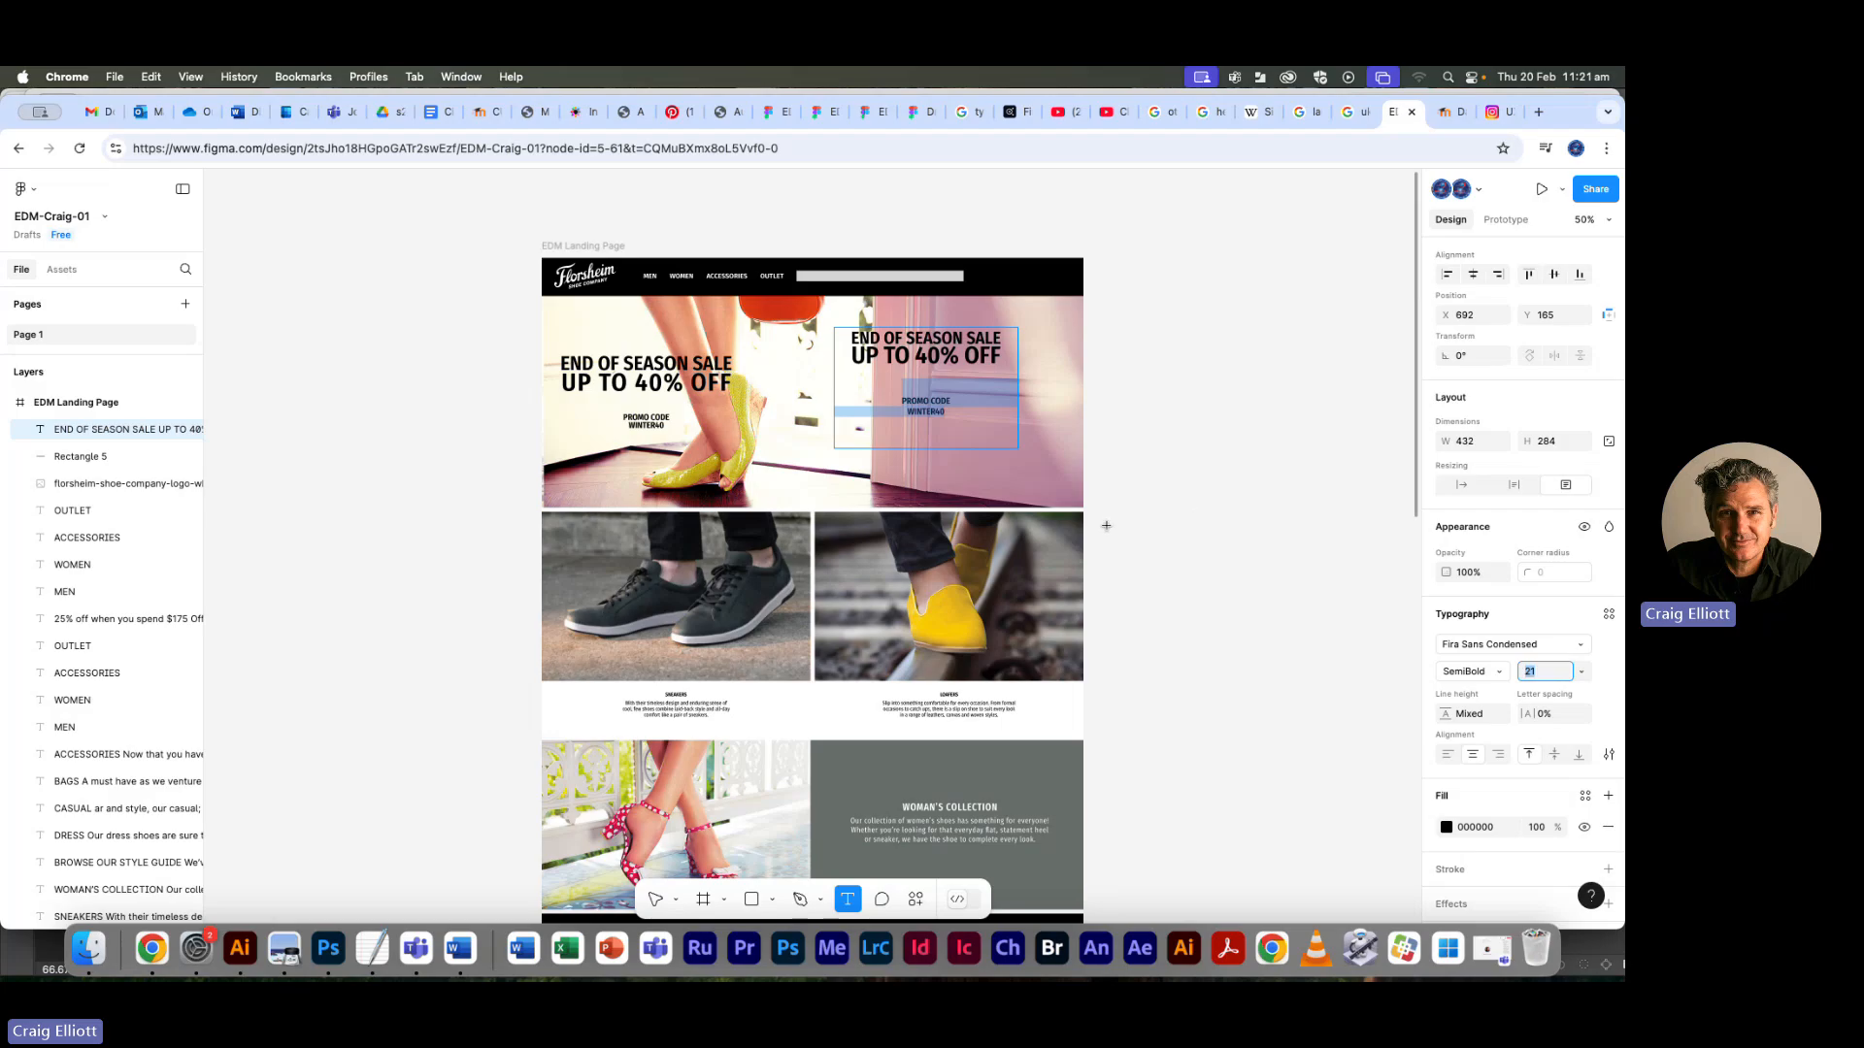
{"action": "left_click", "coordinate": [1473, 754]}
{"action": "key", "text": "Escape"}
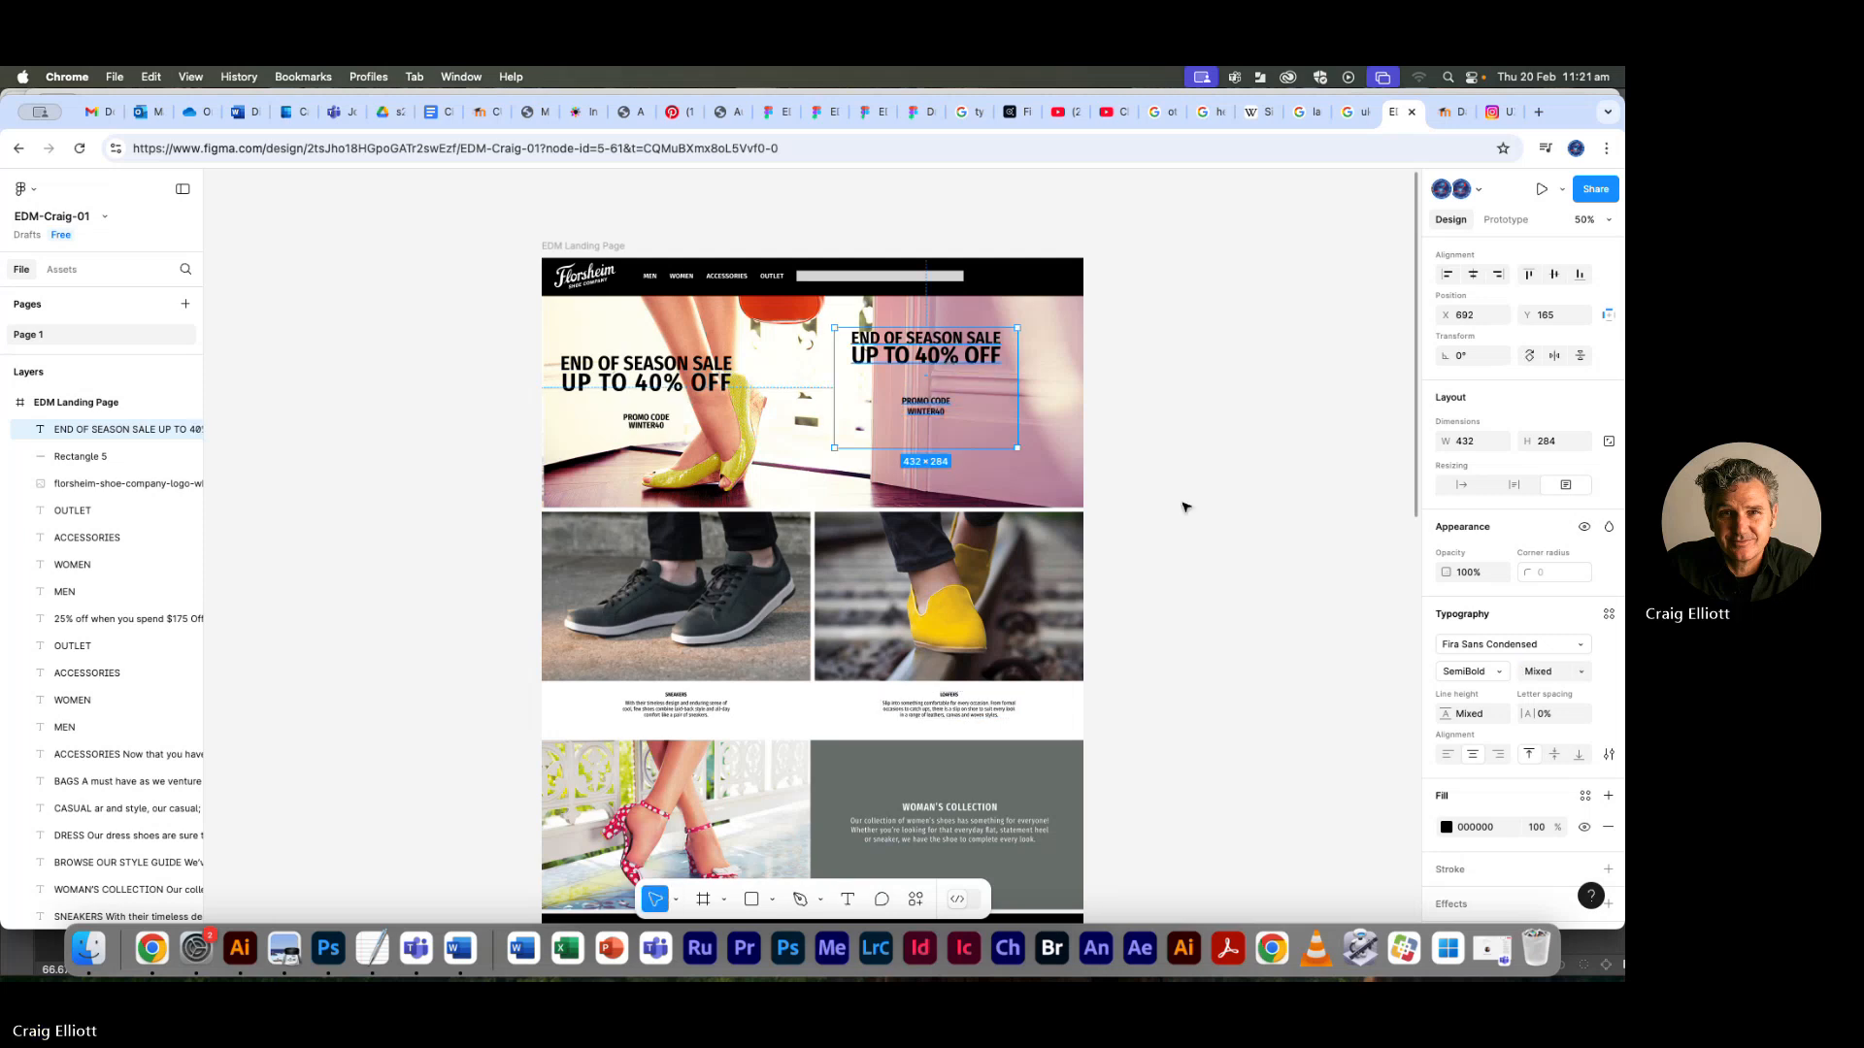
Try bottom and middle vertical alignment on the hero text box, and restore its top alignment
{"action": "left_click", "coordinate": [1578, 757]}
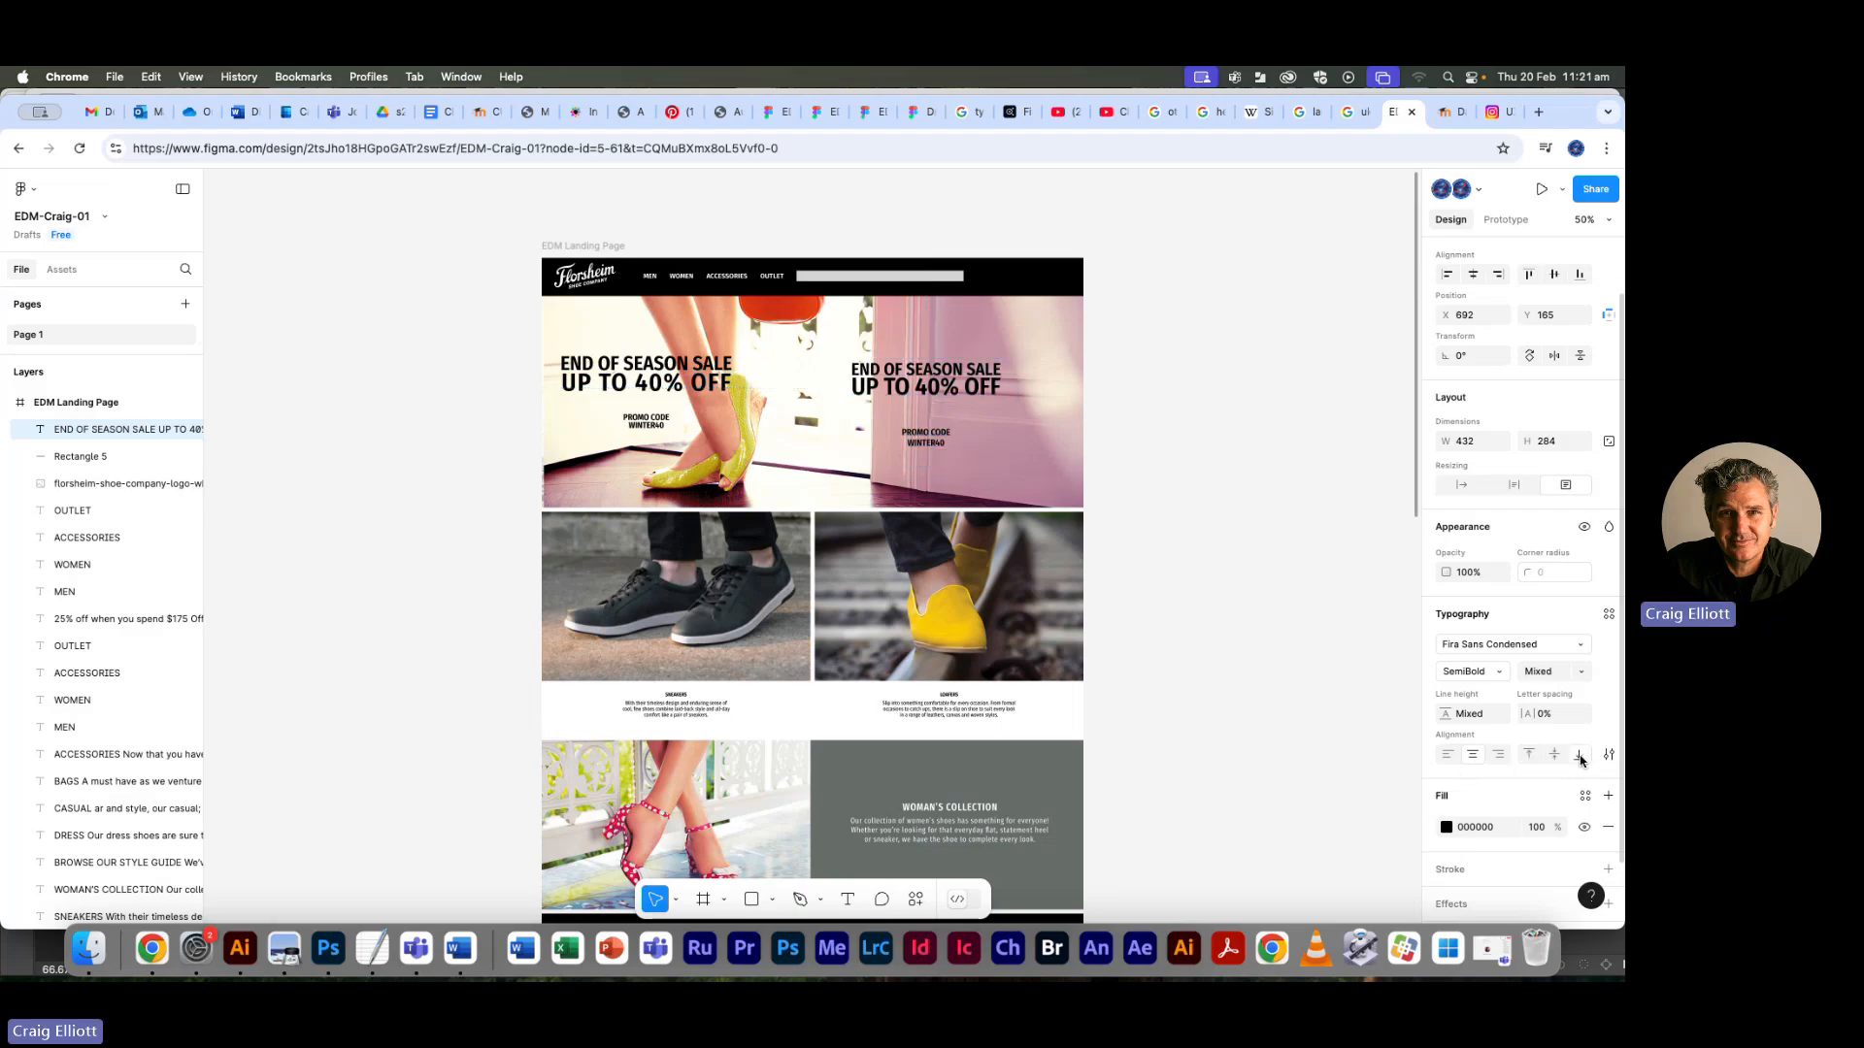
{"action": "left_click", "coordinate": [1548, 758]}
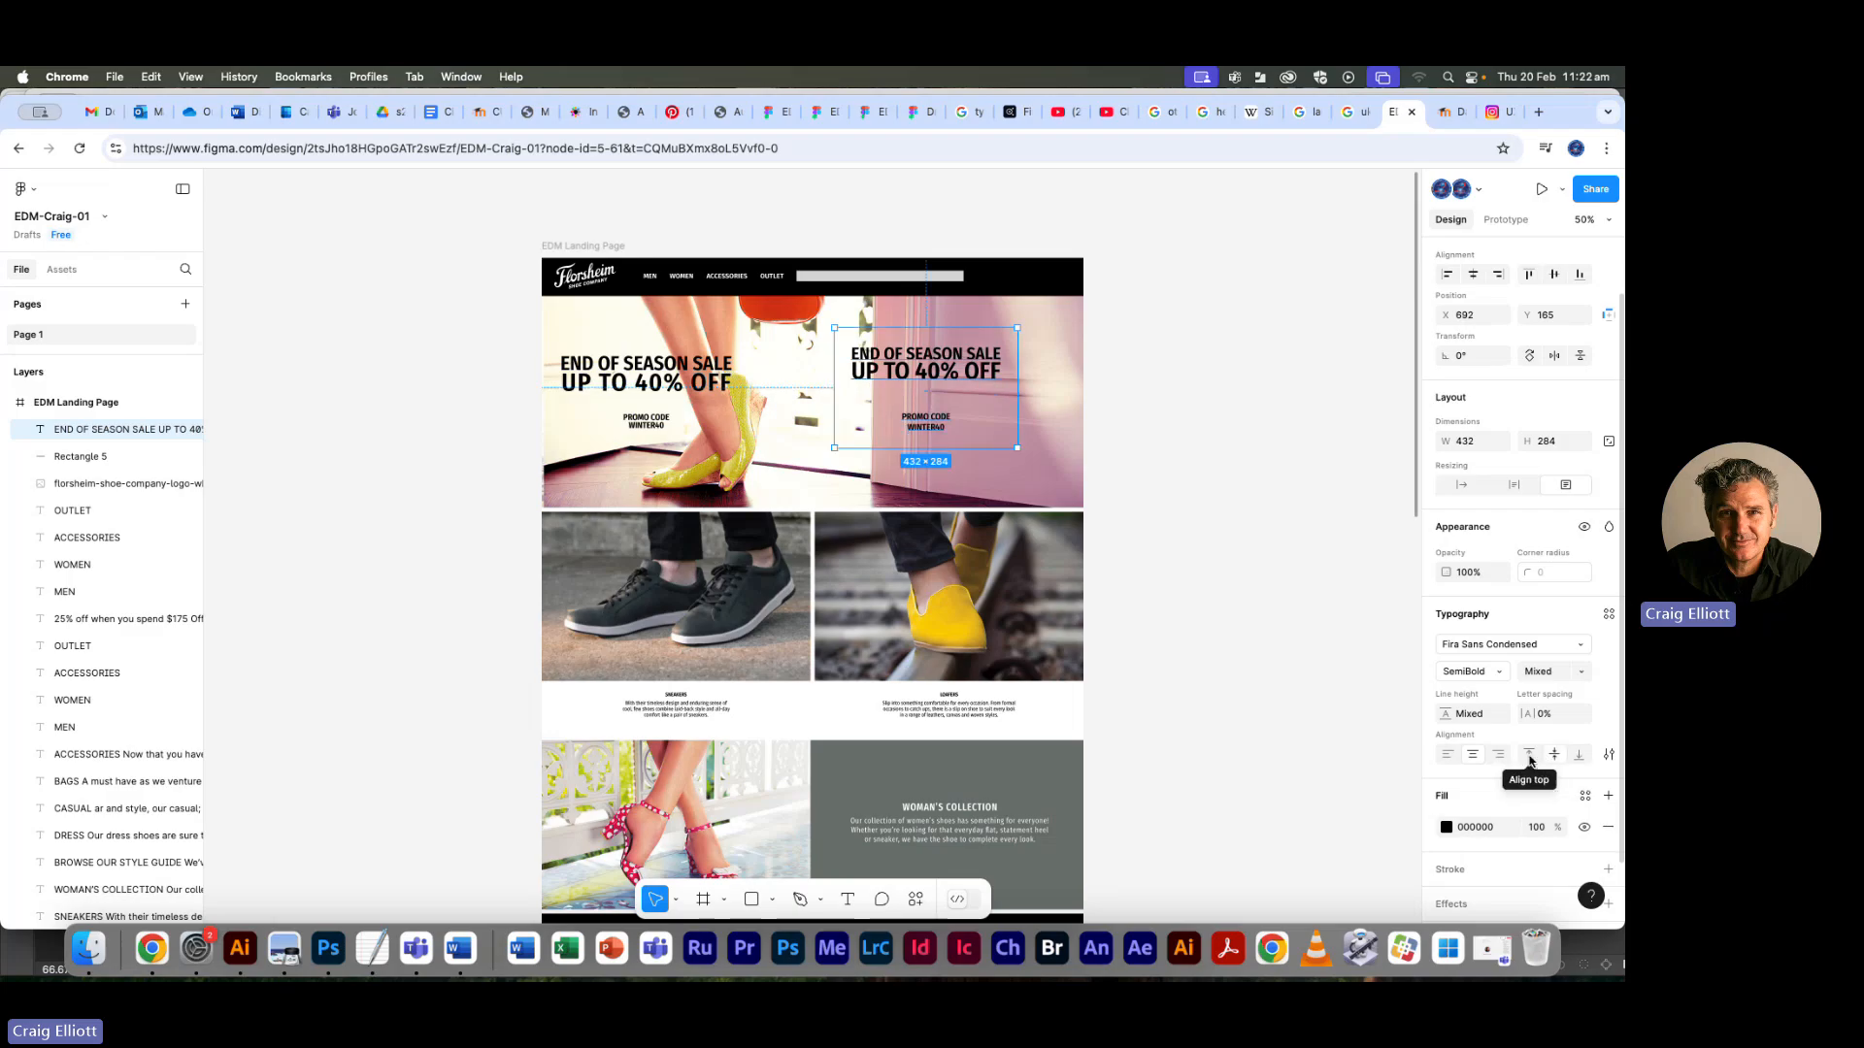
{"action": "left_click", "coordinate": [1528, 757]}
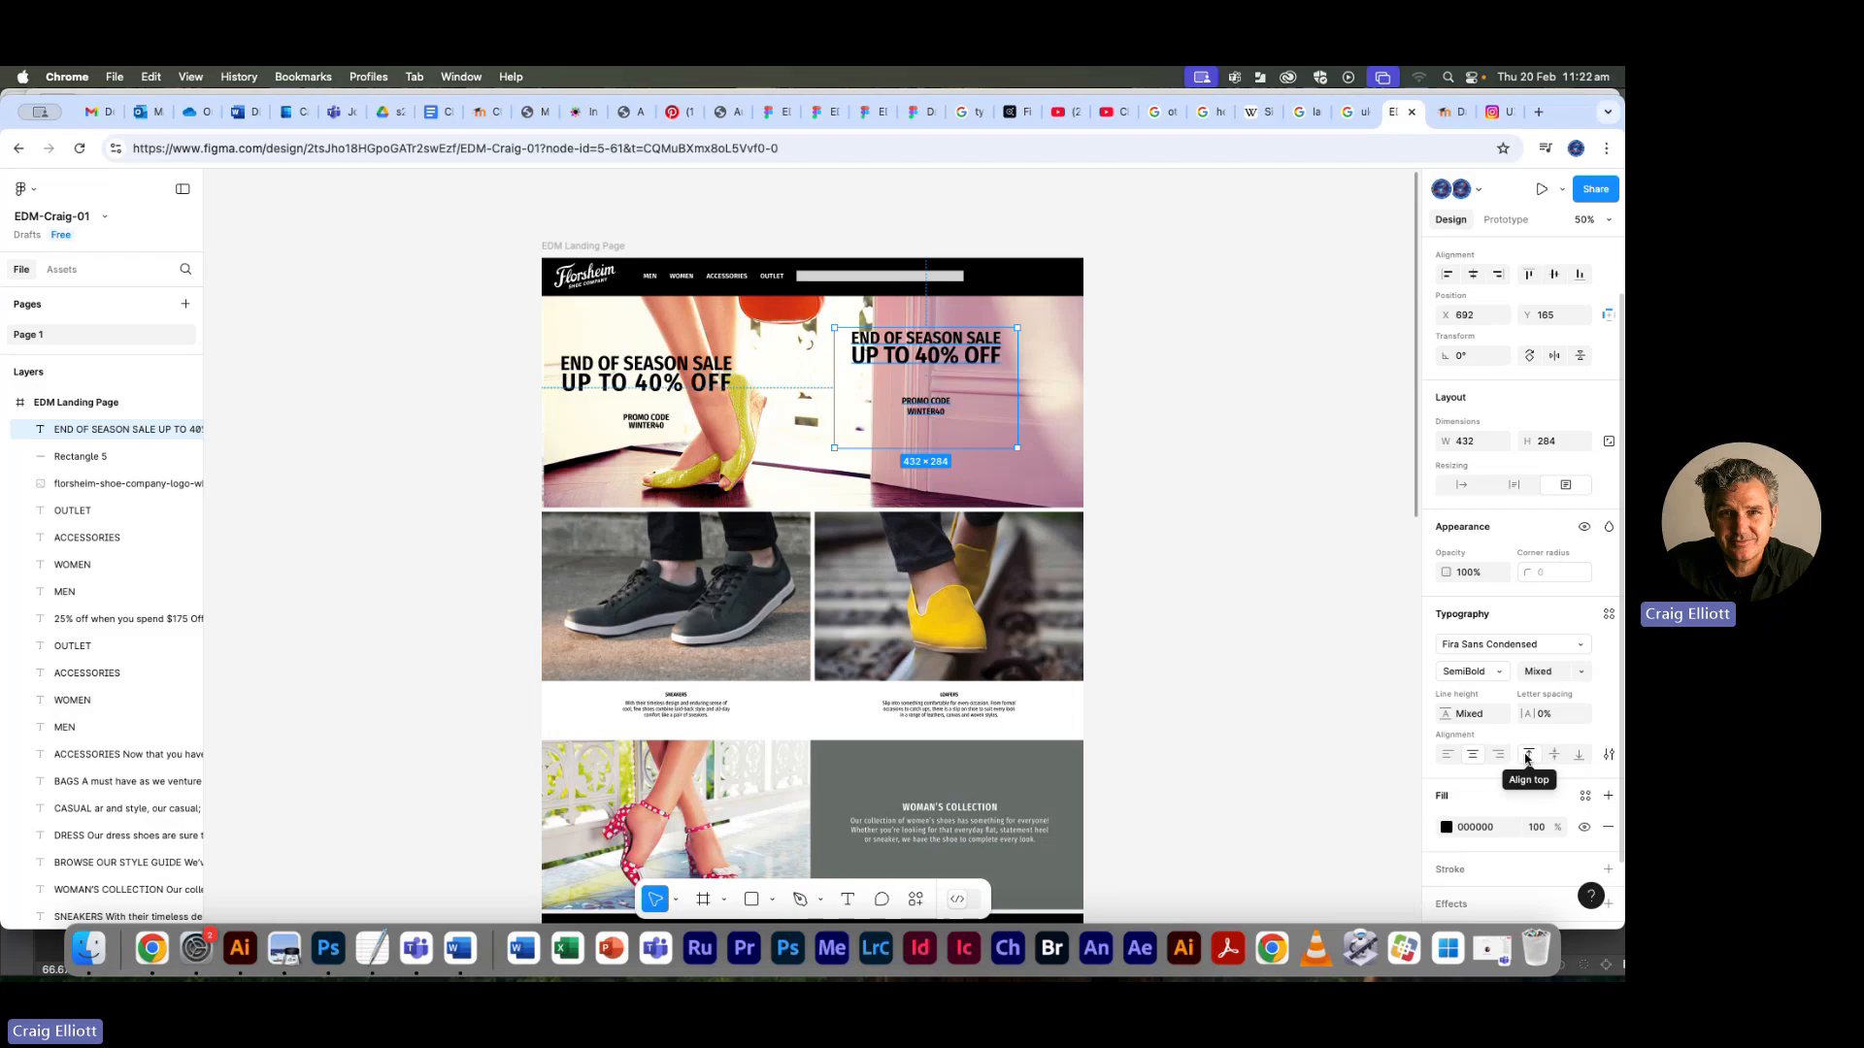
{"action": "left_click", "coordinate": [1246, 700]}
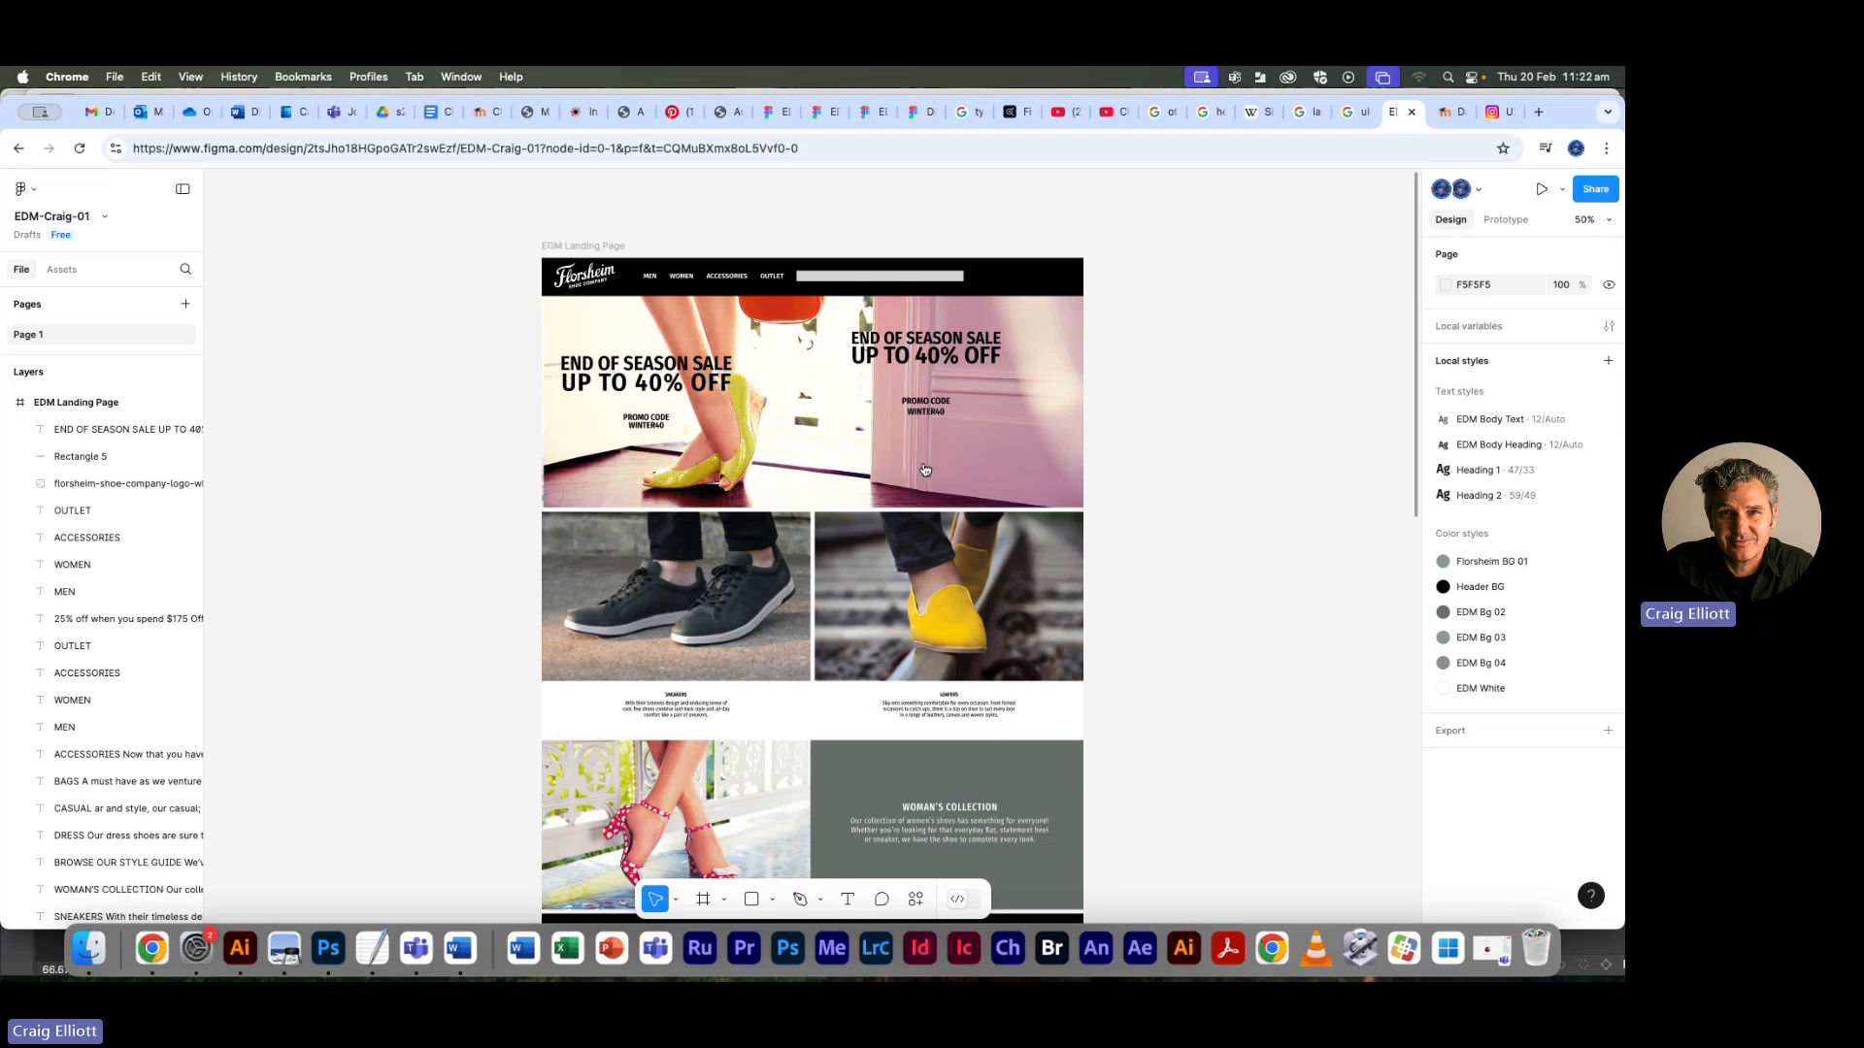
Switch to Preview and examine the hero promo text and SHOP MEN / SHOP WOMEN buttons in the EDM template reference PDF
{"action": "key", "text": "super+Tab"}
{"action": "left_click", "coordinate": [812, 524]}
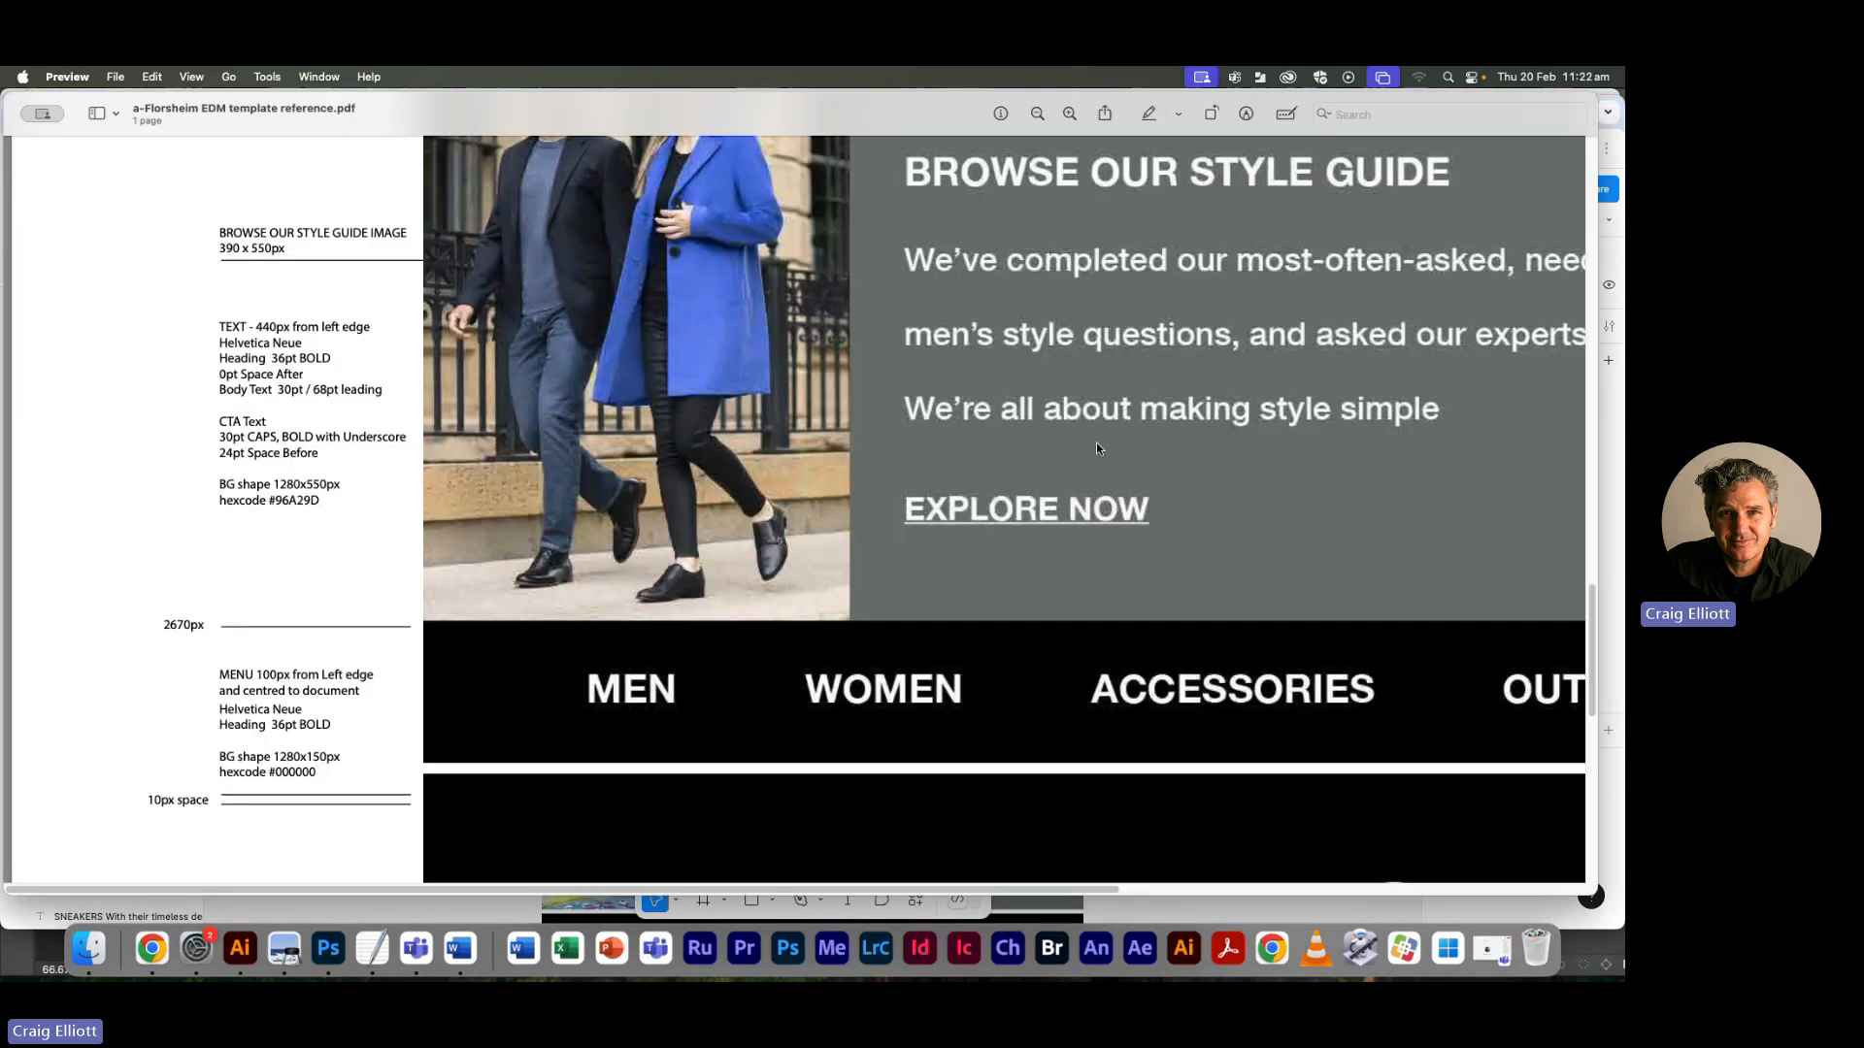
{"action": "scroll", "coordinate": [1097, 458], "scroll_direction": "up", "scroll_amount": 5}
{"action": "scroll", "coordinate": [1097, 458], "scroll_direction": "up", "scroll_amount": 15}
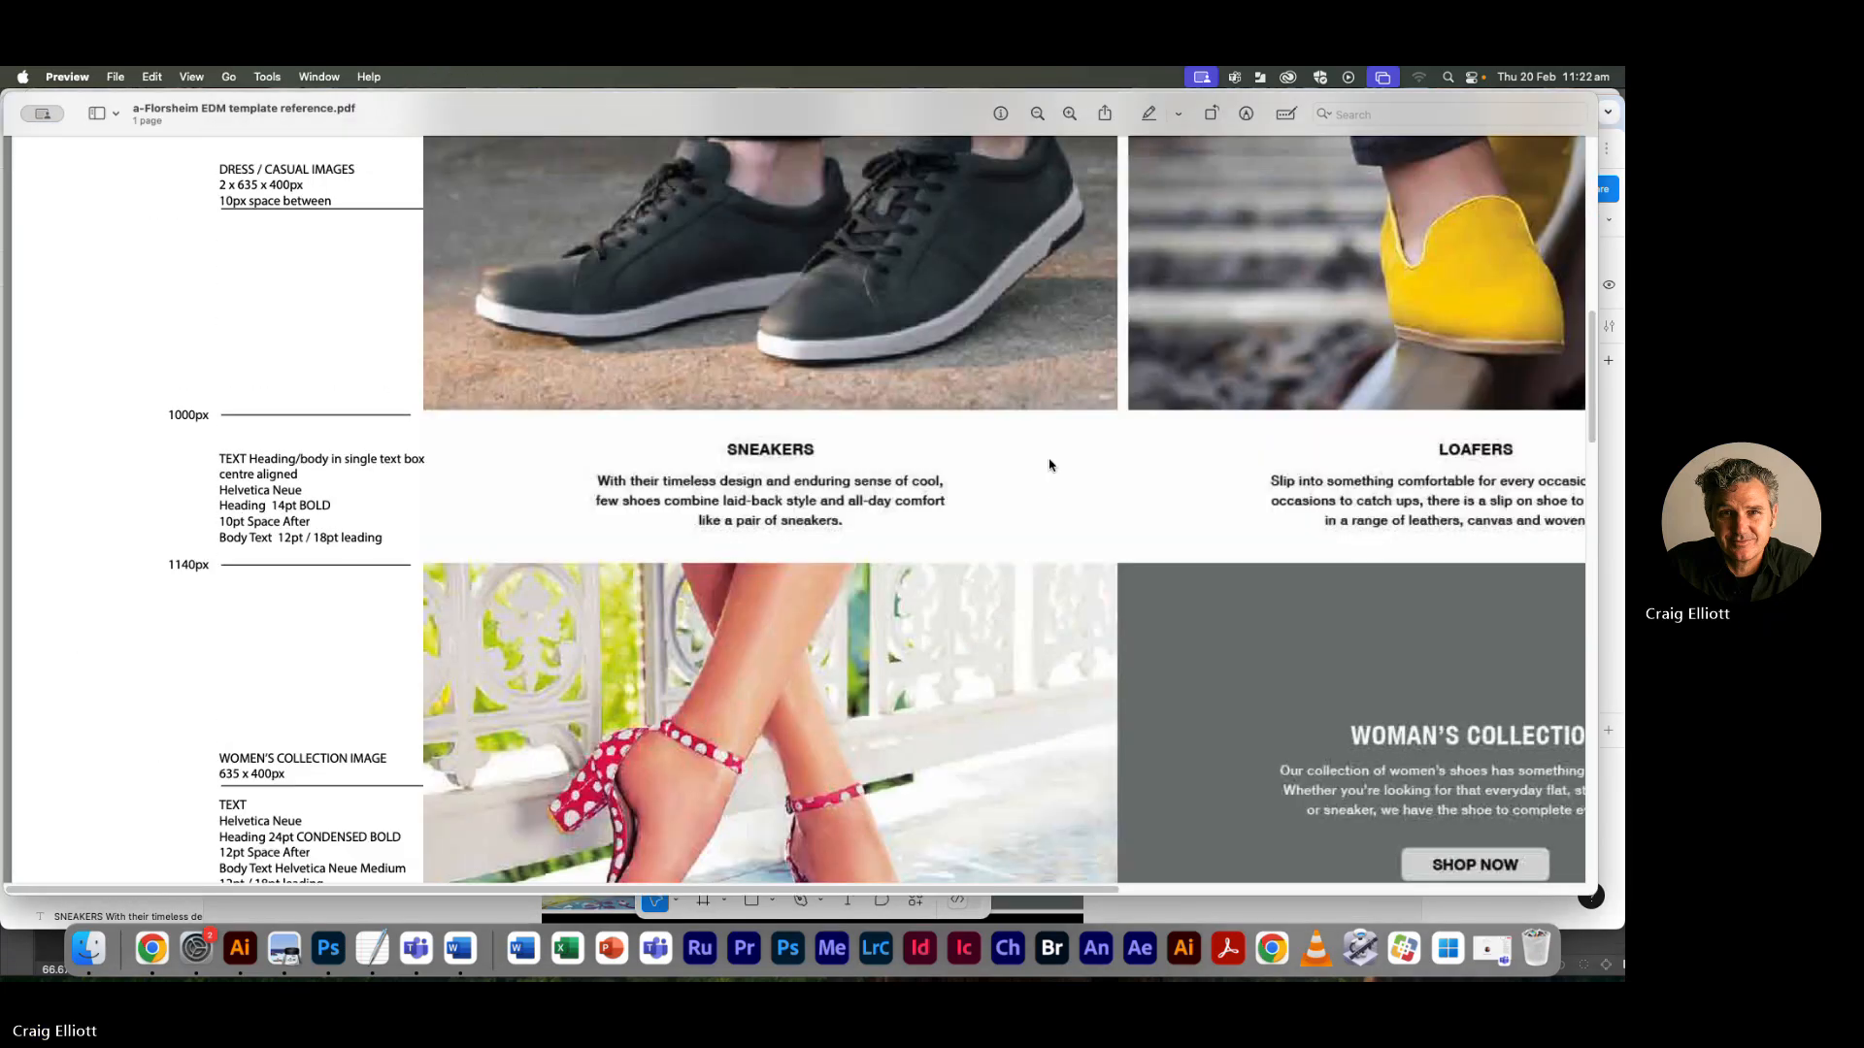
{"action": "right_click", "coordinate": [1055, 476]}
{"action": "left_click", "coordinate": [1039, 464]}
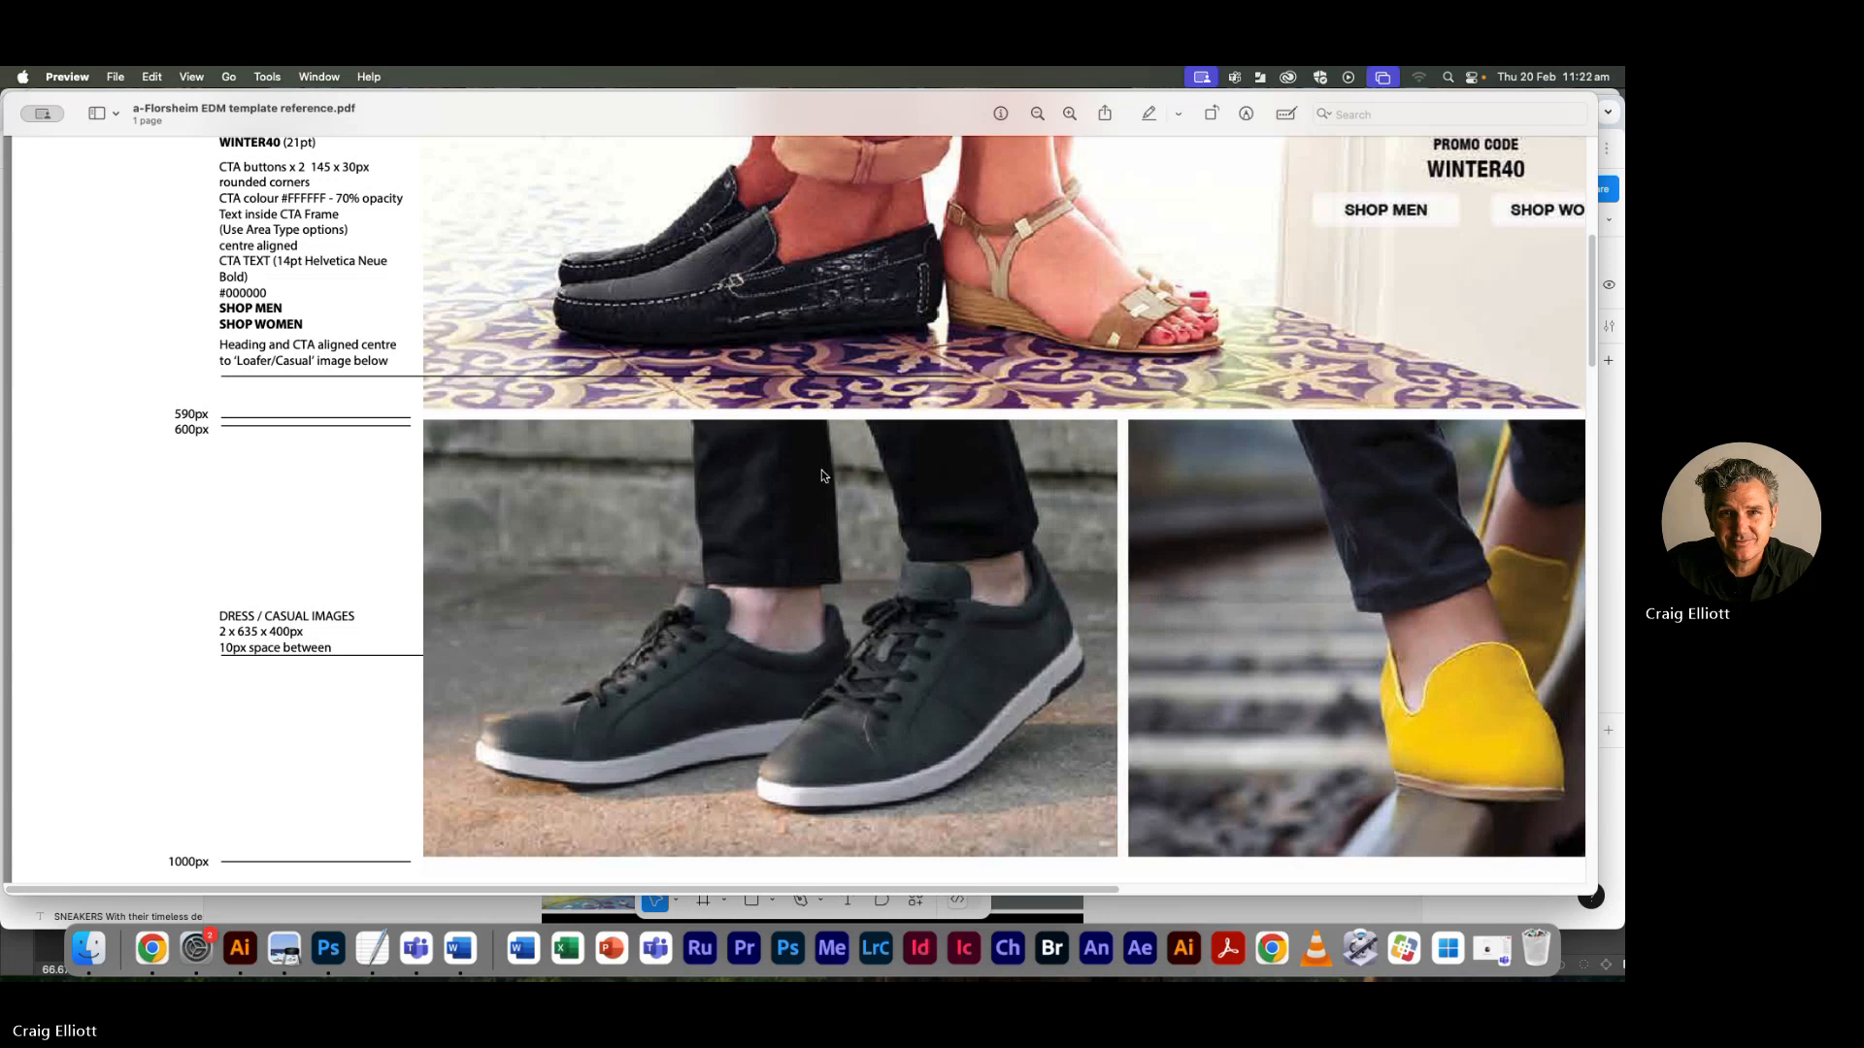
{"action": "scroll", "coordinate": [928, 617], "scroll_direction": "down", "scroll_amount": 10}
{"action": "scroll", "coordinate": [929, 623], "scroll_direction": "up", "scroll_amount": 5}
{"action": "left_click_drag", "start_coordinate": [917, 888], "coordinate": [1320, 885]}
{"action": "scroll", "coordinate": [858, 503], "scroll_direction": "up", "scroll_amount": 15}
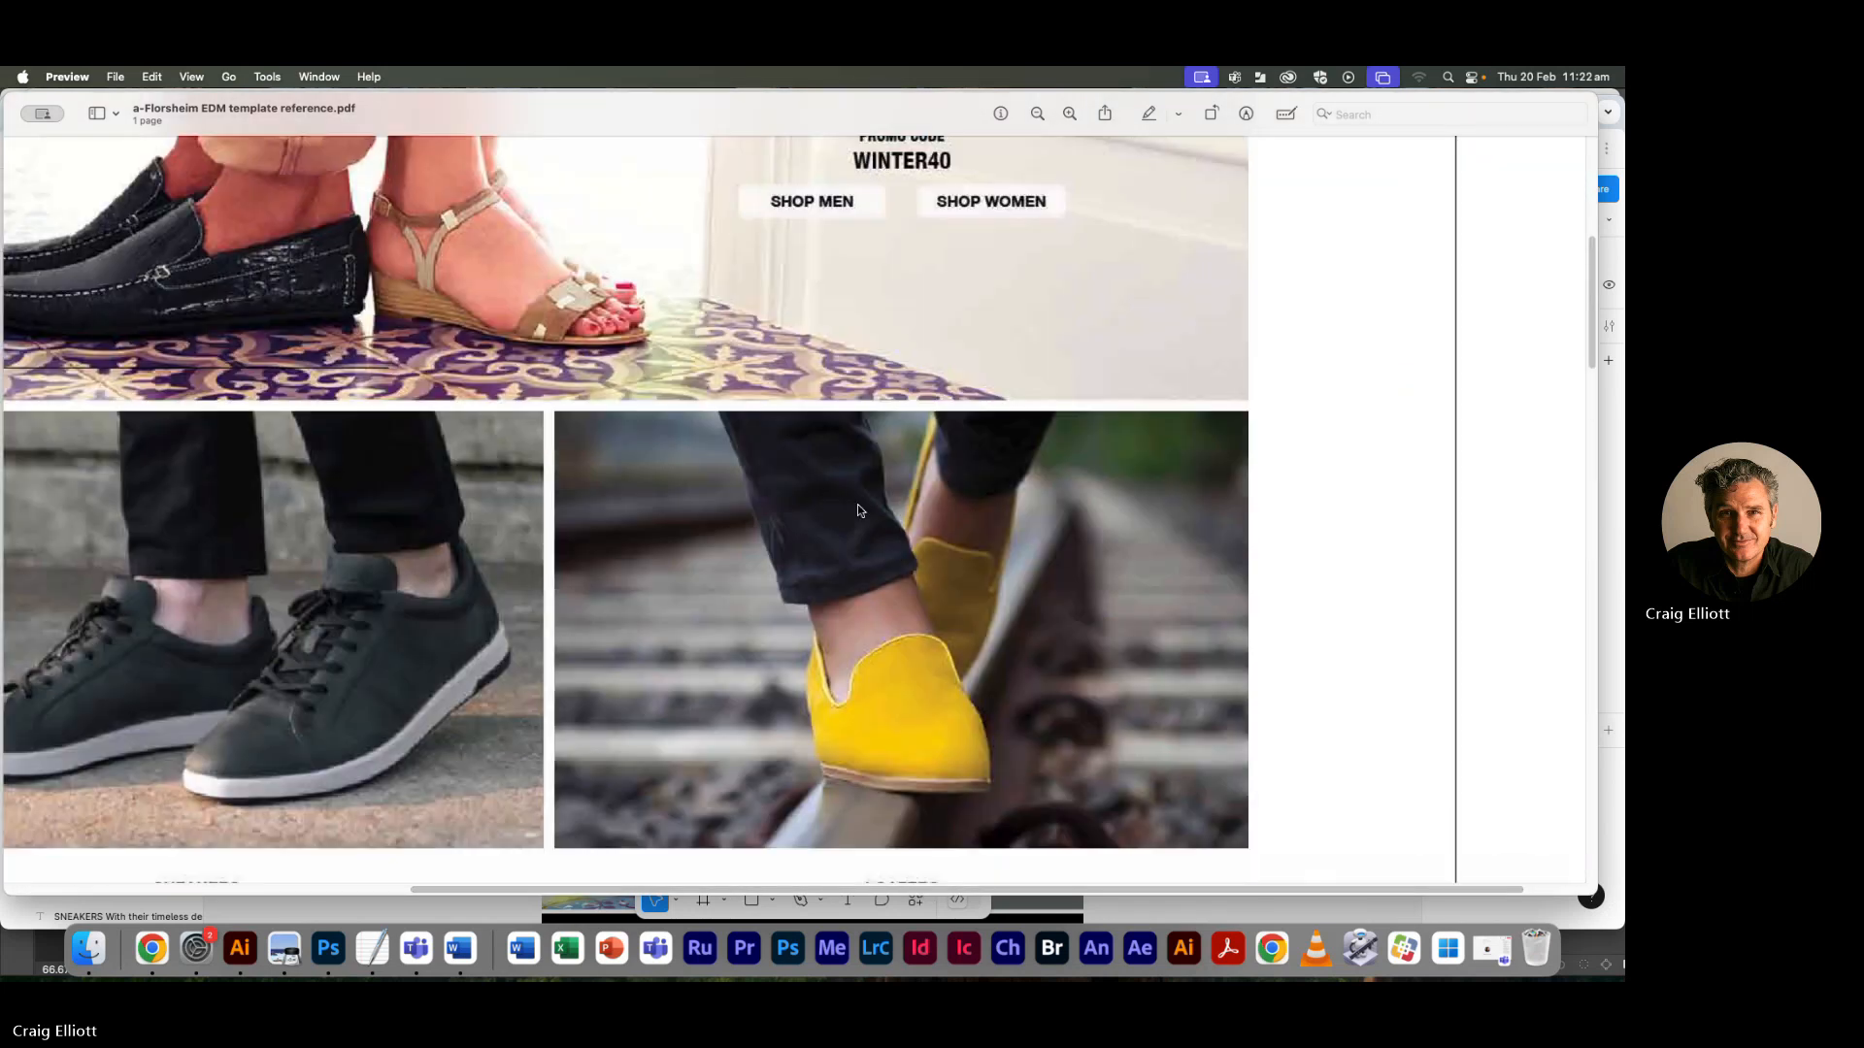
{"action": "scroll", "coordinate": [858, 504], "scroll_direction": "down", "scroll_amount": 1}
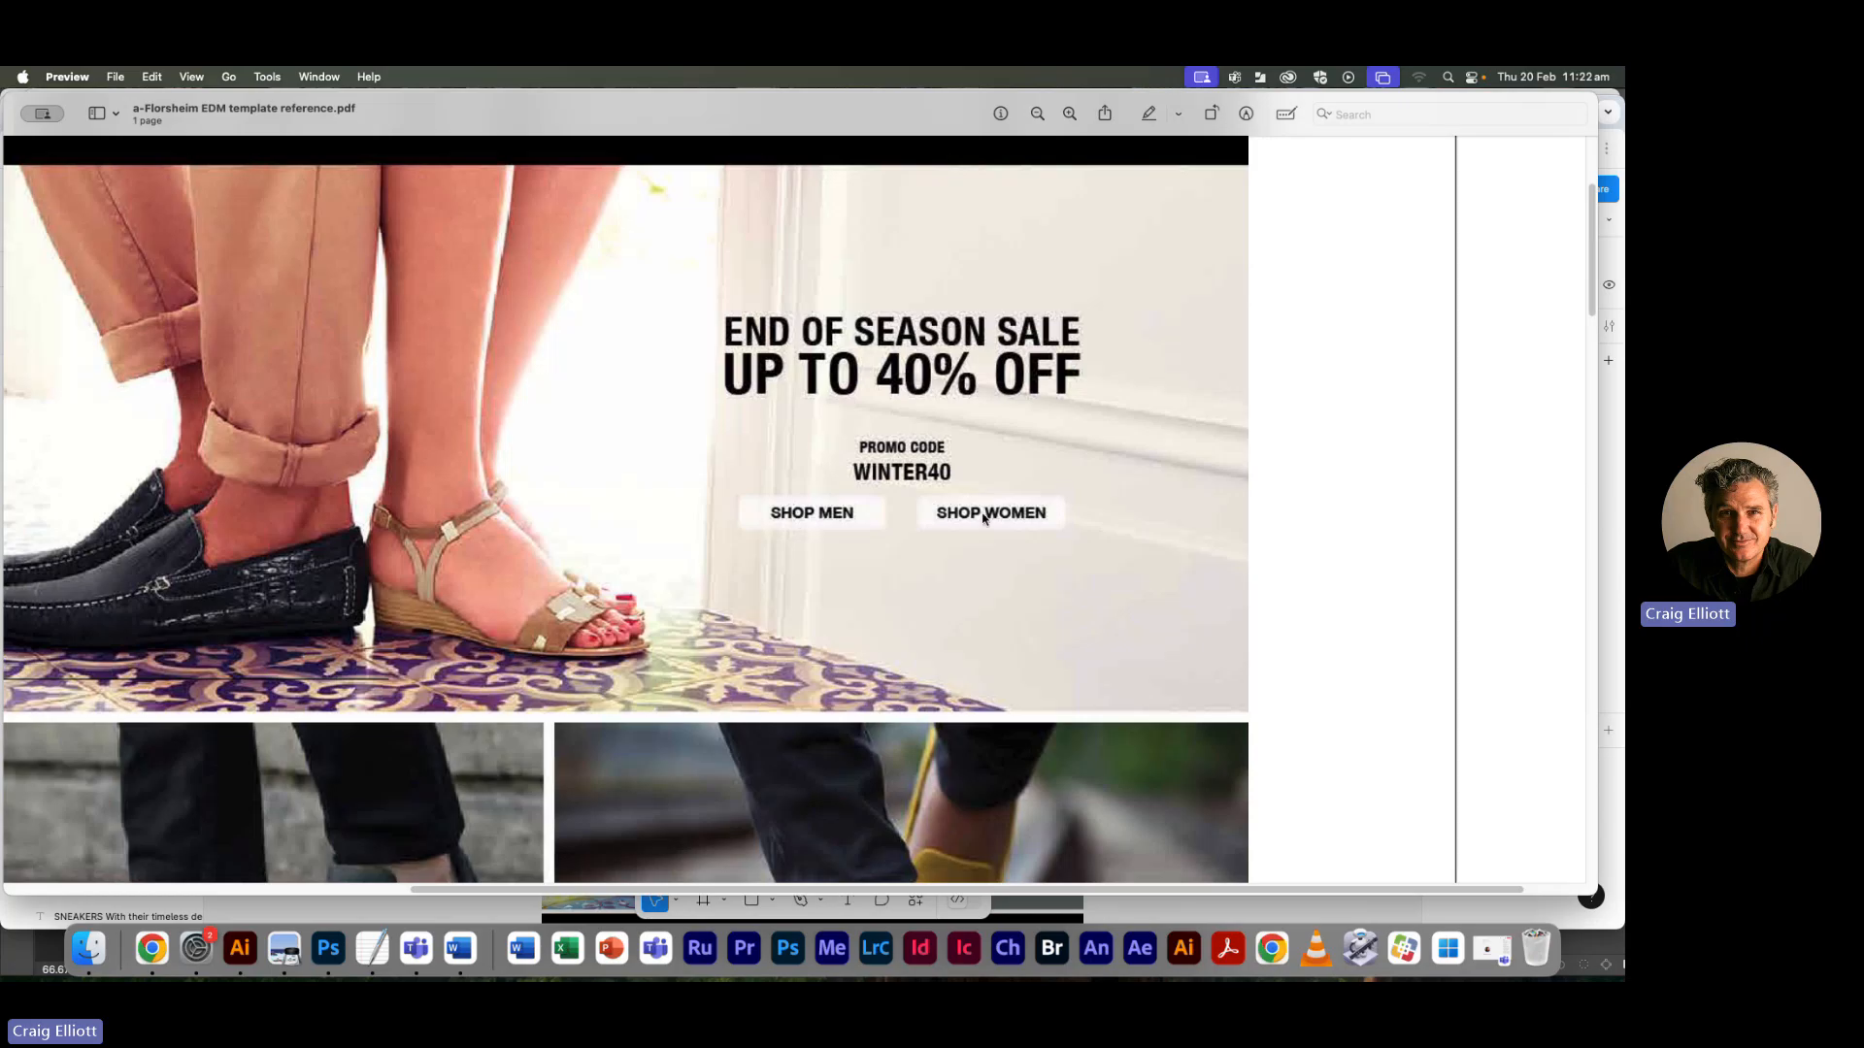
Review the reference PDF's lower sections, sign-up form and SHOP NOW button, and its header search field and icons
{"action": "scroll", "coordinate": [976, 517], "scroll_direction": "down", "scroll_amount": 10}
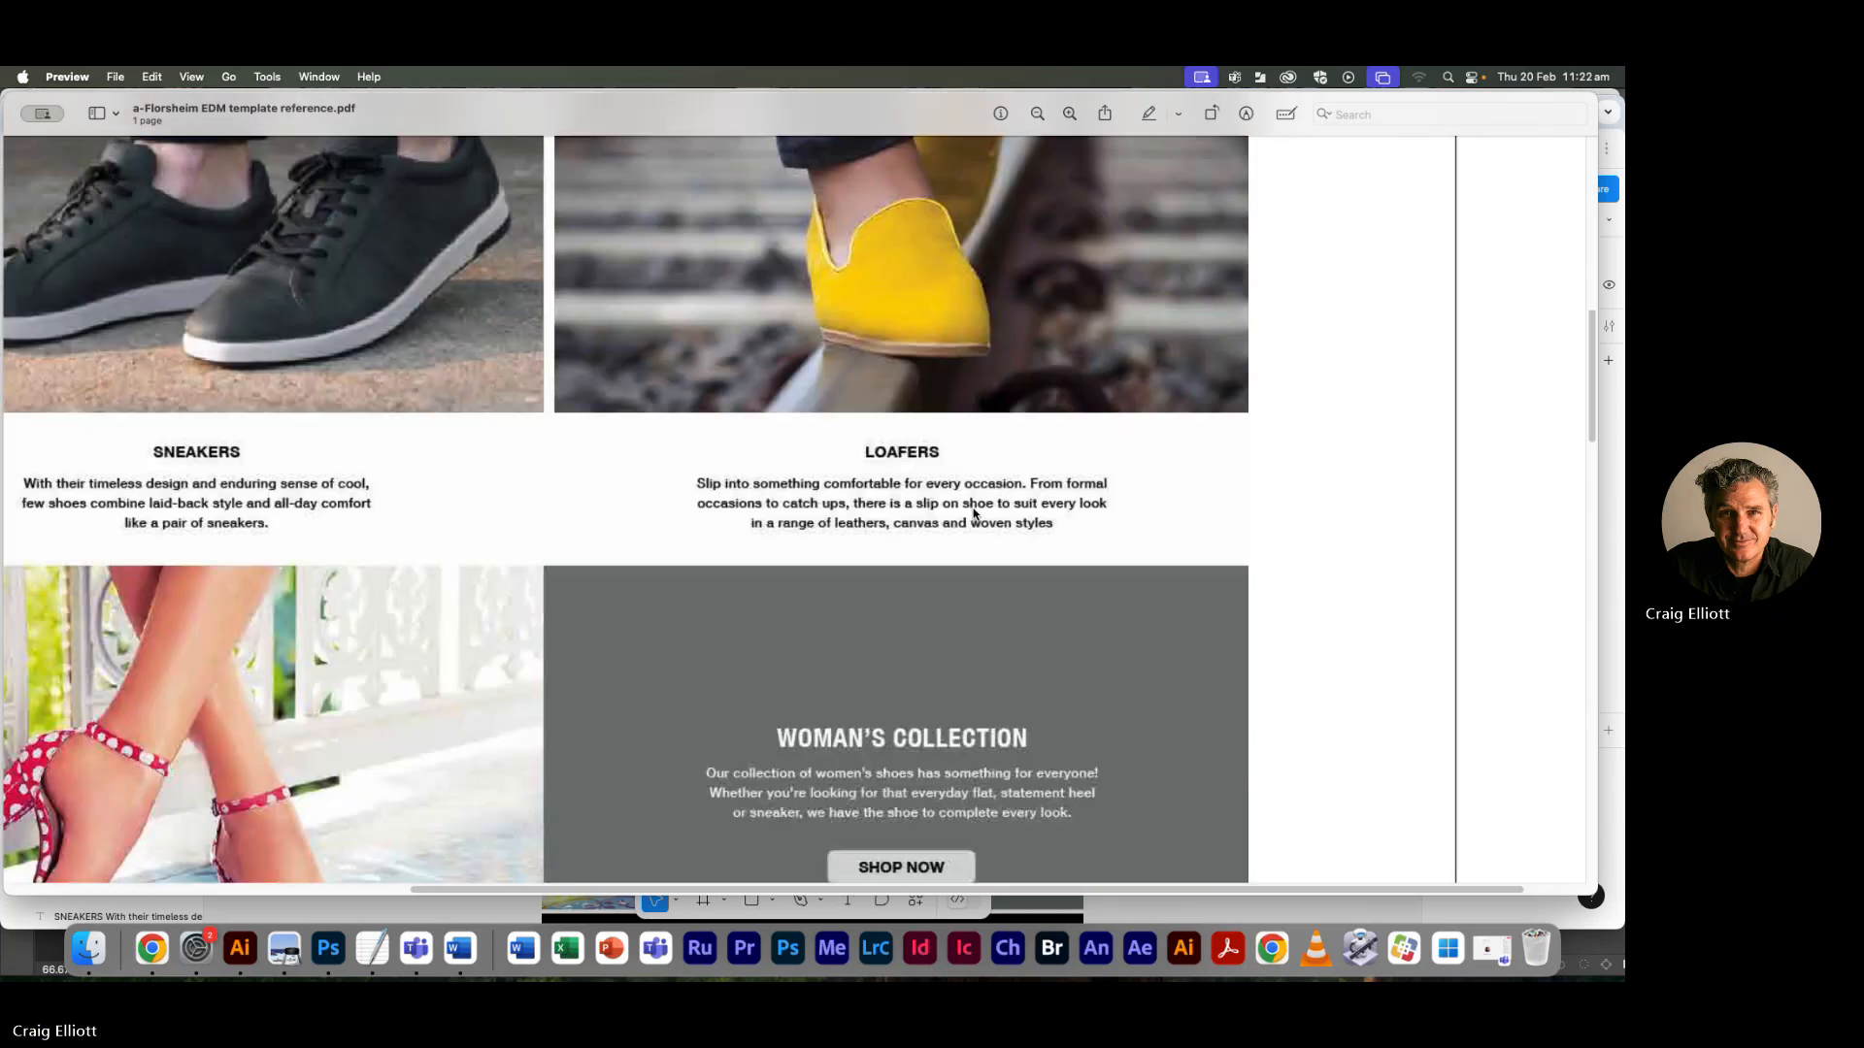
{"action": "scroll", "coordinate": [897, 572], "scroll_direction": "down", "scroll_amount": 8}
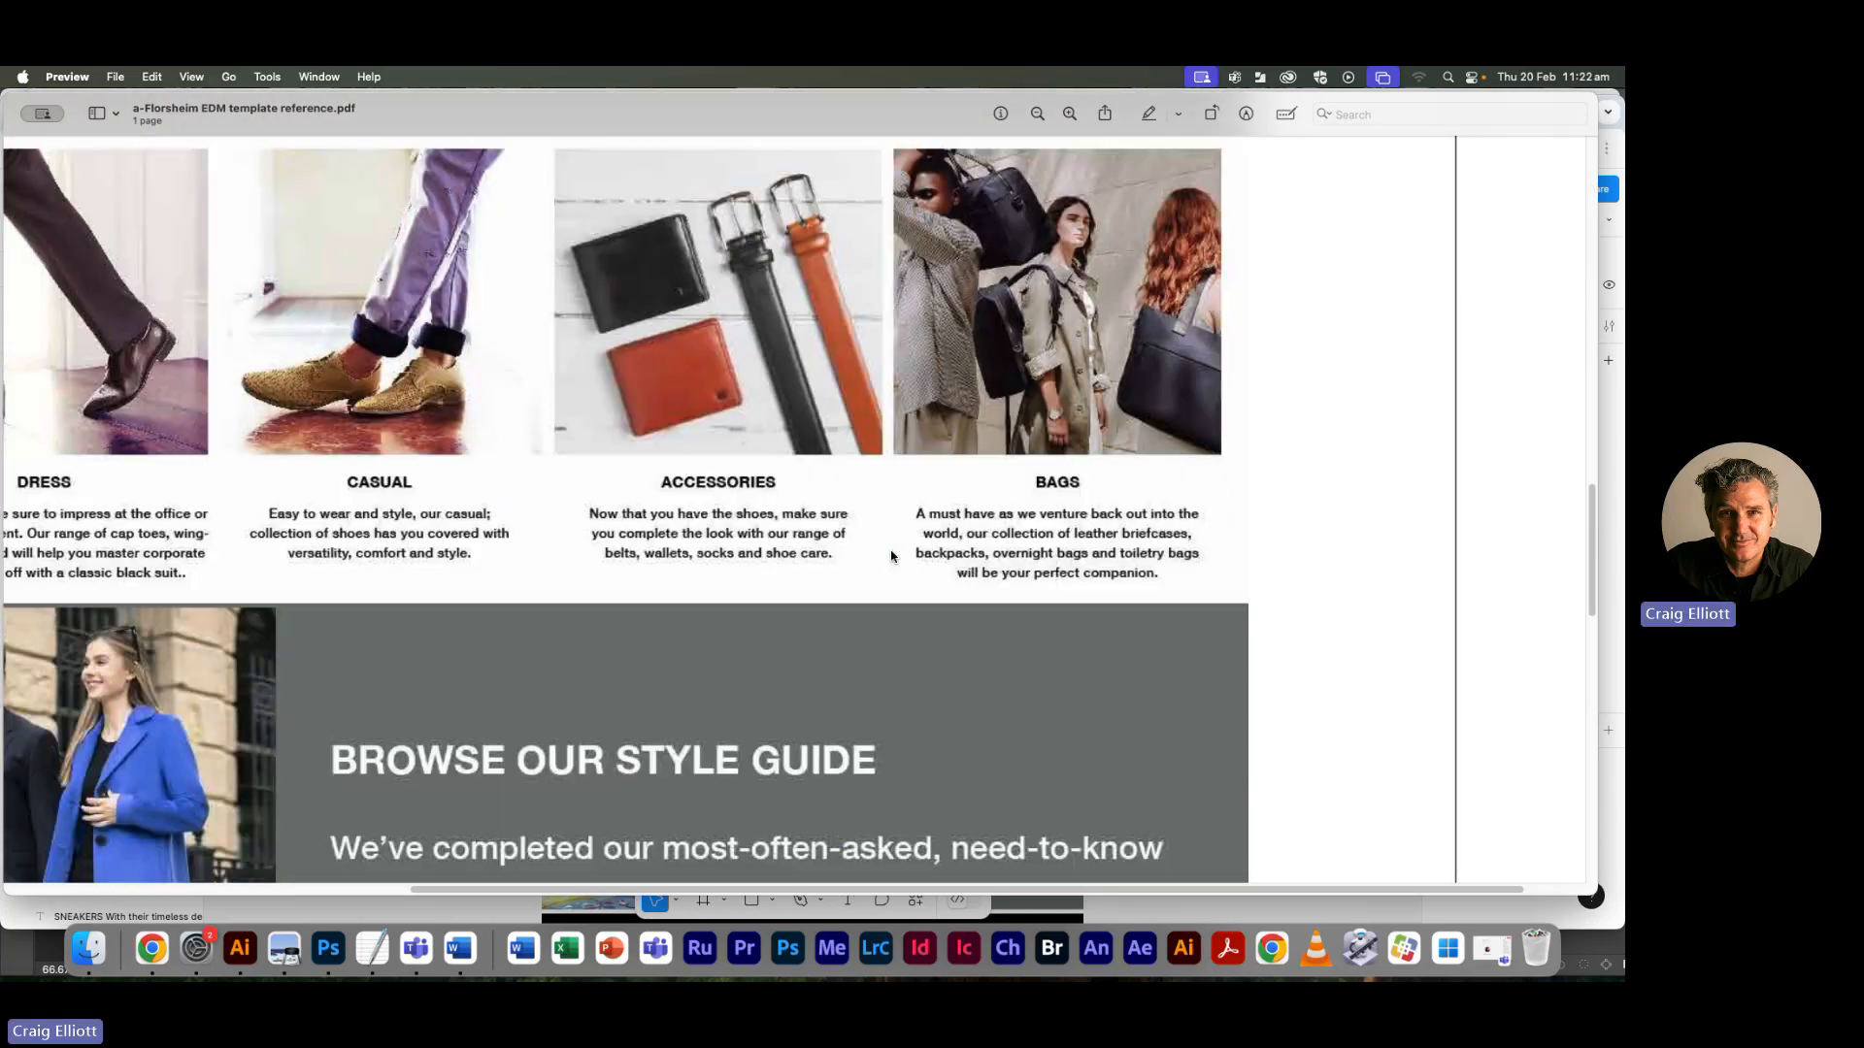
{"action": "scroll", "coordinate": [892, 554], "scroll_direction": "down", "scroll_amount": 4}
{"action": "scroll", "coordinate": [889, 549], "scroll_direction": "up", "scroll_amount": 15}
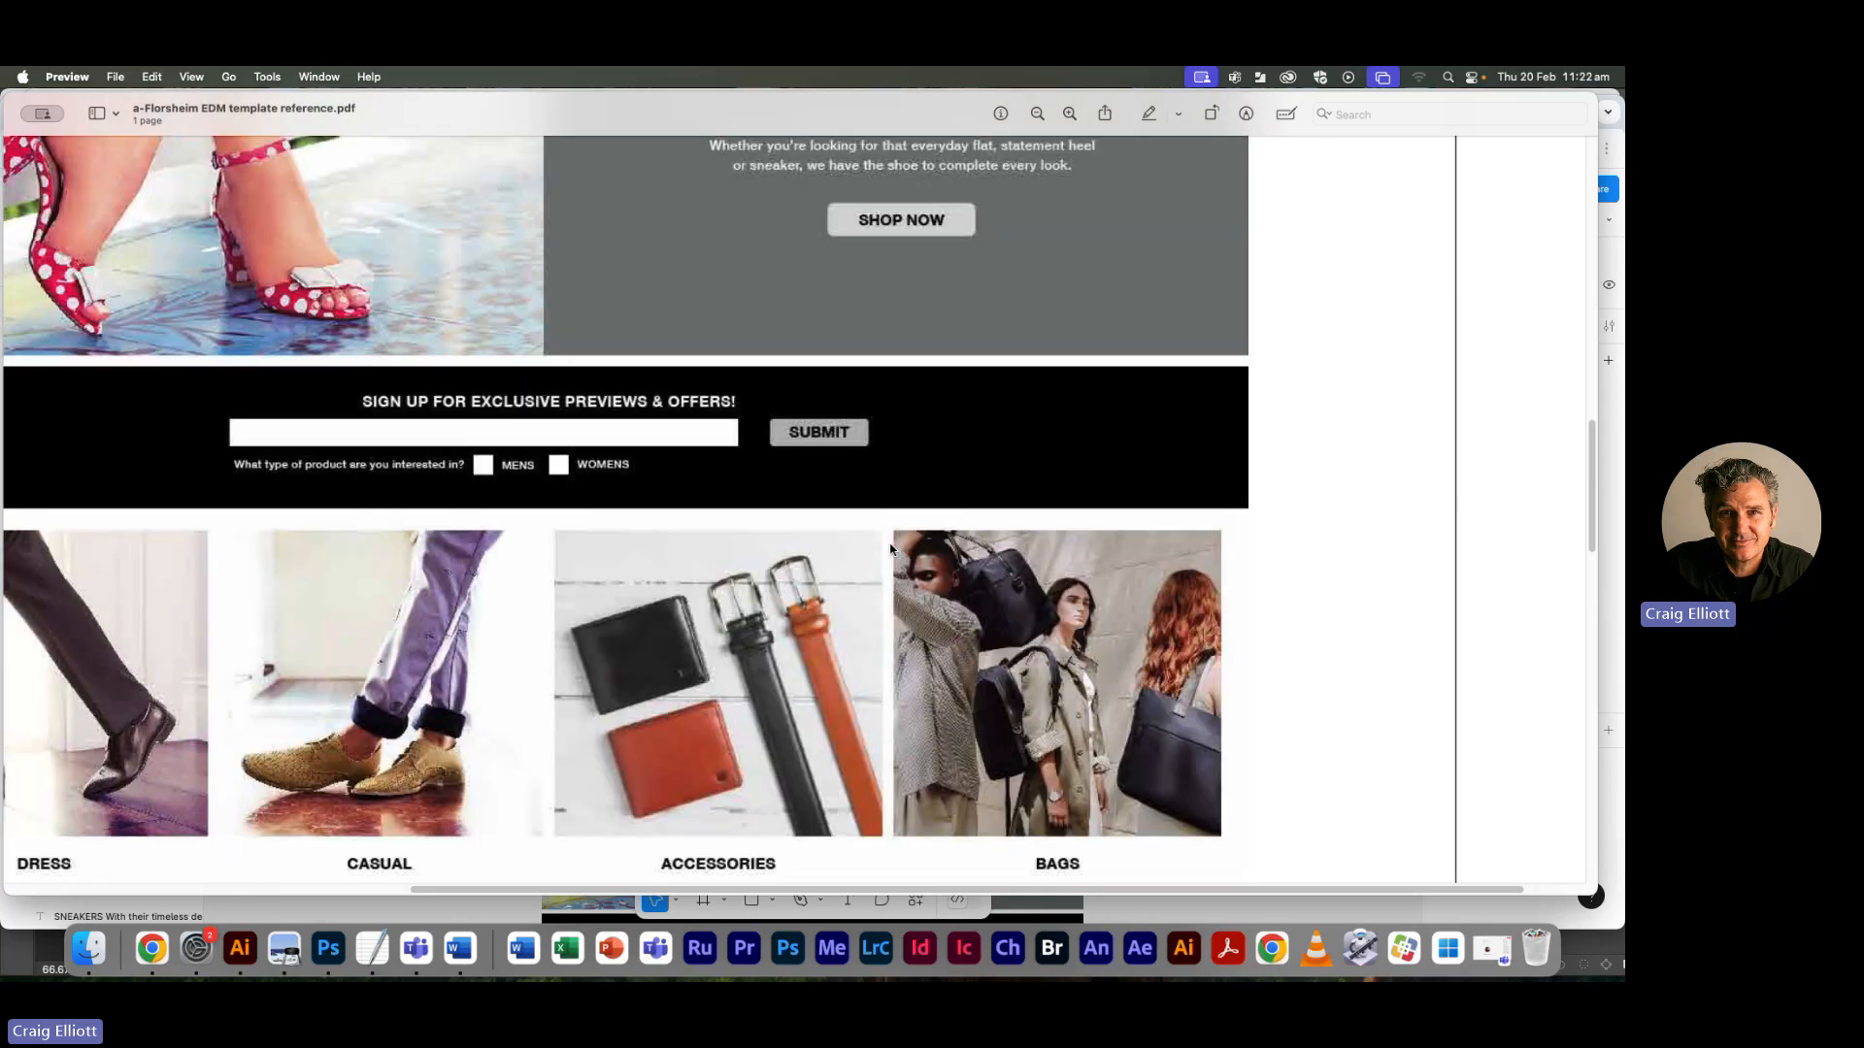
{"action": "scroll", "coordinate": [888, 545], "scroll_direction": "up", "scroll_amount": 5}
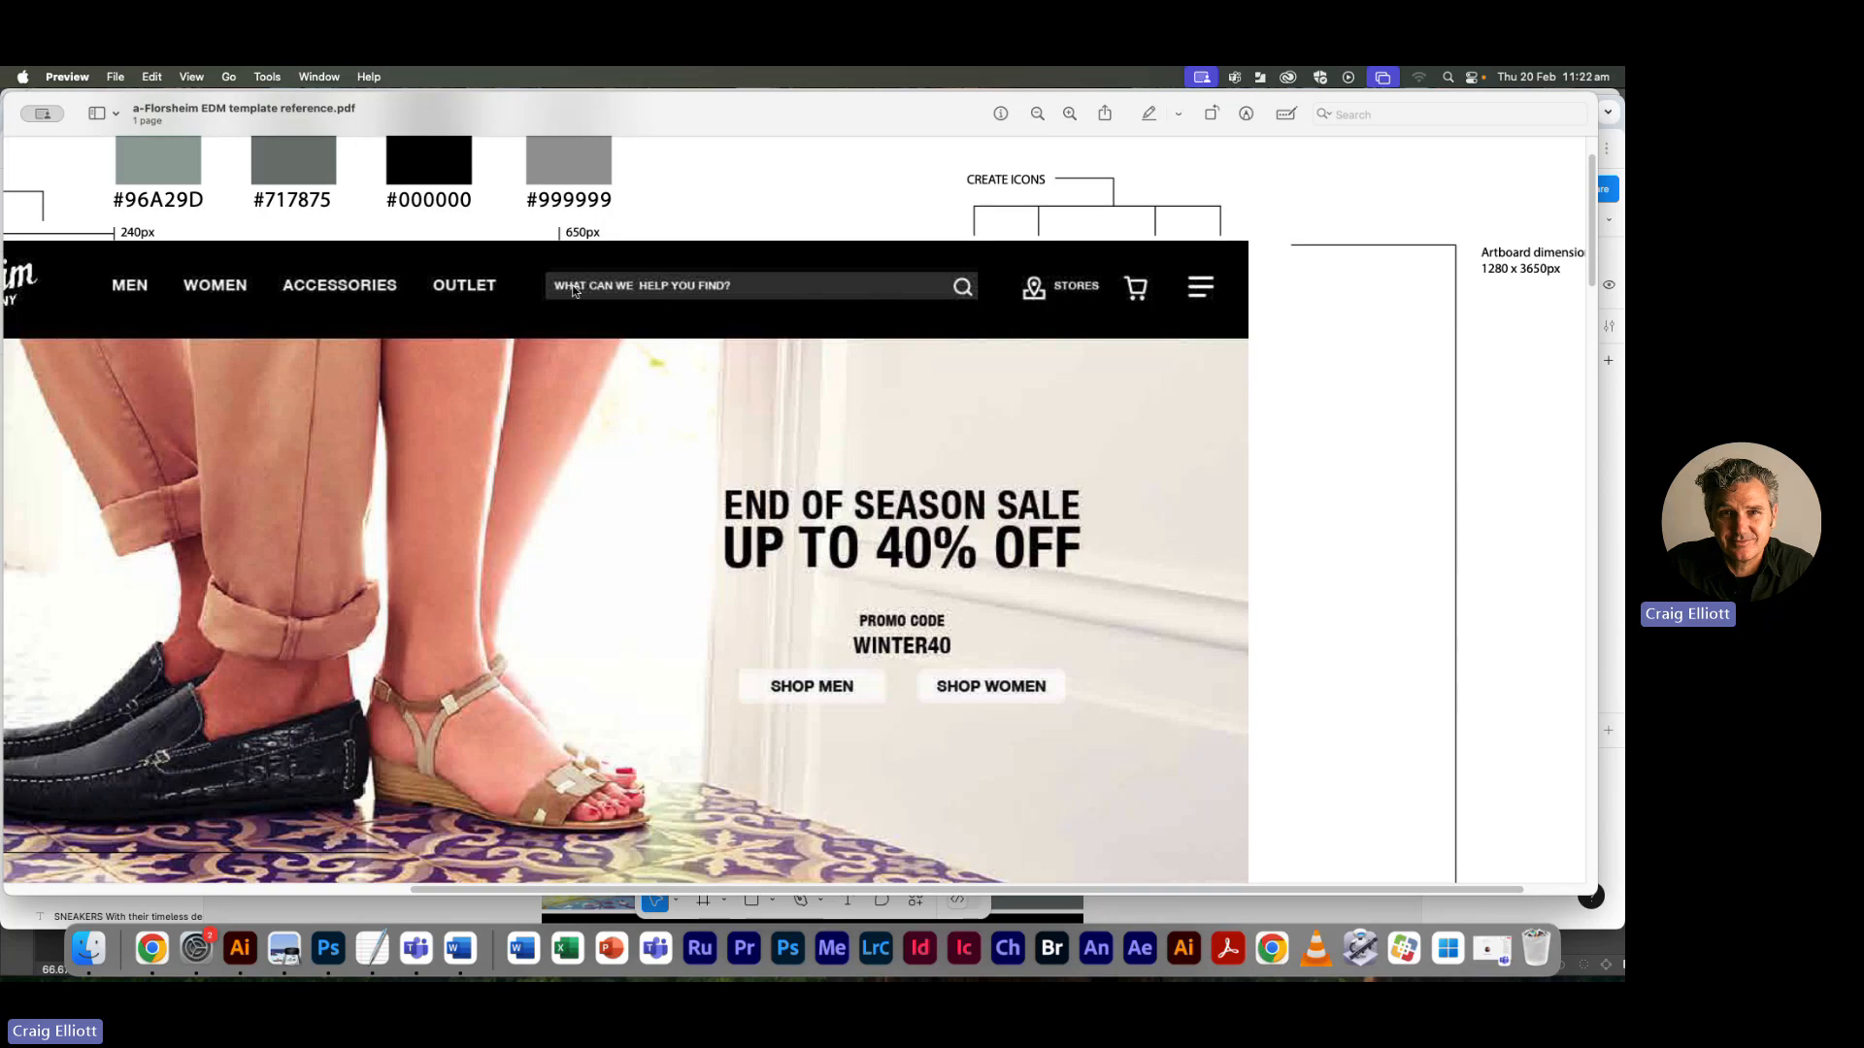
Switch back to Figma in Chrome and draw a button rectangle about 116 x 34 below the WINTER40 line
{"action": "key", "text": "super+Tab"}
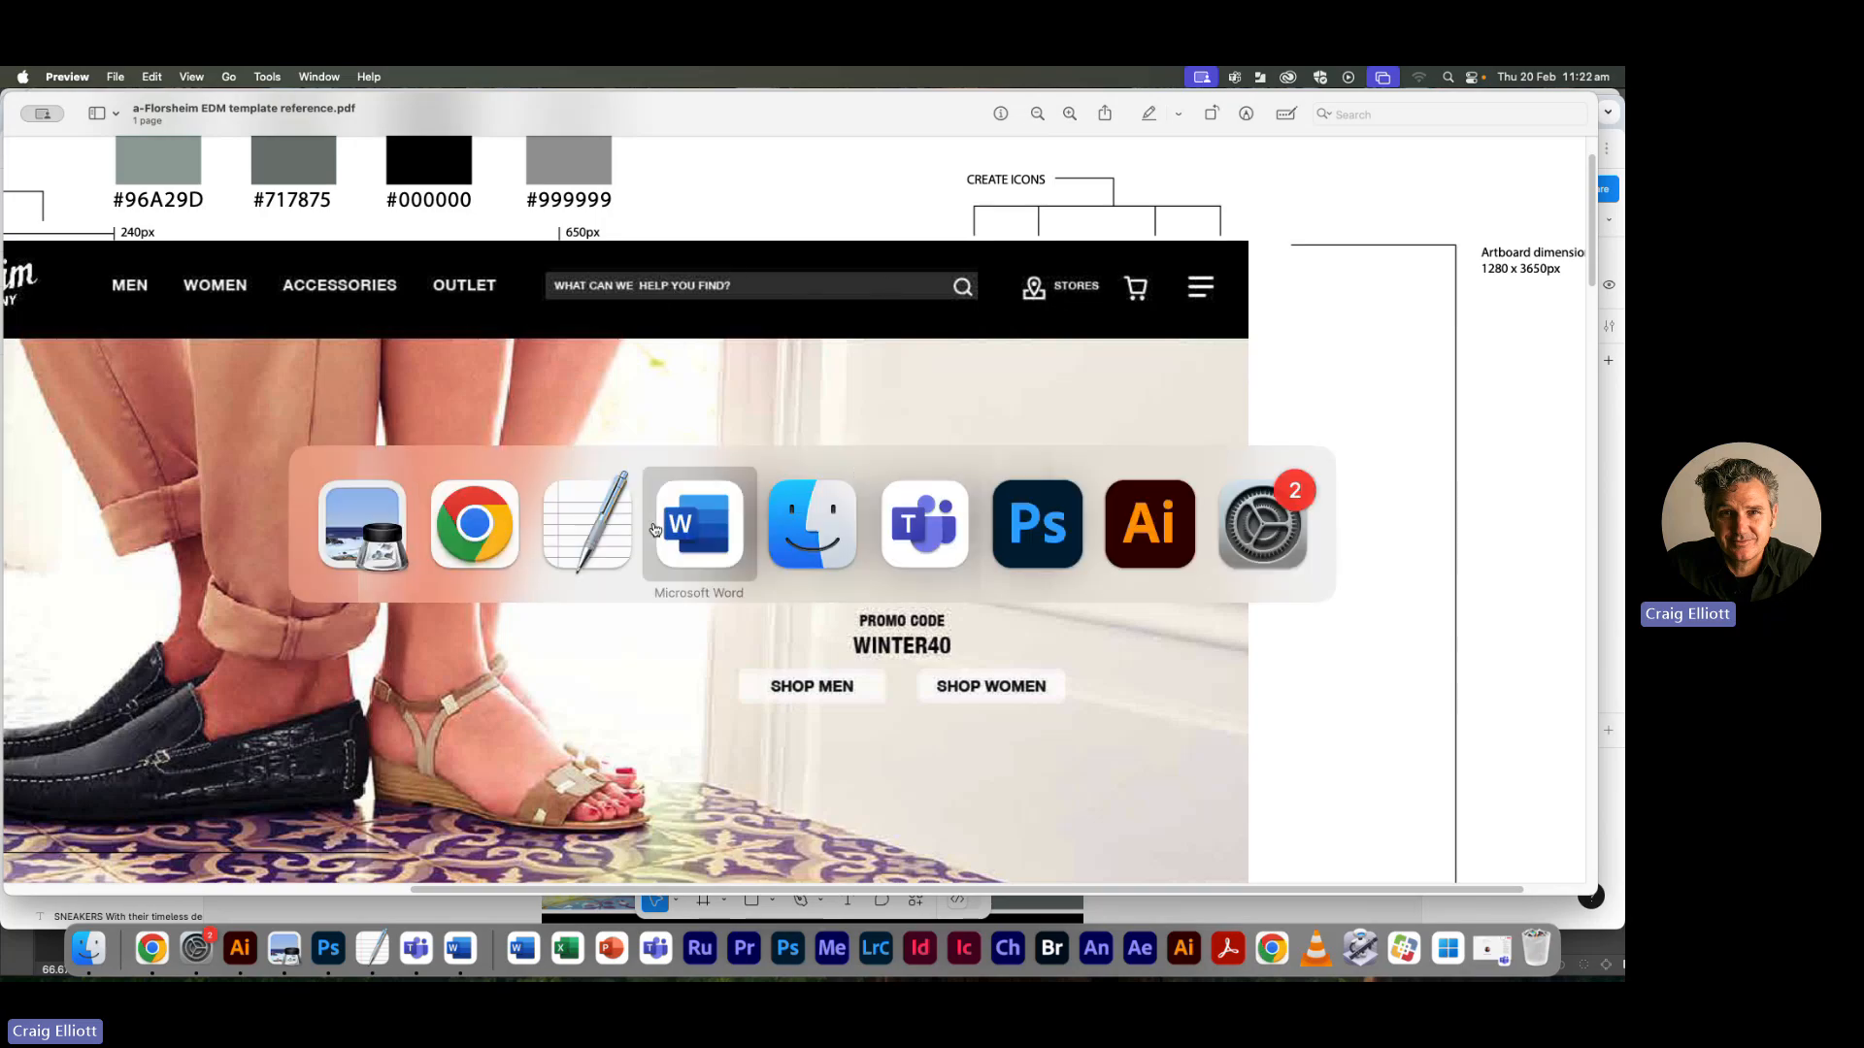
{"action": "left_click", "coordinate": [474, 525]}
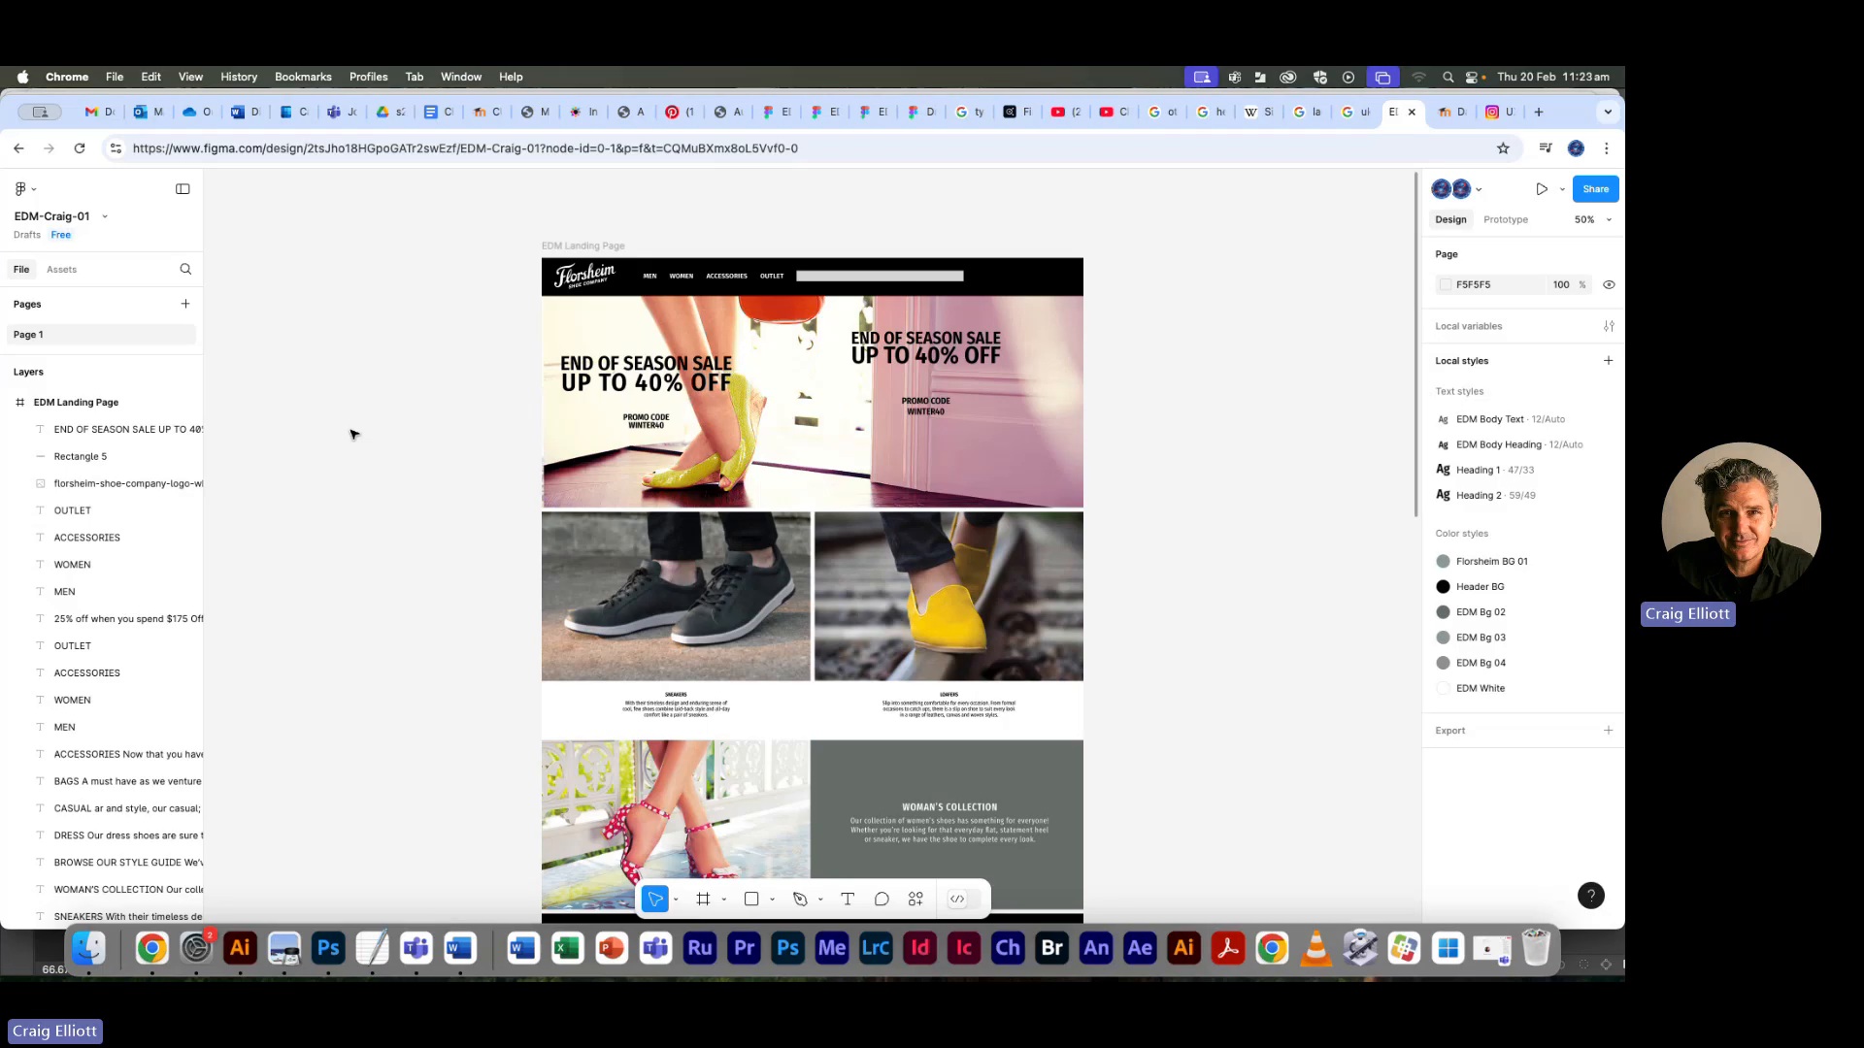
{"action": "scroll", "coordinate": [929, 399], "scroll_direction": "up", "scroll_amount": 10}
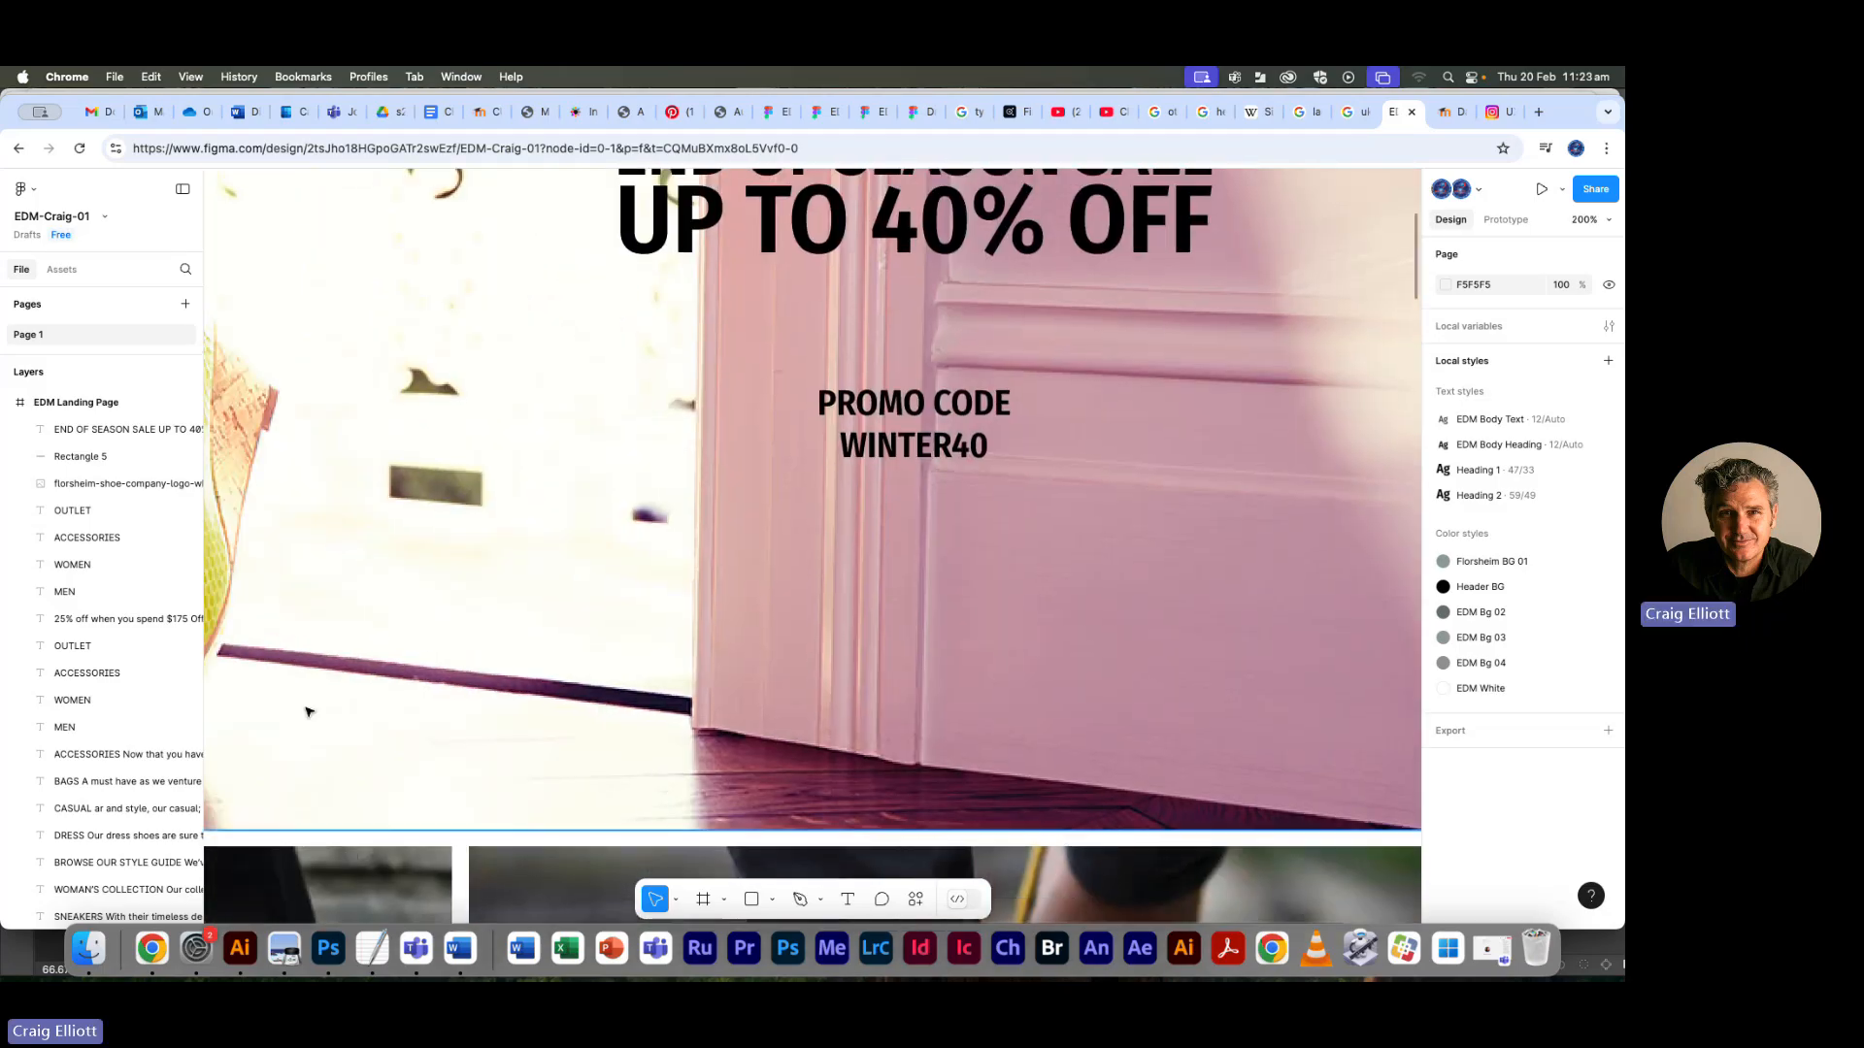
{"action": "left_click", "coordinate": [750, 899]}
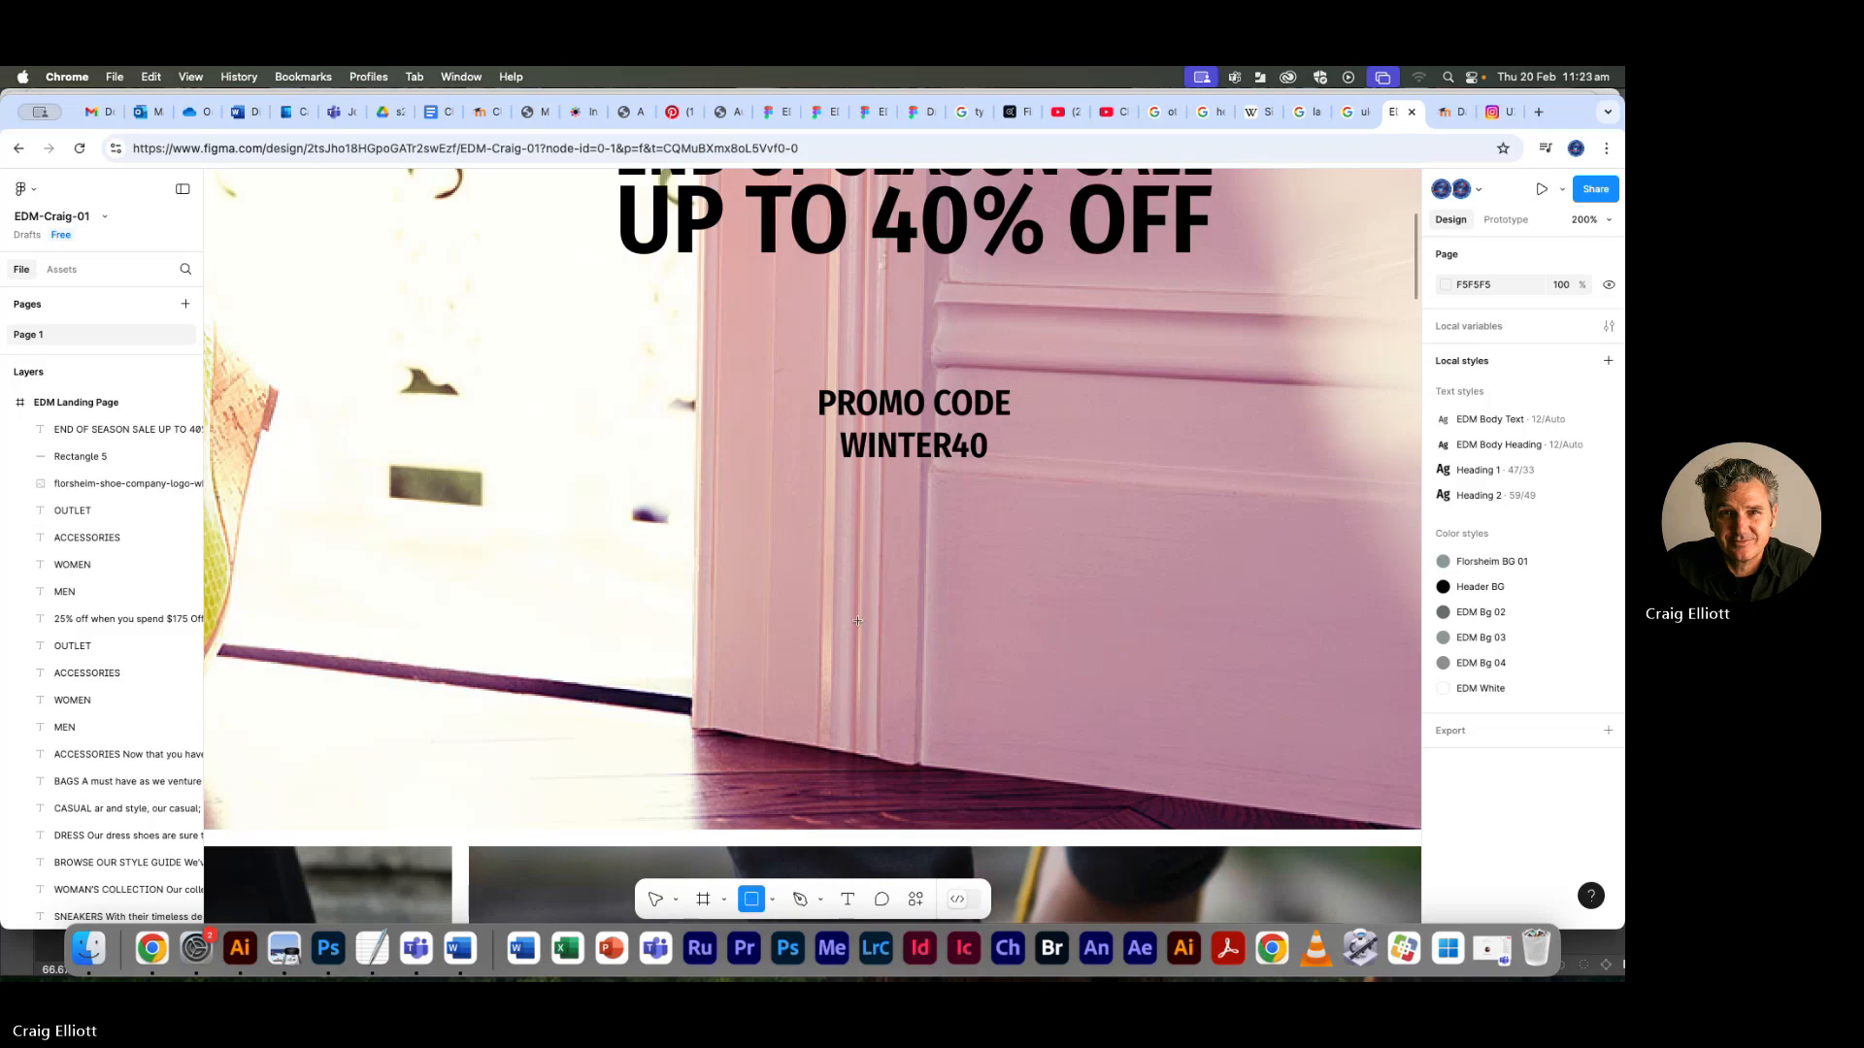
{"action": "left_click_drag", "start_coordinate": [691, 511], "coordinate": [889, 567]}
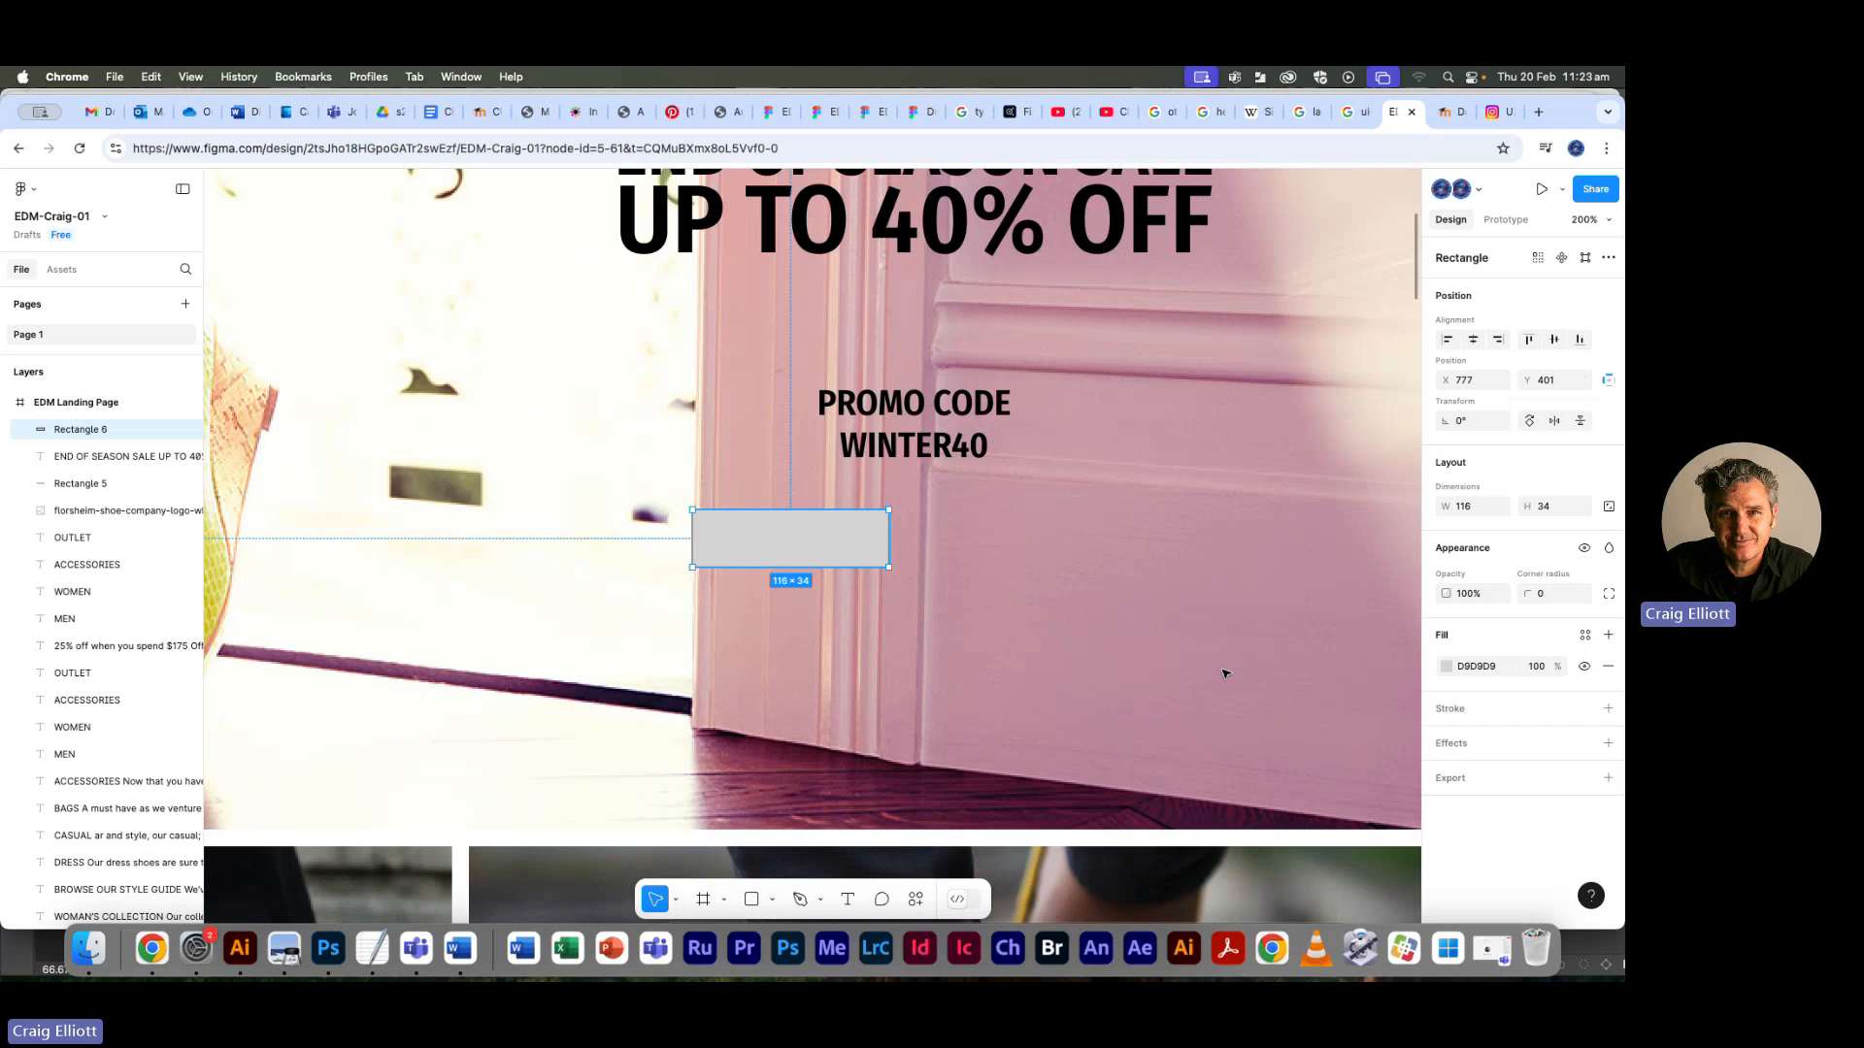
Round the button rectangle's corners to a radius of 8 and change its fill to white (FFFFFF)
{"action": "key", "text": "super+equal"}
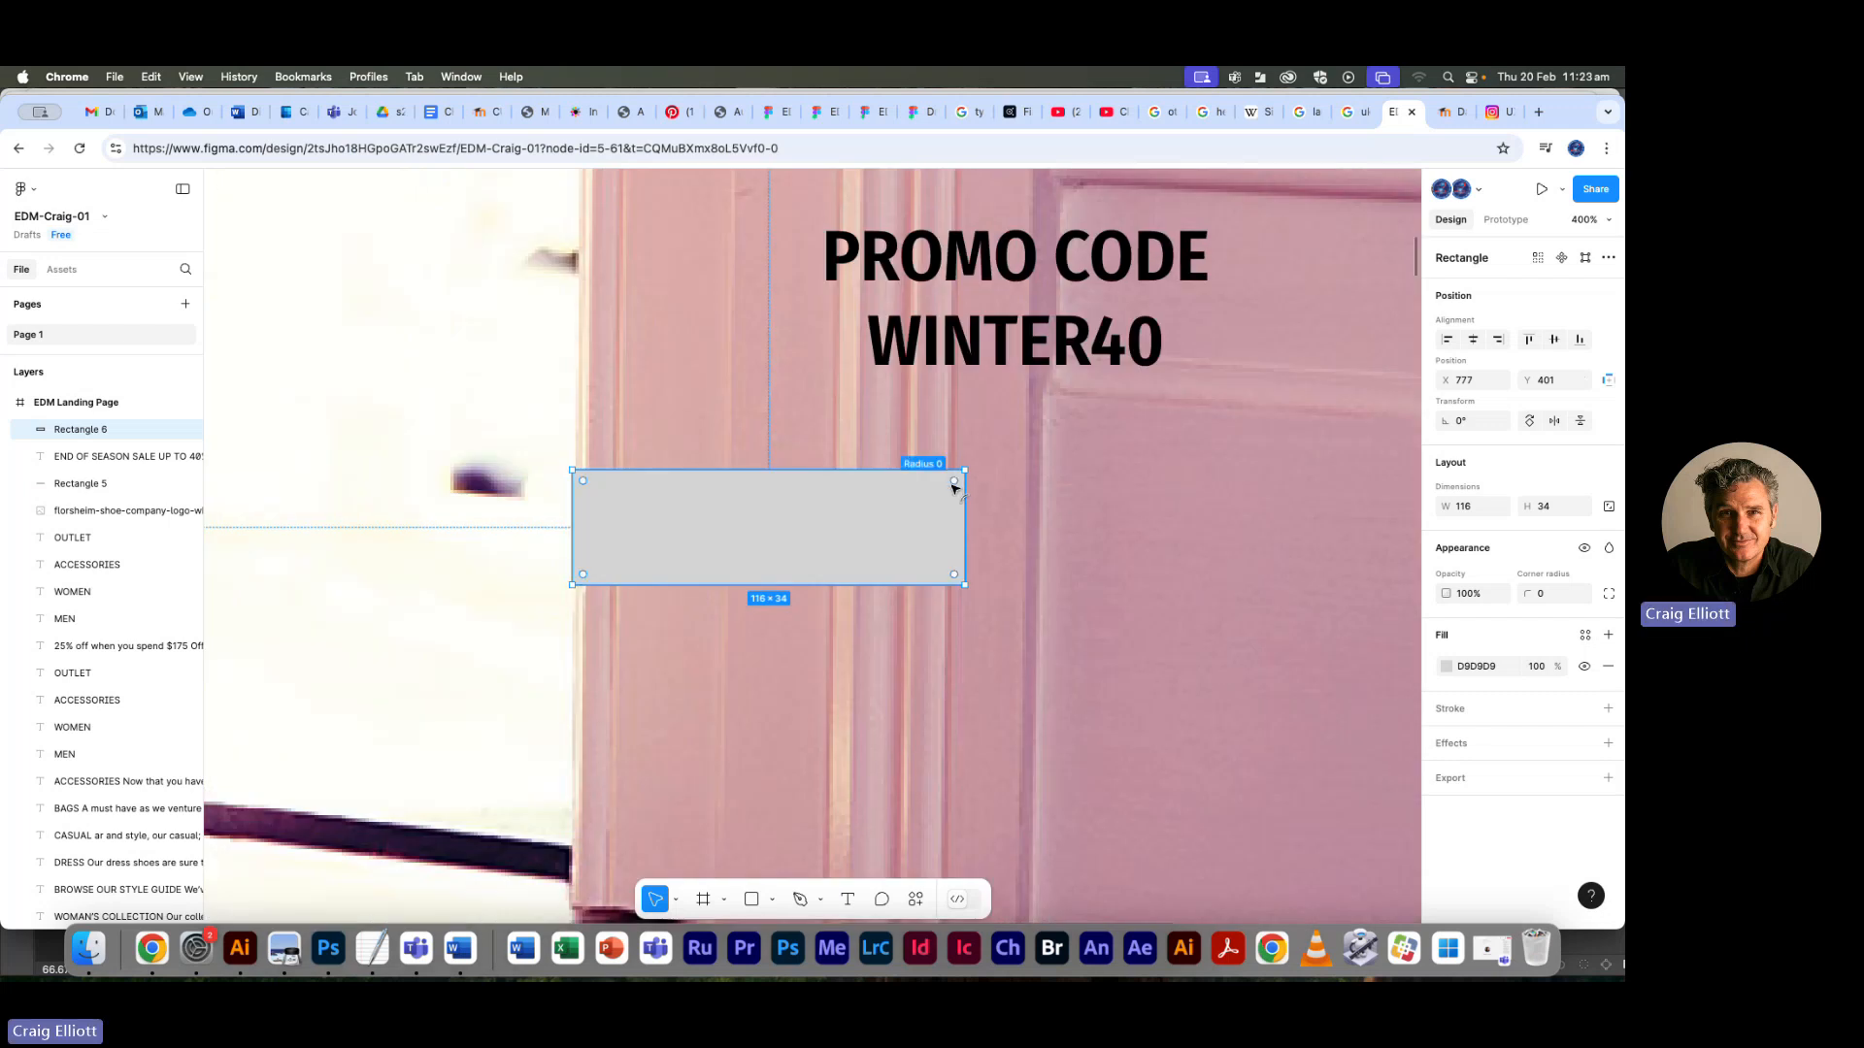
{"action": "left_click_drag", "start_coordinate": [955, 486], "coordinate": [939, 495]}
{"action": "left_click", "coordinate": [1446, 666]}
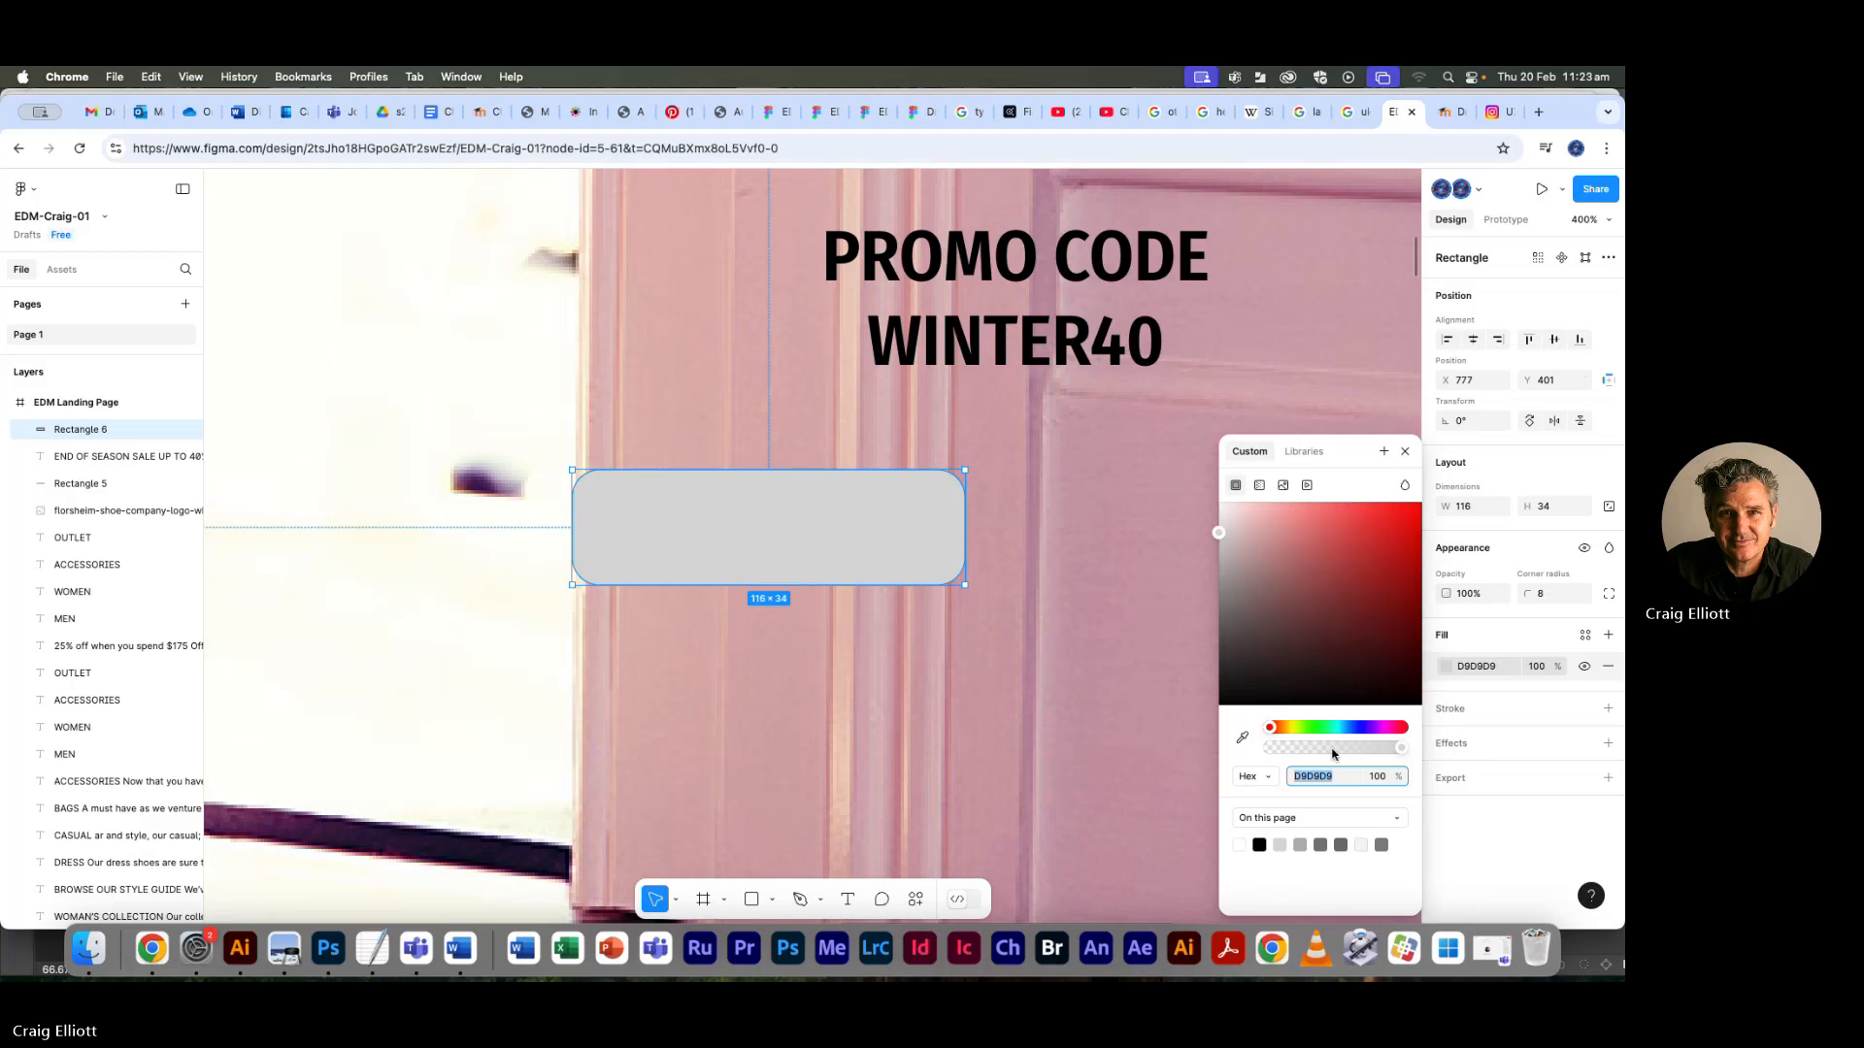
{"action": "left_click_drag", "start_coordinate": [1220, 533], "coordinate": [1218, 502]}
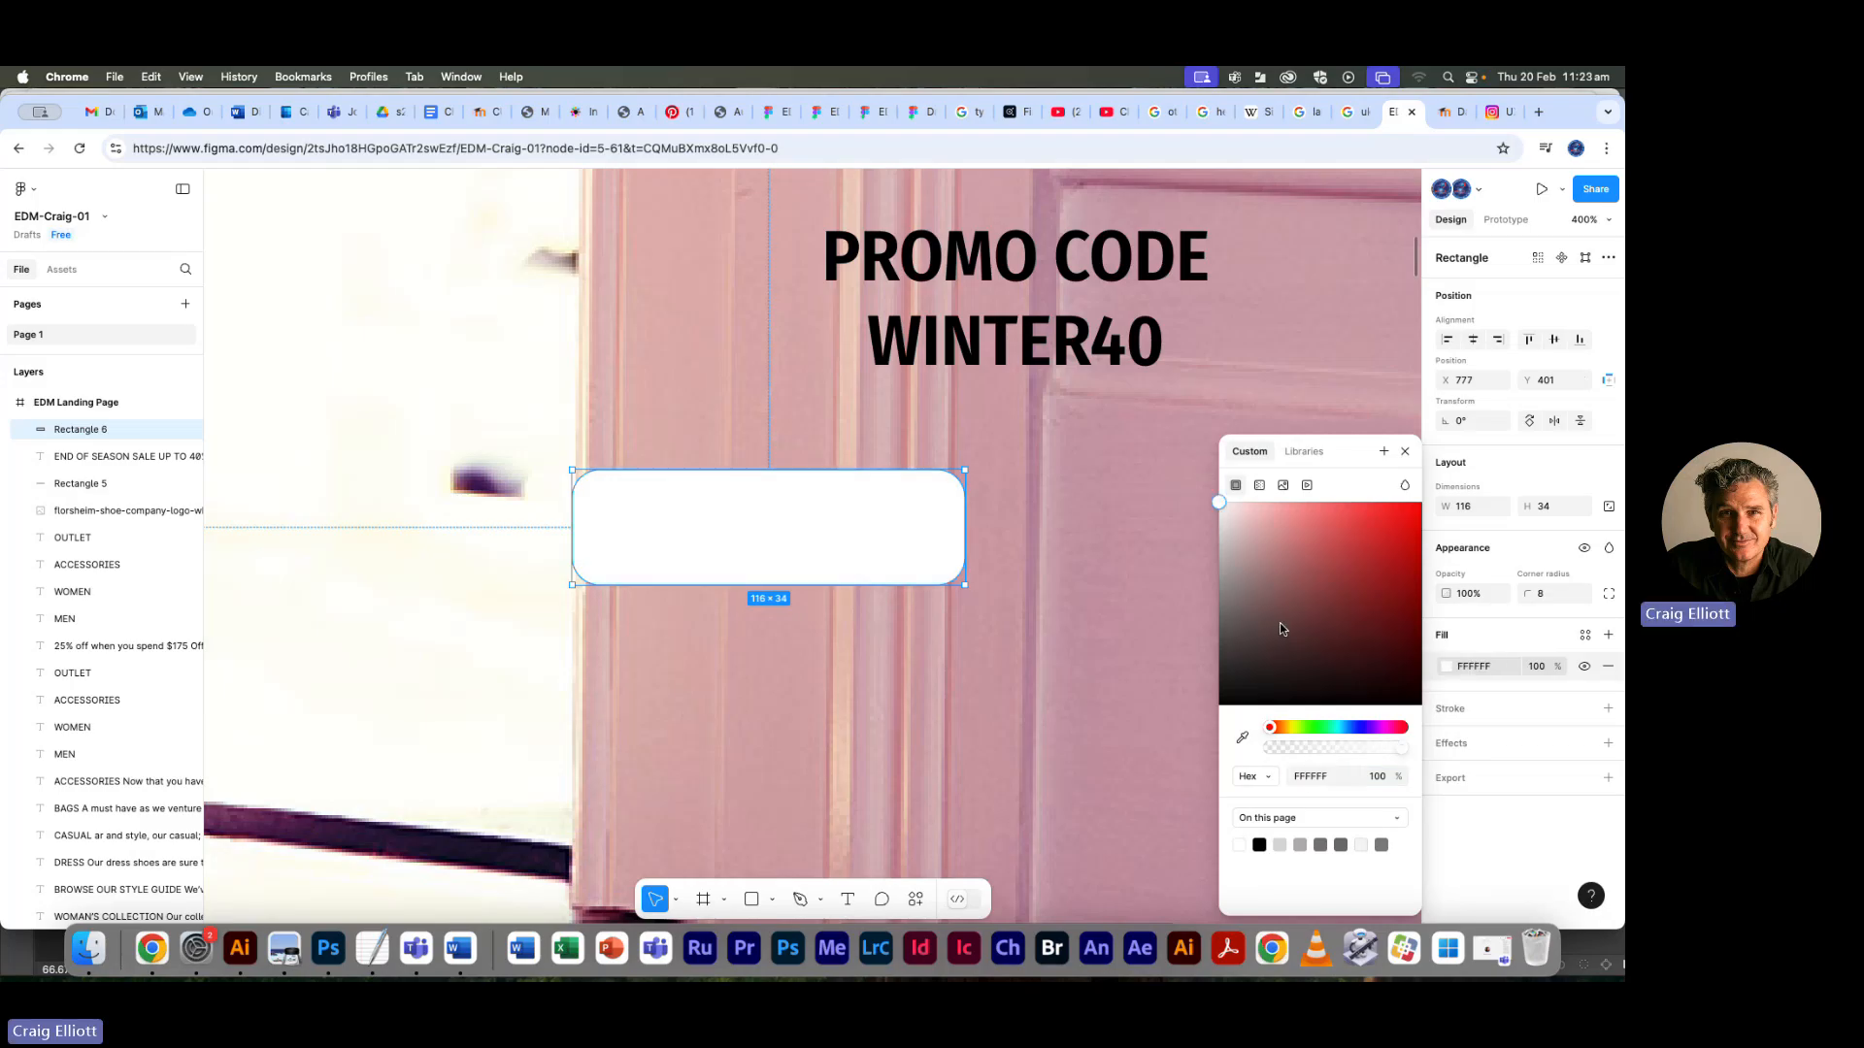
Set the opacity of the button rectangle's white fill to 60%
{"action": "left_click", "coordinate": [1541, 668]}
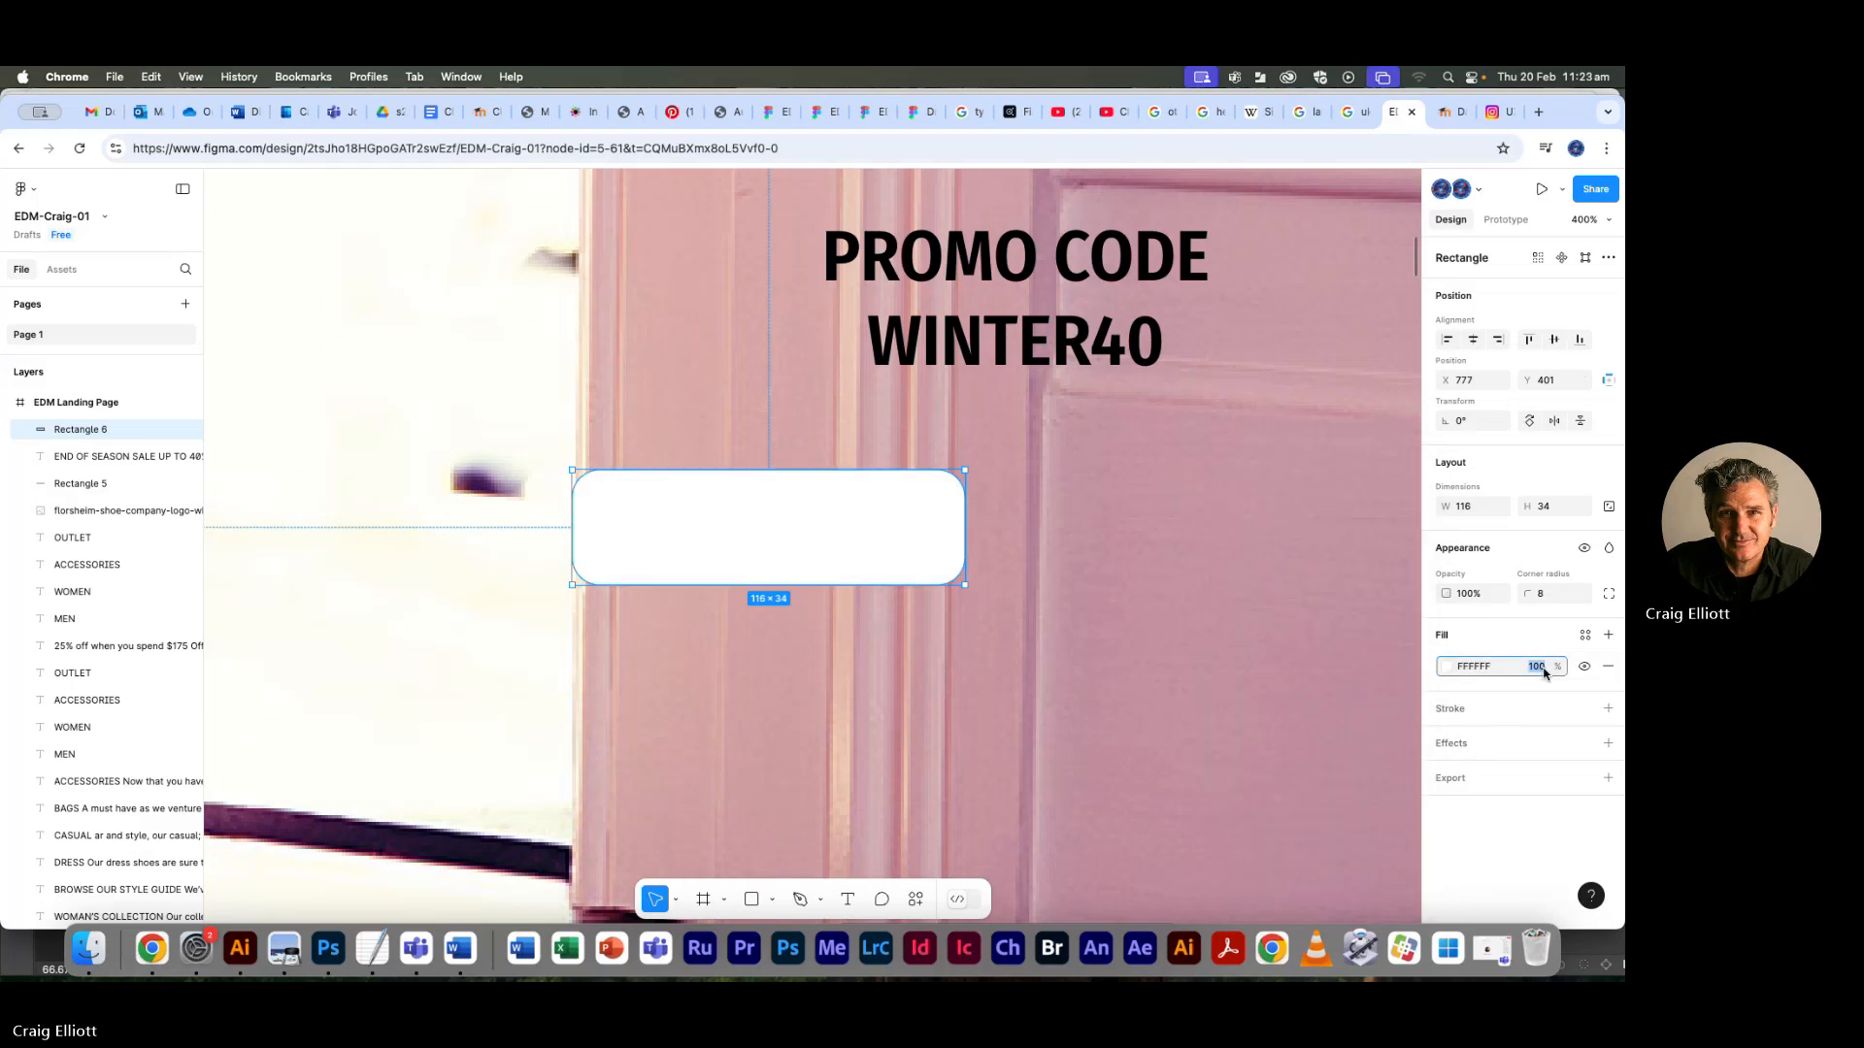
{"action": "type", "text": "70"}
{"action": "key", "text": "Return"}
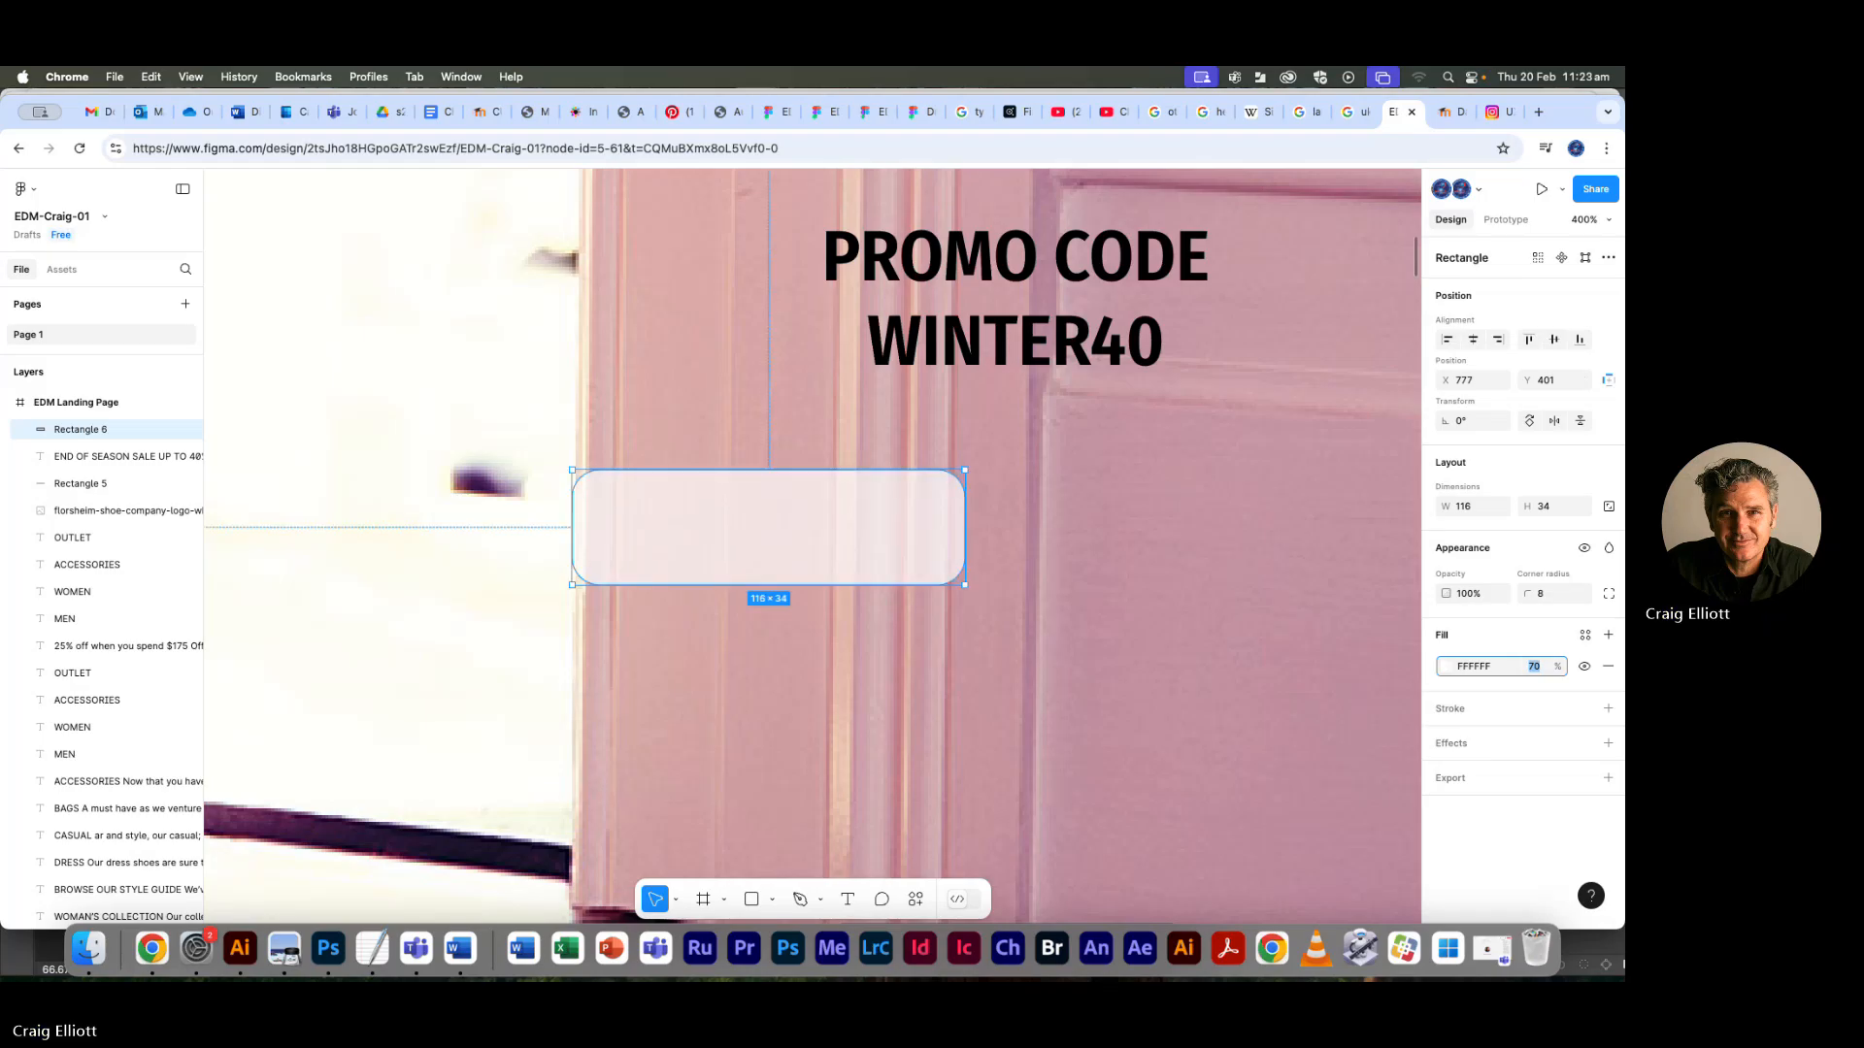
{"action": "type", "text": "60"}
{"action": "key", "text": "Return"}
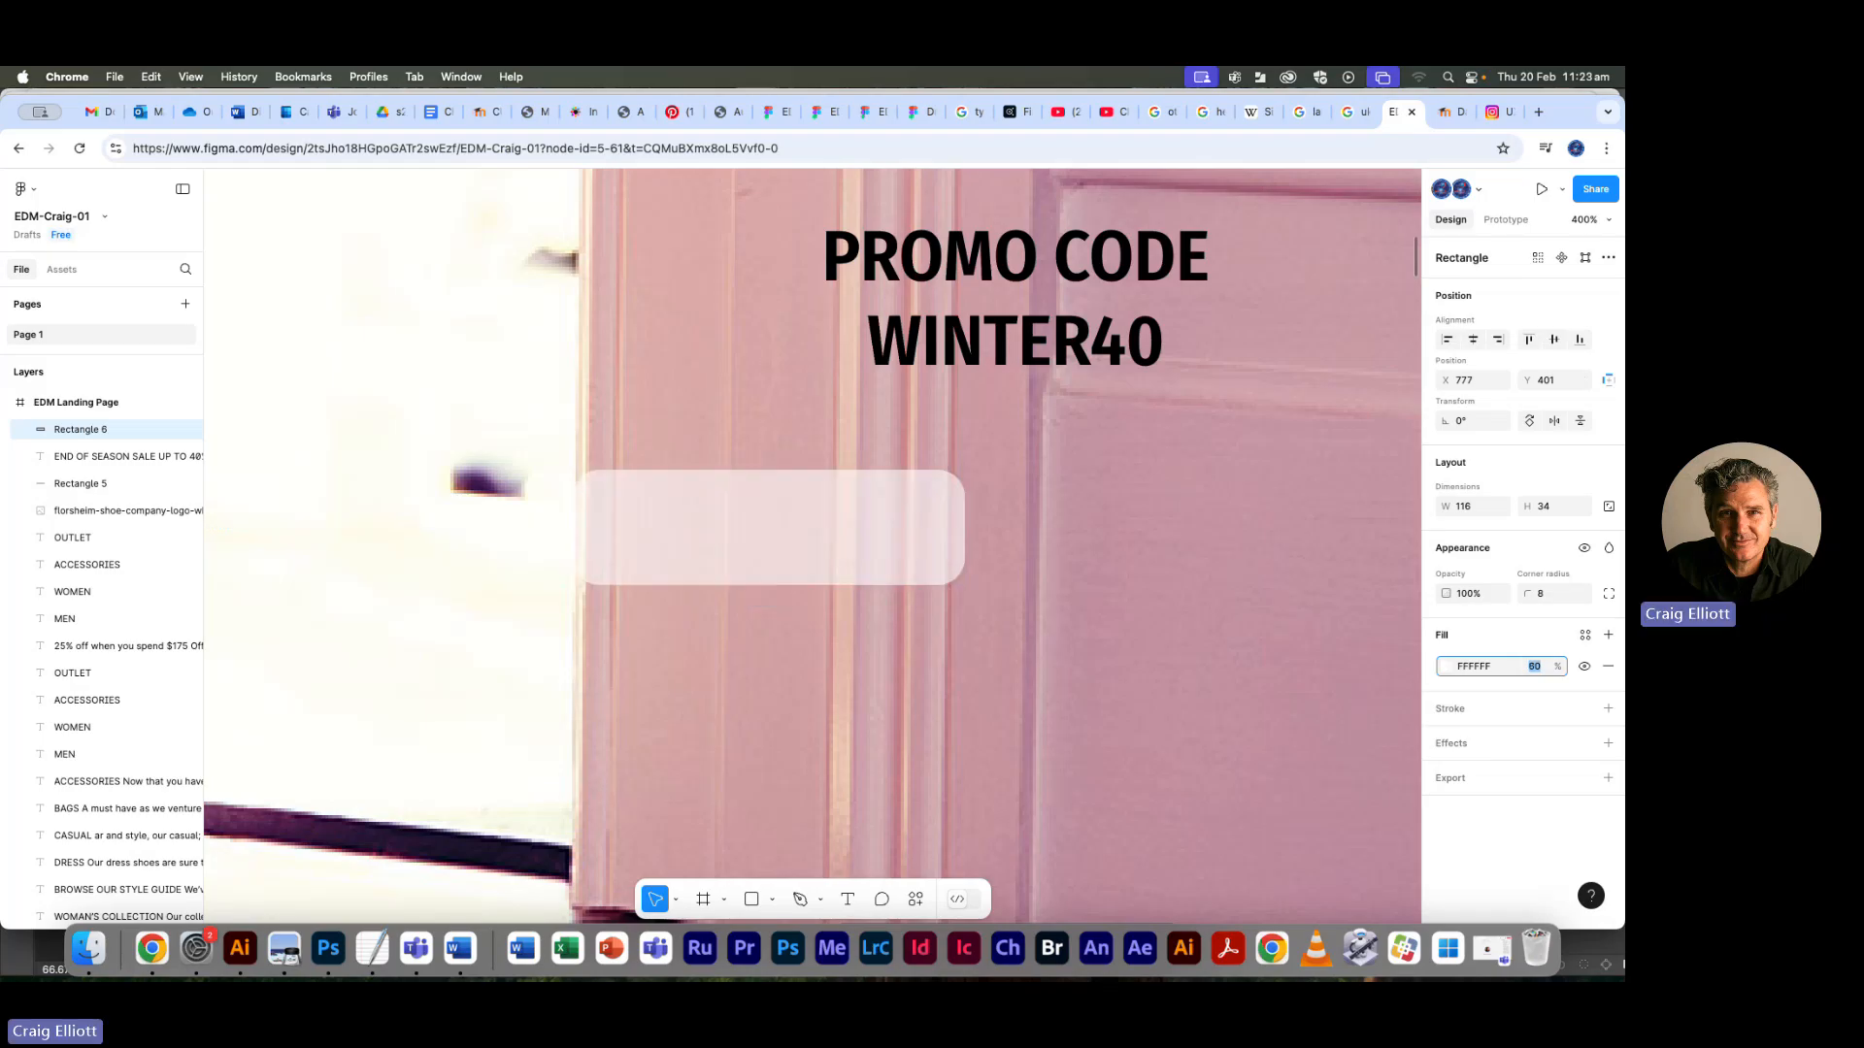
{"action": "left_click", "coordinate": [792, 717]}
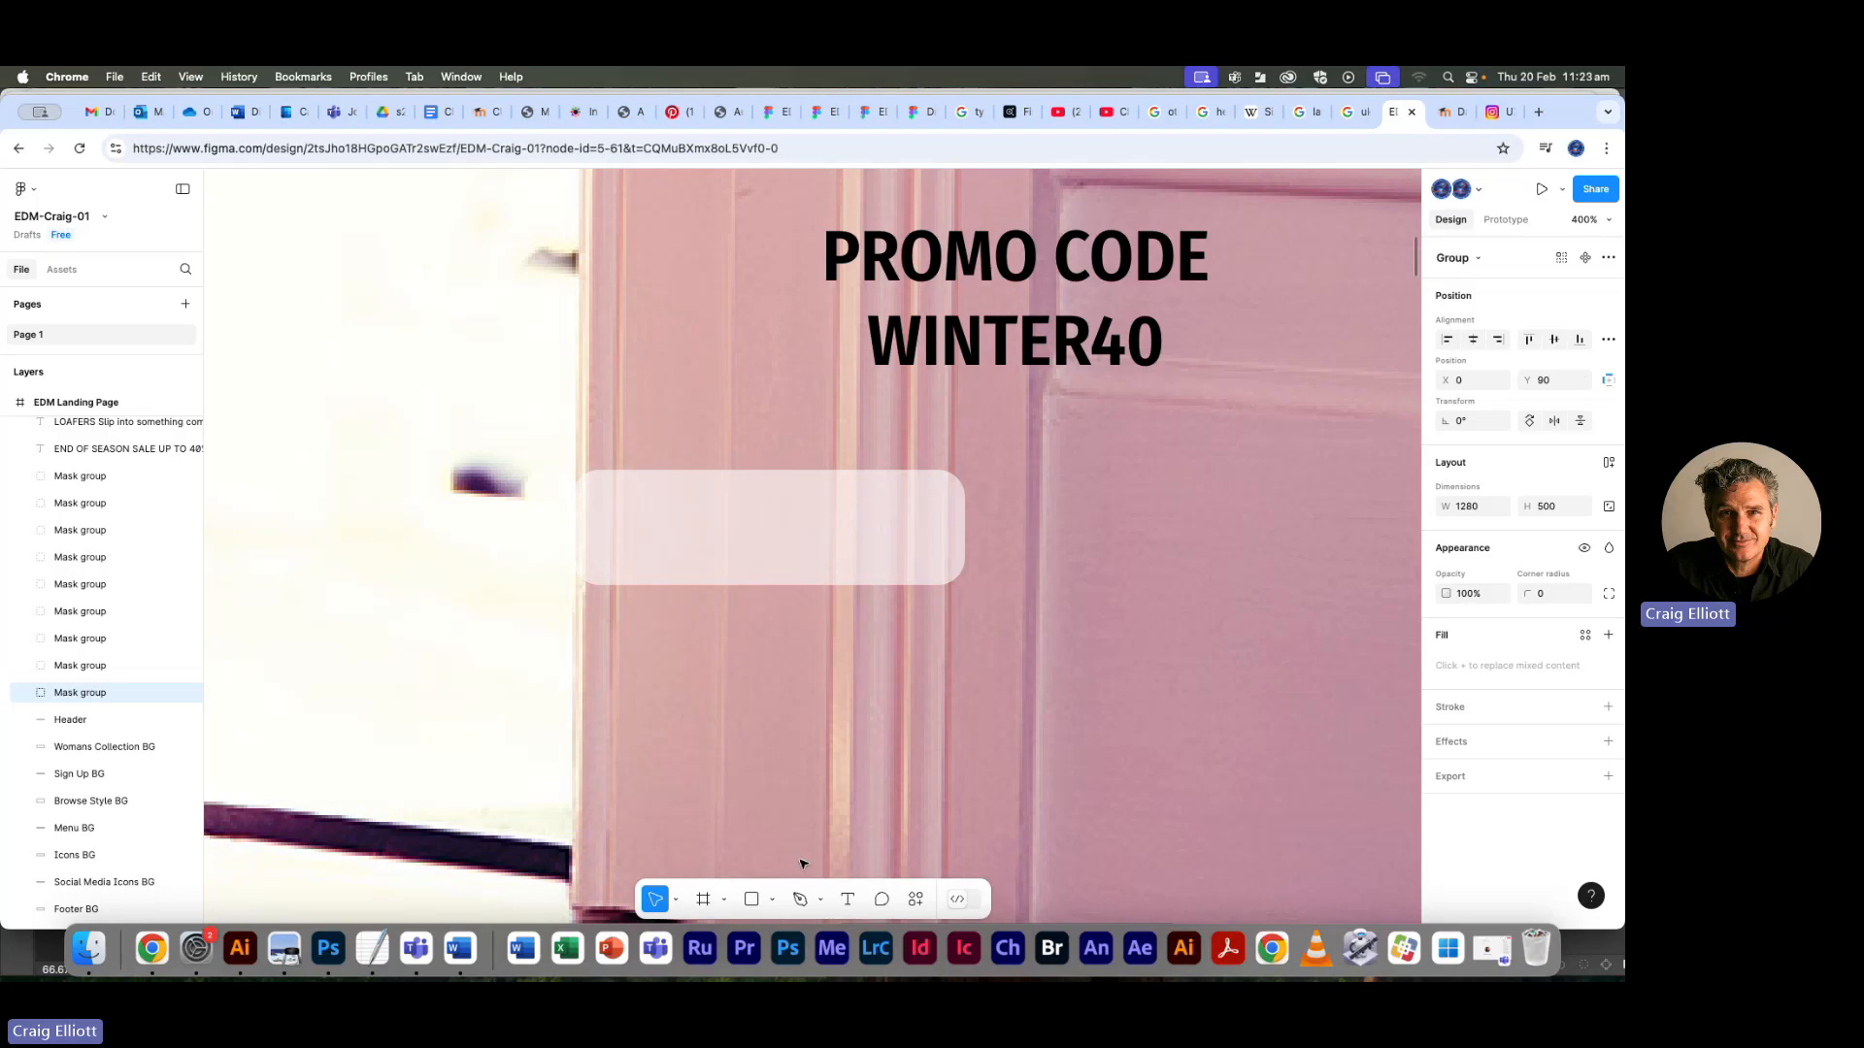
Copy the word PROMO from the hero text into a new text box about 73 x 25 below the button rectangle
{"action": "left_click", "coordinate": [847, 899]}
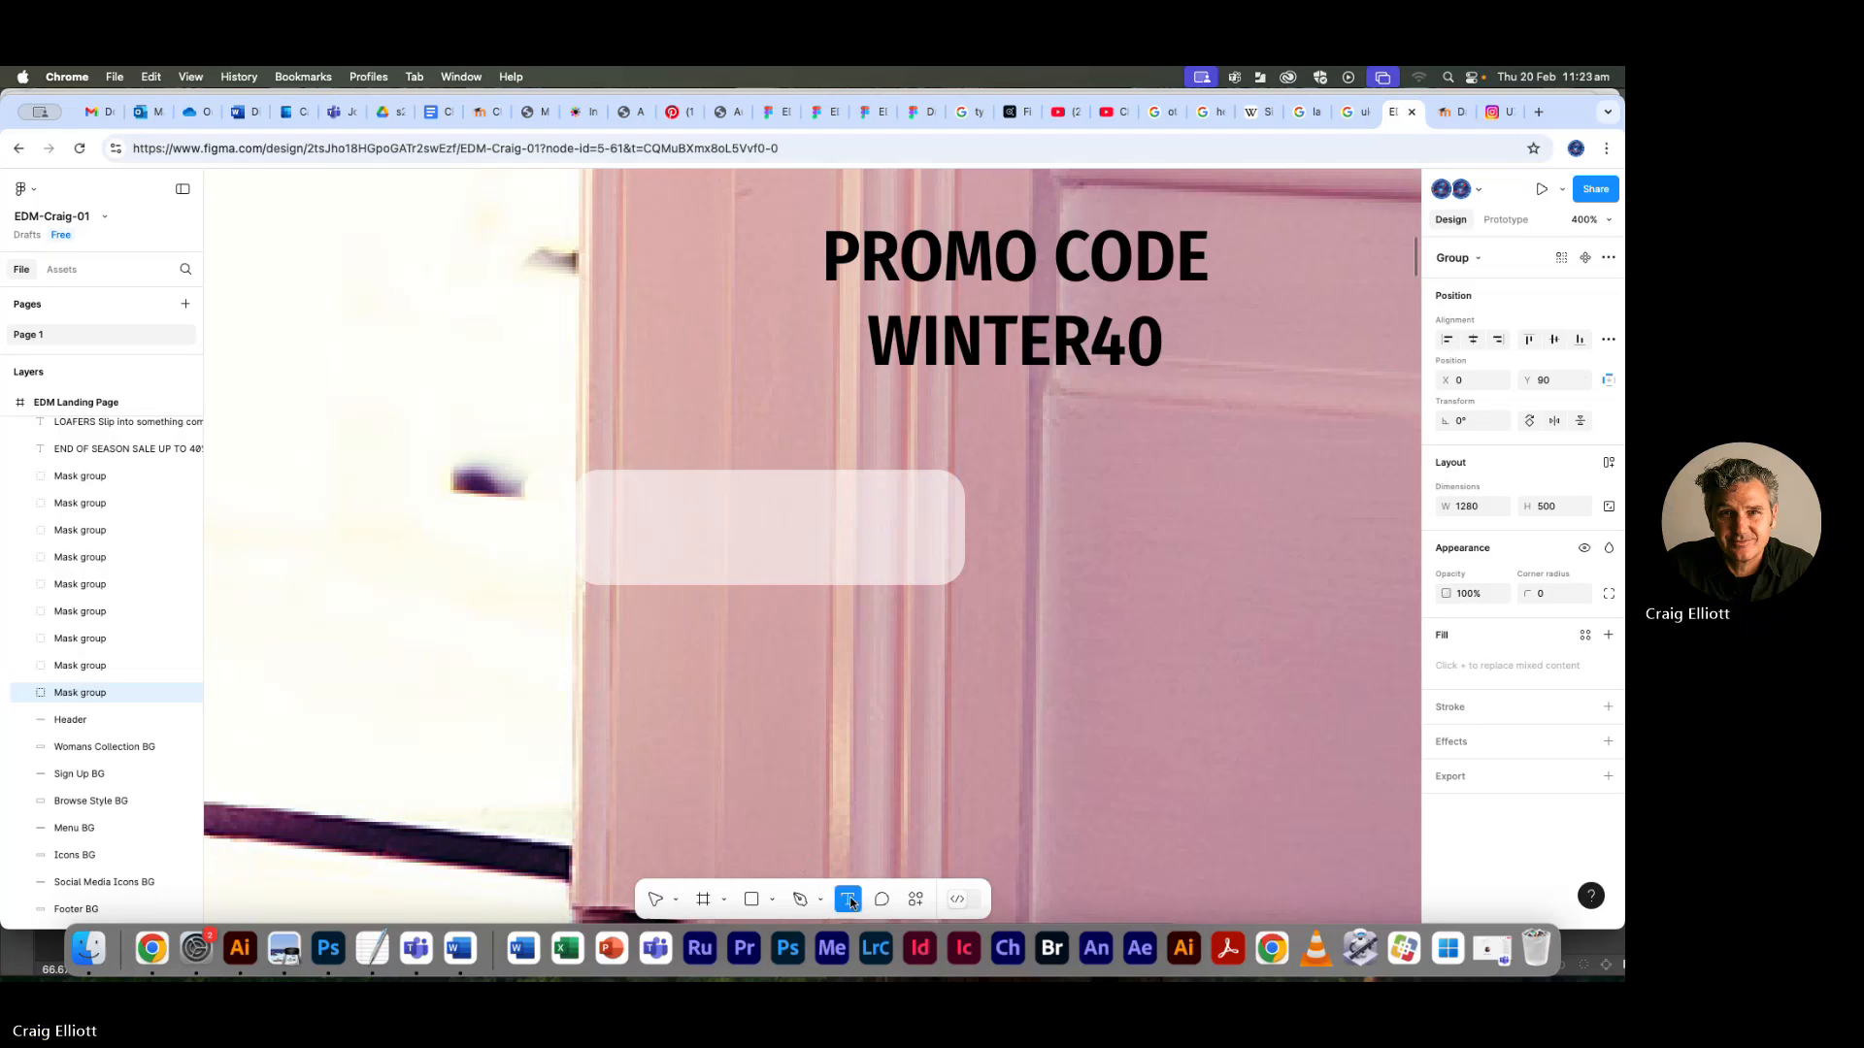
{"action": "double_click", "coordinate": [915, 249]}
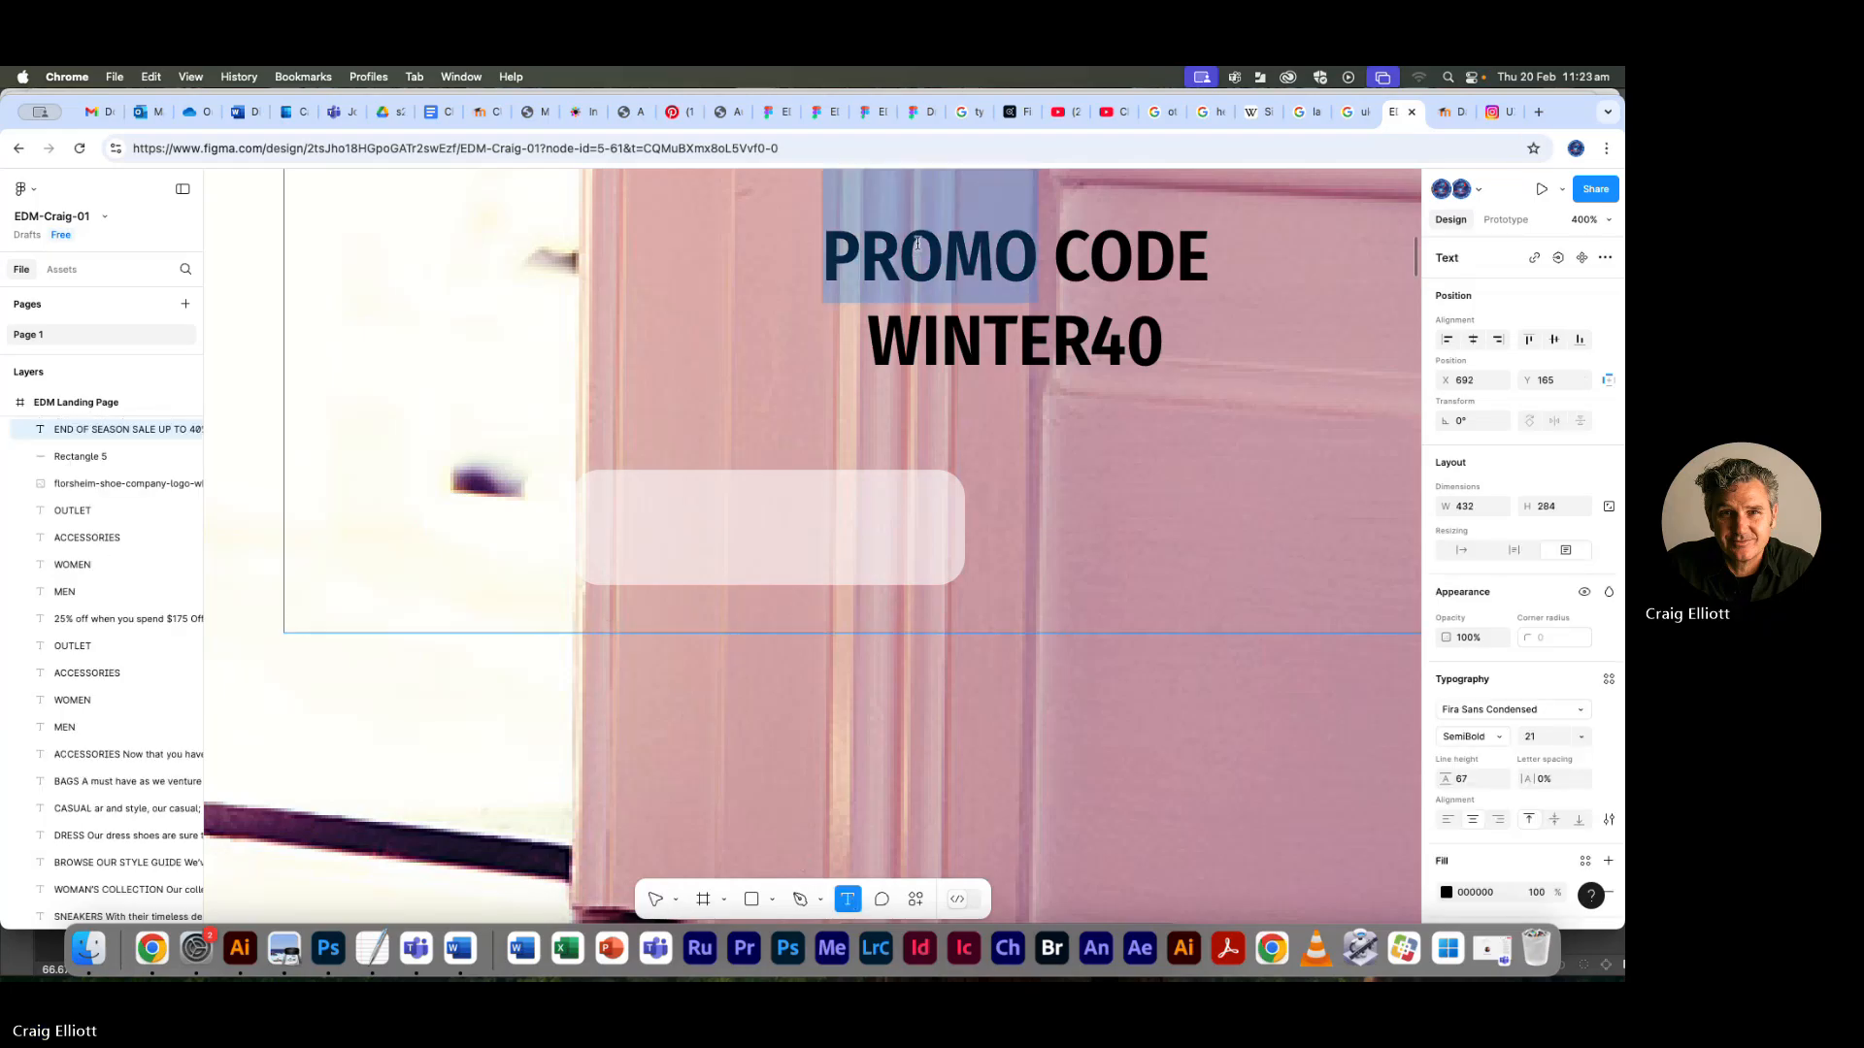
{"action": "scroll", "coordinate": [931, 668], "scroll_direction": "down", "scroll_amount": 2}
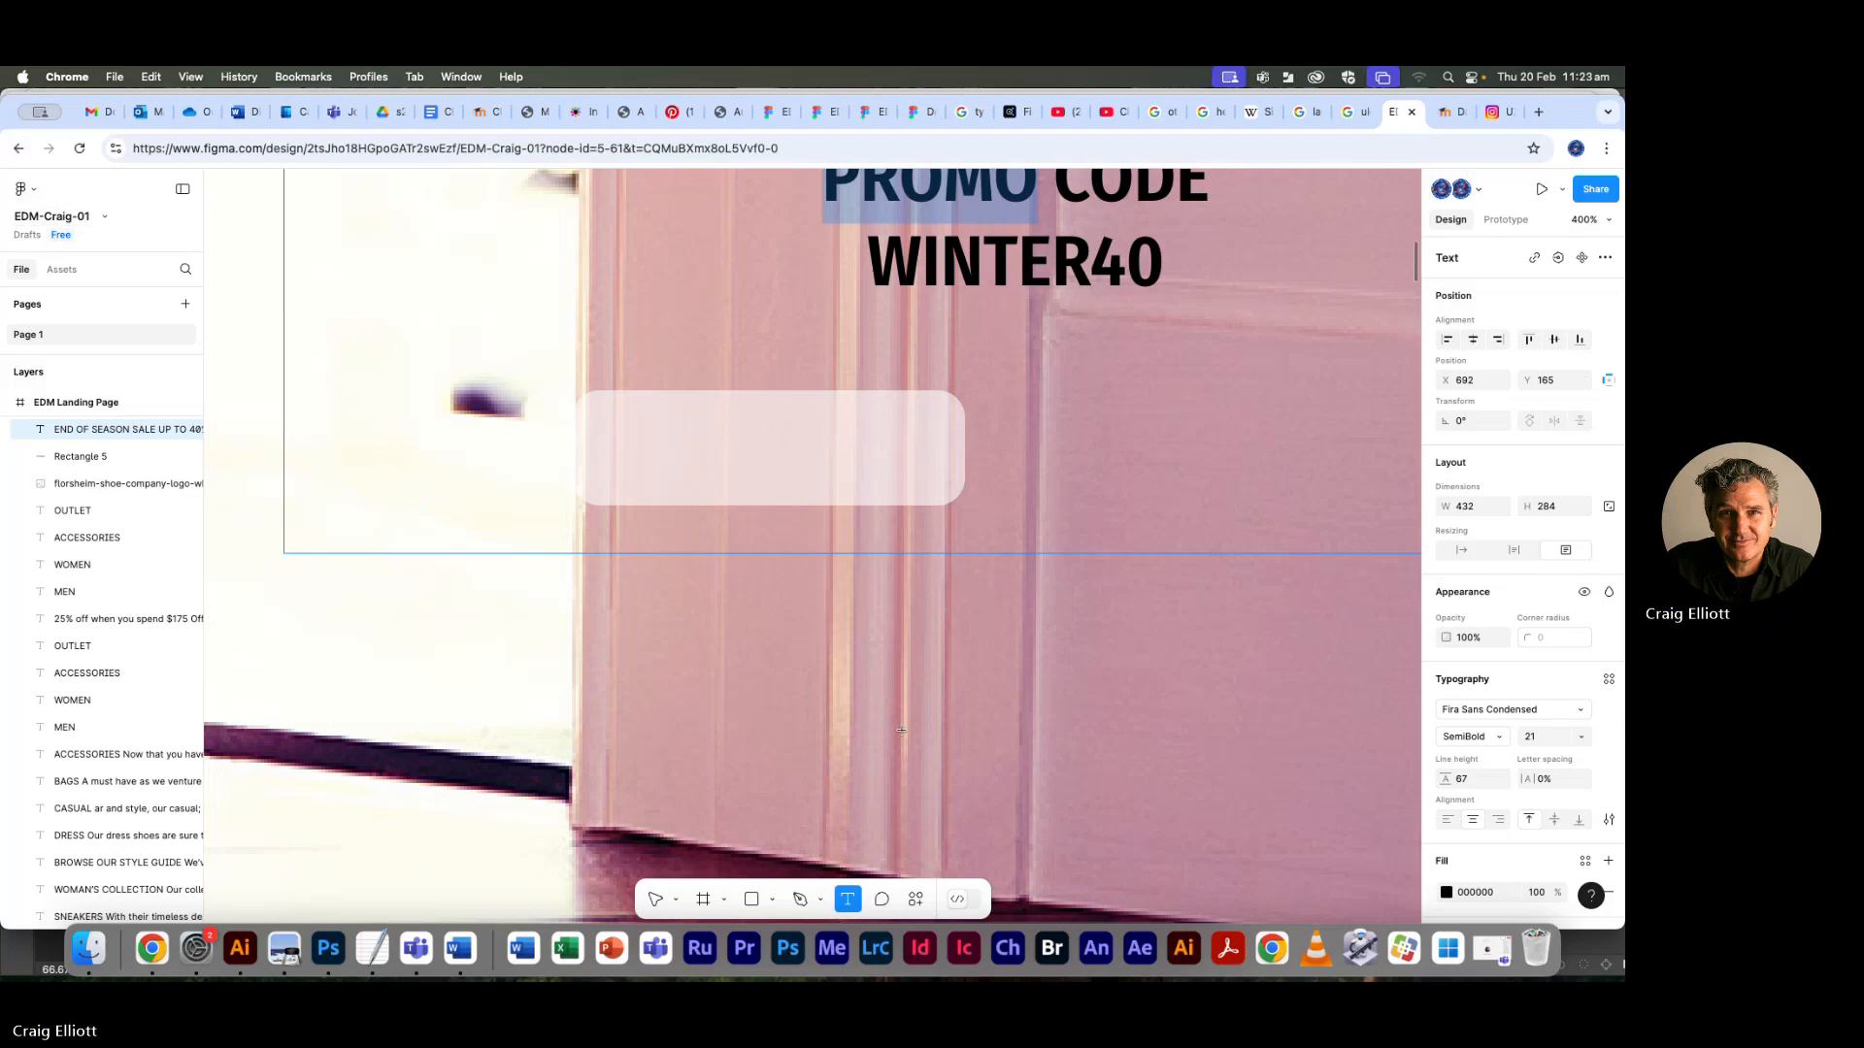
{"action": "left_click", "coordinate": [655, 899]}
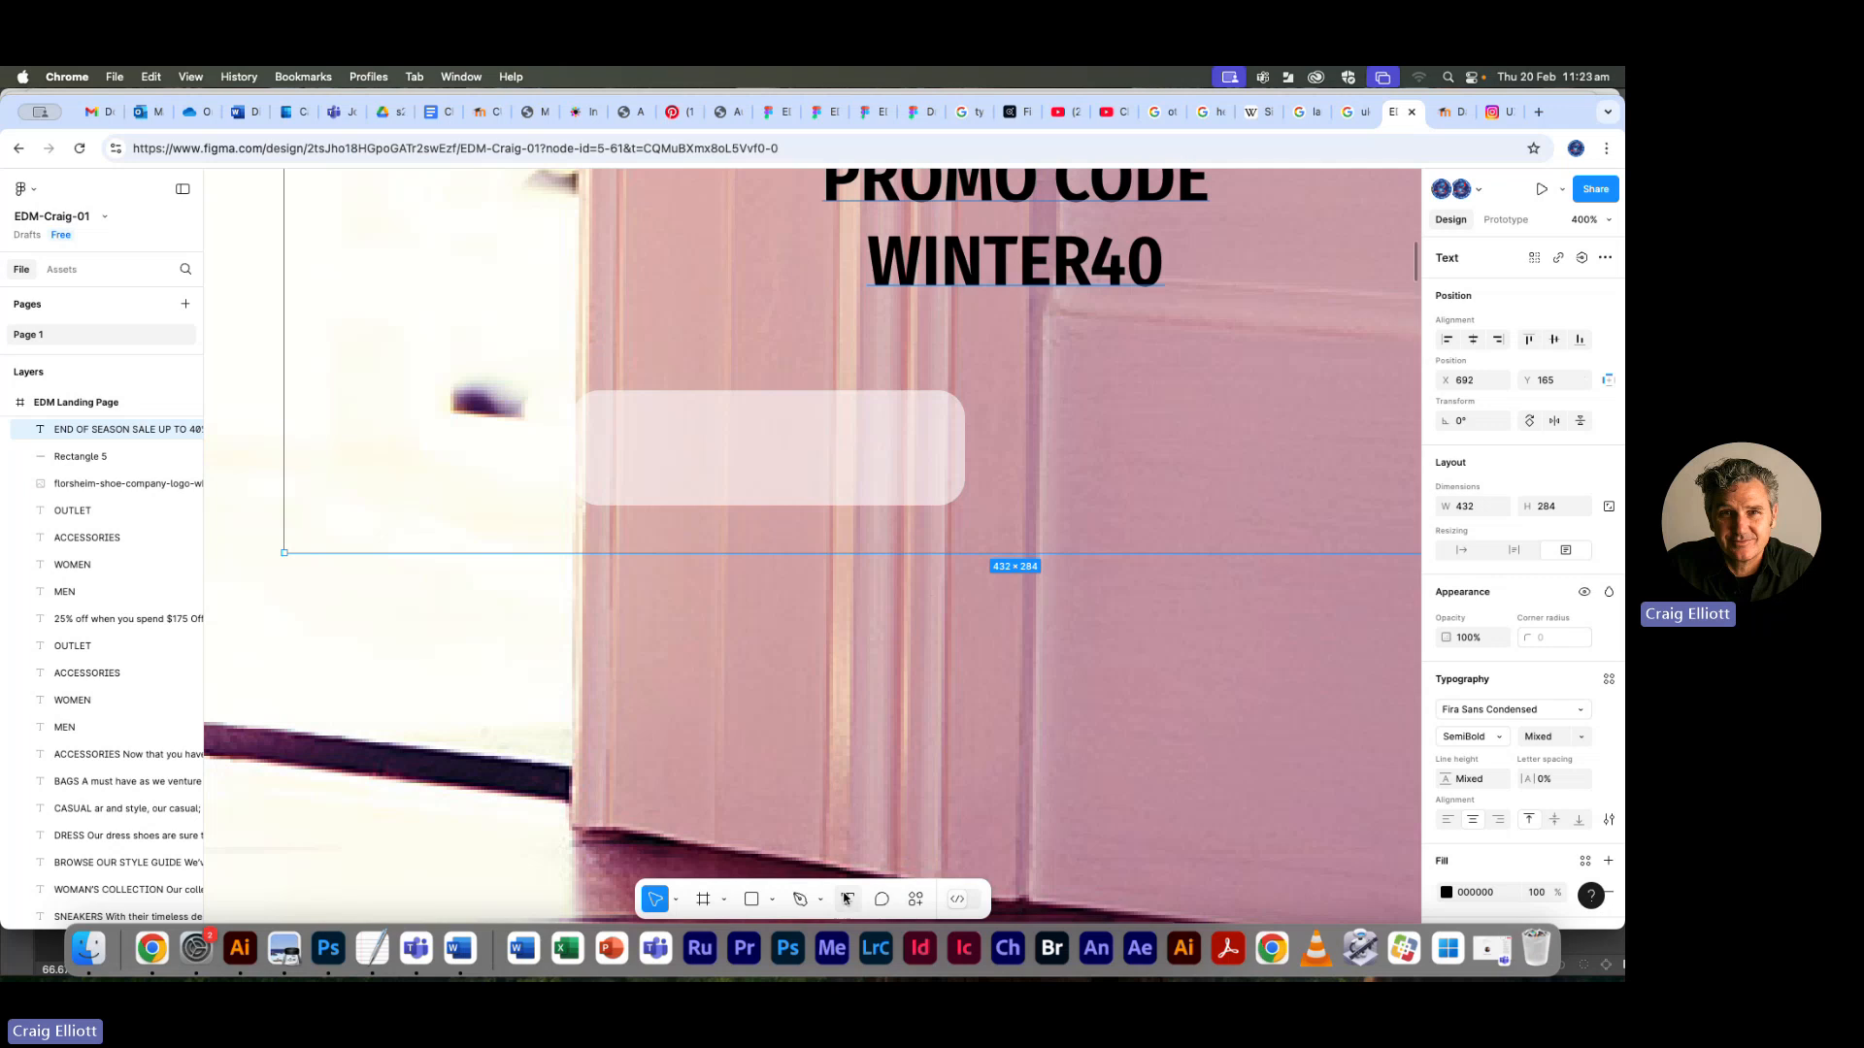
{"action": "key", "text": "Return"}
{"action": "left_click_drag", "start_coordinate": [679, 590], "coordinate": [928, 675]}
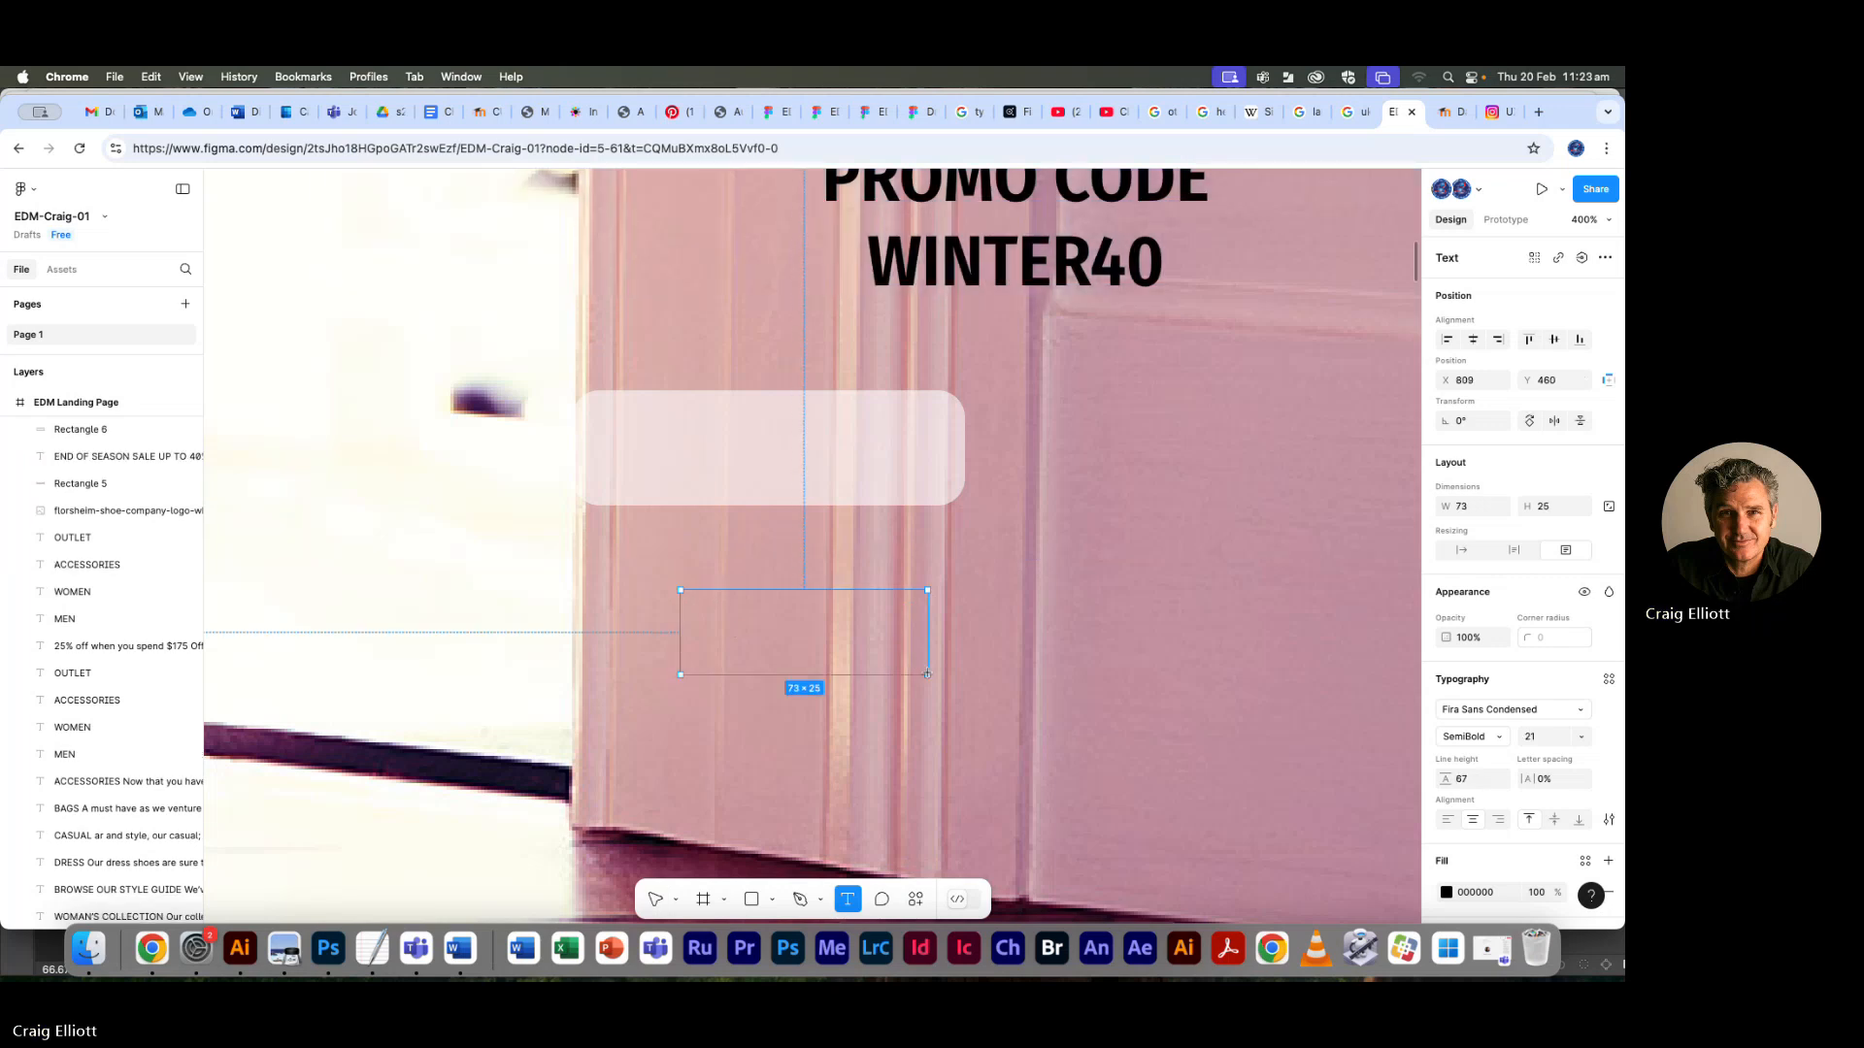
{"action": "type", "text": "PROMO"}
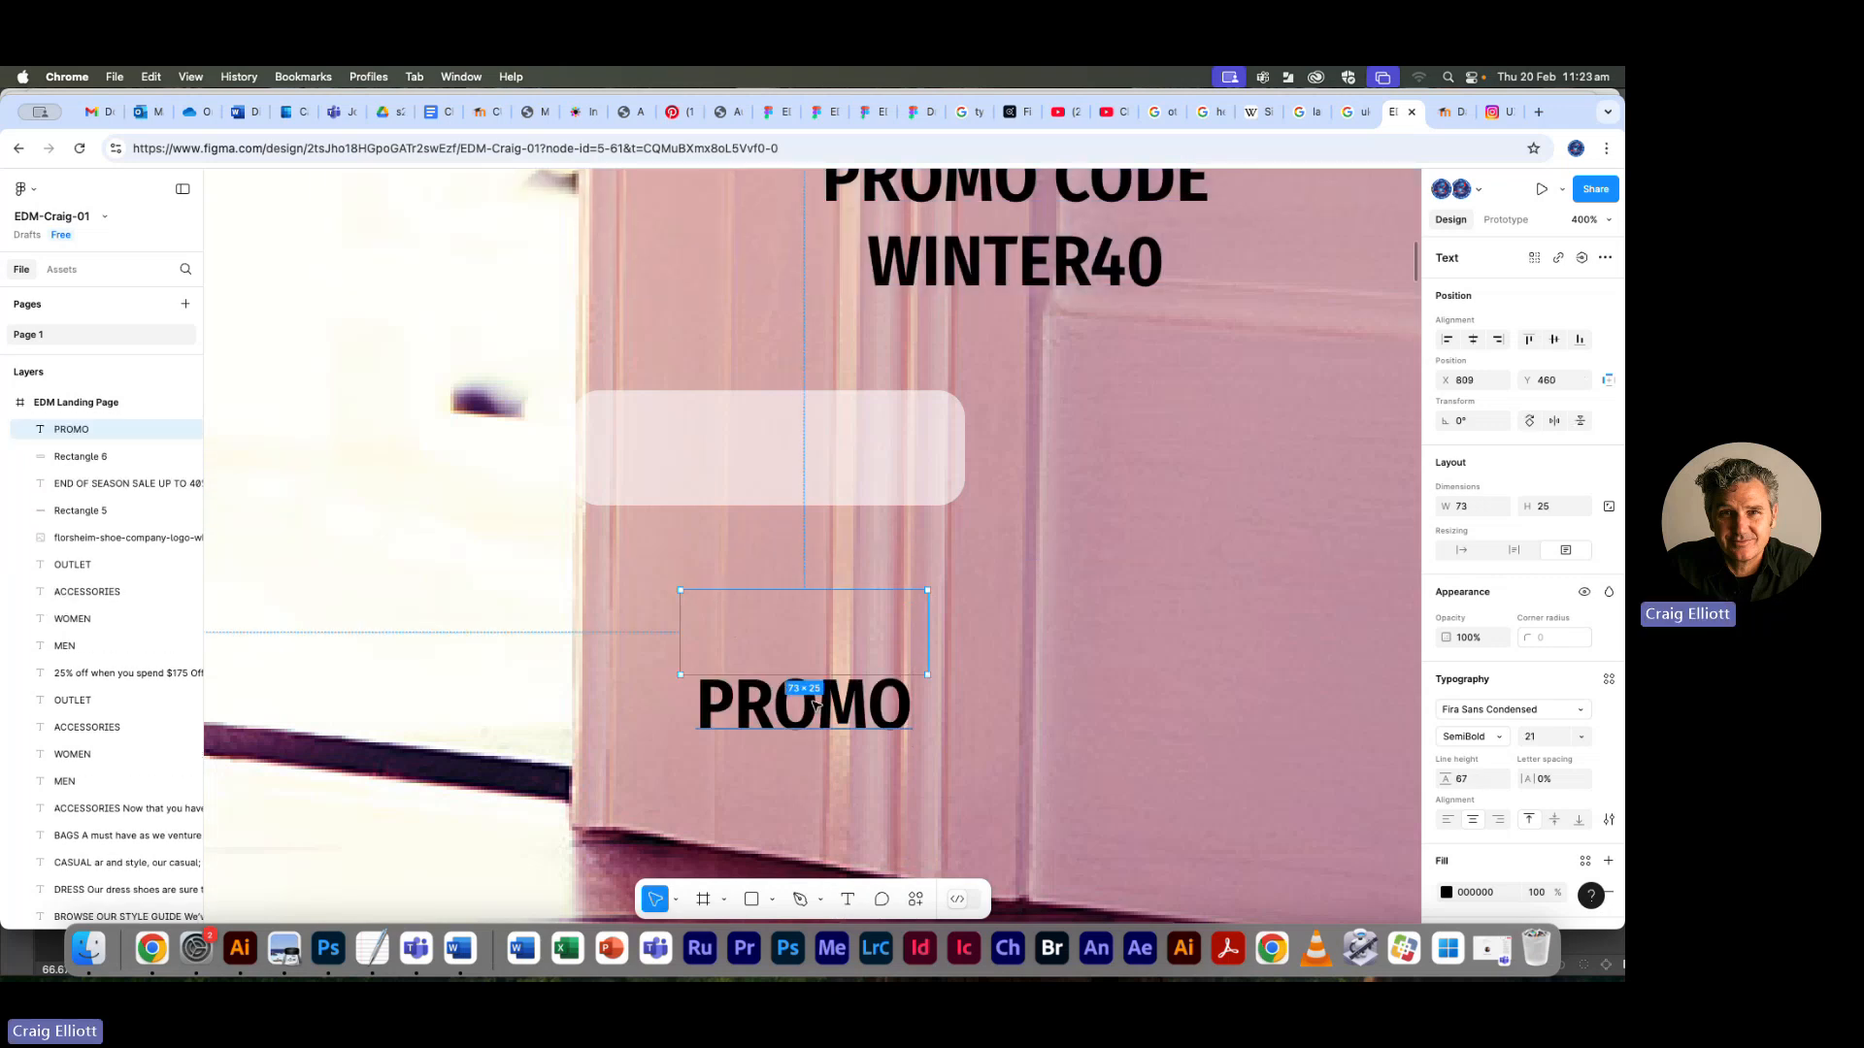
Set the line height of the new PROMO text to 18
{"action": "double_click", "coordinate": [815, 705]}
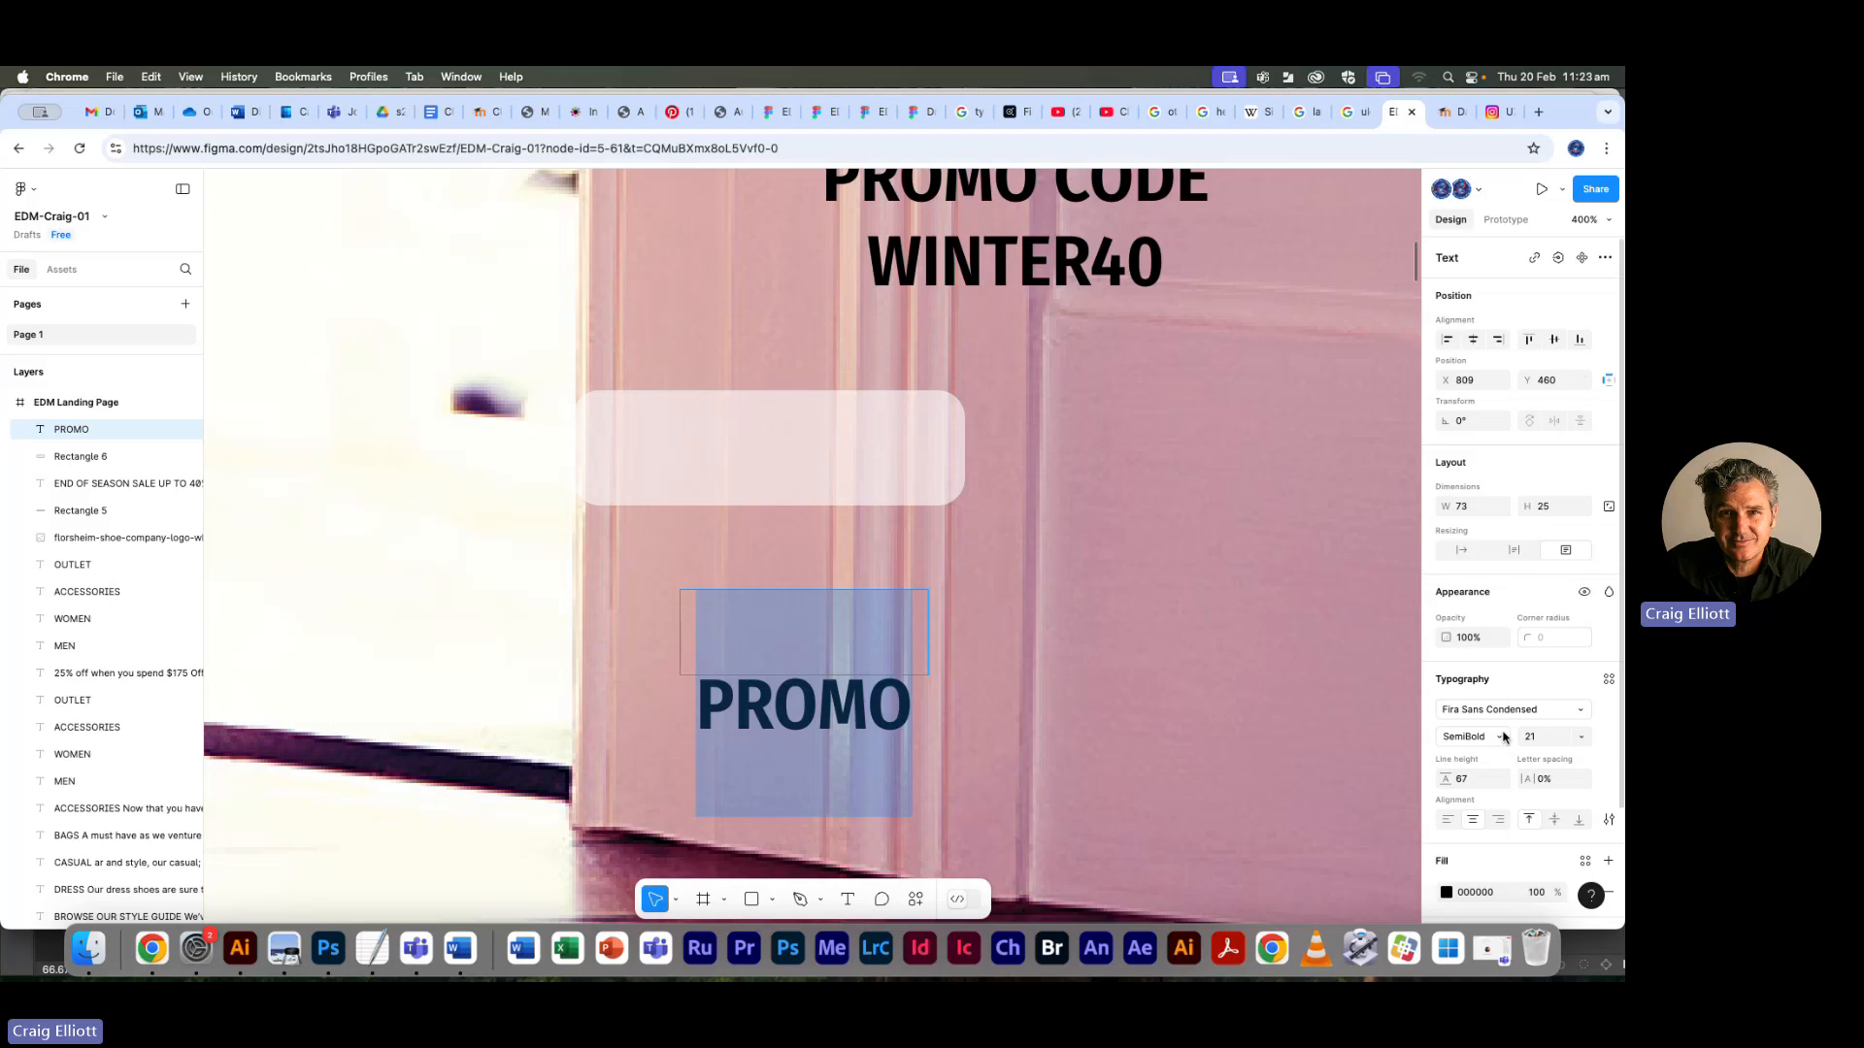
{"action": "left_click", "coordinate": [1472, 781]}
{"action": "type", "text": "0"}
{"action": "key", "text": "Tab"}
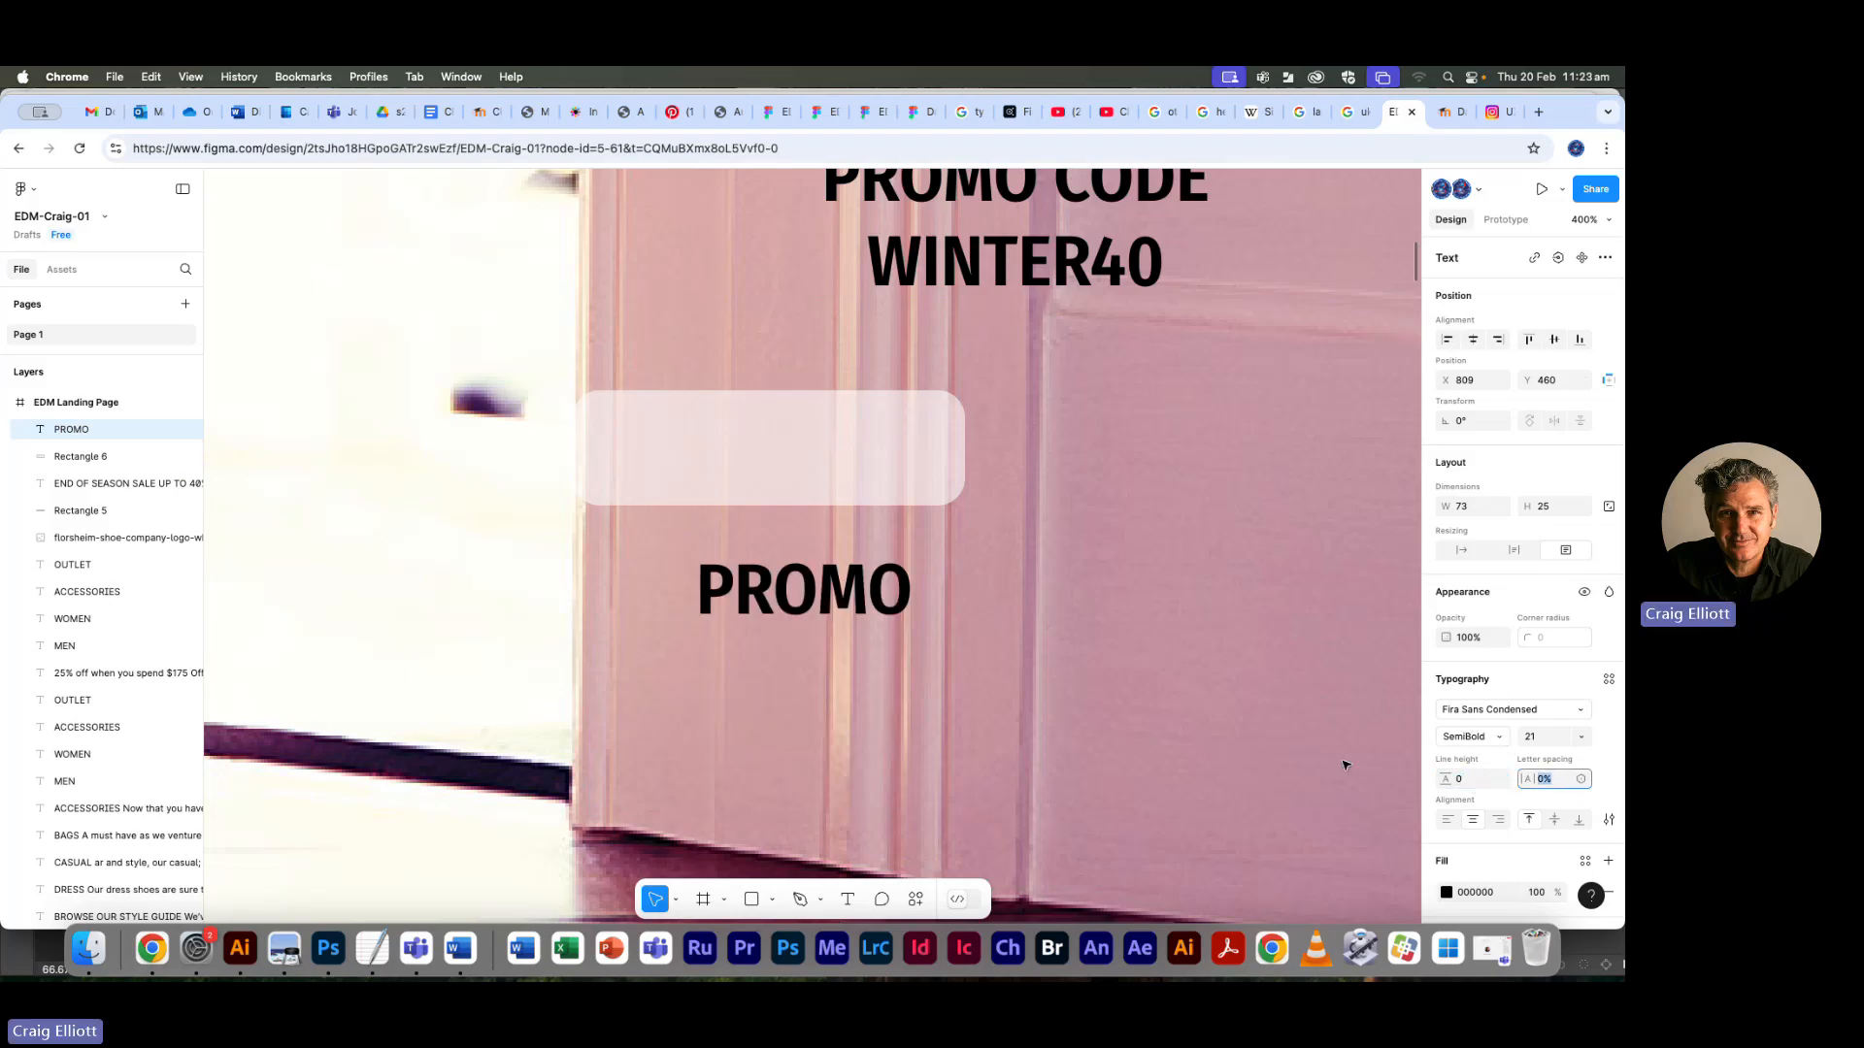
{"action": "double_click", "coordinate": [766, 626]}
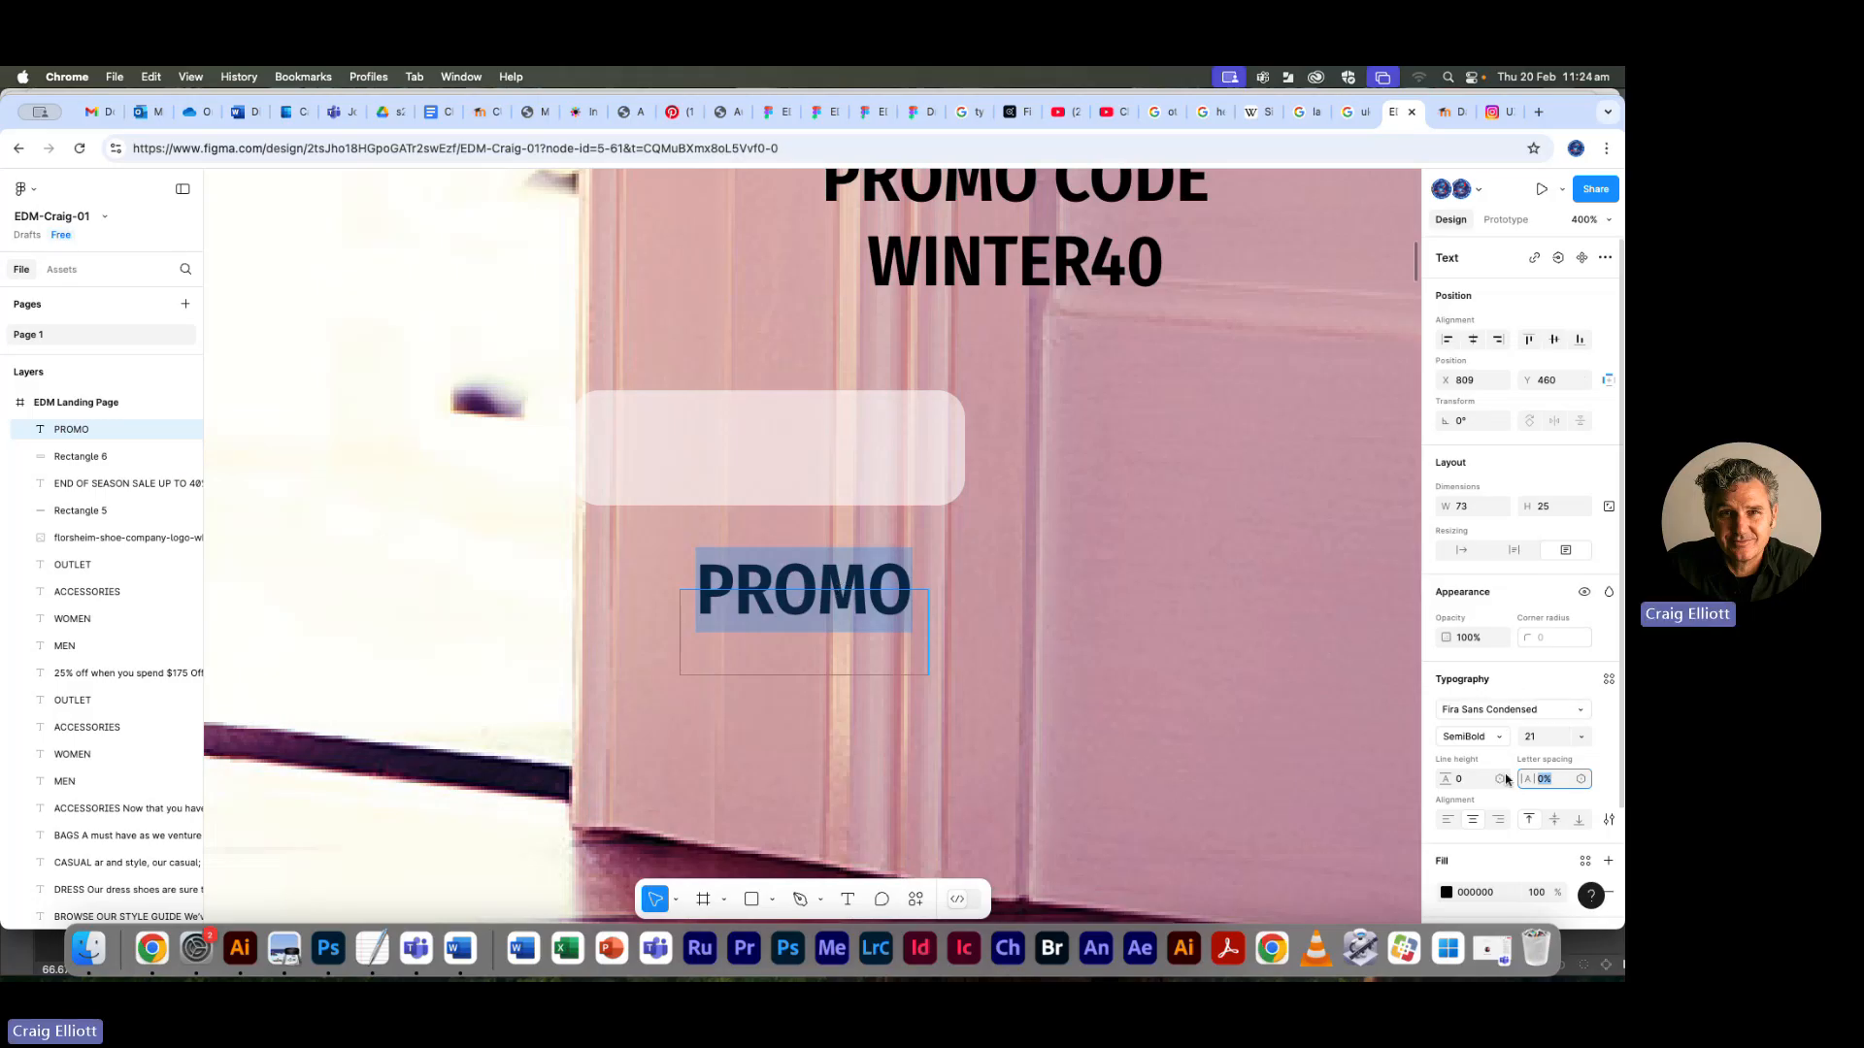
{"action": "left_click", "coordinate": [1470, 780]}
{"action": "key", "text": "Up"}
{"action": "key", "text": "Up"}
{"action": "key", "text": "Up"}
{"action": "key", "text": "Up"}
{"action": "key", "text": "Up"}
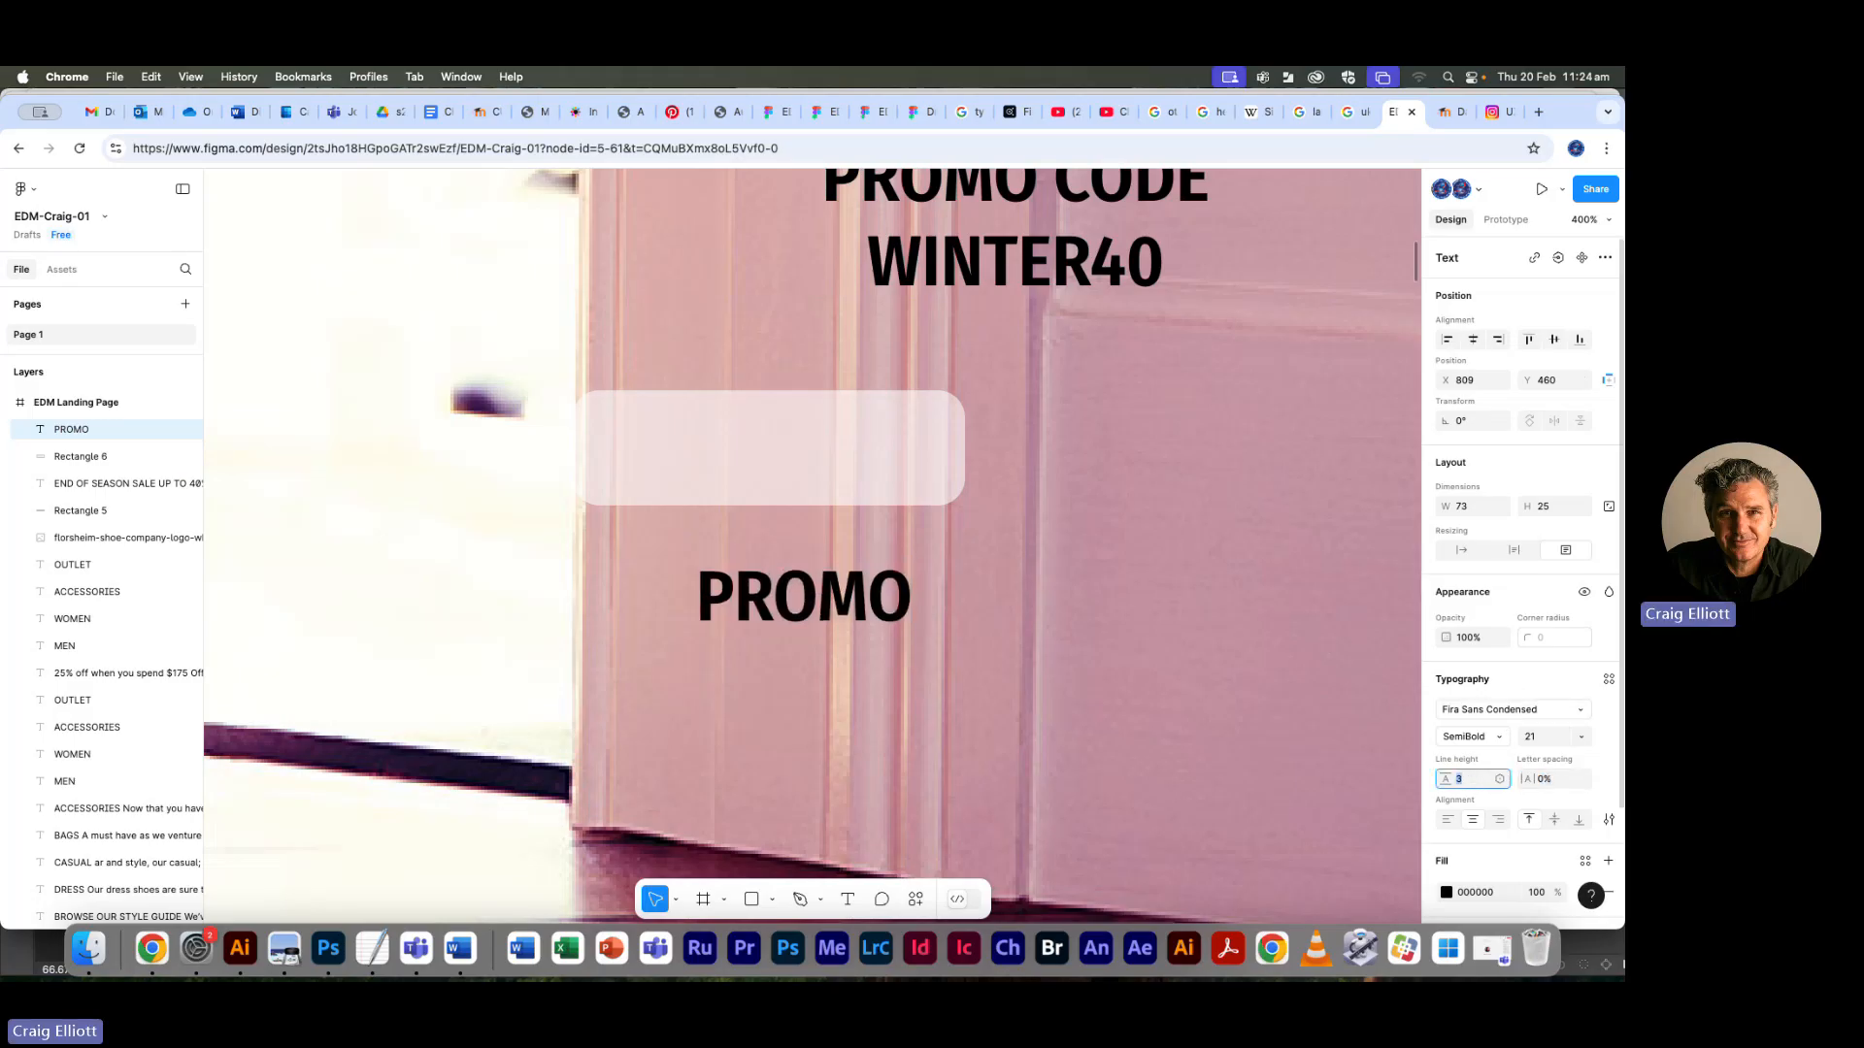
{"action": "key", "text": "Up"}
{"action": "key", "text": "Up"}
{"action": "key", "text": "Up"}
{"action": "key", "text": "Up"}
{"action": "key", "text": "Up"}
{"action": "key", "text": "Up"}
{"action": "key", "text": "Up"}
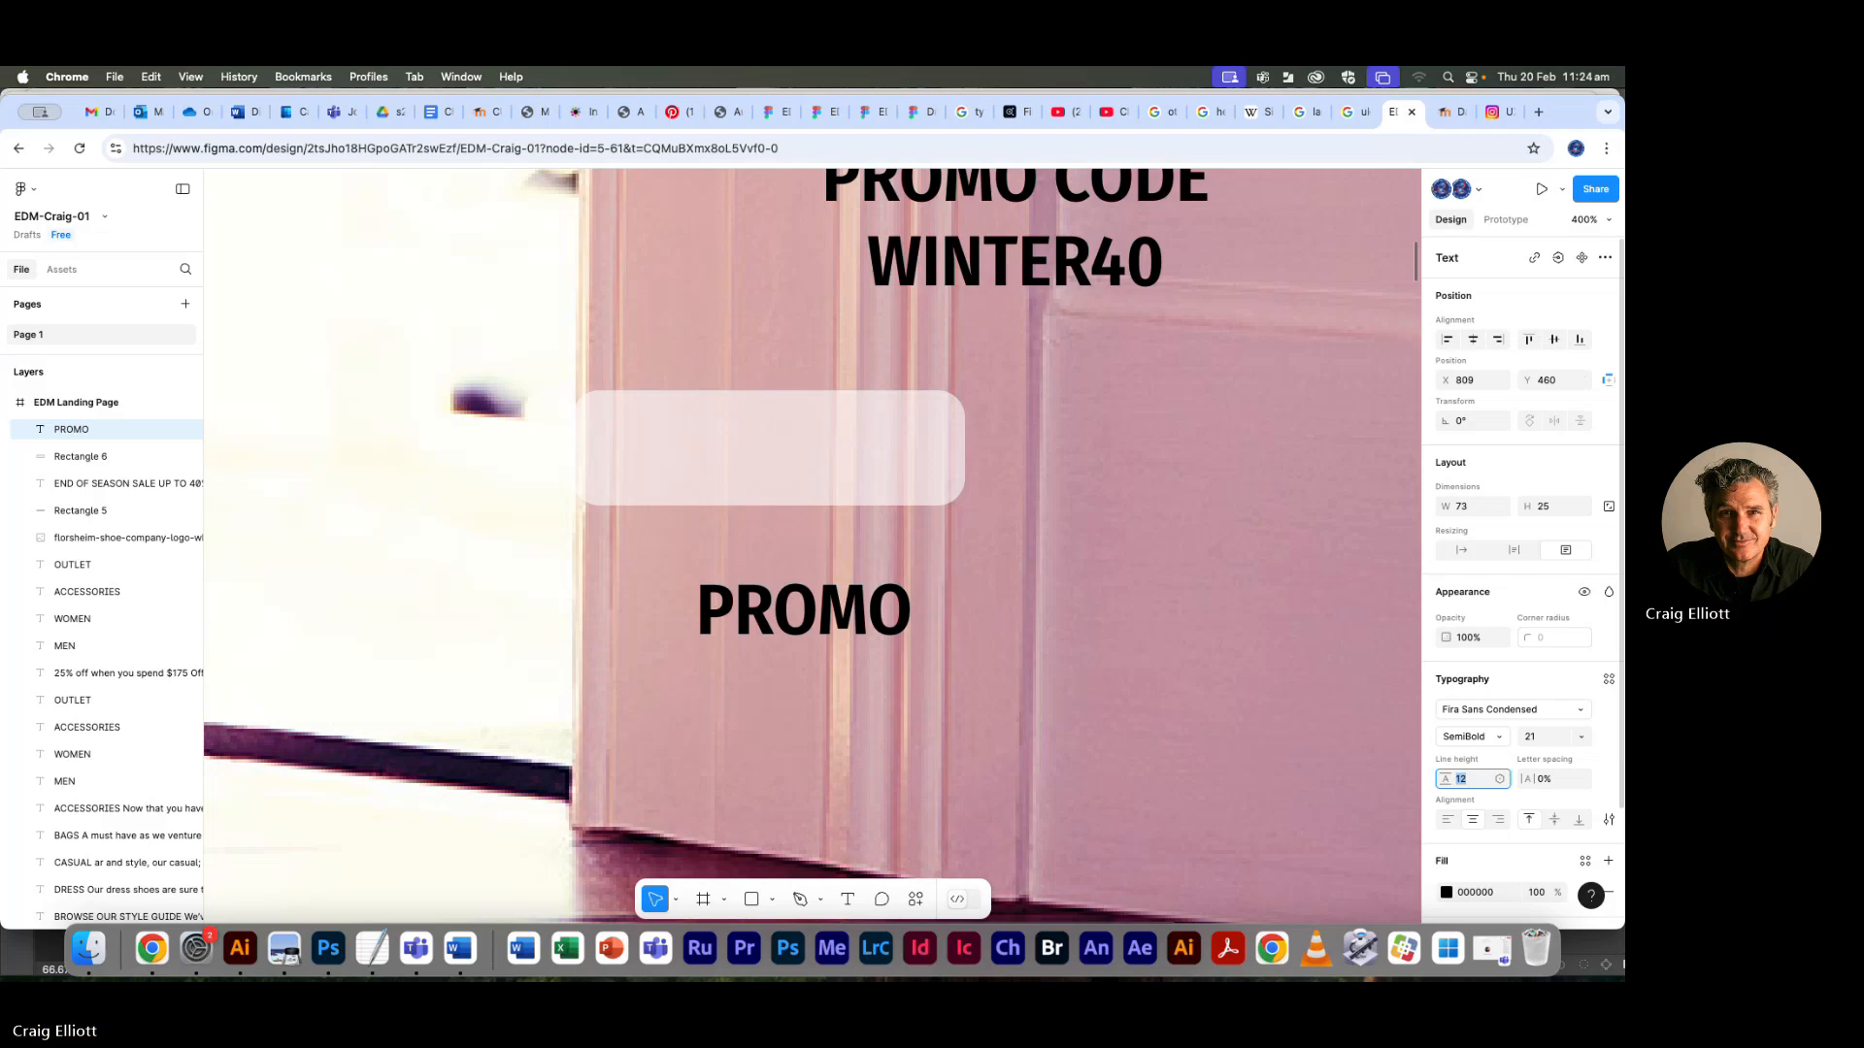
{"action": "key", "text": "Up"}
{"action": "key", "text": "Up"}
{"action": "key", "text": "Up"}
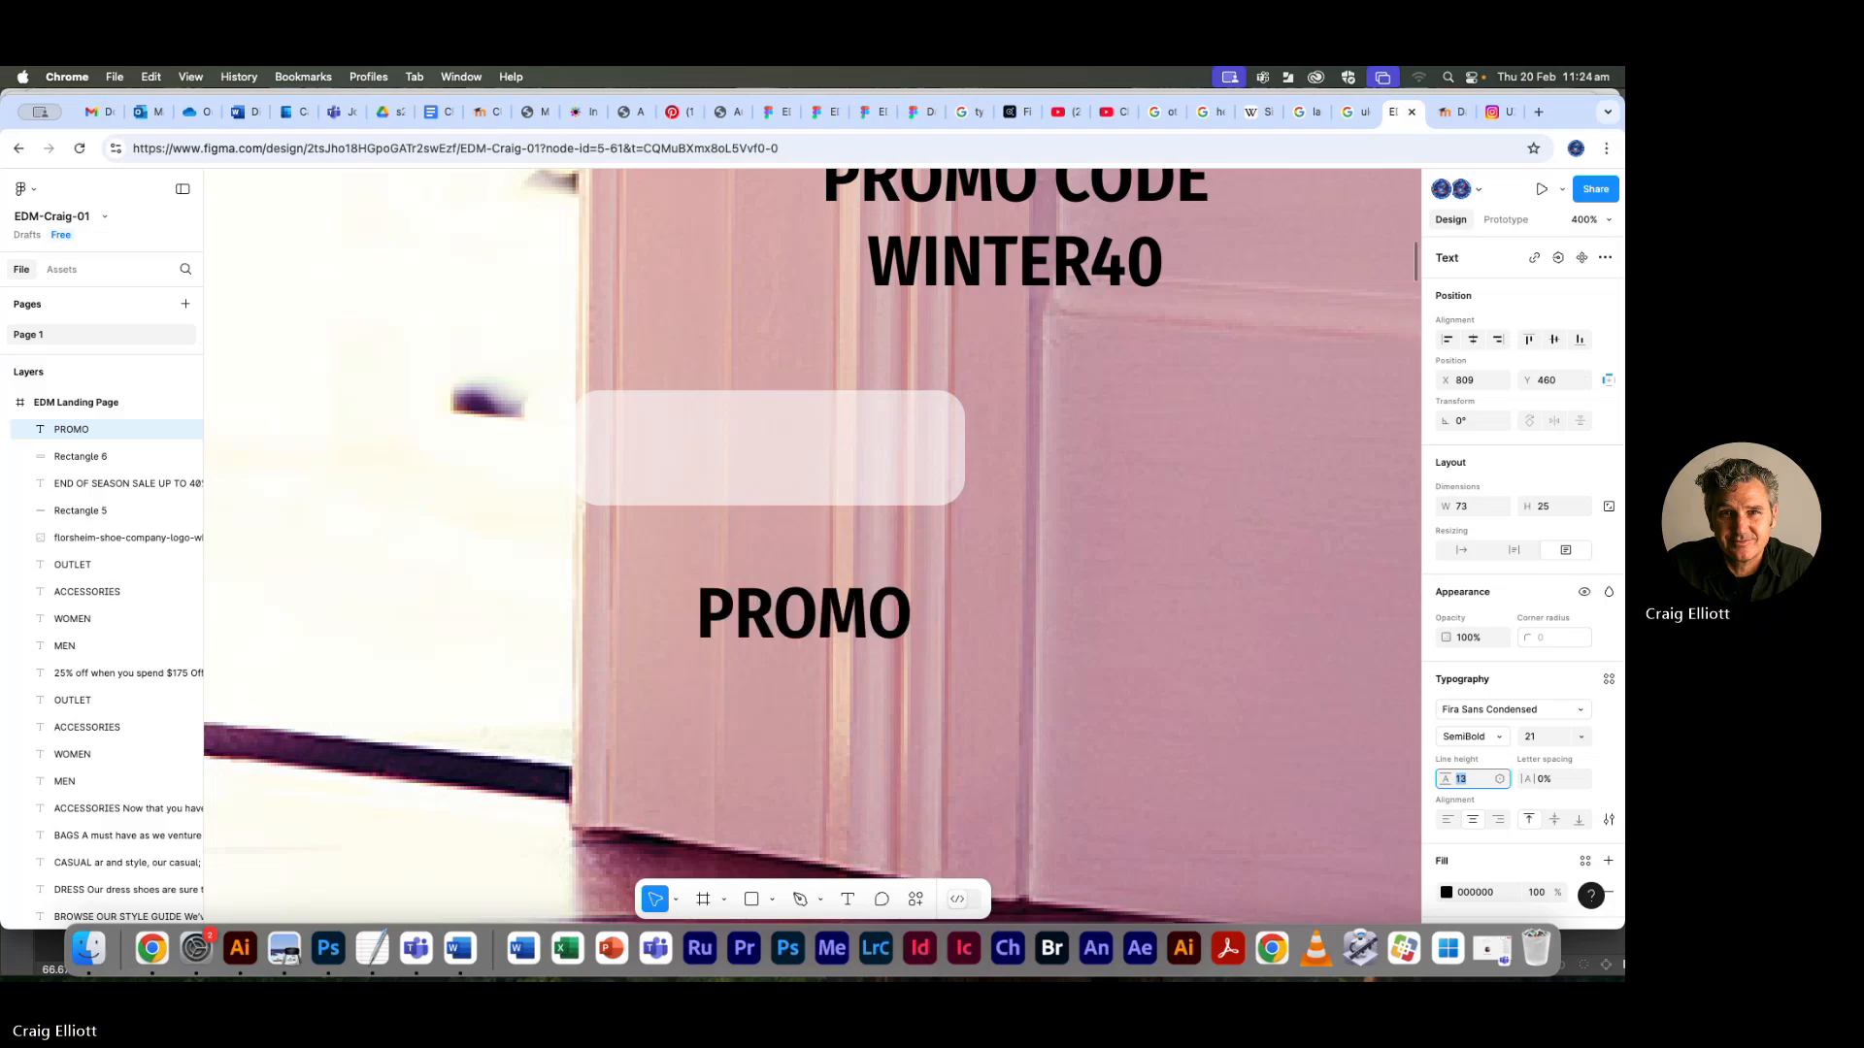
{"action": "key", "text": "Up"}
{"action": "key", "text": "Up"}
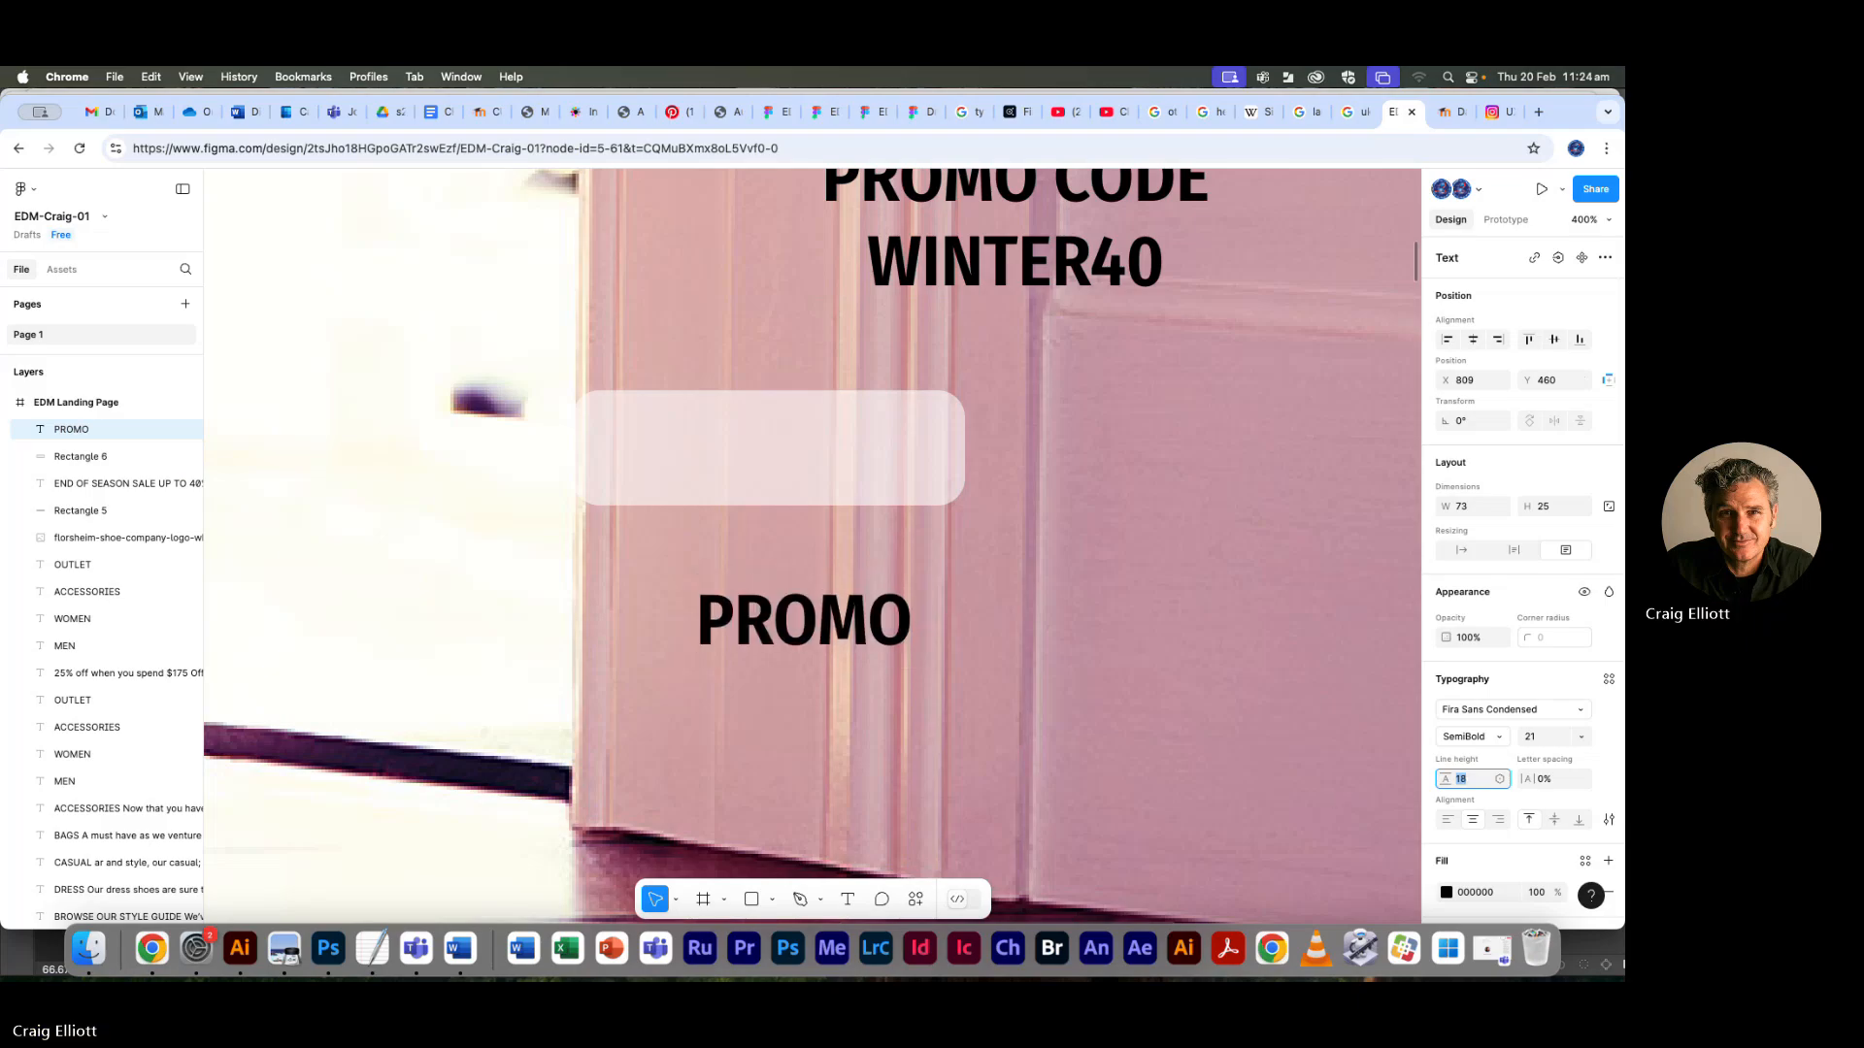
Replace the new text box's wording with SHOP MENS
{"action": "double_click", "coordinate": [732, 618]}
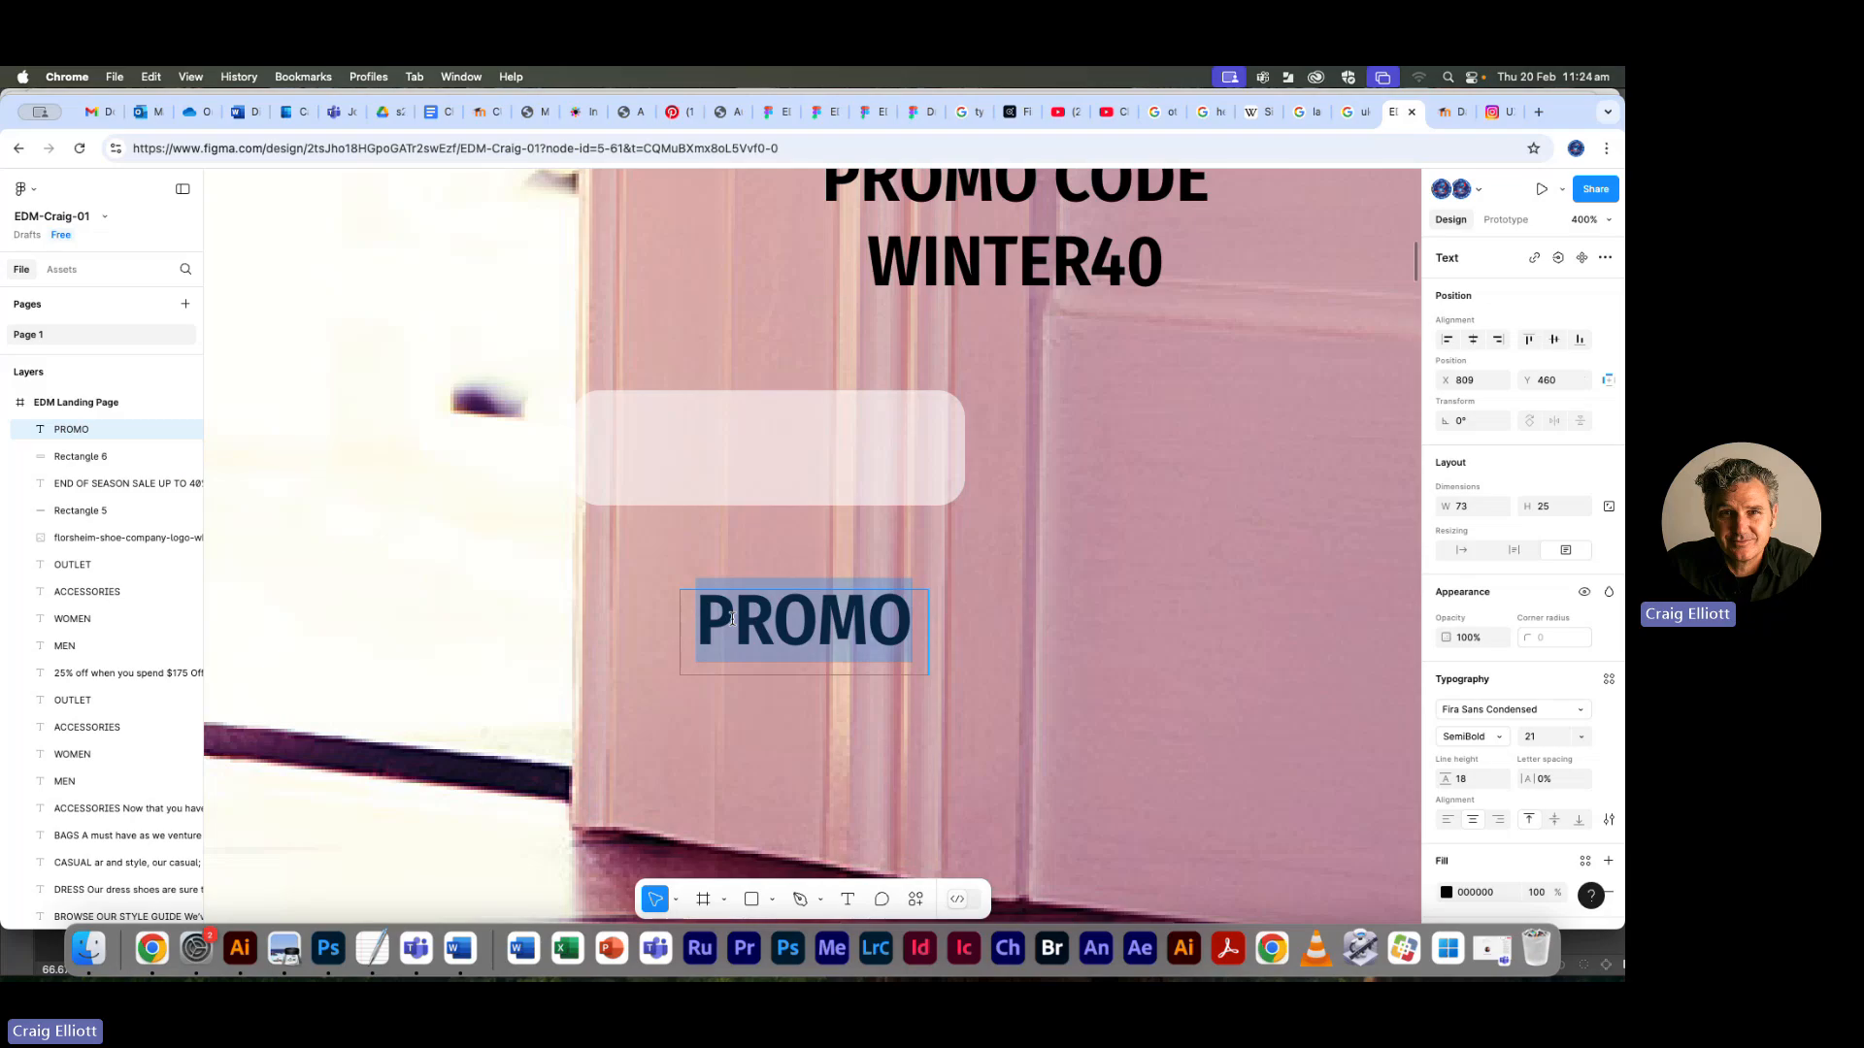
{"action": "type", "text": "SHOP"}
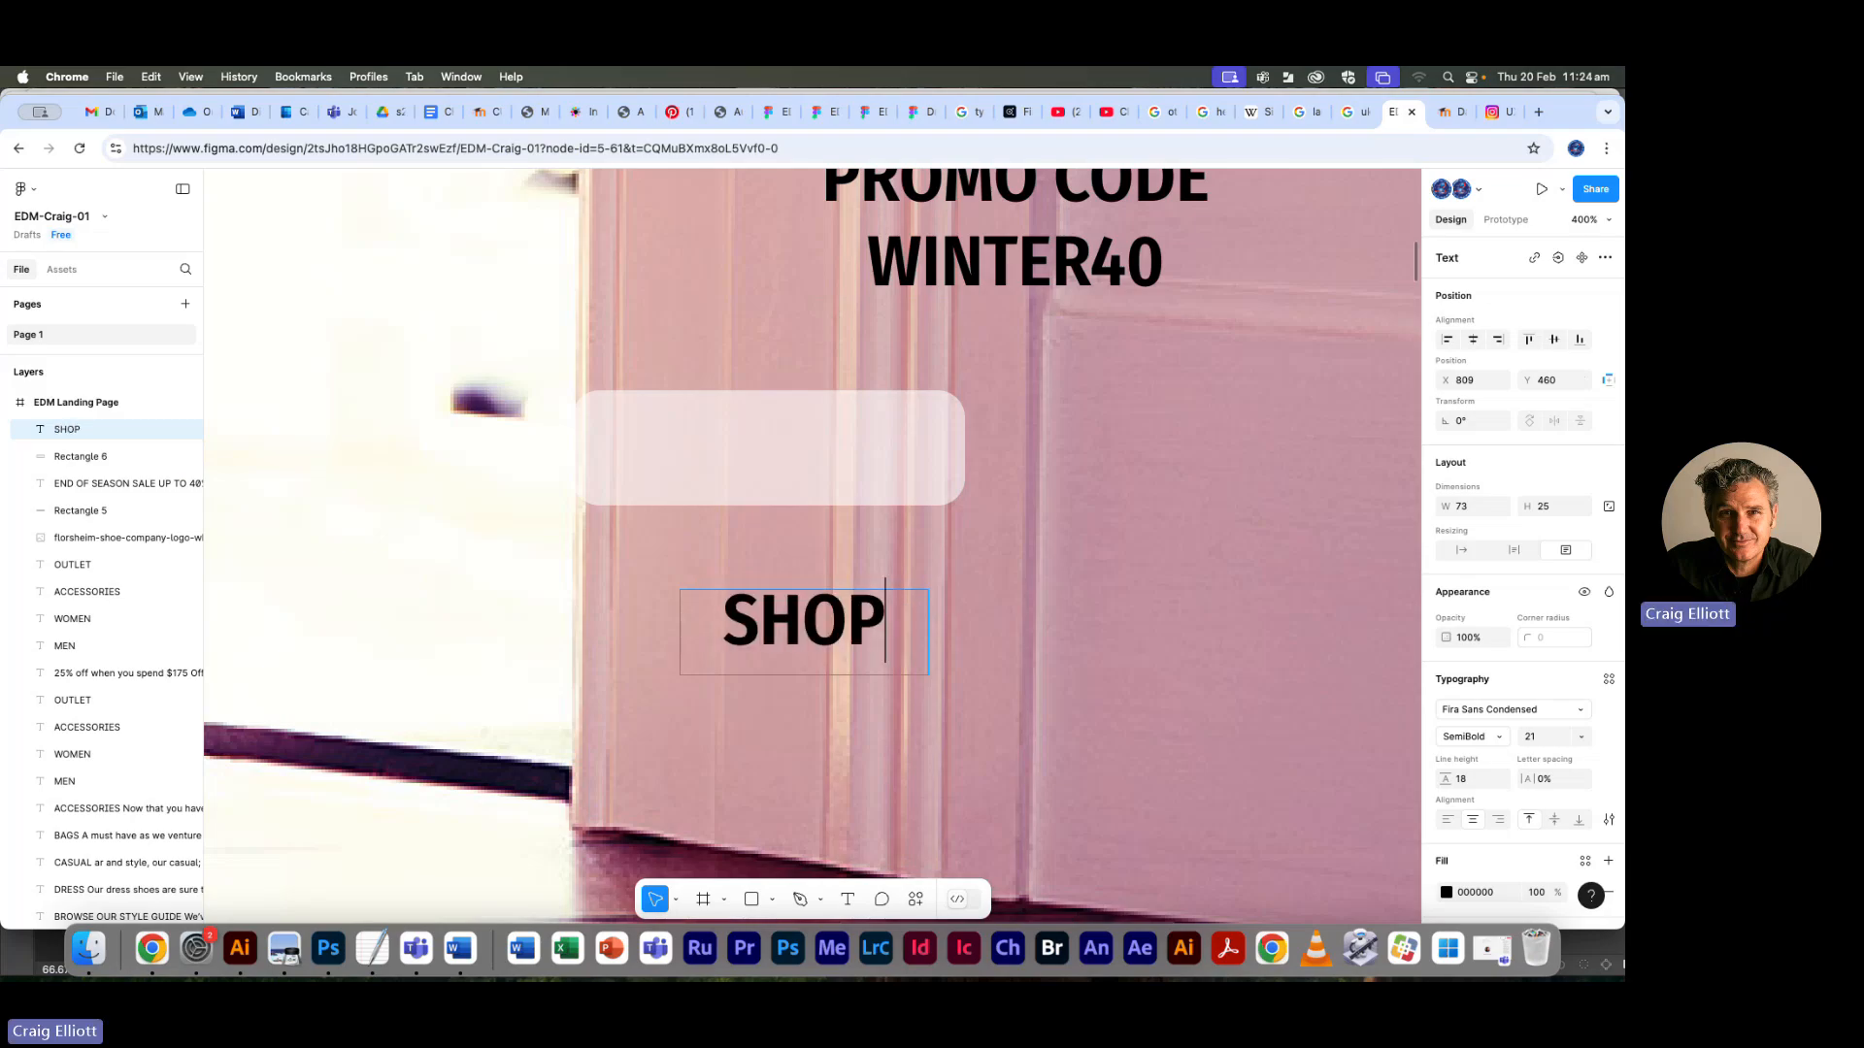
{"action": "type", "text": "S"}
{"action": "key", "text": "BackSpace"}
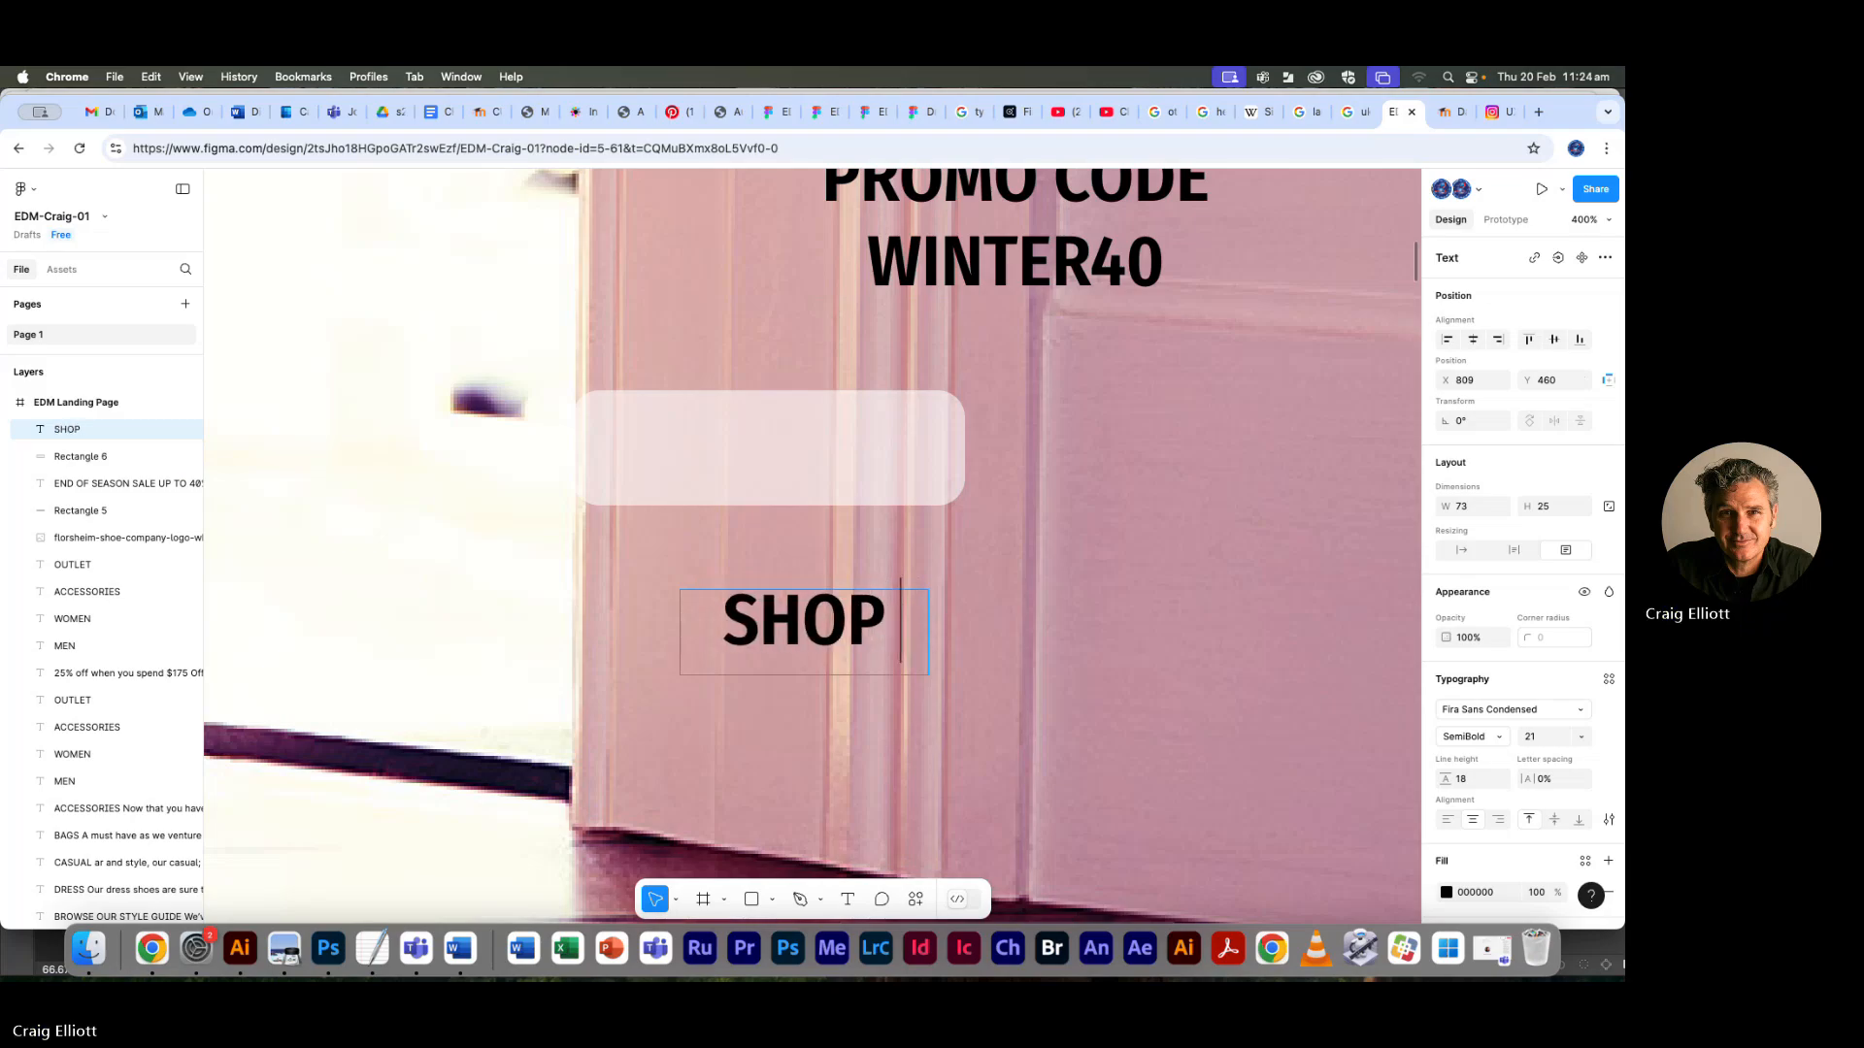
{"action": "type", "text": "MENS"}
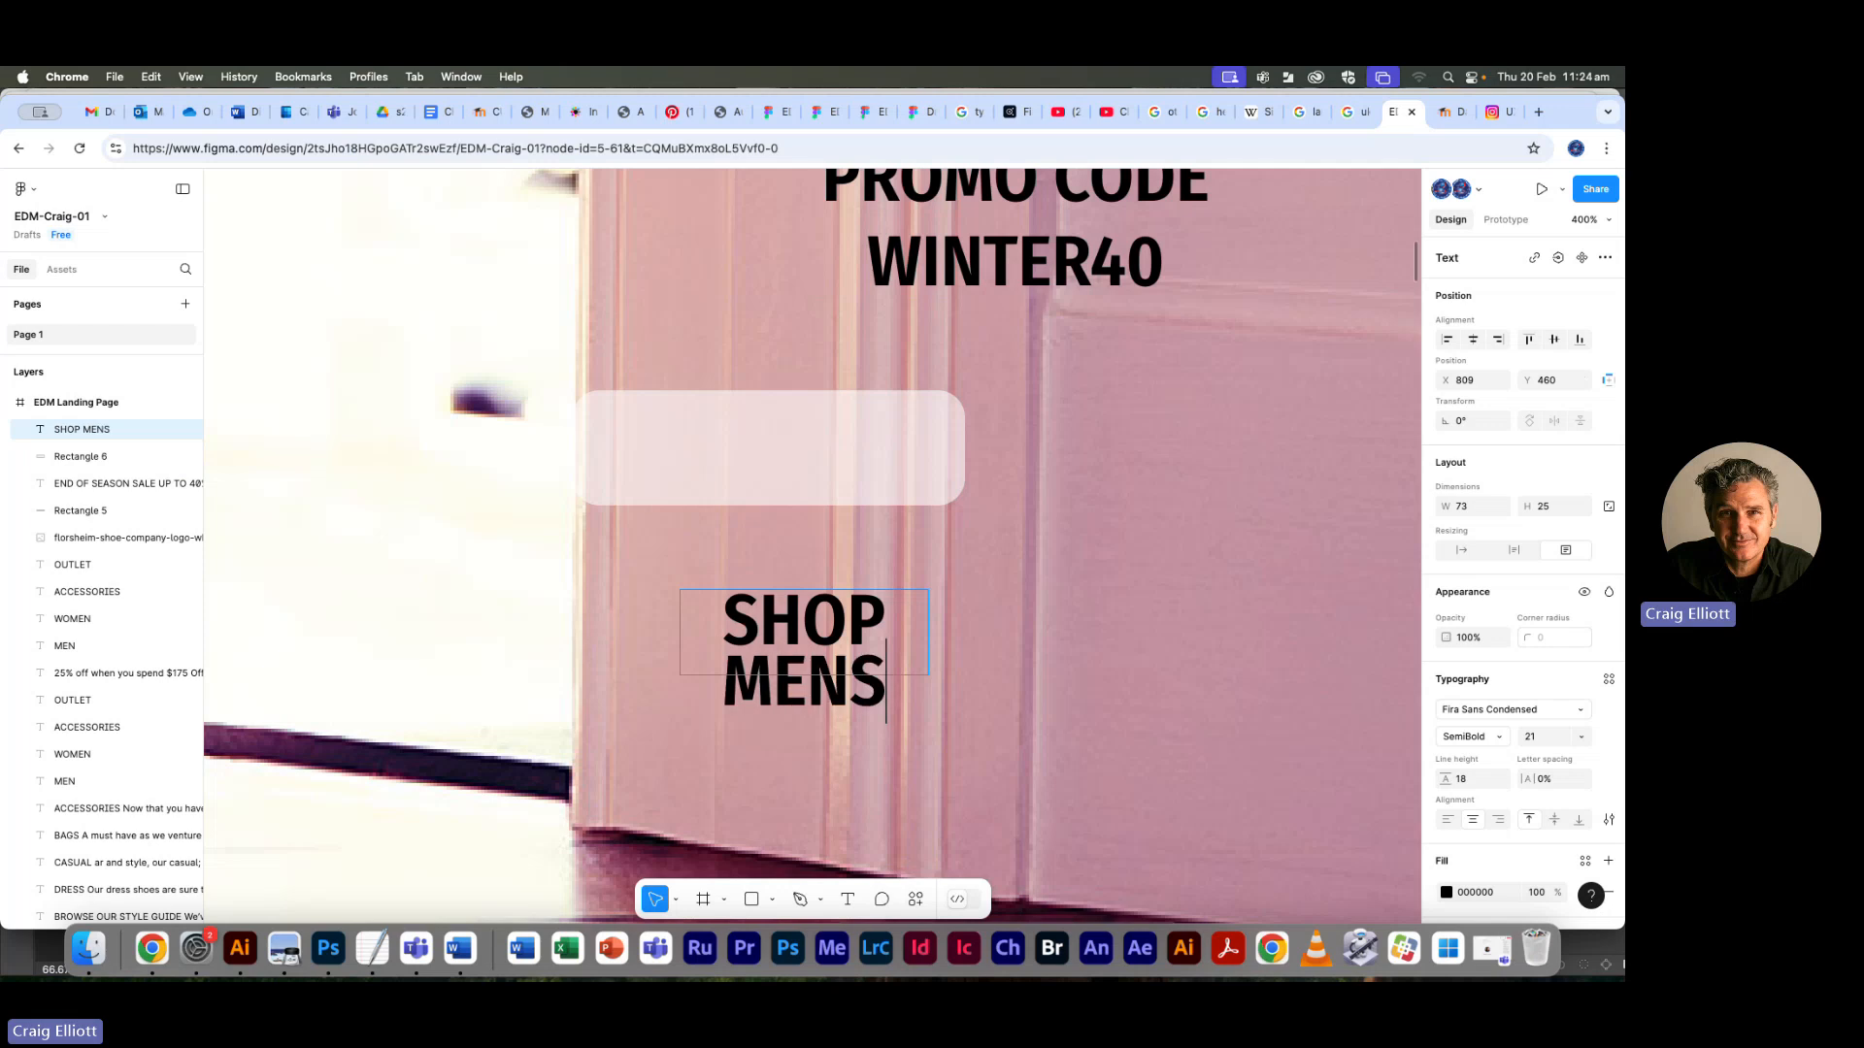
Set the font size of the SHOP MENS label to 14
{"action": "left_click_drag", "start_coordinate": [886, 667], "coordinate": [631, 587]}
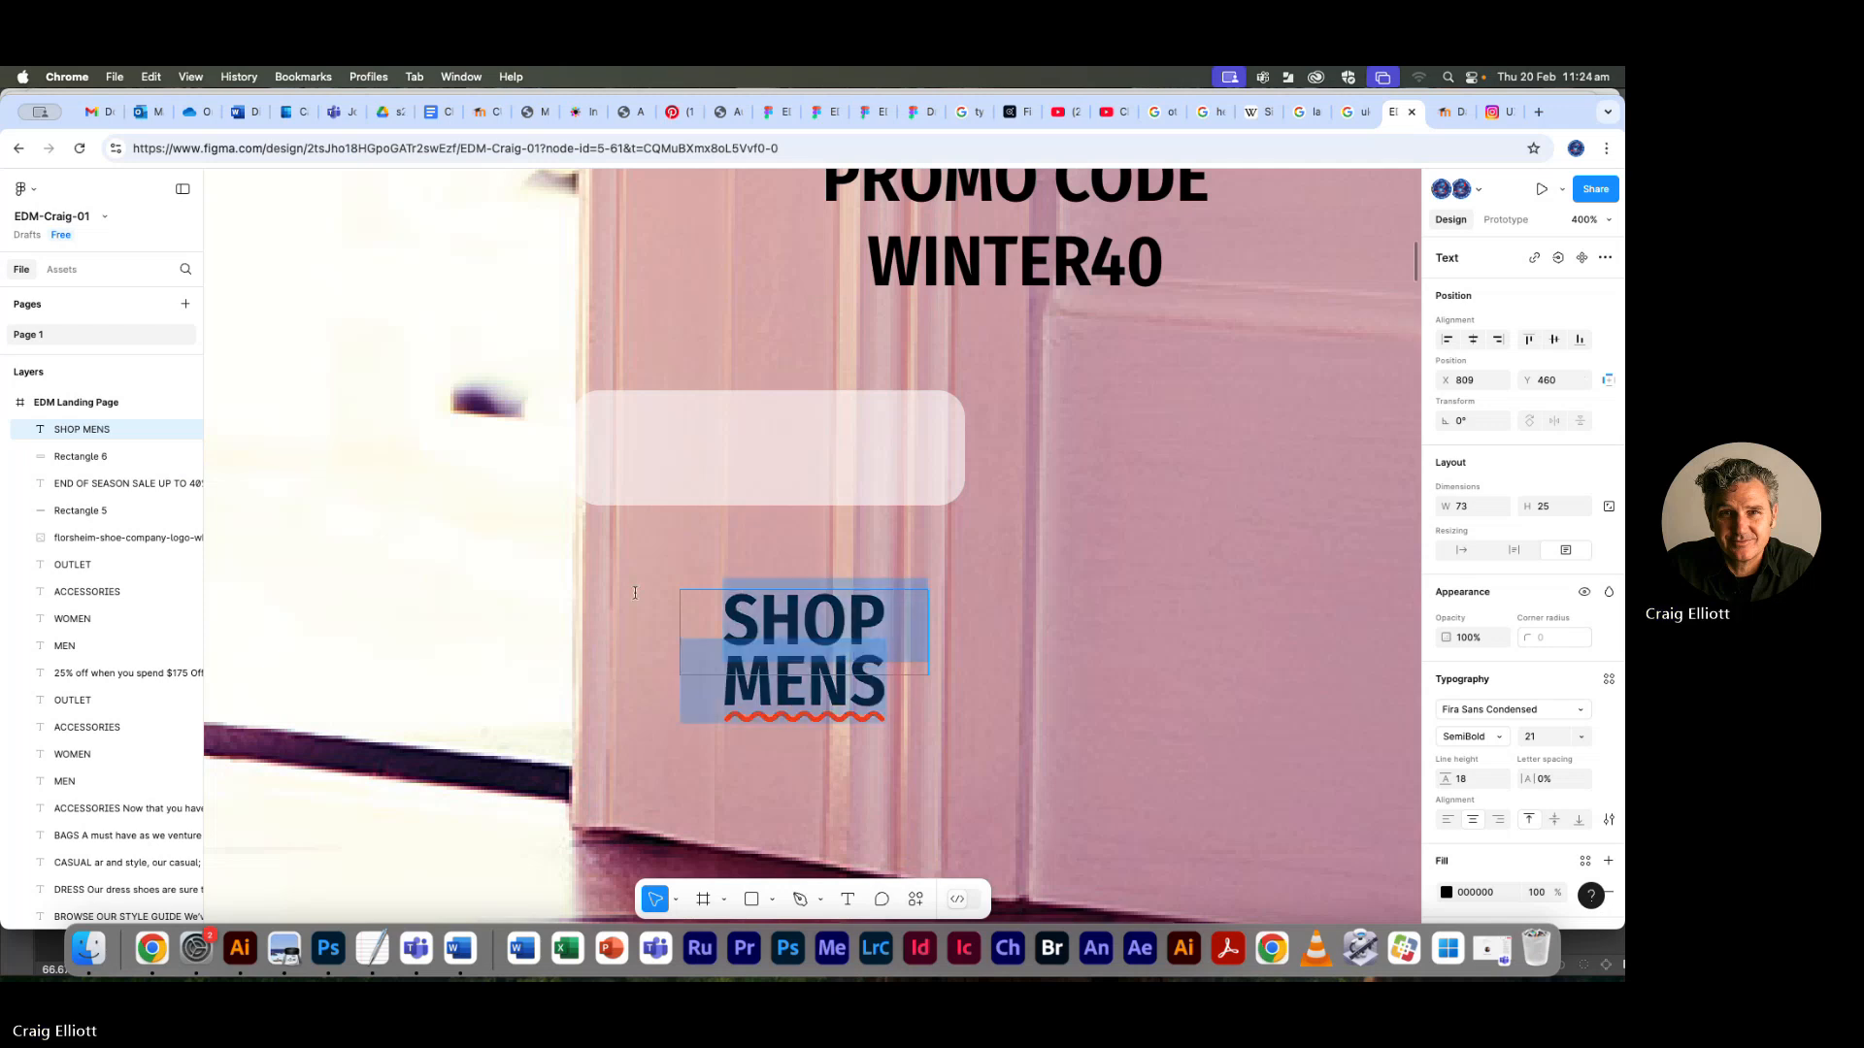
{"action": "left_click", "coordinate": [1536, 738]}
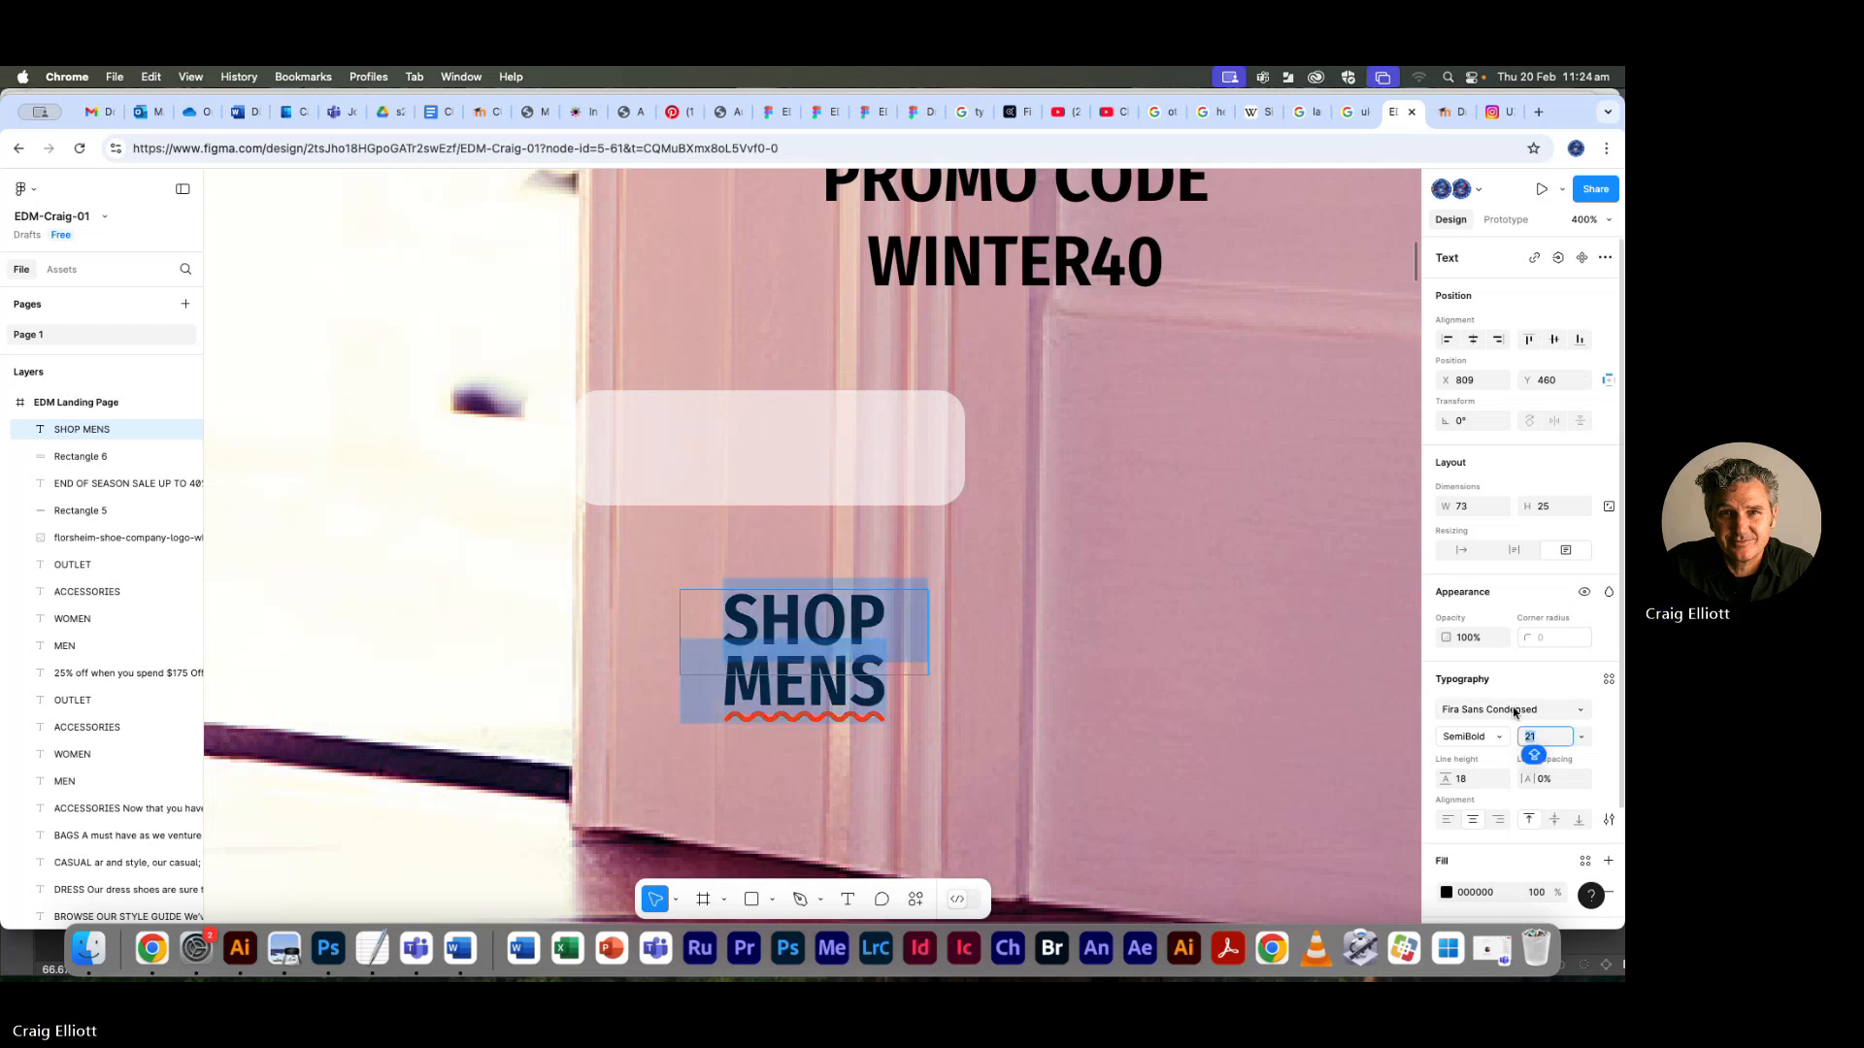
{"action": "type", "text": "15"}
{"action": "key", "text": "Return"}
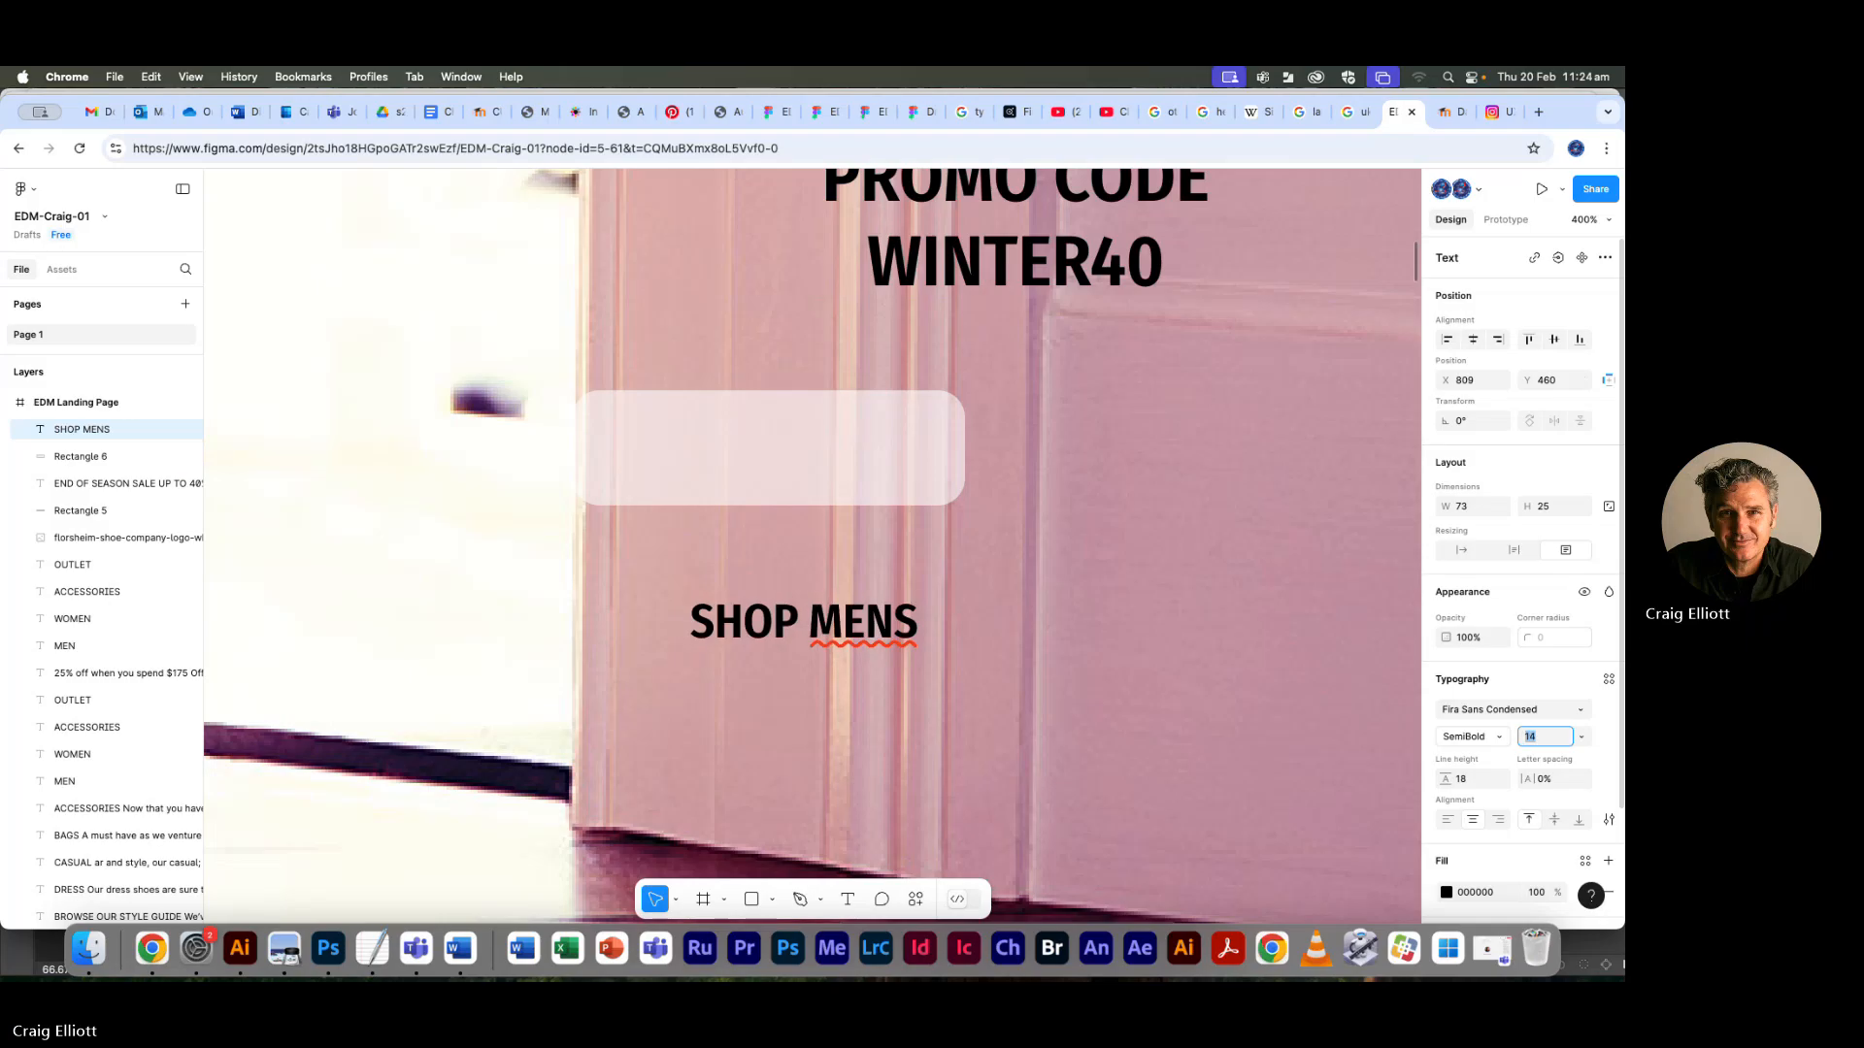
{"action": "key", "text": "Down"}
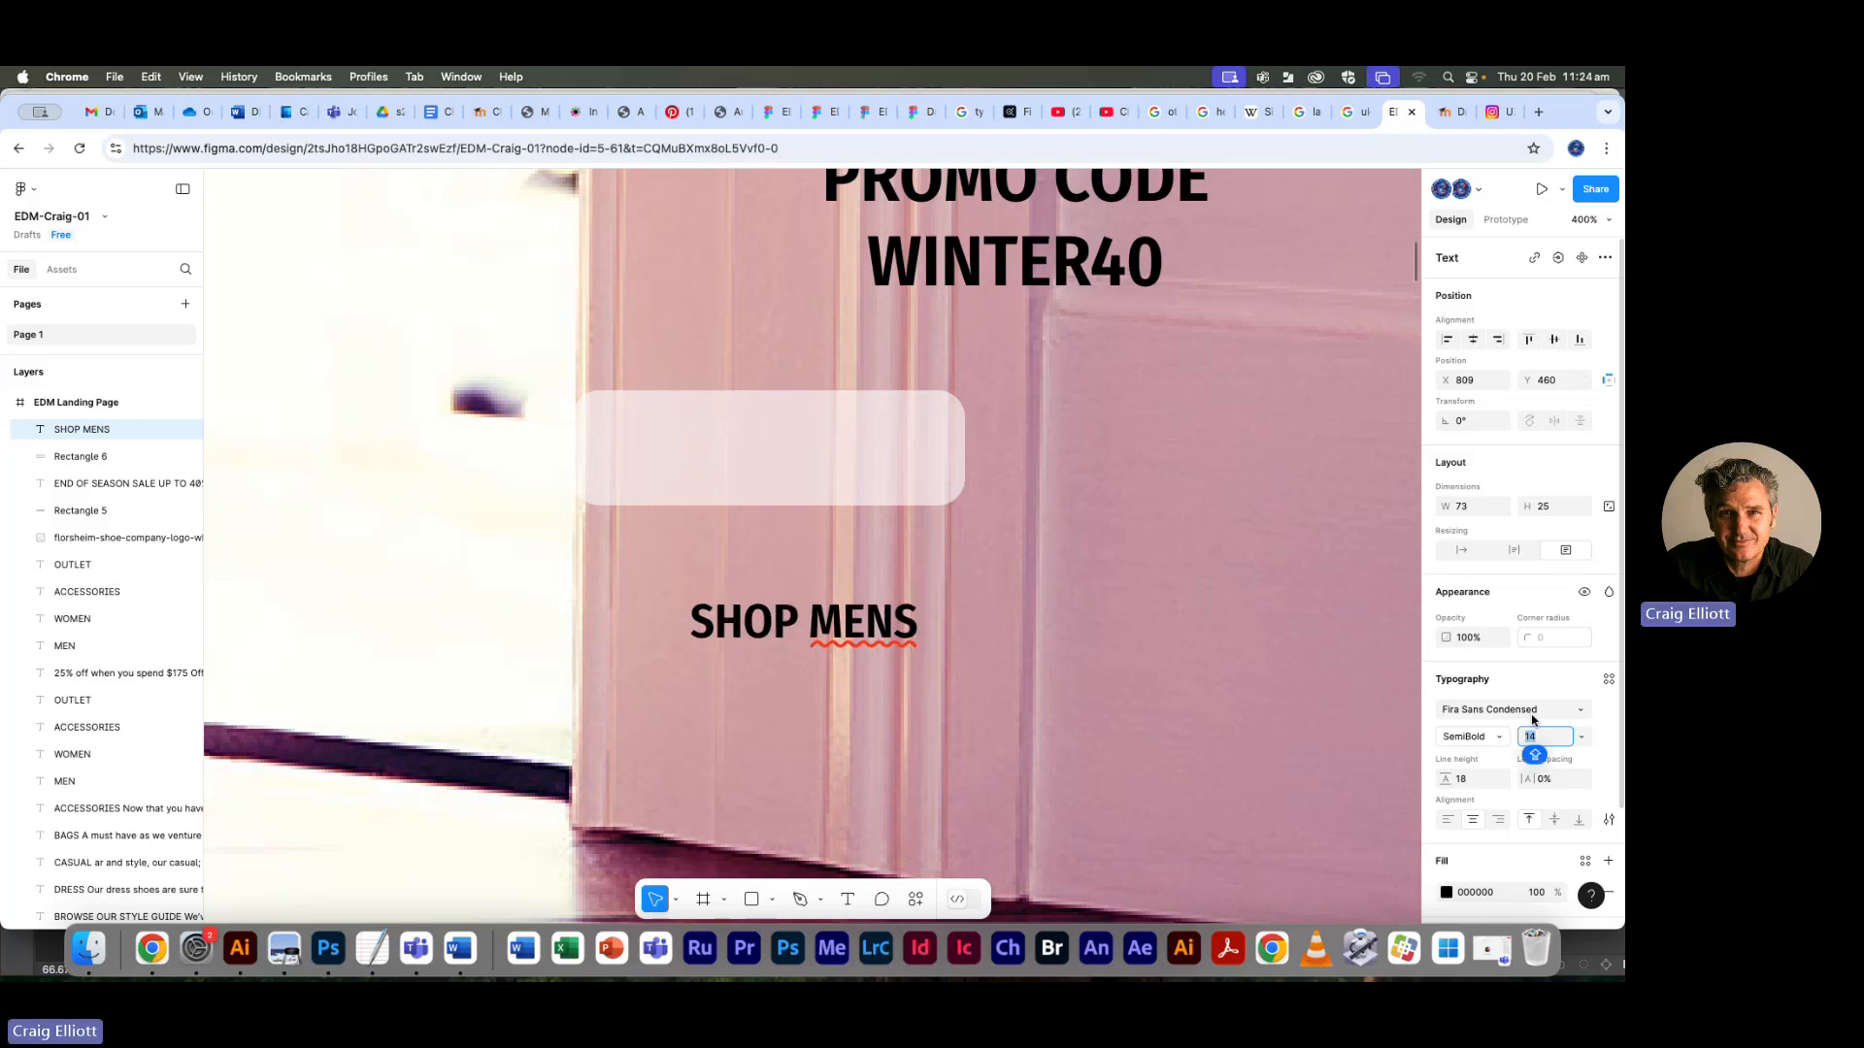
{"action": "left_click", "coordinate": [18, 148]}
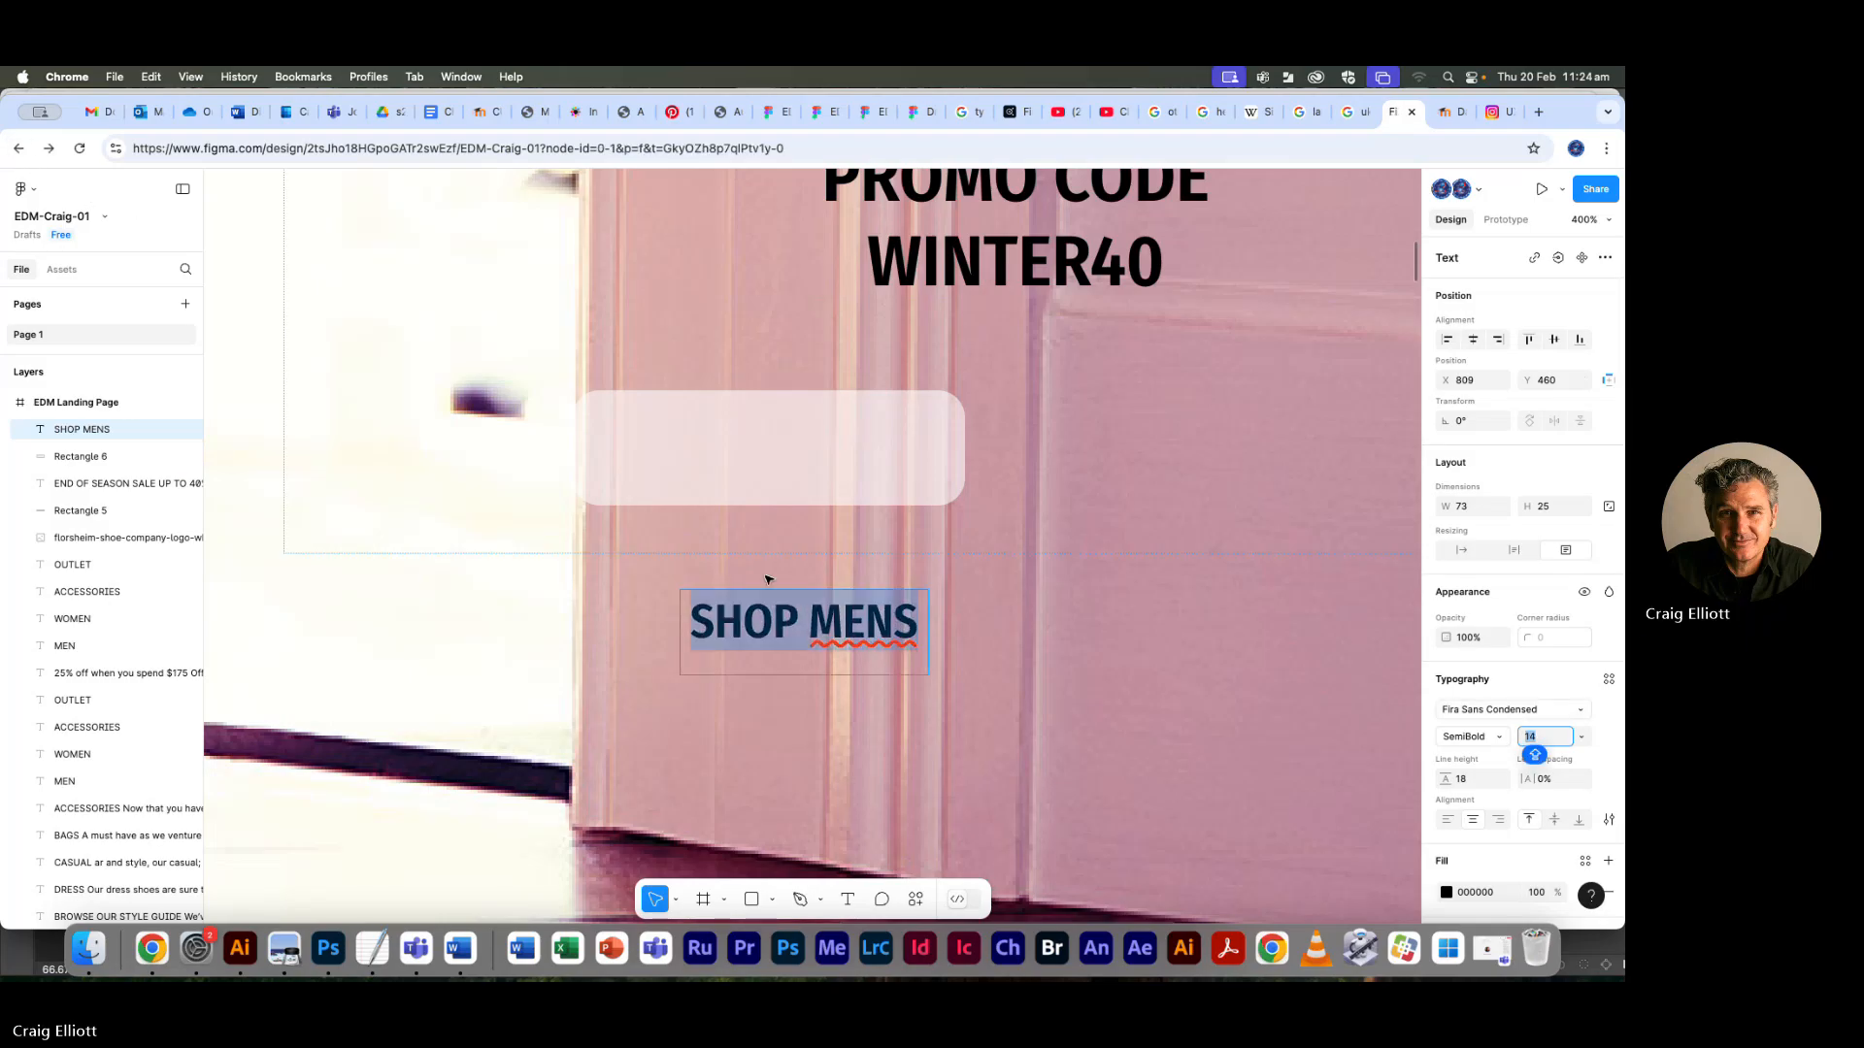
{"action": "key", "text": "Escape"}
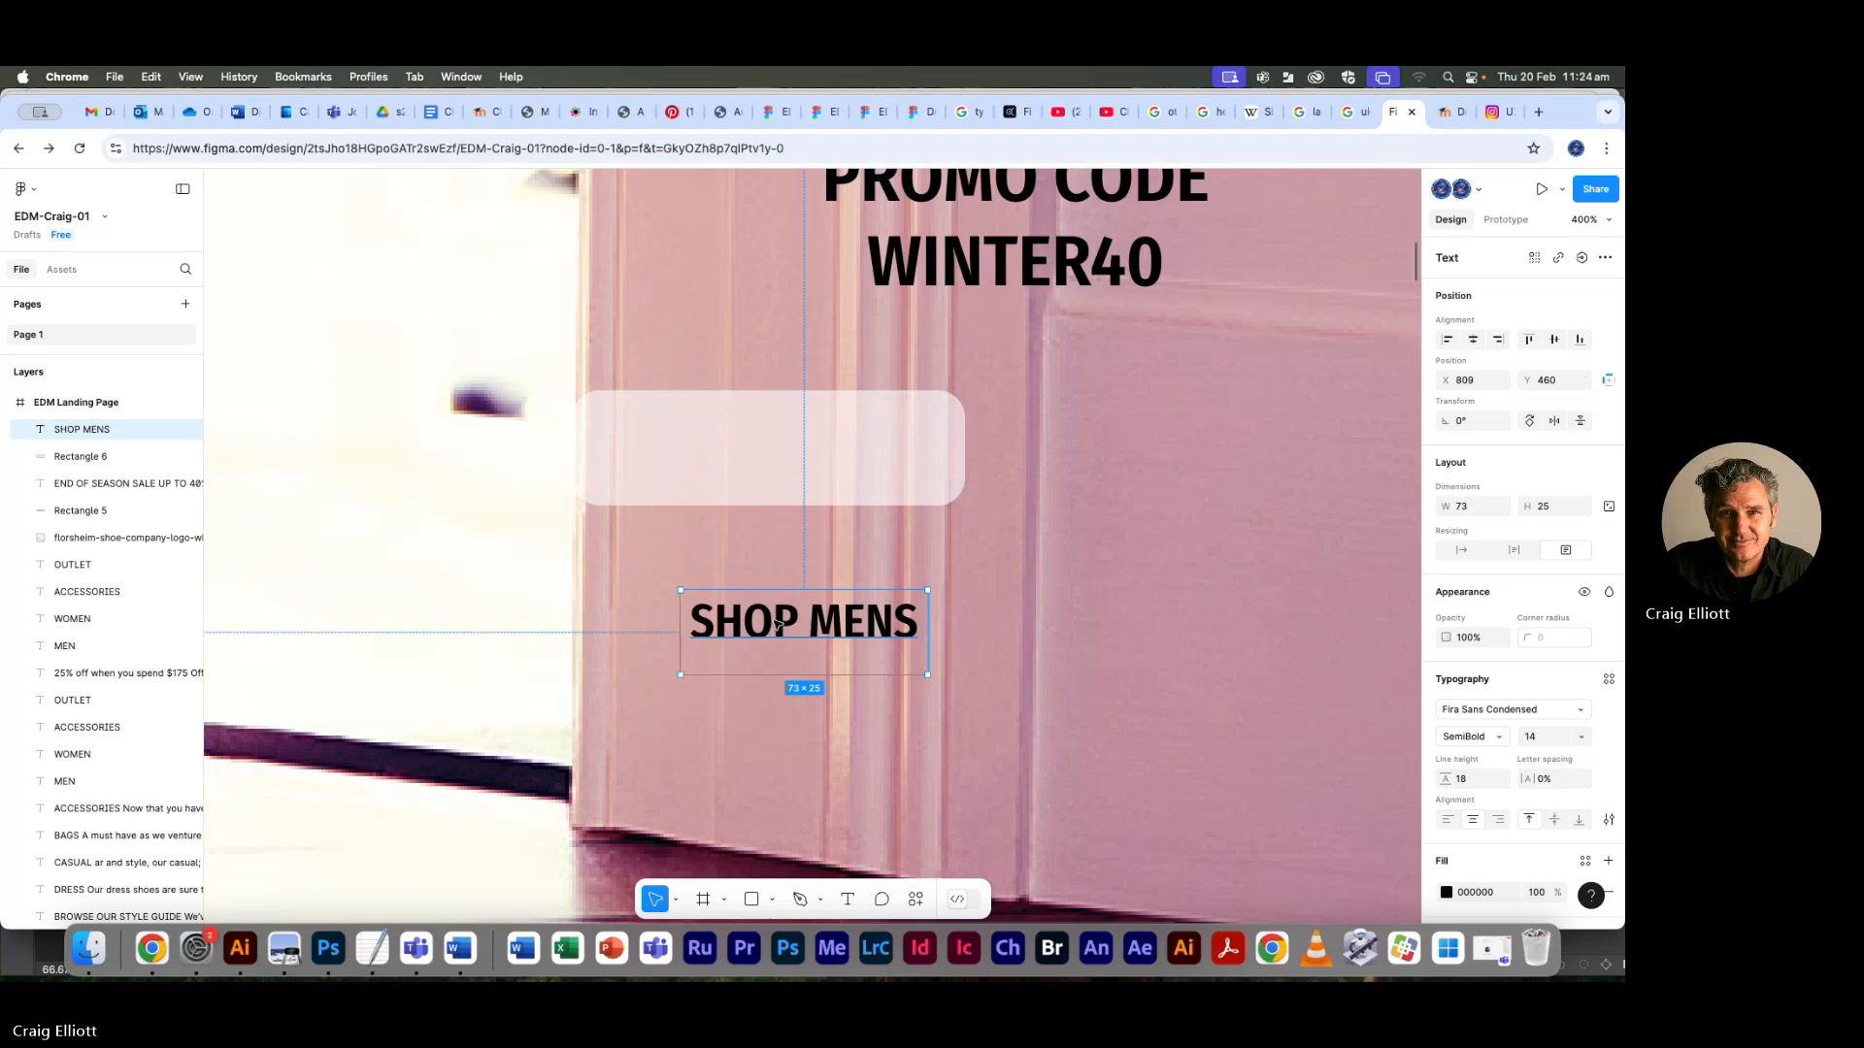
Fit the SHOP MENS label inside the button rectangle, with a text box about 103 x 15 and middle vertical text alignment
{"action": "left_click_drag", "start_coordinate": [778, 624], "coordinate": [738, 451]}
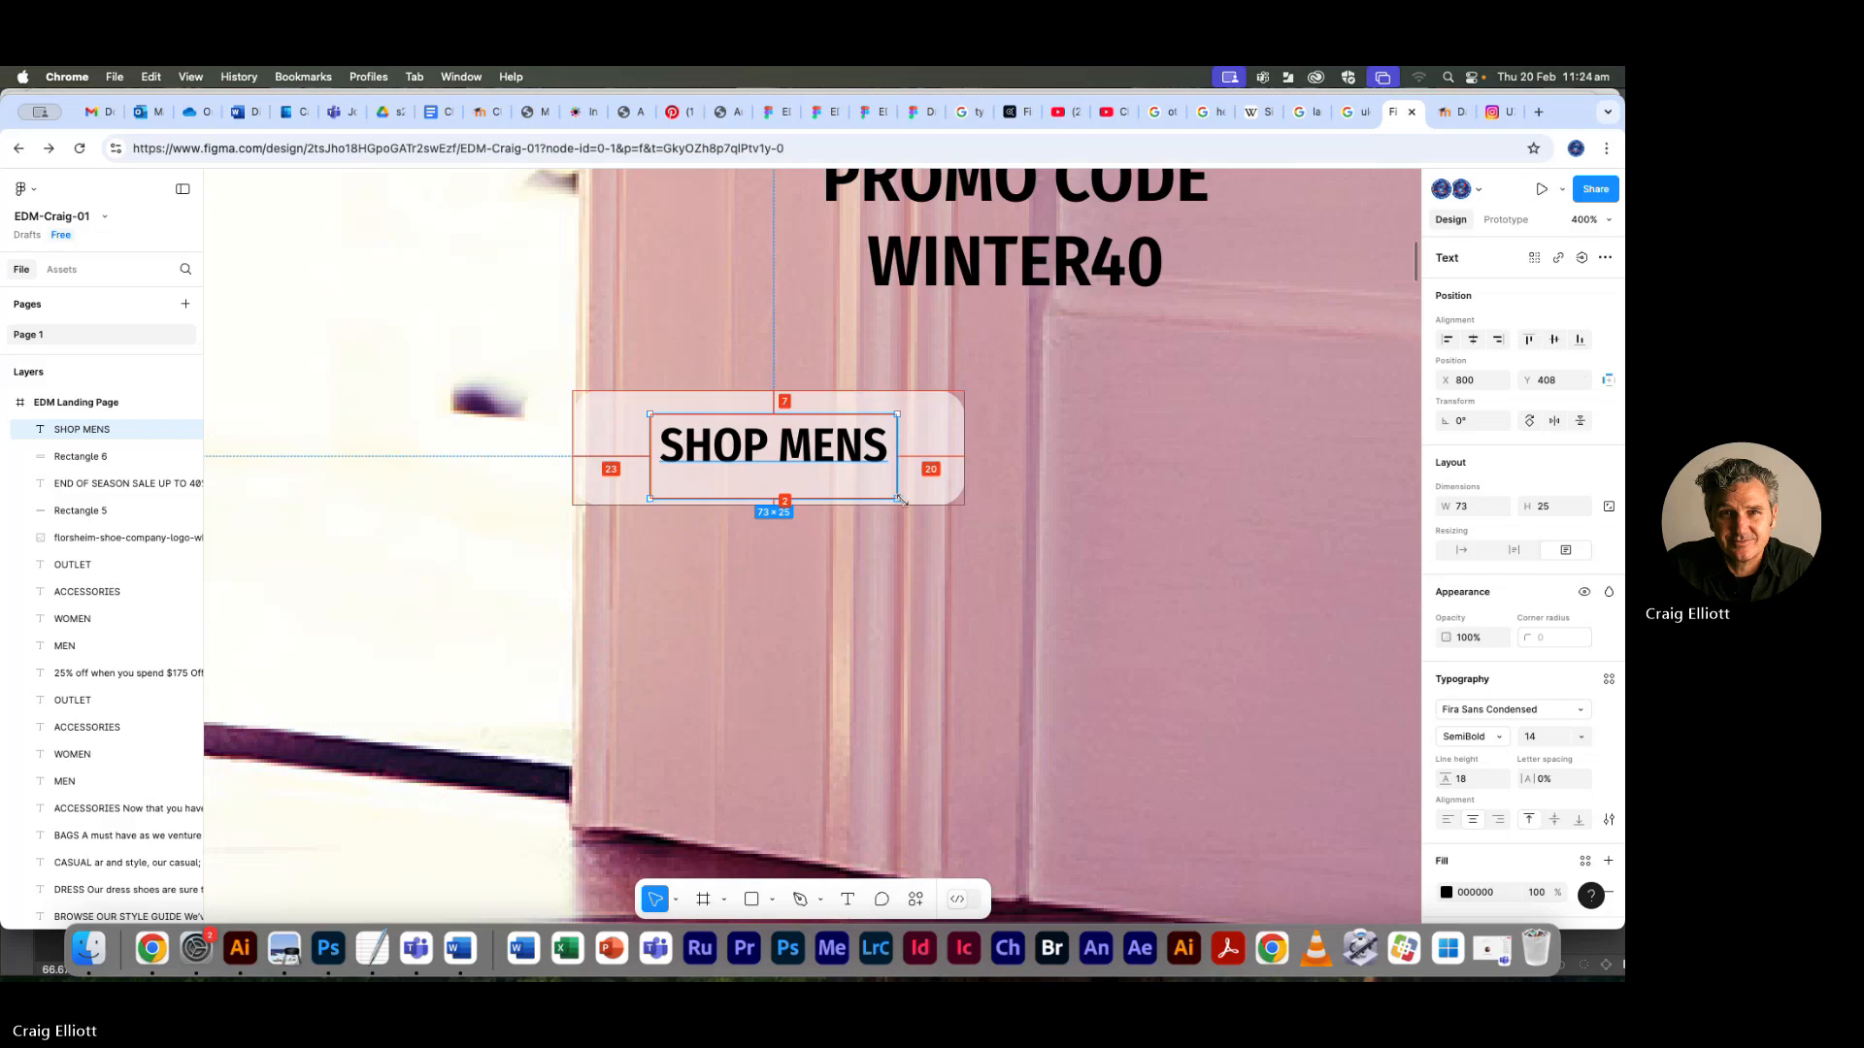
{"action": "left_click_drag", "start_coordinate": [895, 498], "coordinate": [946, 490]}
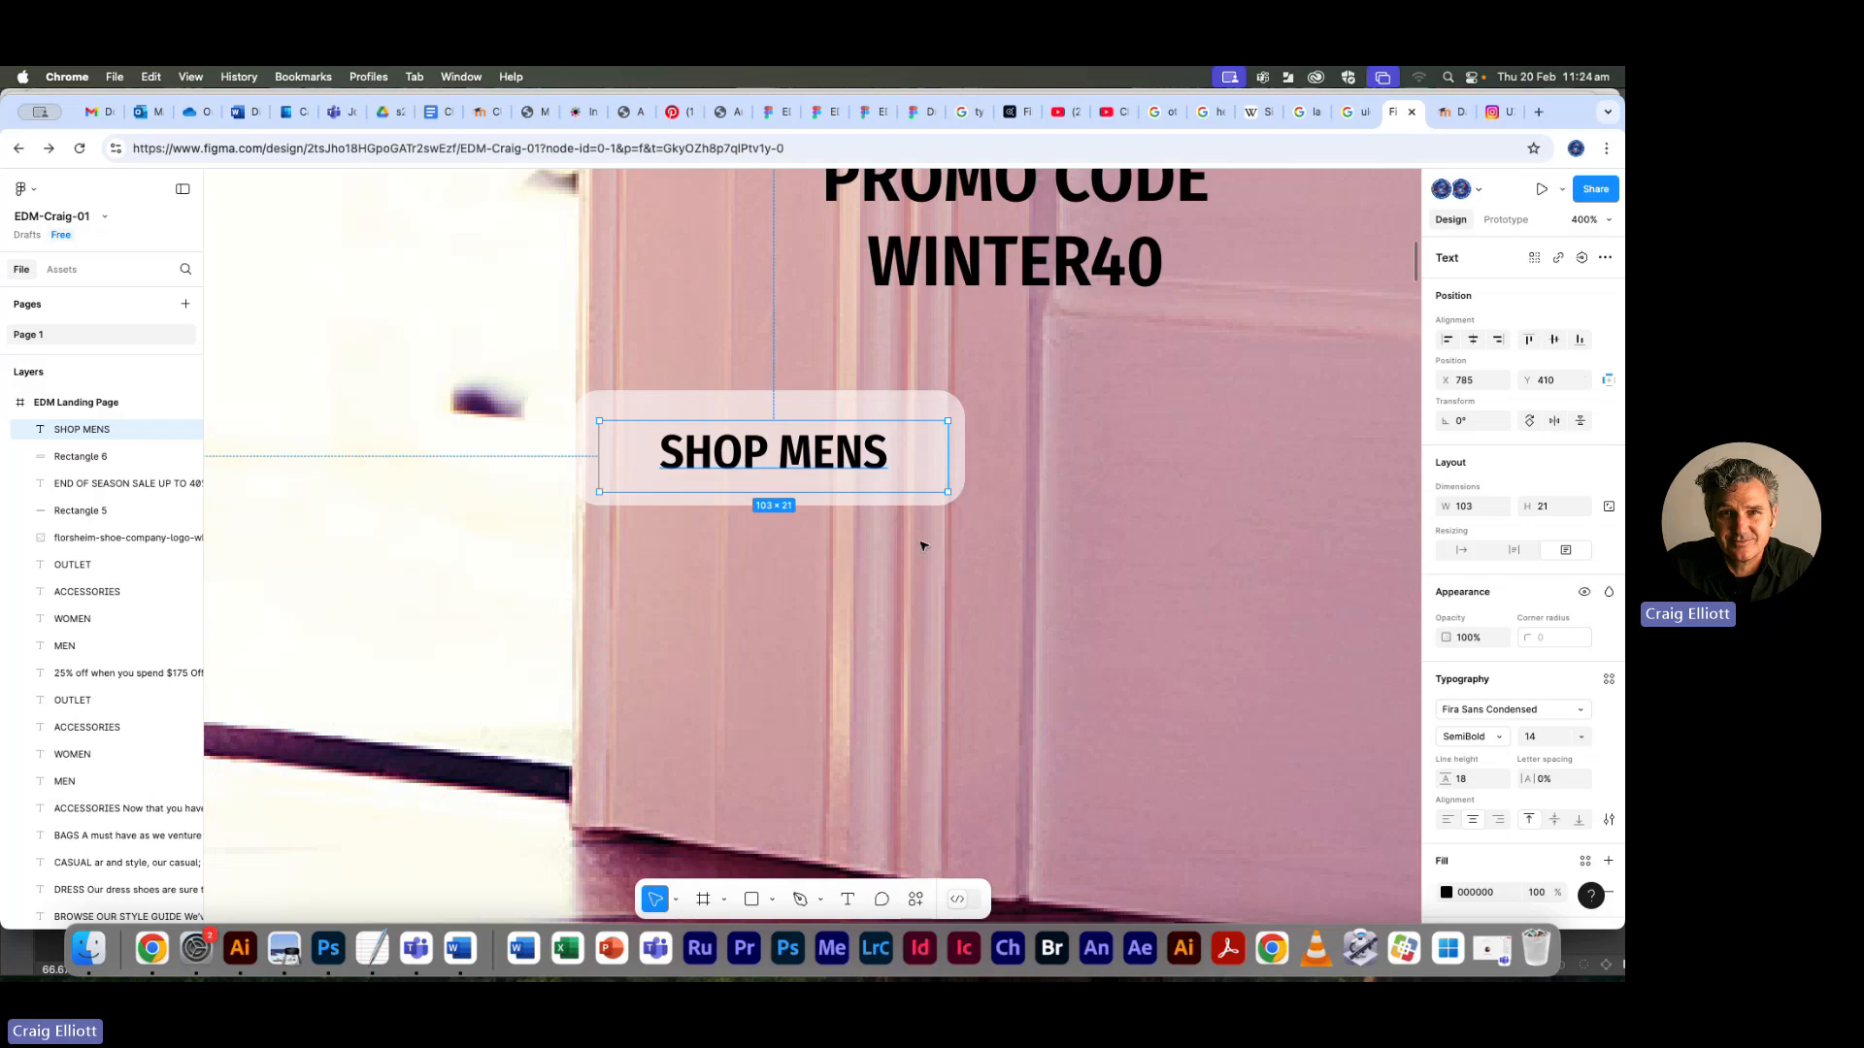
{"action": "left_click_drag", "start_coordinate": [795, 493], "coordinate": [793, 473]}
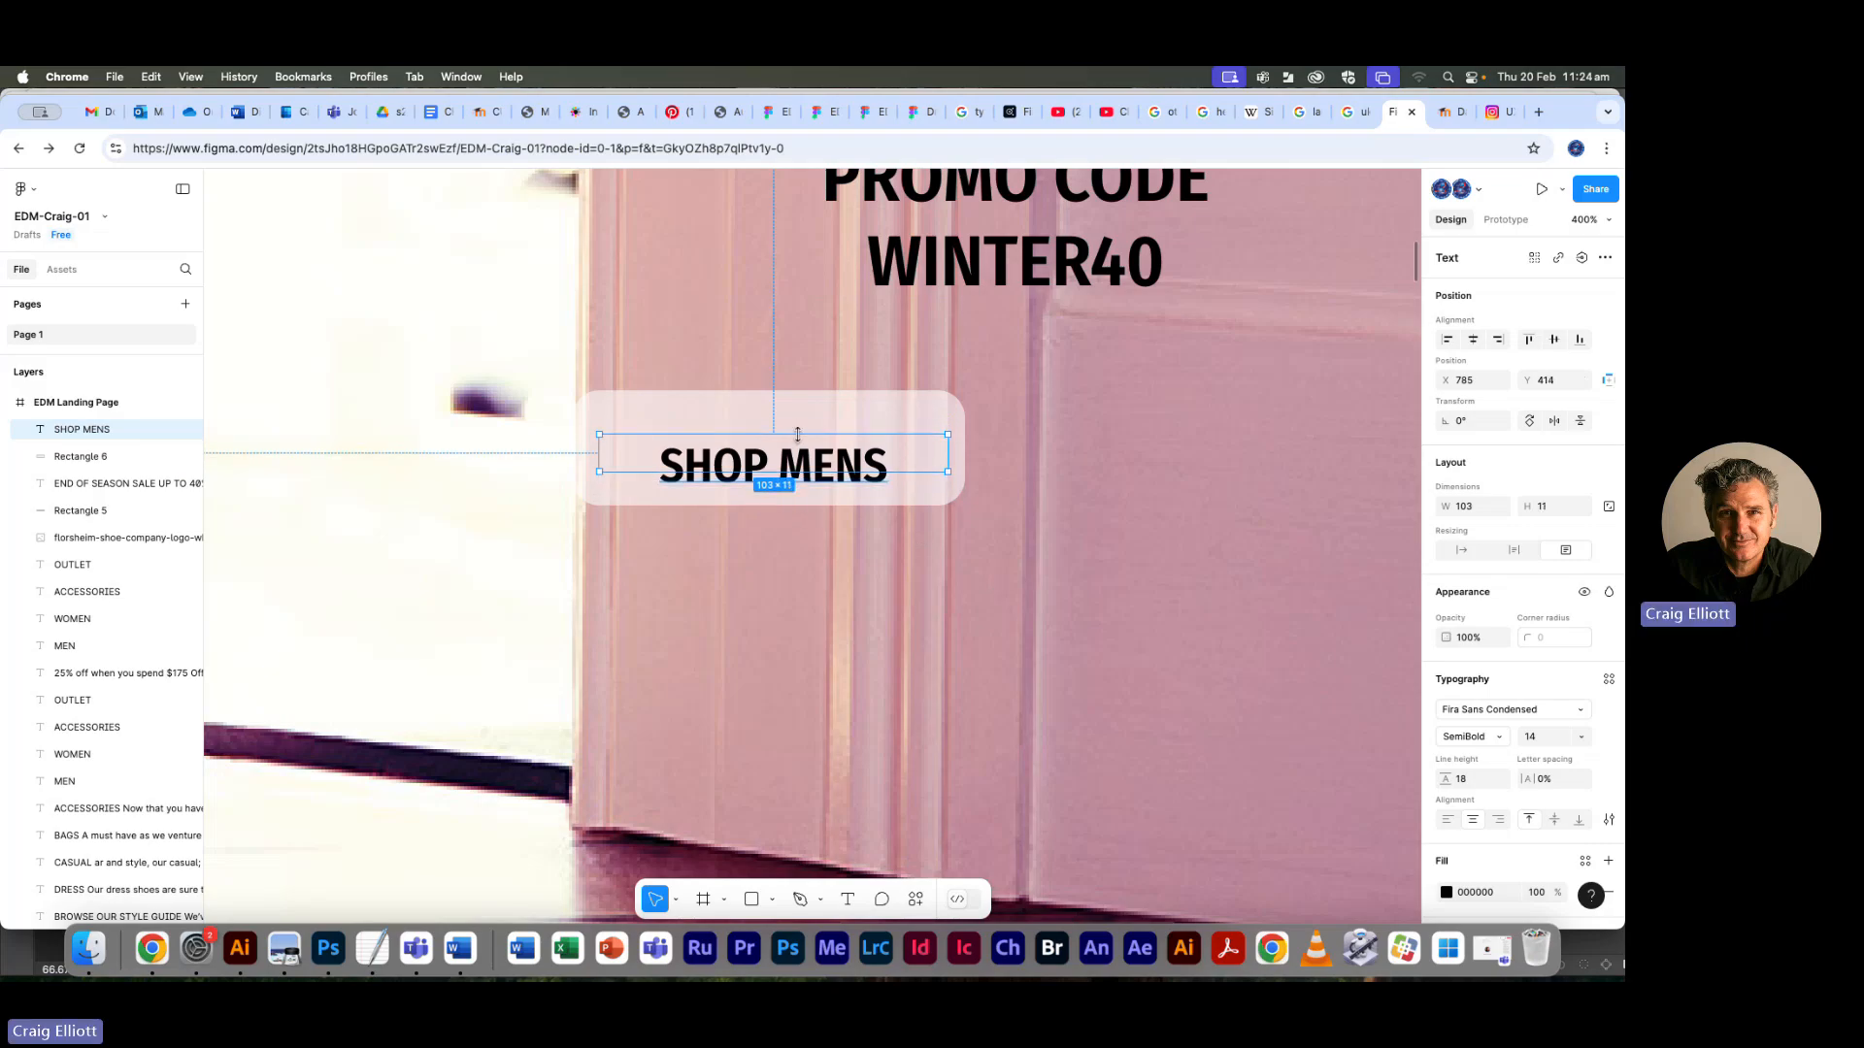
{"action": "left_click", "coordinate": [1554, 819]}
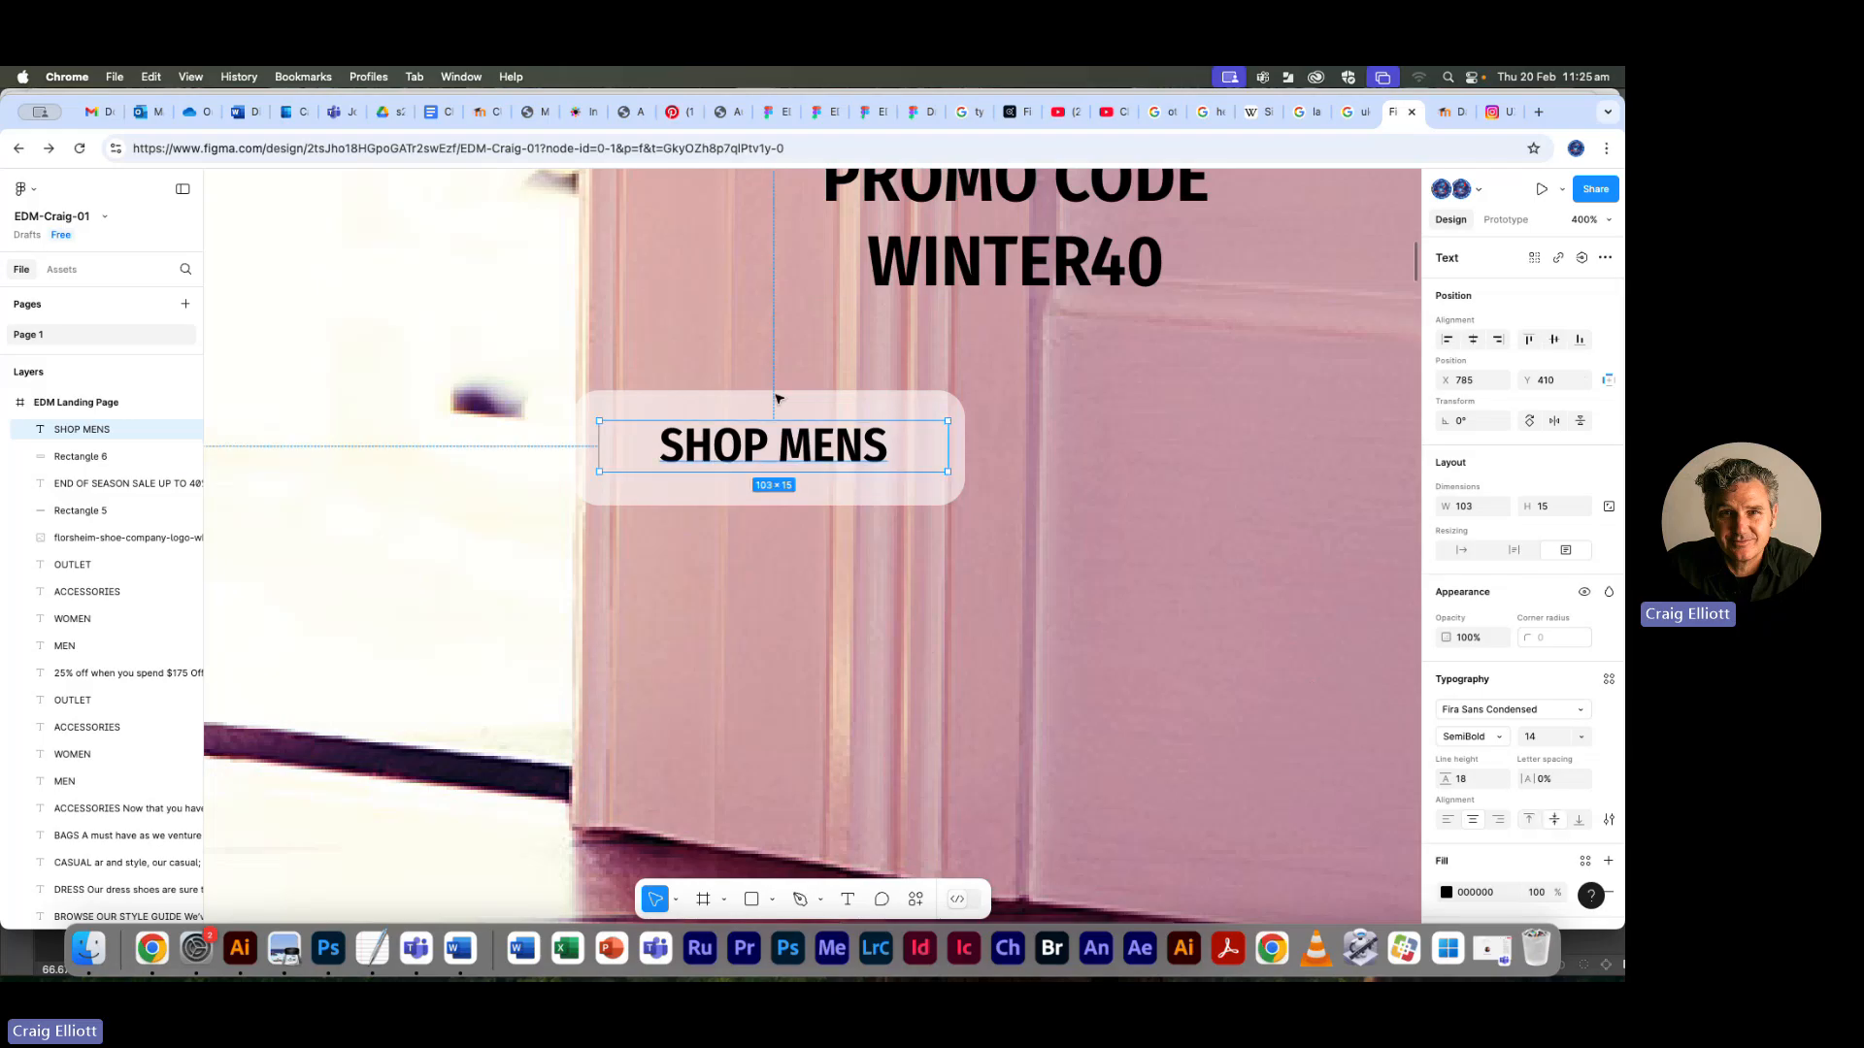
Centre the SHOP MENS label vertically on its button rectangle and group the two objects
{"action": "left_click", "coordinate": [730, 413], "text": "shift"}
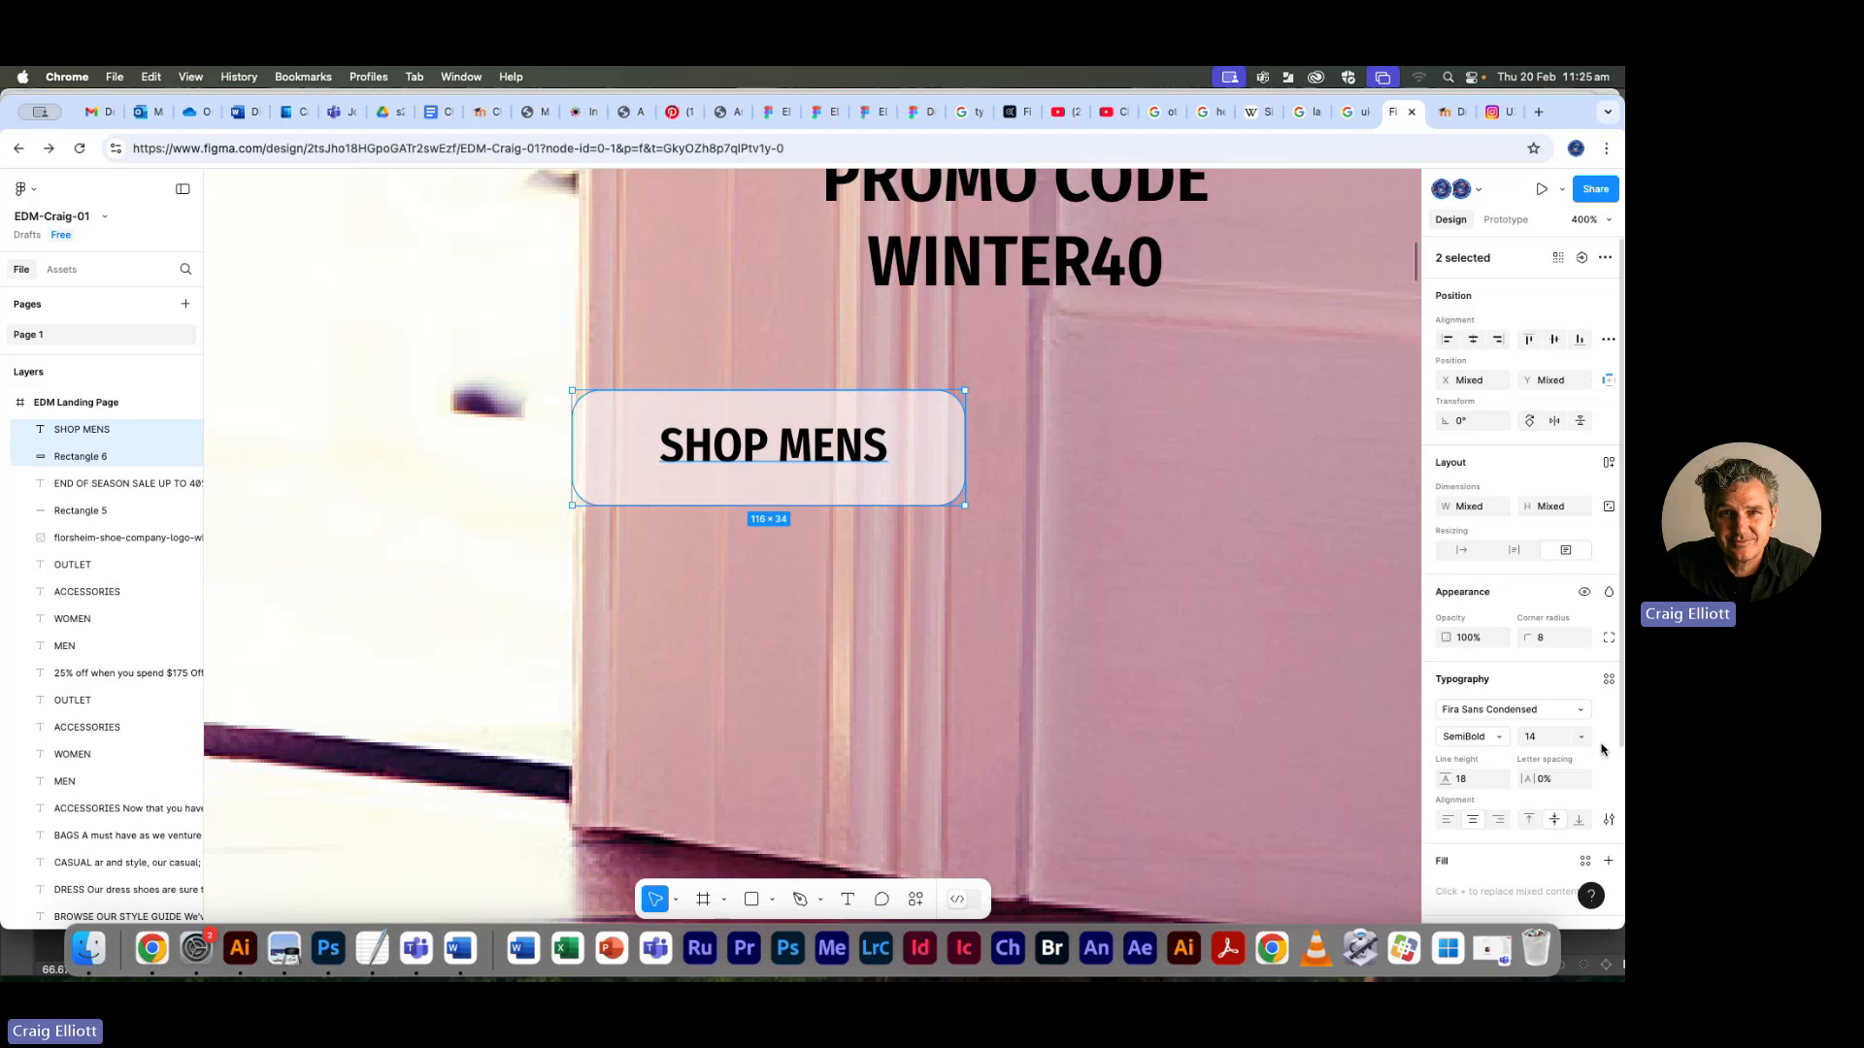
{"action": "left_click", "coordinate": [1554, 339]}
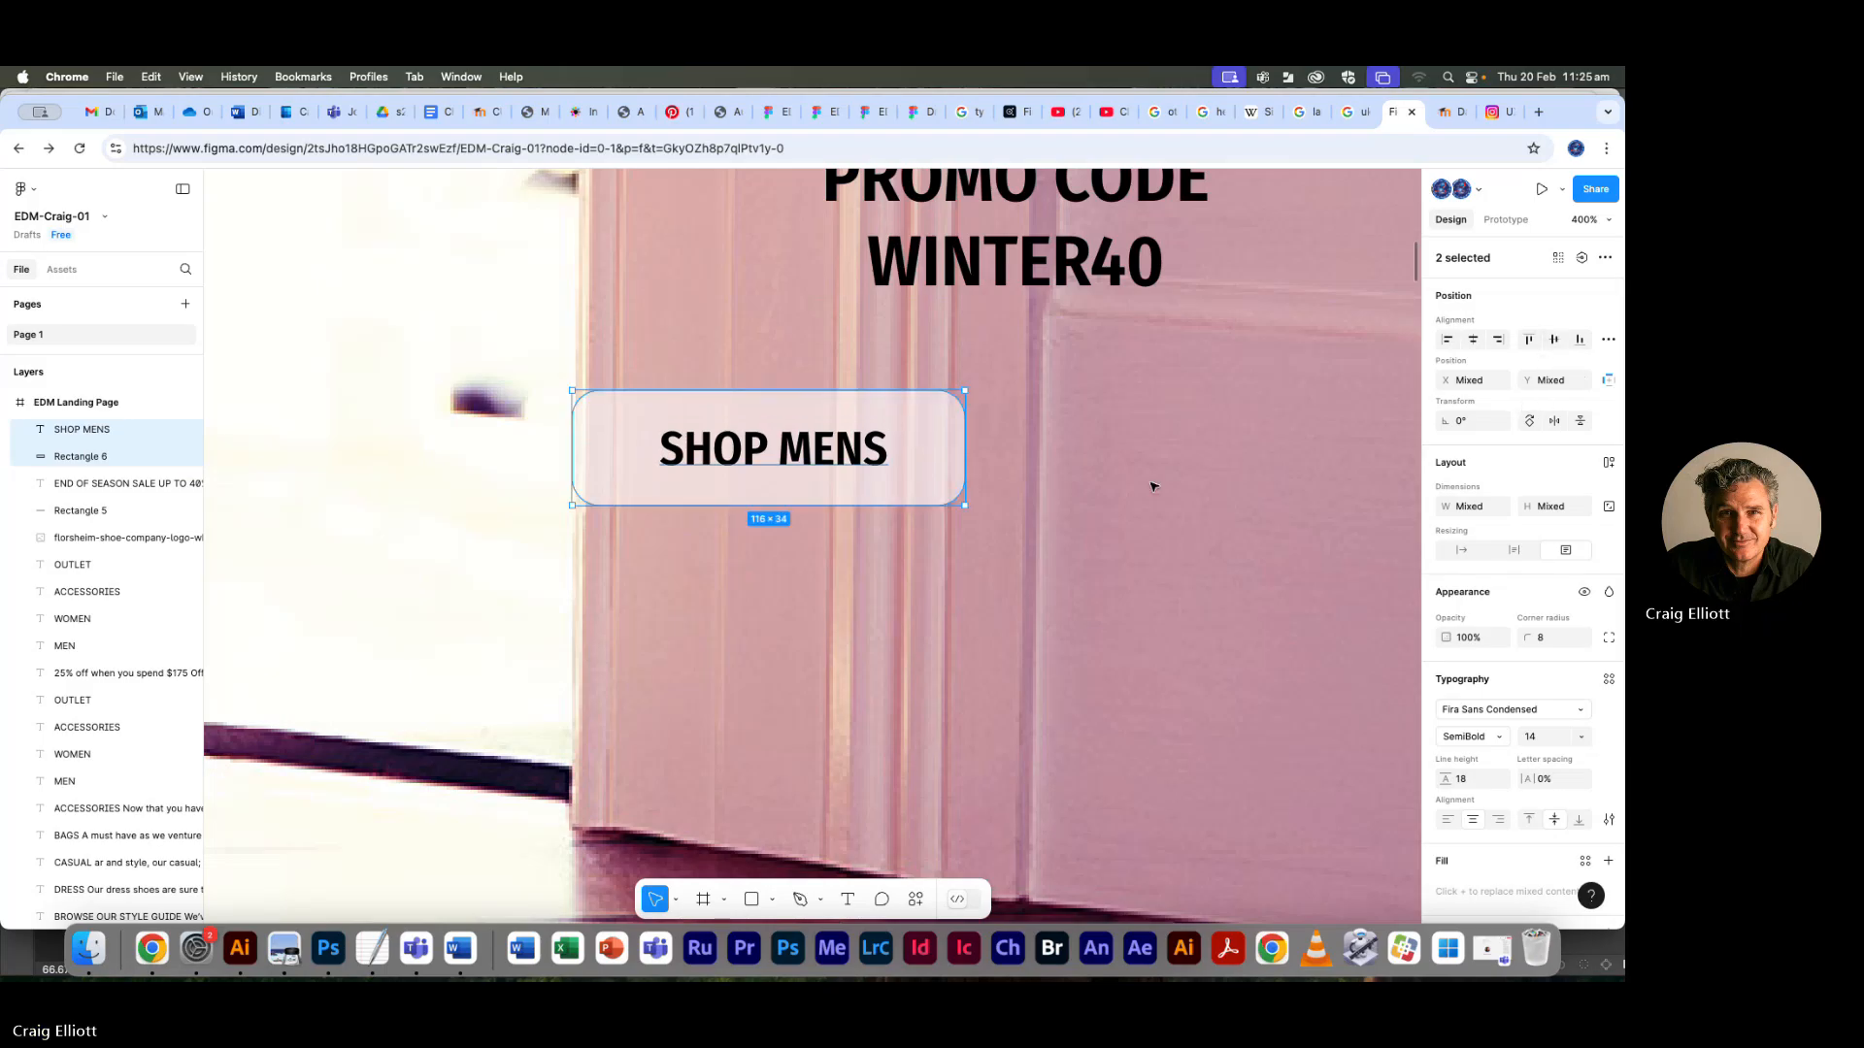
{"action": "key", "text": "shift+0"}
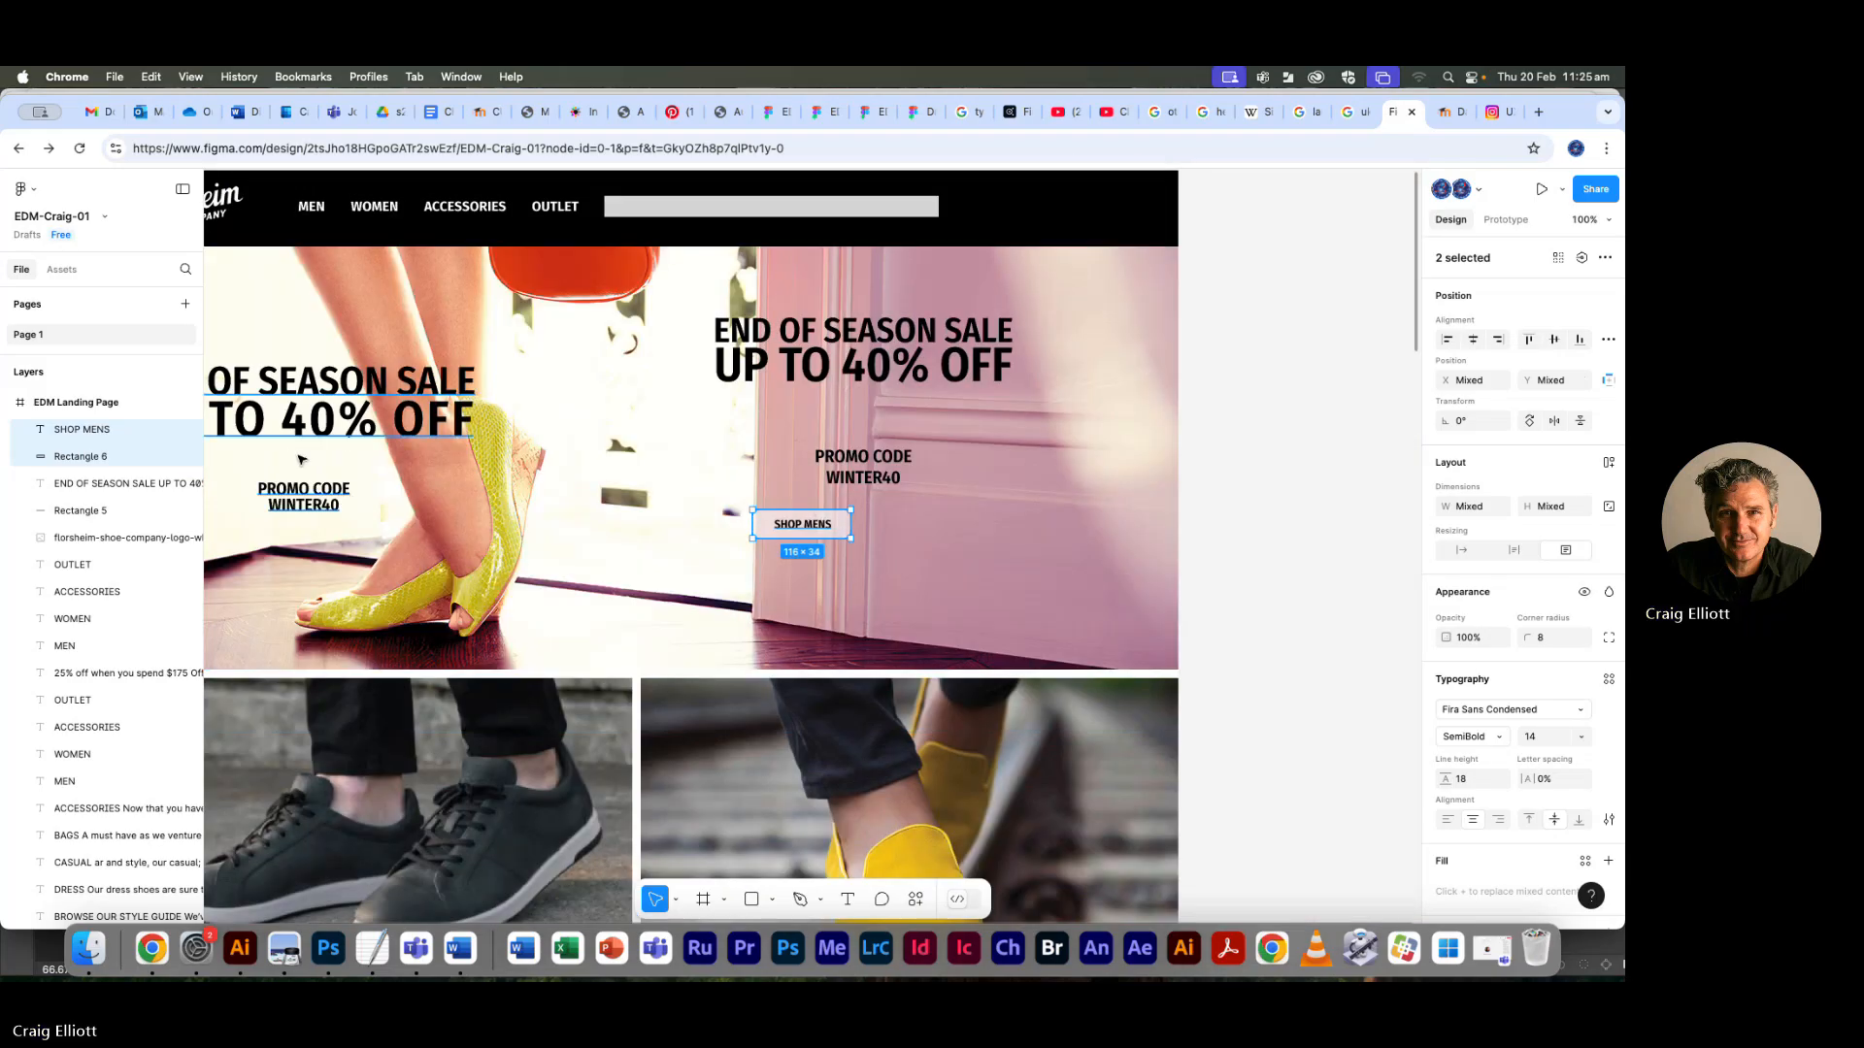
{"action": "left_click", "coordinate": [32, 193]}
{"action": "mouse_move", "coordinate": [41, 353]}
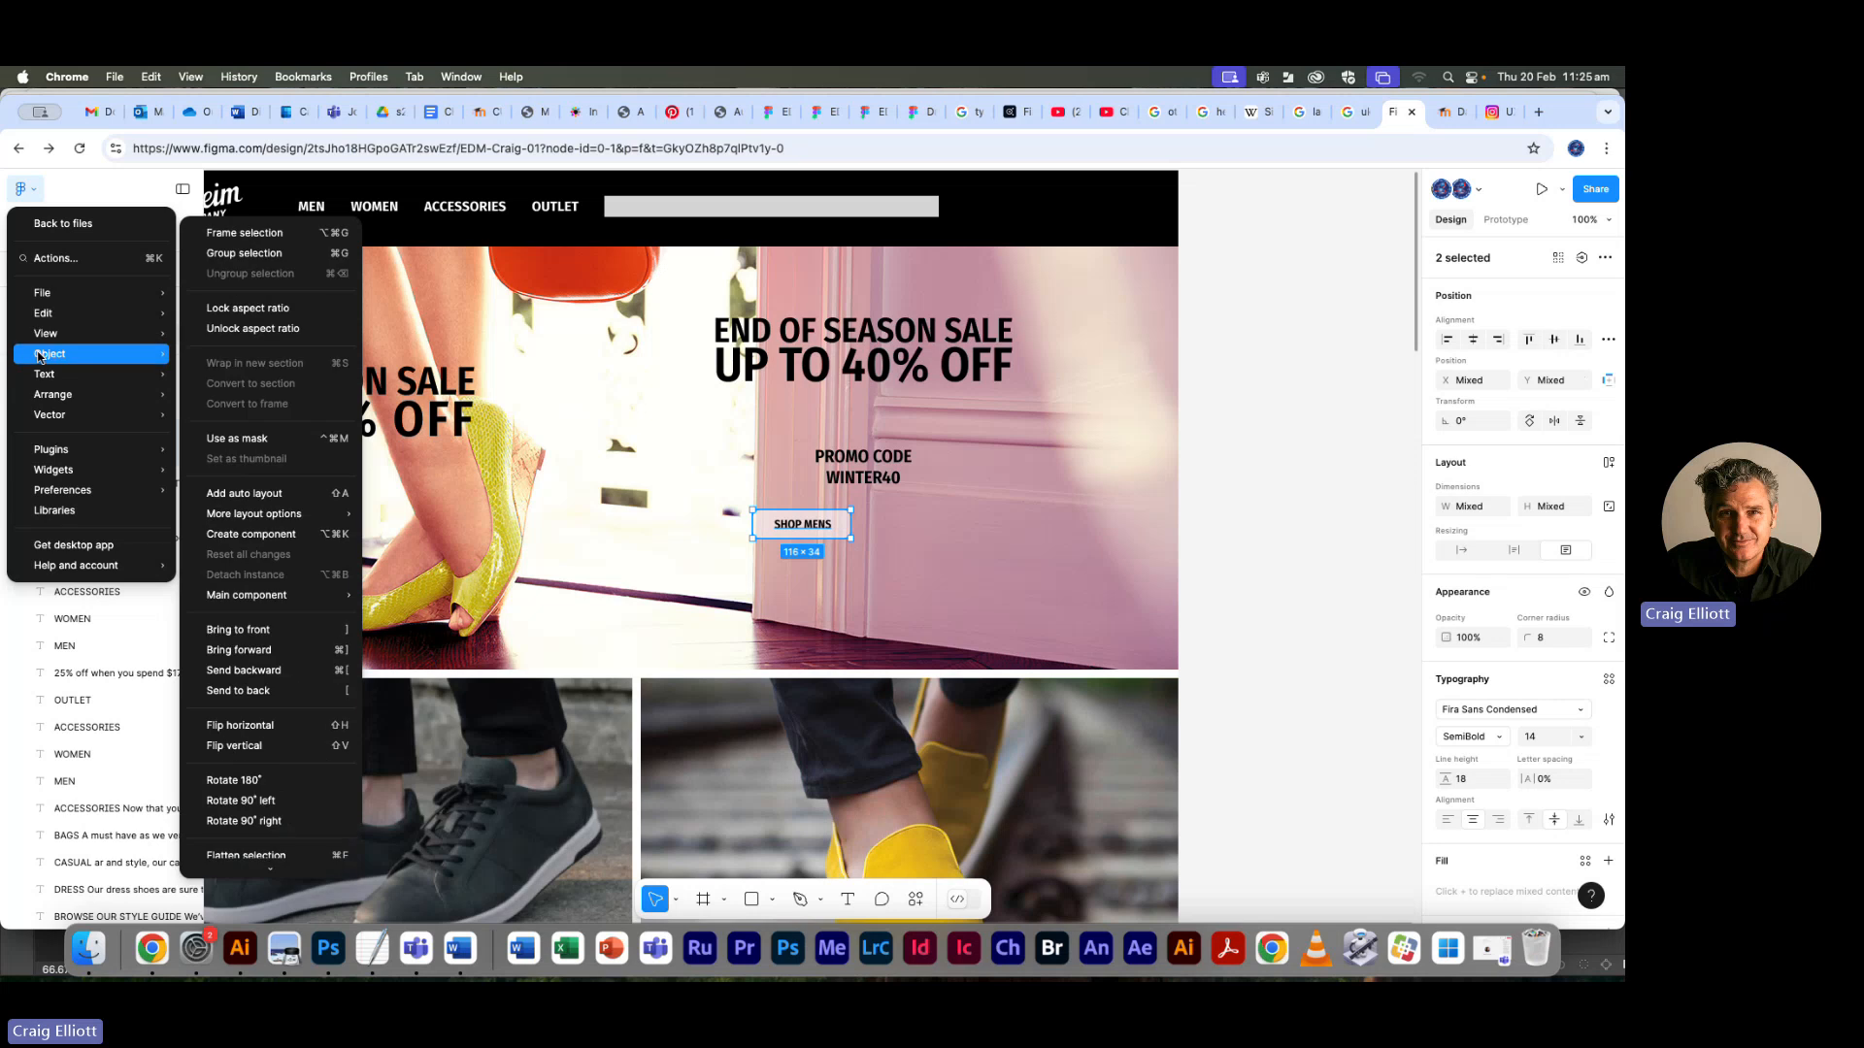
{"action": "left_click", "coordinate": [243, 253]}
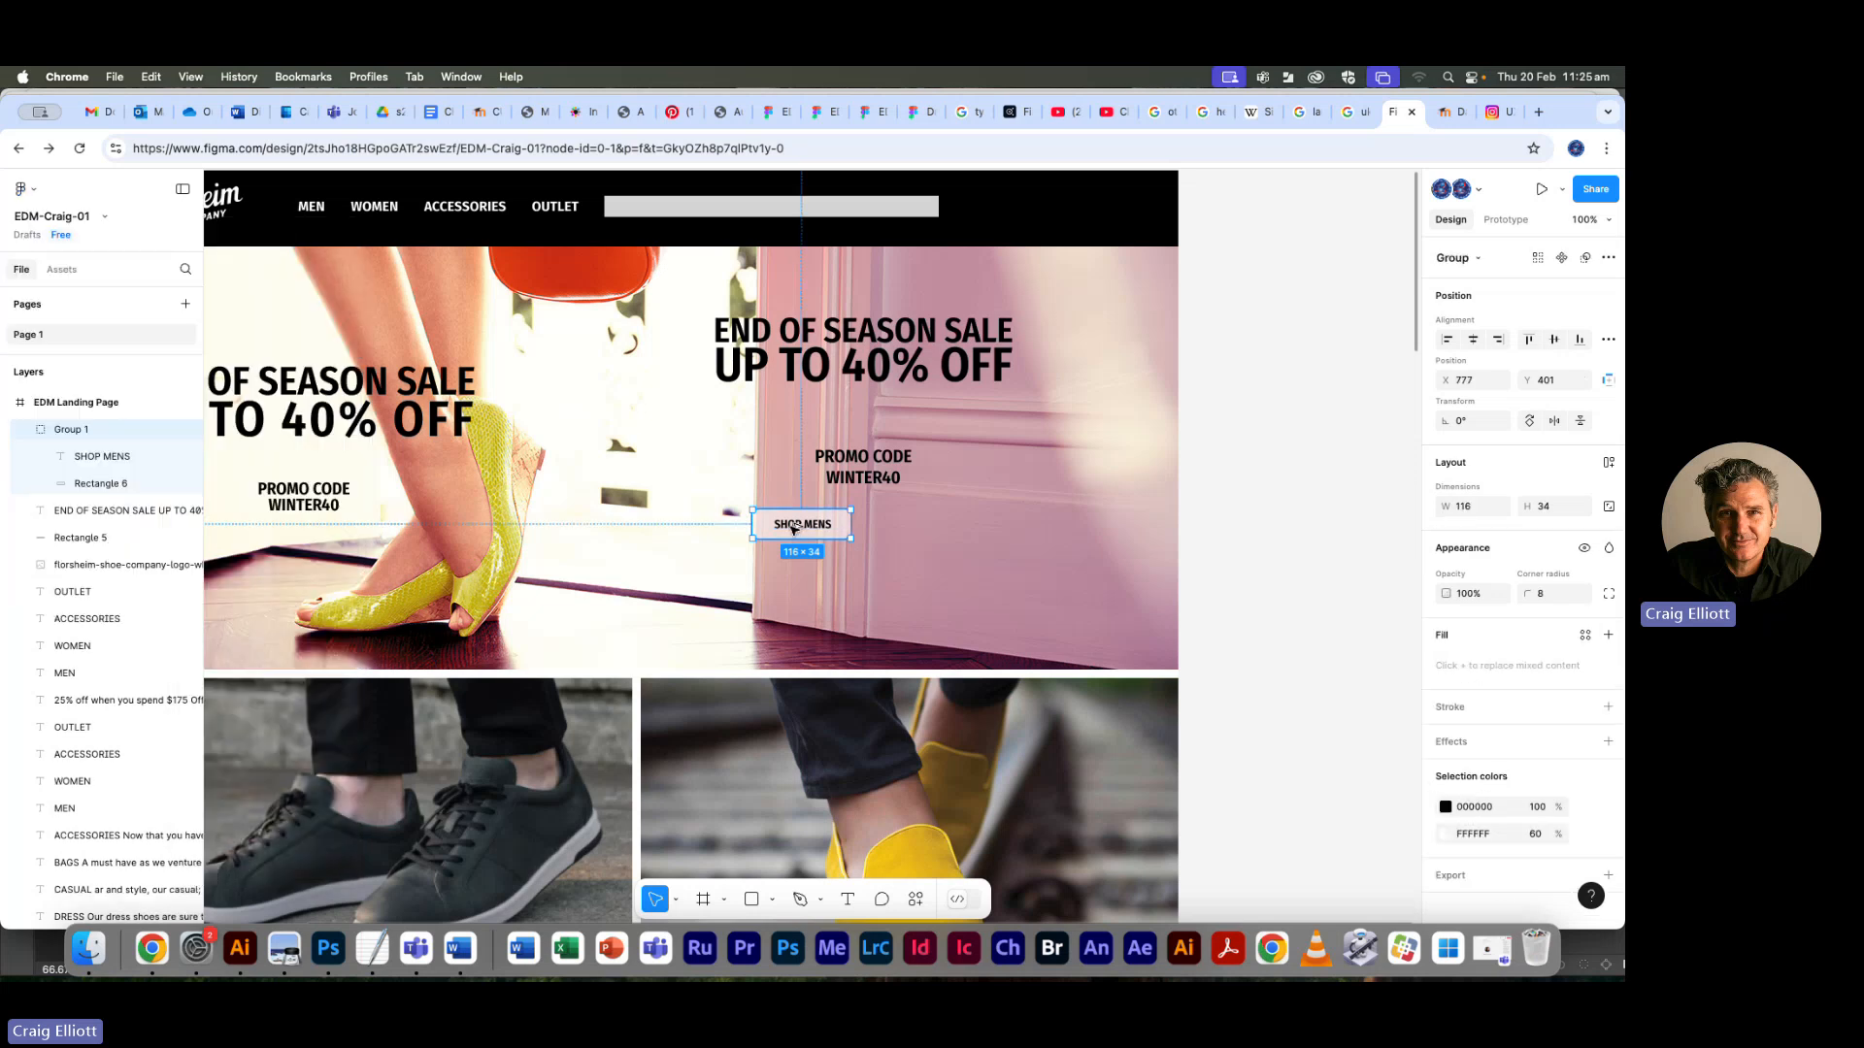
Duplicate the SHOP MENS button alongside the original at X 920 and change the copy's label to SHOP WOMENS
{"action": "left_click_drag", "start_coordinate": [793, 527], "coordinate": [914, 526]}
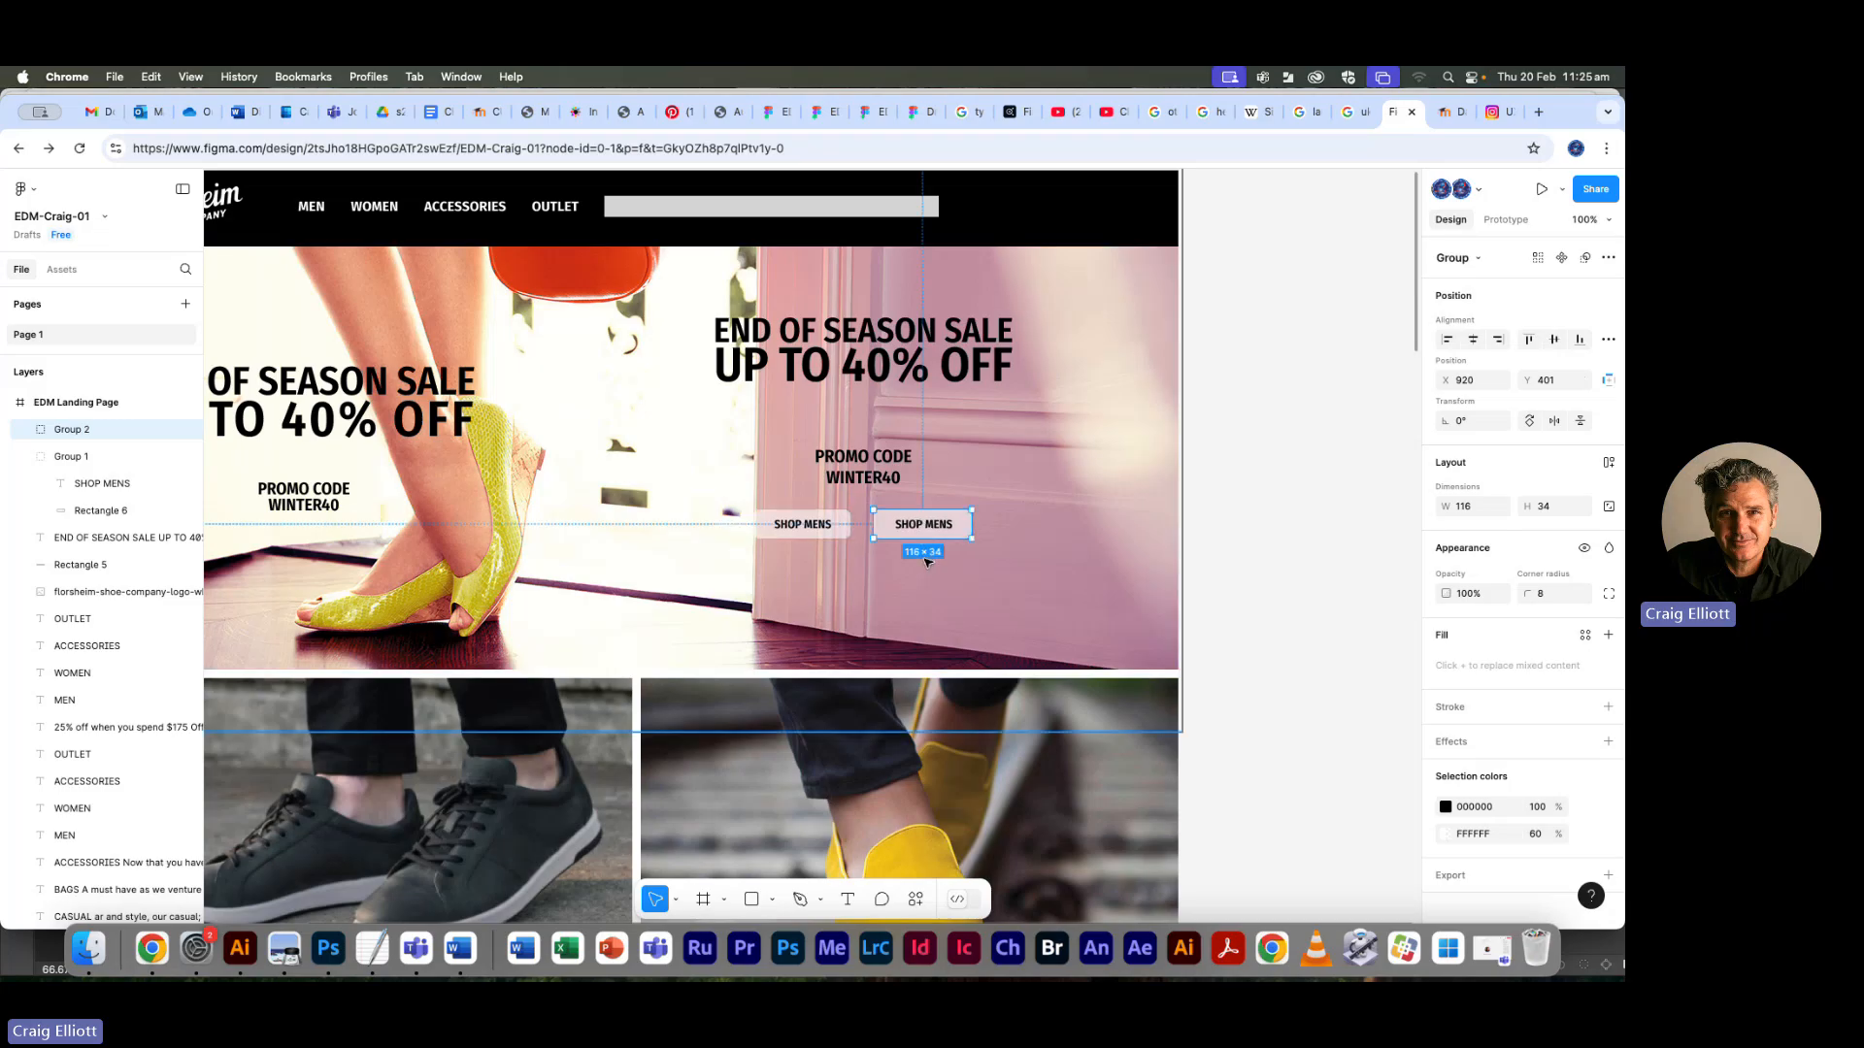
{"action": "scroll", "coordinate": [925, 561], "scroll_direction": "up", "scroll_amount": 10}
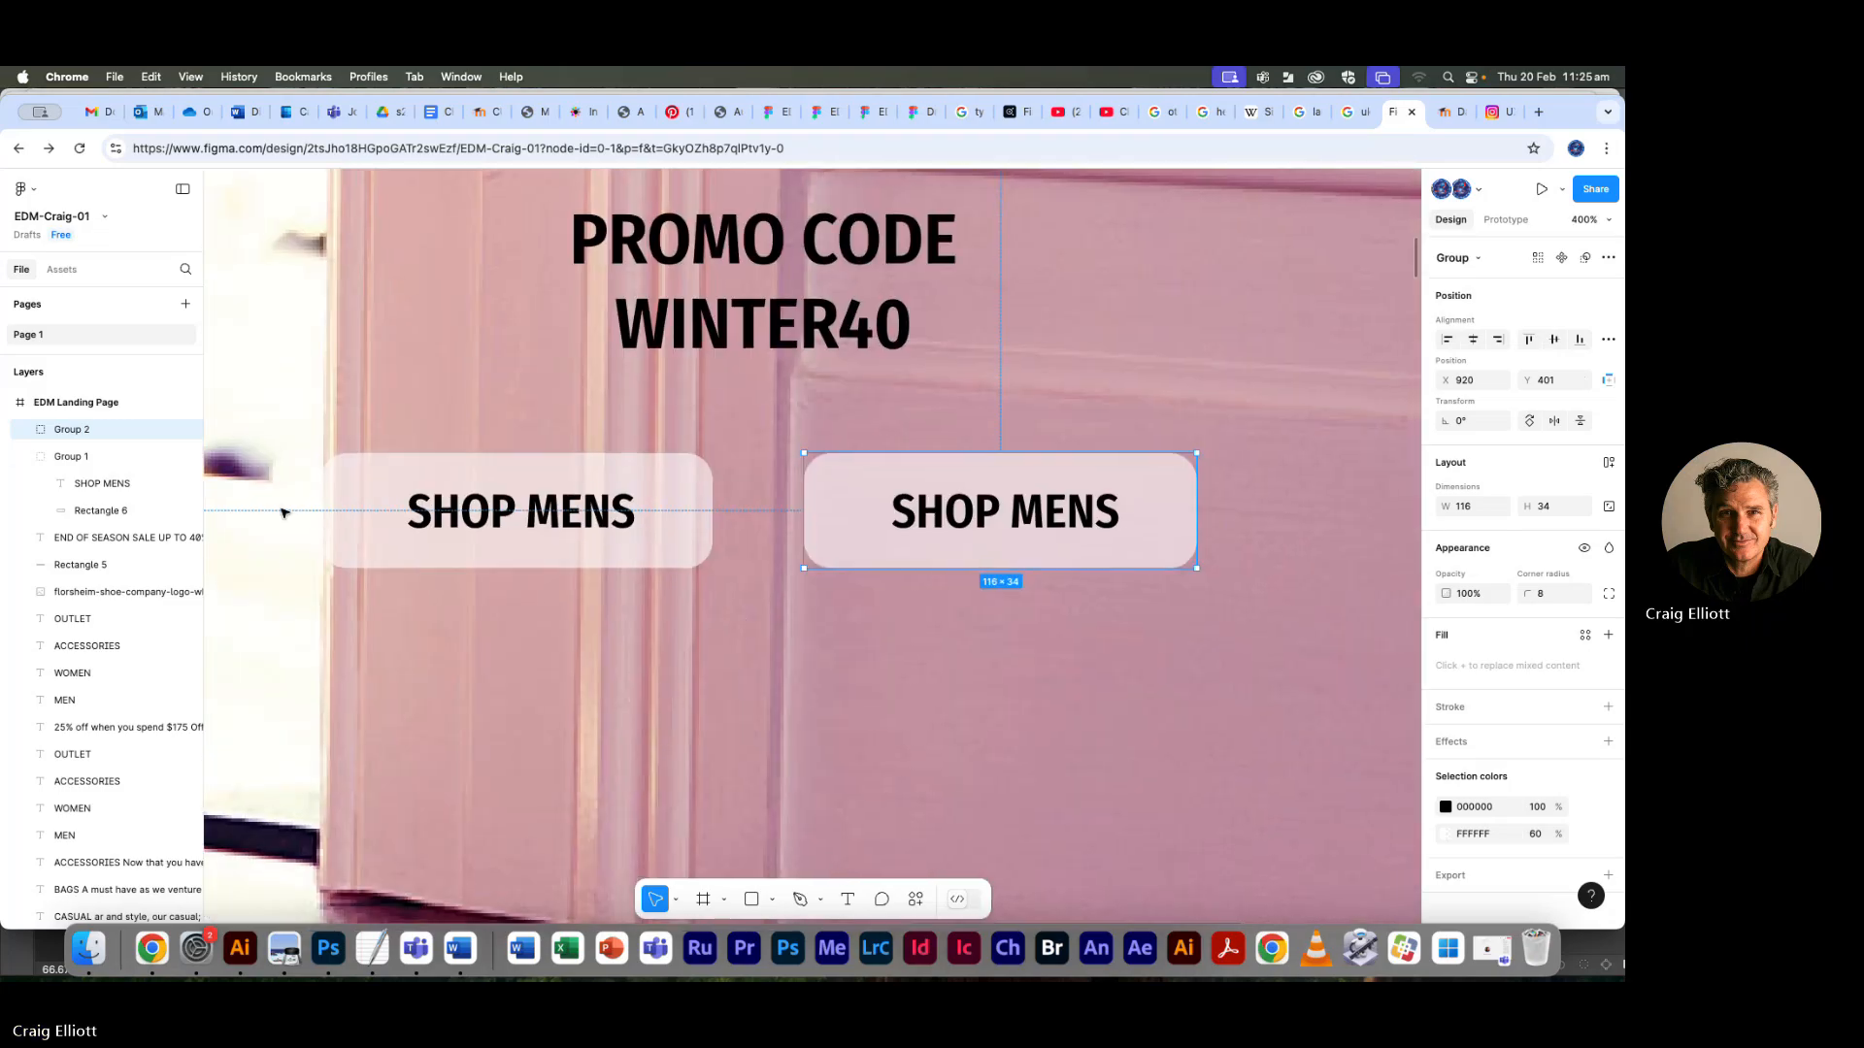
{"action": "left_click", "coordinate": [28, 430]}
{"action": "left_click", "coordinate": [92, 458]}
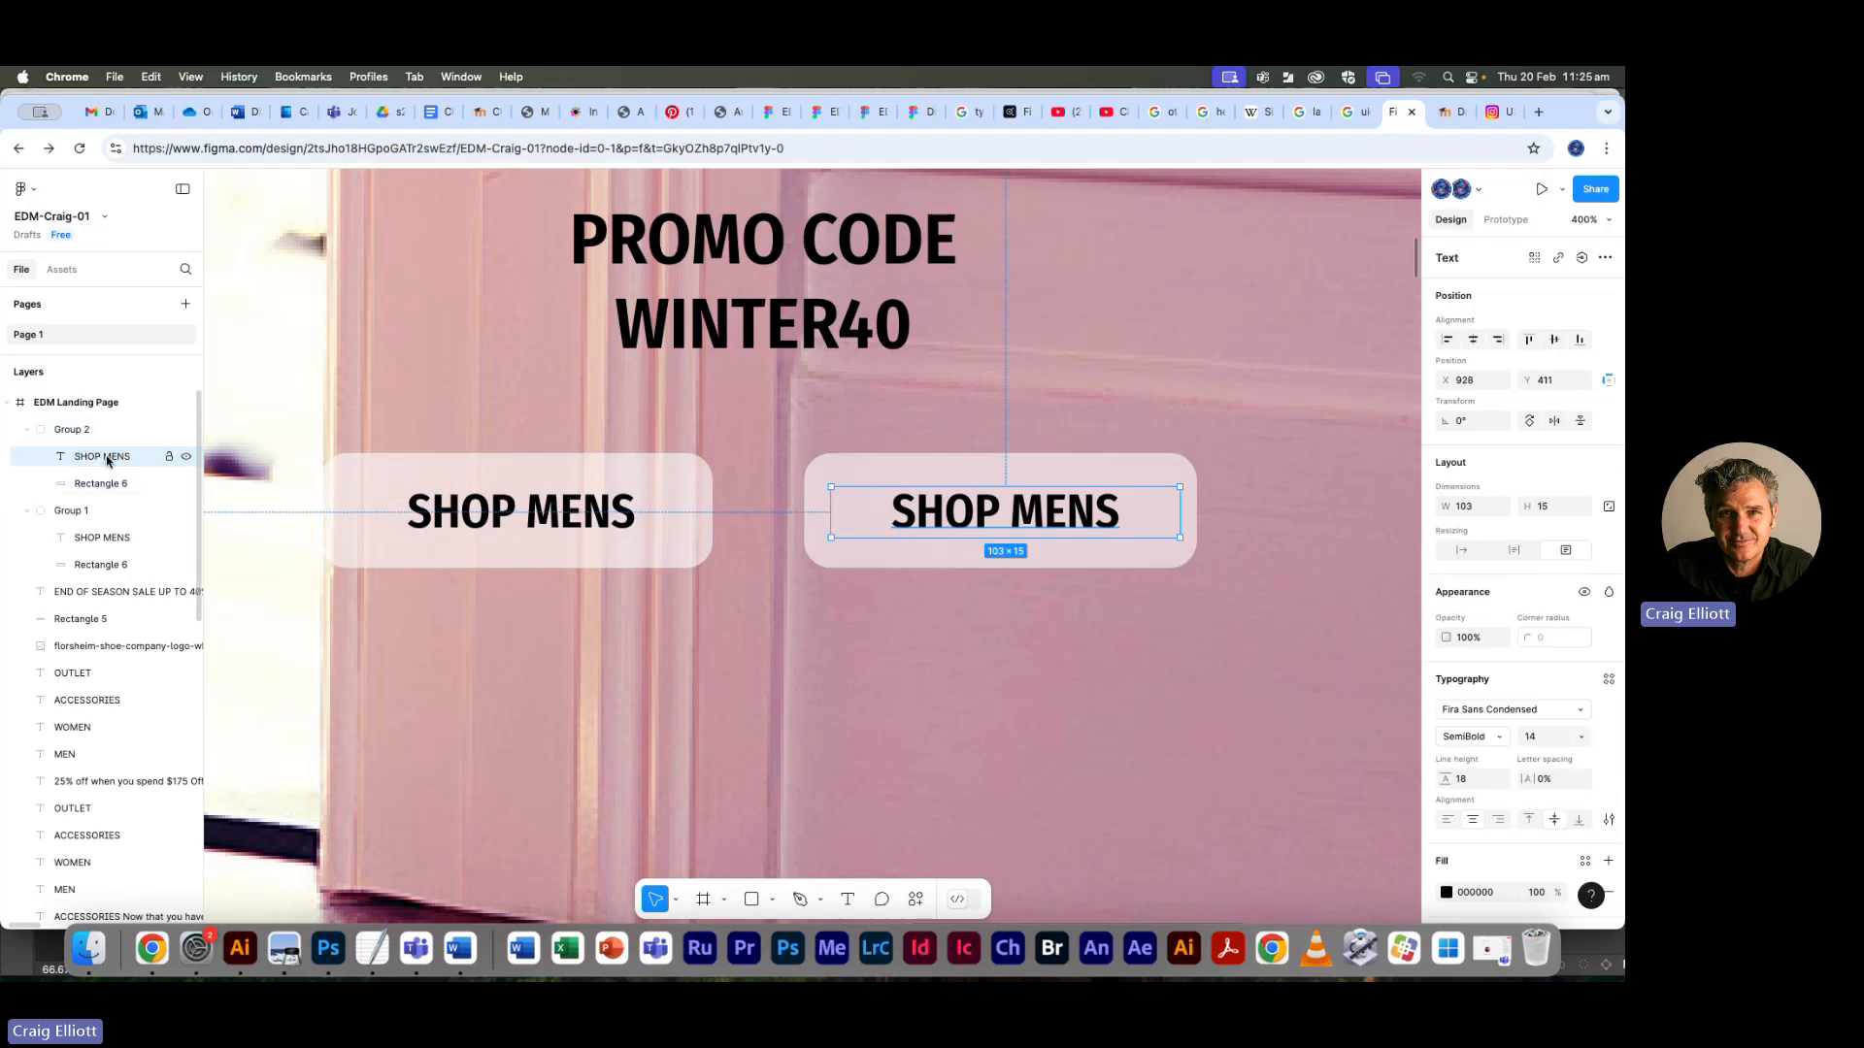
{"action": "left_click", "coordinate": [848, 900]}
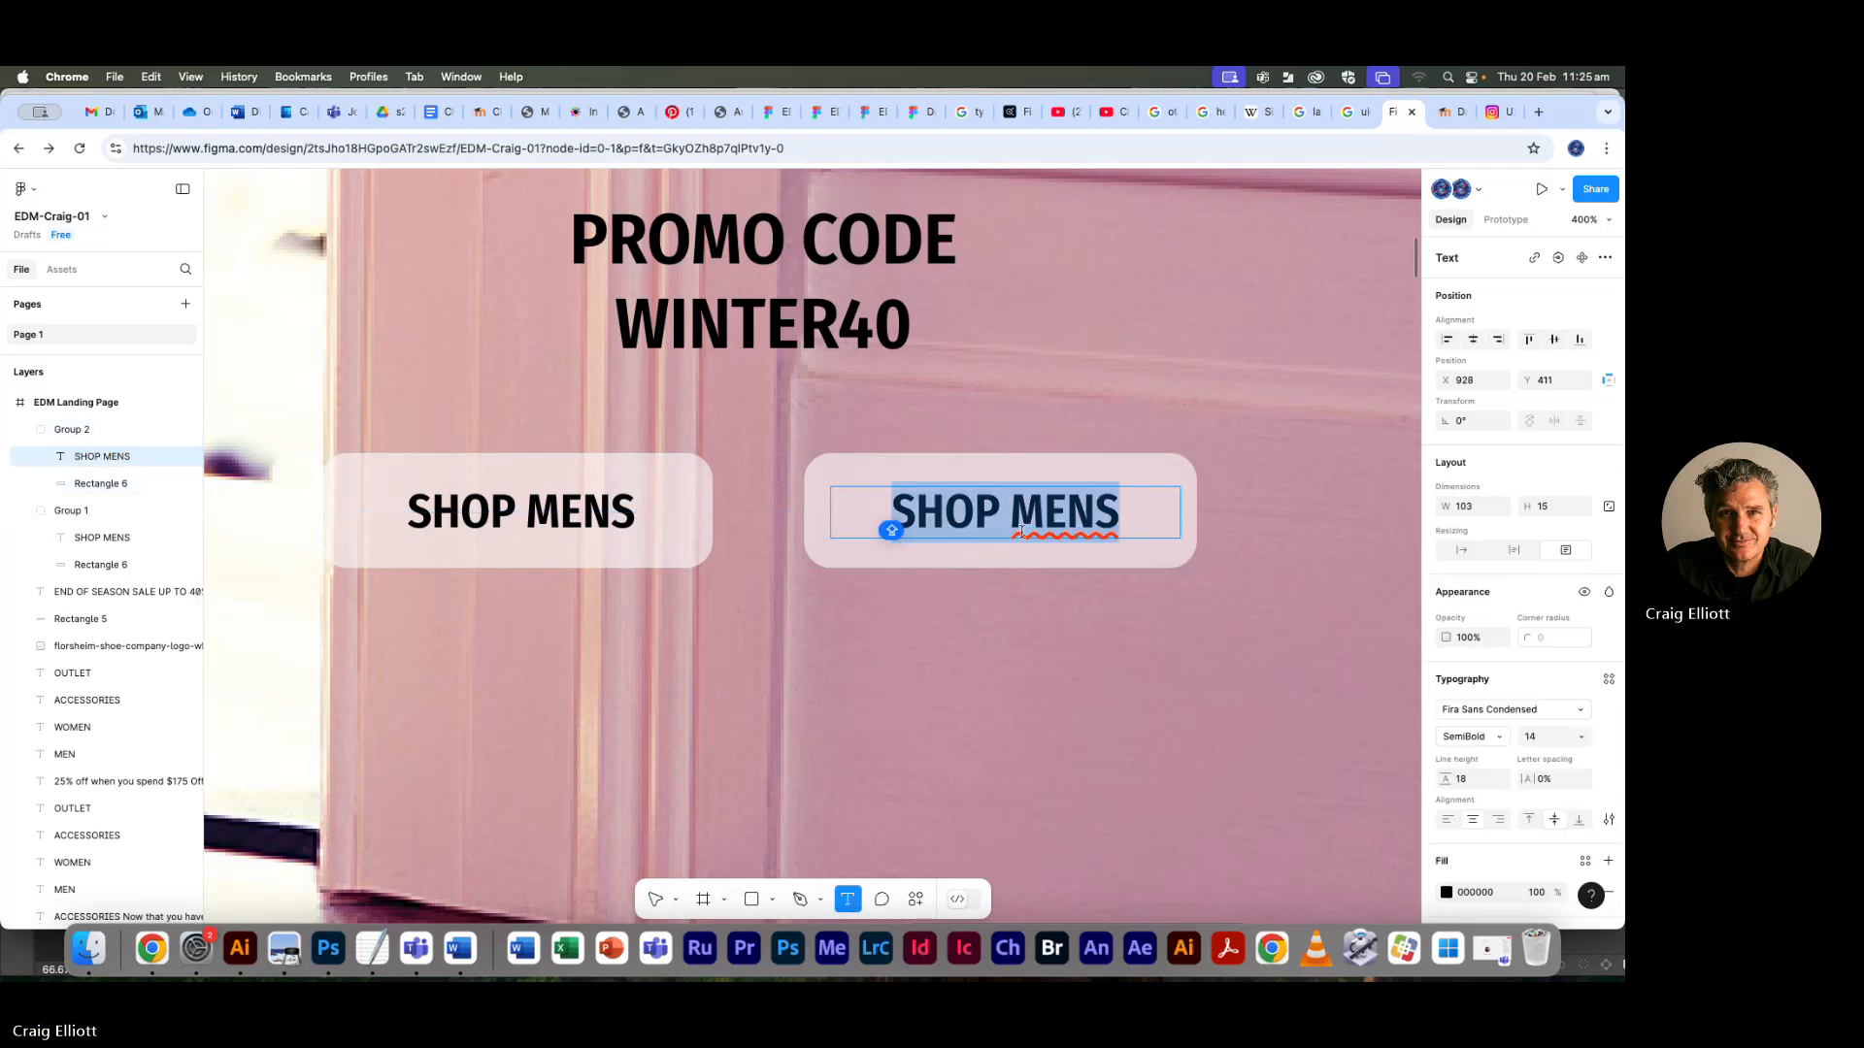
{"action": "left_click", "coordinate": [1016, 511]}
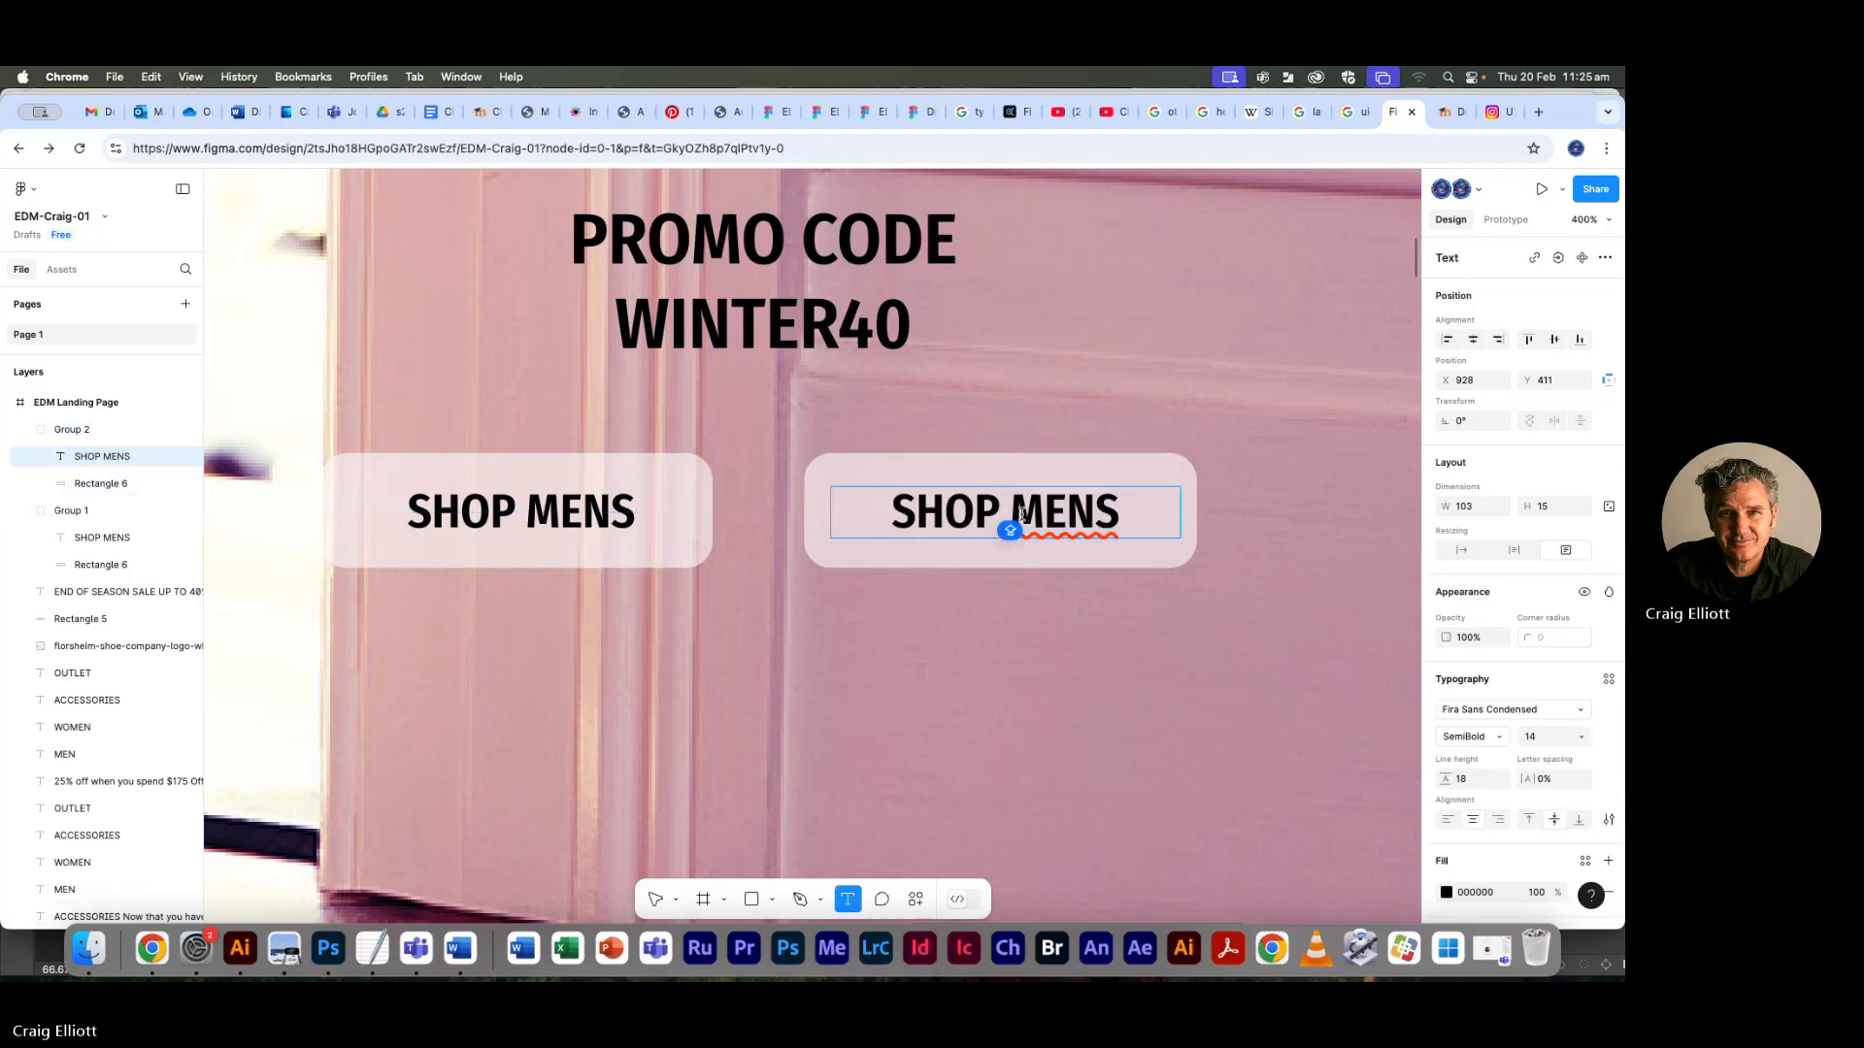
{"action": "type", "text": "WO"}
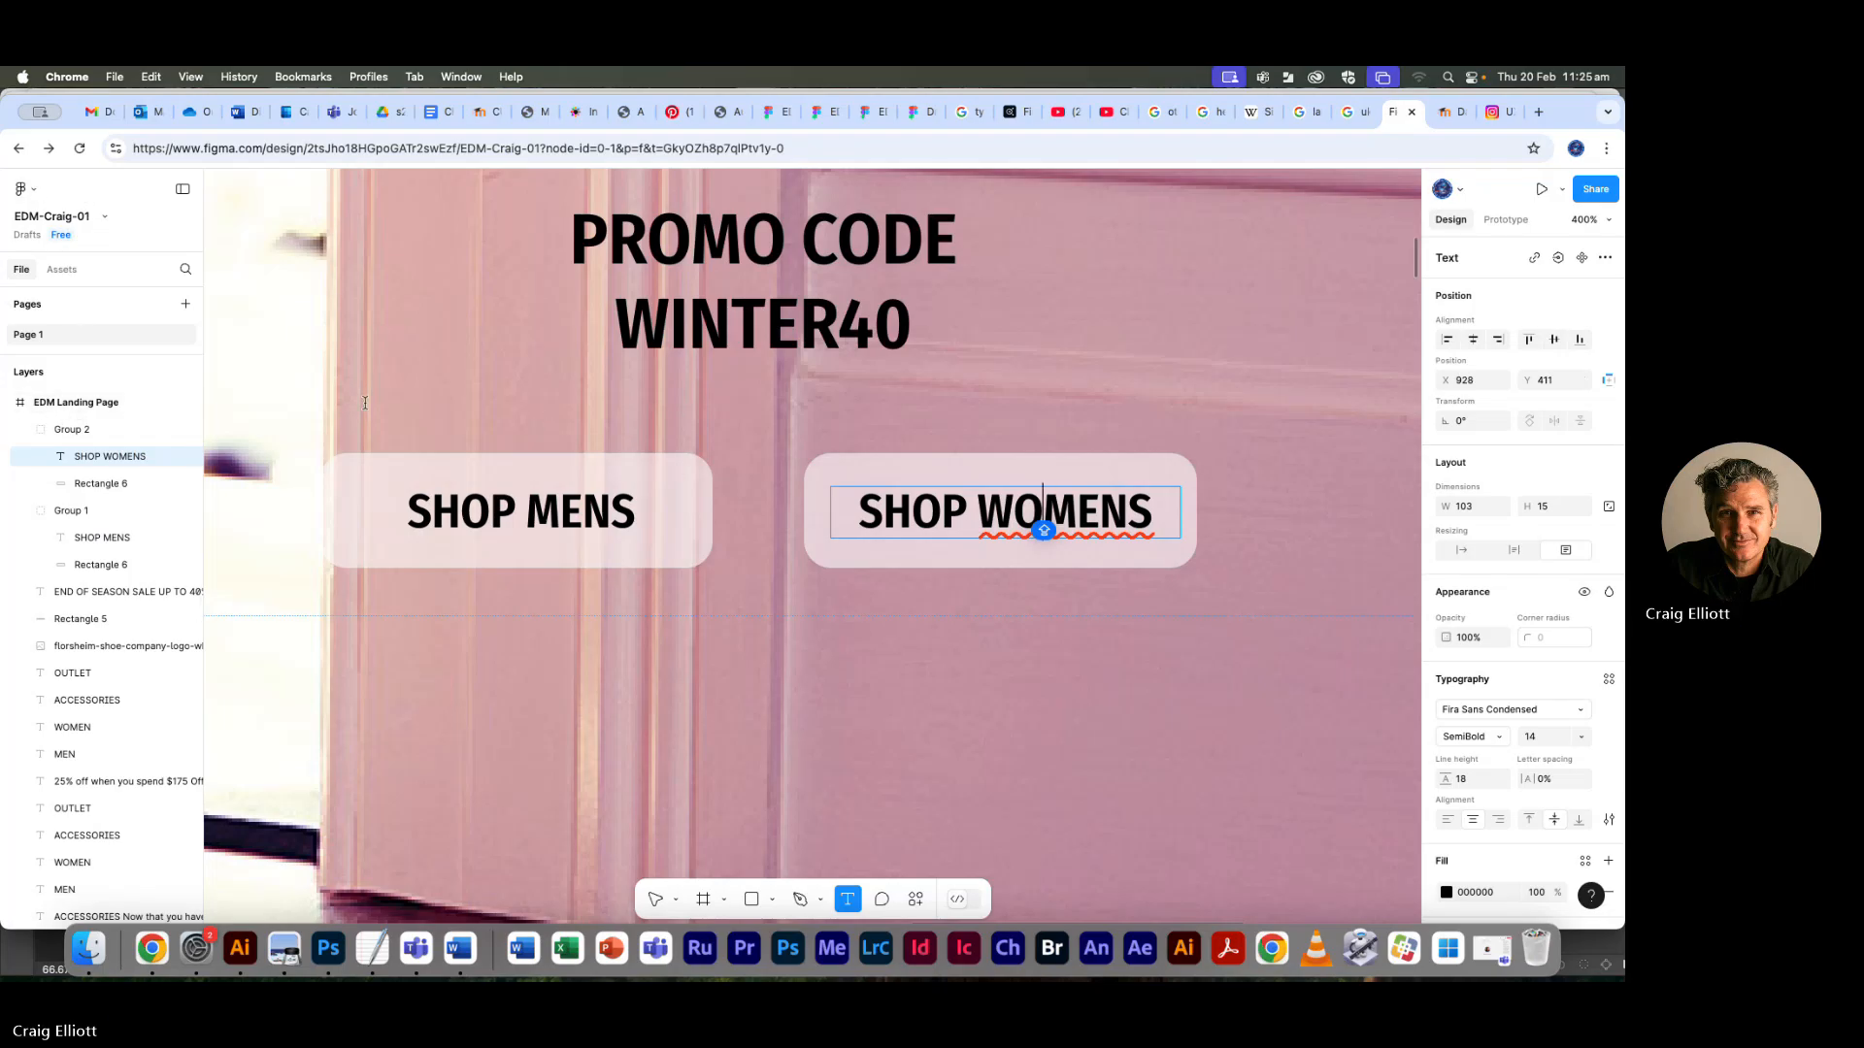
{"action": "left_click", "coordinate": [651, 899]}
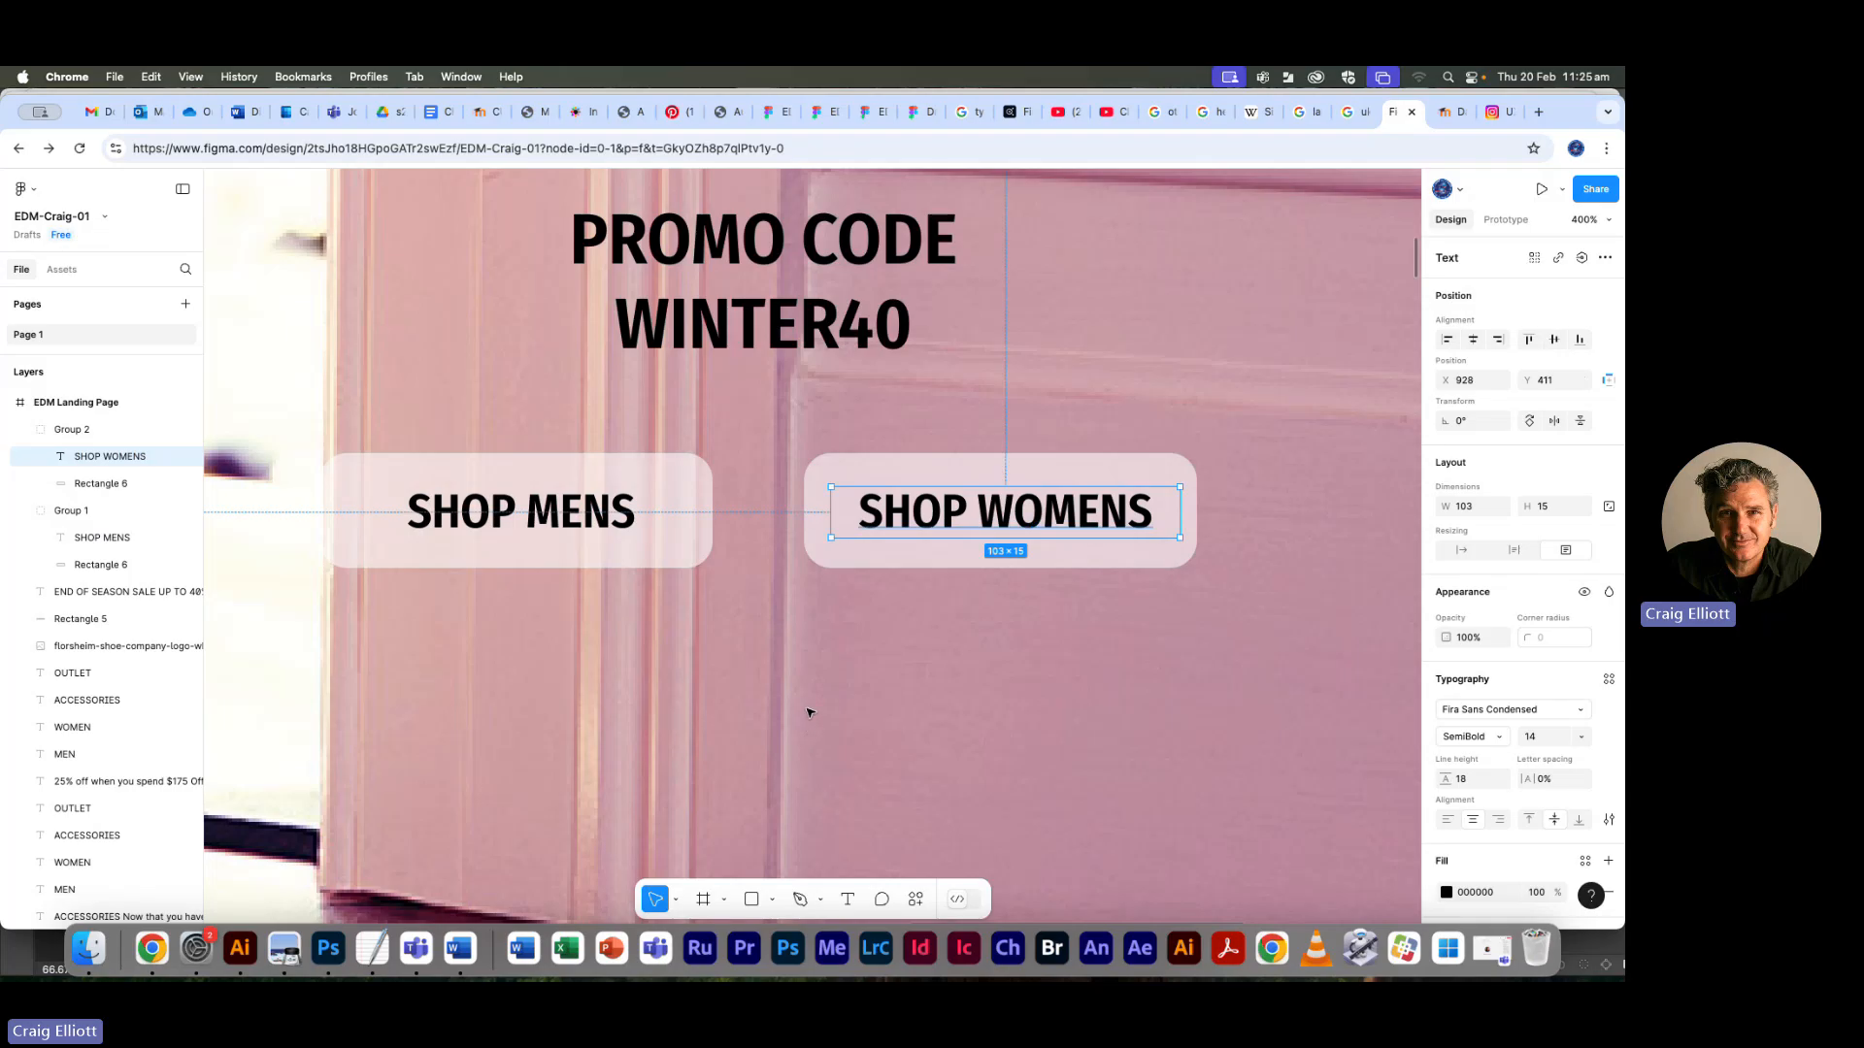
Group the two shop buttons and centre the group horizontally with the END OF SEASON SALE promo text
{"action": "key", "text": "super+minus"}
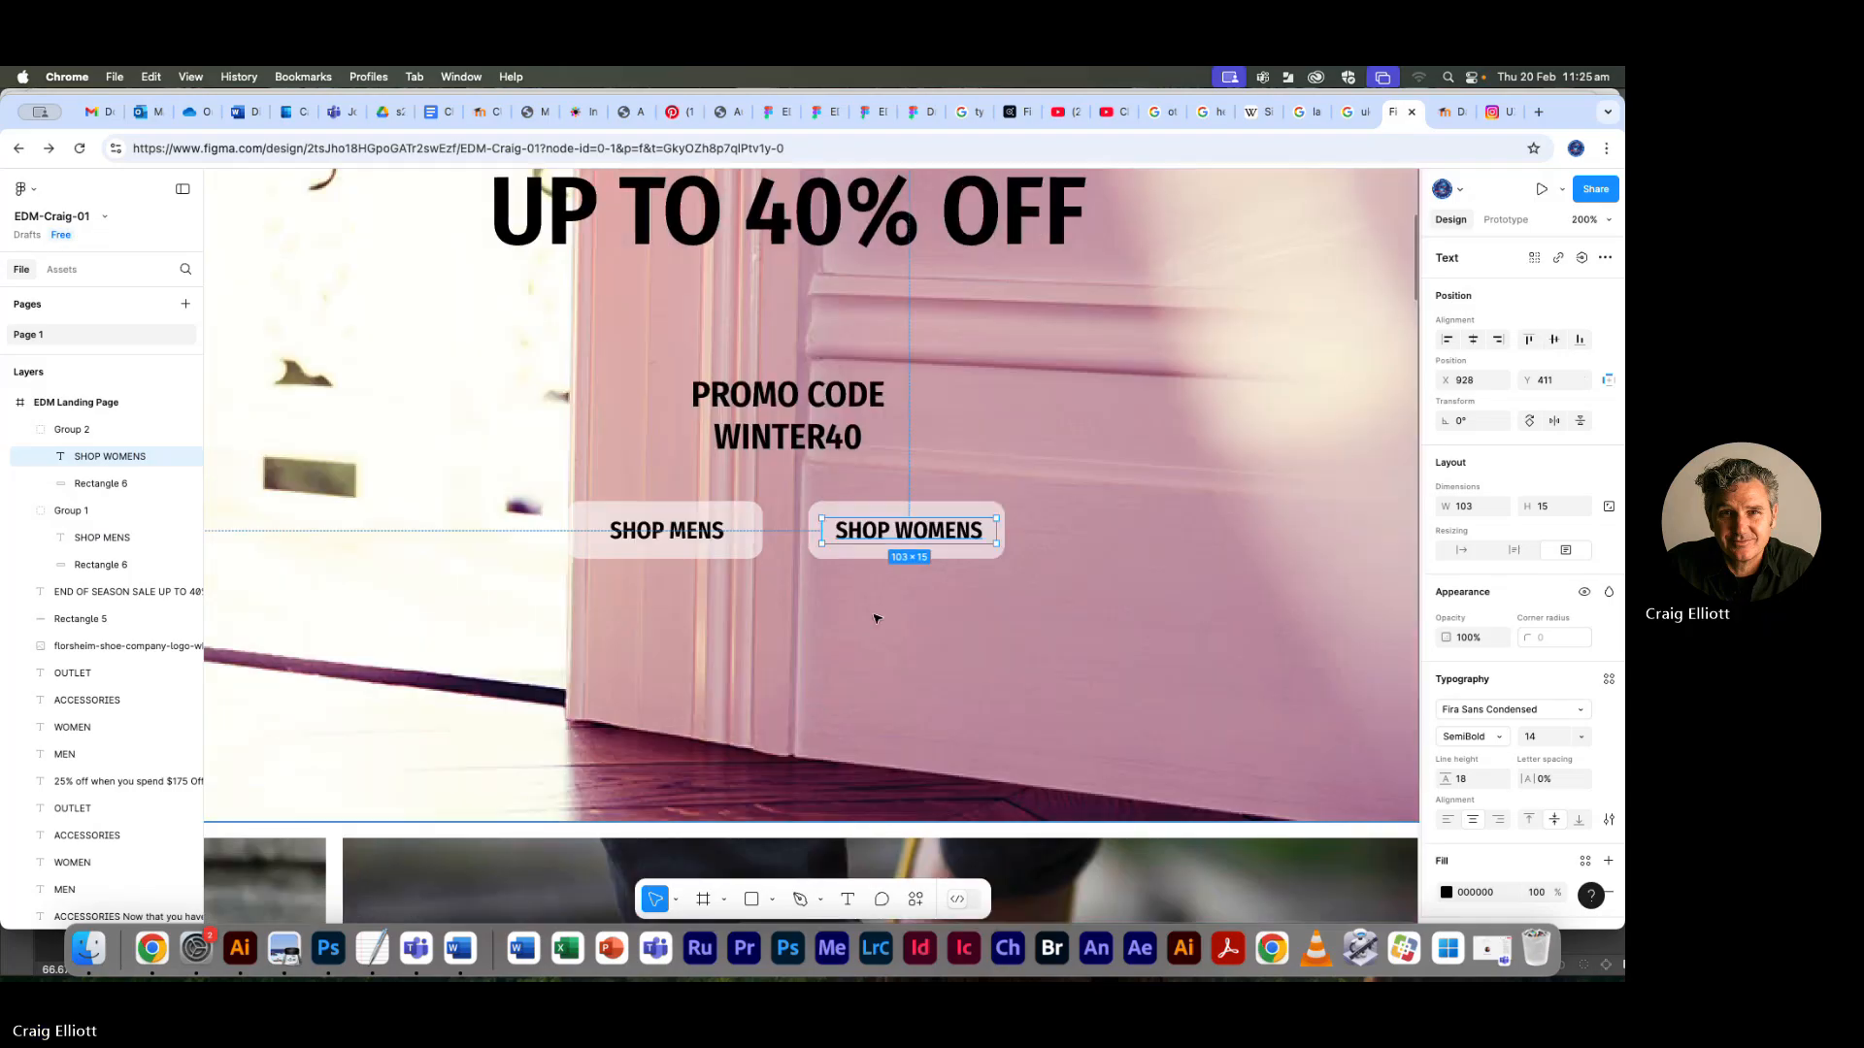
{"action": "left_click", "coordinate": [878, 544]}
{"action": "left_click", "coordinate": [878, 544]}
{"action": "left_click", "coordinate": [720, 543], "text": "shift"}
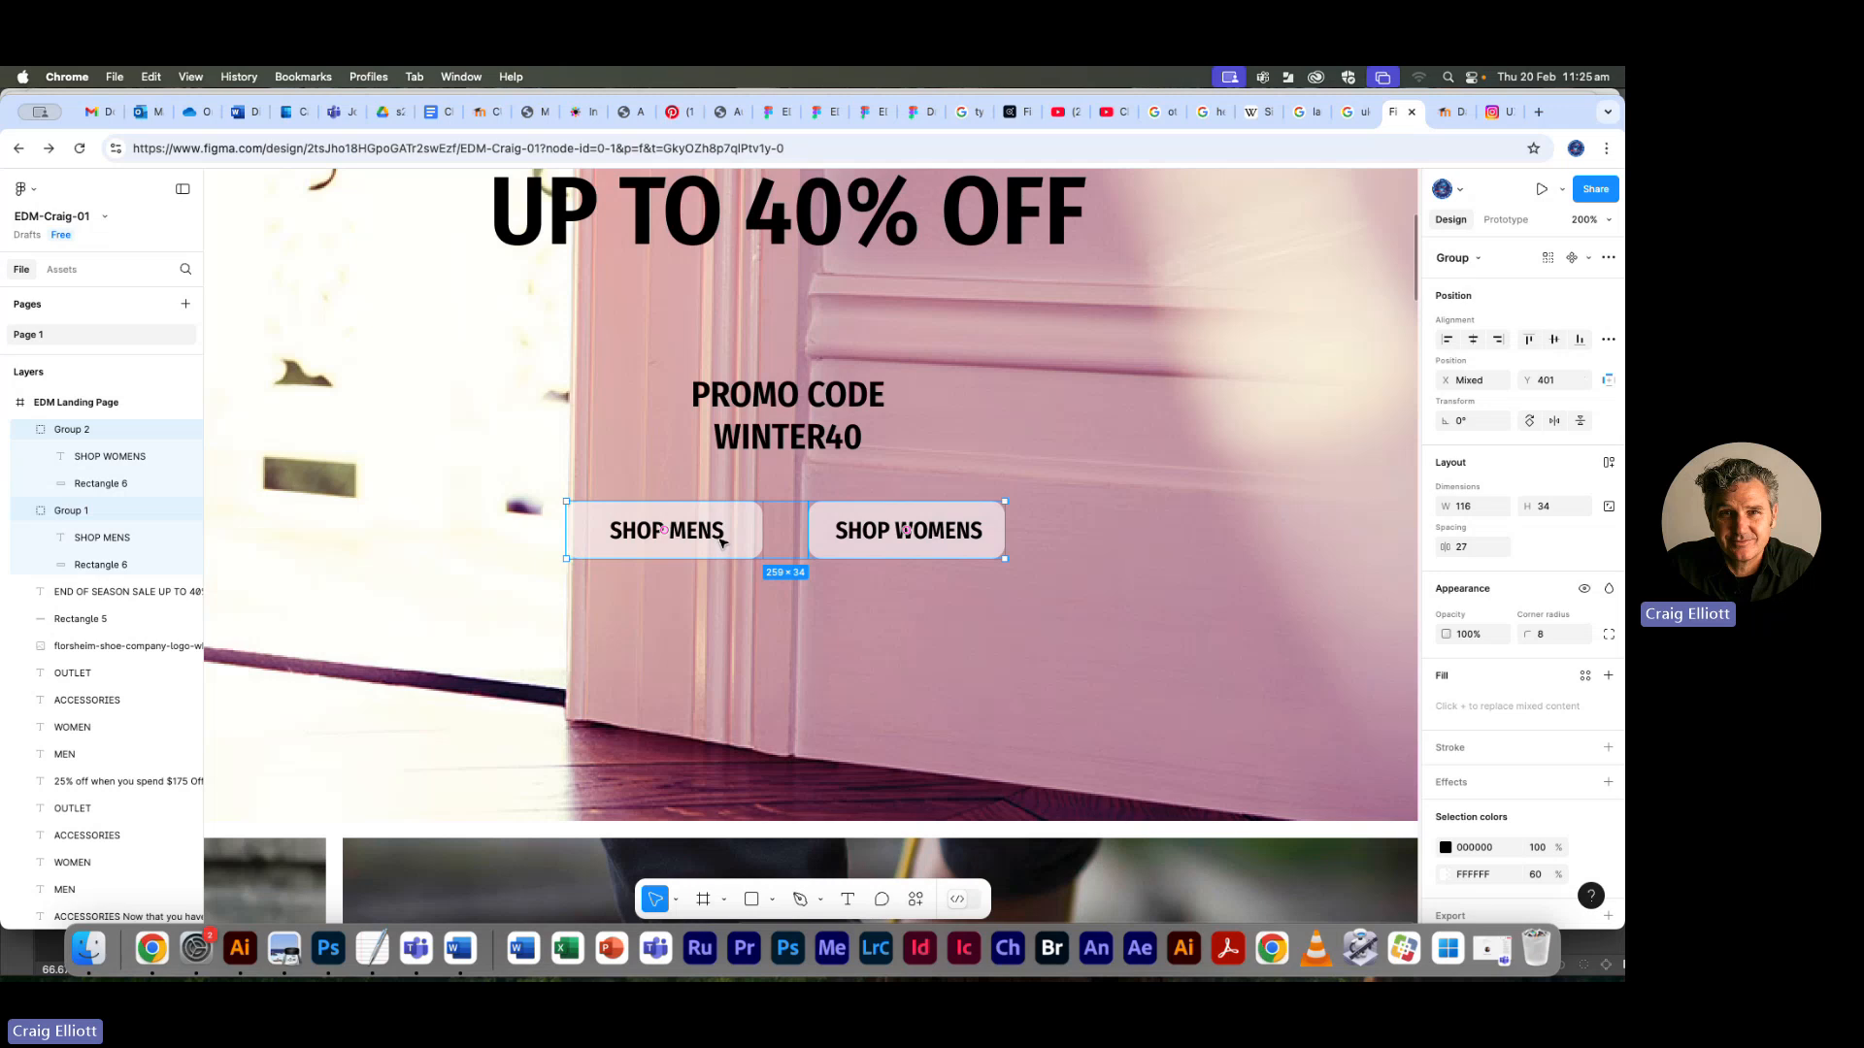
{"action": "left_click", "coordinate": [781, 442], "text": "shift"}
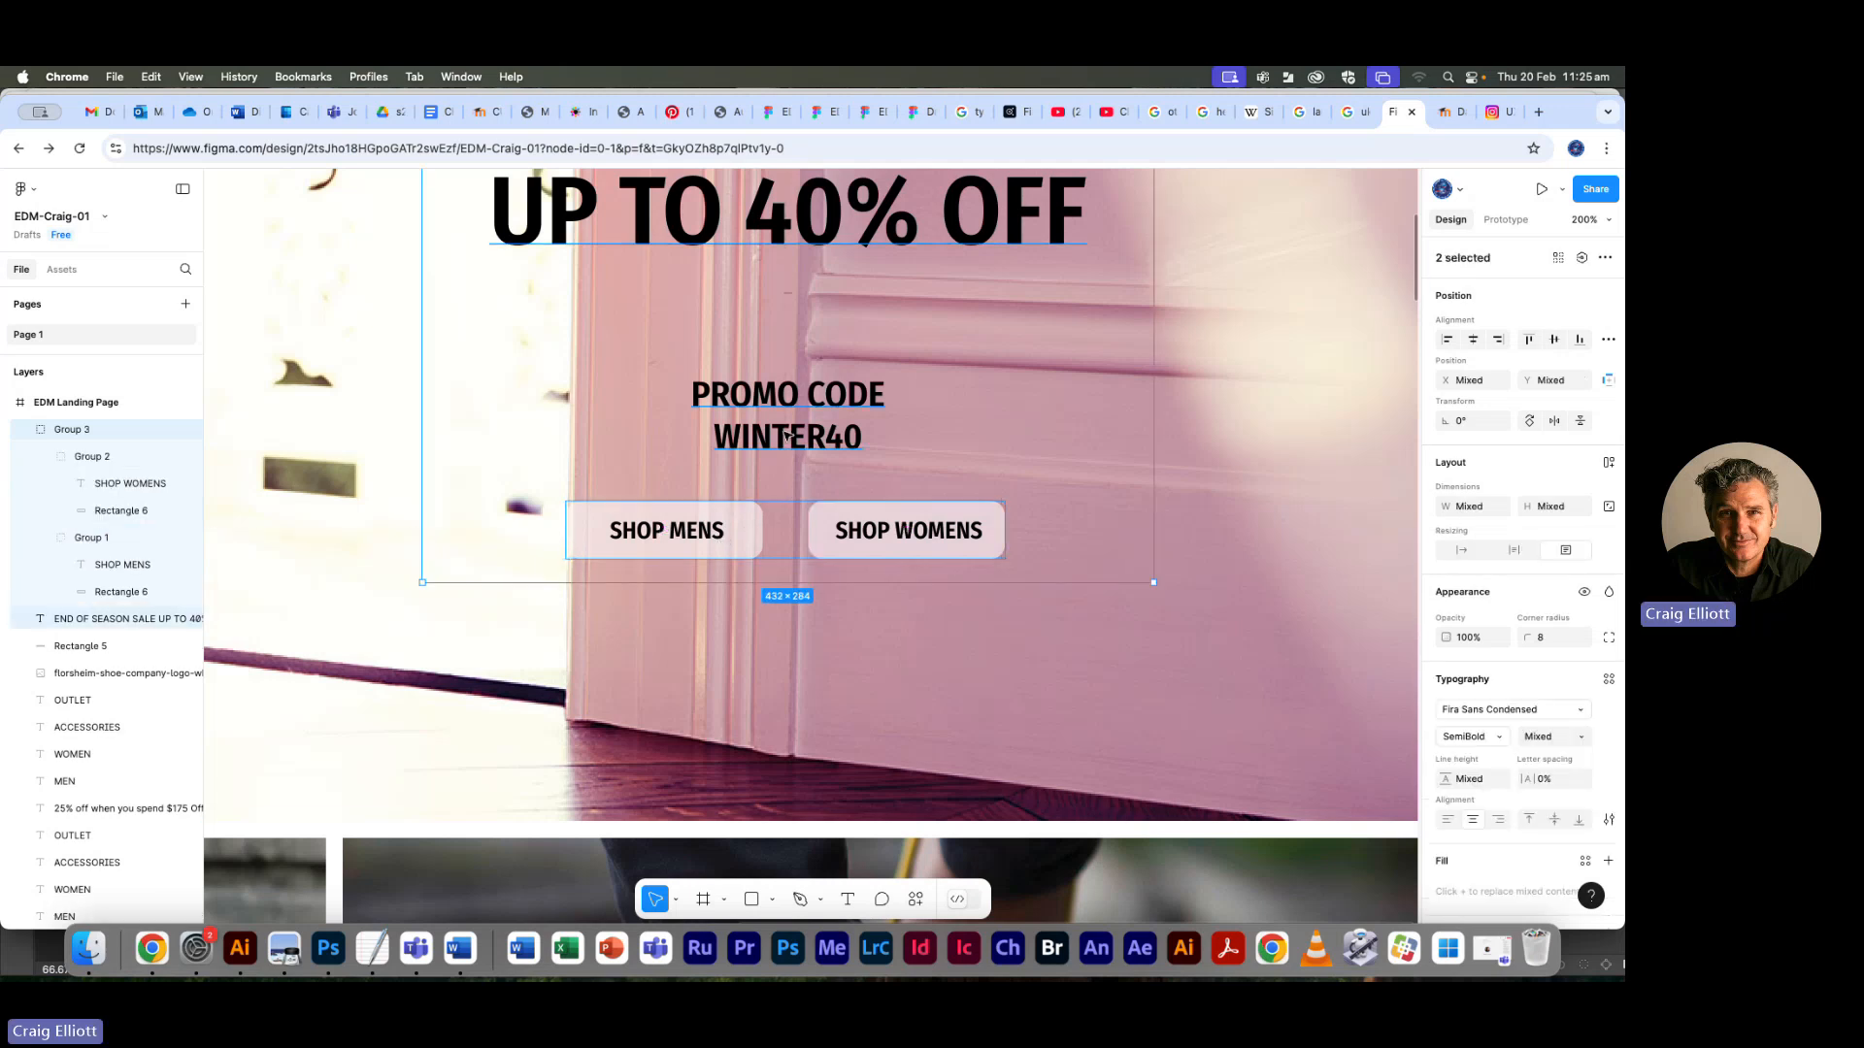
{"action": "key", "text": "super+minus"}
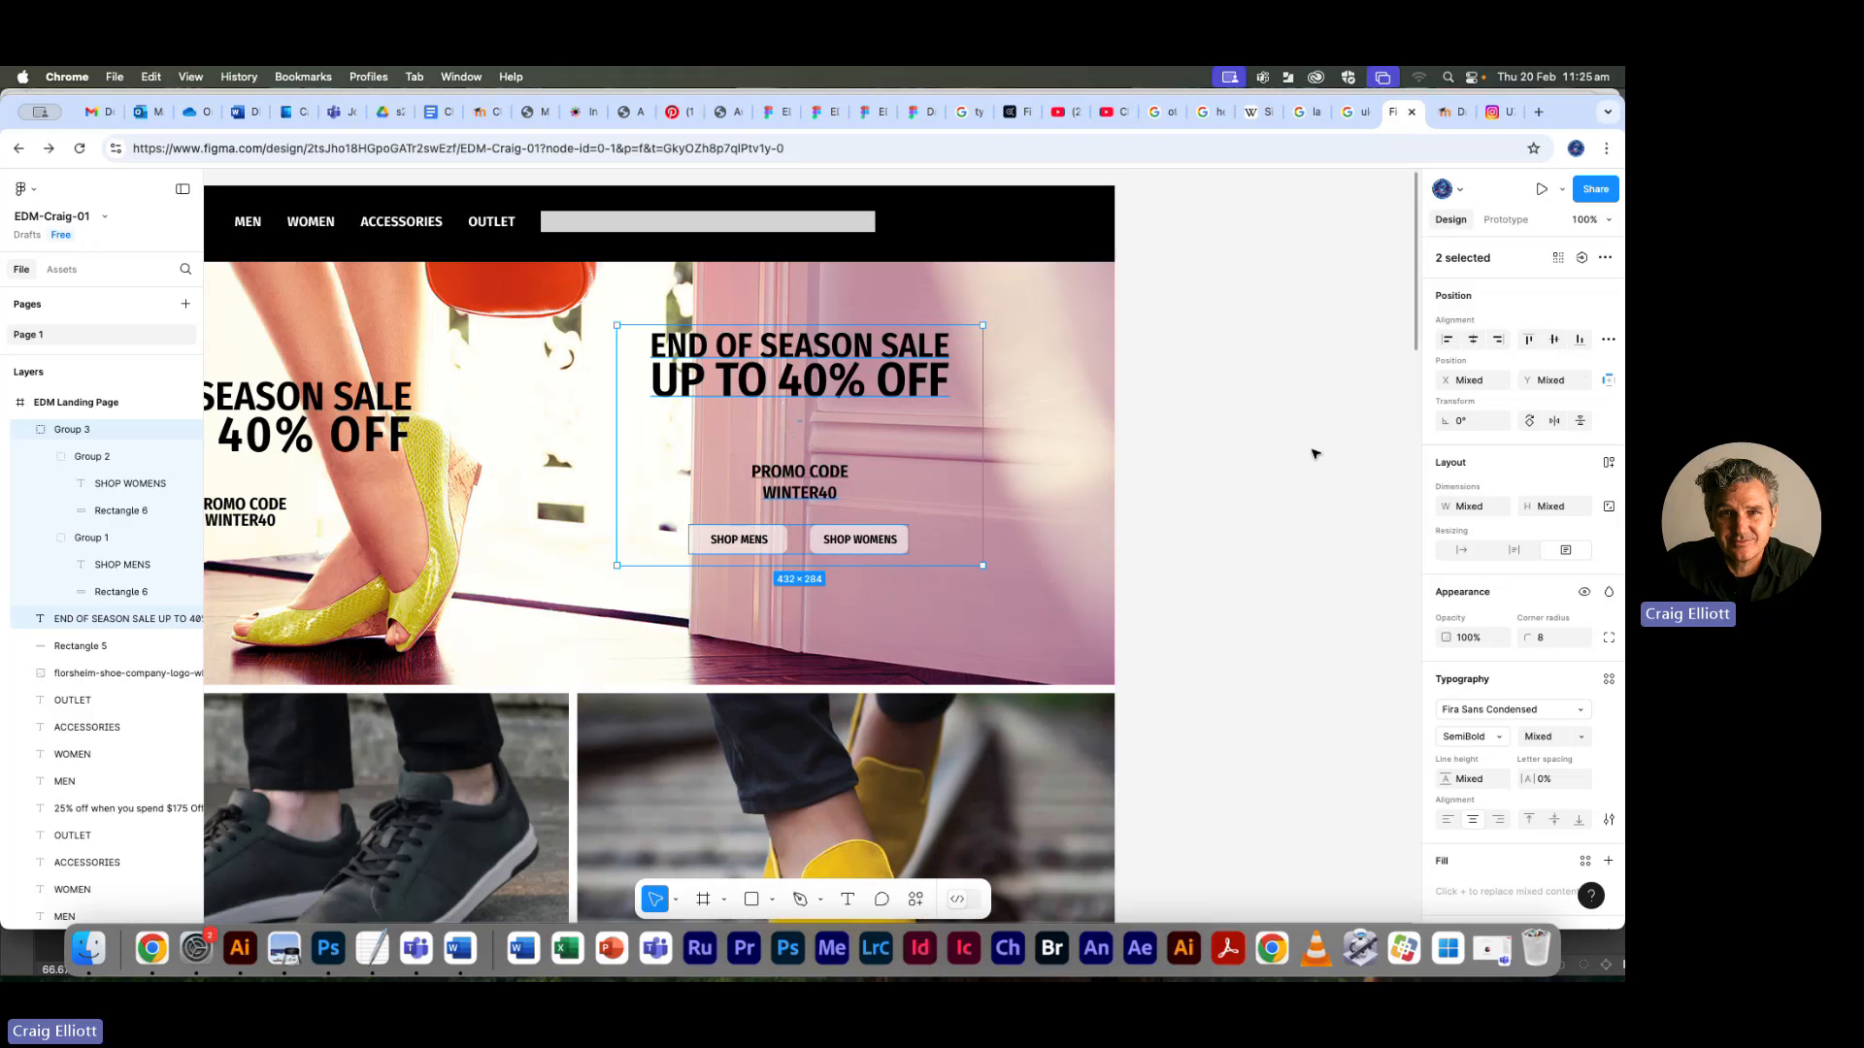
{"action": "left_click", "coordinate": [1475, 341]}
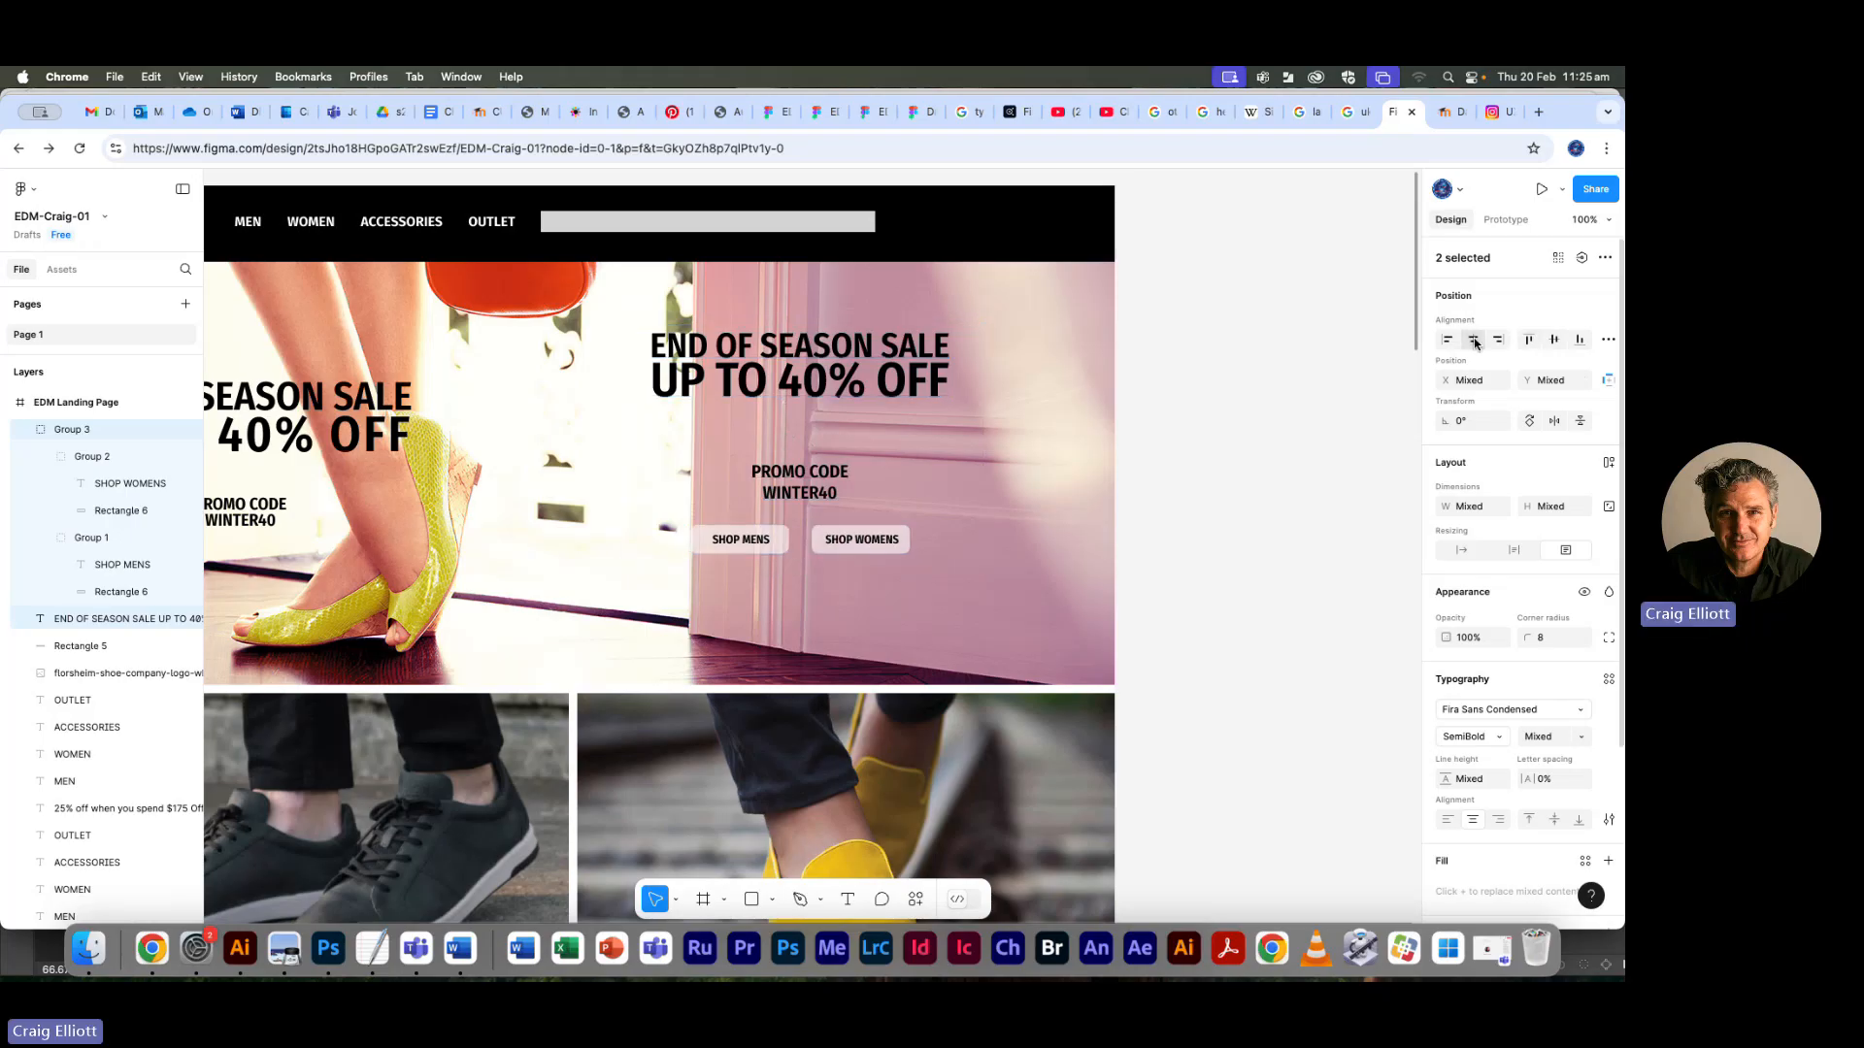
Centre the promo text and the button group horizontally on the yellow loafers image below the hero
{"action": "scroll", "coordinate": [1068, 631], "scroll_direction": "down", "scroll_amount": 2}
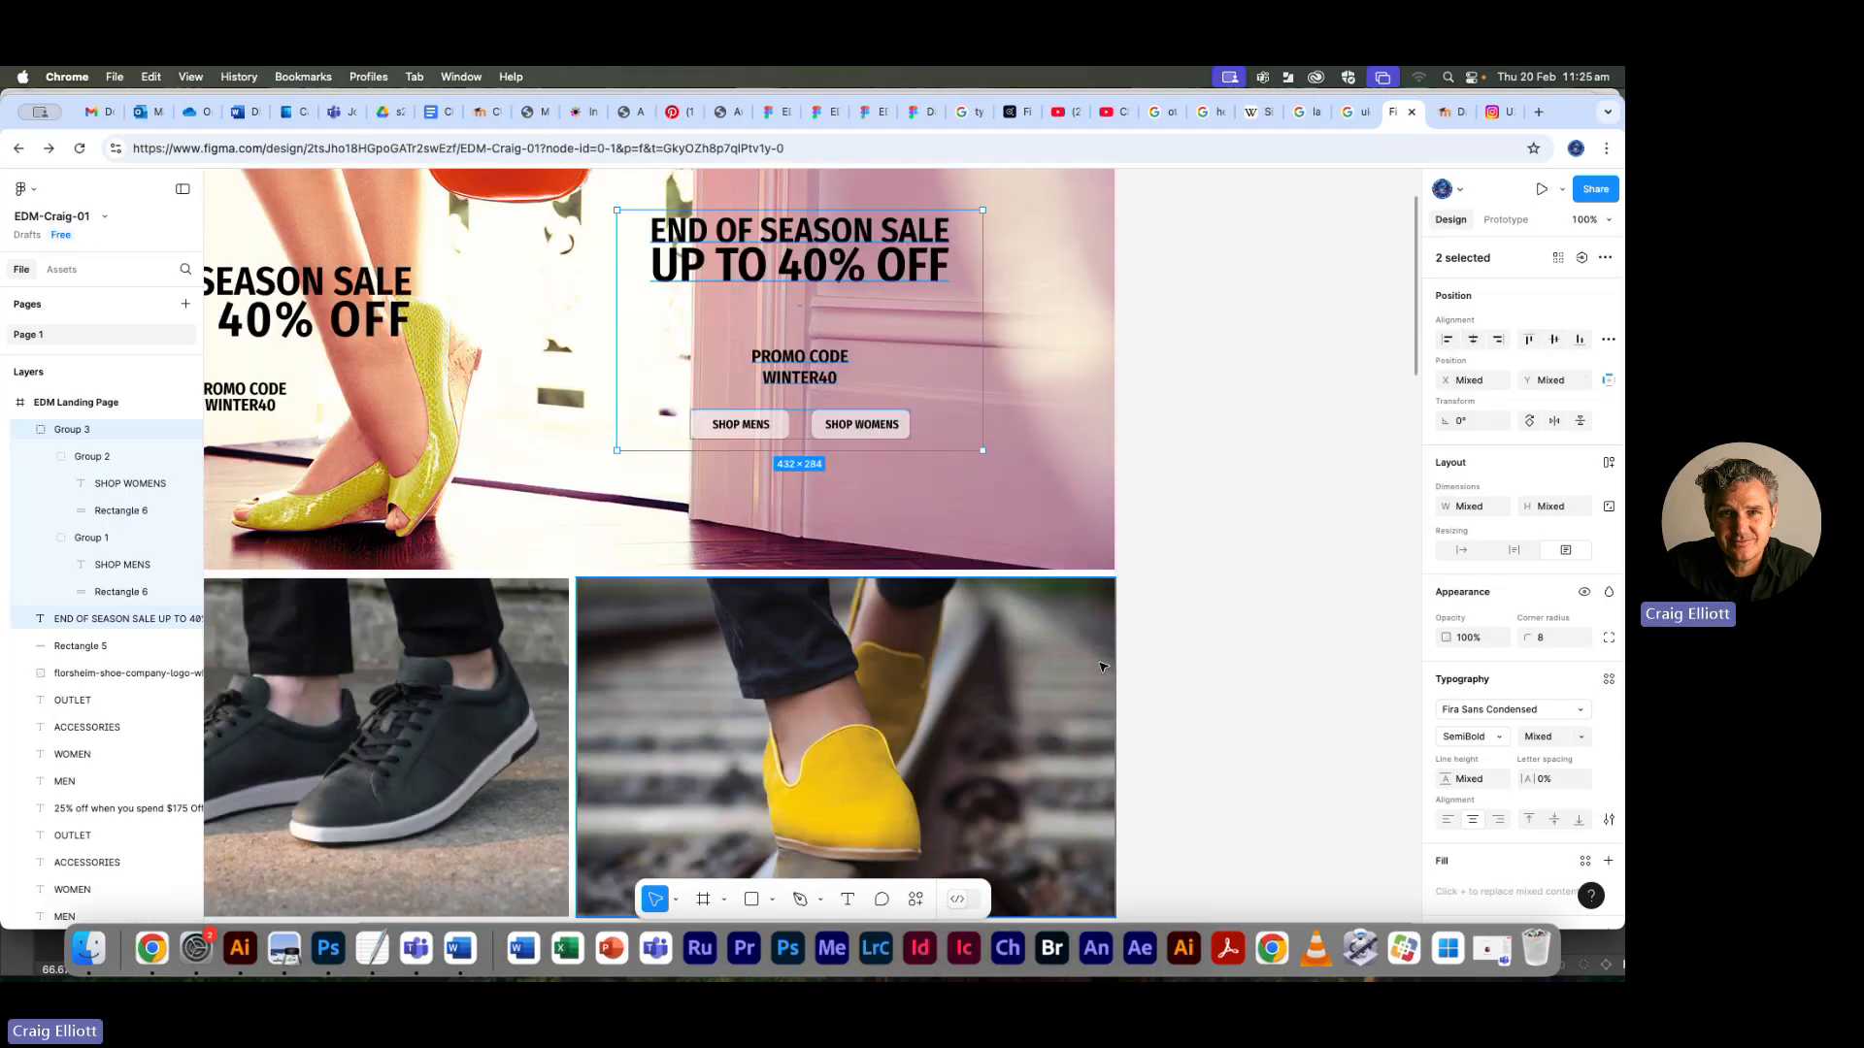
{"action": "left_click", "coordinate": [987, 717], "text": "shift"}
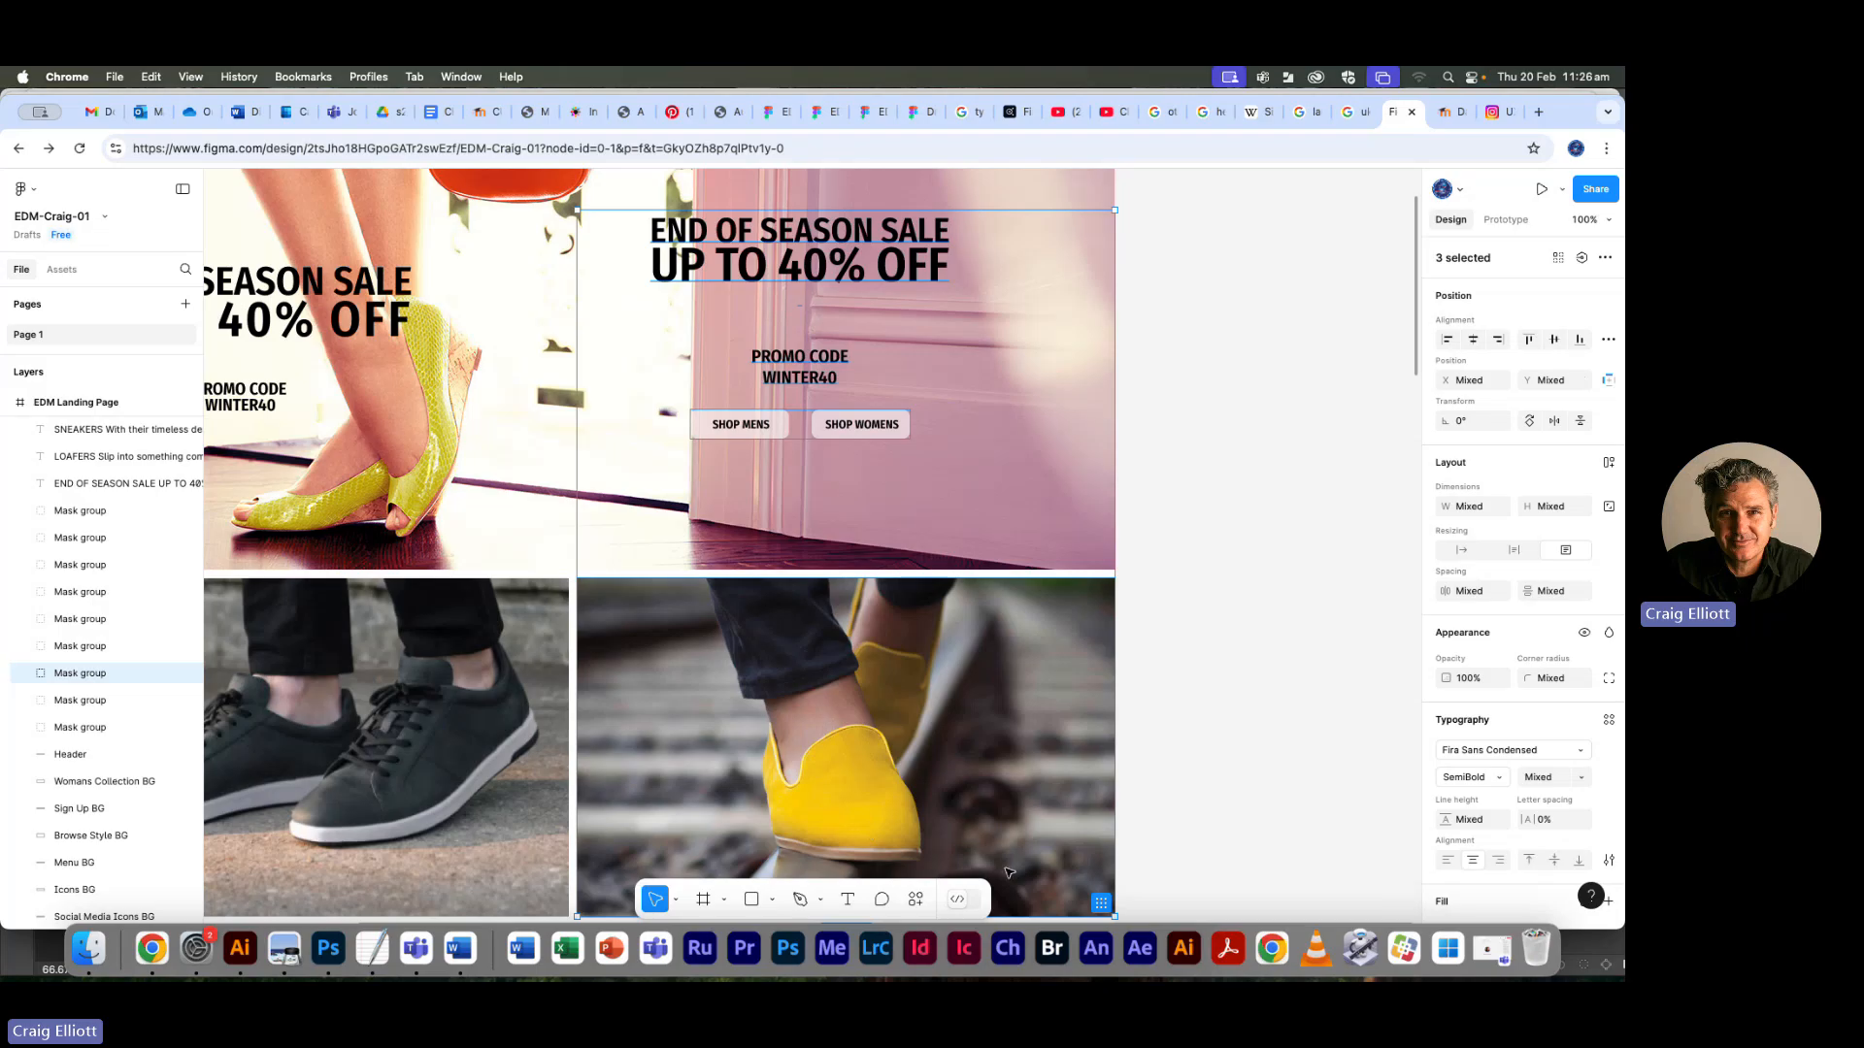
{"action": "left_click", "coordinate": [1473, 341]}
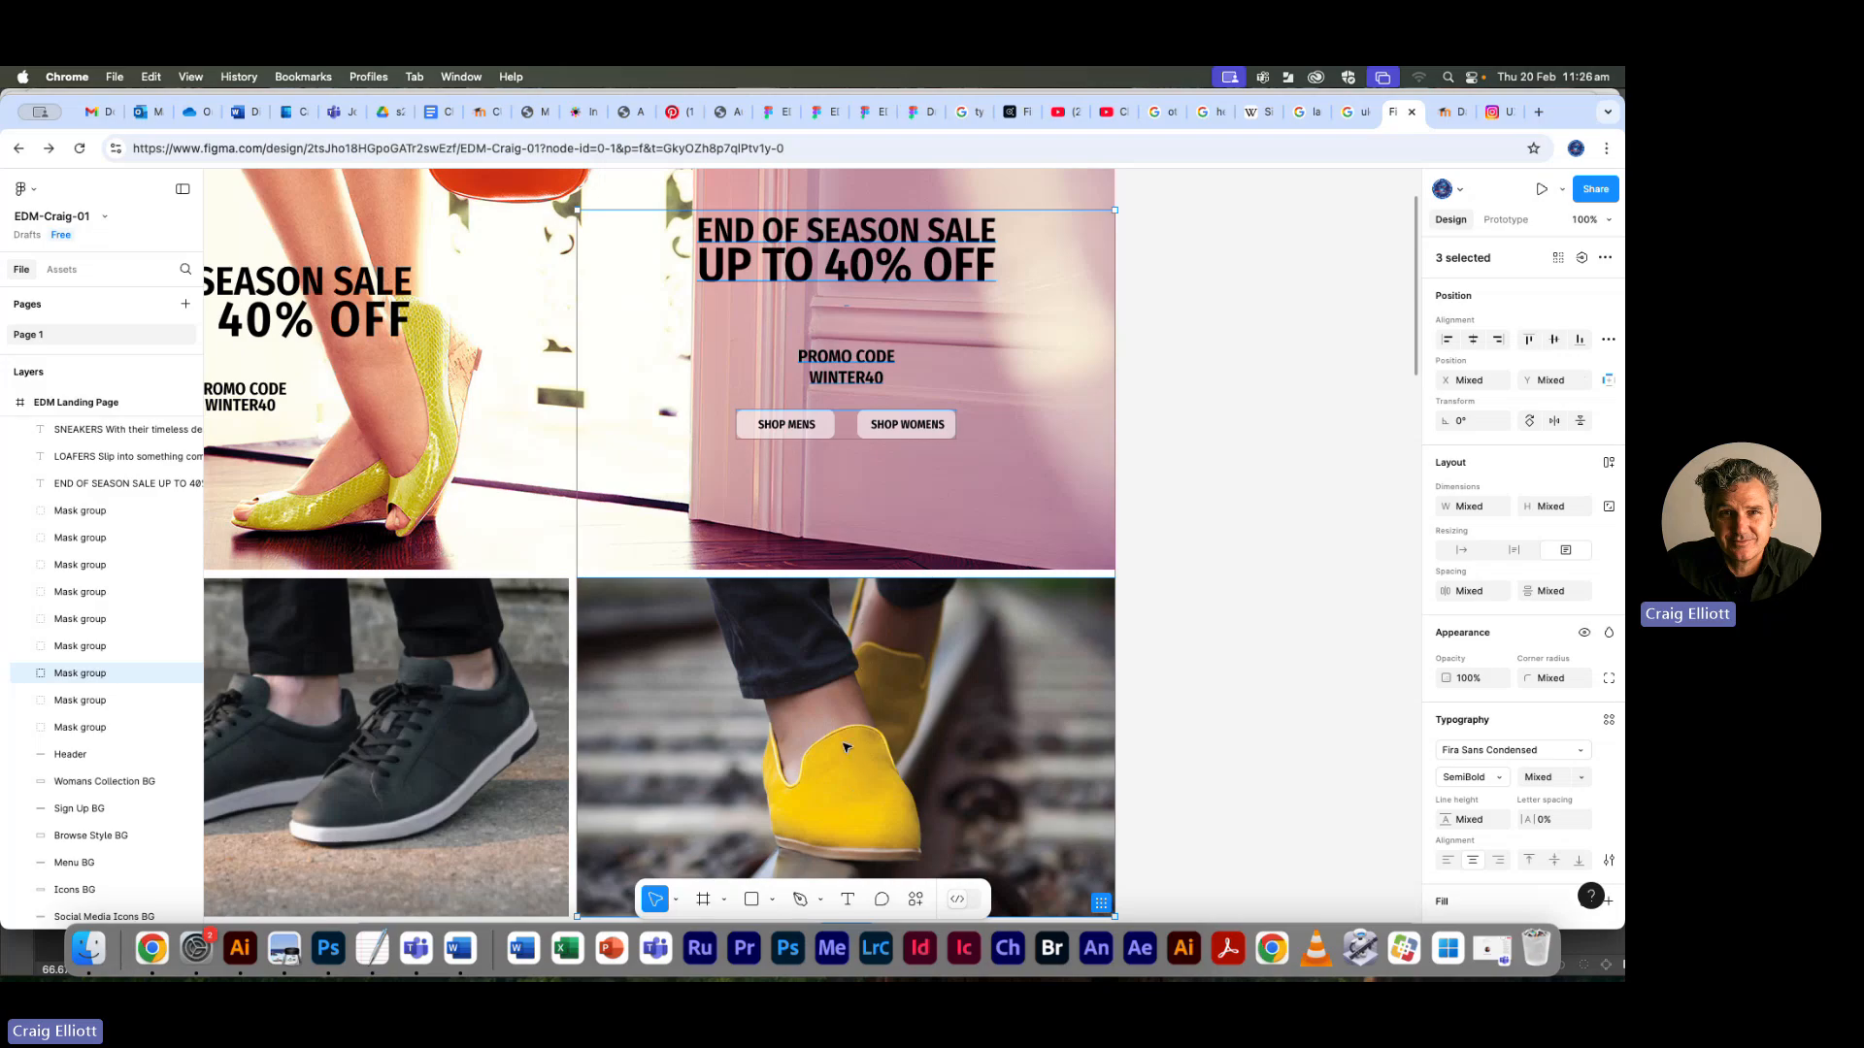
{"action": "scroll", "coordinate": [842, 699], "scroll_direction": "down", "scroll_amount": 3}
{"action": "scroll", "coordinate": [836, 641], "scroll_direction": "up", "scroll_amount": 4}
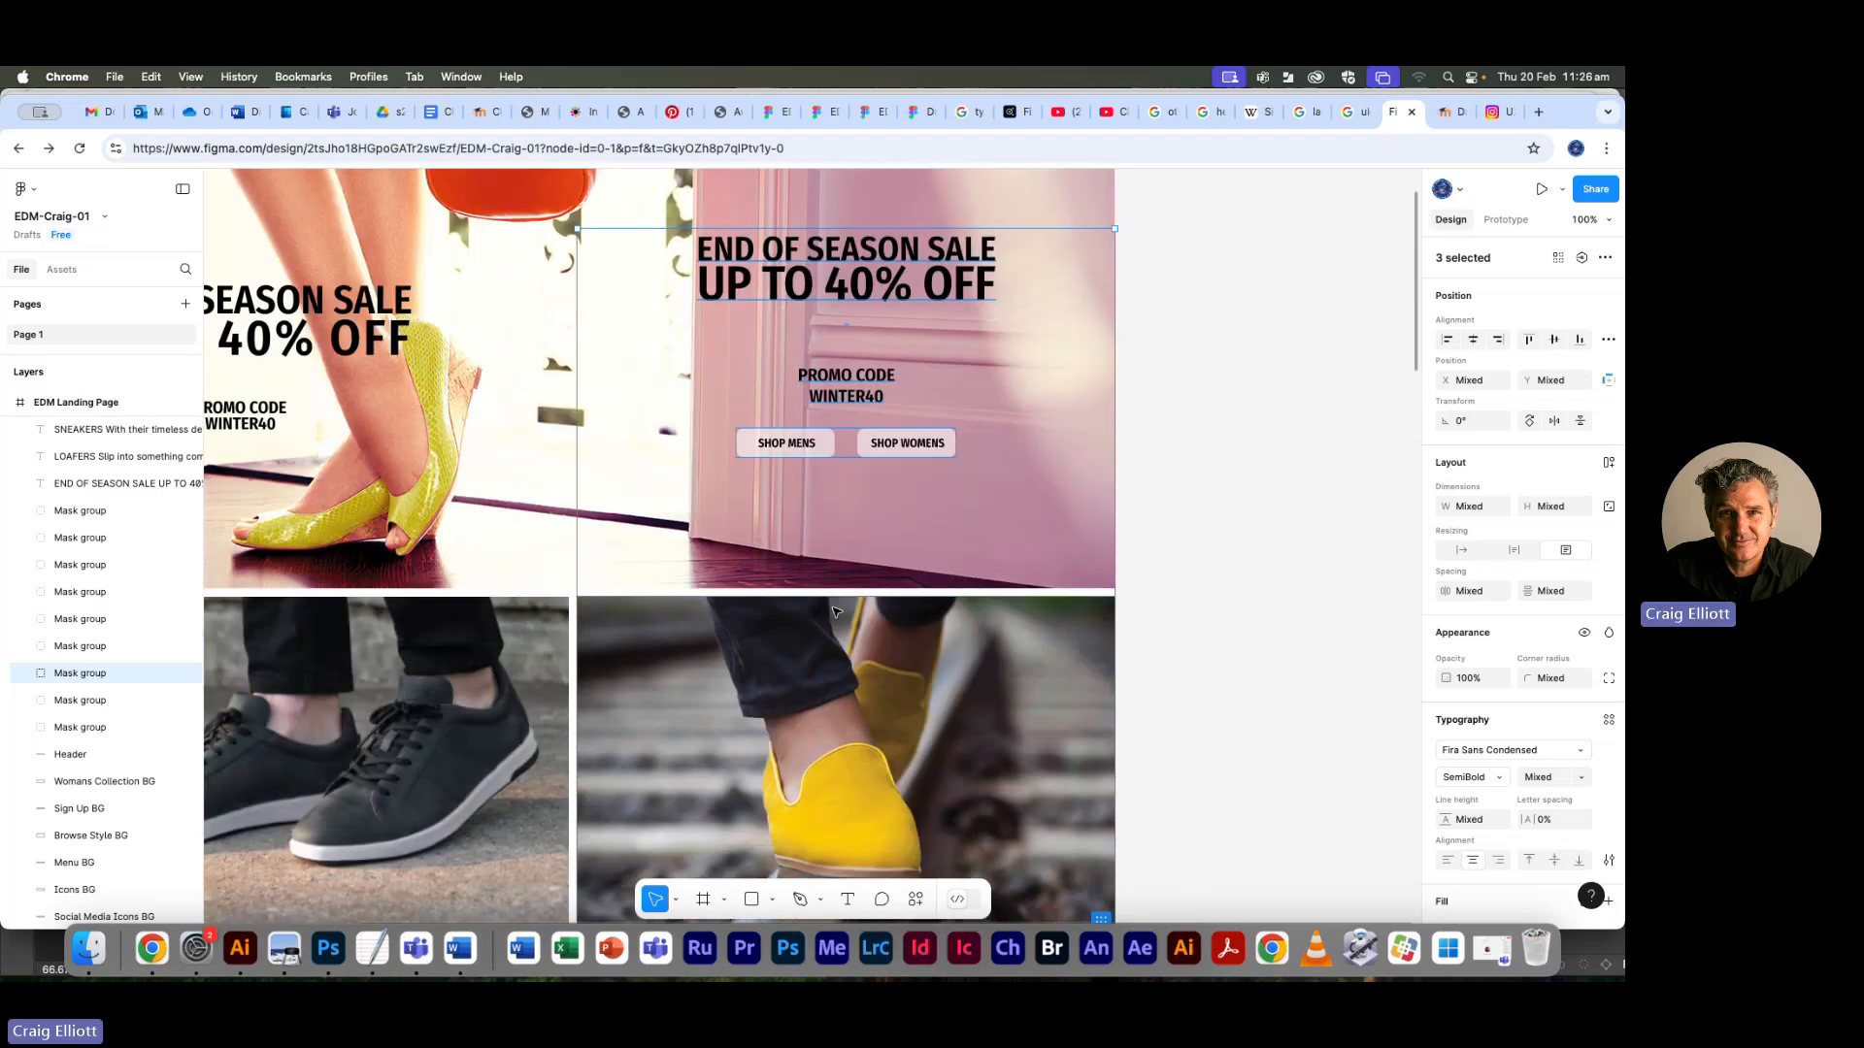
{"action": "scroll", "coordinate": [835, 610], "scroll_direction": "down", "scroll_amount": 2}
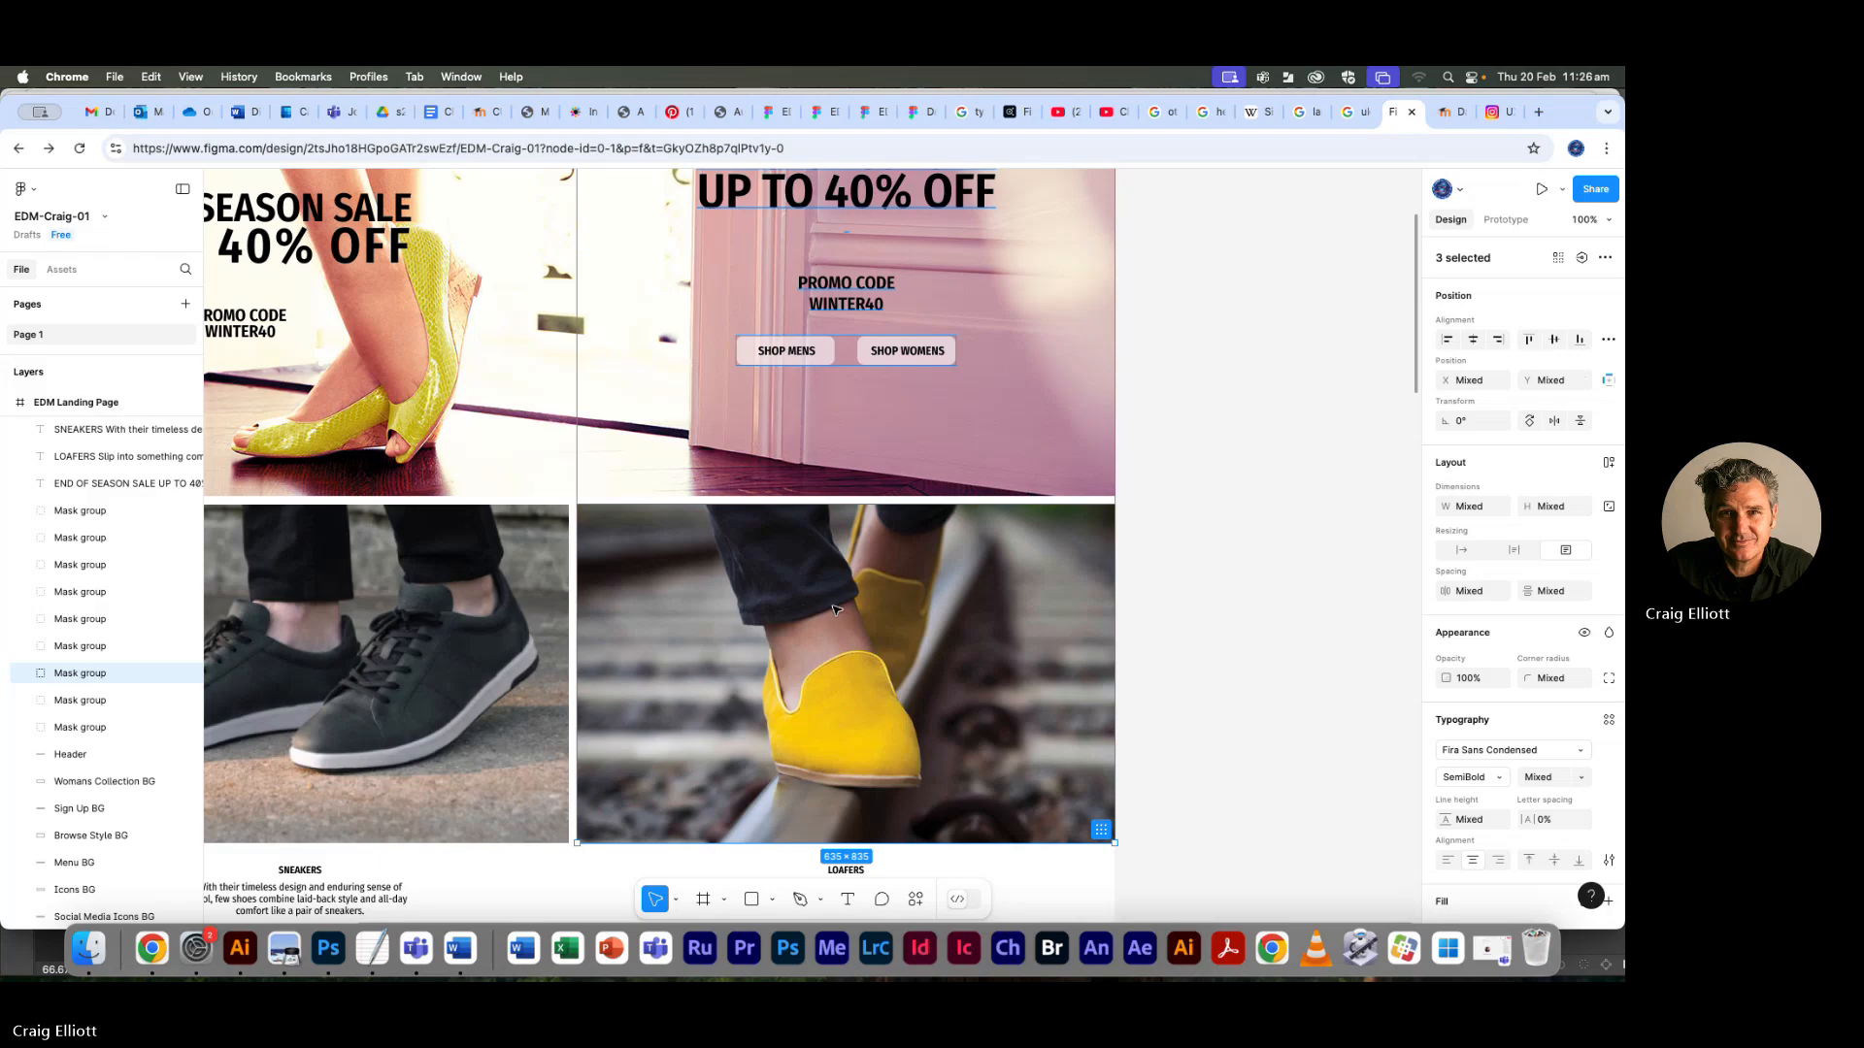
{"action": "scroll", "coordinate": [835, 609], "scroll_direction": "down", "scroll_amount": 1}
{"action": "scroll", "coordinate": [834, 609], "scroll_direction": "down", "scroll_amount": 1}
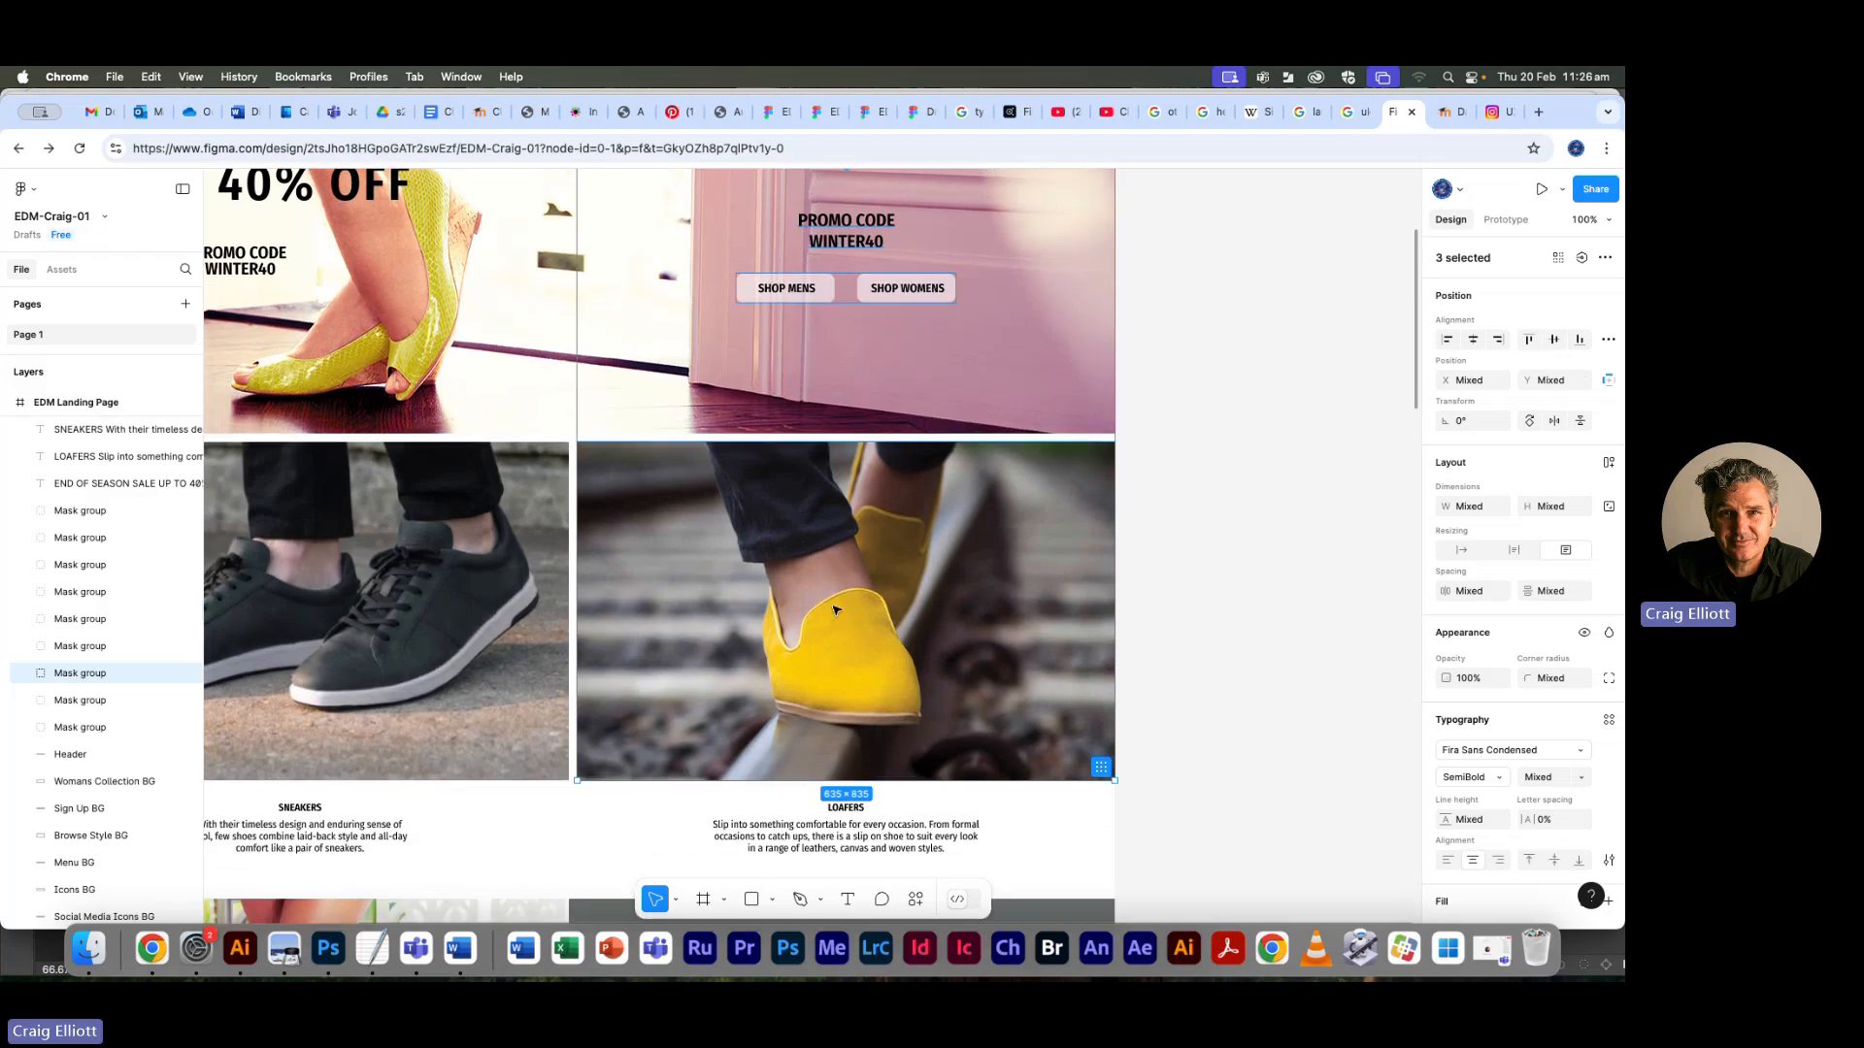
{"action": "left_click", "coordinate": [1155, 574]}
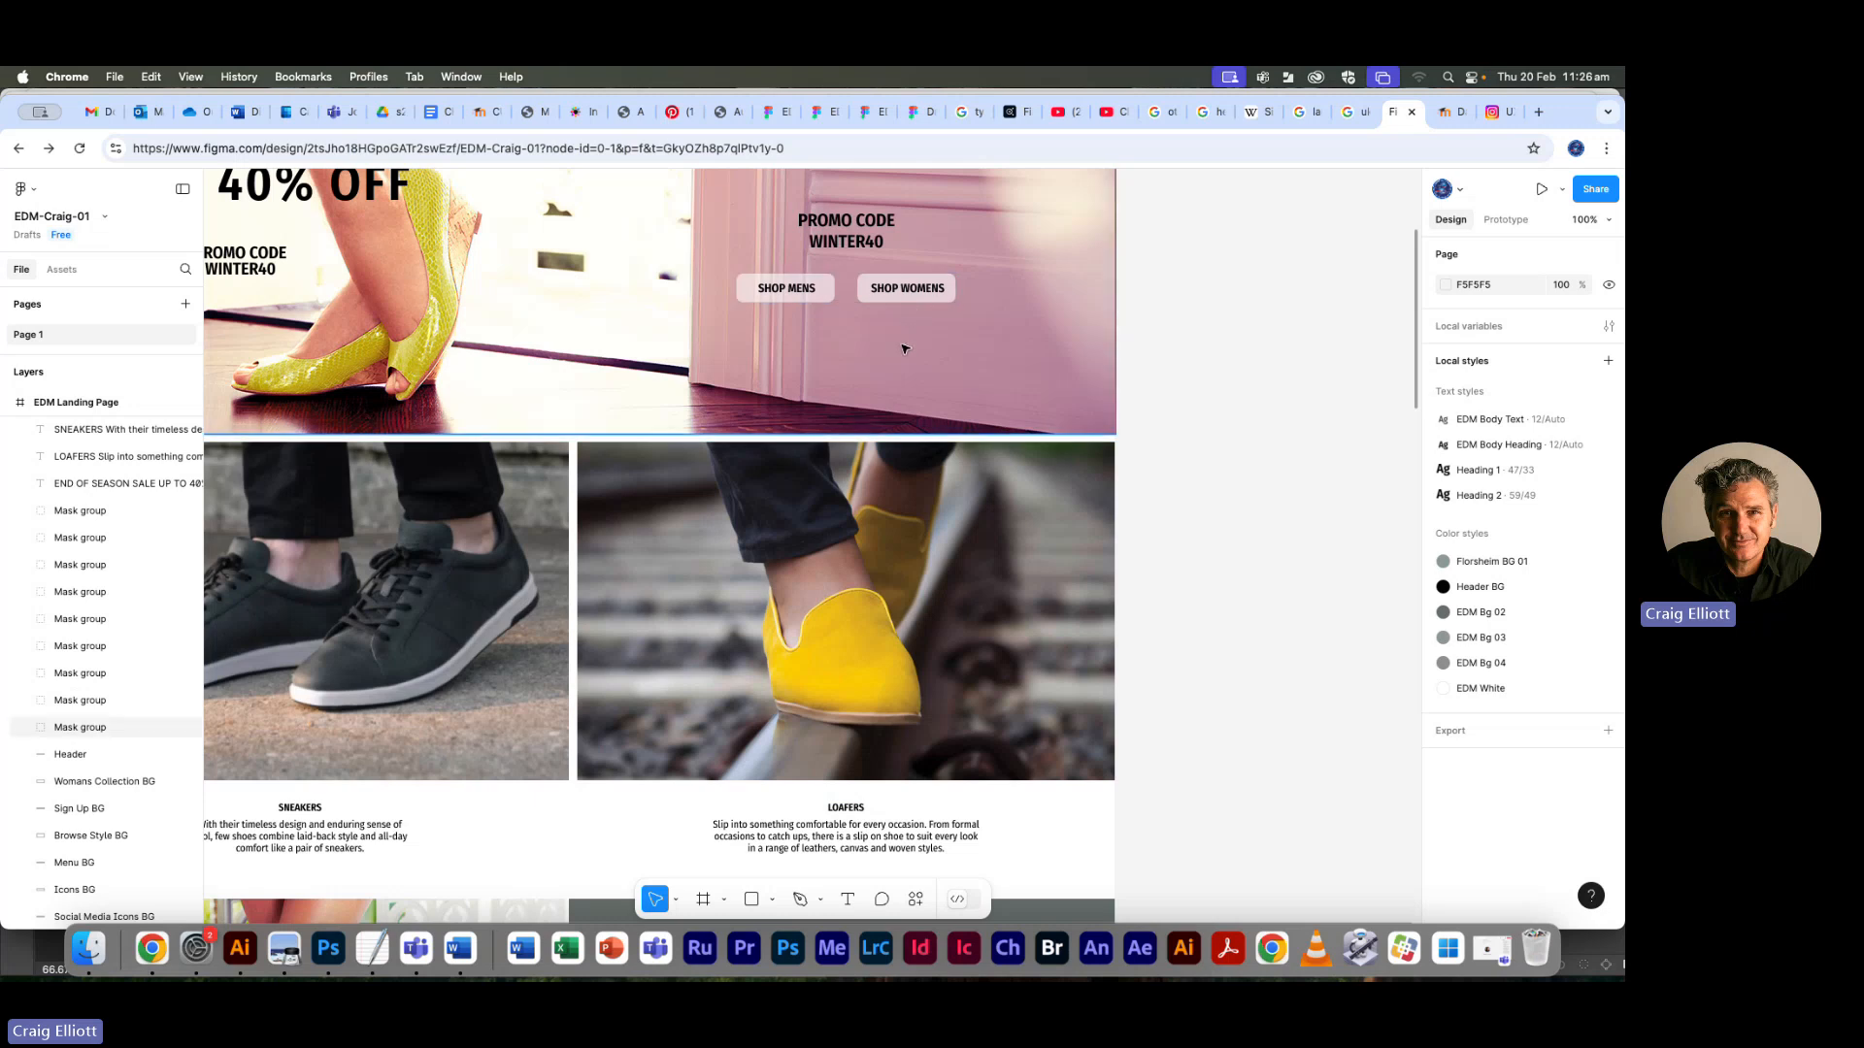
Select the SNEAKERS text block, switch to the reference PDF in Preview, and examine the text specifications and layout from SNEAKERS down to BAGS
{"action": "scroll", "coordinate": [670, 616], "scroll_direction": "down", "scroll_amount": 4}
{"action": "scroll", "coordinate": [695, 621], "scroll_direction": "left", "scroll_amount": 4}
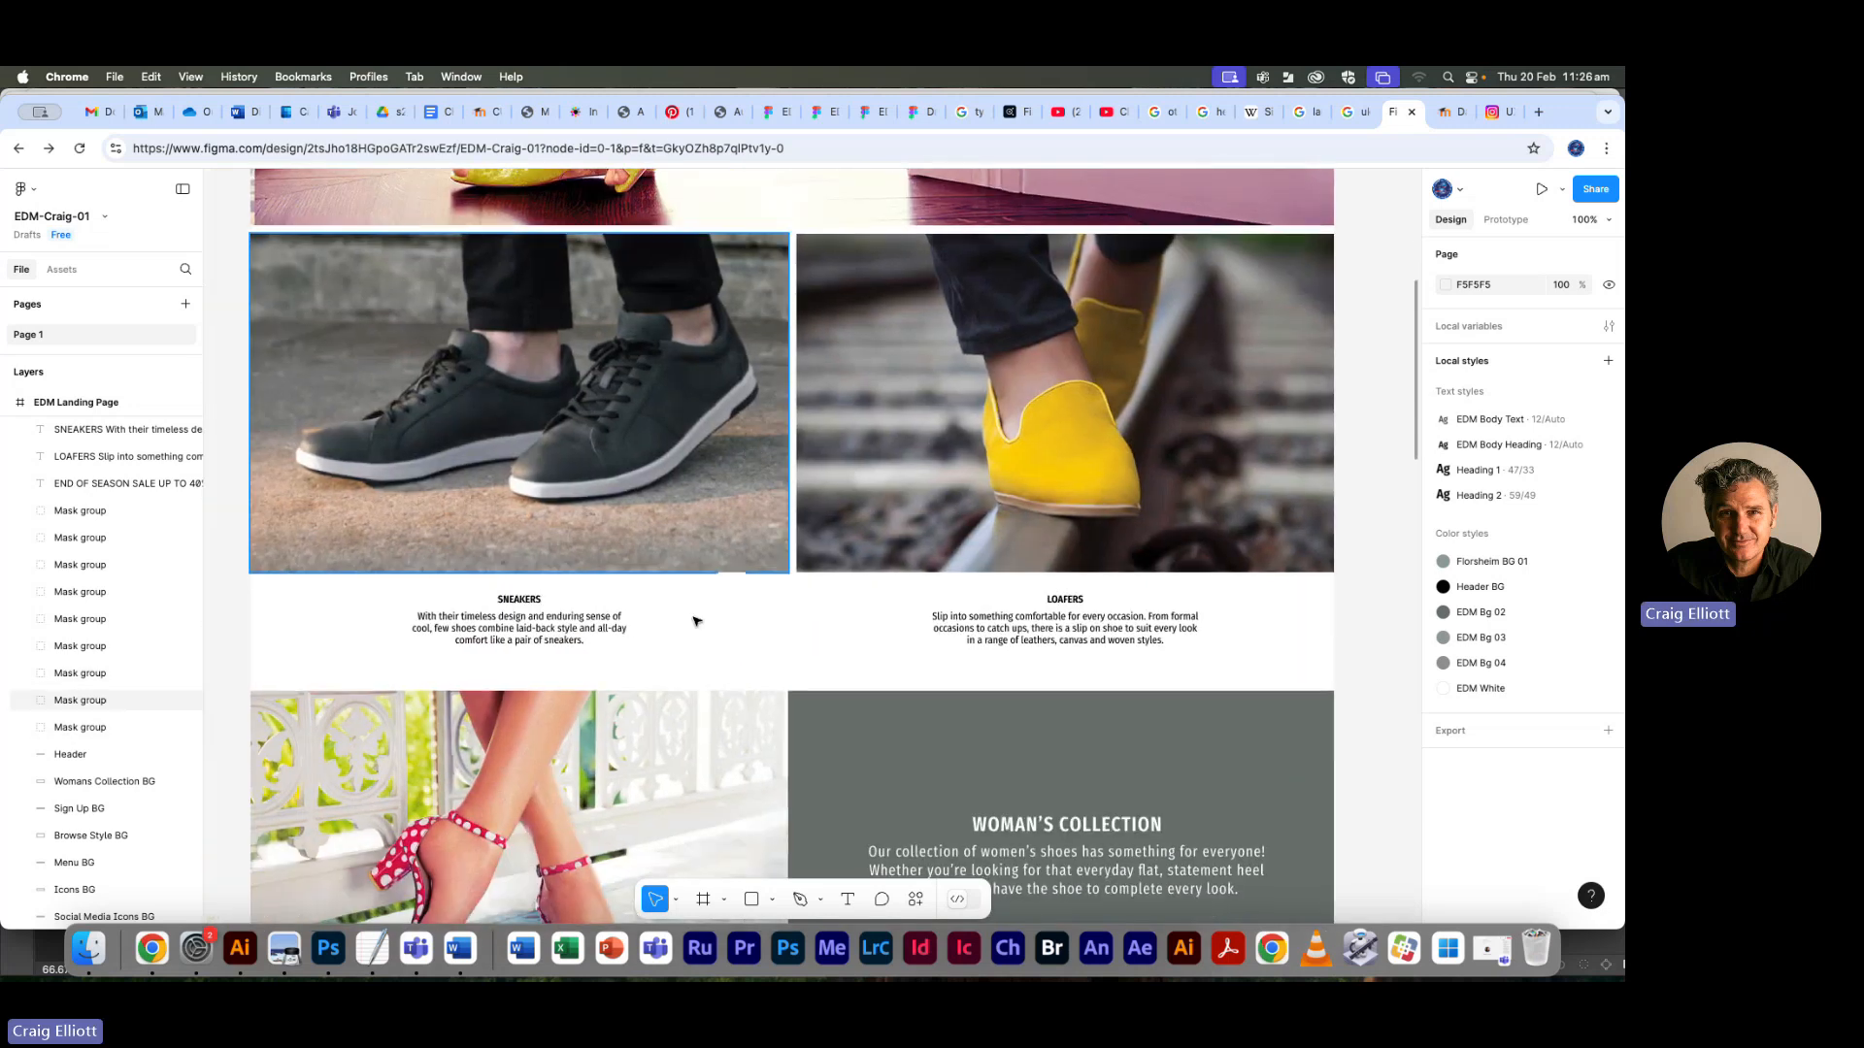
{"action": "left_click", "coordinate": [507, 633]}
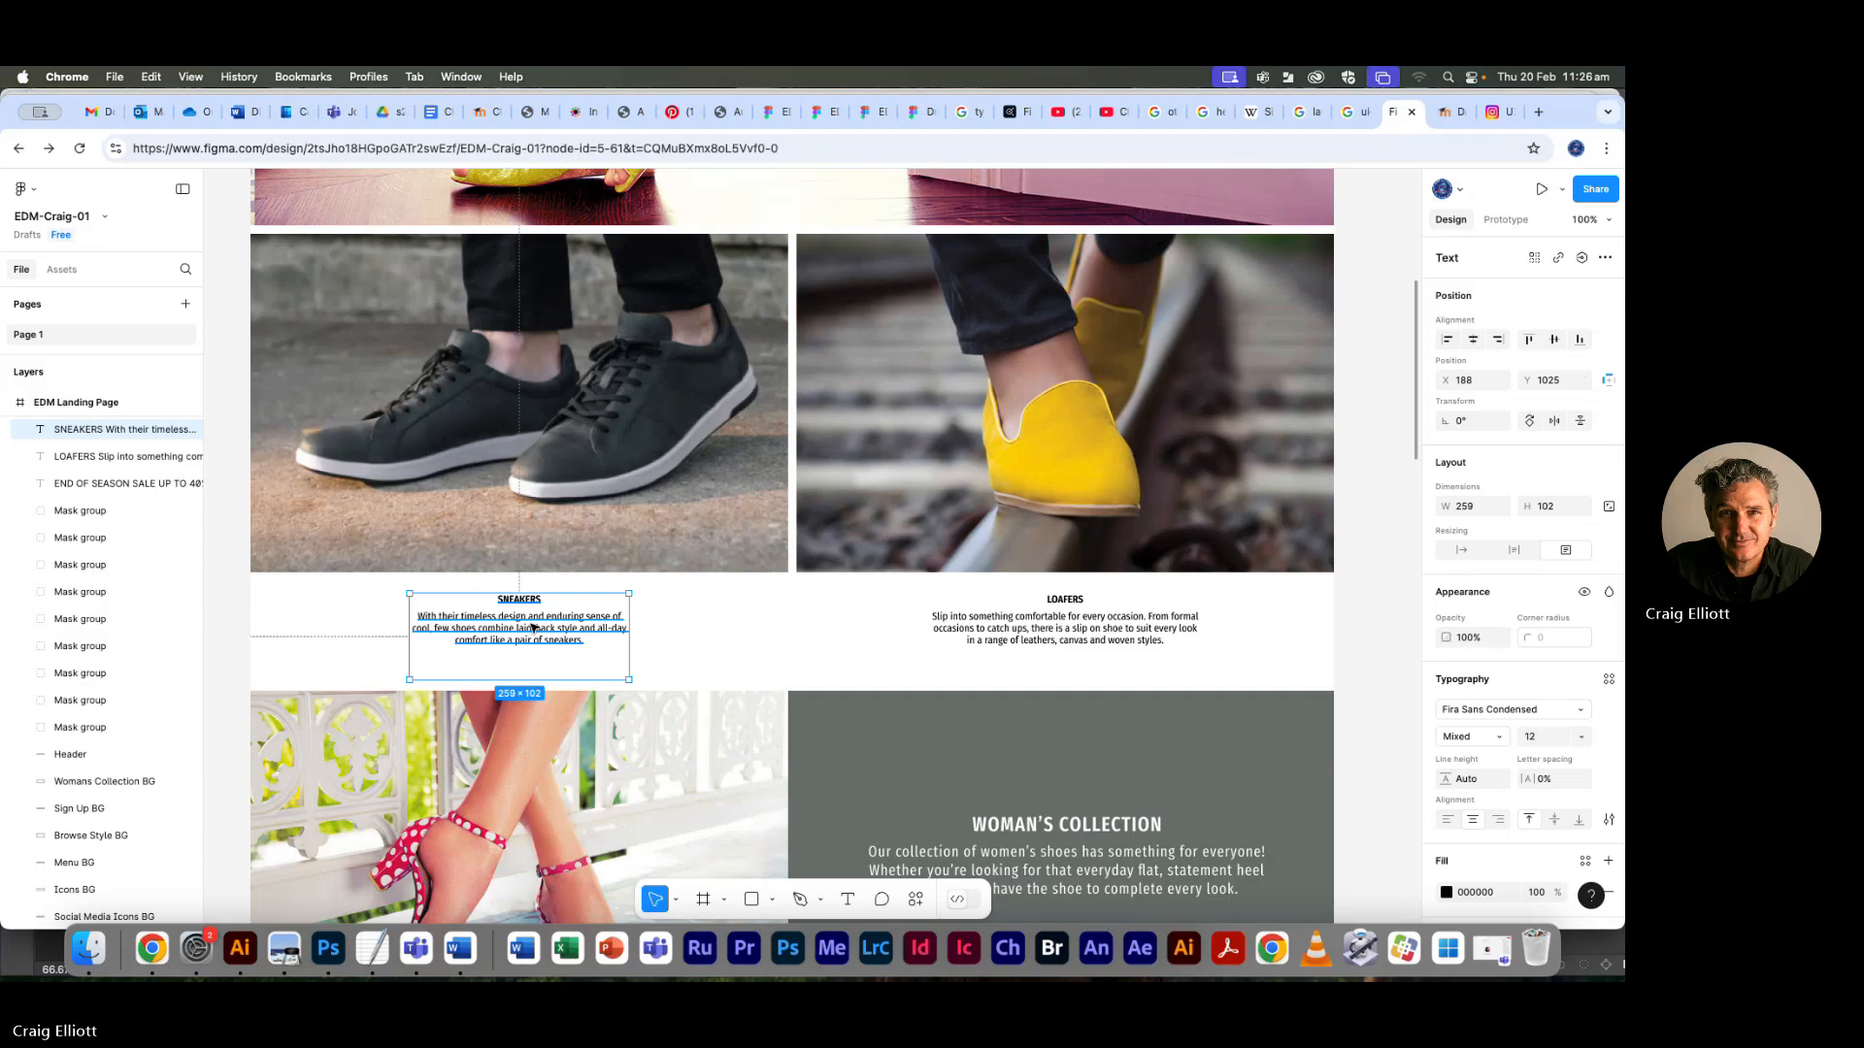
{"action": "key", "text": "super+Tab"}
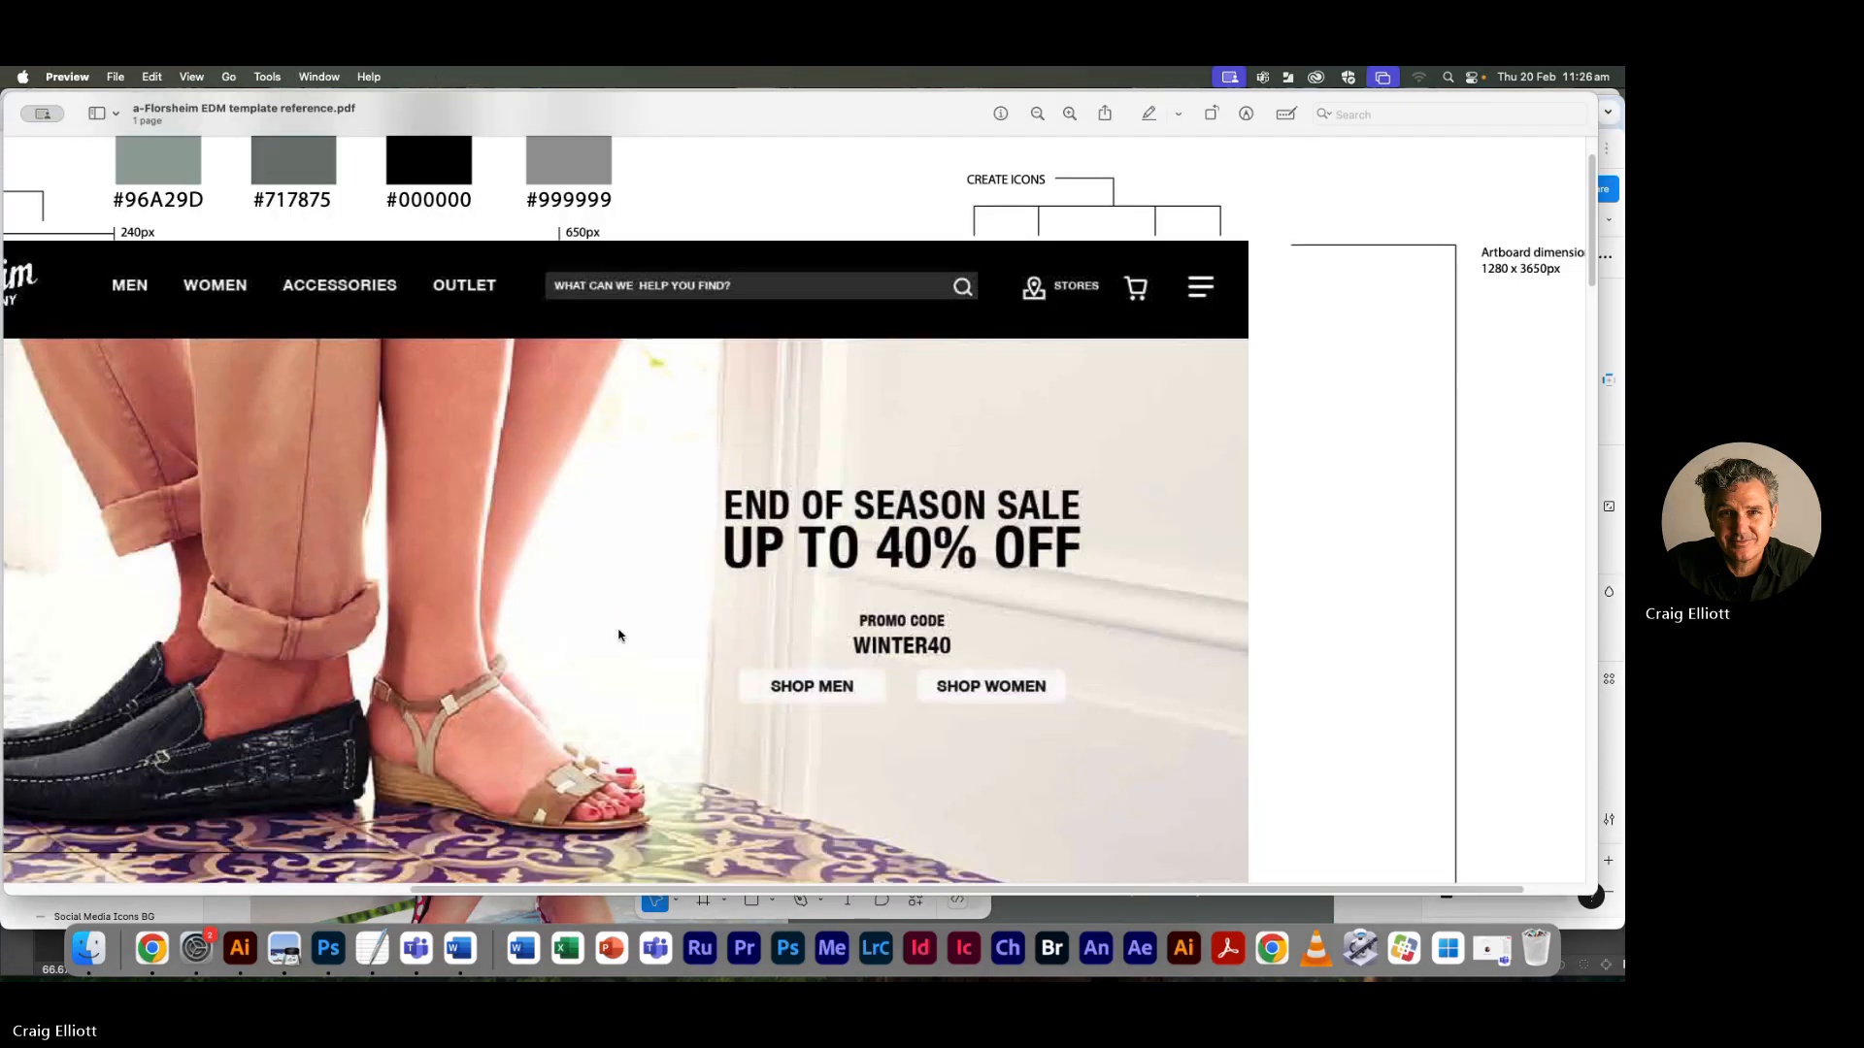
{"action": "scroll", "coordinate": [636, 551], "scroll_direction": "down", "scroll_amount": 10}
{"action": "scroll", "coordinate": [665, 559], "scroll_direction": "down", "scroll_amount": 8}
{"action": "scroll", "coordinate": [564, 581], "scroll_direction": "up", "scroll_amount": 5}
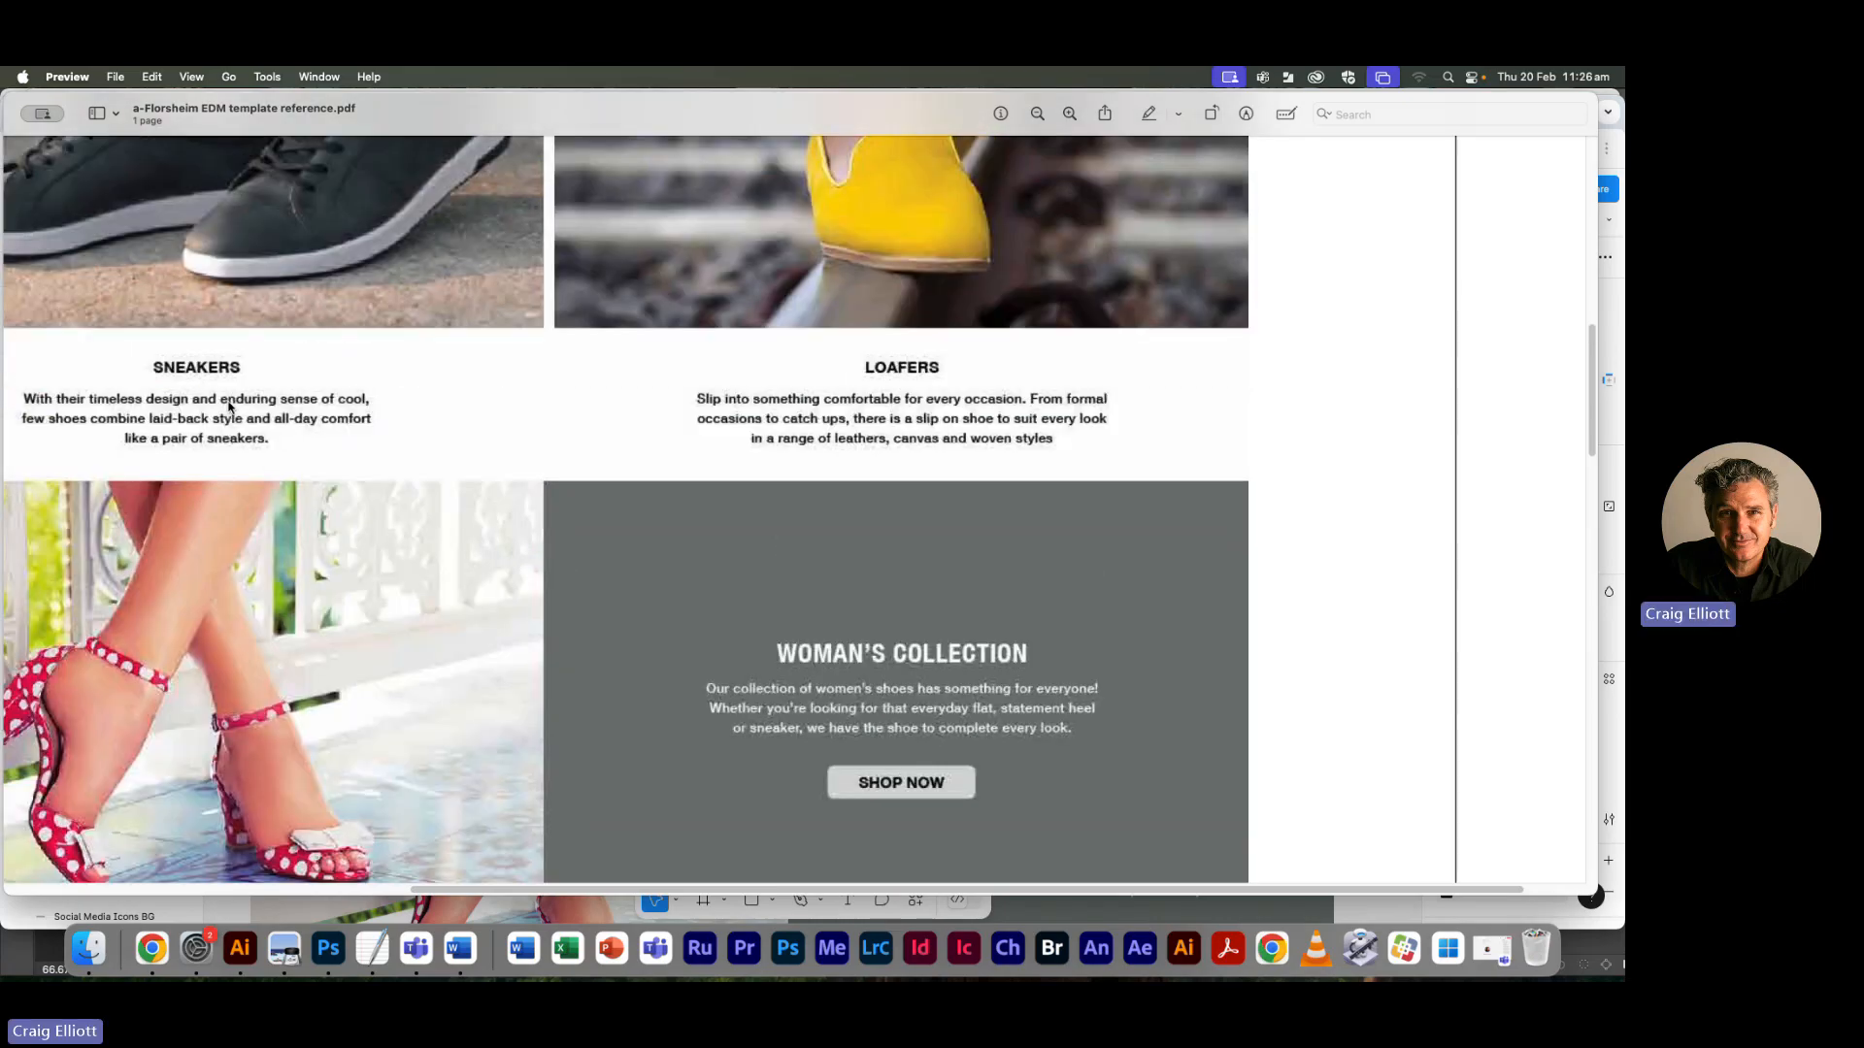
{"action": "key", "text": "super+minus"}
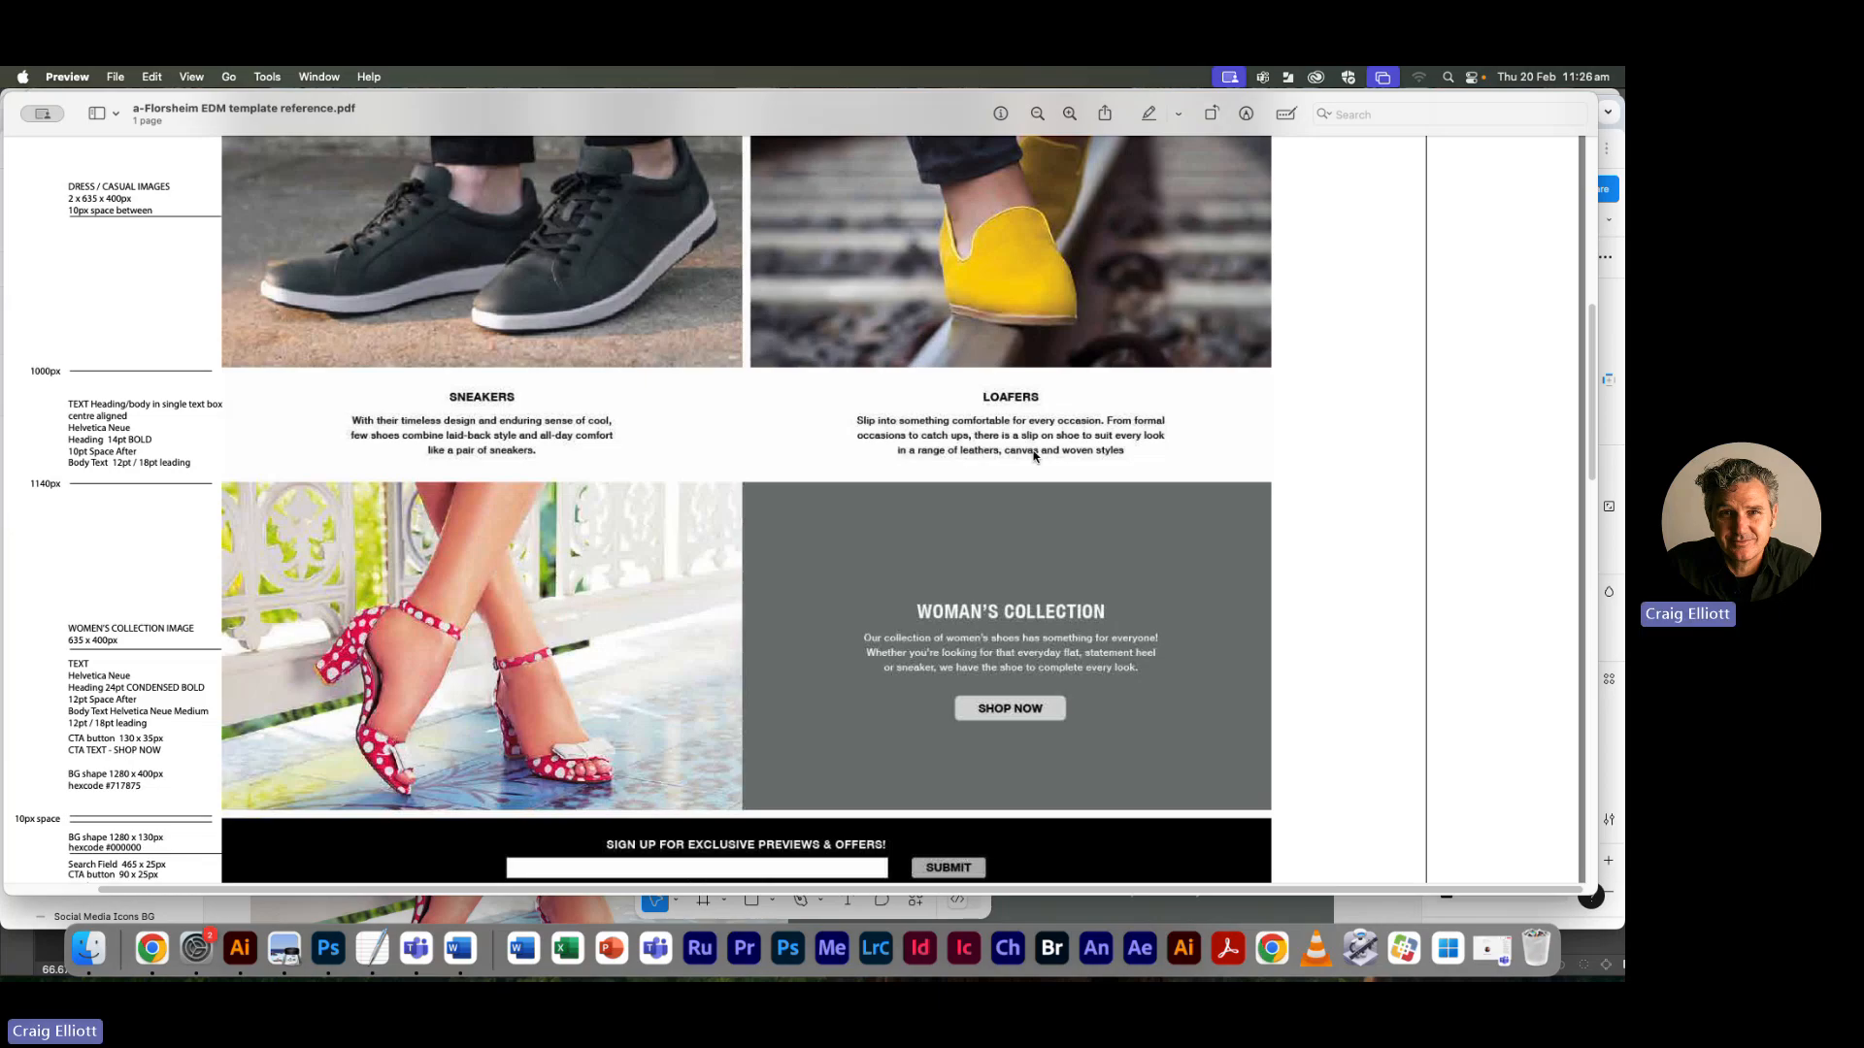
{"action": "scroll", "coordinate": [1035, 450], "scroll_direction": "down", "scroll_amount": 10}
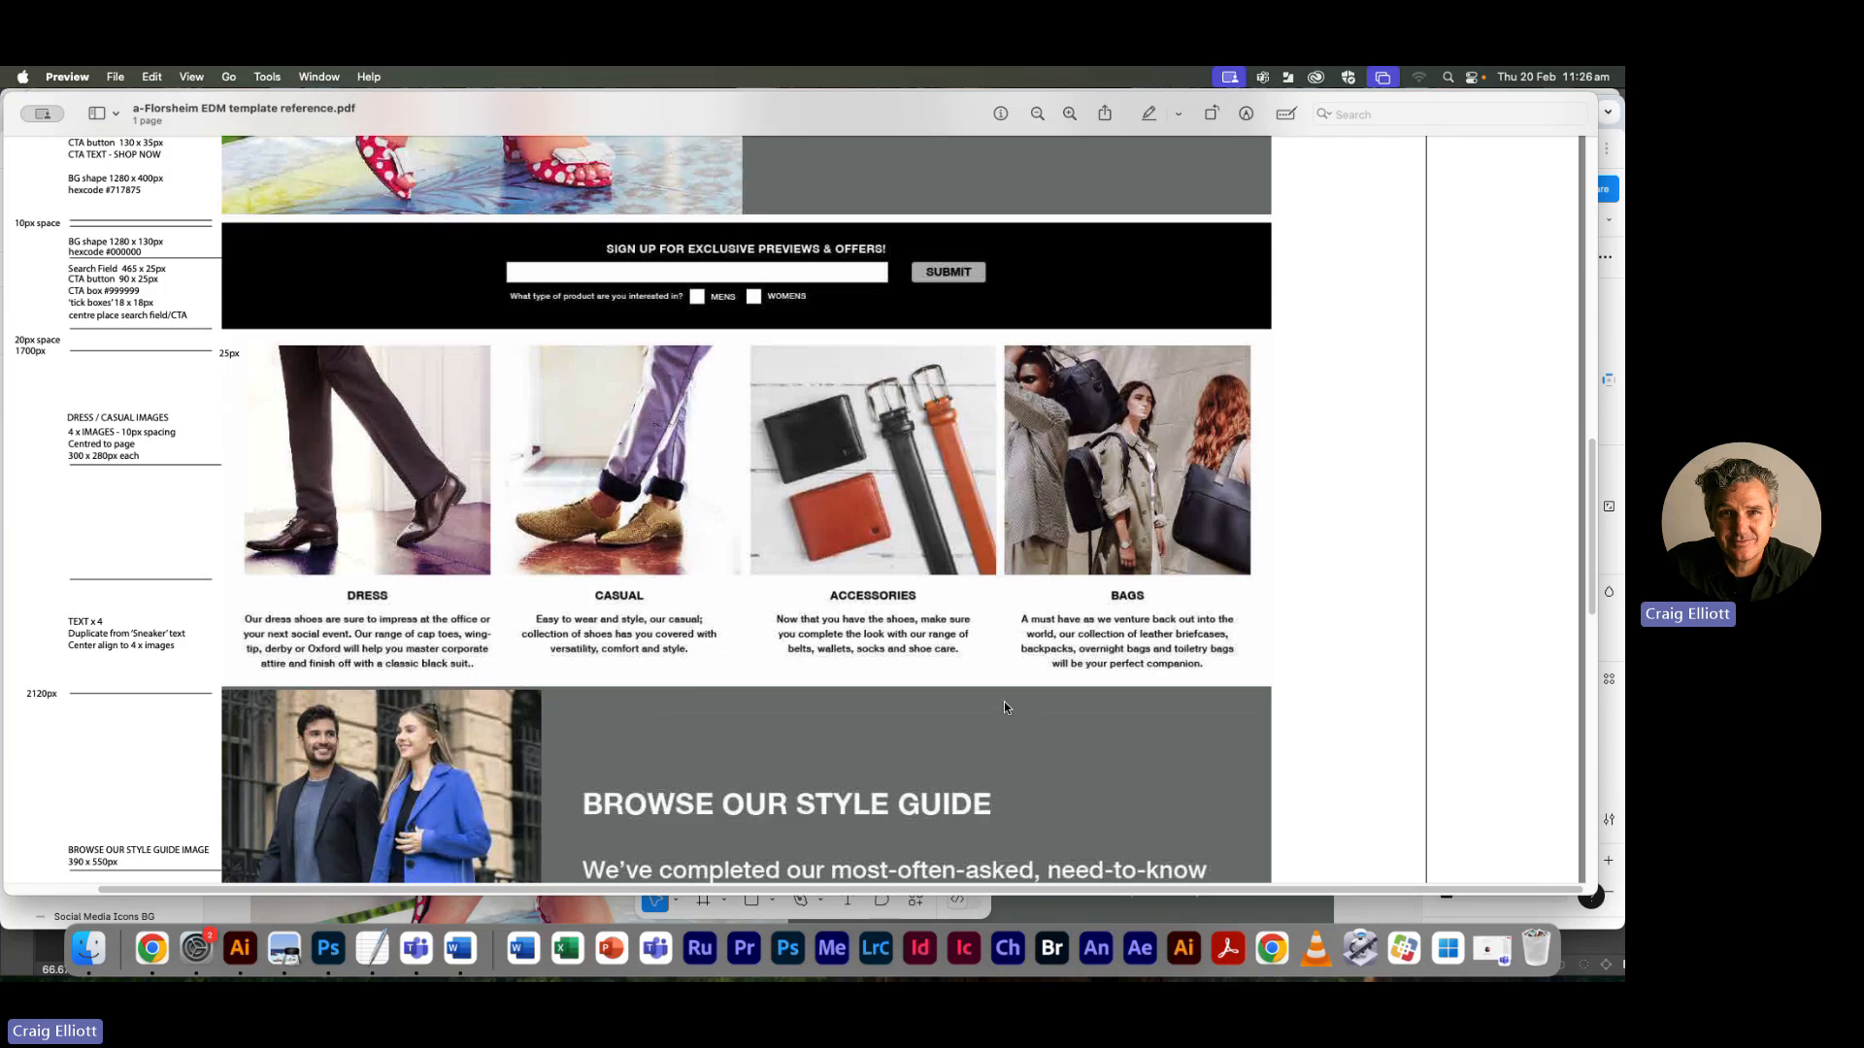
{"action": "scroll", "coordinate": [855, 634], "scroll_direction": "up", "scroll_amount": 3}
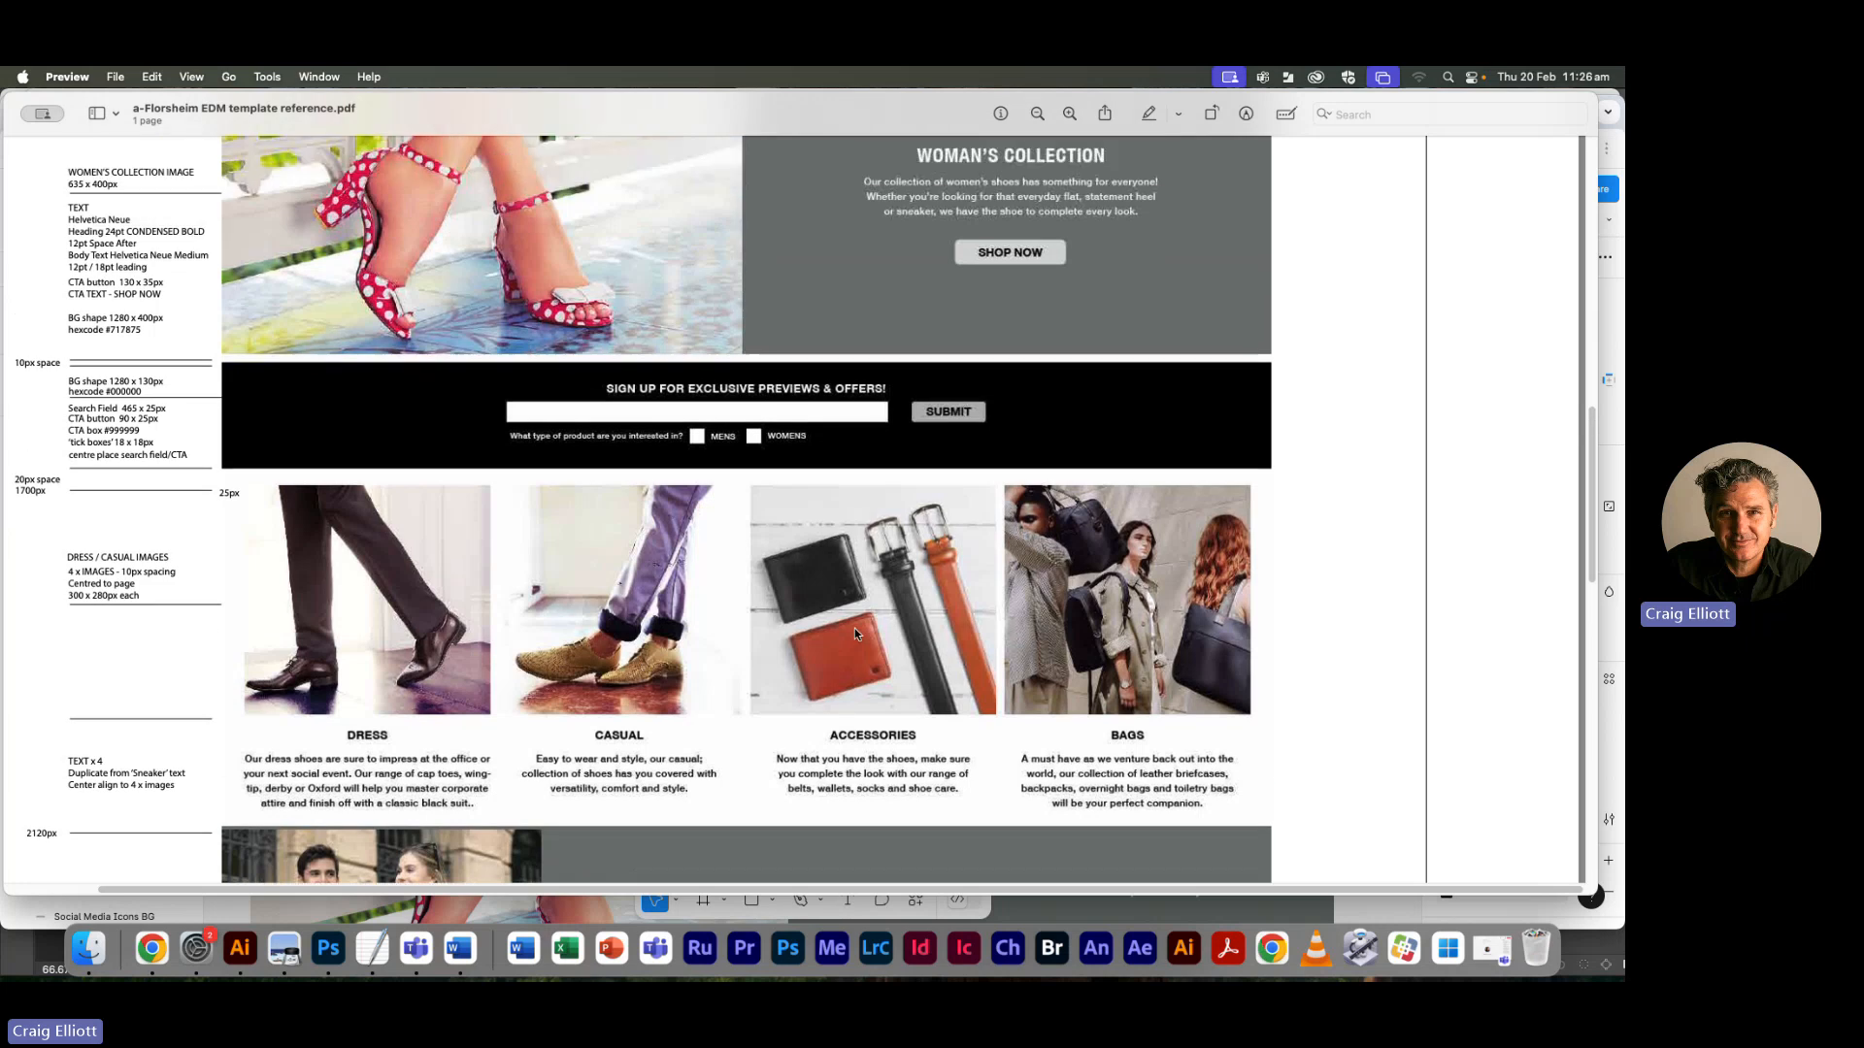
{"action": "scroll", "coordinate": [855, 634], "scroll_direction": "up", "scroll_amount": 6}
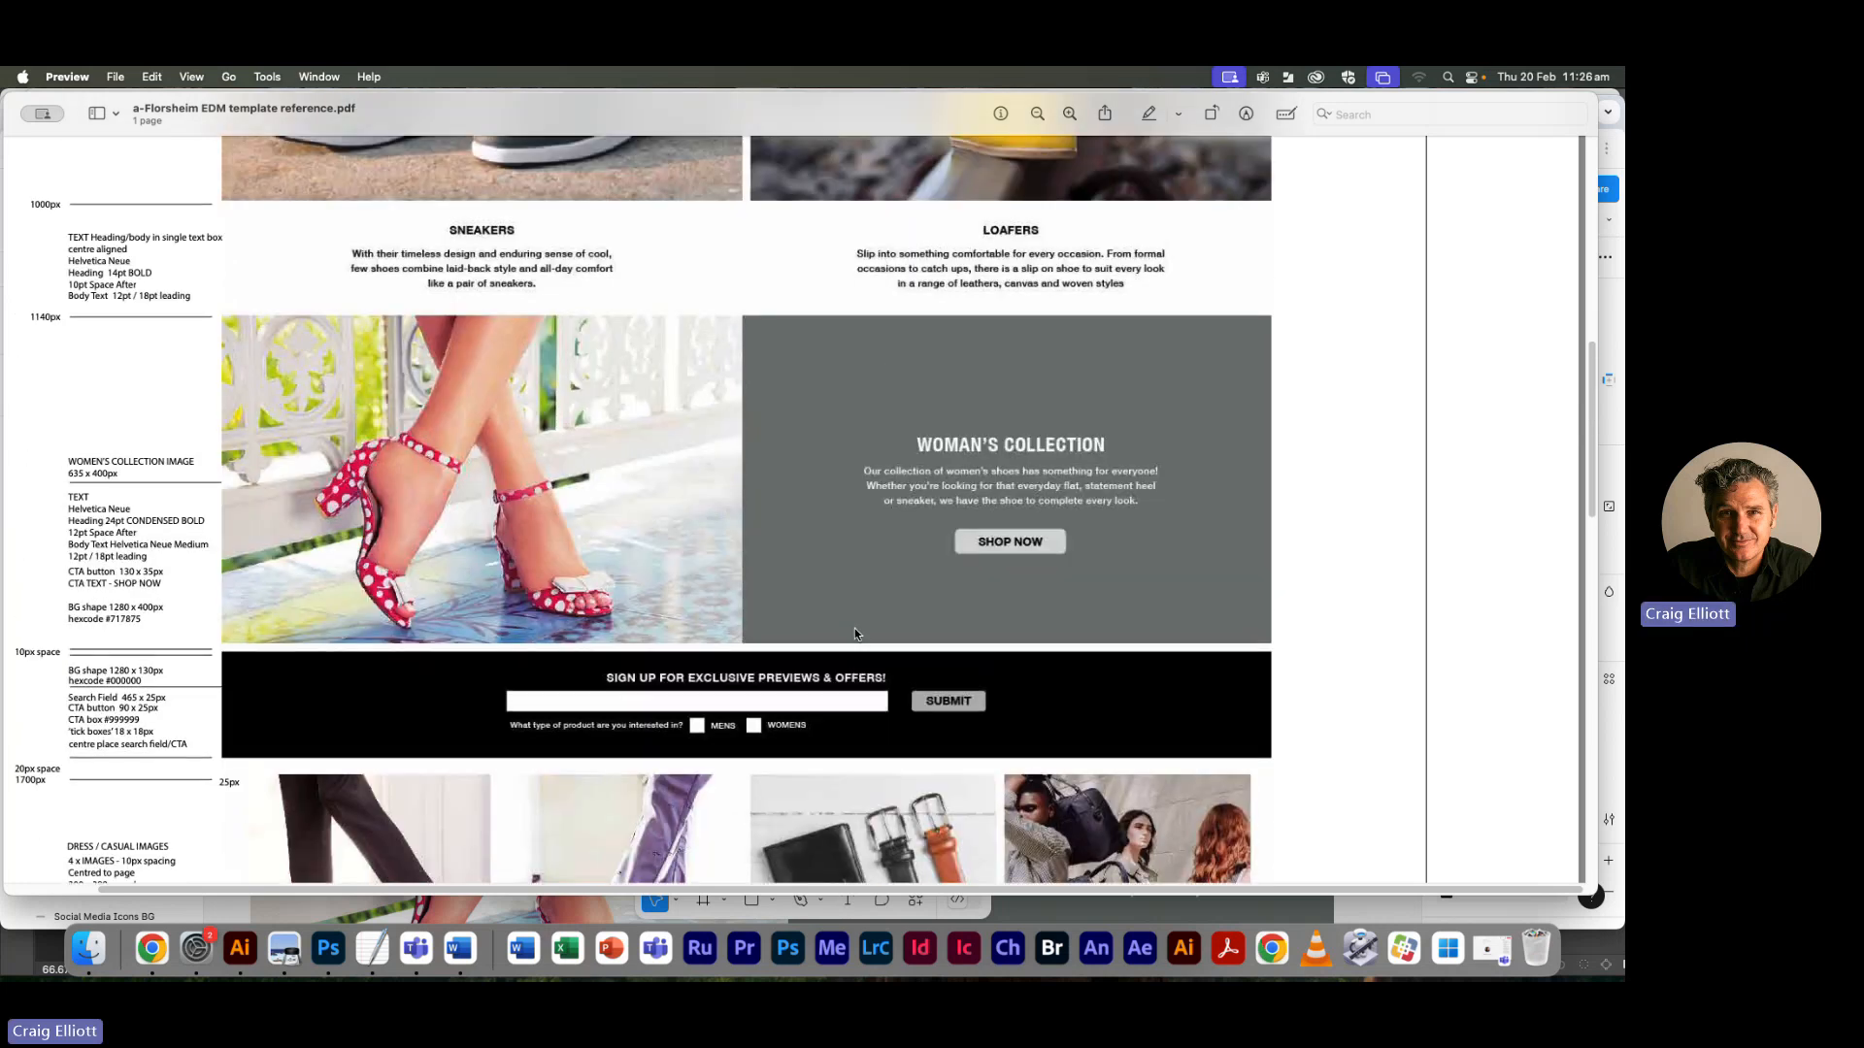
{"action": "scroll", "coordinate": [855, 633], "scroll_direction": "up", "scroll_amount": 1}
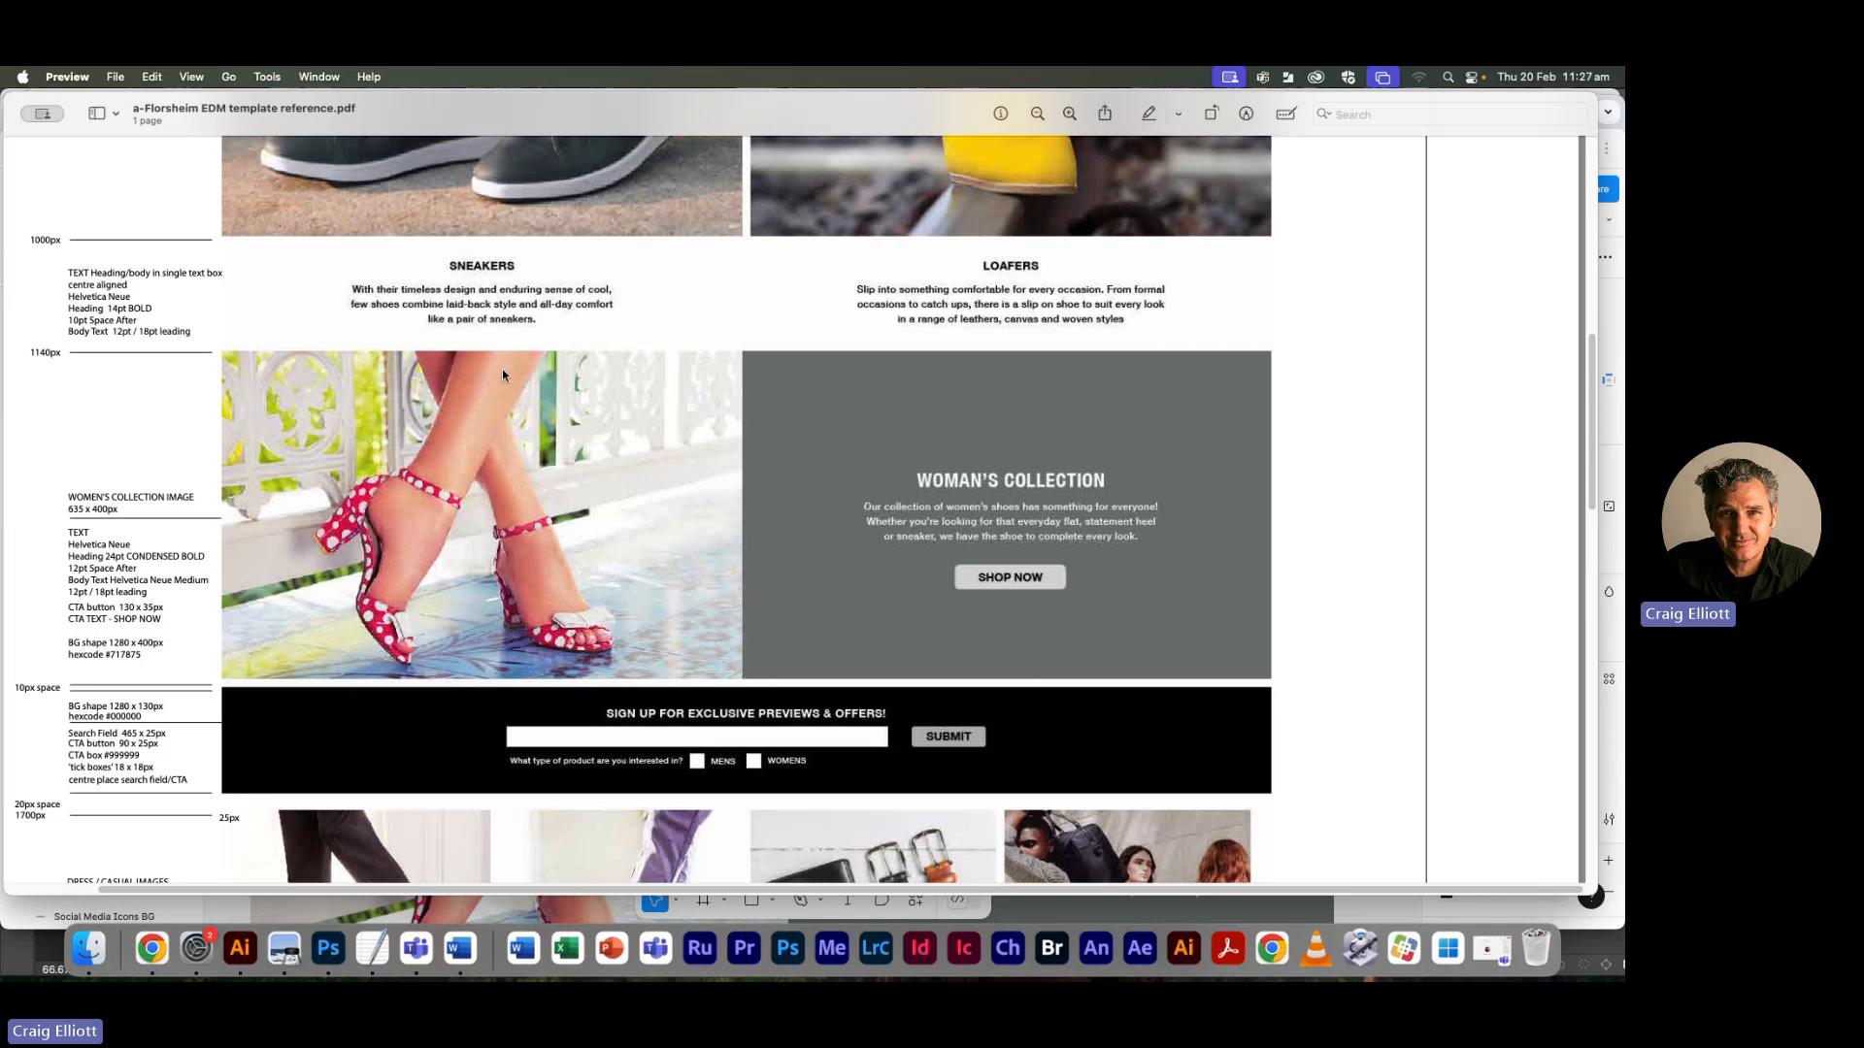
Switch to TextEdit and copy the SNEAKERS heading and its description from Florsheim EDM text.txt
{"action": "key", "text": "super+Tab"}
{"action": "scroll", "coordinate": [339, 514], "scroll_direction": "down", "scroll_amount": 1}
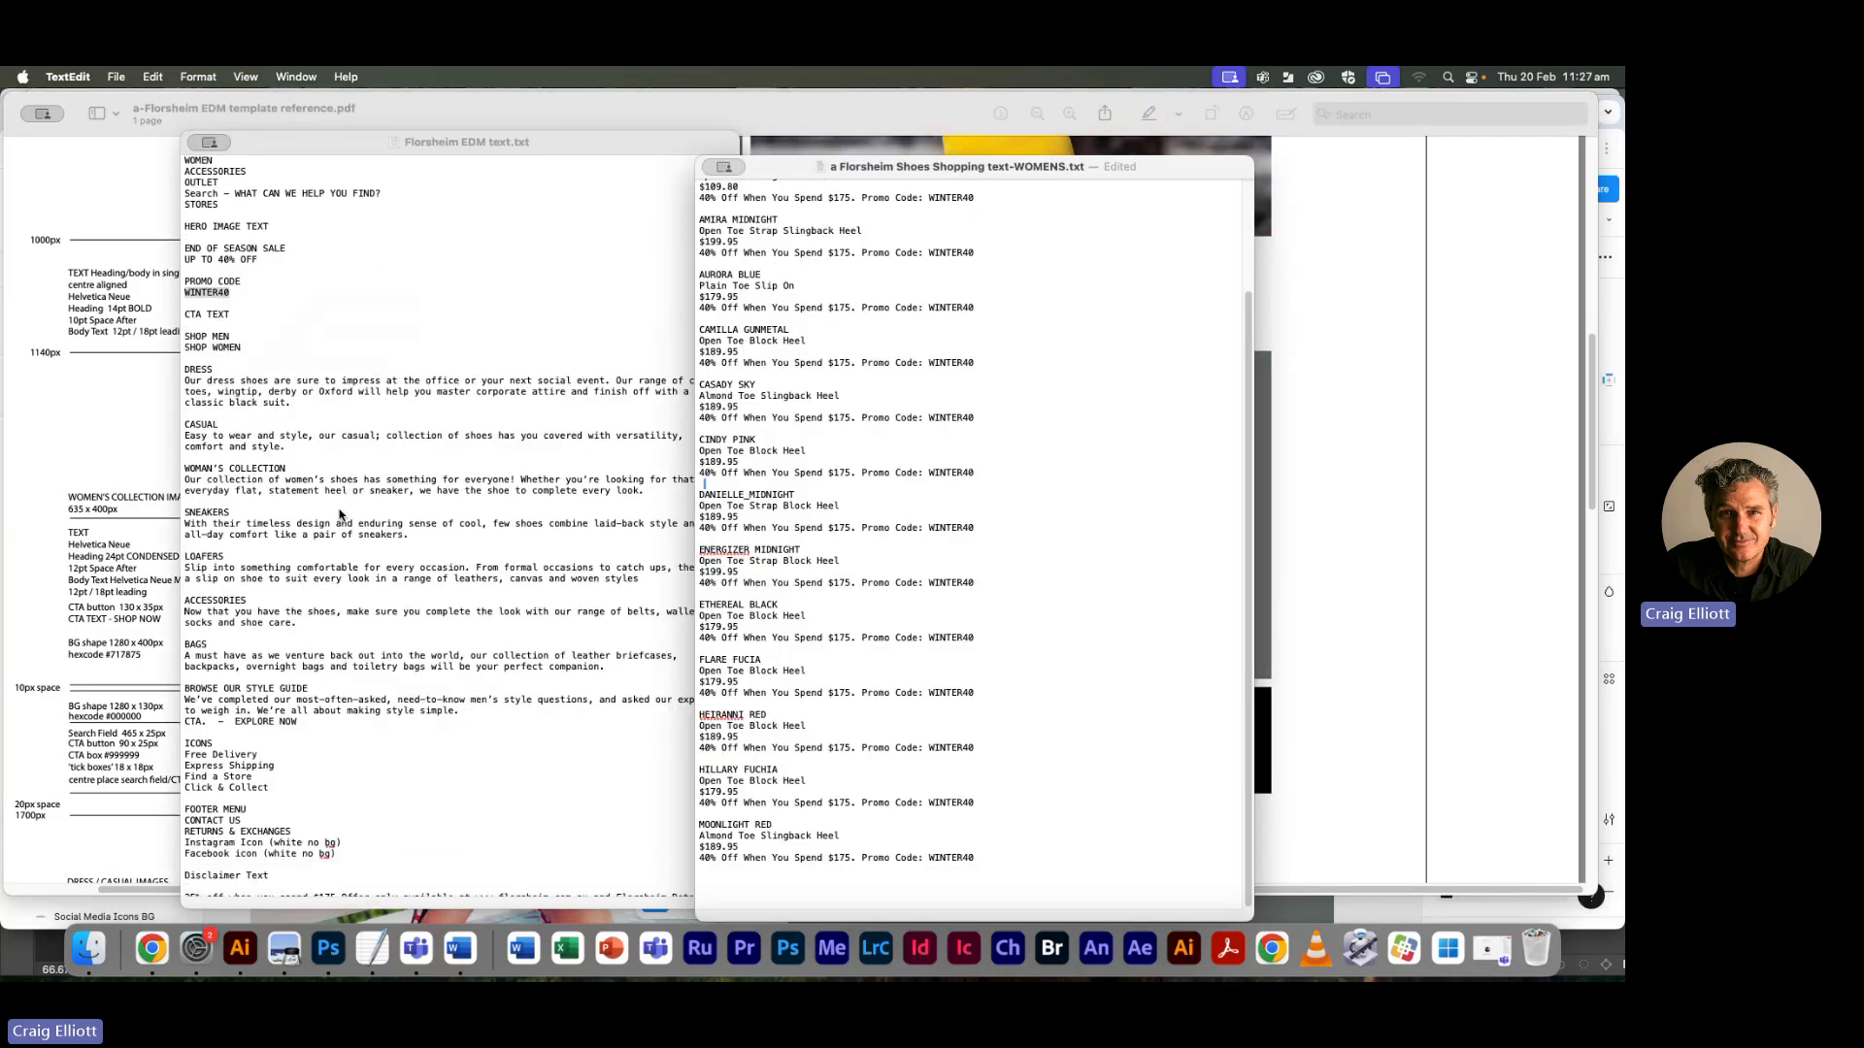
{"action": "left_click", "coordinate": [408, 536]}
{"action": "left_click_drag", "start_coordinate": [409, 535], "coordinate": [181, 507]}
{"action": "key", "text": "super+c"}
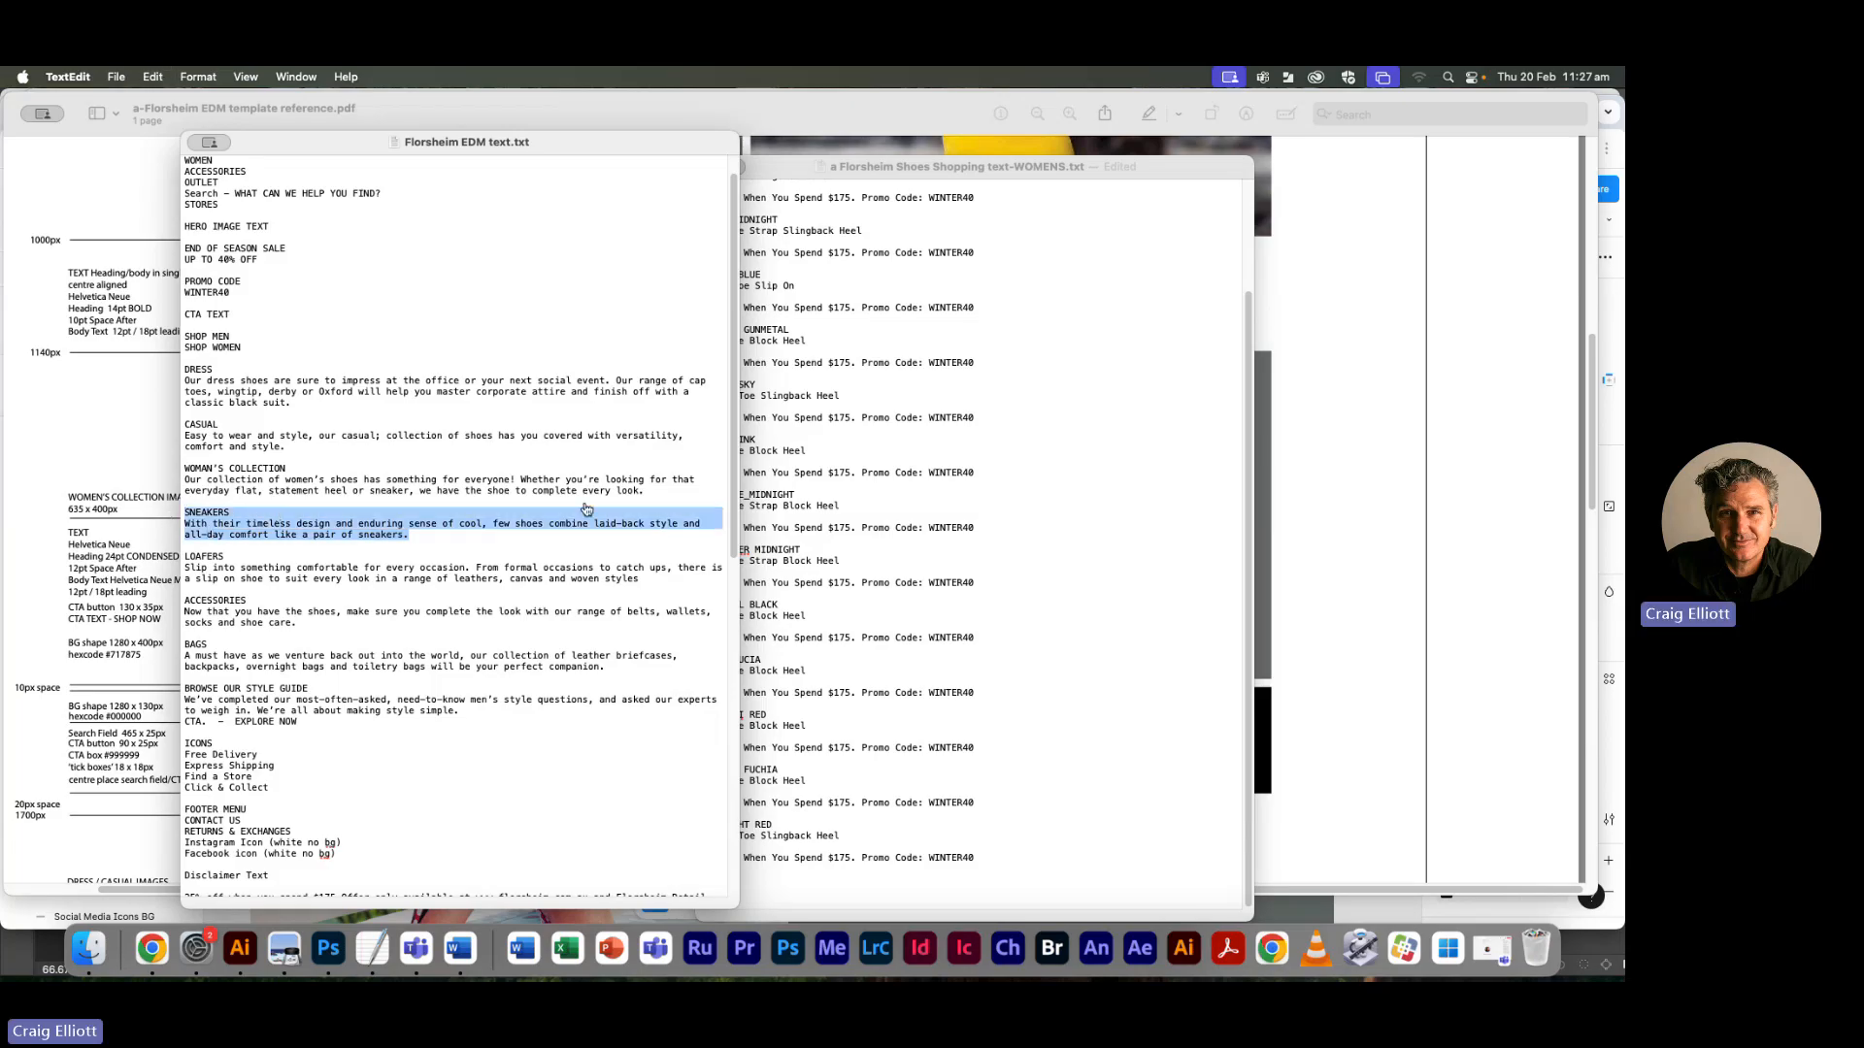
Switch to Figma in Chrome and move the old SNEAKERS text block over beside the LOAFERS text beneath the yellow loafers image
{"action": "key", "text": "super+Tab"}
{"action": "key", "text": "super+Tab"}
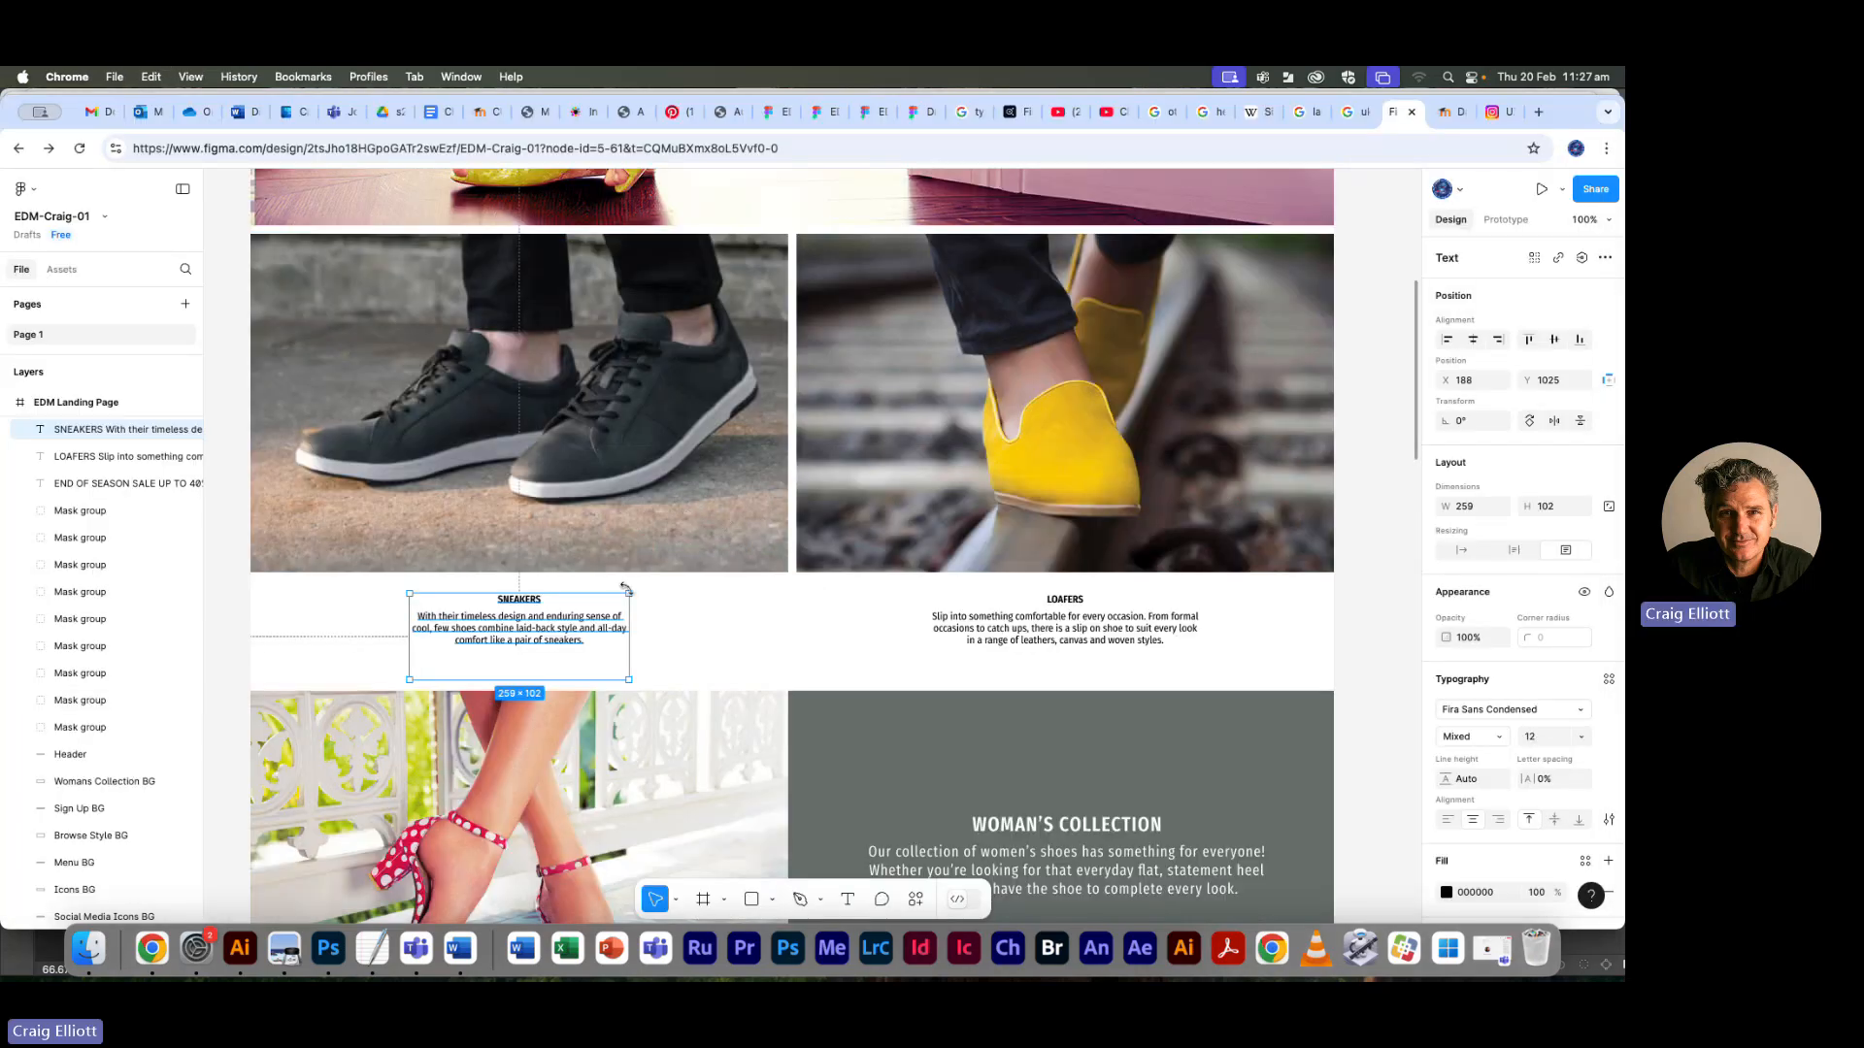
{"action": "left_click_drag", "start_coordinate": [511, 626], "coordinate": [1261, 665]}
{"action": "left_click", "coordinate": [563, 616]}
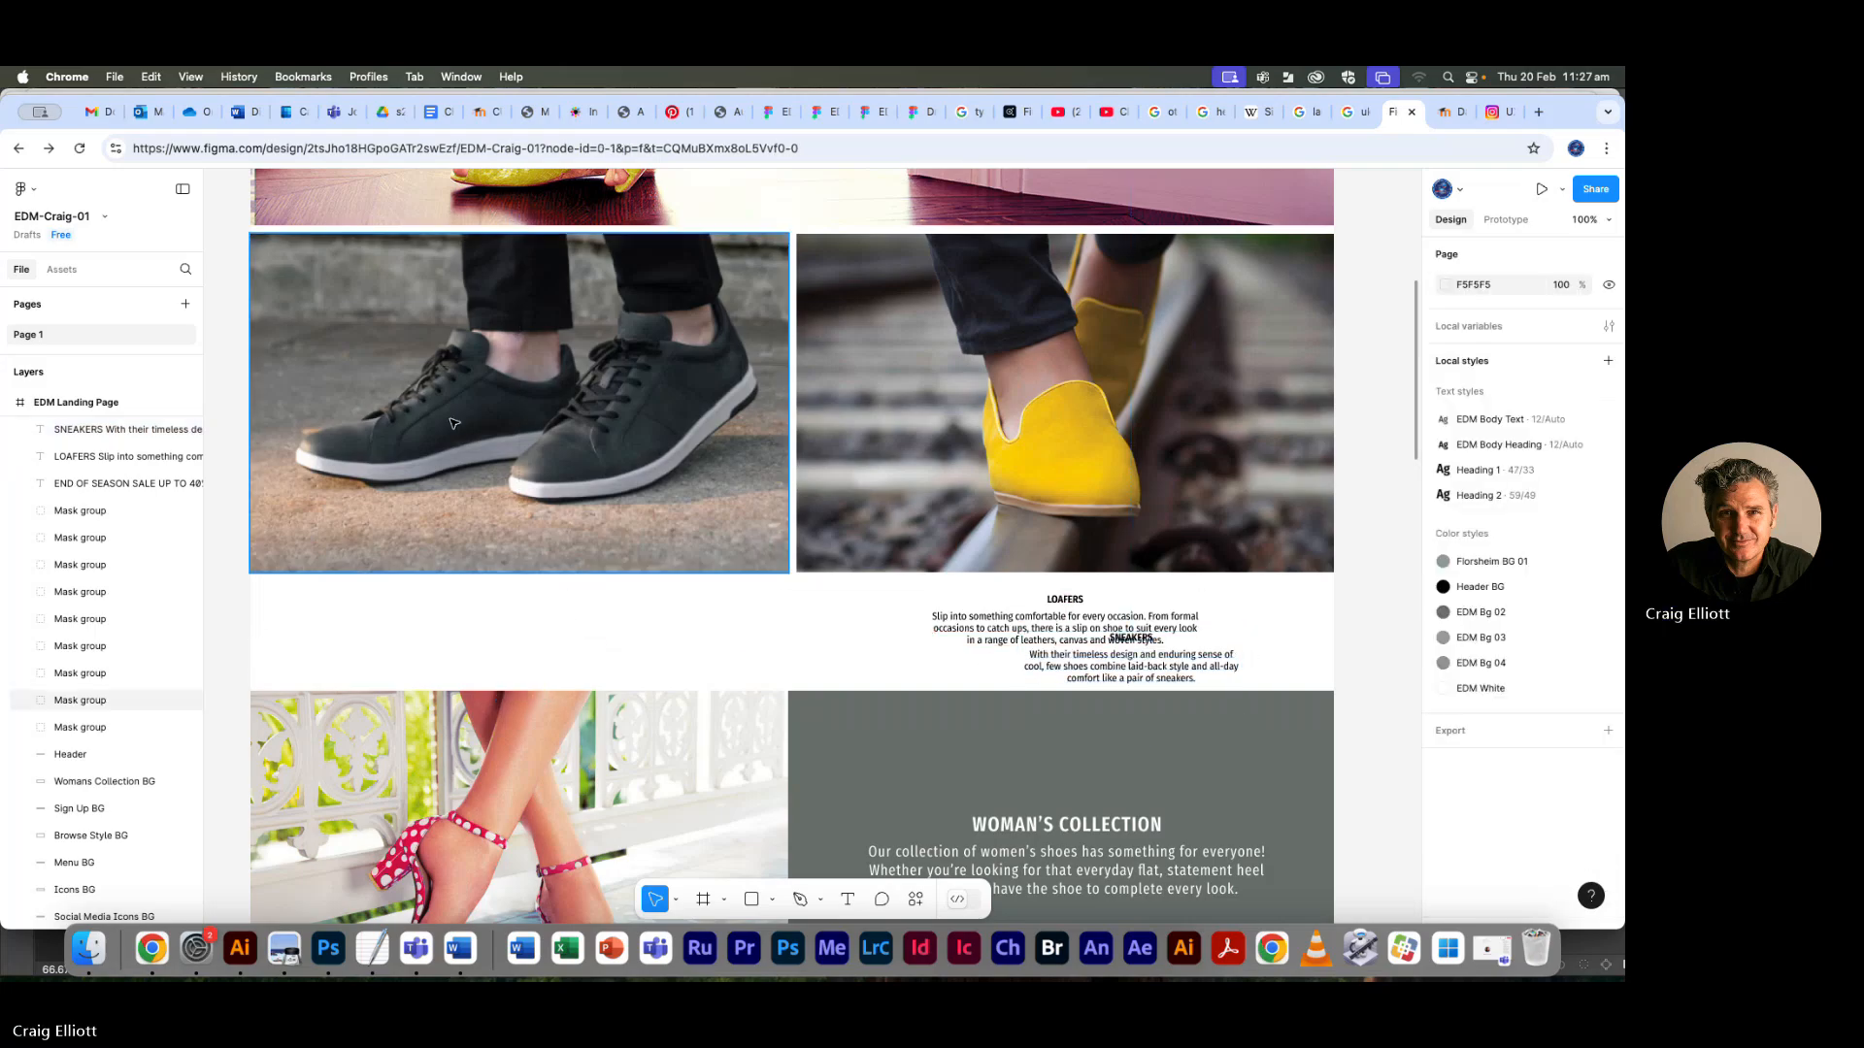
Create a text box about 348 × 101 beneath the dark sneakers image and paste the copied SNEAKERS heading and description into it
{"action": "left_click", "coordinate": [847, 900]}
{"action": "left_click_drag", "start_coordinate": [370, 589], "coordinate": [666, 674]}
{"action": "key", "text": "super+v"}
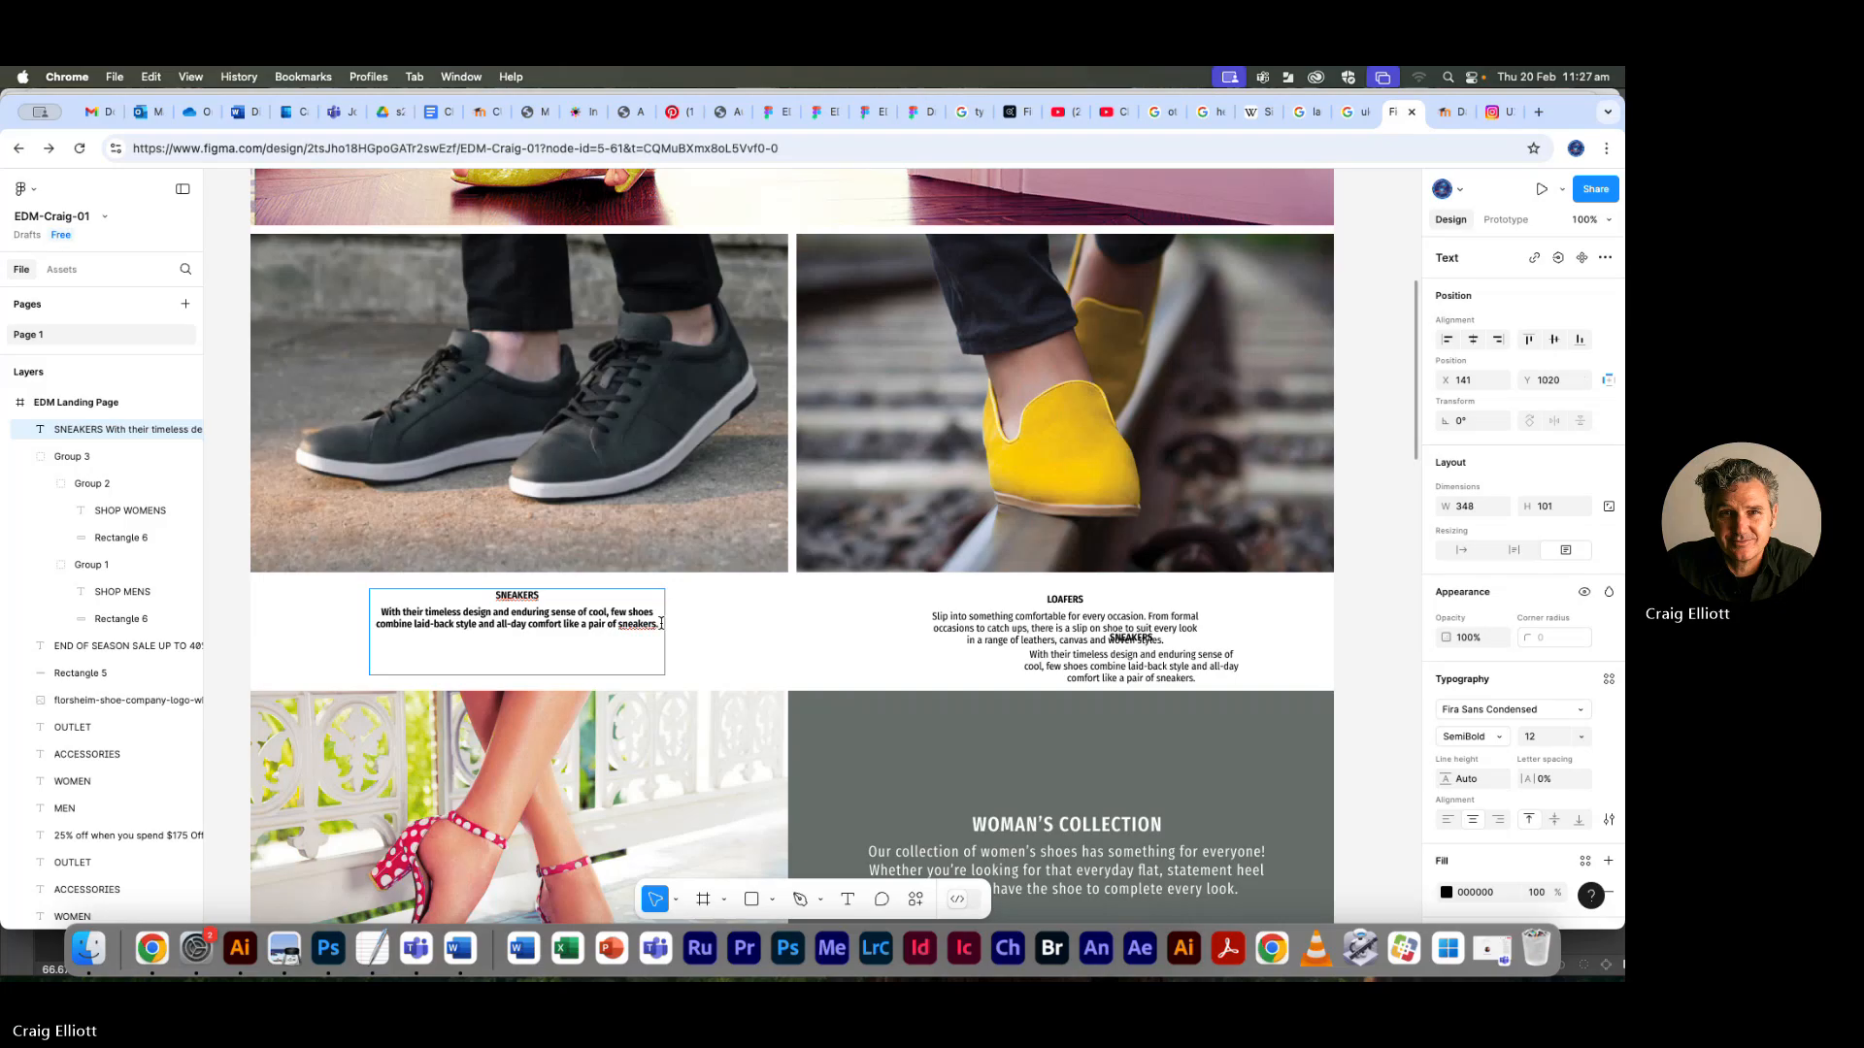
Set the font weight of the new SNEAKERS description to Medium
{"action": "left_click_drag", "start_coordinate": [661, 623], "coordinate": [377, 612]}
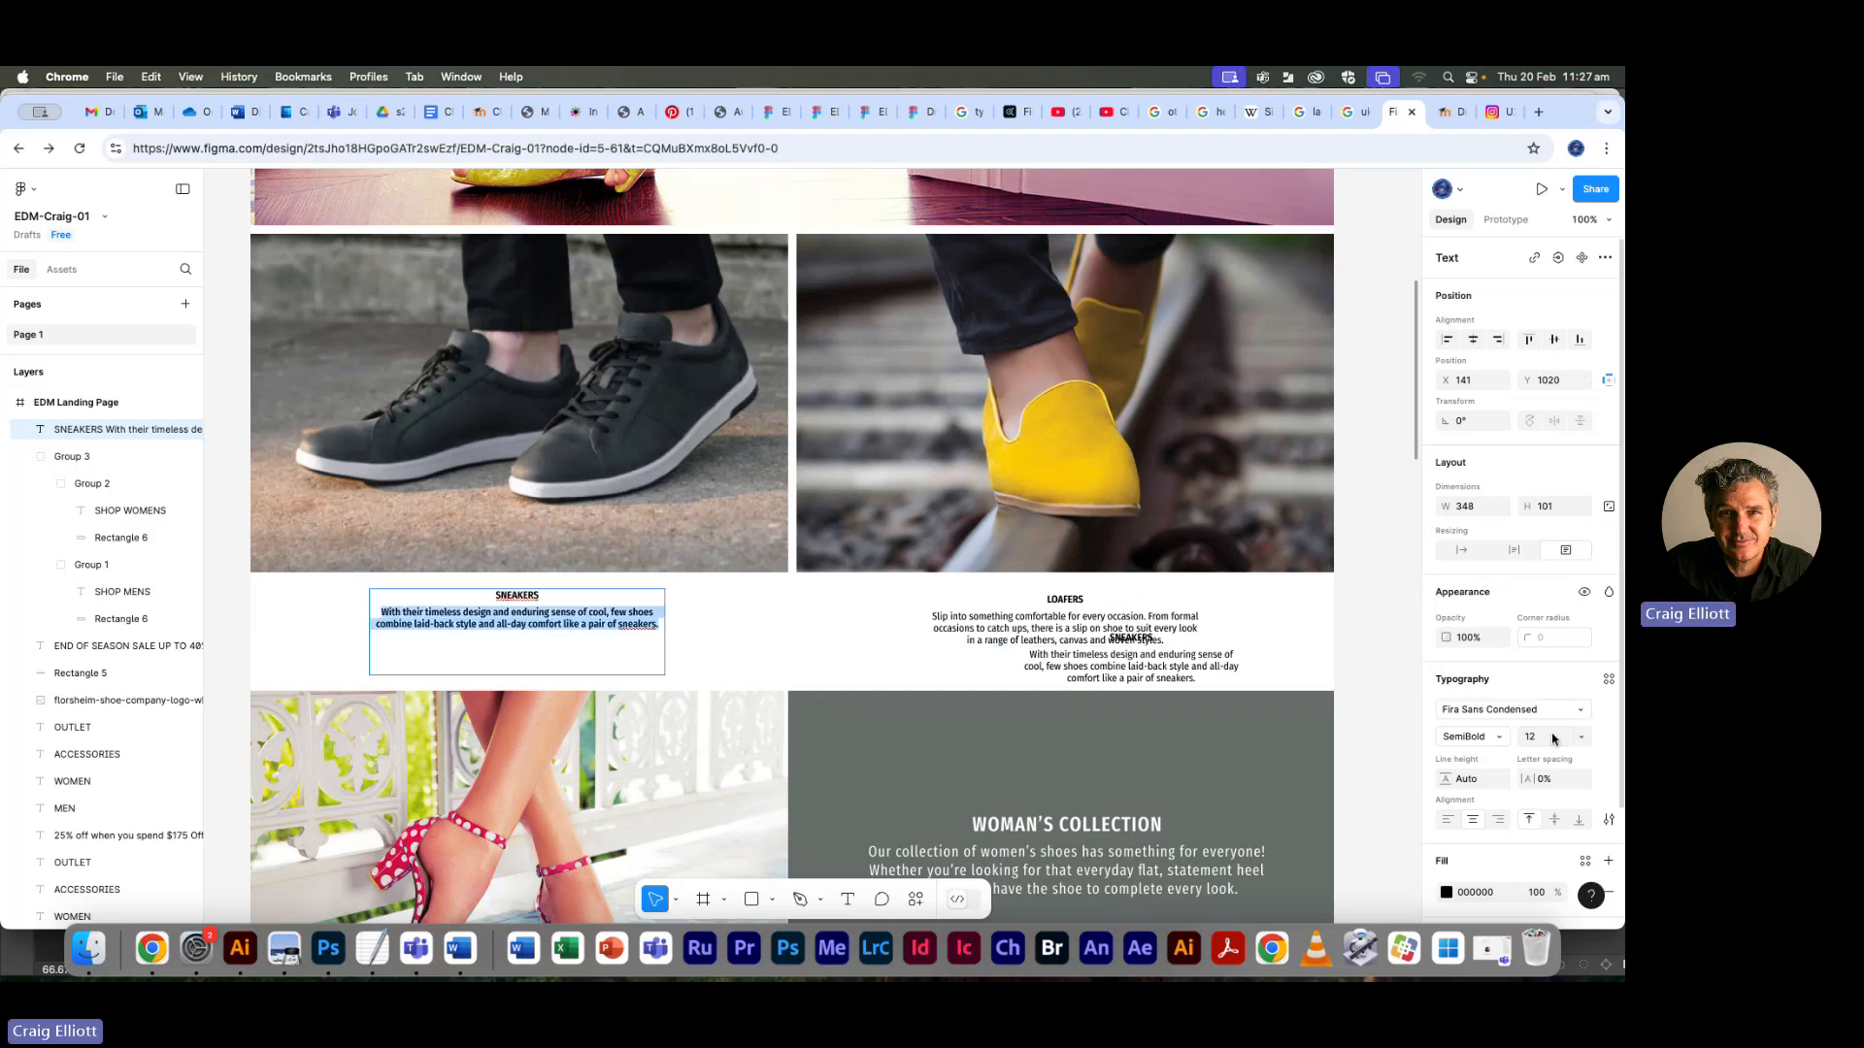
{"action": "left_click", "coordinate": [1500, 738]}
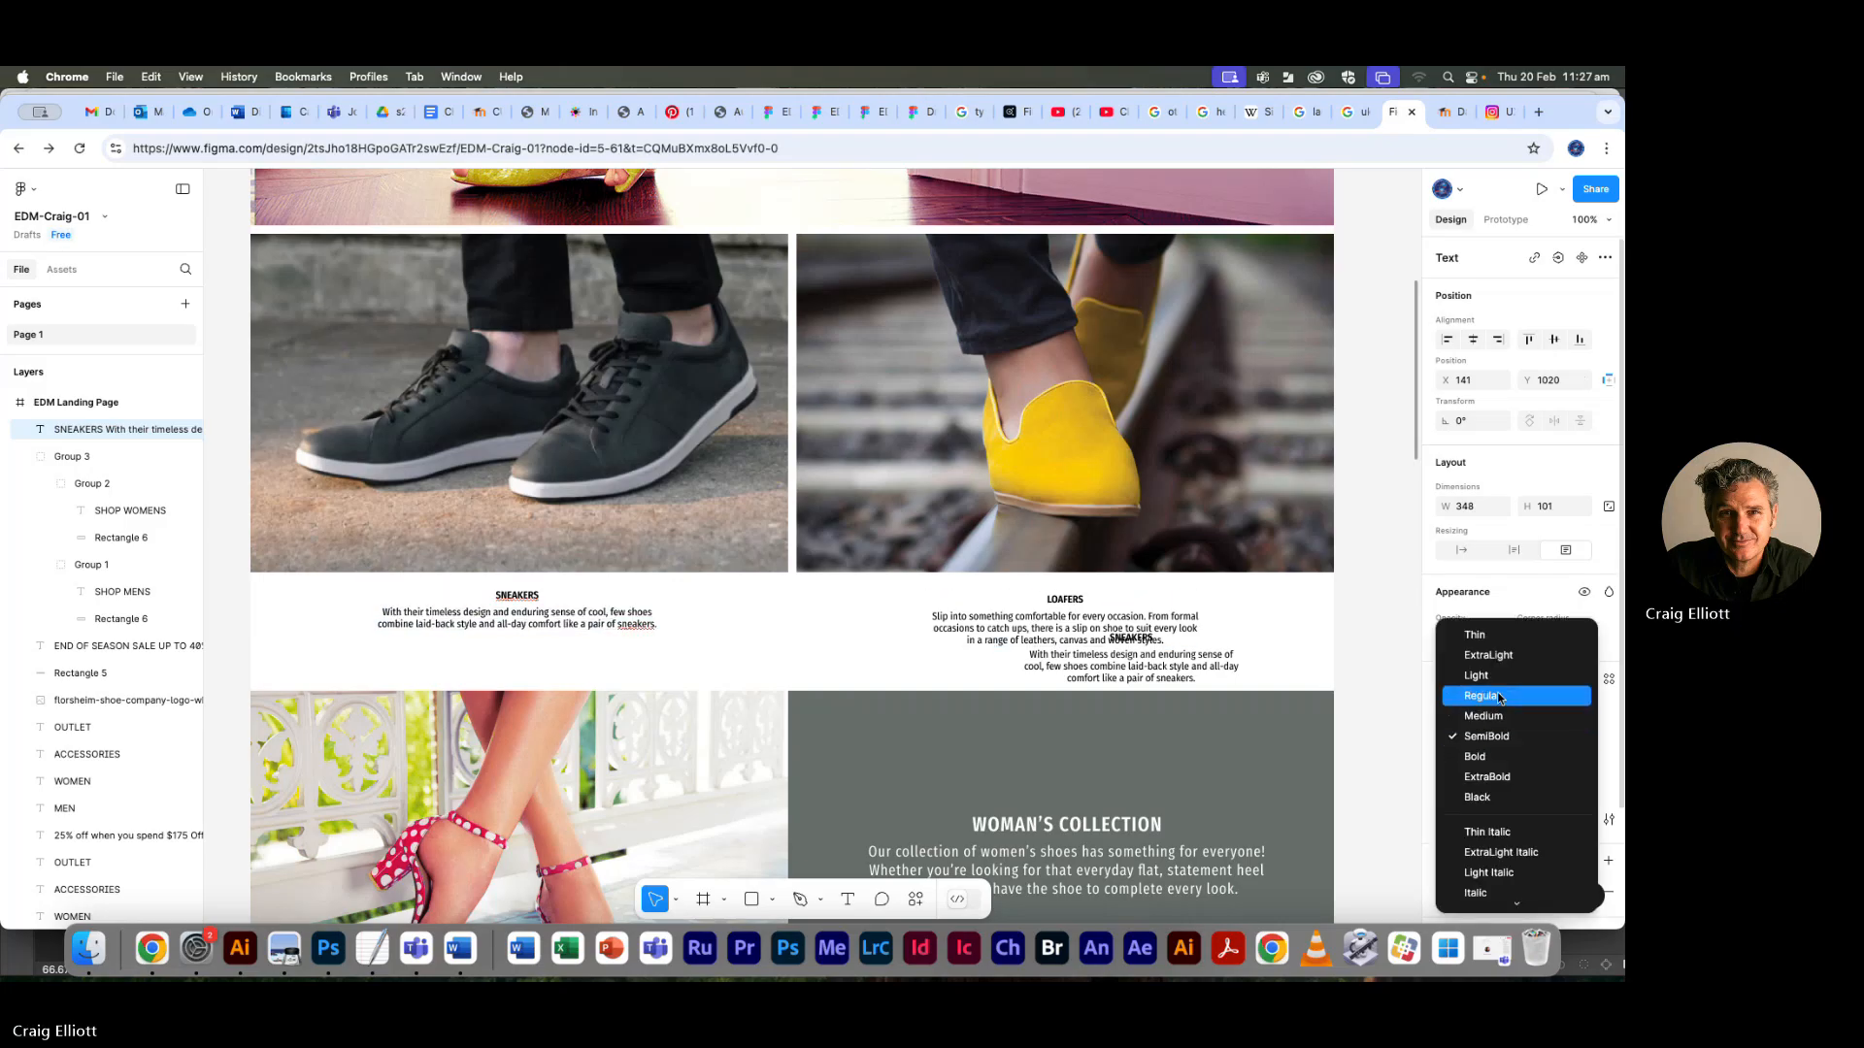
{"action": "left_click", "coordinate": [1494, 717]}
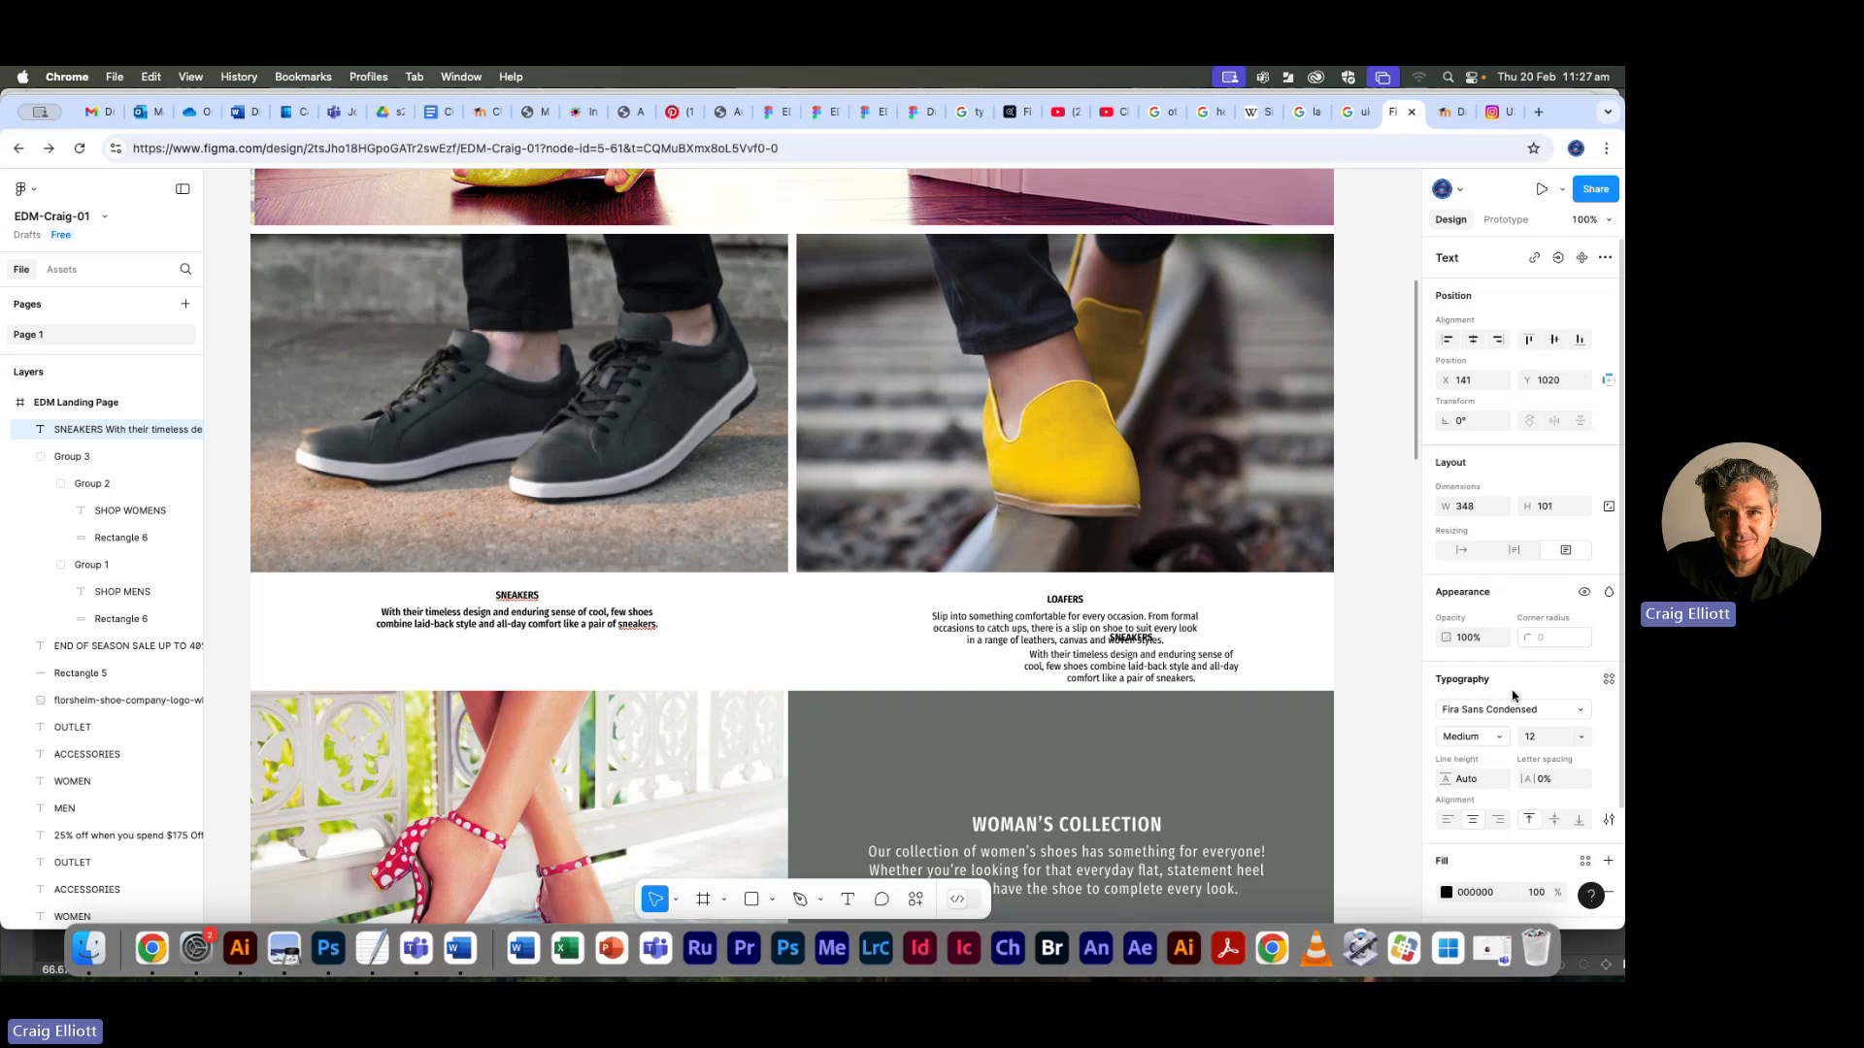
Check the text specifications in the reference PDF in Preview, return to Figma and set the SNEAKERS heading's font size to 15
{"action": "key", "text": "super+Tab"}
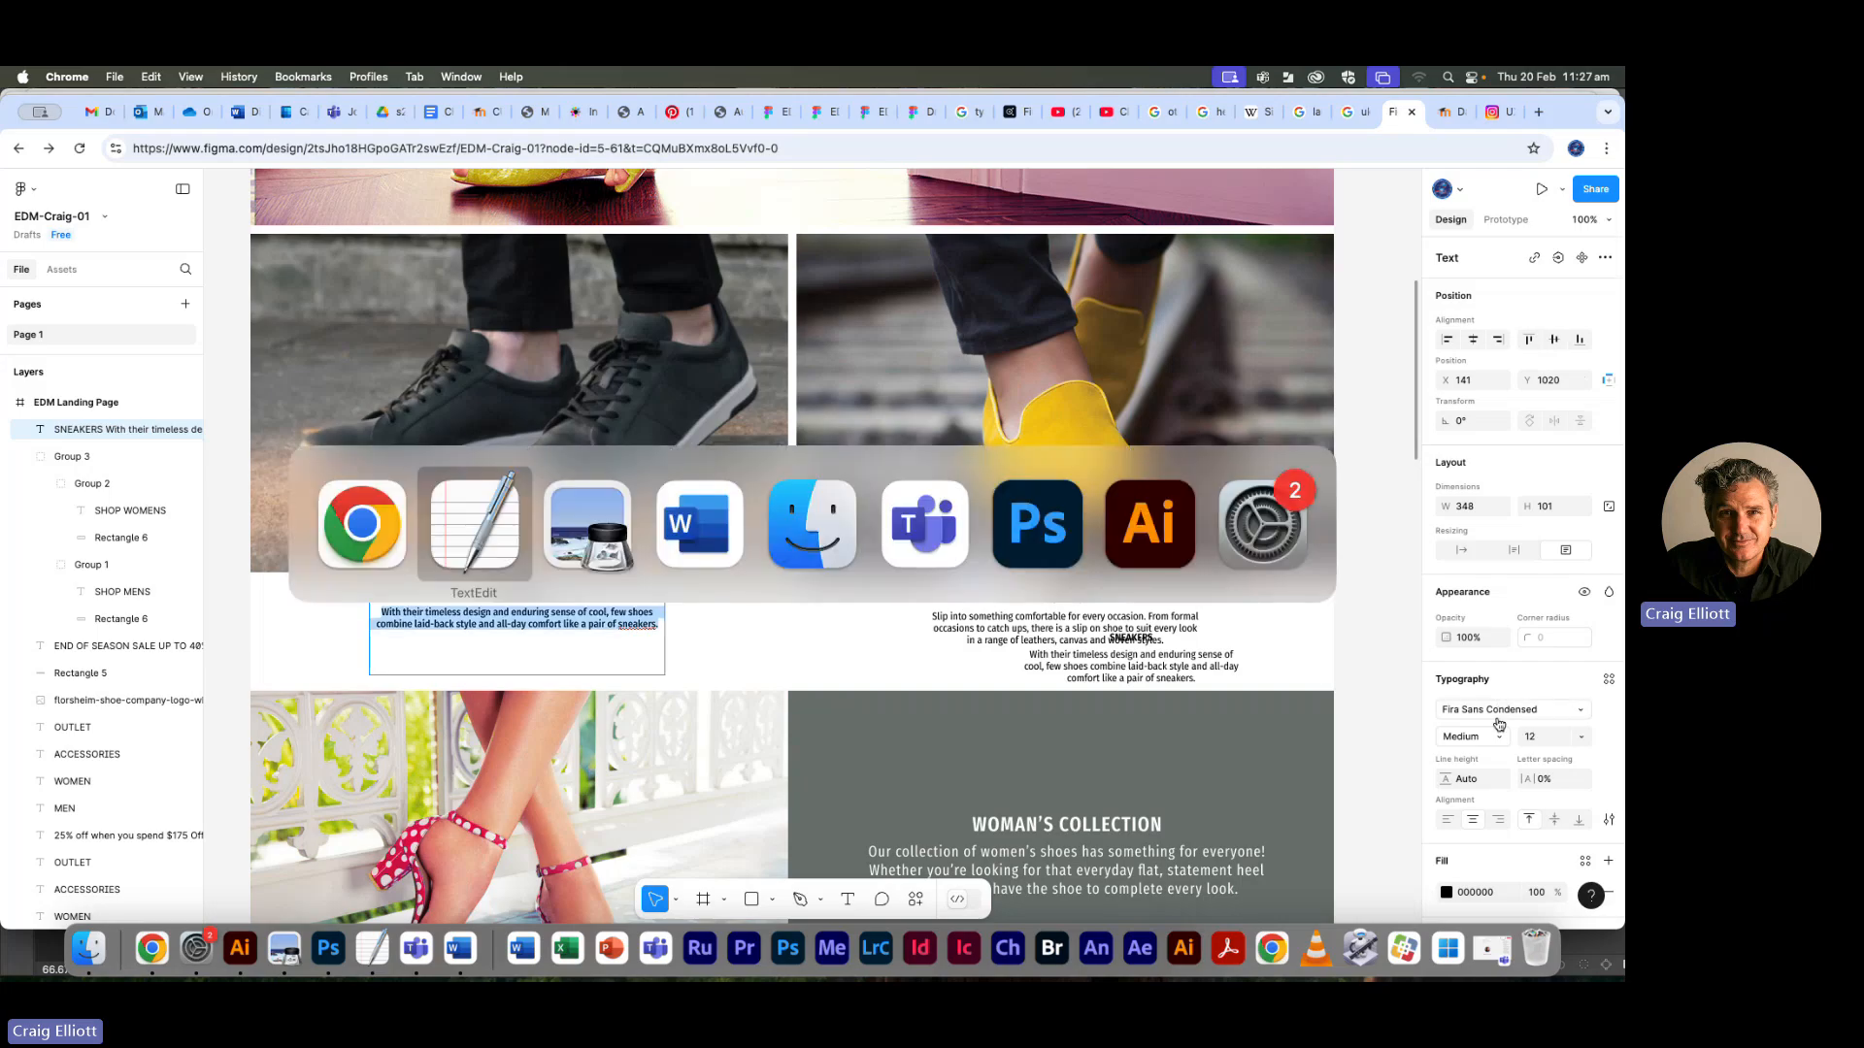
{"action": "key", "text": "super+Tab"}
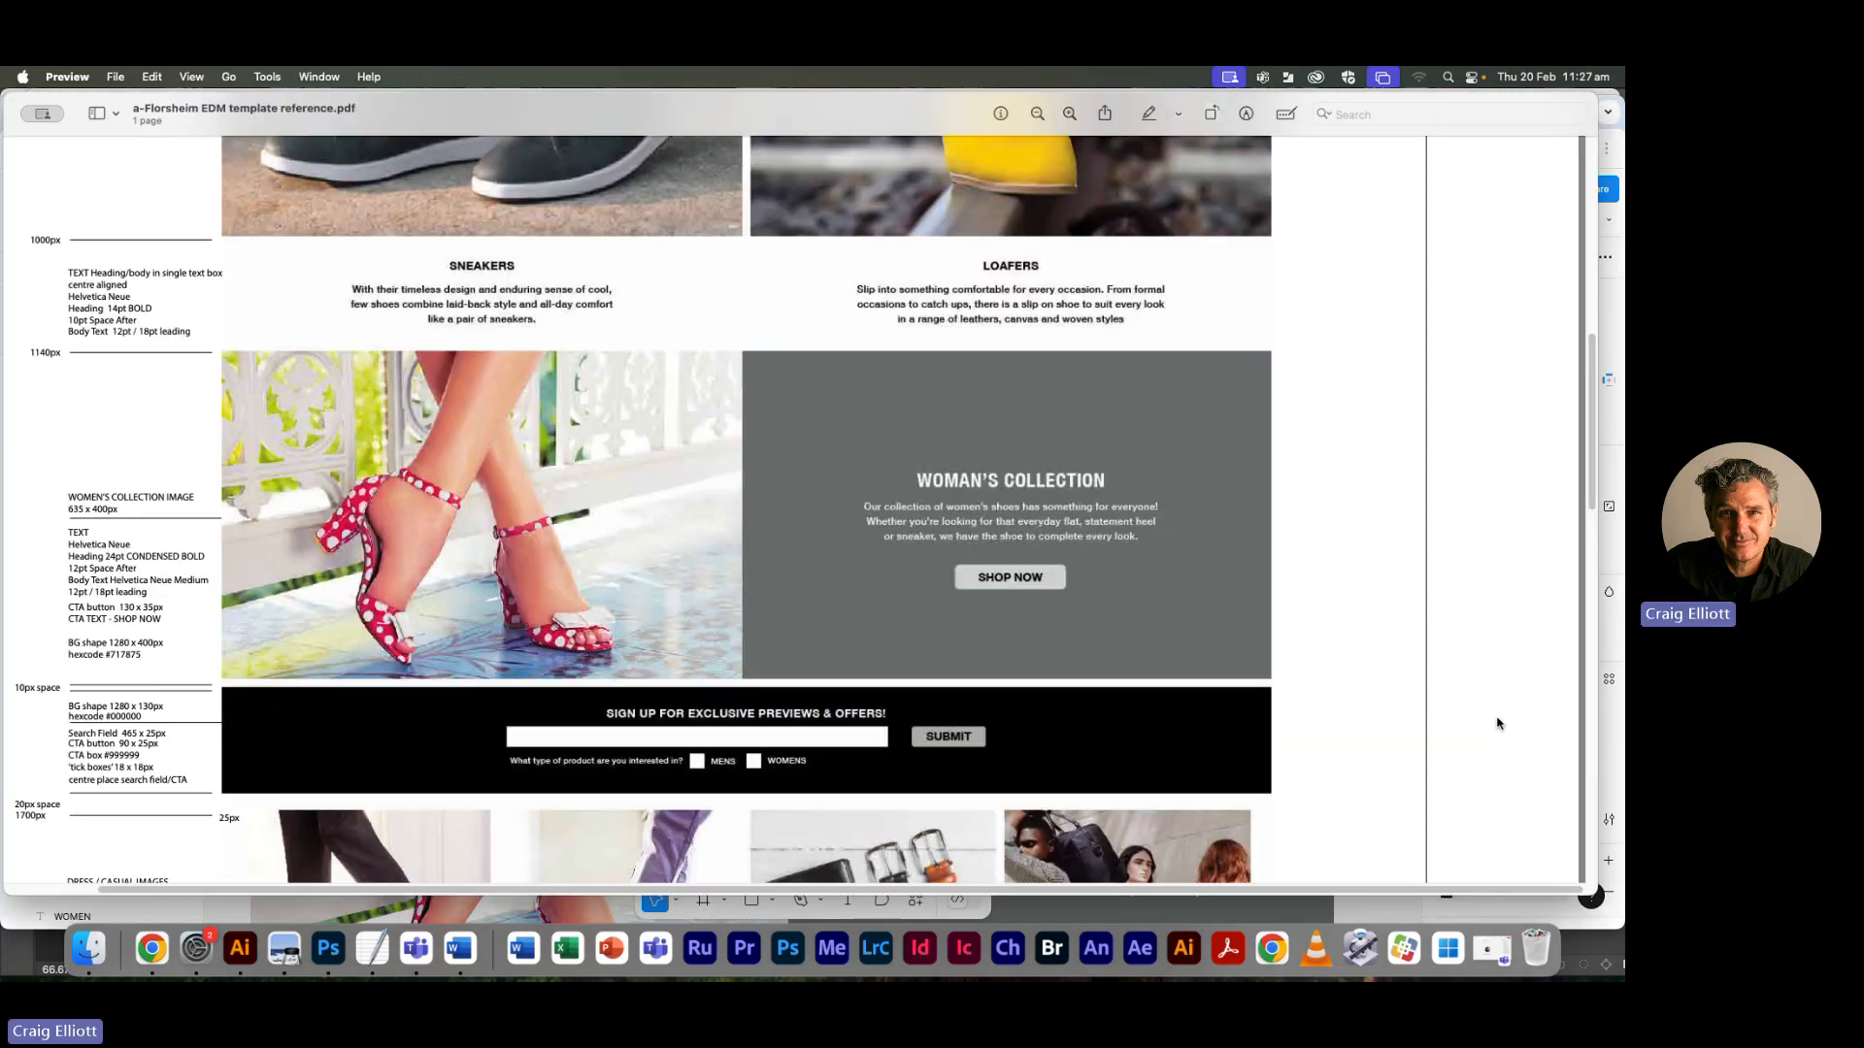
{"action": "key", "text": "super+Tab"}
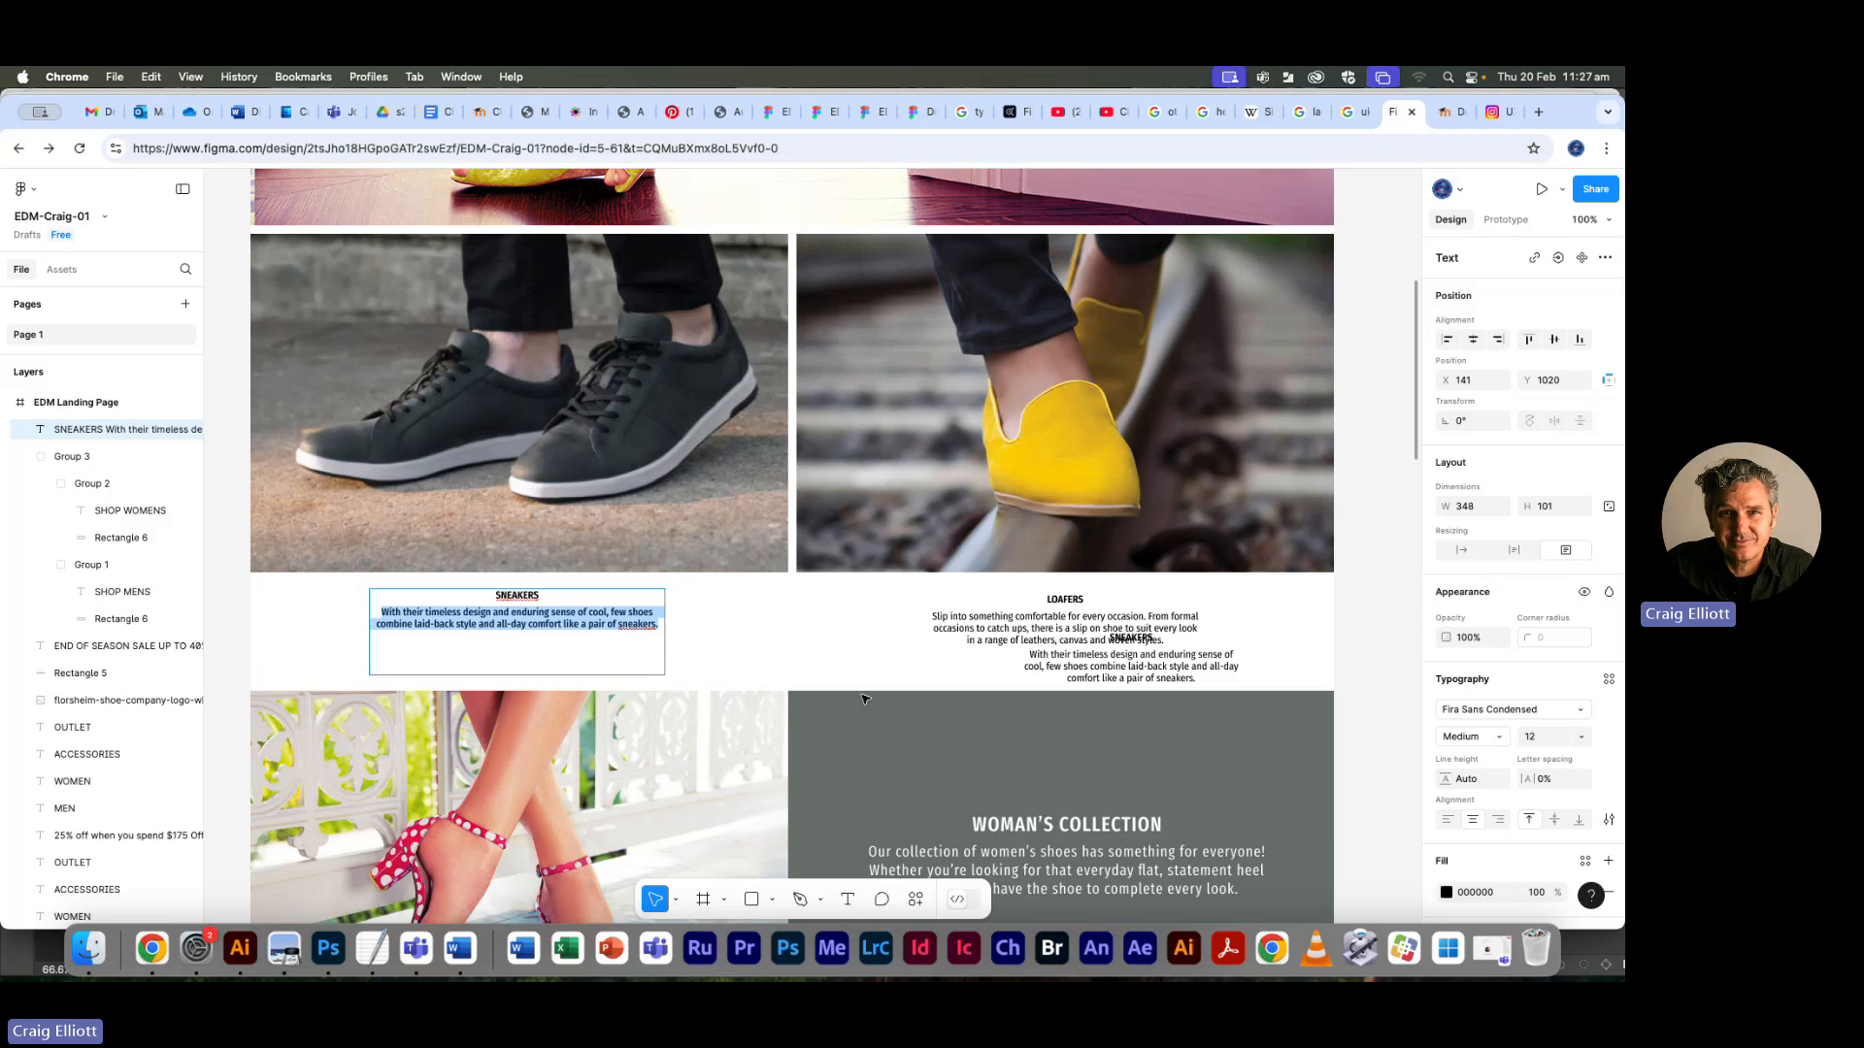
{"action": "double_click", "coordinate": [529, 598]}
{"action": "left_click", "coordinate": [1541, 738]}
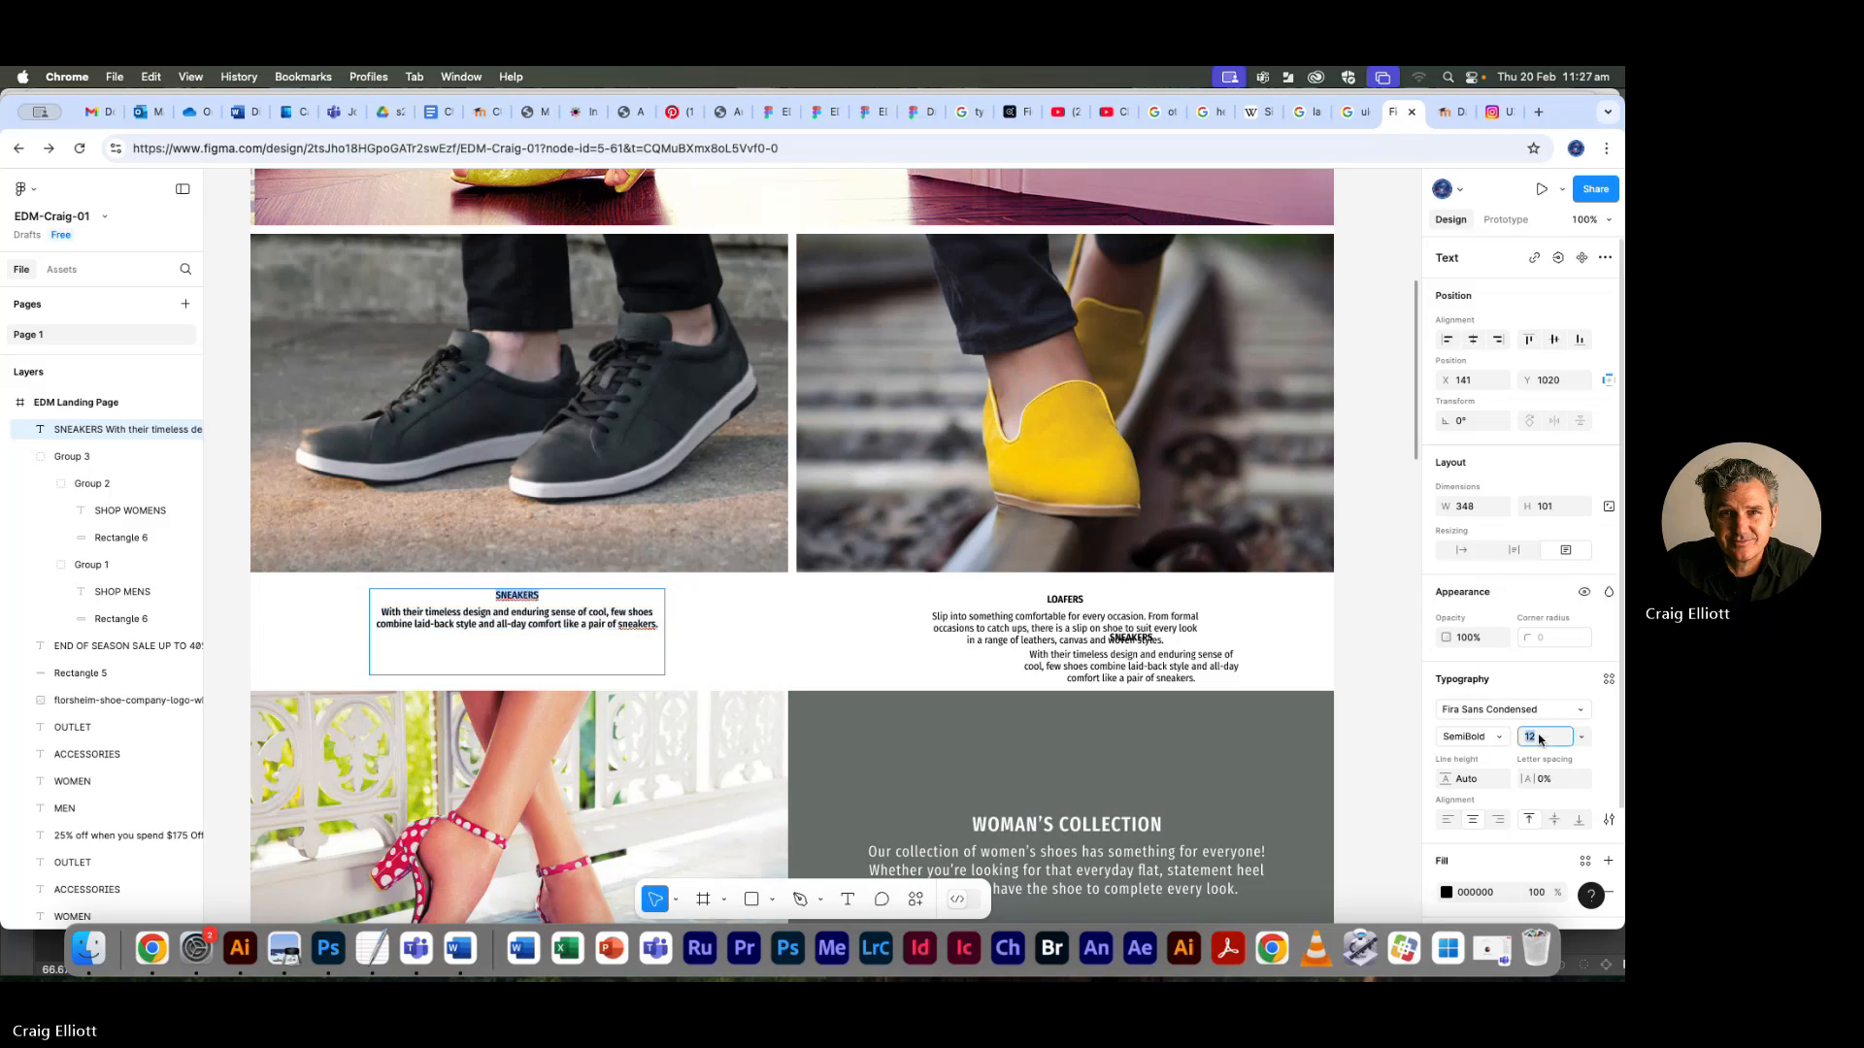
{"action": "key", "text": "Up"}
{"action": "key", "text": "Up"}
{"action": "key", "text": "Up"}
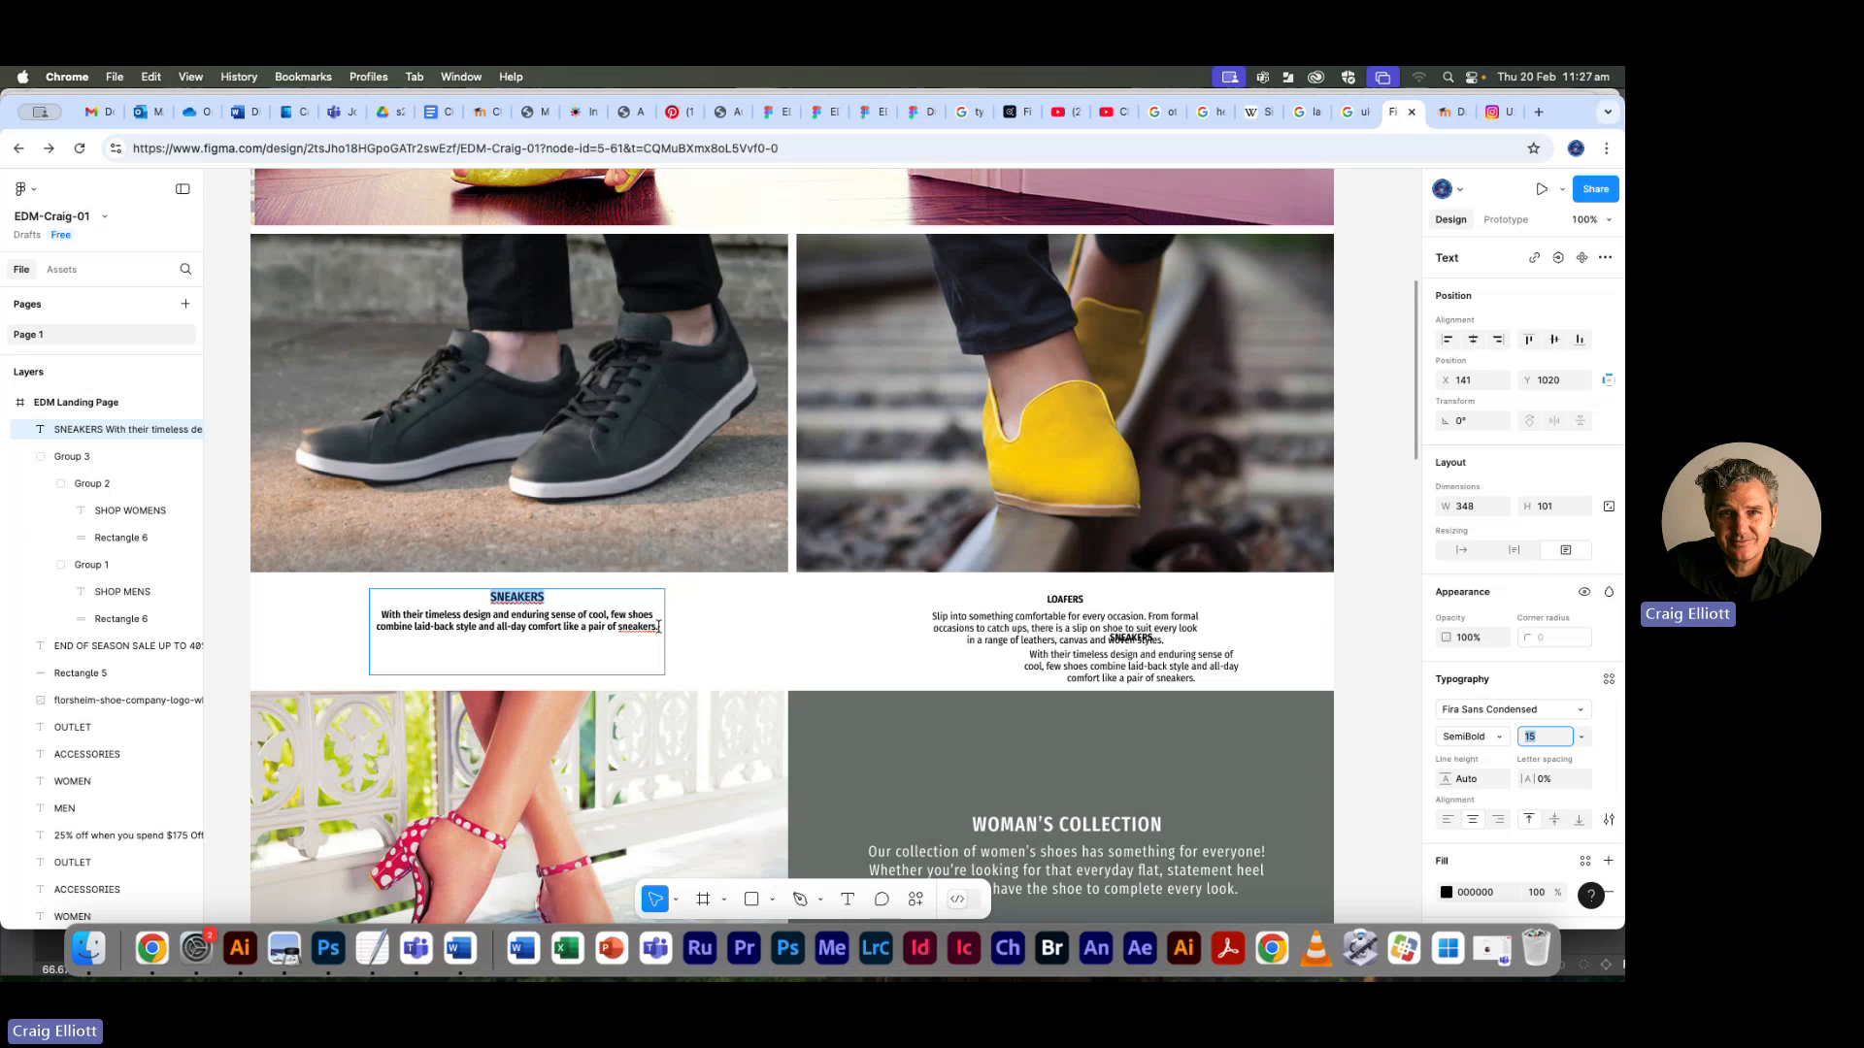
Set the SNEAKERS description to Regular weight with a line height of 17
{"action": "left_click_drag", "start_coordinate": [658, 626], "coordinate": [354, 618]}
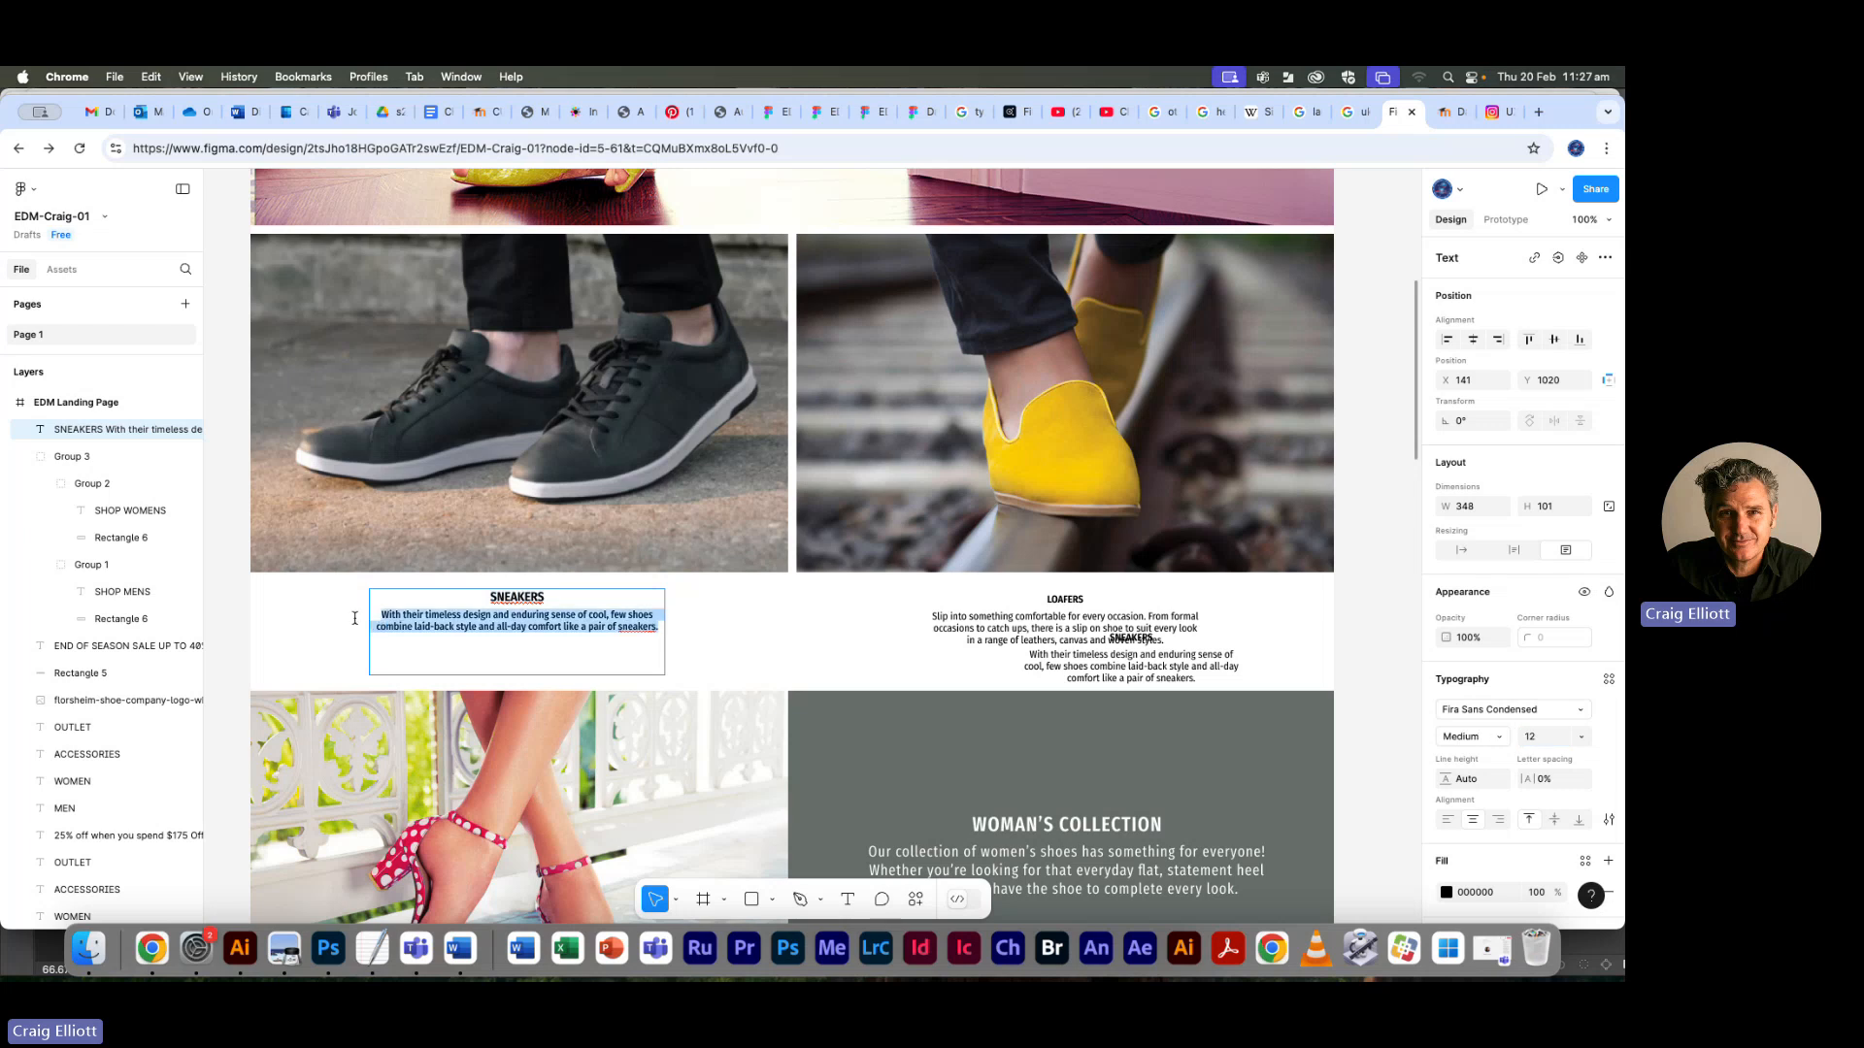
{"action": "left_click", "coordinate": [1500, 740]}
{"action": "left_click", "coordinate": [1476, 715]}
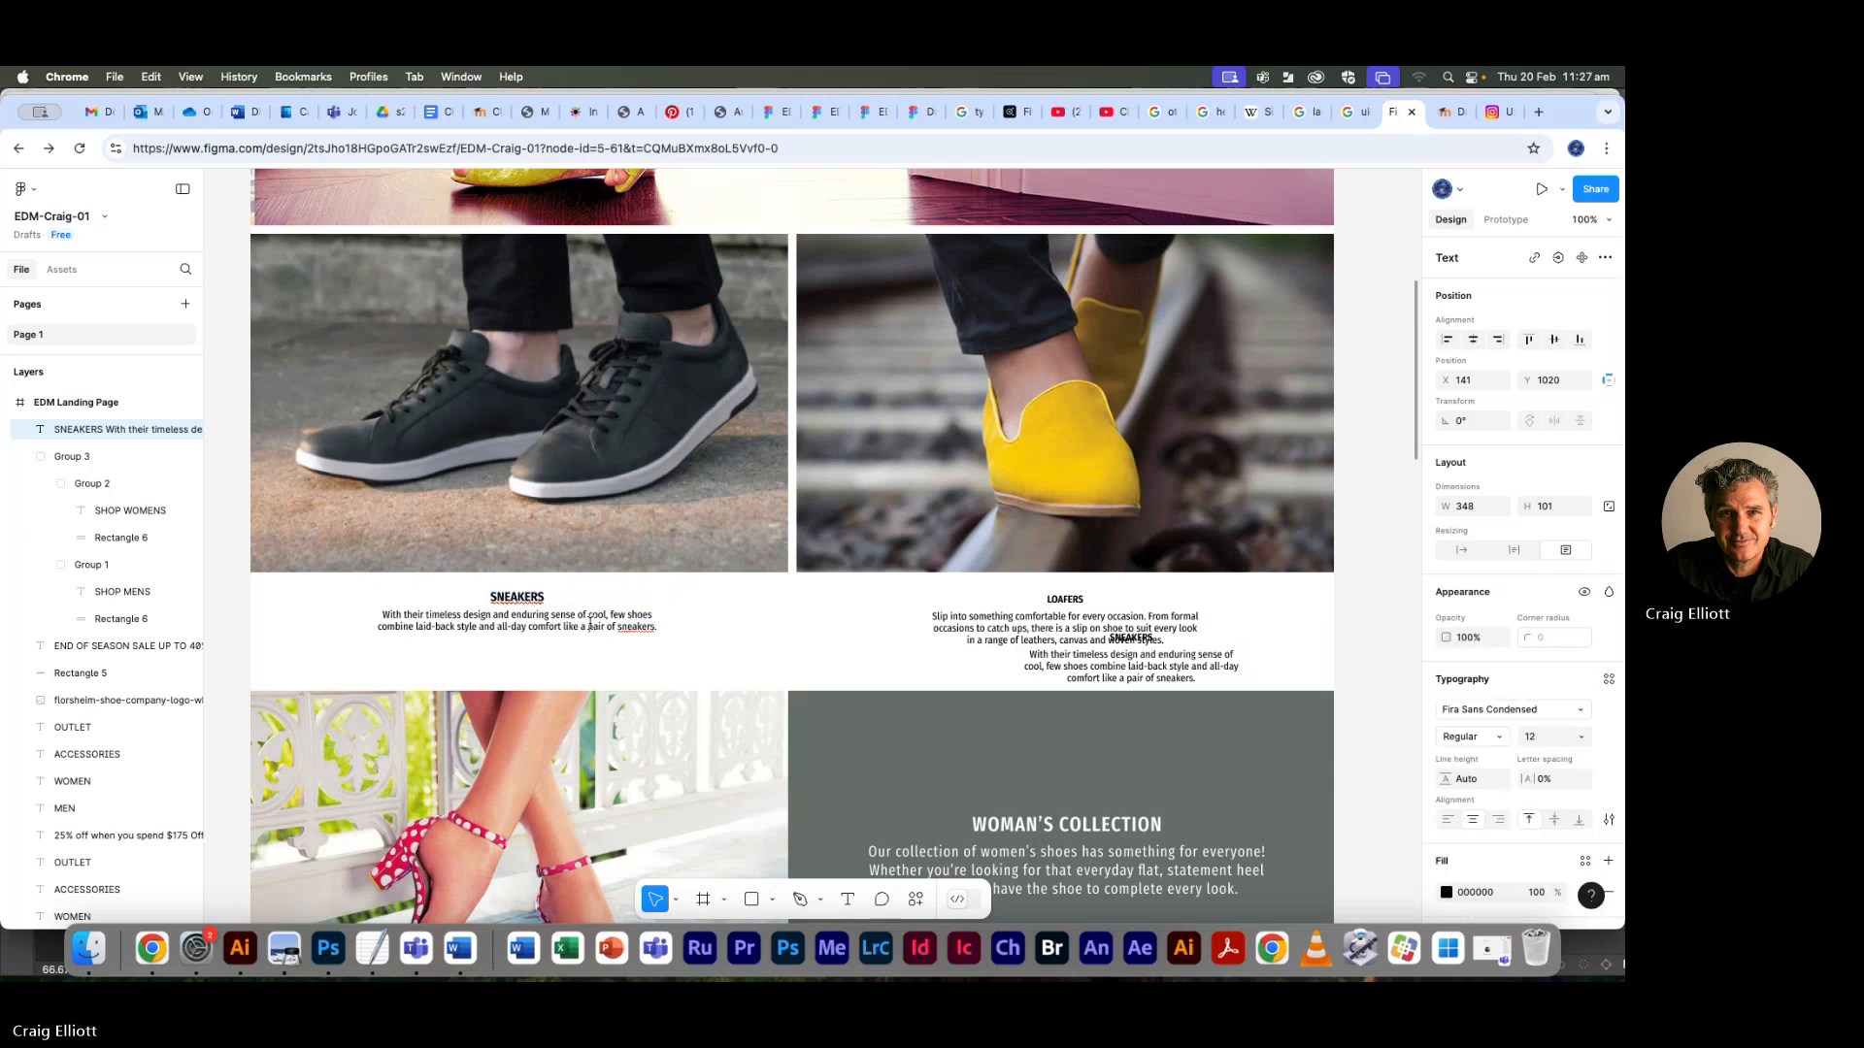
{"action": "double_click", "coordinate": [590, 626]}
{"action": "double_click", "coordinate": [583, 626]}
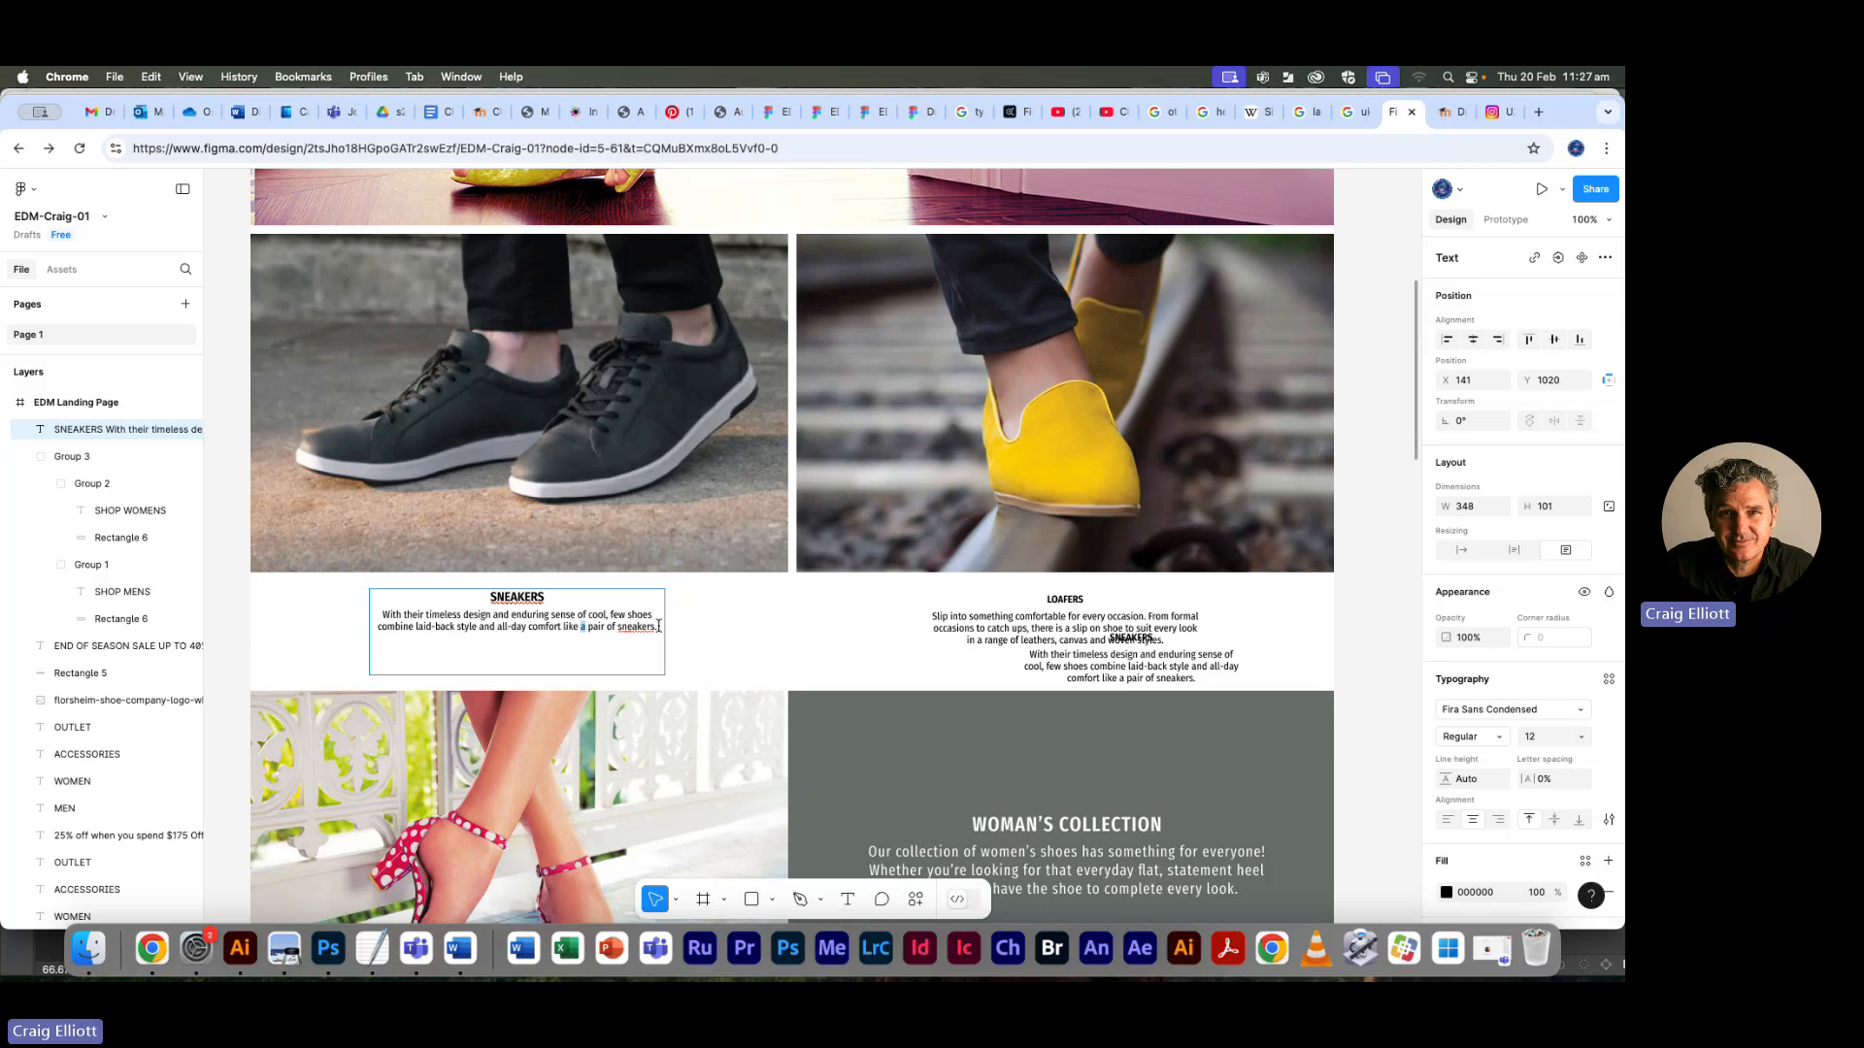
{"action": "left_click_drag", "start_coordinate": [658, 626], "coordinate": [357, 612]}
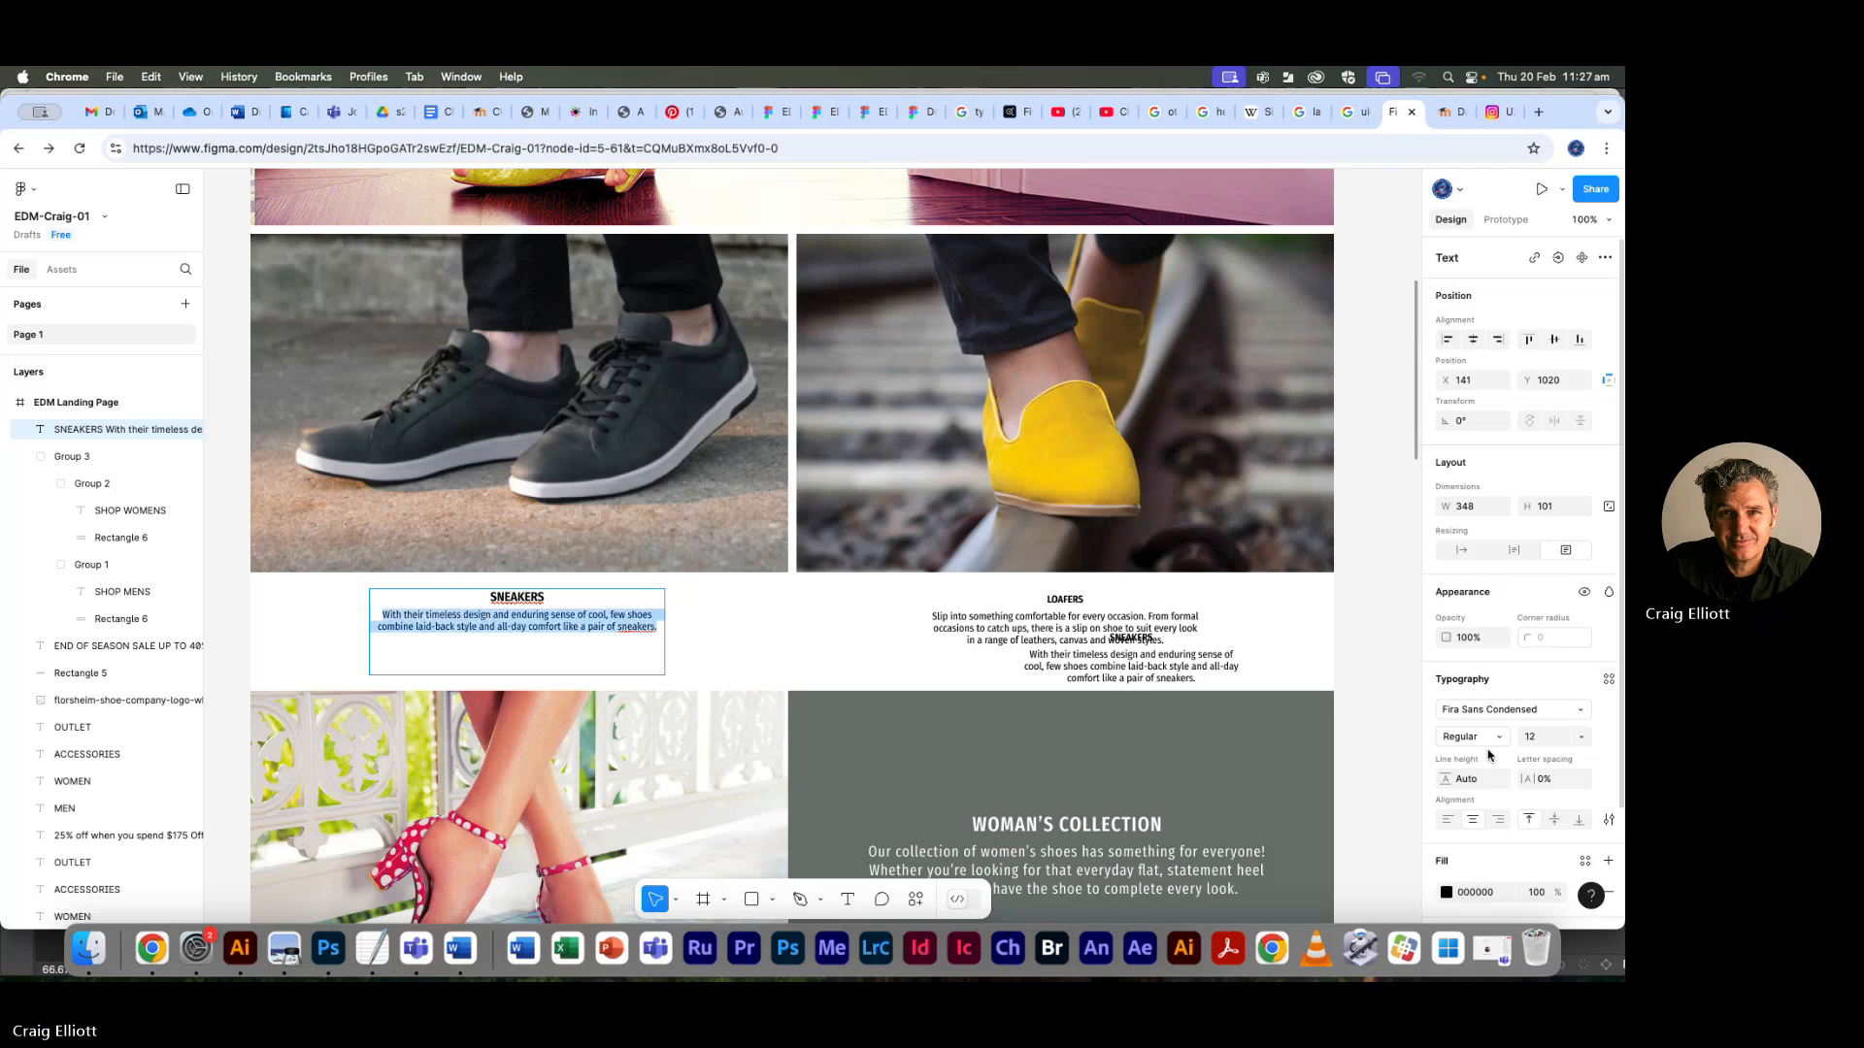
{"action": "left_click", "coordinate": [1467, 780]}
{"action": "type", "text": "17"}
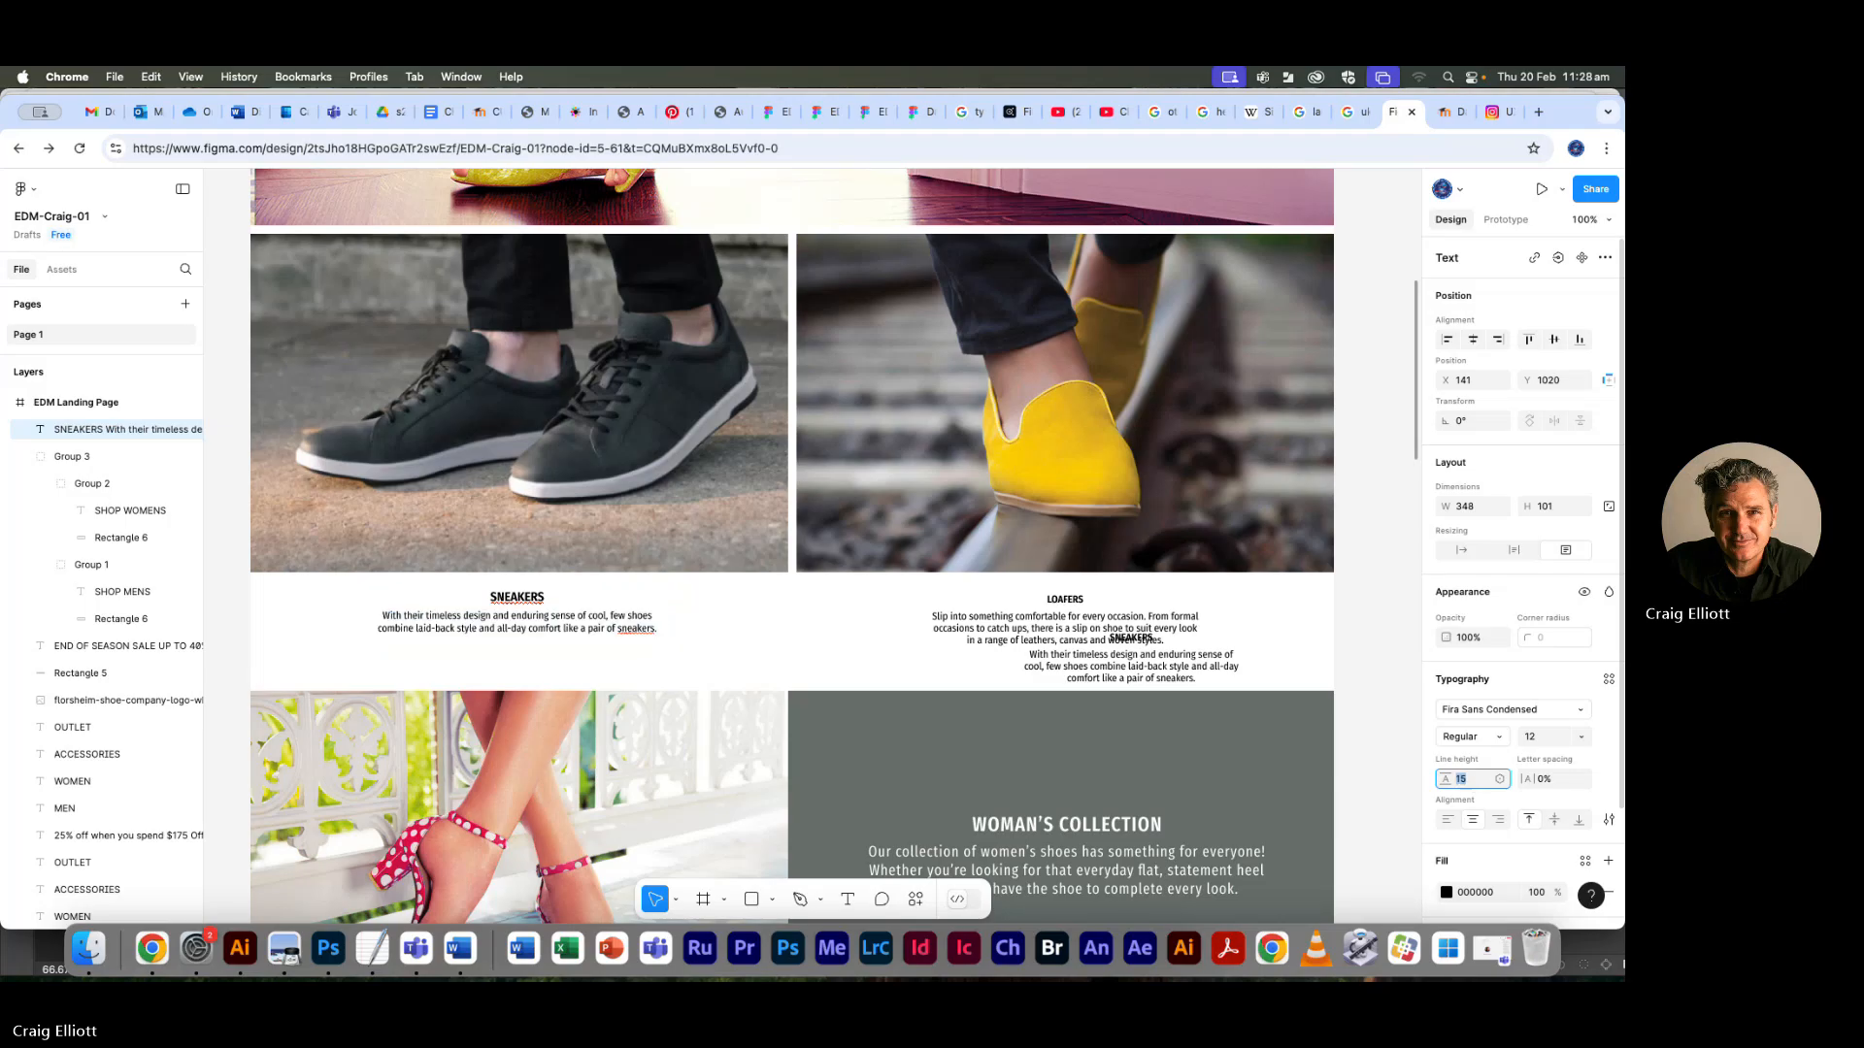
{"action": "key", "text": "Return"}
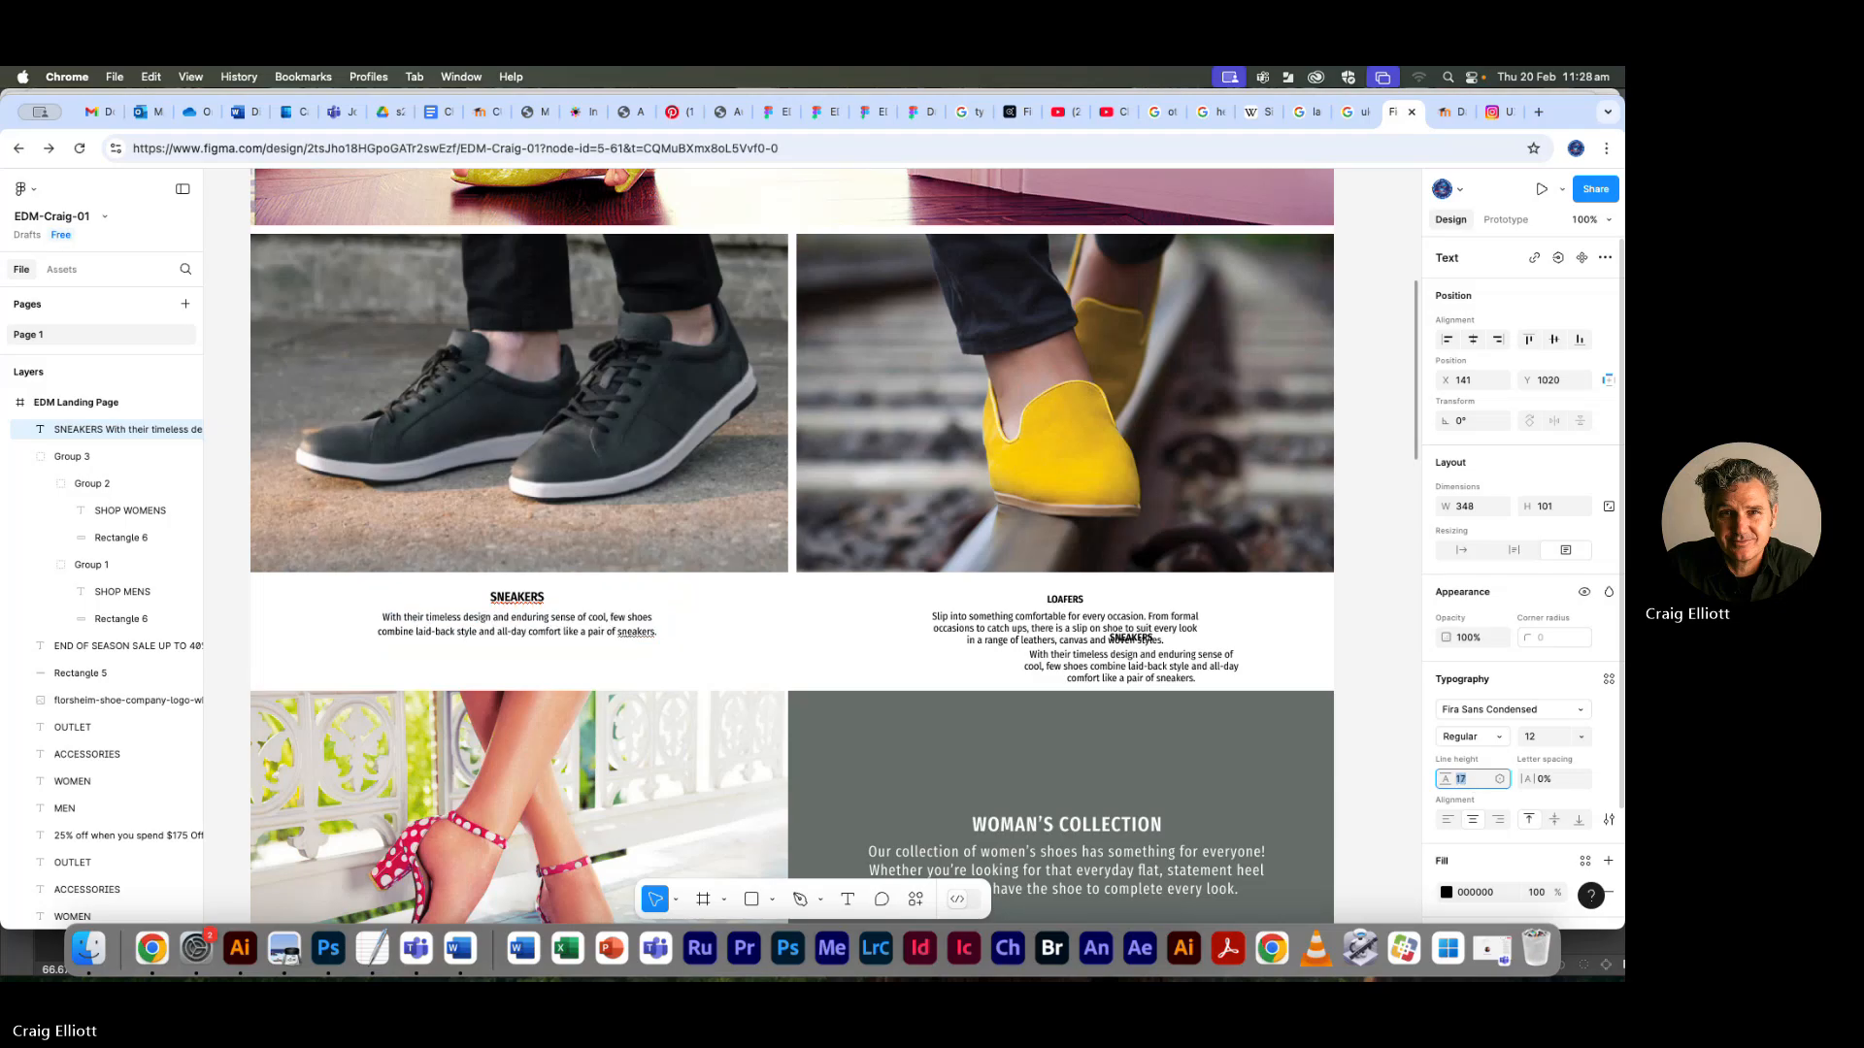
Narrow the SNEAKERS text box symmetrically to a width of about 268 so the description wraps onto three lines
{"action": "key", "text": "Escape"}
{"action": "left_click", "coordinate": [748, 665]}
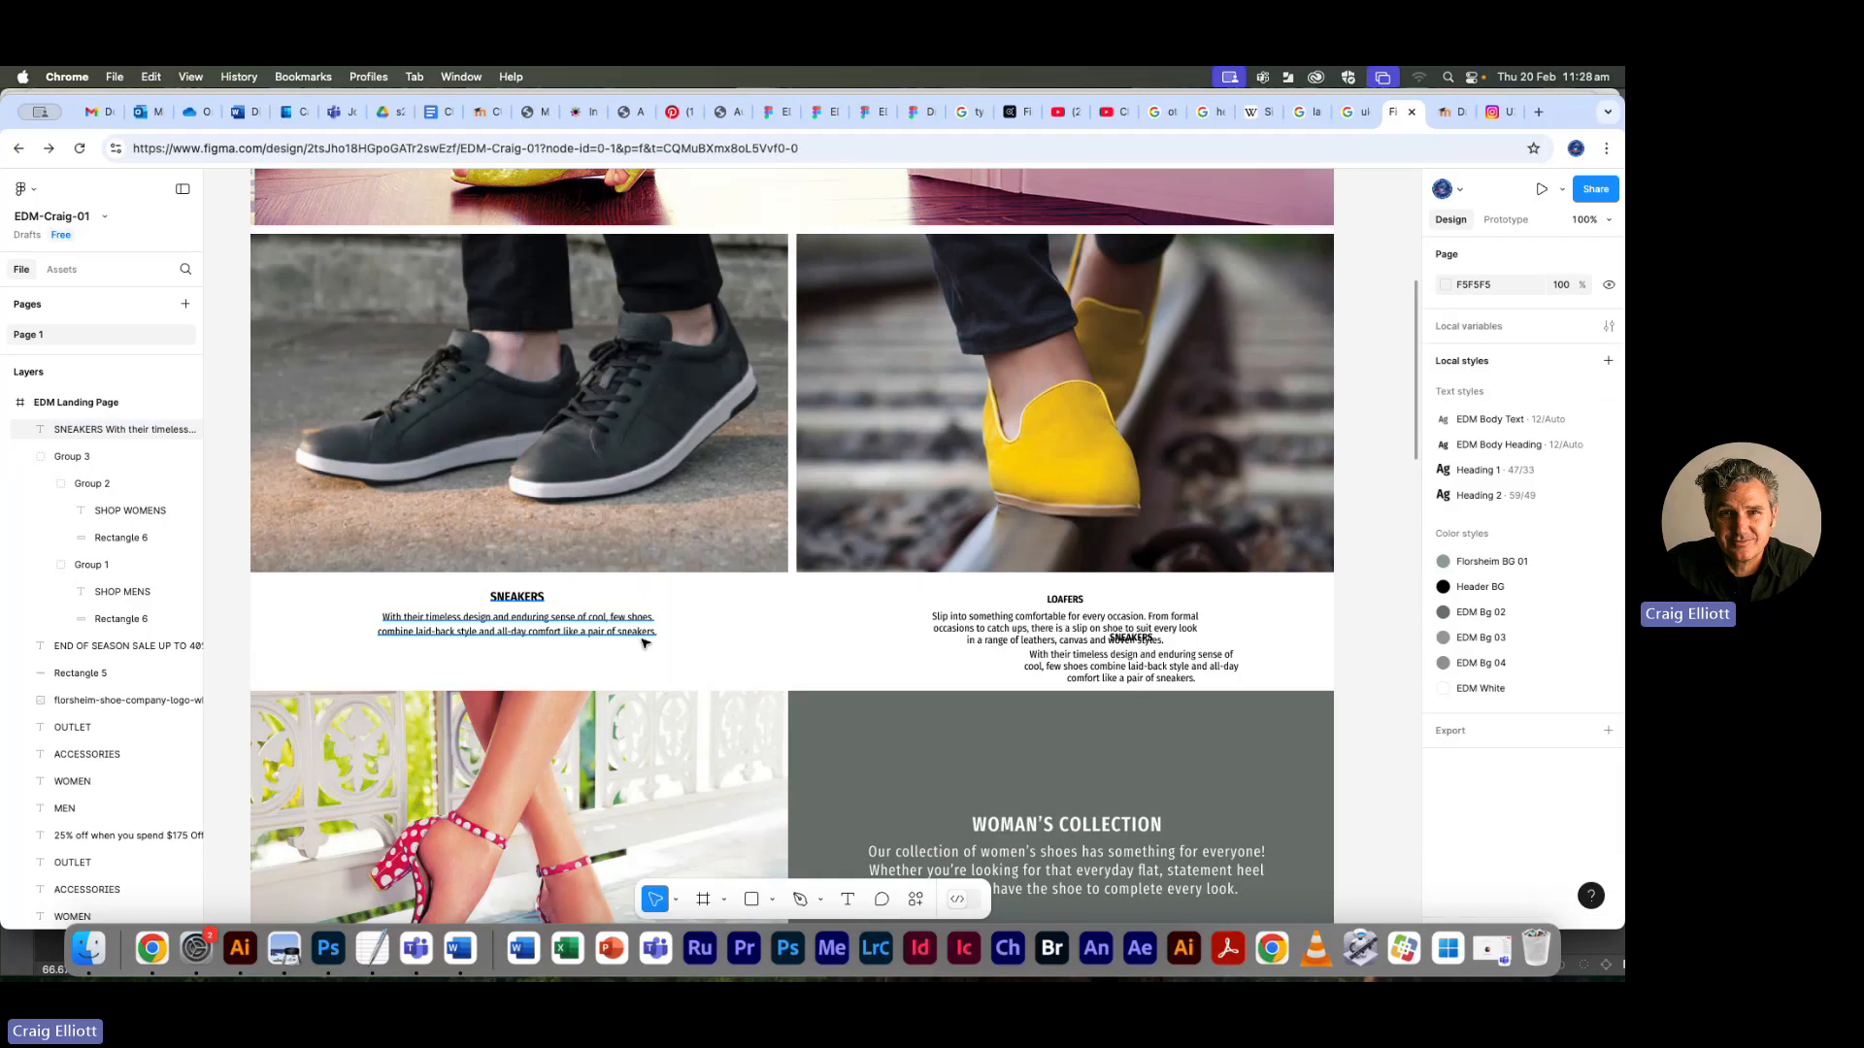
{"action": "left_click", "coordinate": [645, 632]}
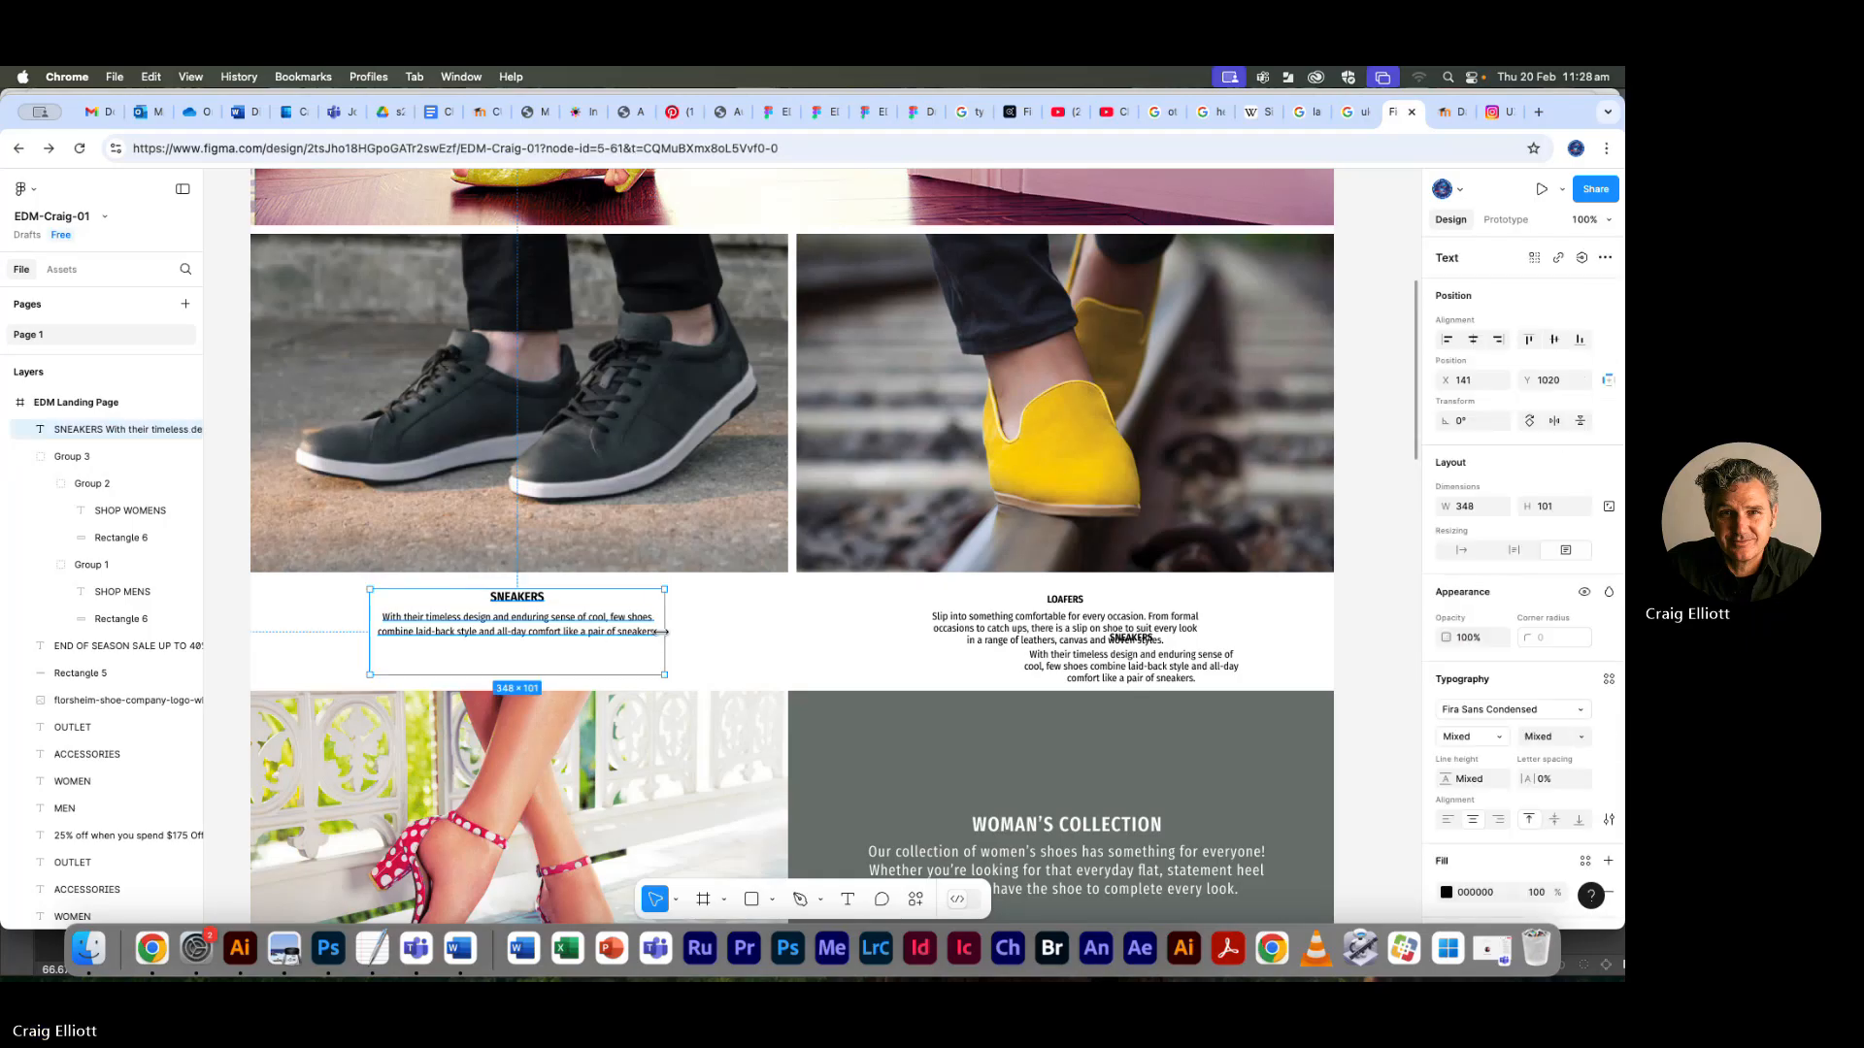
{"action": "left_click_drag", "start_coordinate": [661, 632], "coordinate": [630, 632]}
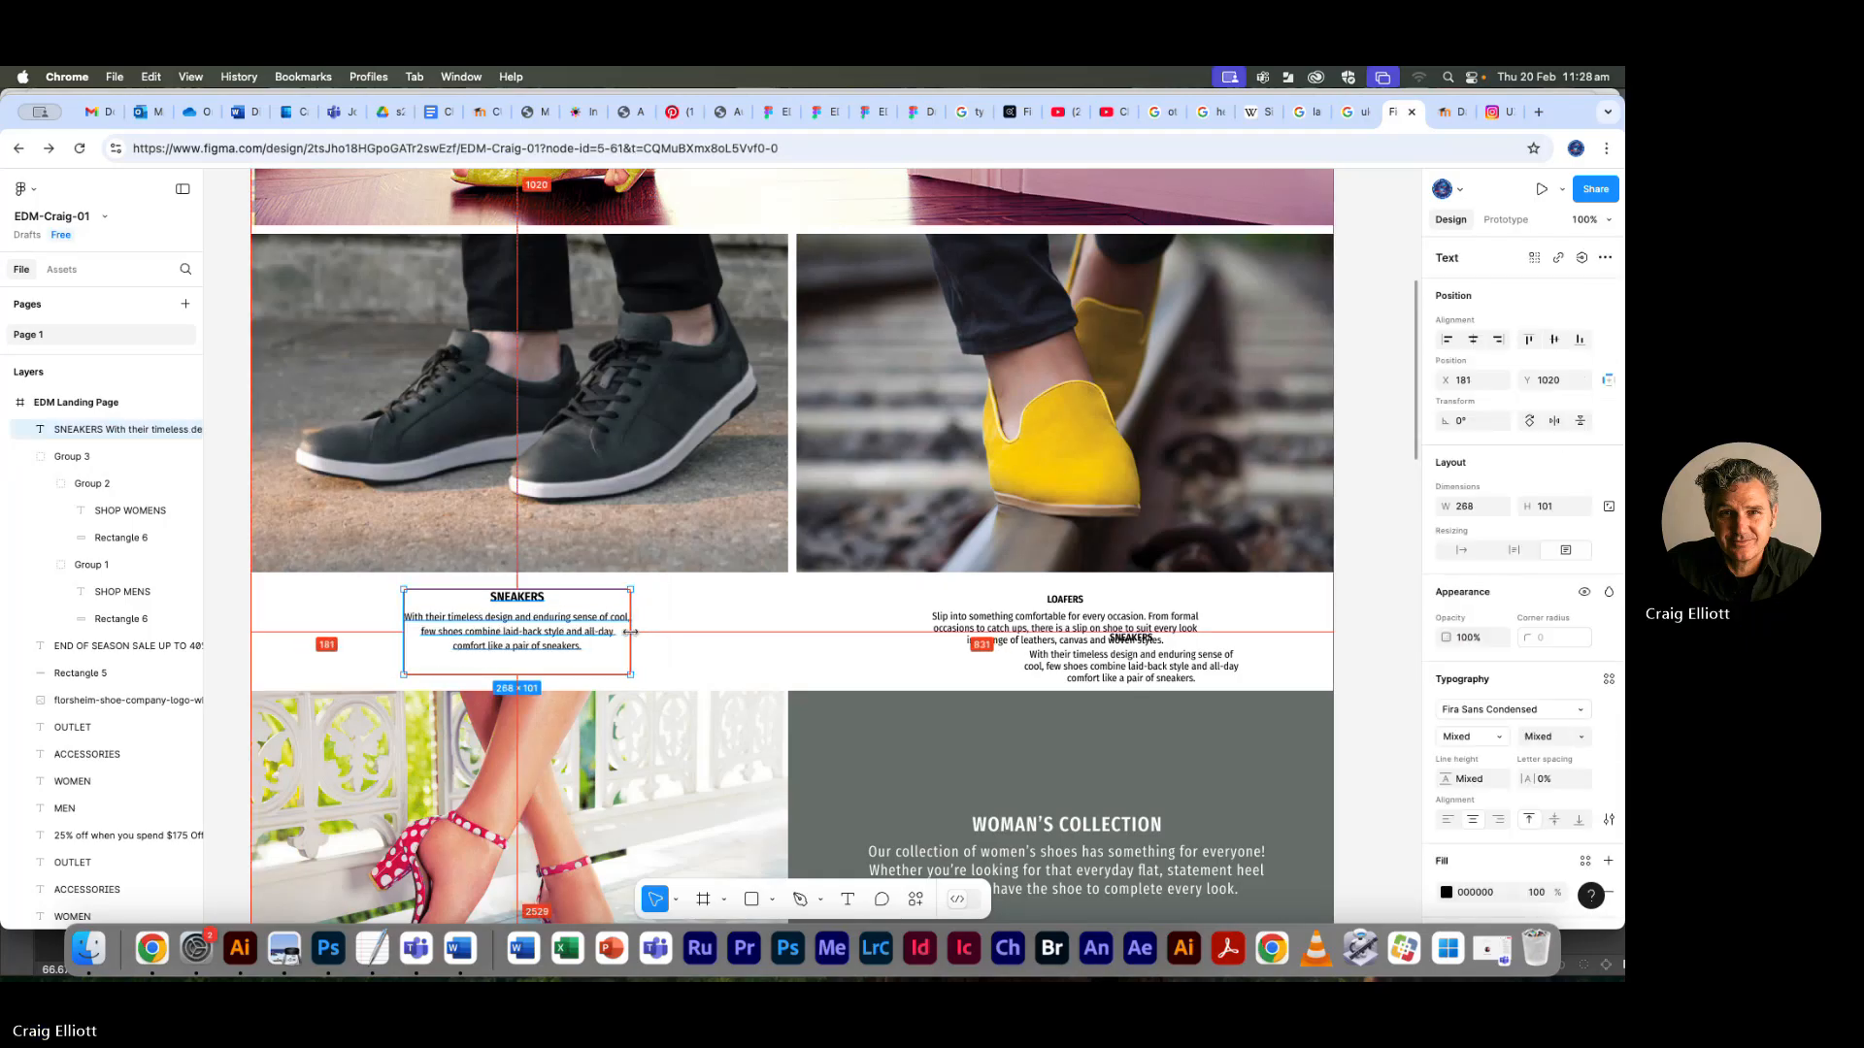
{"action": "left_click", "coordinate": [695, 637]}
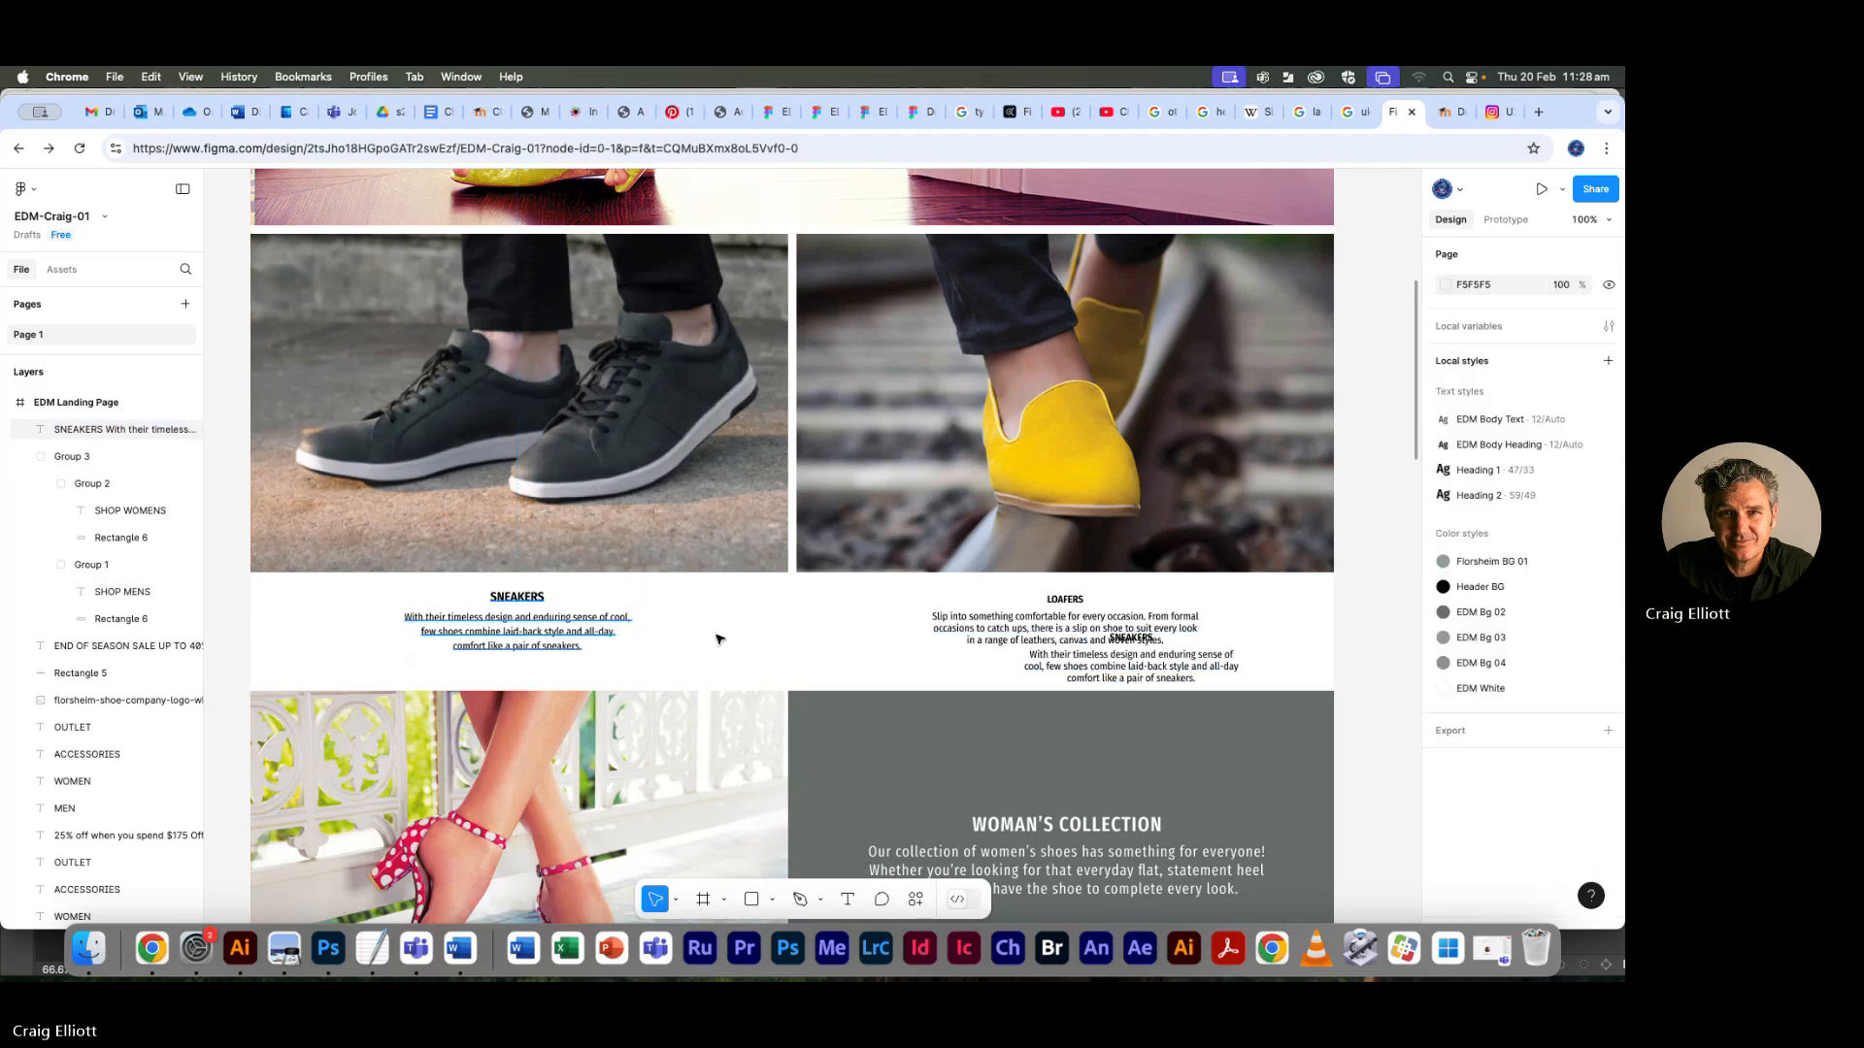
Delete the old LOAFERS and SNEAKERS text blocks beneath the yellow loafers image
{"action": "left_click", "coordinate": [1063, 604]}
{"action": "left_click", "coordinate": [1122, 641], "text": "shift"}
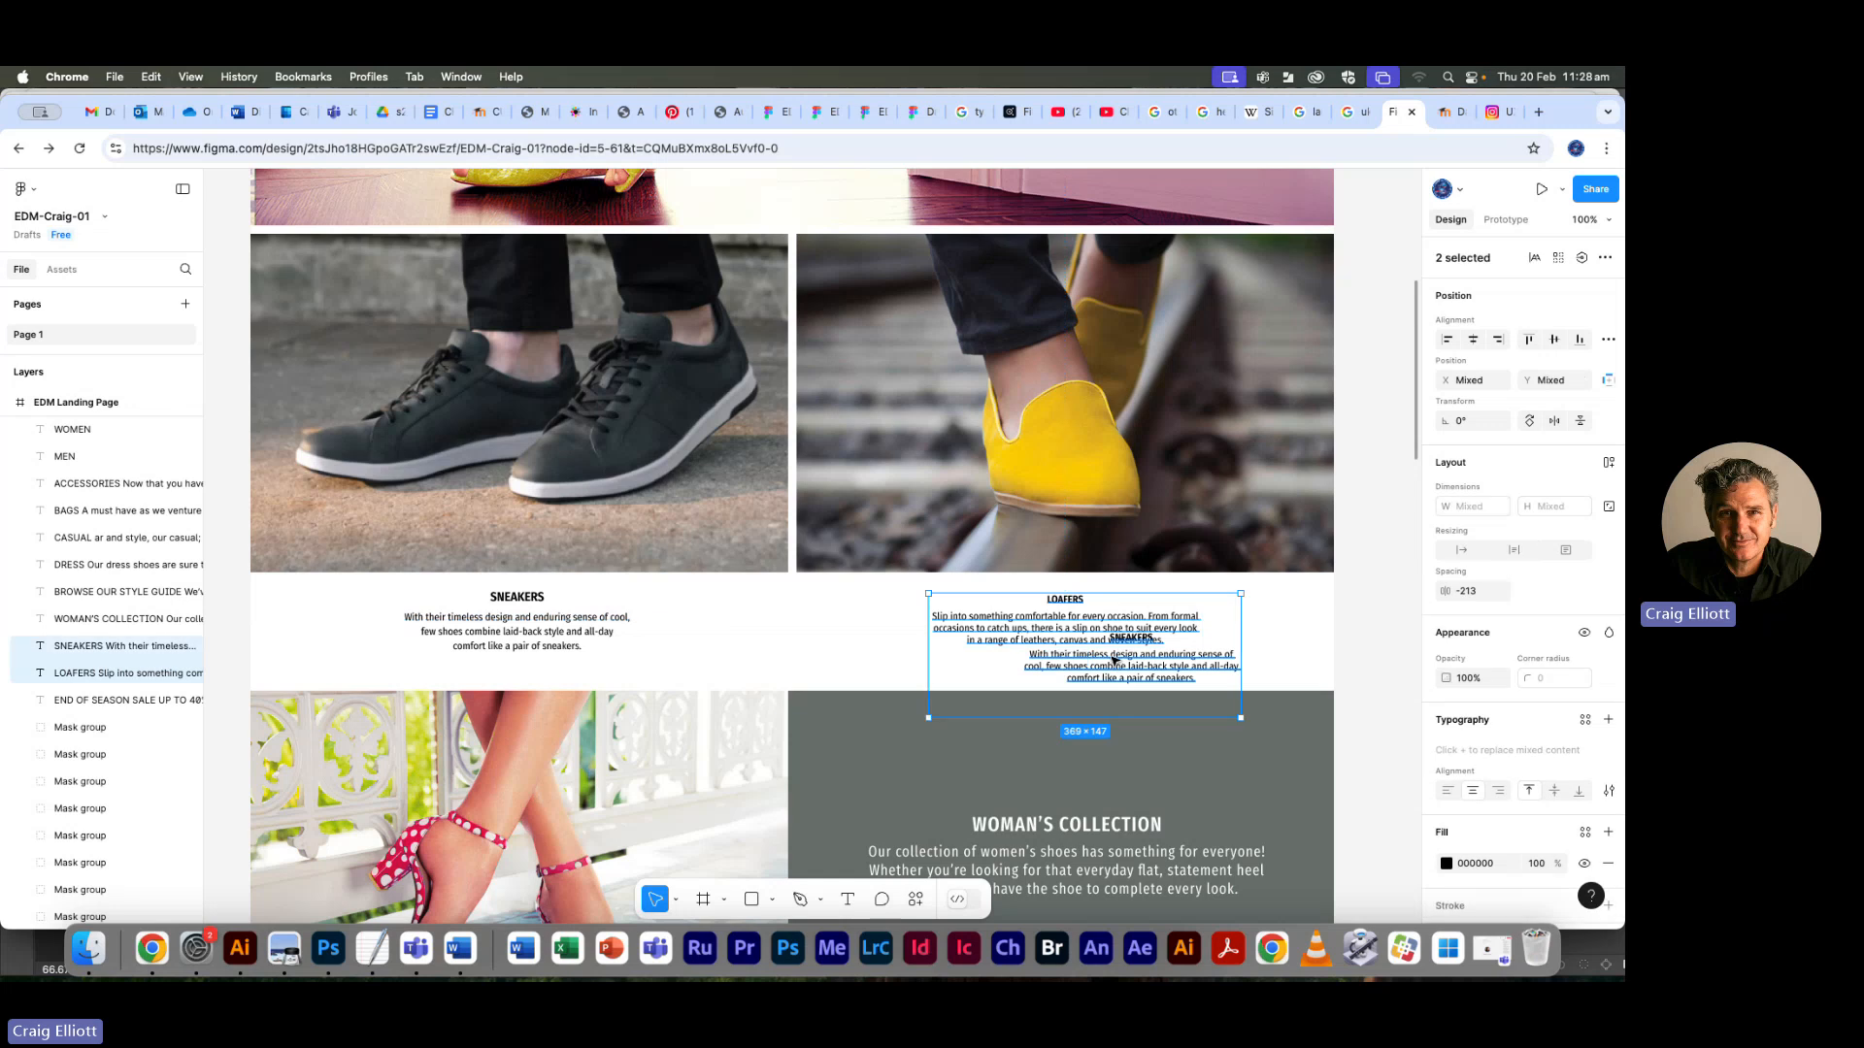
{"action": "key", "text": "Delete"}
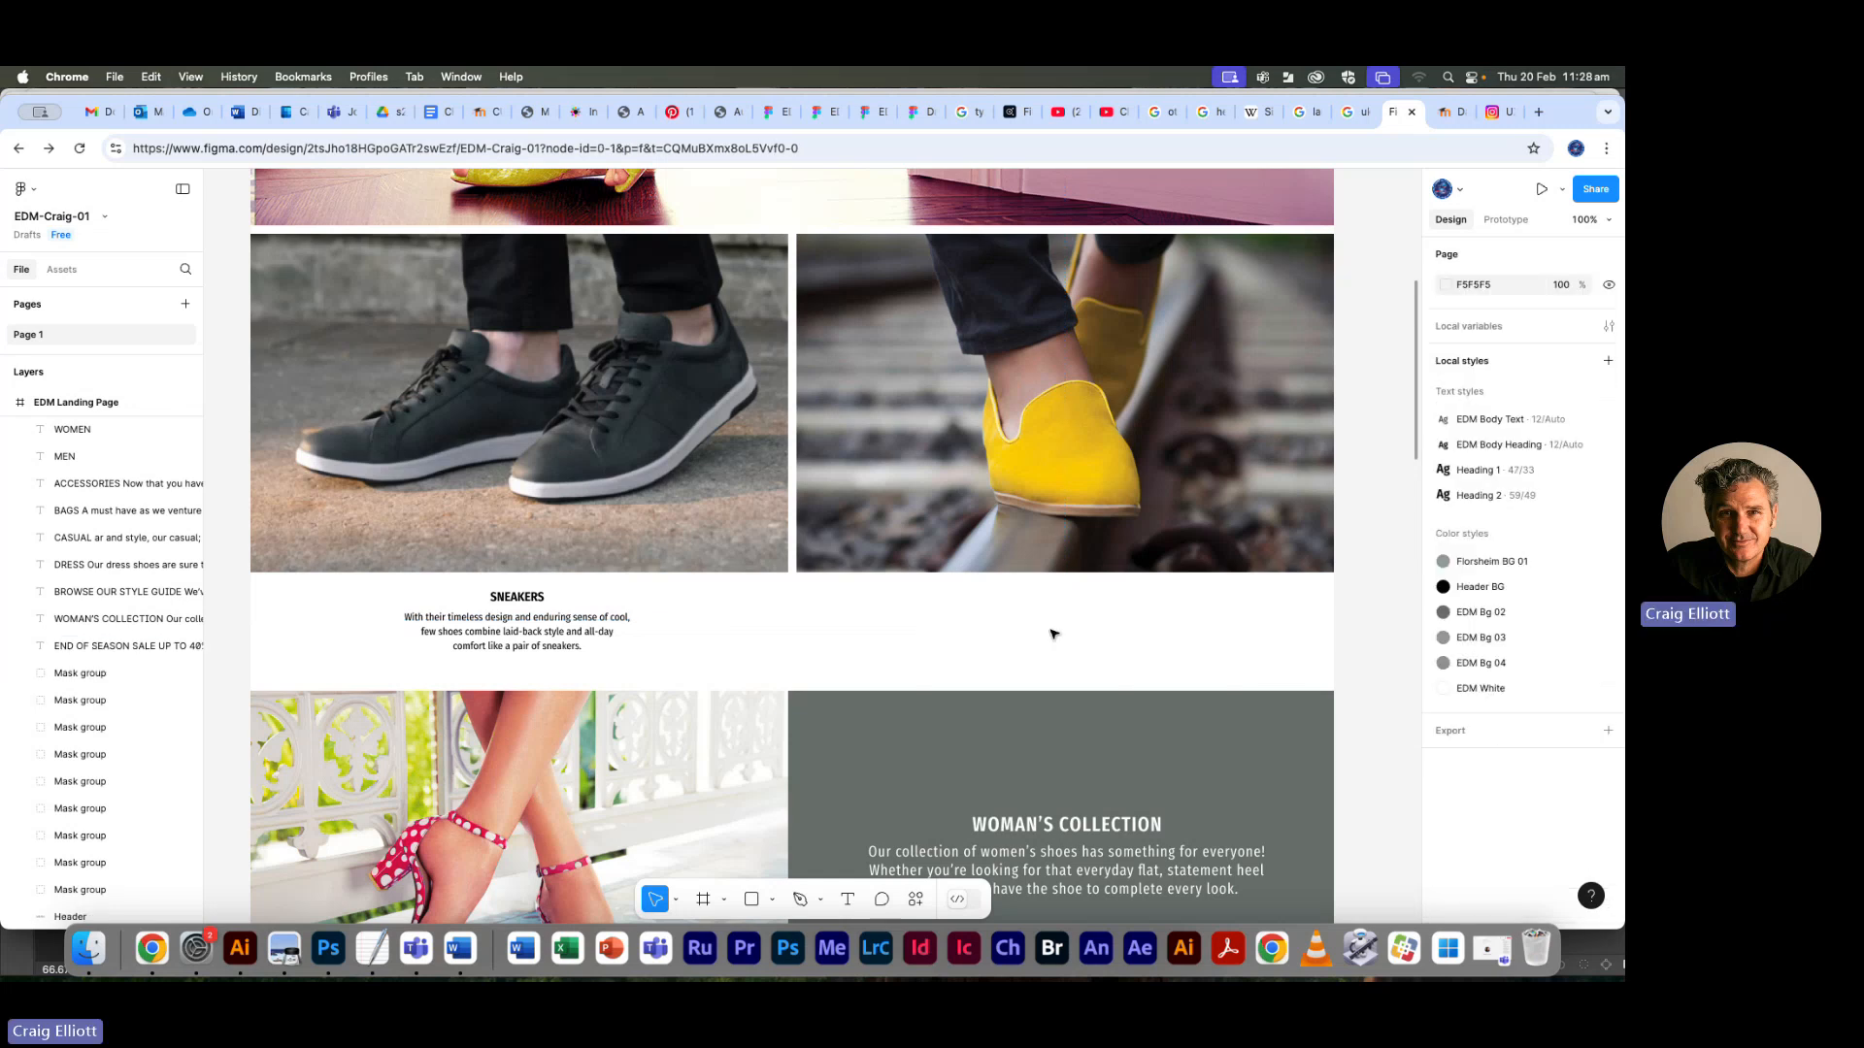
Centre the SNEAKERS text block horizontally on the dark sneakers image
{"action": "left_click", "coordinate": [511, 622]}
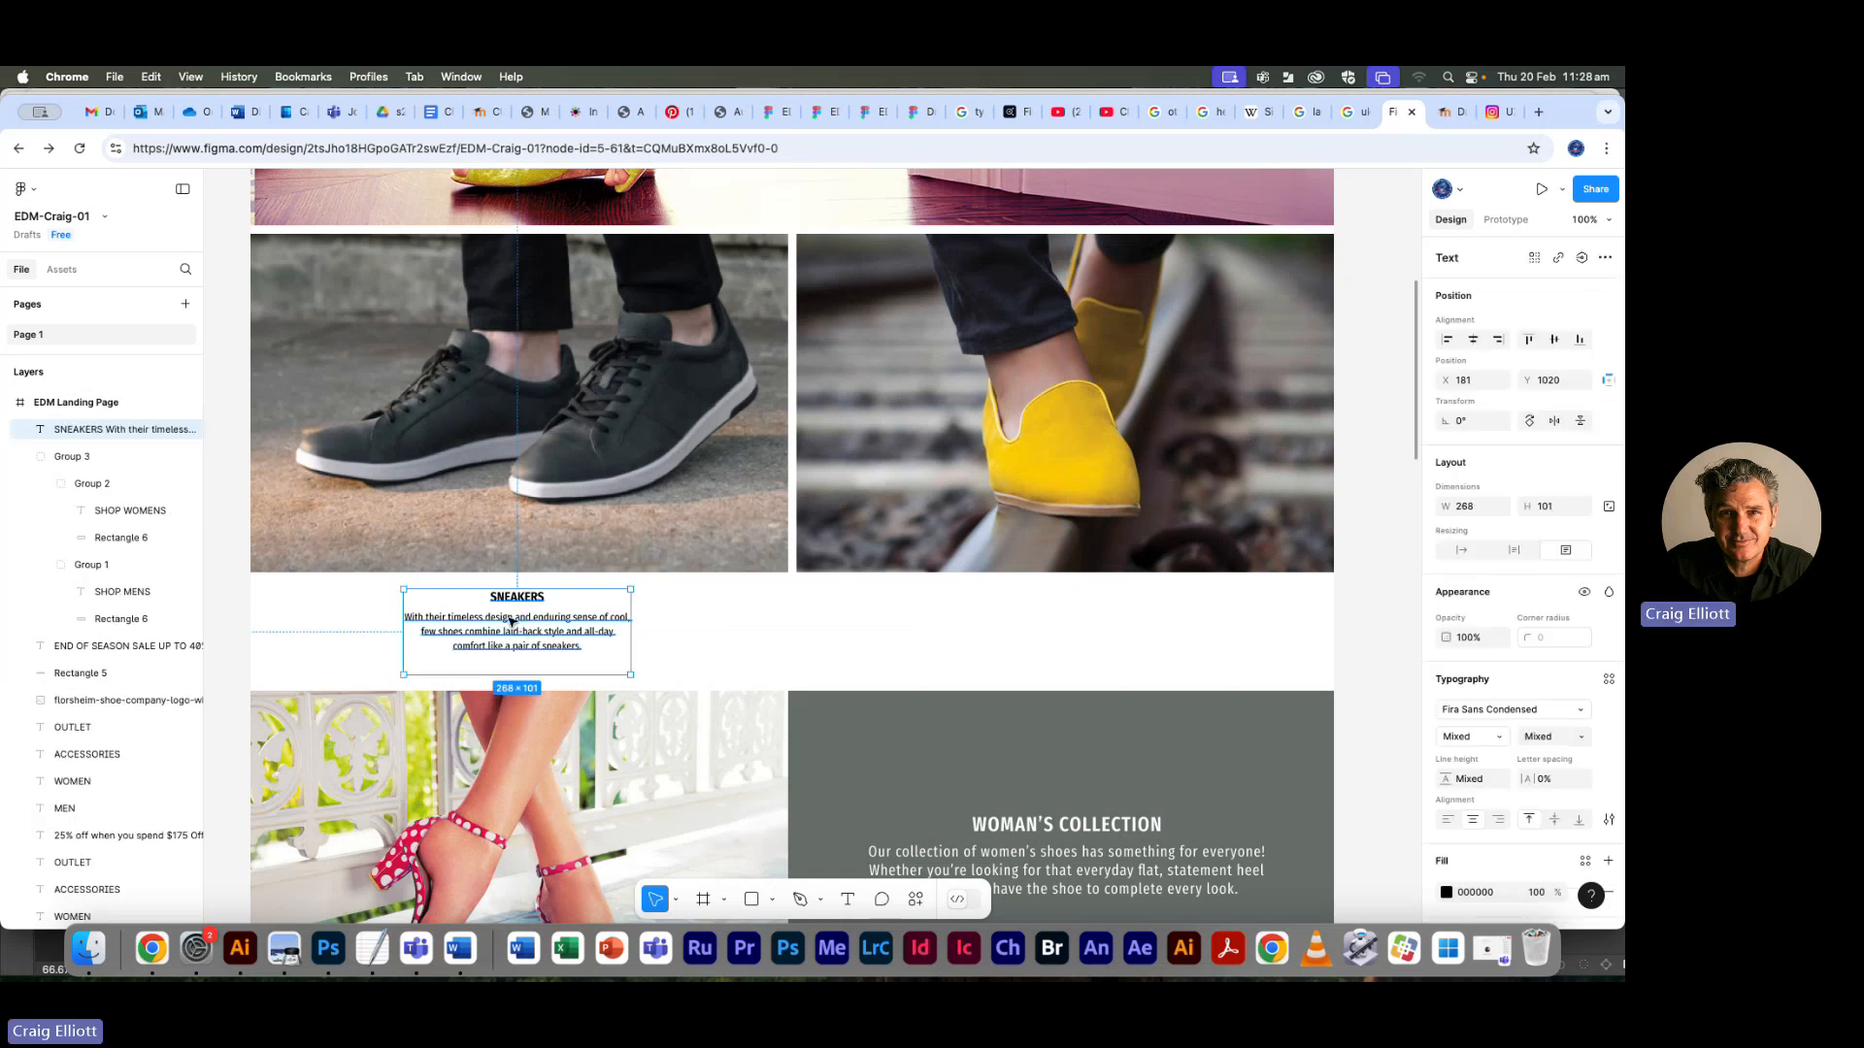
{"action": "left_click", "coordinate": [579, 475], "text": "shift"}
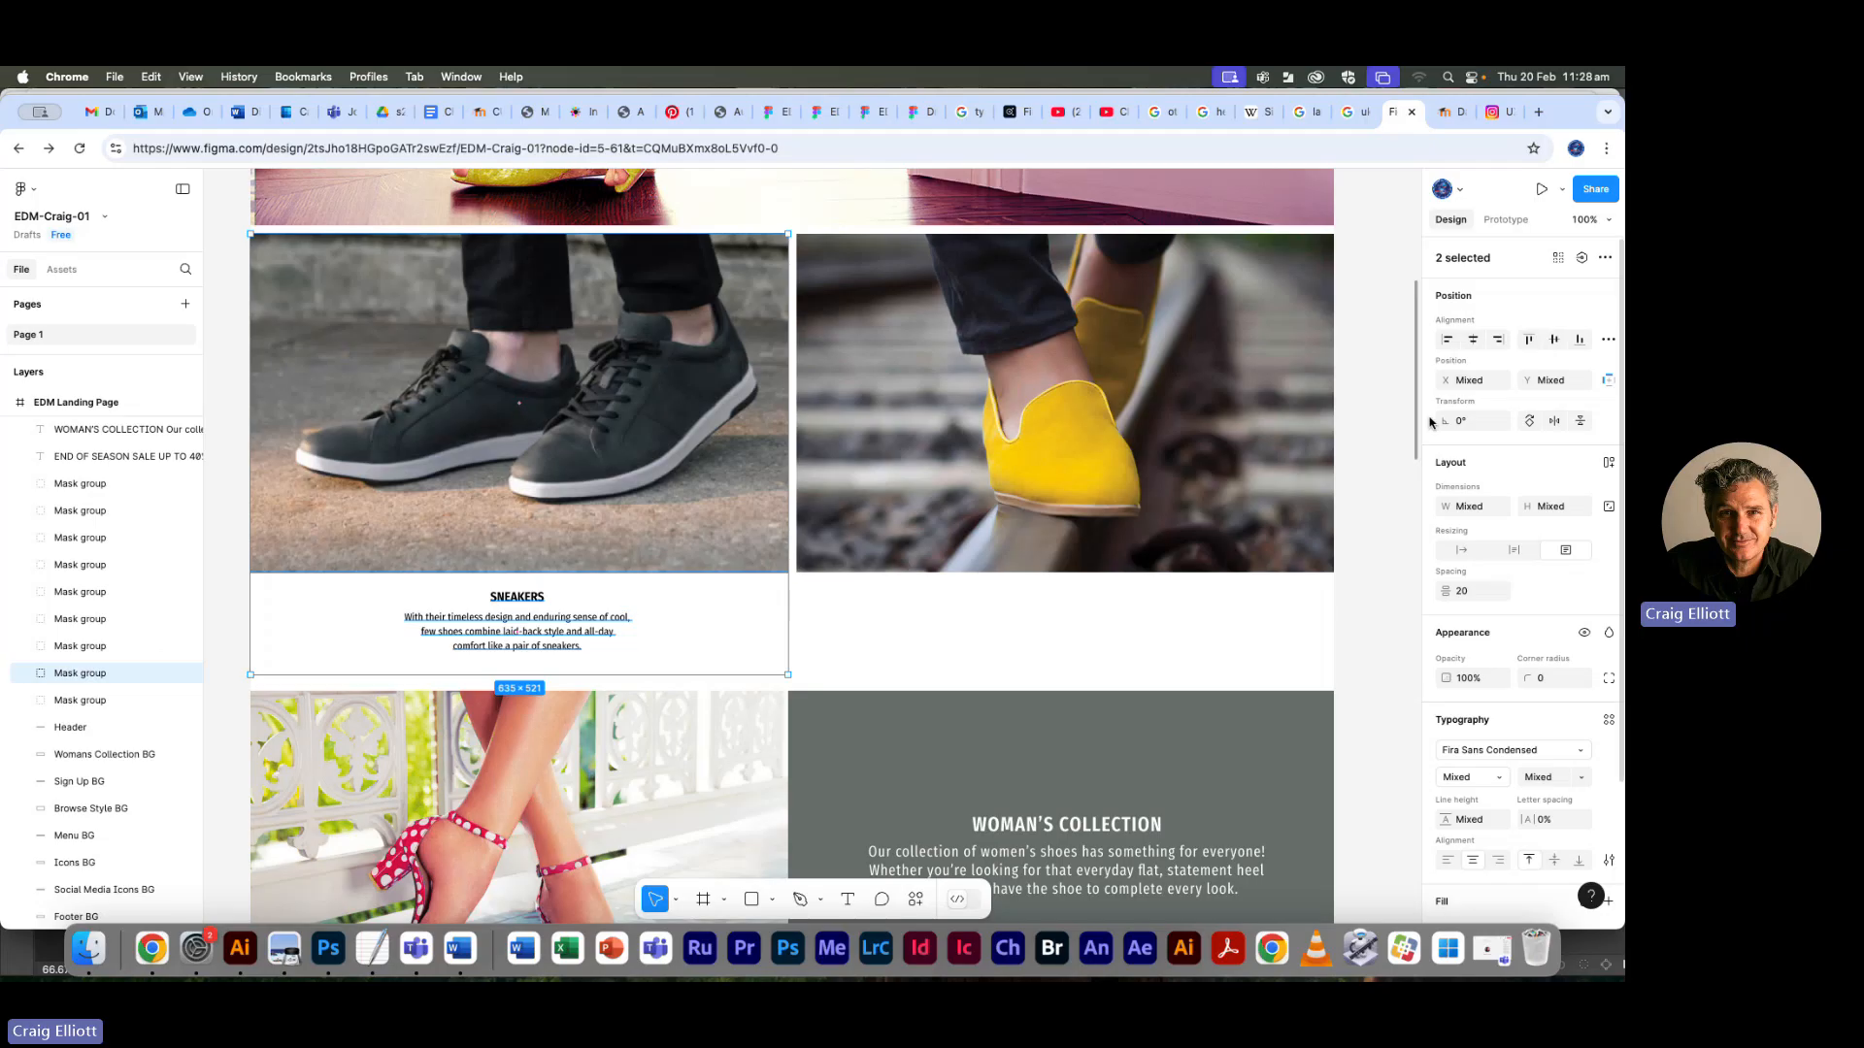
{"action": "left_click", "coordinate": [1472, 339]}
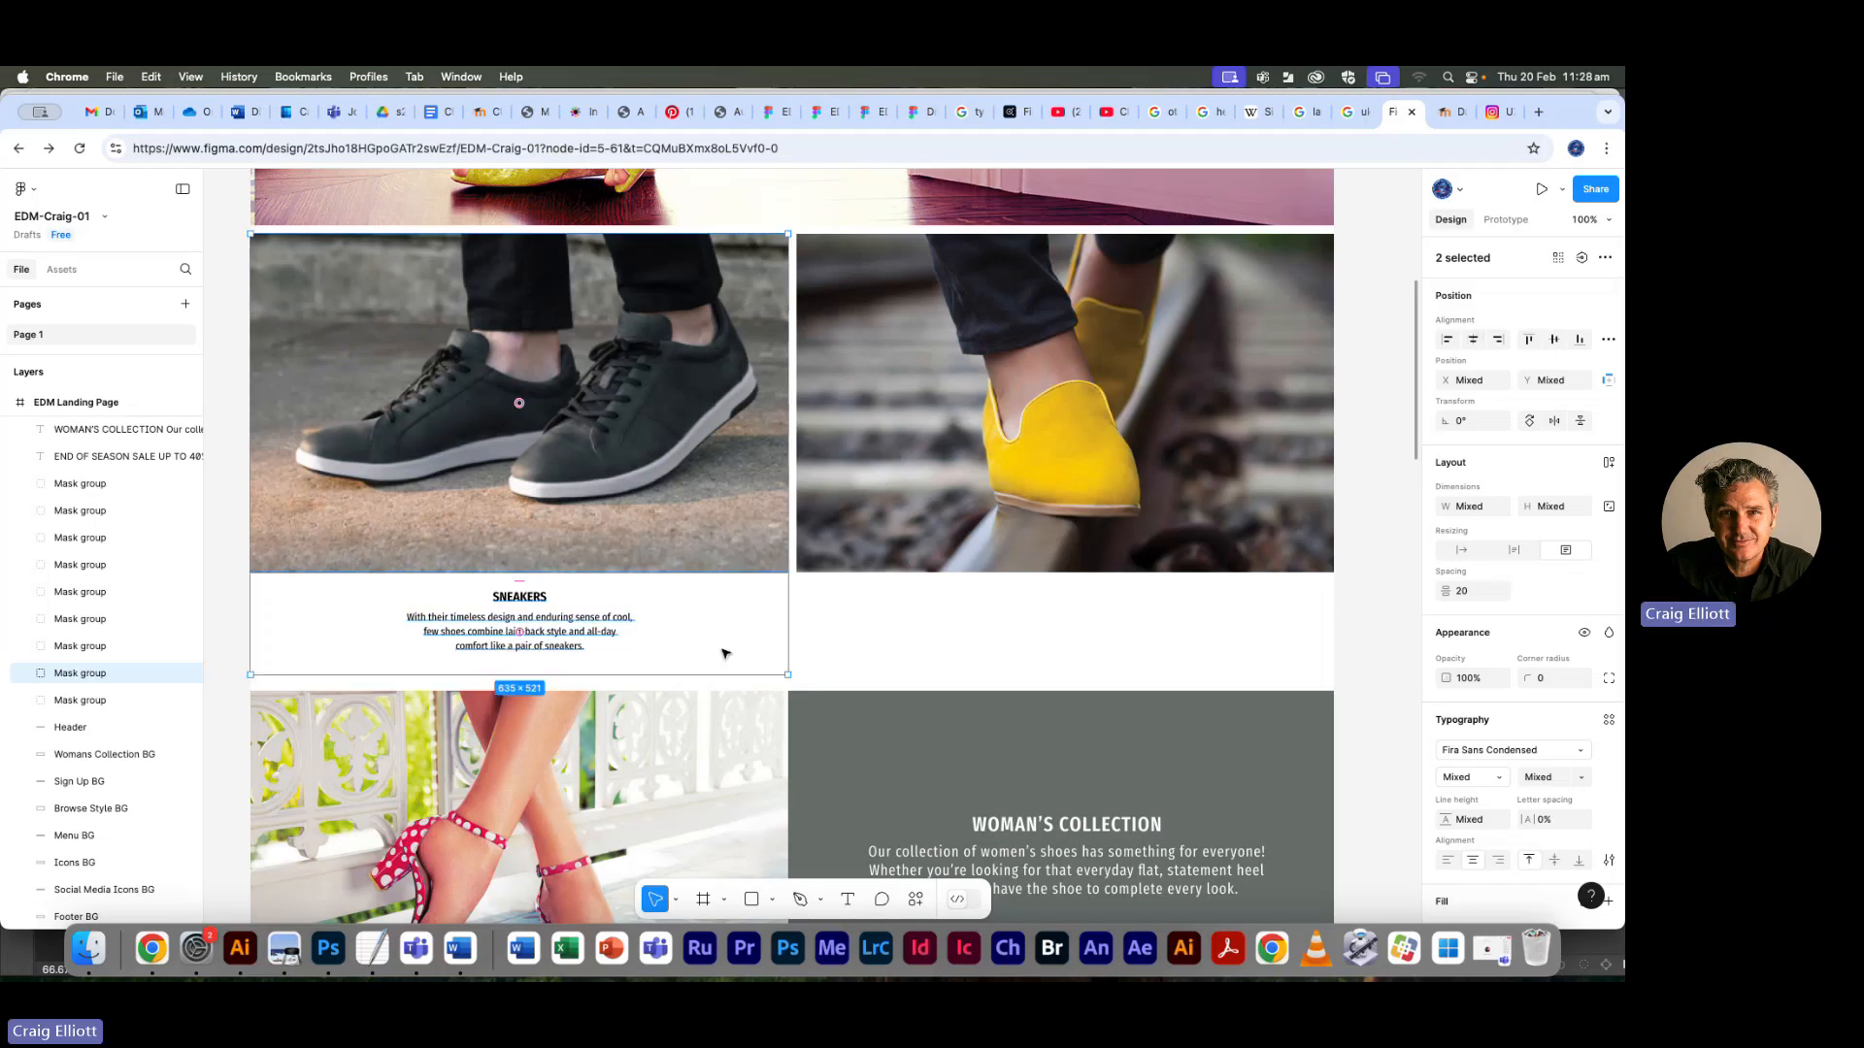
{"action": "left_click", "coordinate": [1061, 650]}
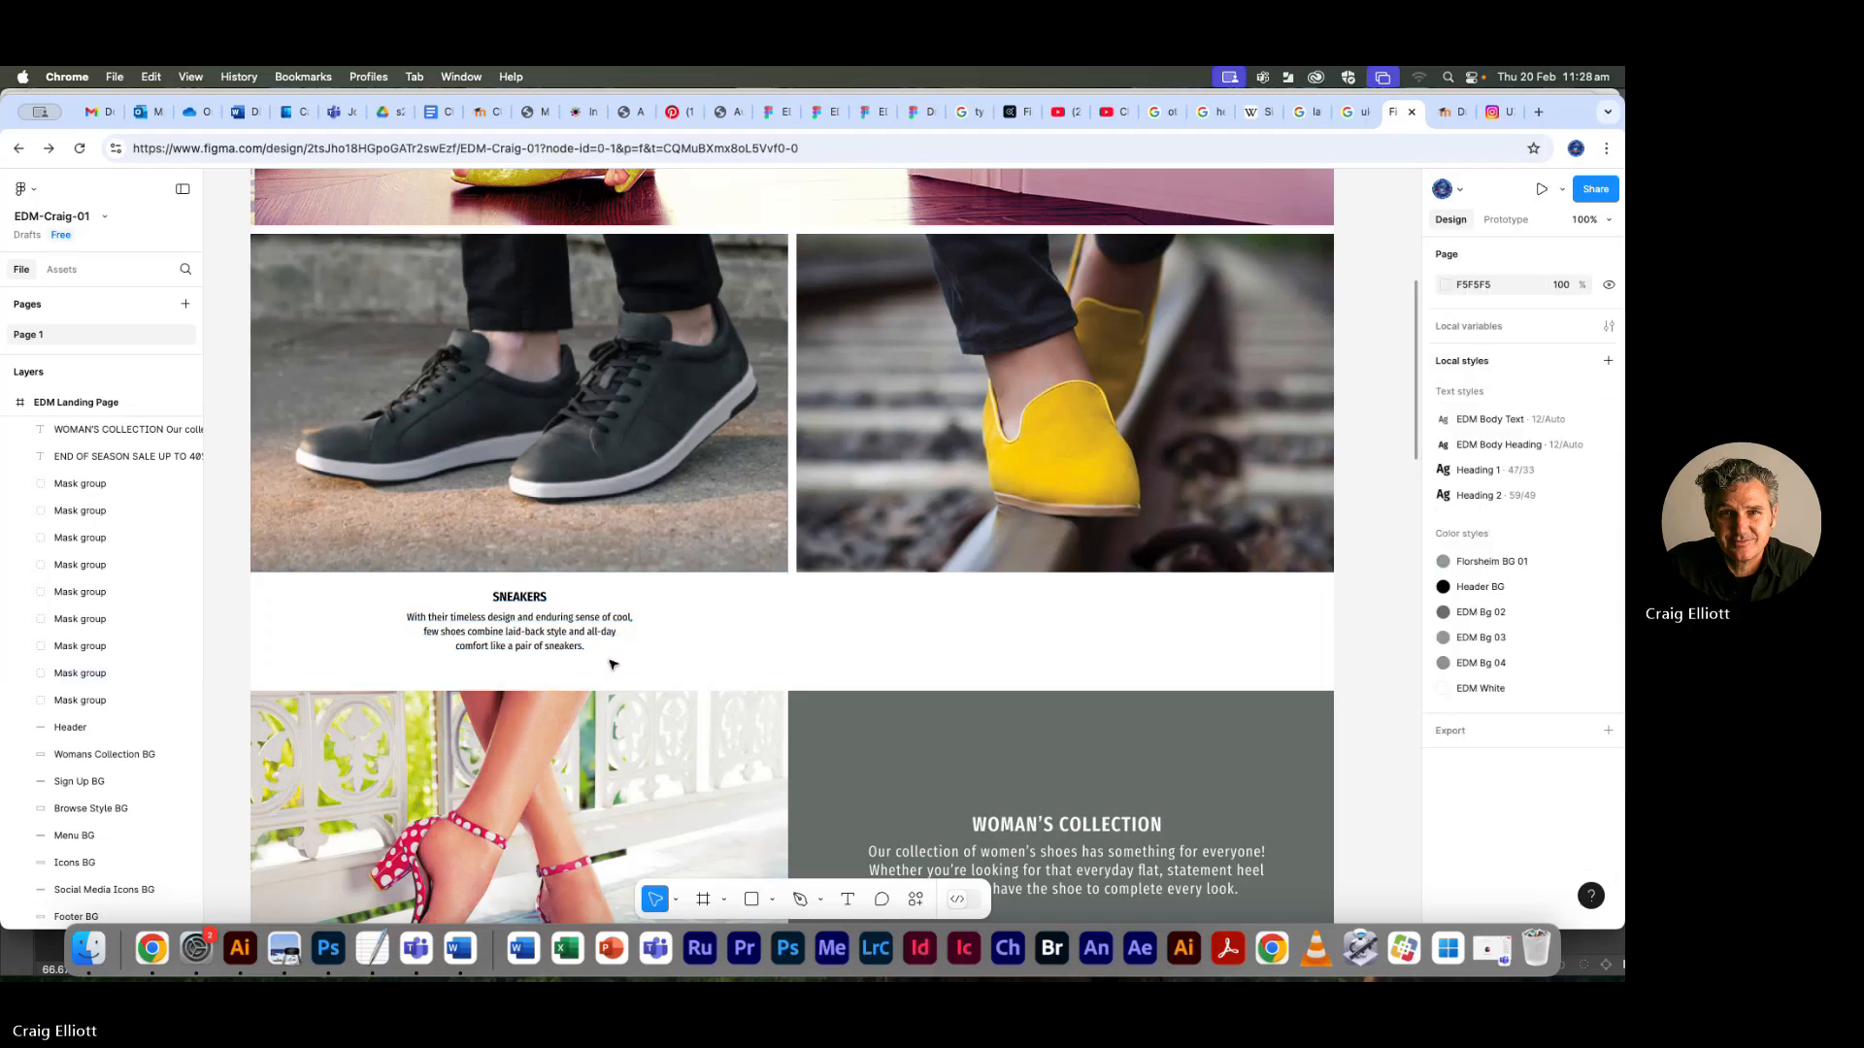
Check the lower text sections in the reference PDF, and place a copy of the SNEAKERS text block beneath the loafers image at X 829, Y 1020
{"action": "left_click", "coordinate": [546, 636]}
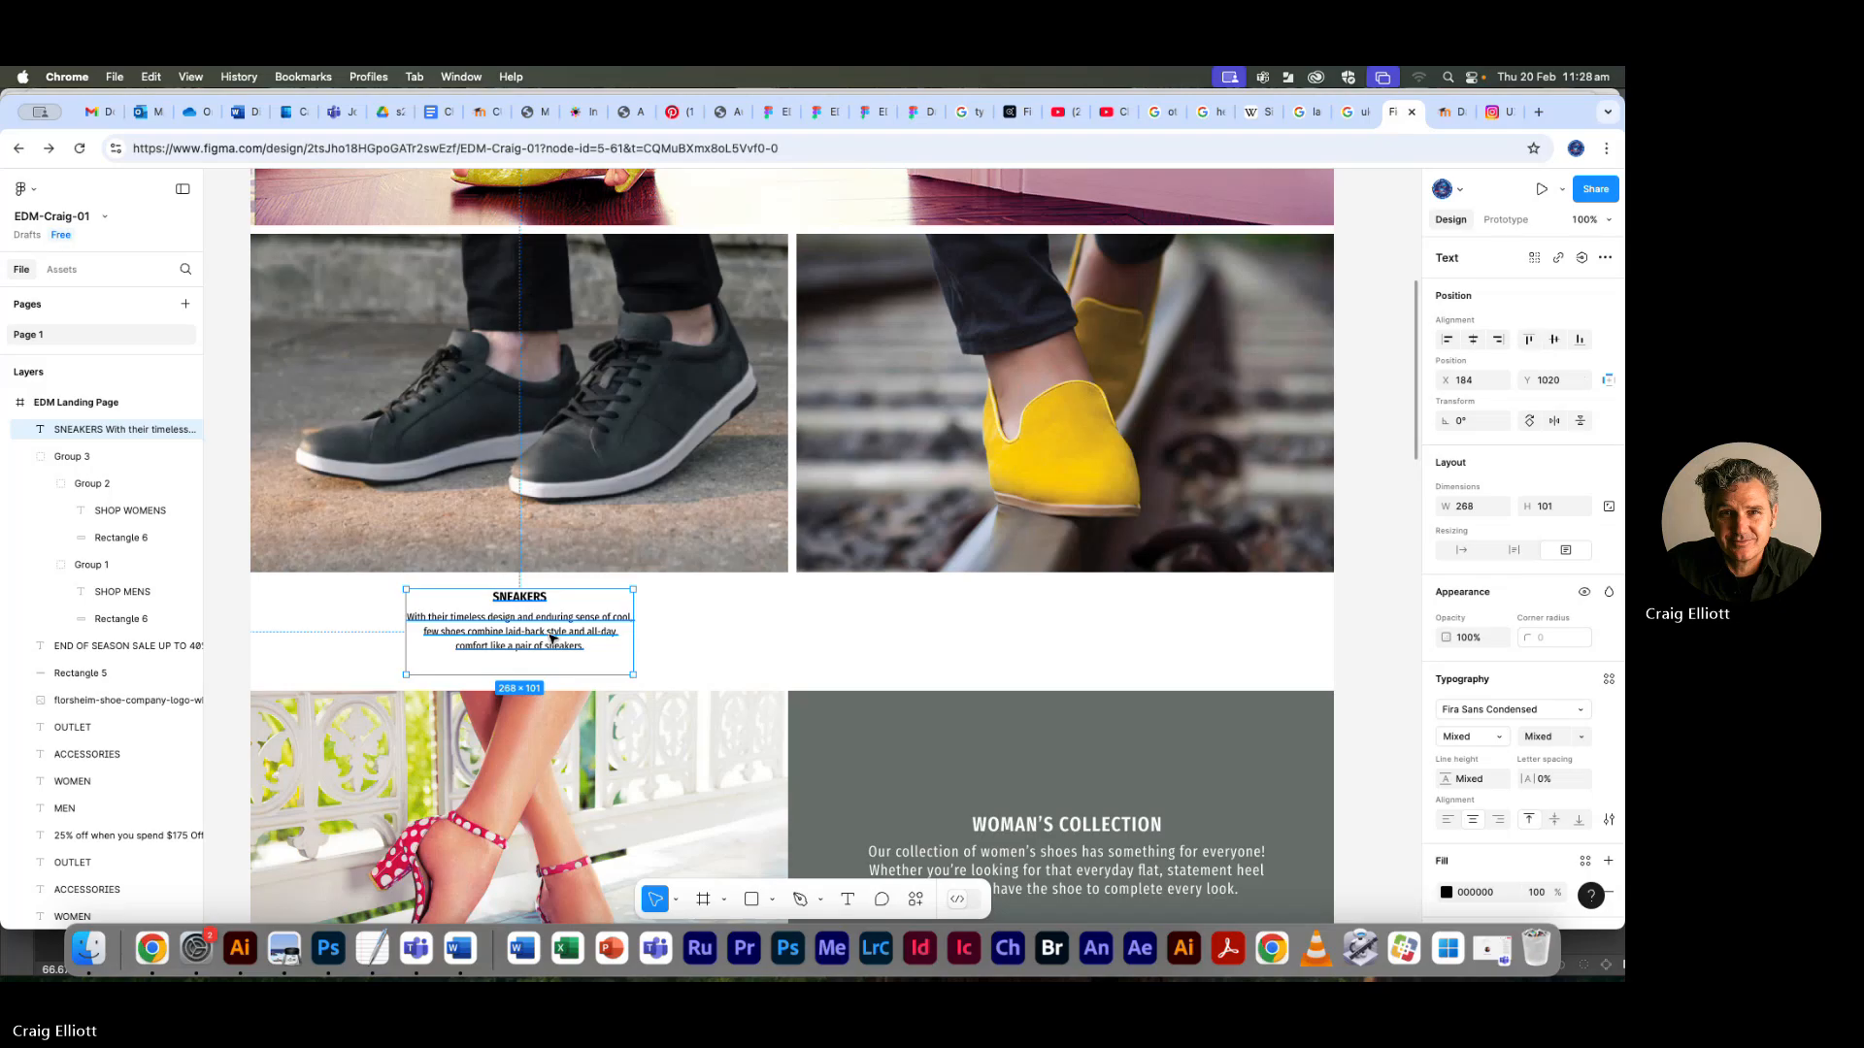
{"action": "key", "text": "super+Tab"}
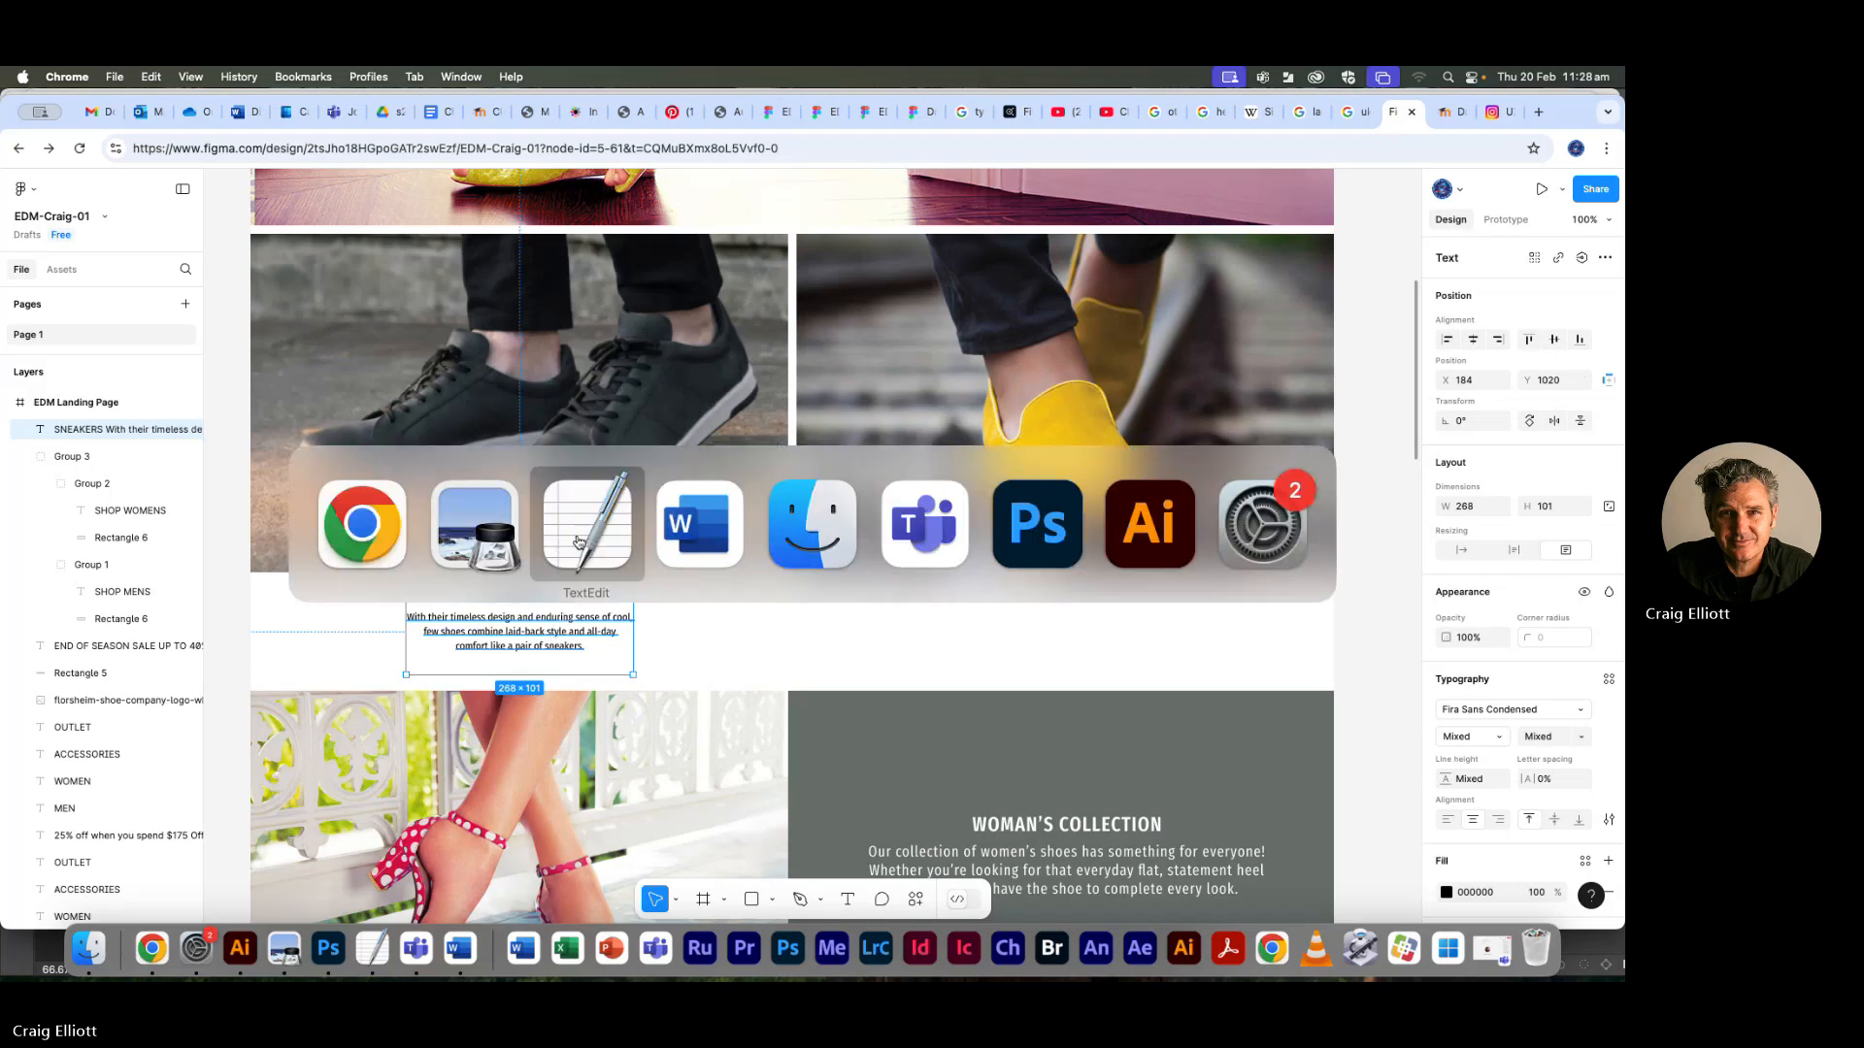
{"action": "scroll", "coordinate": [782, 402], "scroll_direction": "down", "scroll_amount": 5}
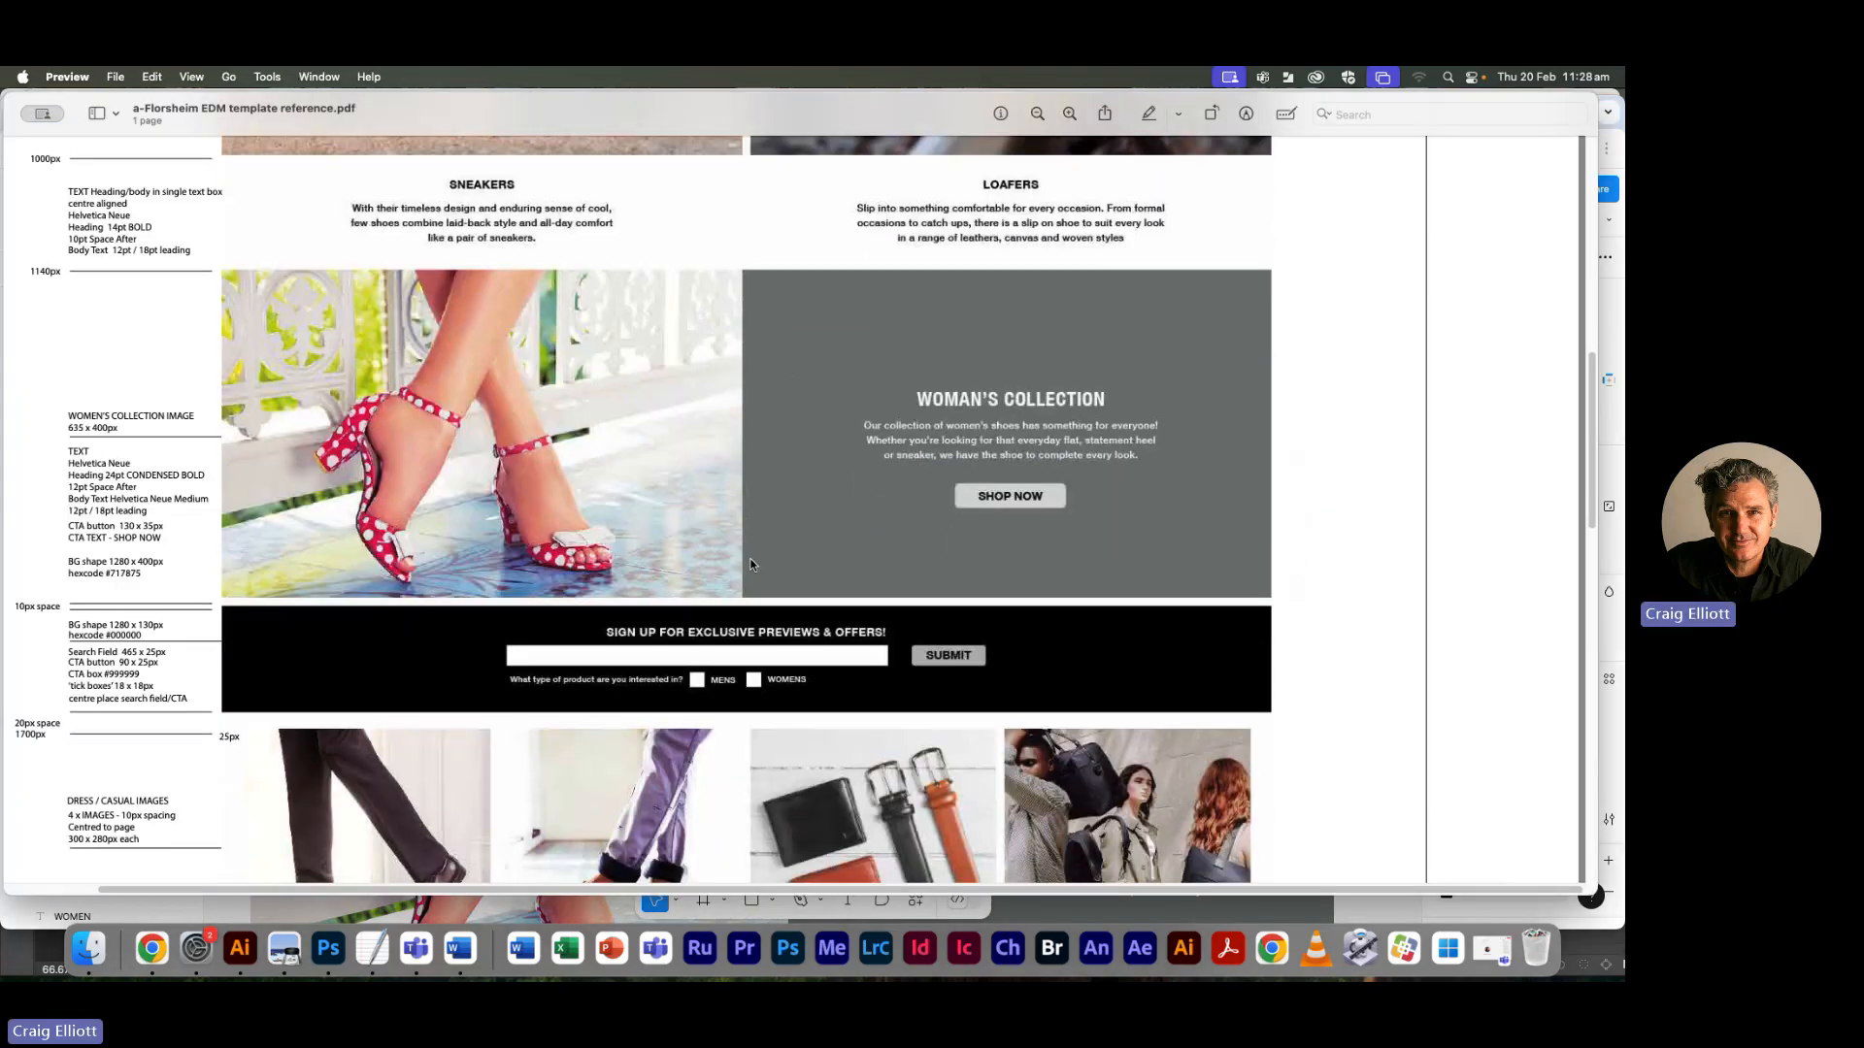
{"action": "scroll", "coordinate": [750, 565], "scroll_direction": "down", "scroll_amount": 1}
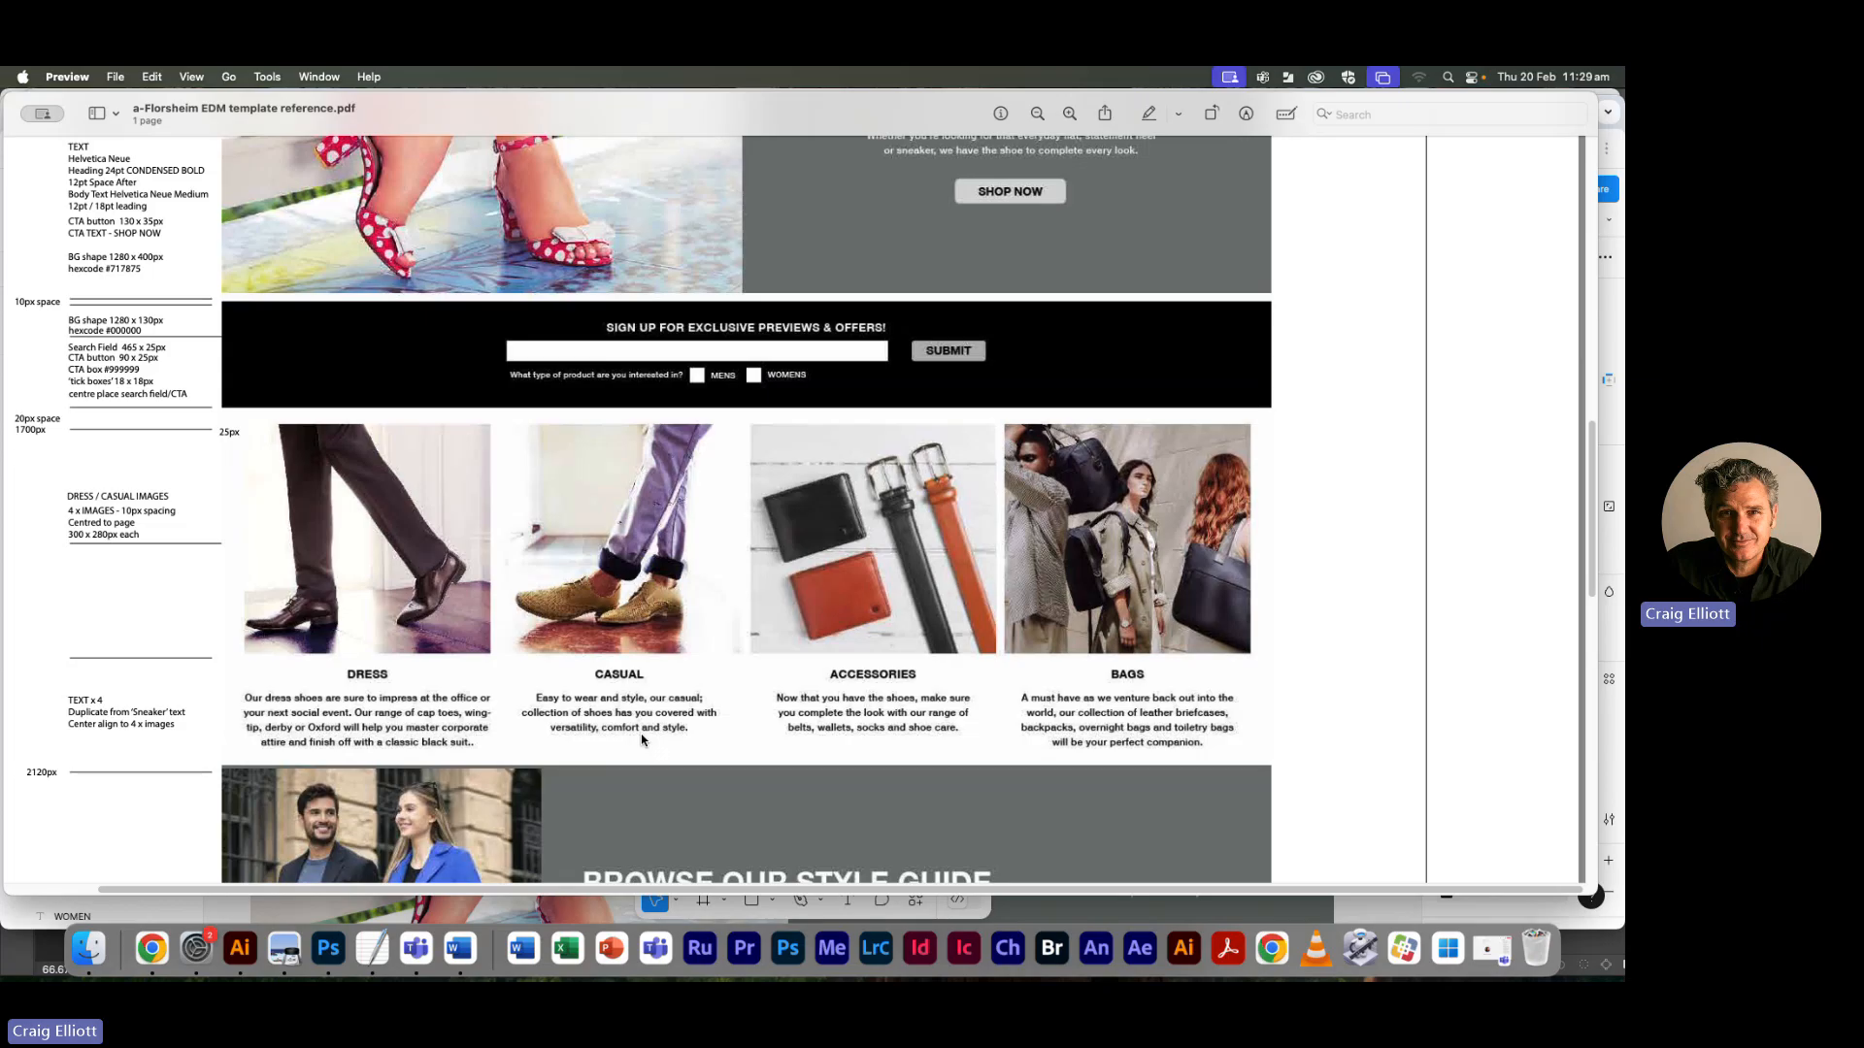
{"action": "key", "text": "super+Tab"}
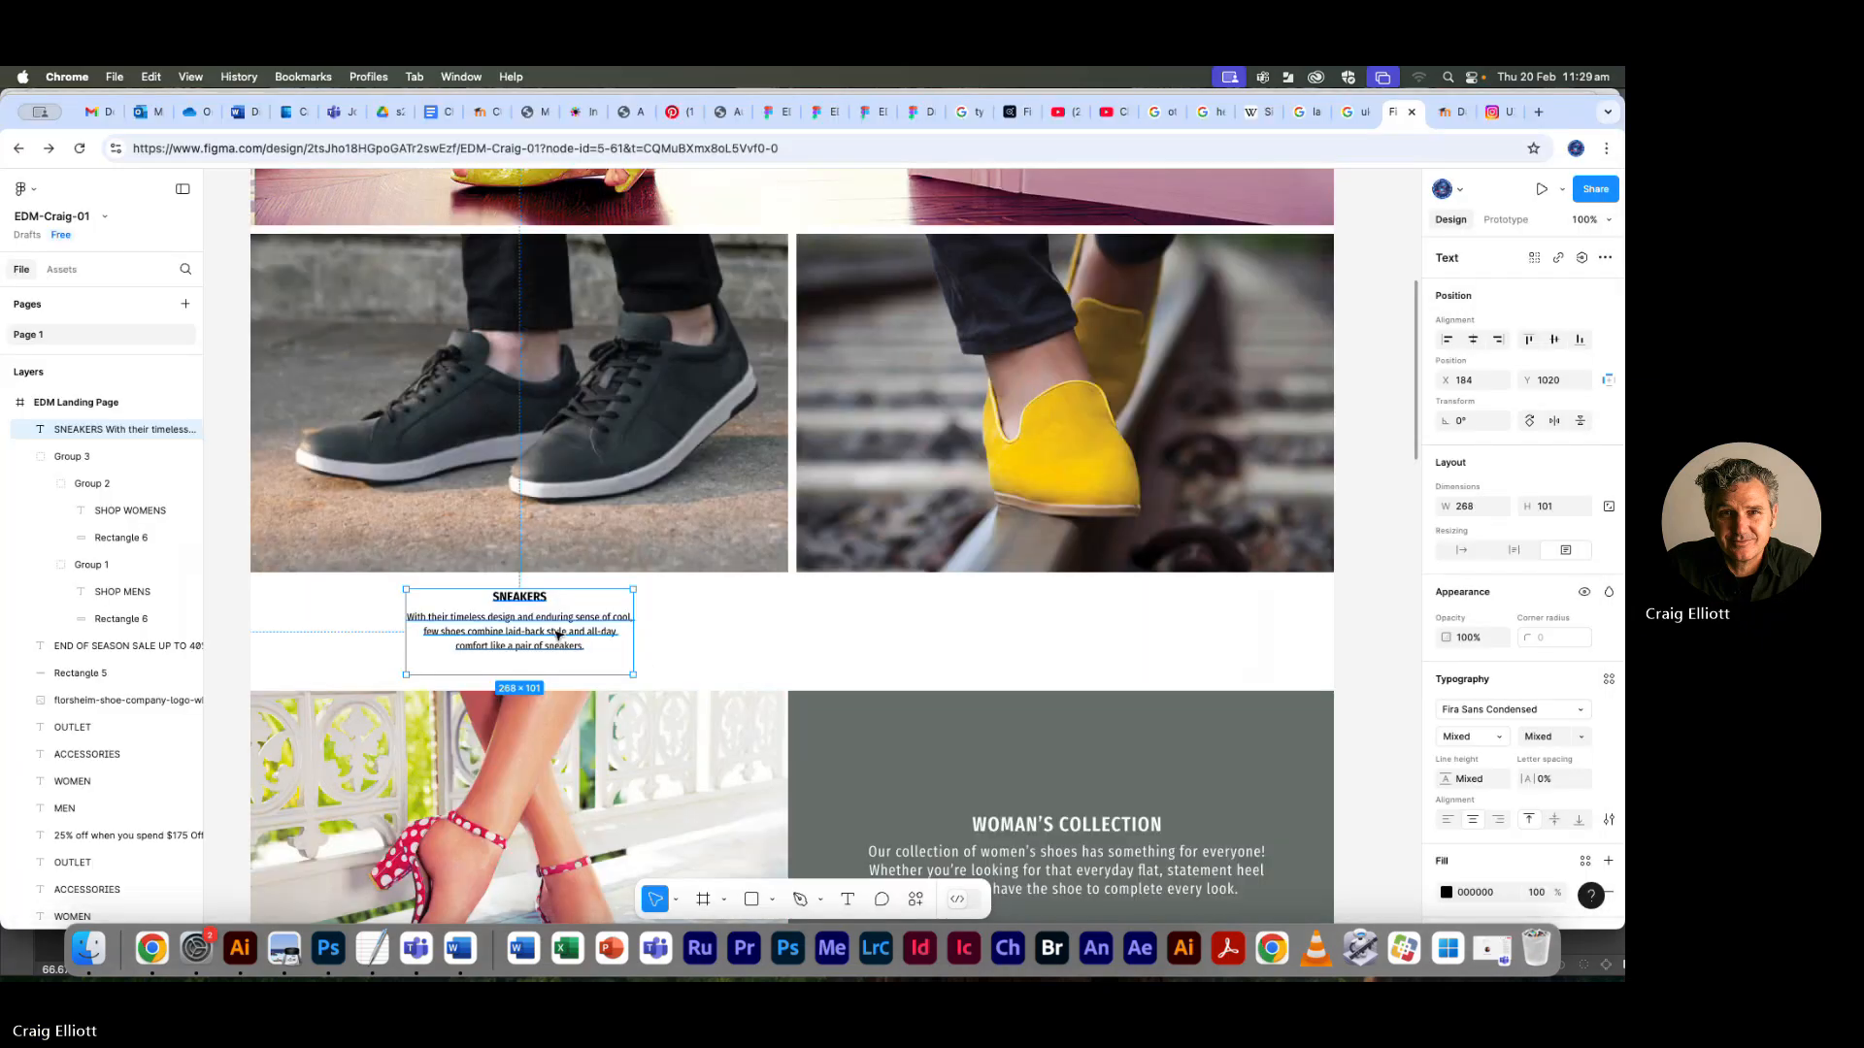
{"action": "left_click_drag", "start_coordinate": [541, 624], "coordinate": [1088, 658]}
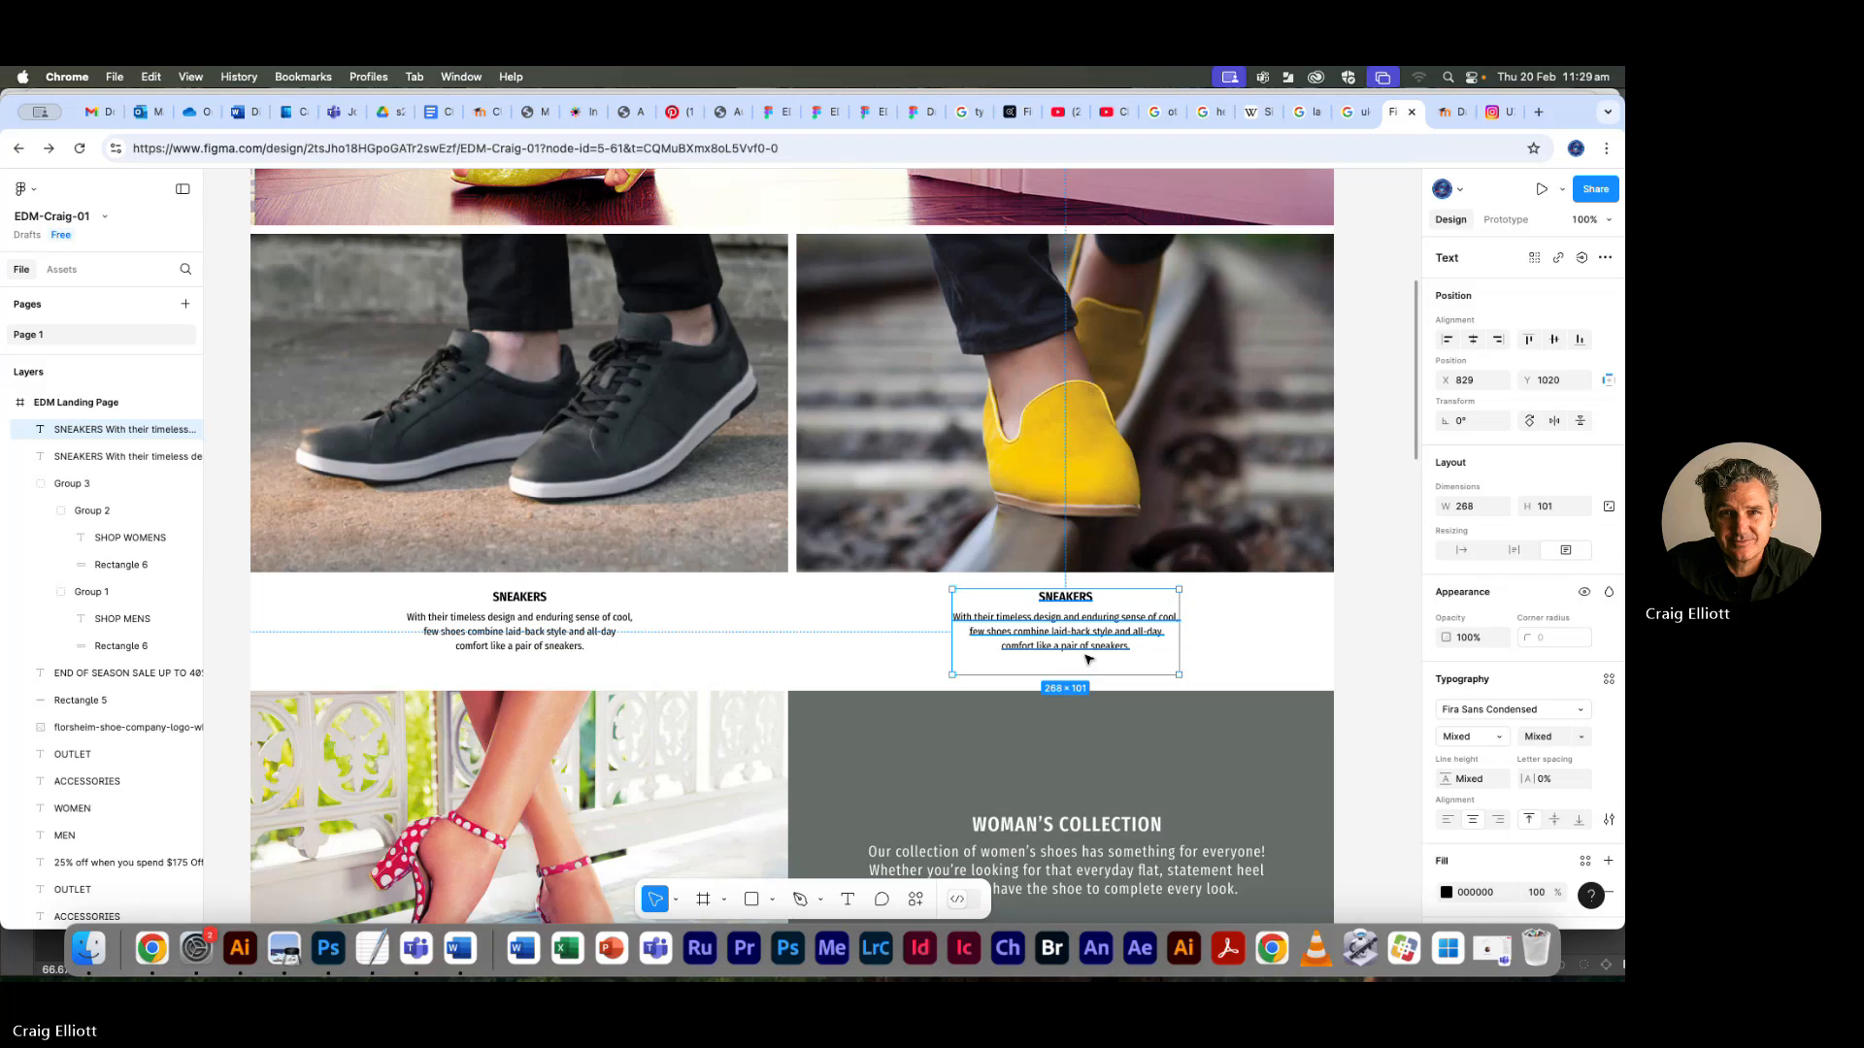
Switch to TextEdit and copy the LOAFERS heading from Florsheim EDM text.txt
{"action": "key", "text": "super+Tab"}
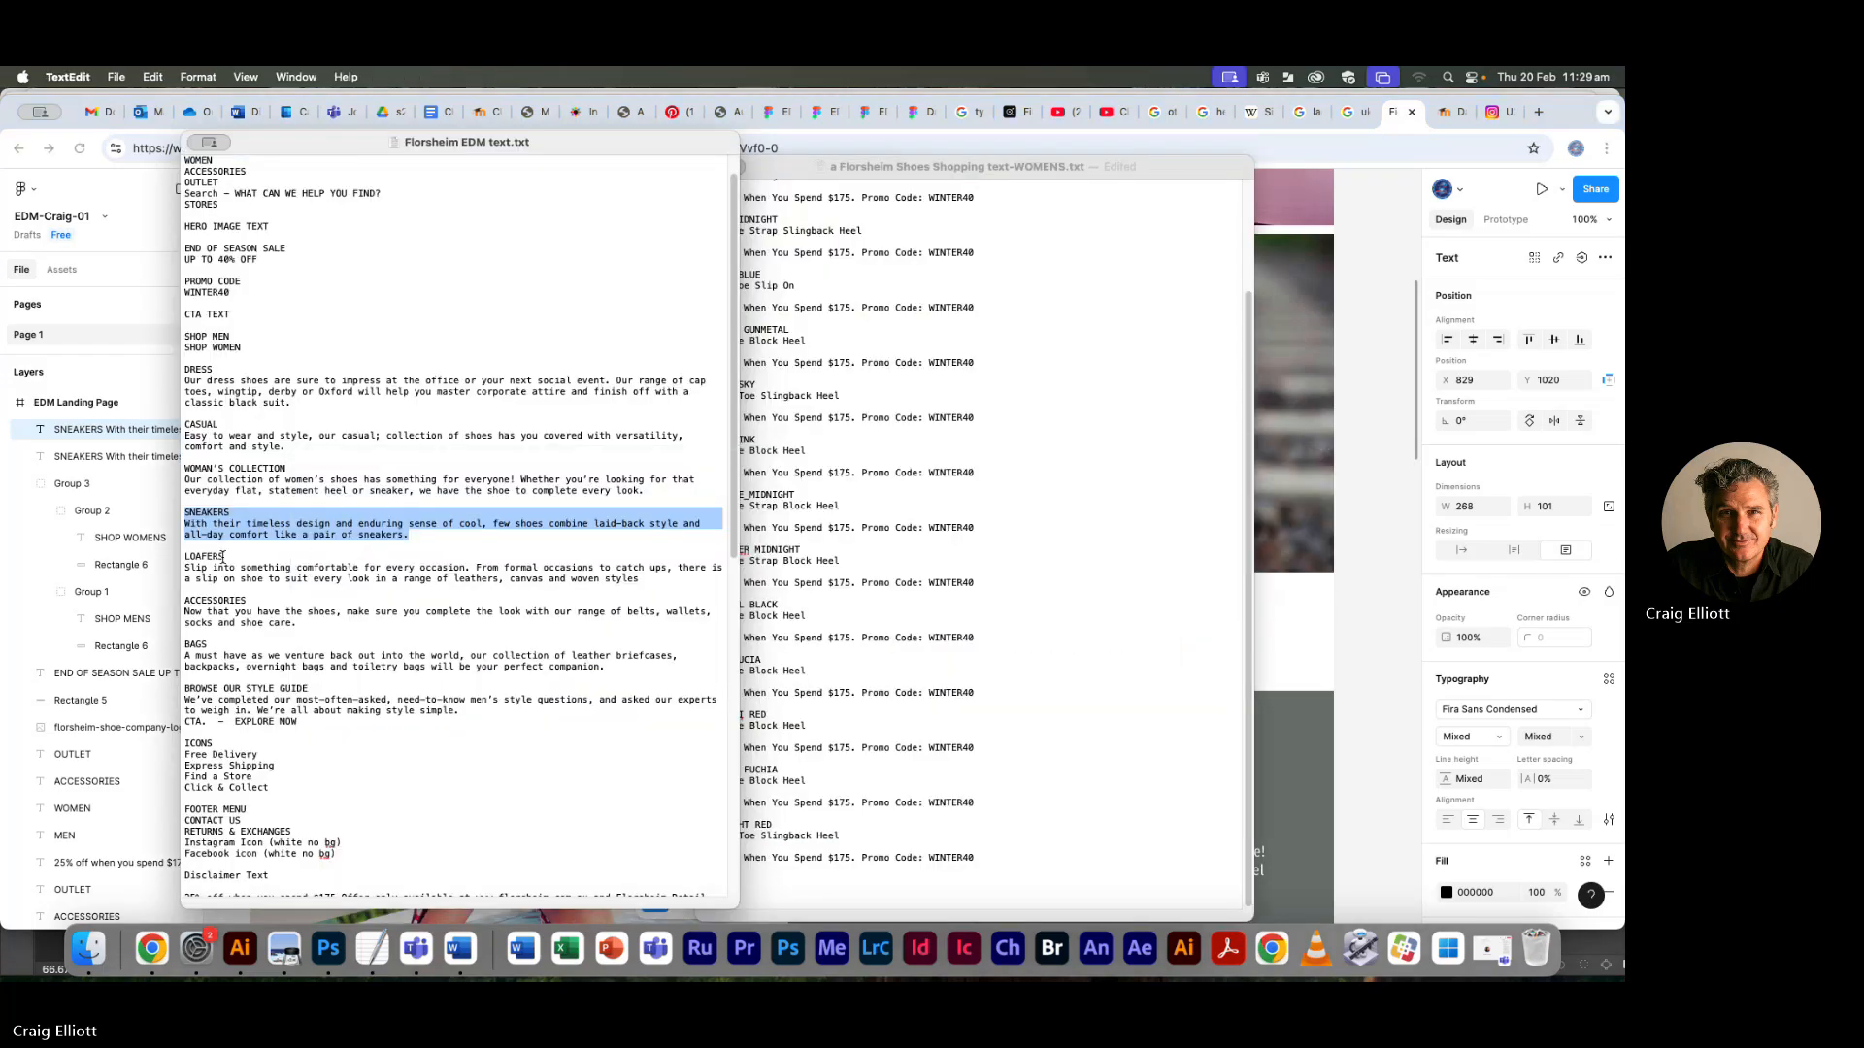
{"action": "left_click_drag", "start_coordinate": [223, 556], "coordinate": [170, 553]}
{"action": "key", "text": "super+c"}
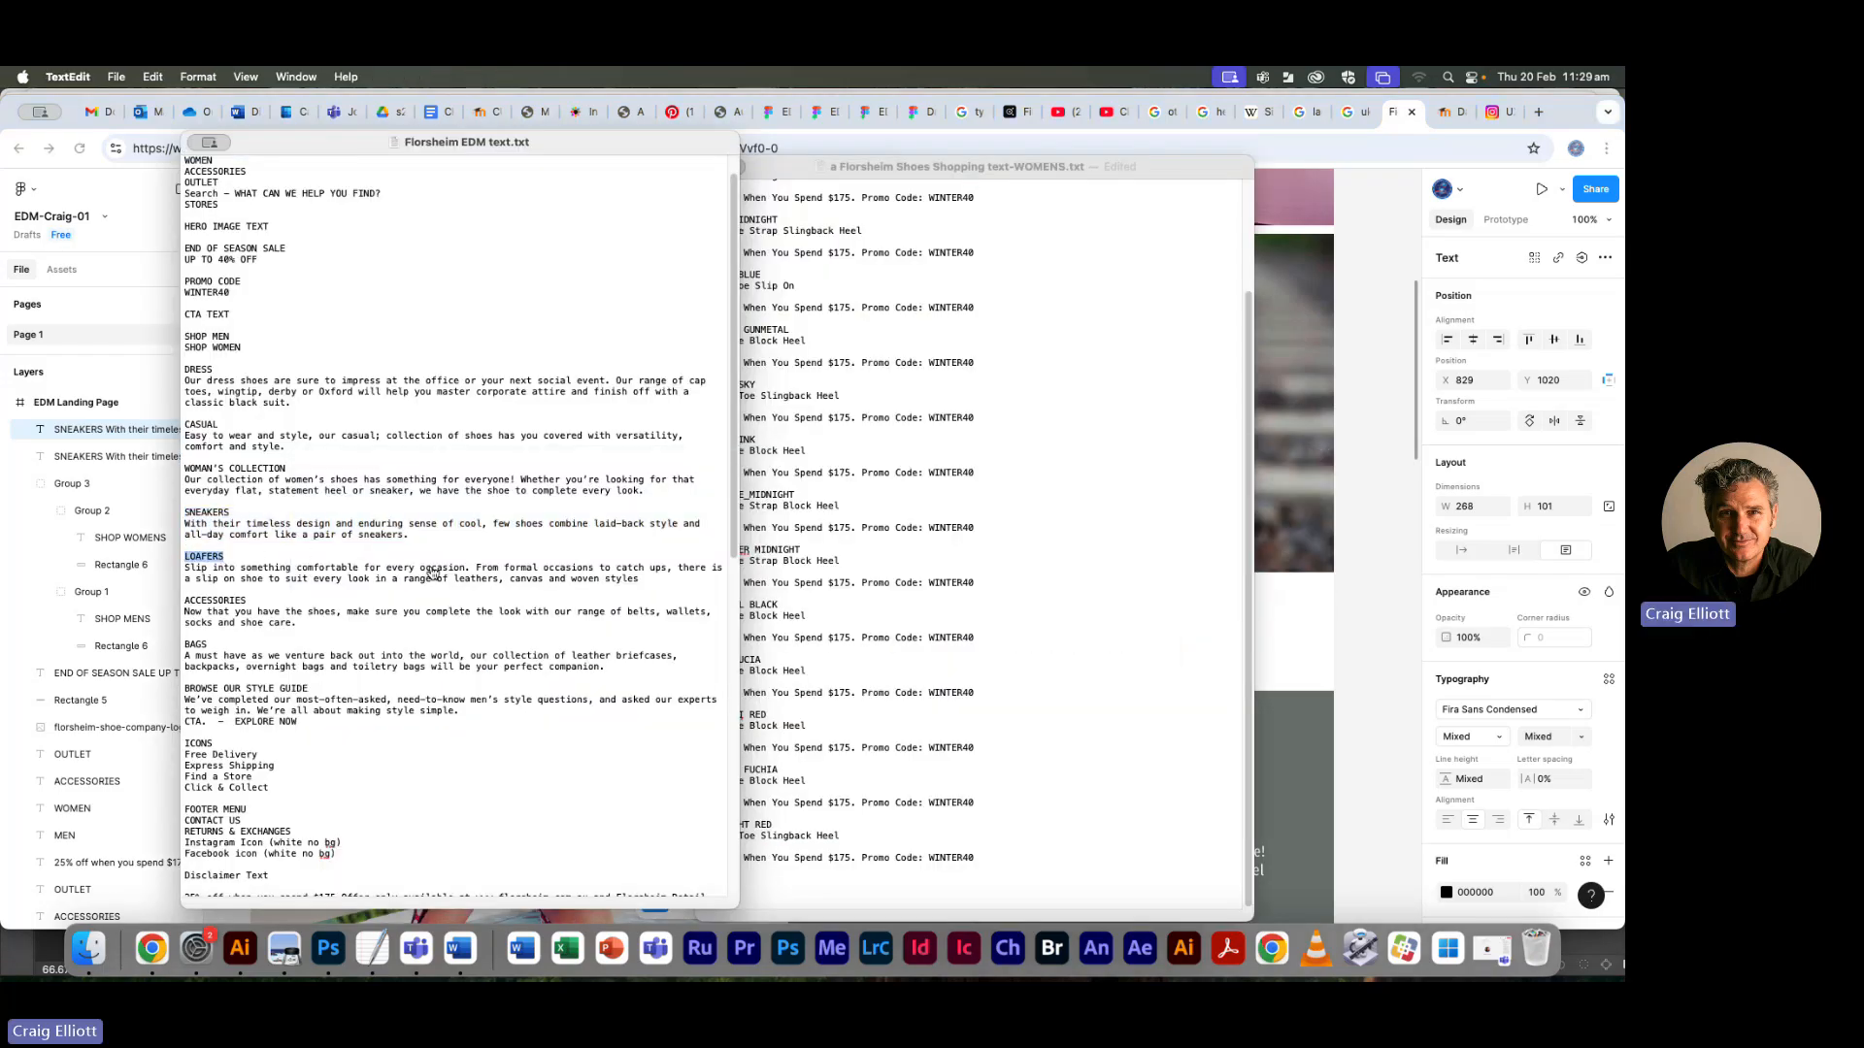
Switch back to Figma and replace the SNEAKERS heading beneath the yellow loafers image with the copied LOAFERS heading
{"action": "key", "text": "super+Tab"}
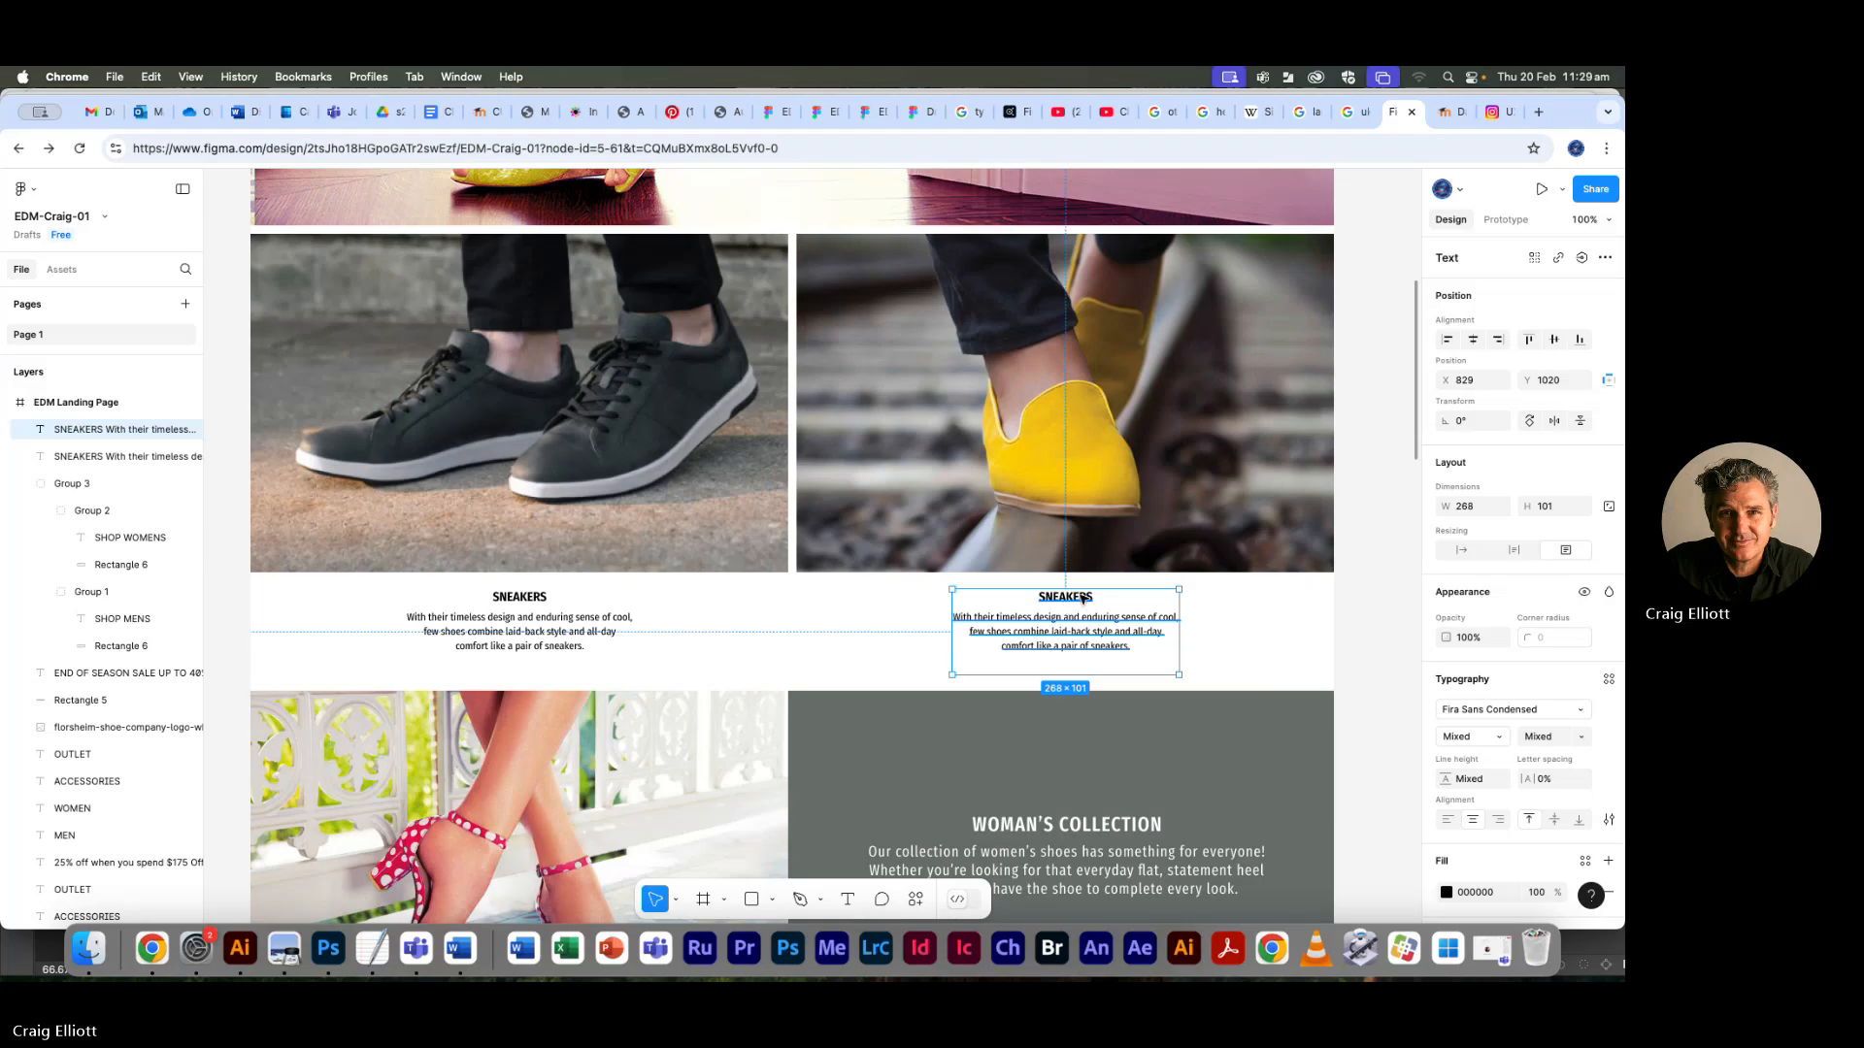
{"action": "left_click", "coordinate": [847, 899]}
{"action": "left_click_drag", "start_coordinate": [1093, 597], "coordinate": [1041, 599]}
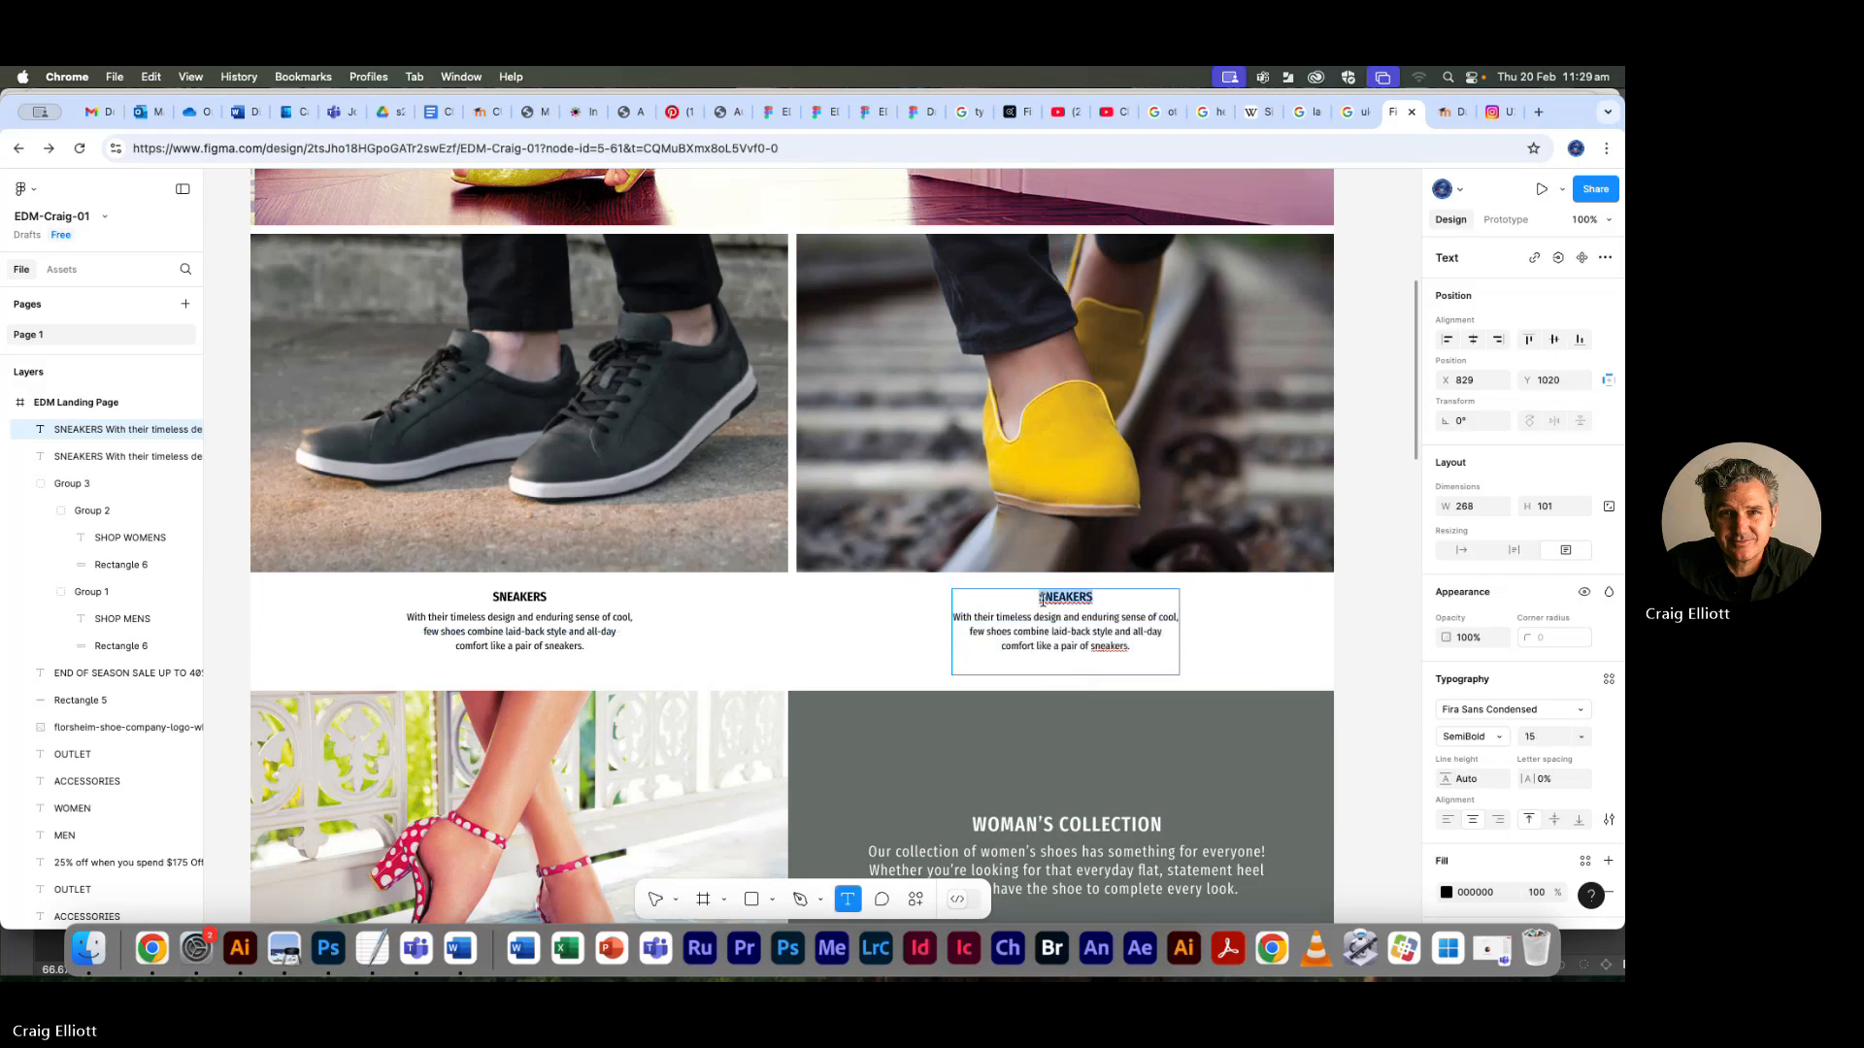
{"action": "key", "text": "super+v"}
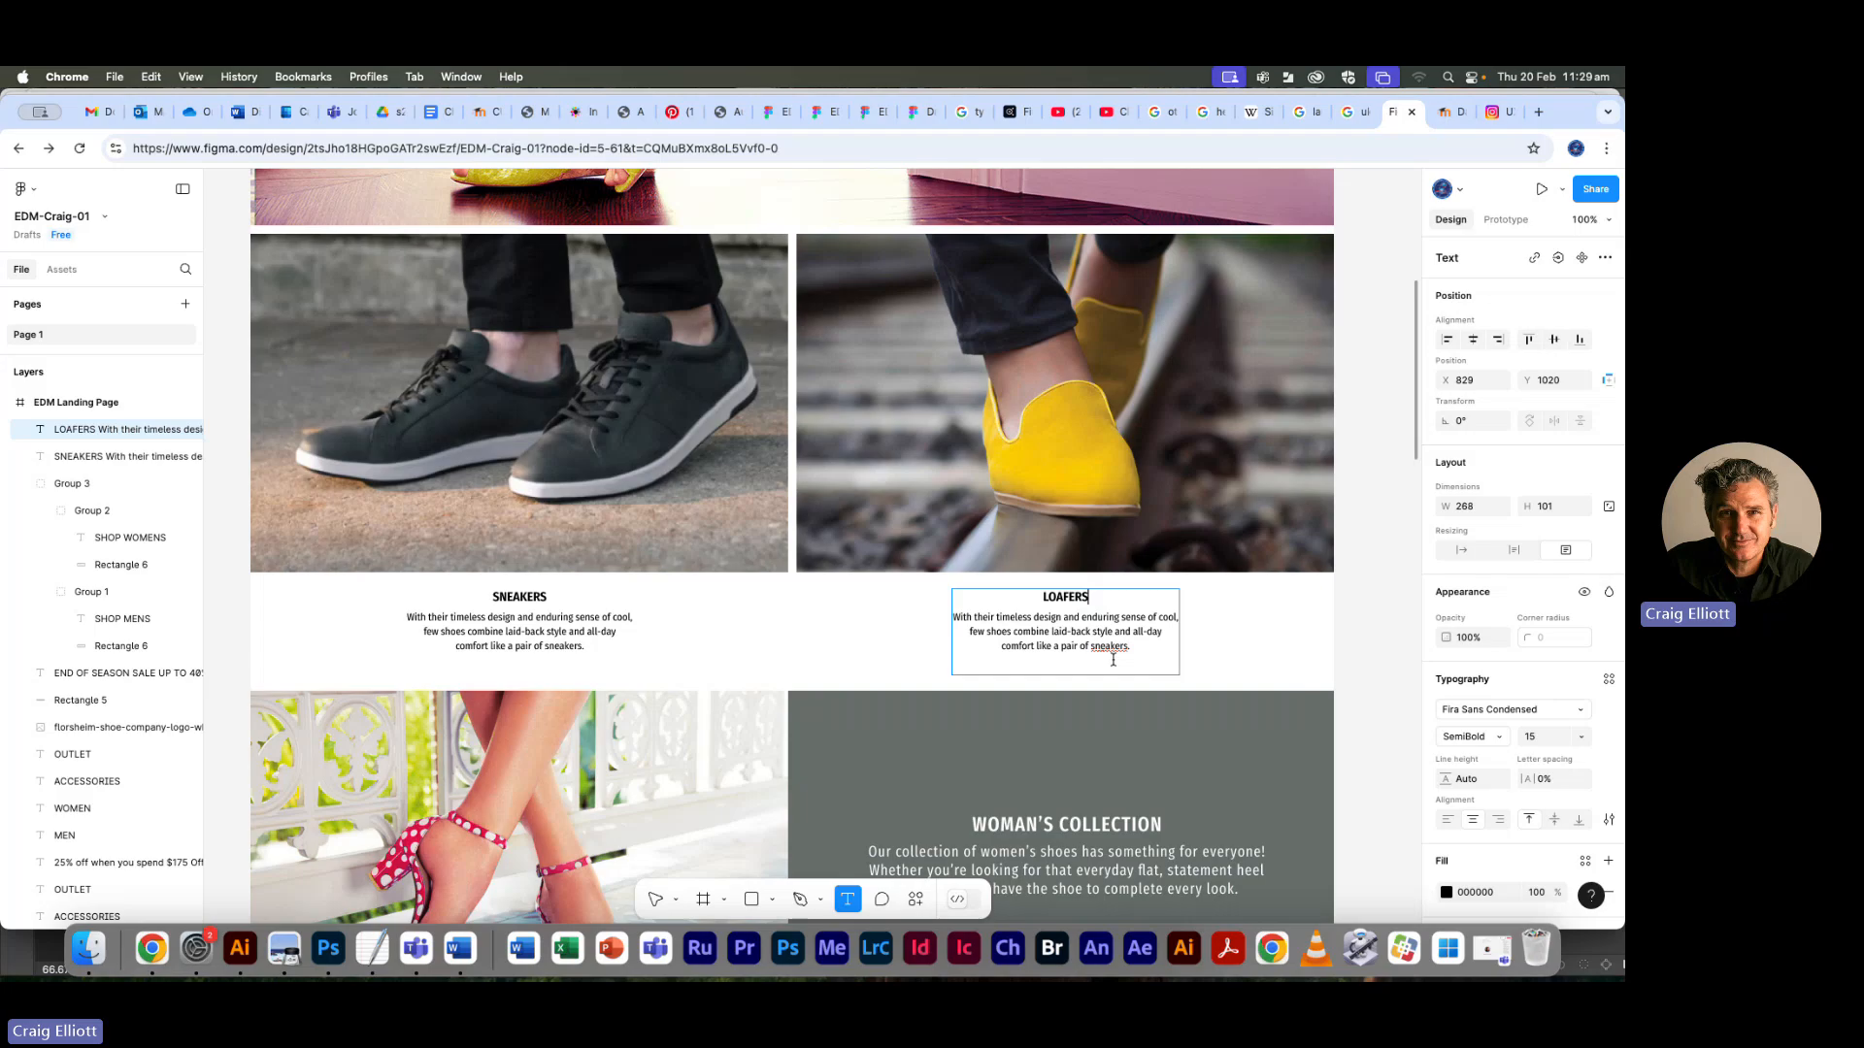
Copy the LOAFERS paragraph from TextEdit and paste it over the sneakers body text under the LOAFERS heading in Figma
{"action": "key", "text": "super+Tab"}
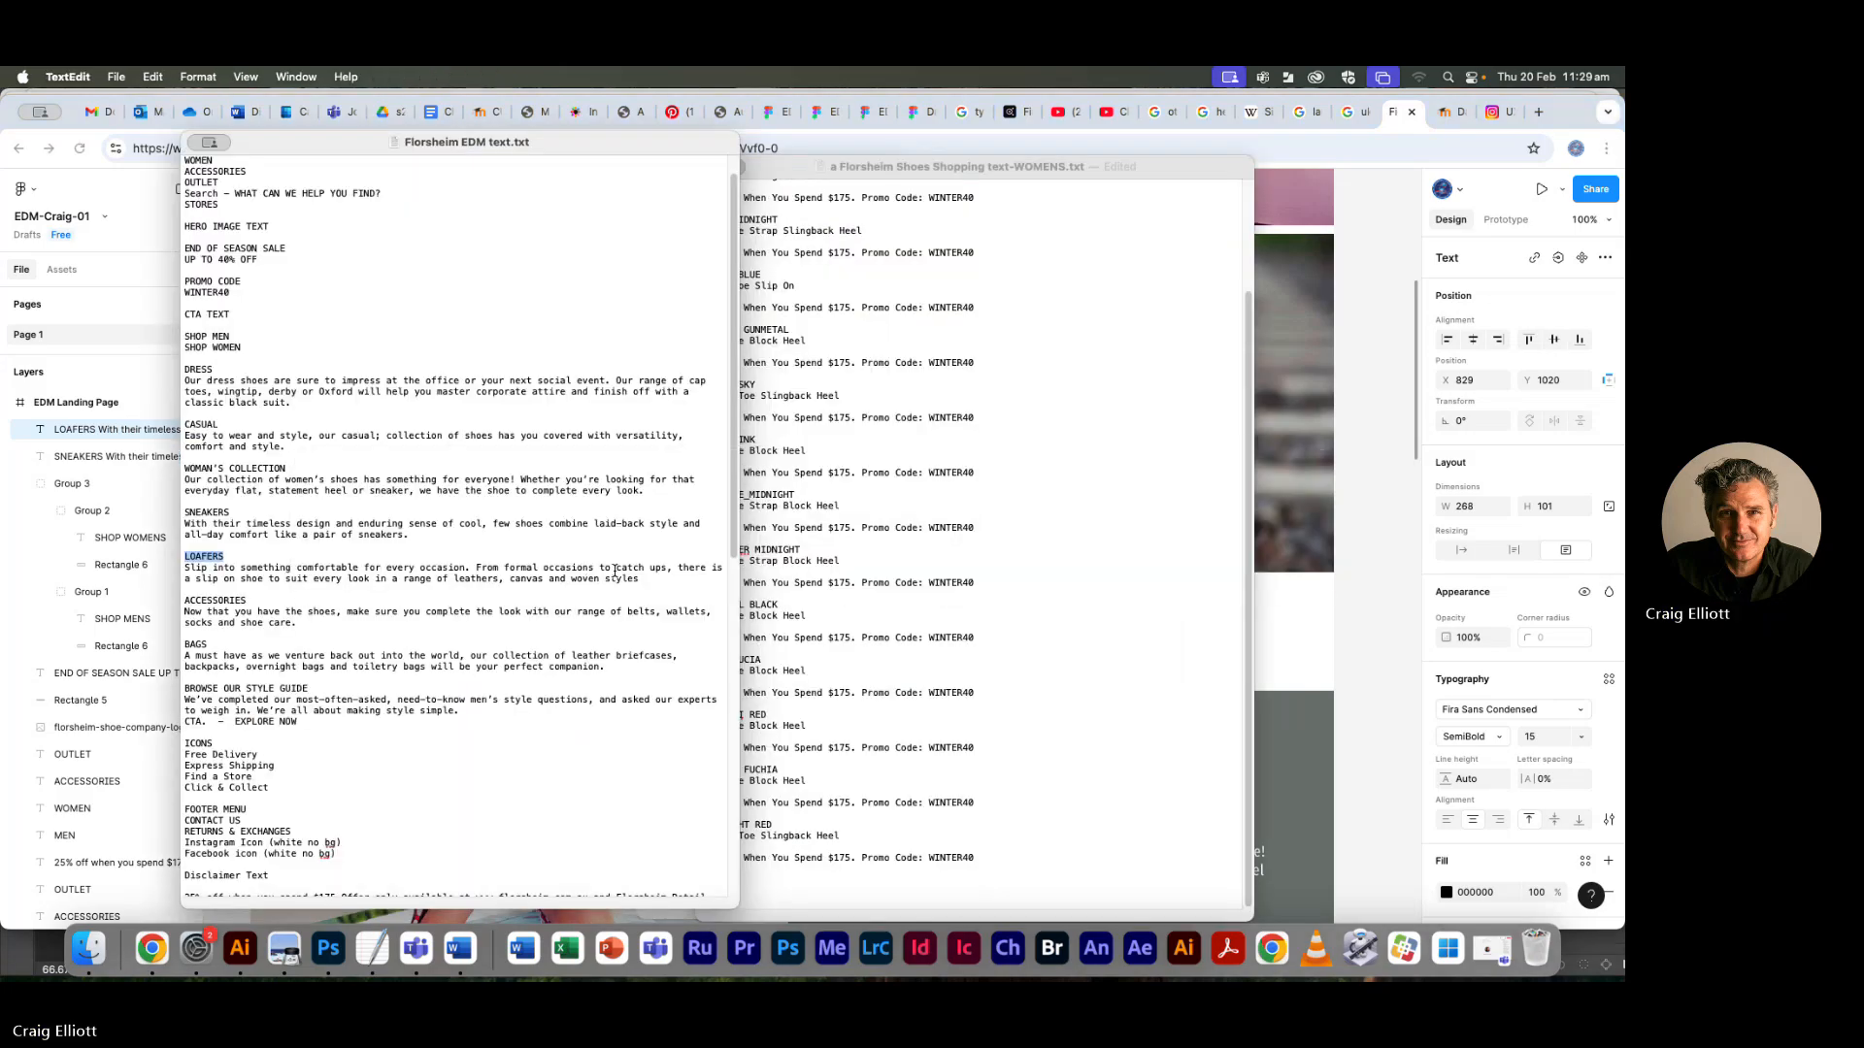
{"action": "left_click_drag", "start_coordinate": [639, 580], "coordinate": [180, 567]}
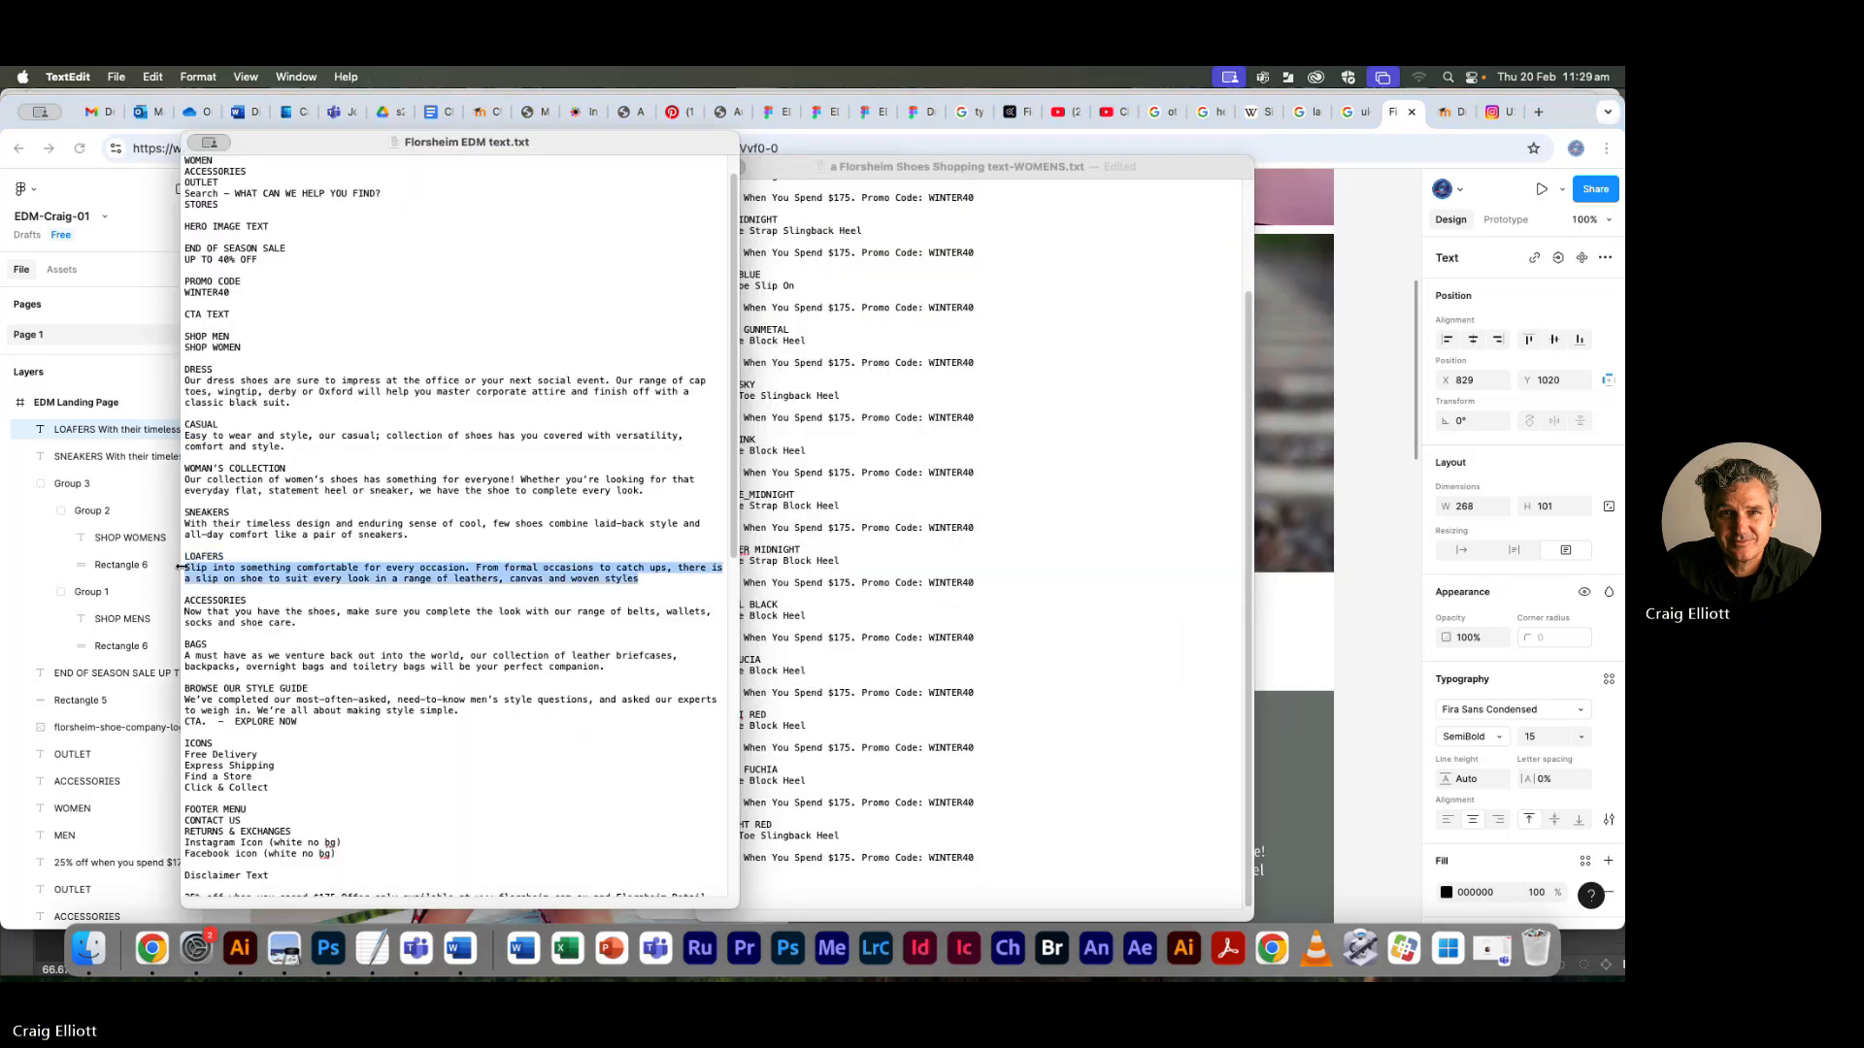
{"action": "key", "text": "super+c"}
{"action": "key", "text": "super+Tab"}
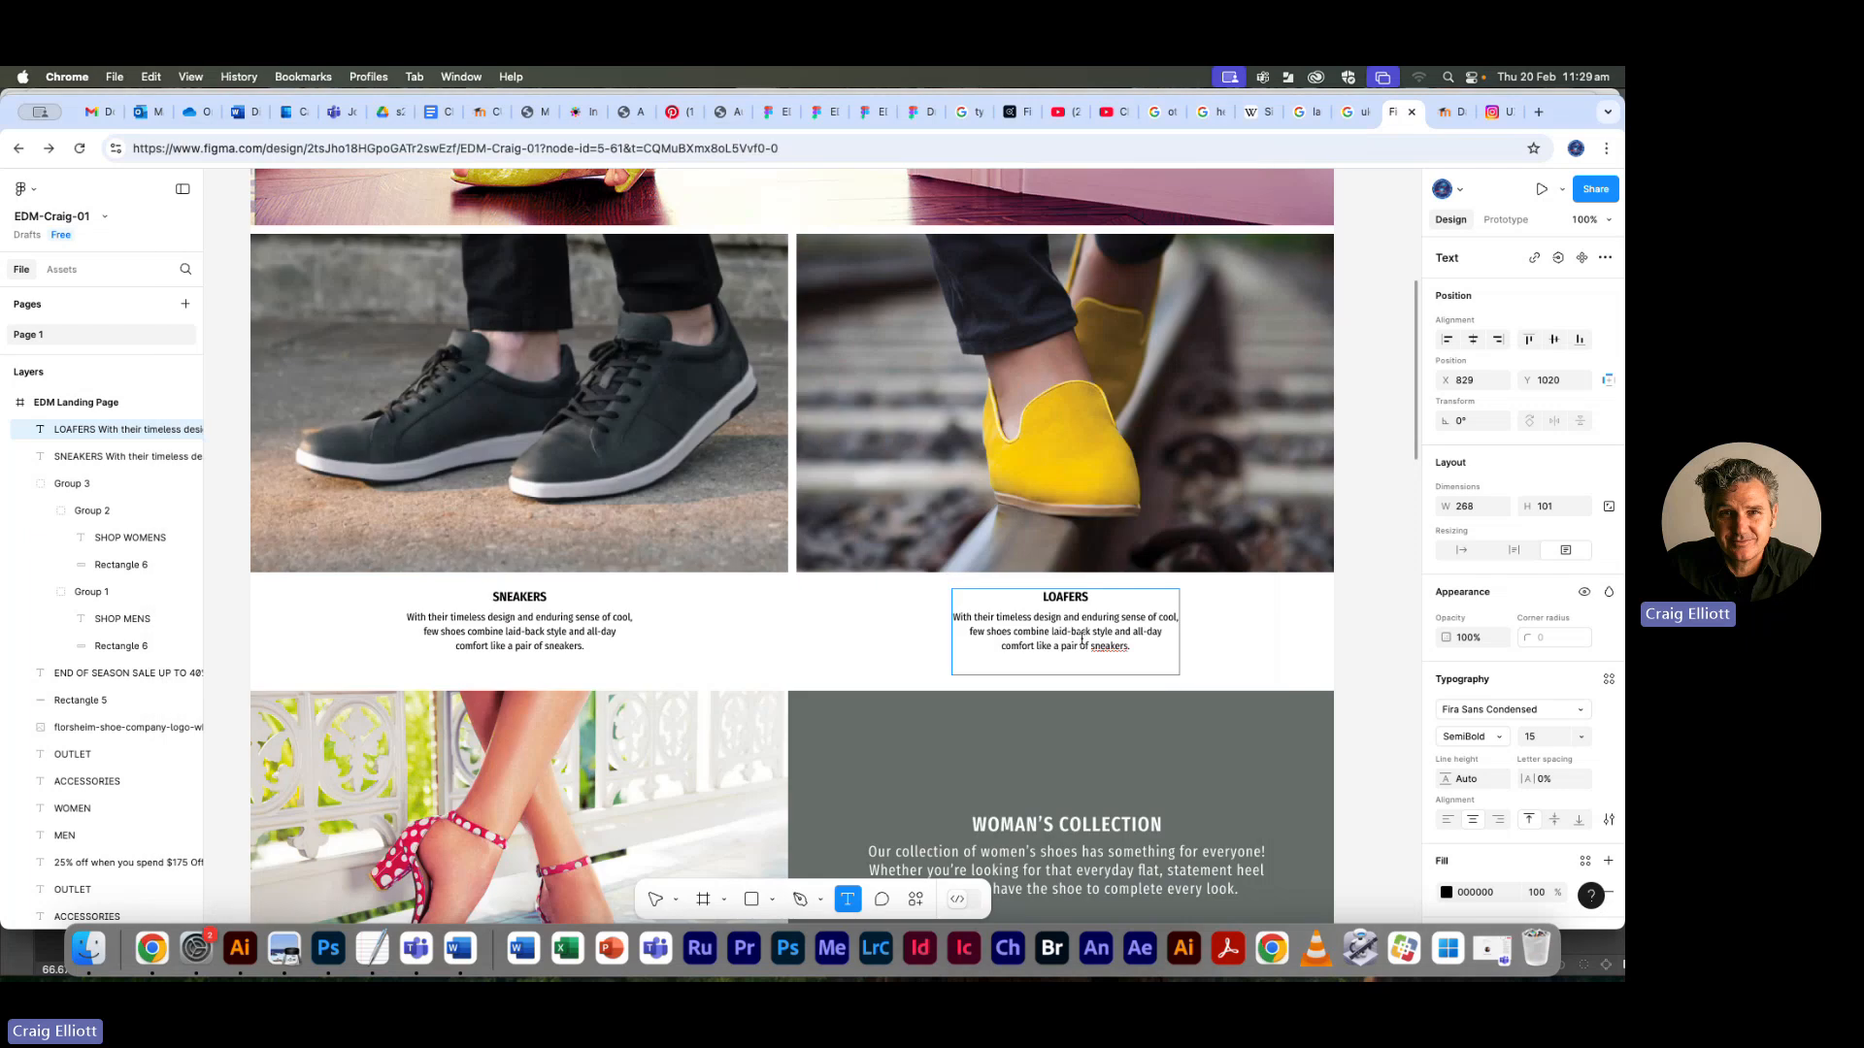
{"action": "left_click_drag", "start_coordinate": [1126, 646], "coordinate": [954, 616]}
{"action": "key", "text": "super+v"}
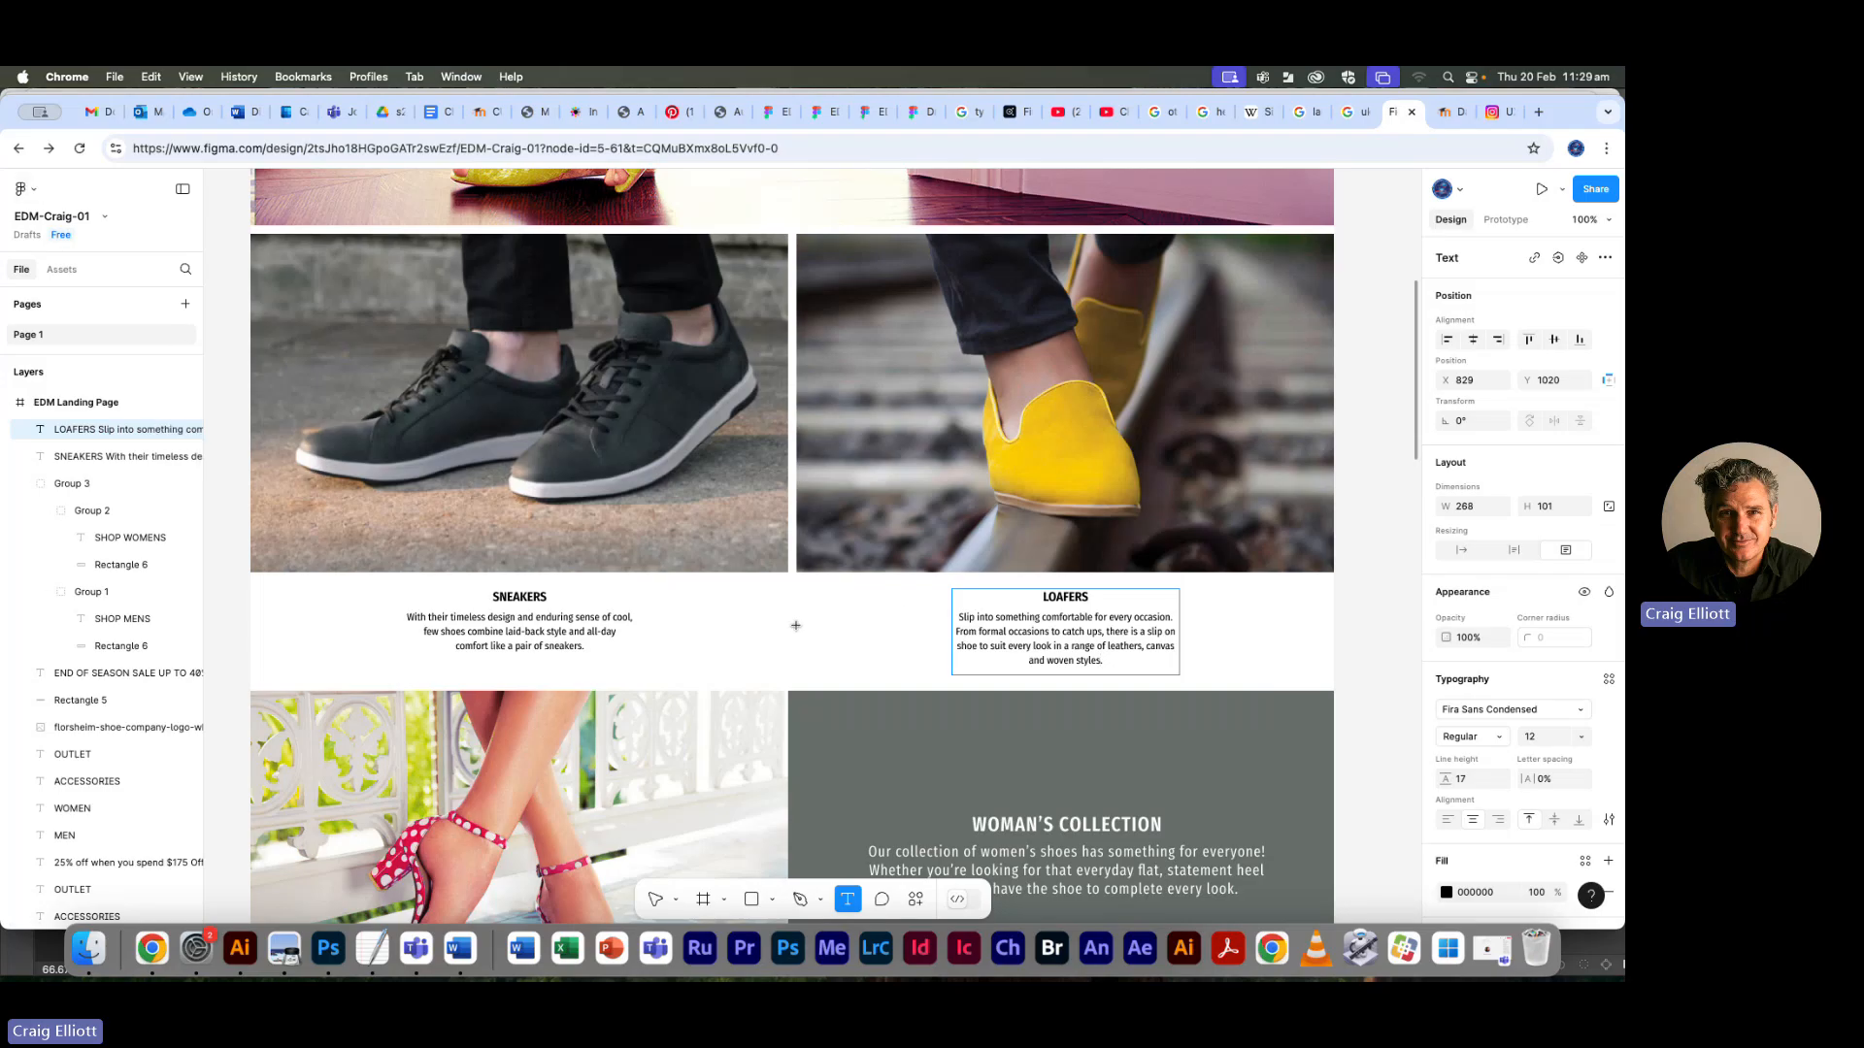
{"action": "left_click", "coordinate": [655, 898]}
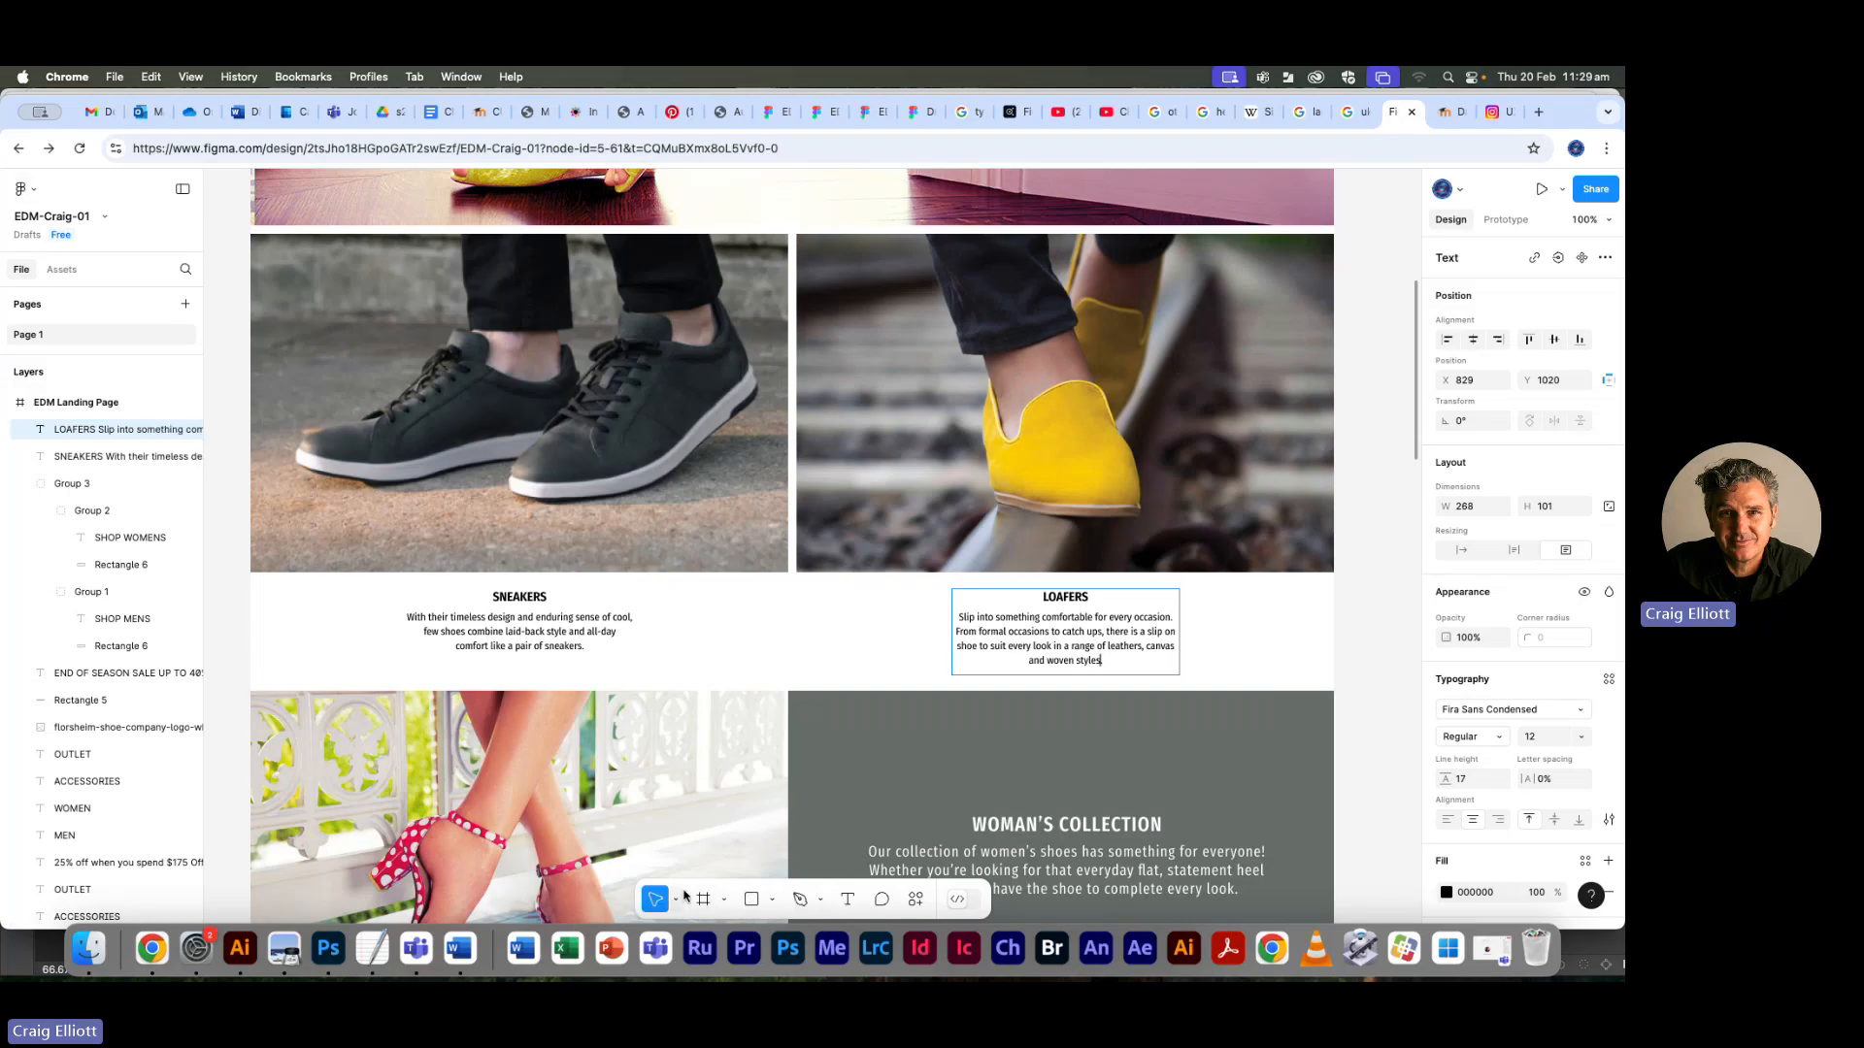
Resize the LOAFERS text box to 264 wide, centred beneath the yellow loafers image at X 831
{"action": "left_click", "coordinate": [1228, 638]}
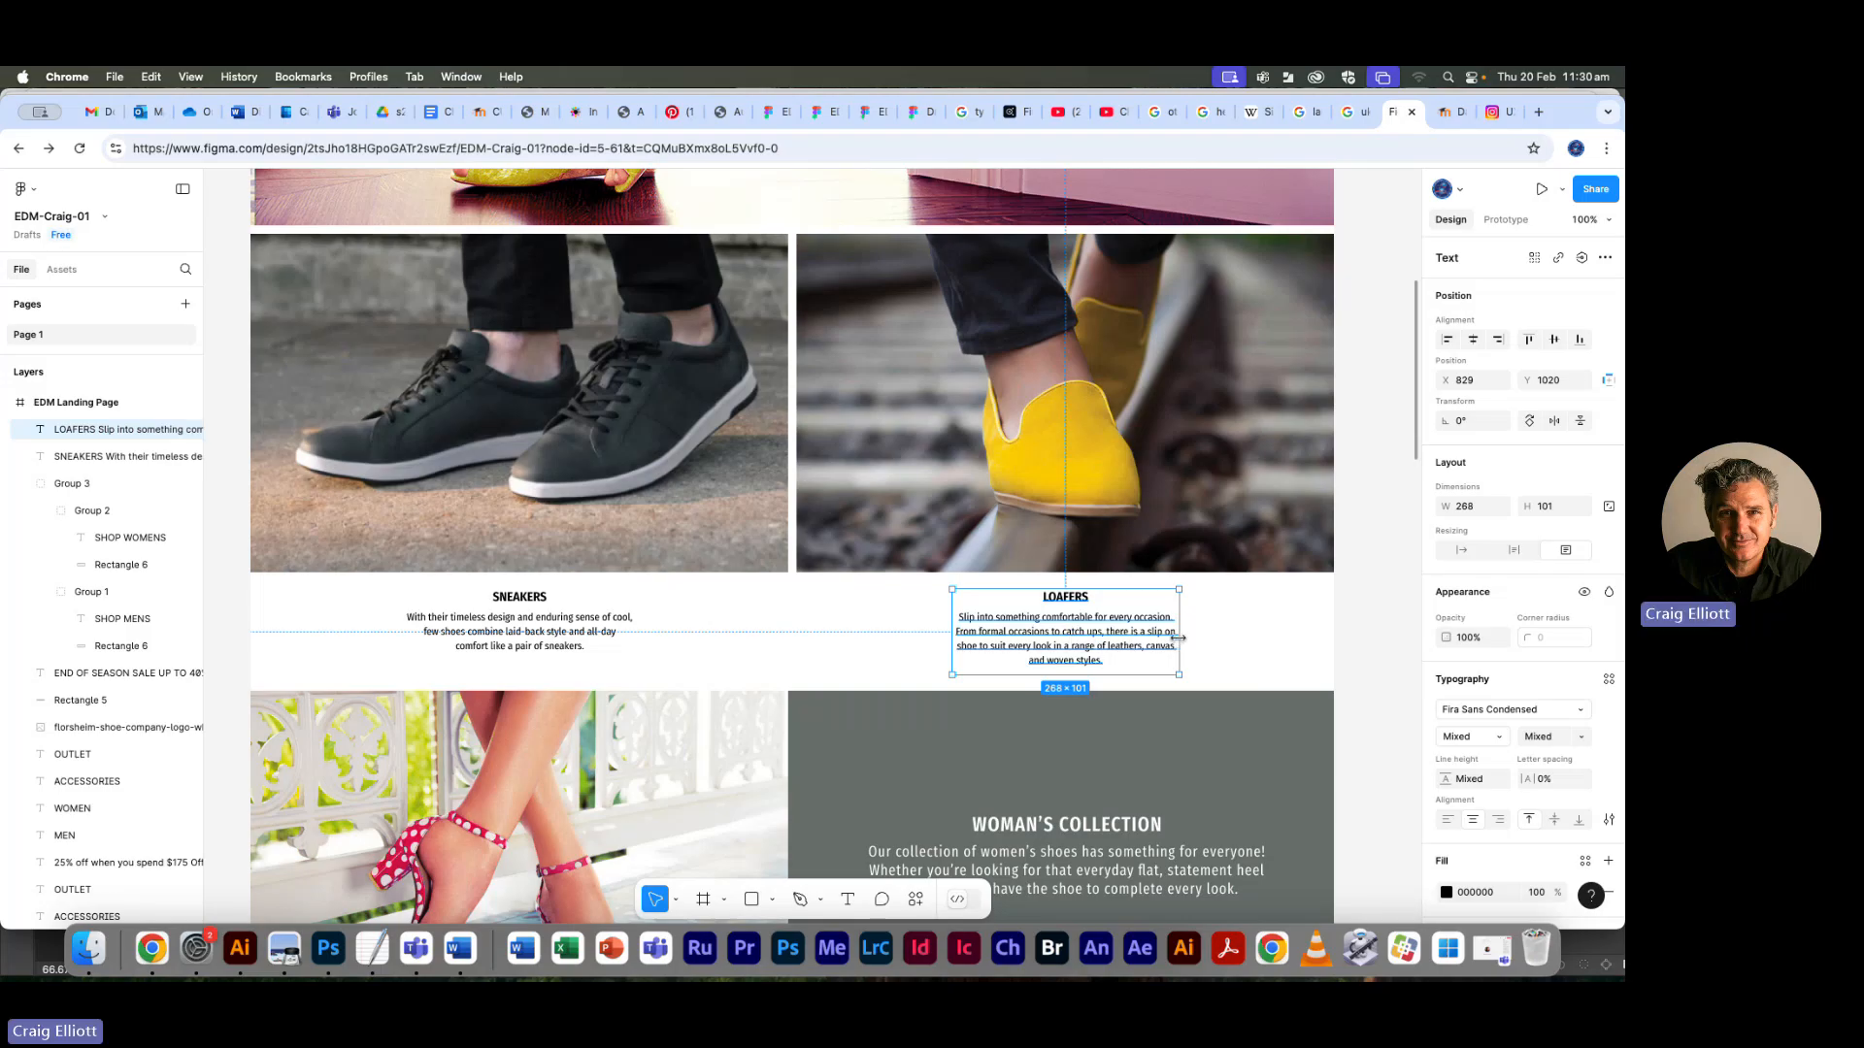
{"action": "left_click", "coordinate": [1260, 637]}
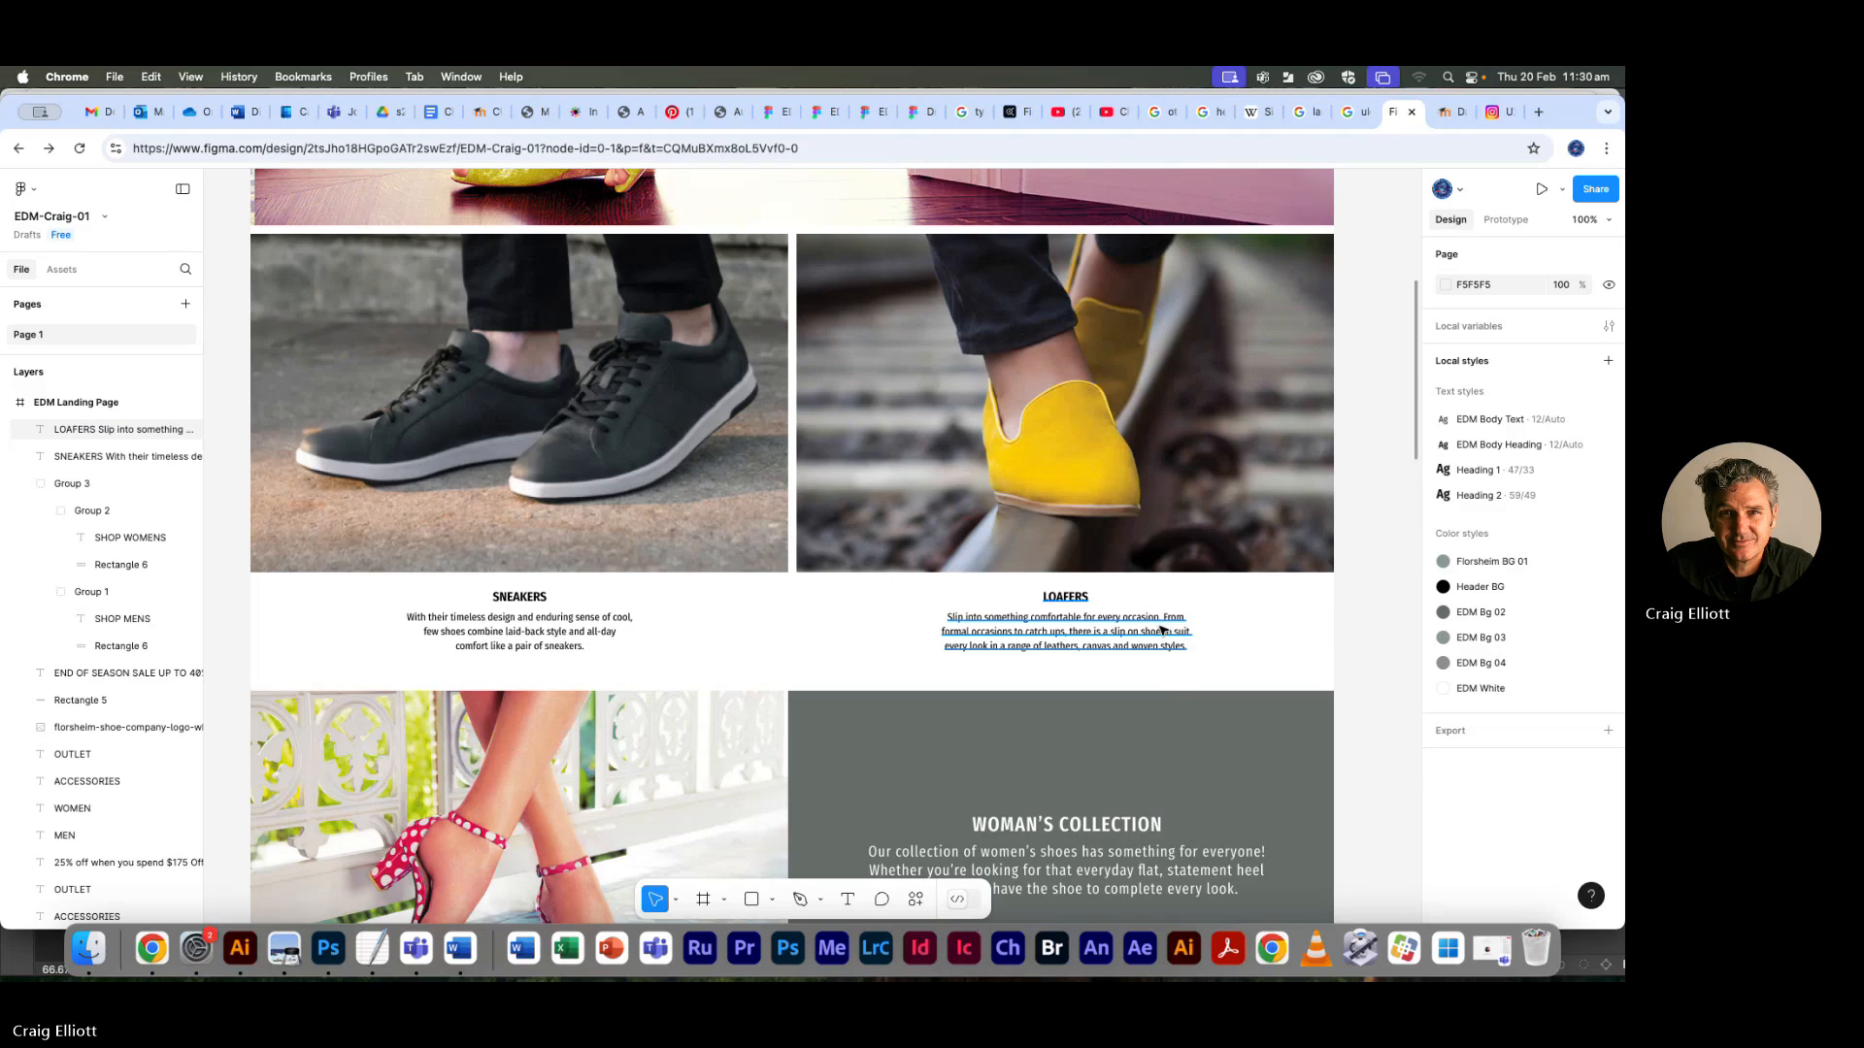
{"action": "key", "text": "shift+equal"}
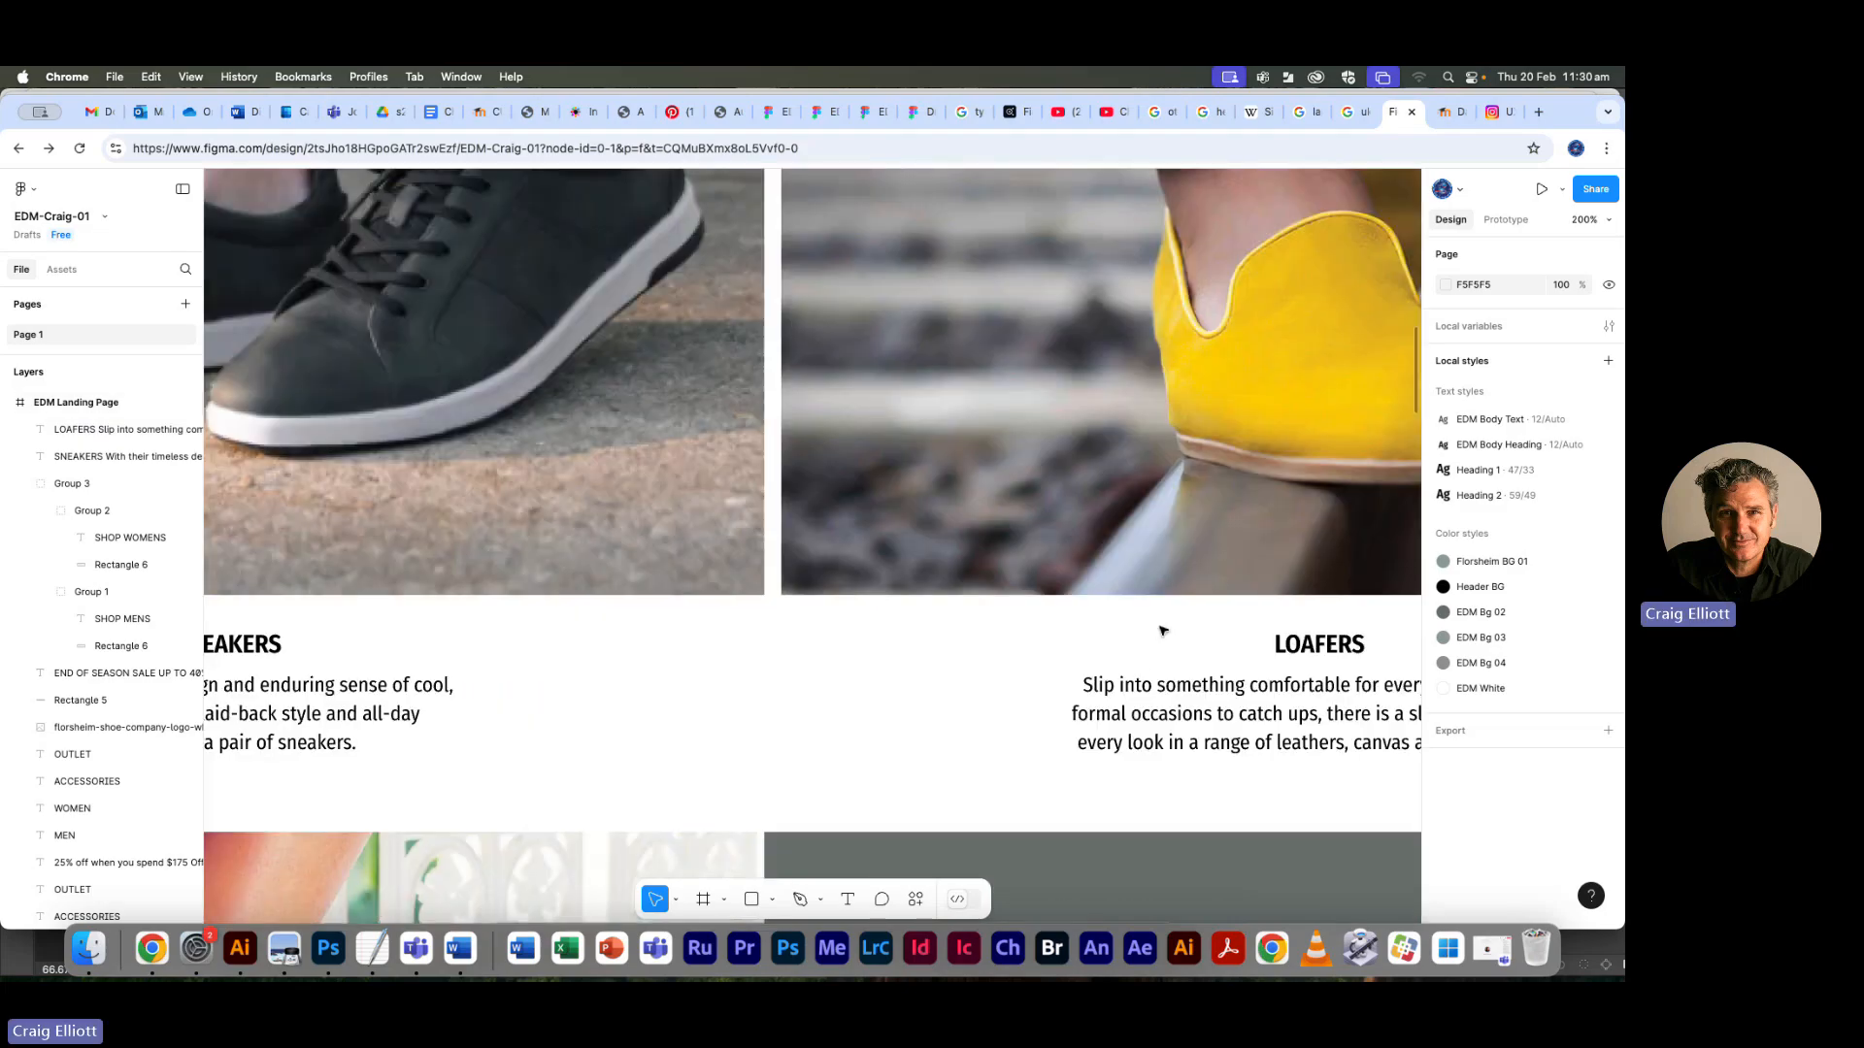
{"action": "left_click_drag", "start_coordinate": [1153, 666], "coordinate": [731, 671]}
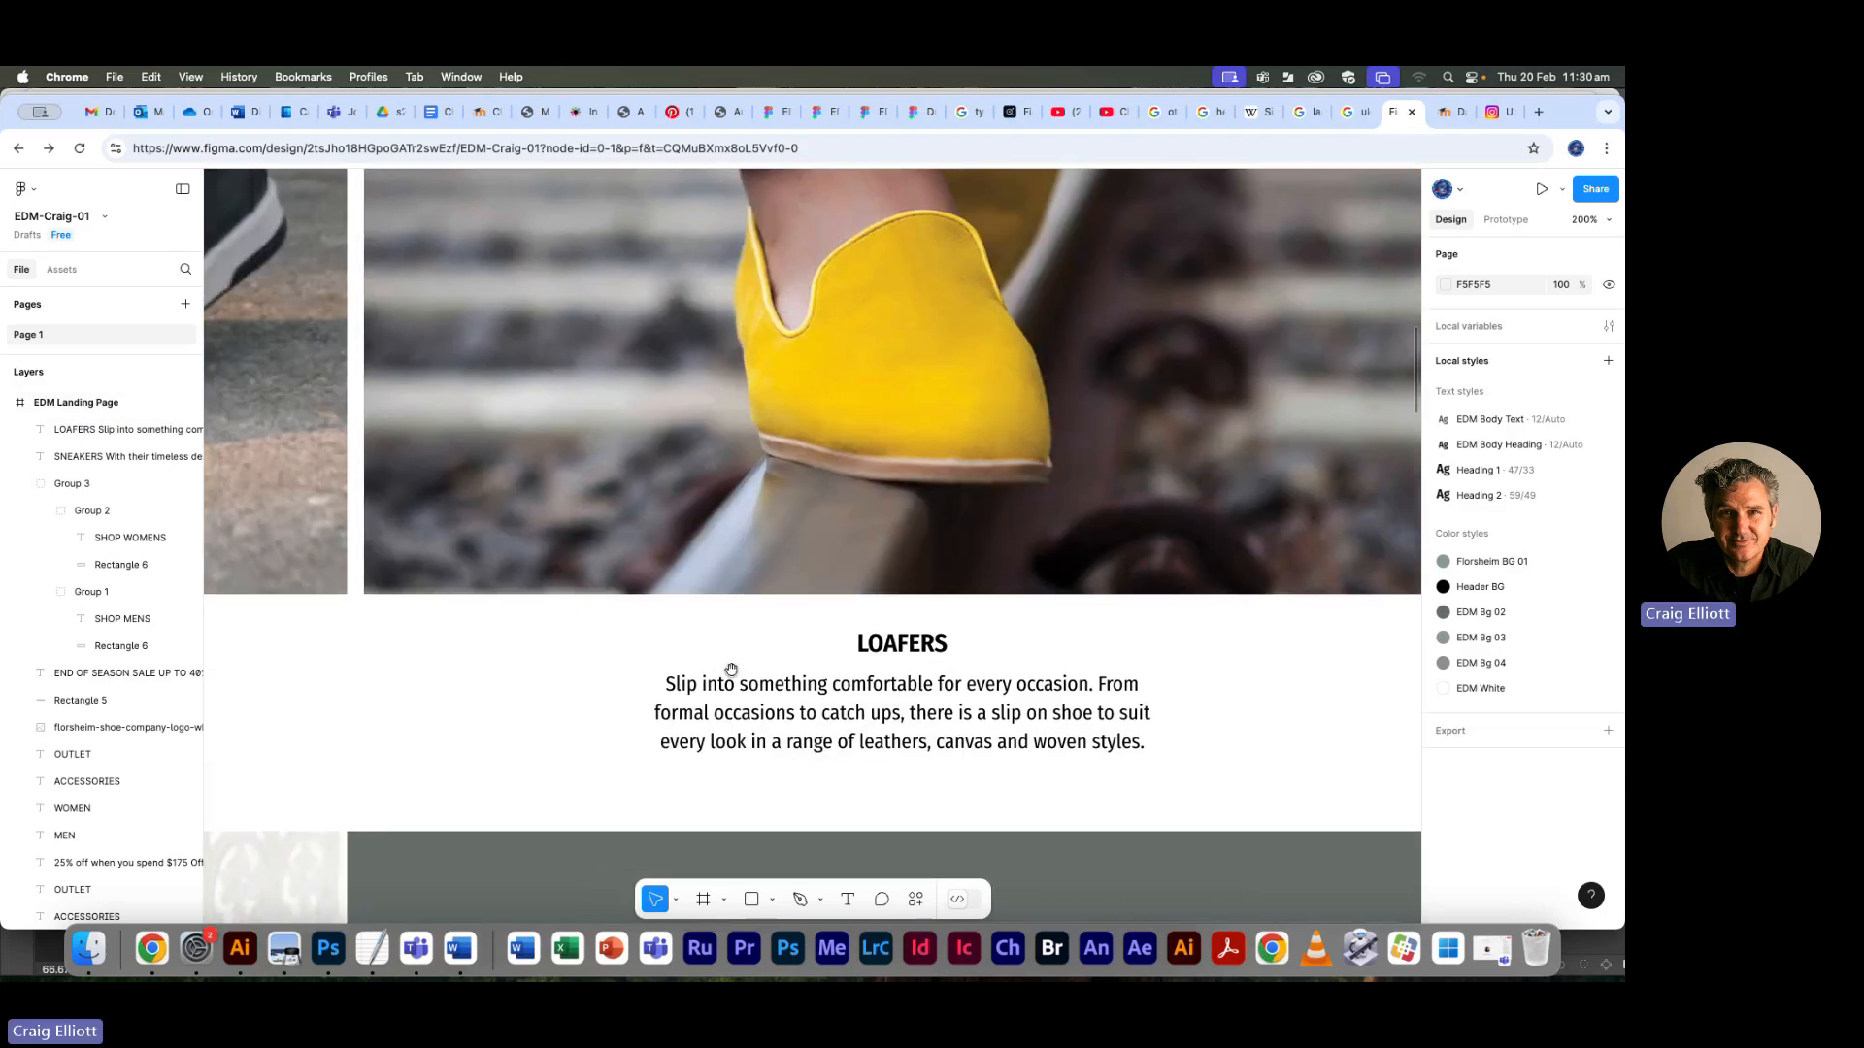
{"action": "left_click", "coordinate": [1111, 687]}
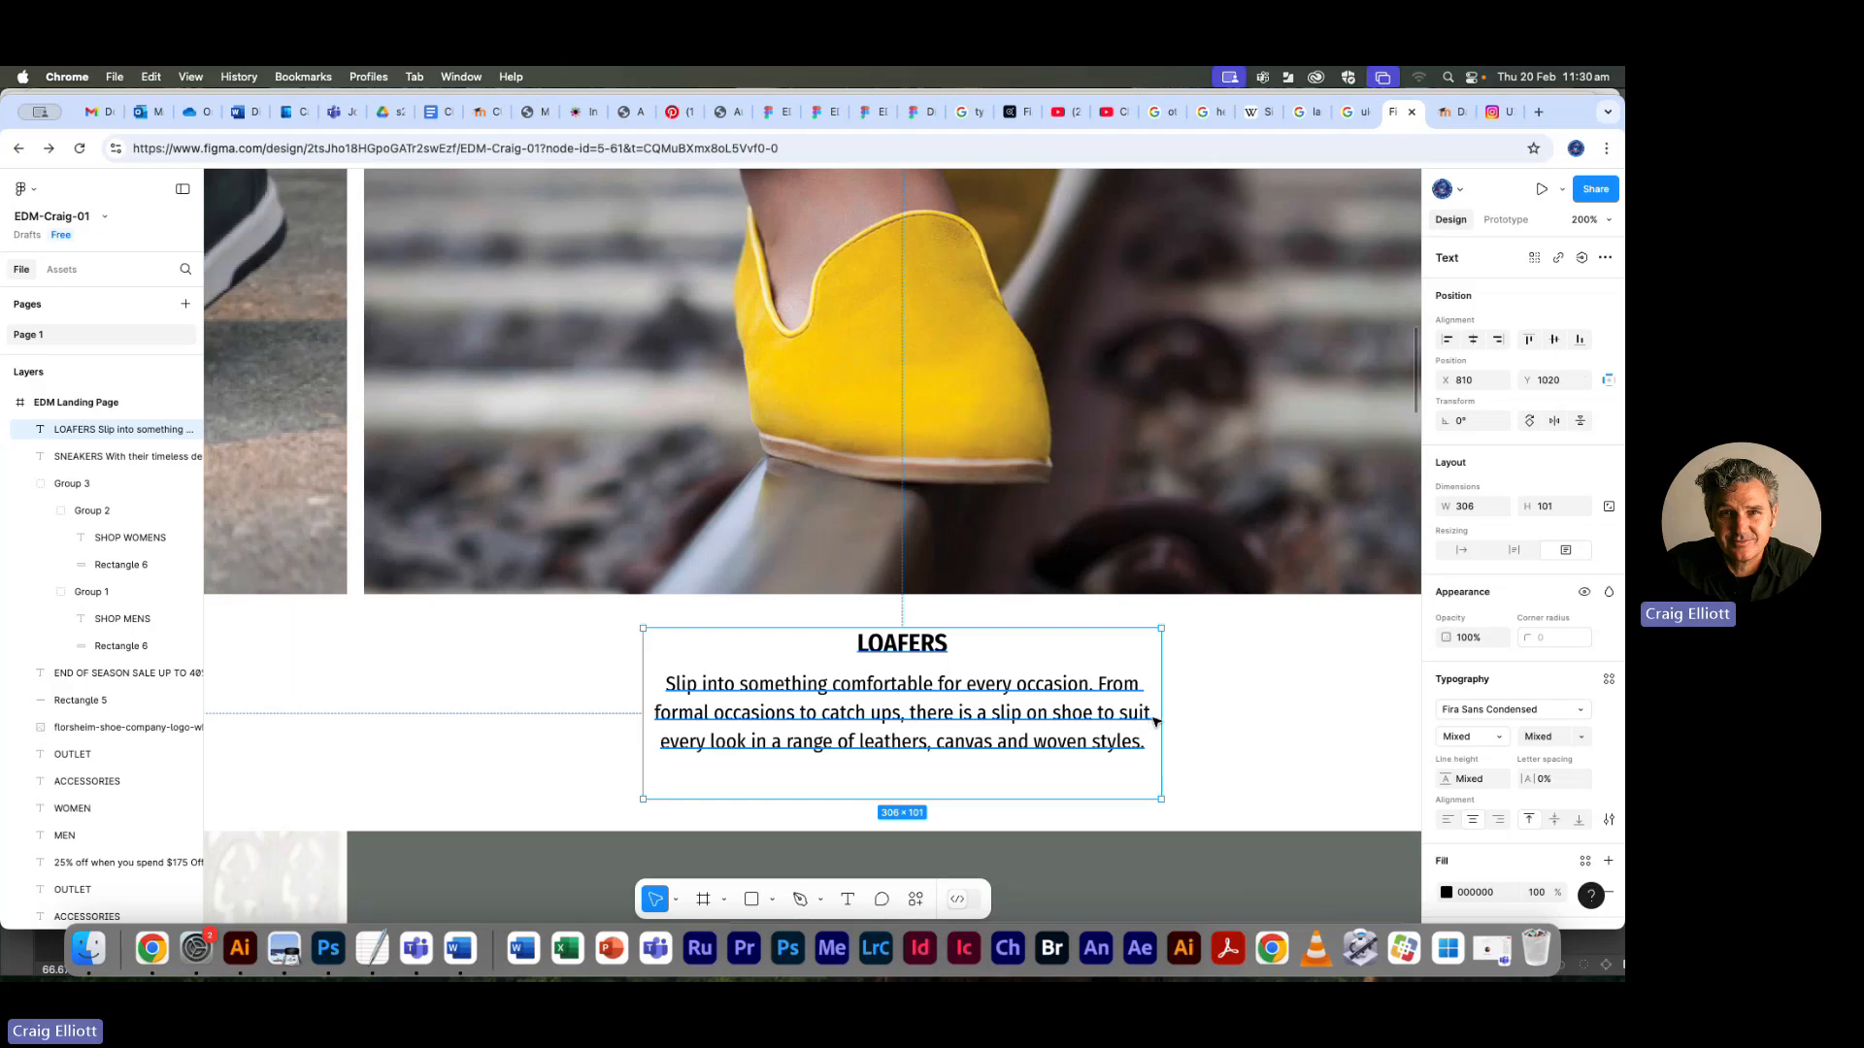
{"action": "left_click_drag", "start_coordinate": [1161, 714], "coordinate": [1125, 716]}
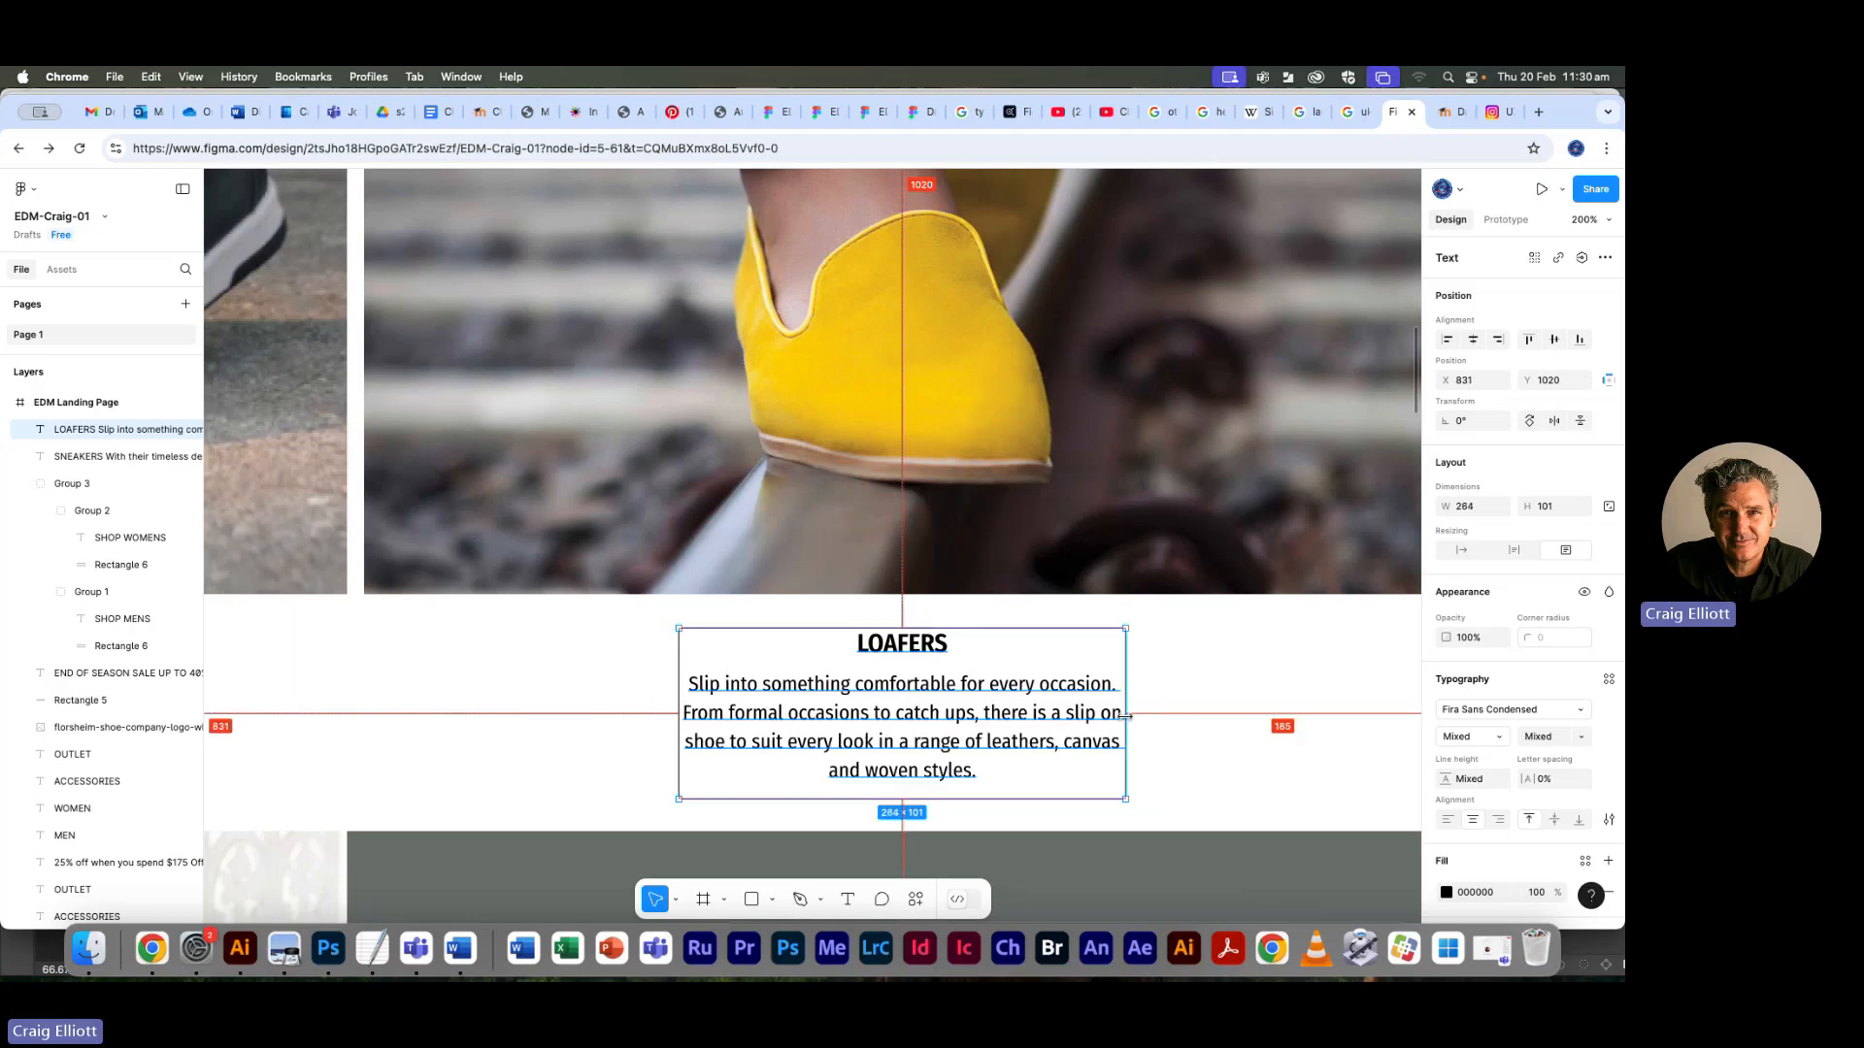
{"action": "left_click", "coordinate": [1179, 735]}
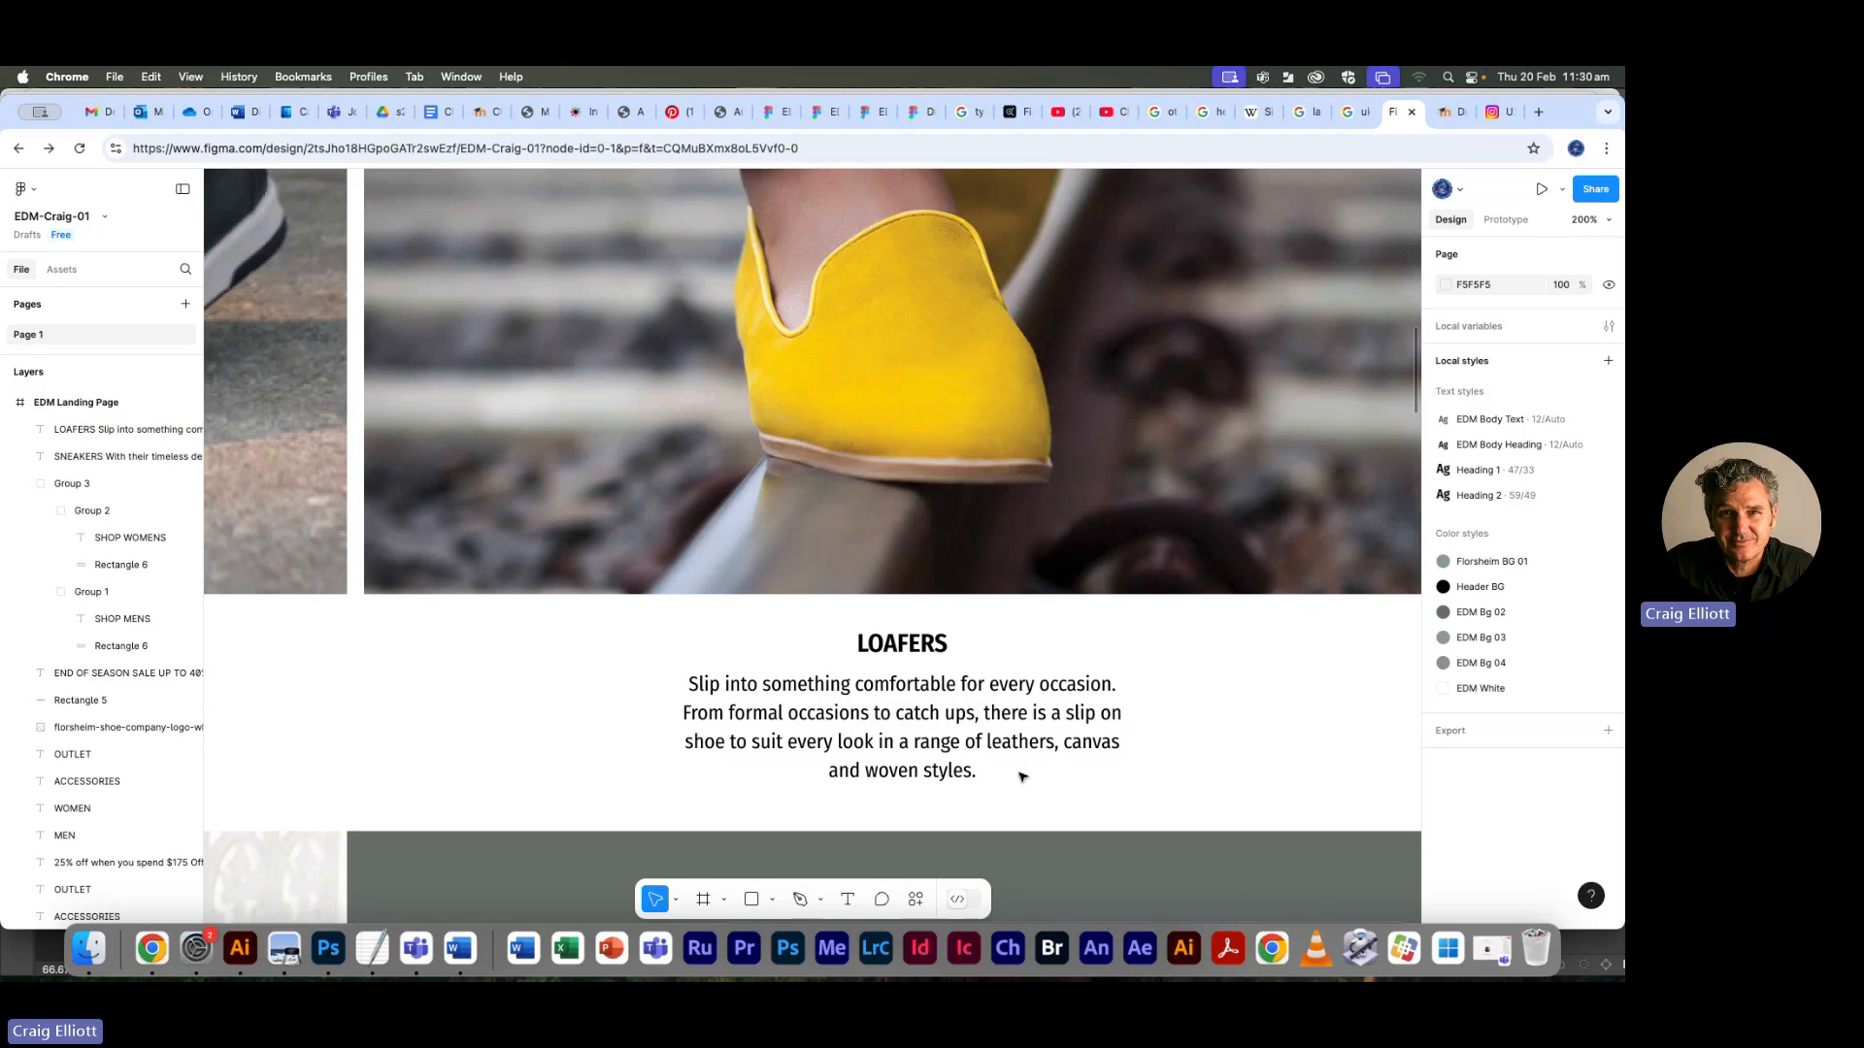
Move the old DRESS, CASUAL, ACCESSORIES and BAGS text blocks from beneath the four product images down onto the style guide banner
{"action": "key", "text": "minus"}
{"action": "key", "text": "minus"}
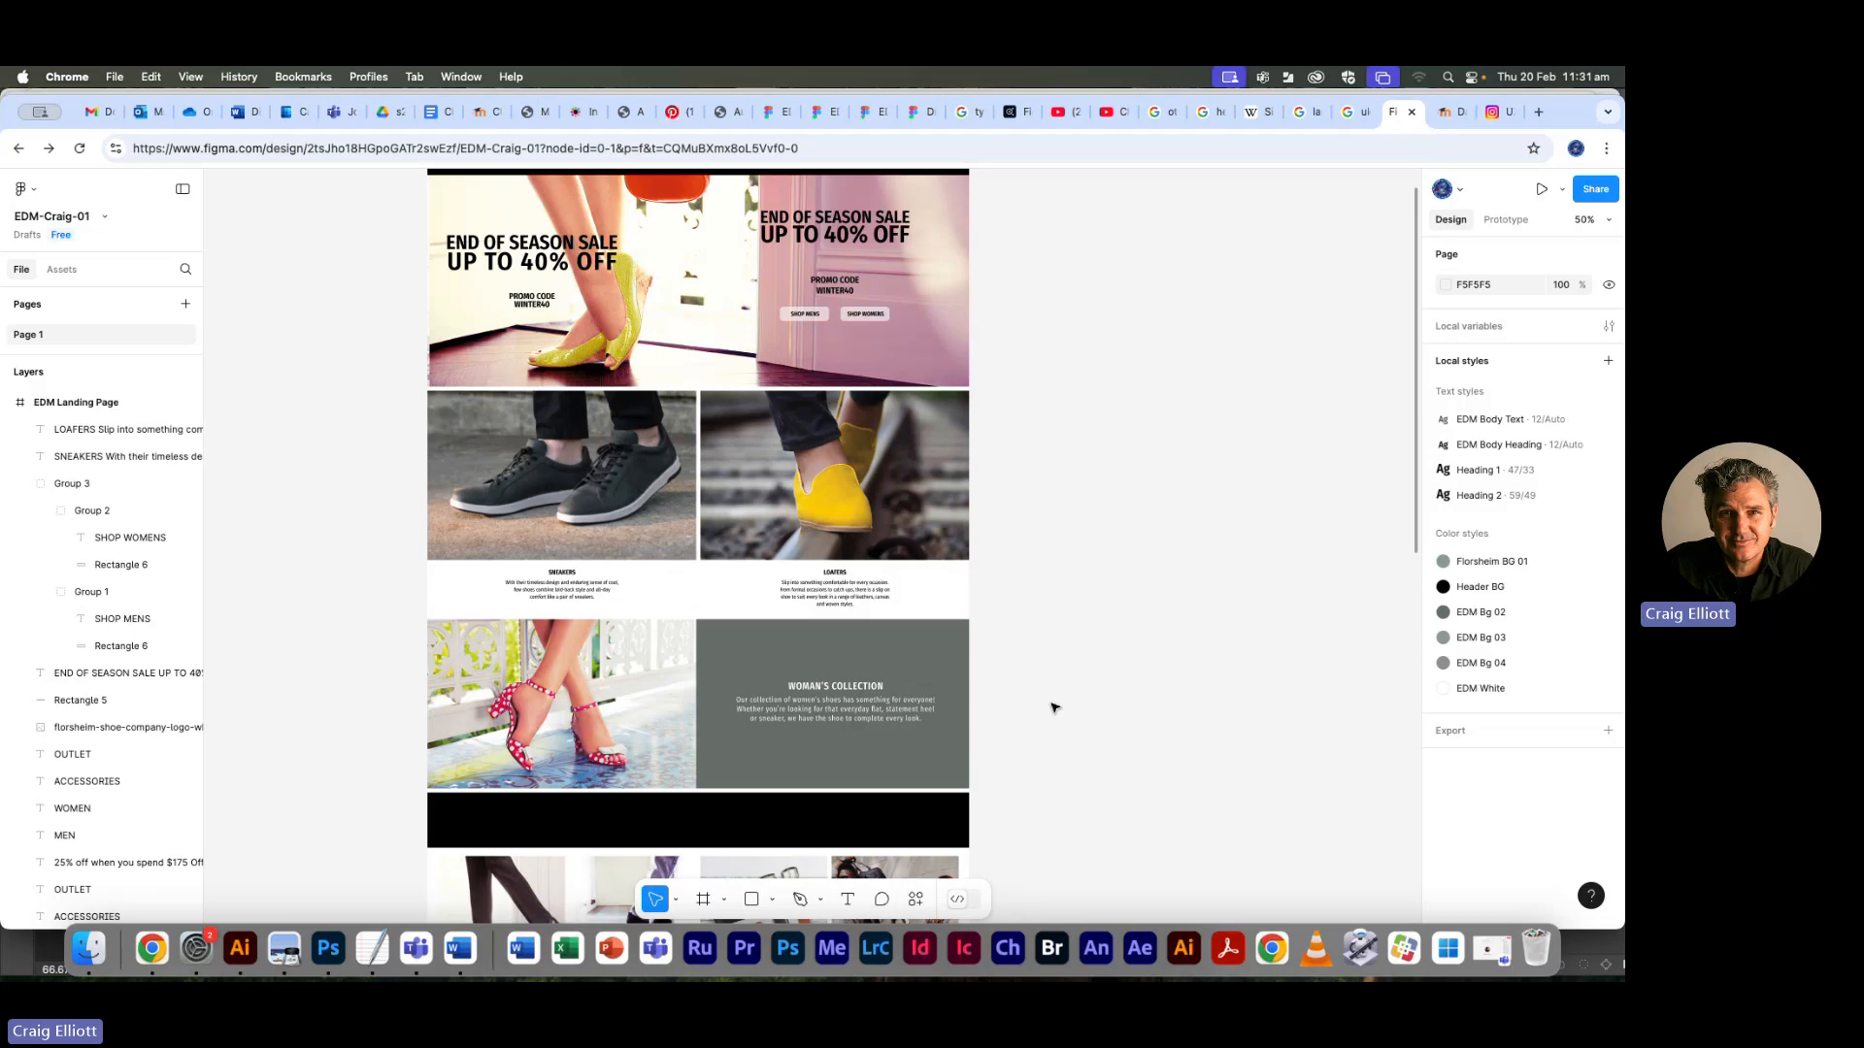
{"action": "scroll", "coordinate": [1055, 707], "scroll_direction": "down", "scroll_amount": 3}
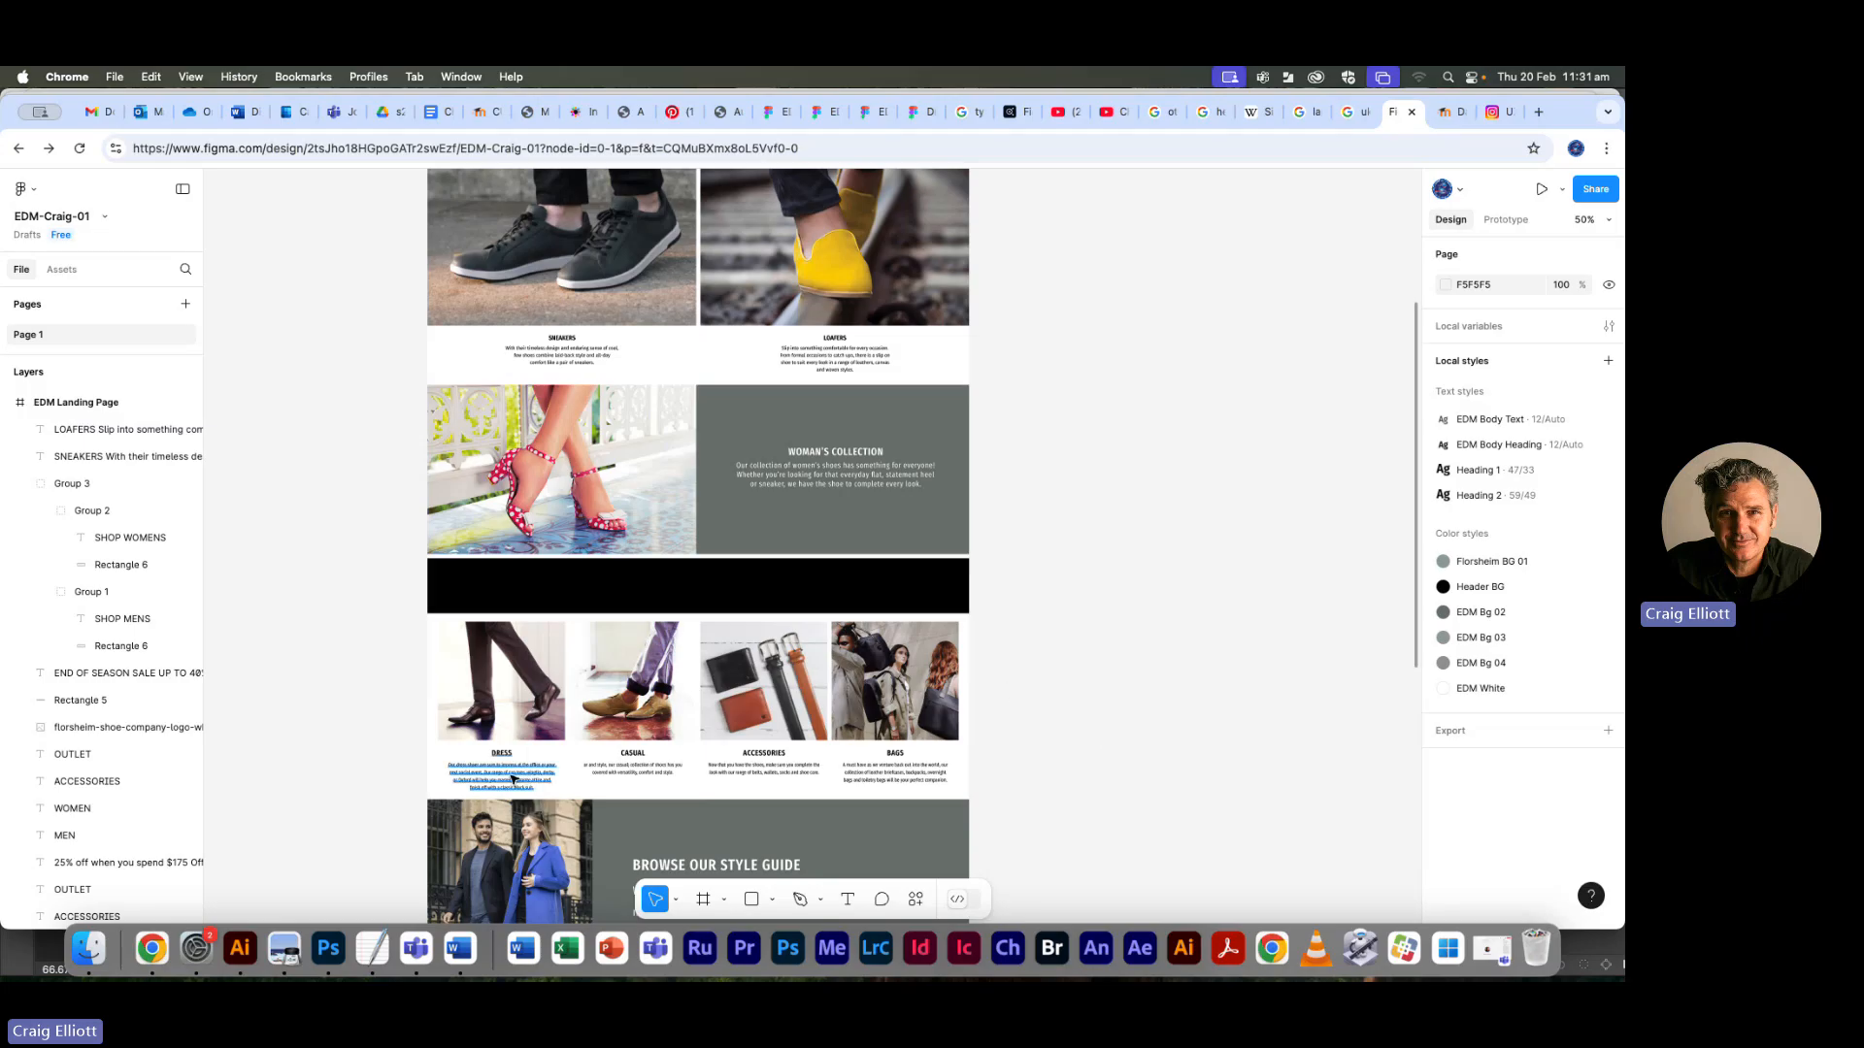
{"action": "left_click_drag", "start_coordinate": [525, 777], "coordinate": [842, 851]}
{"action": "left_click_drag", "start_coordinate": [653, 770], "coordinate": [844, 859]}
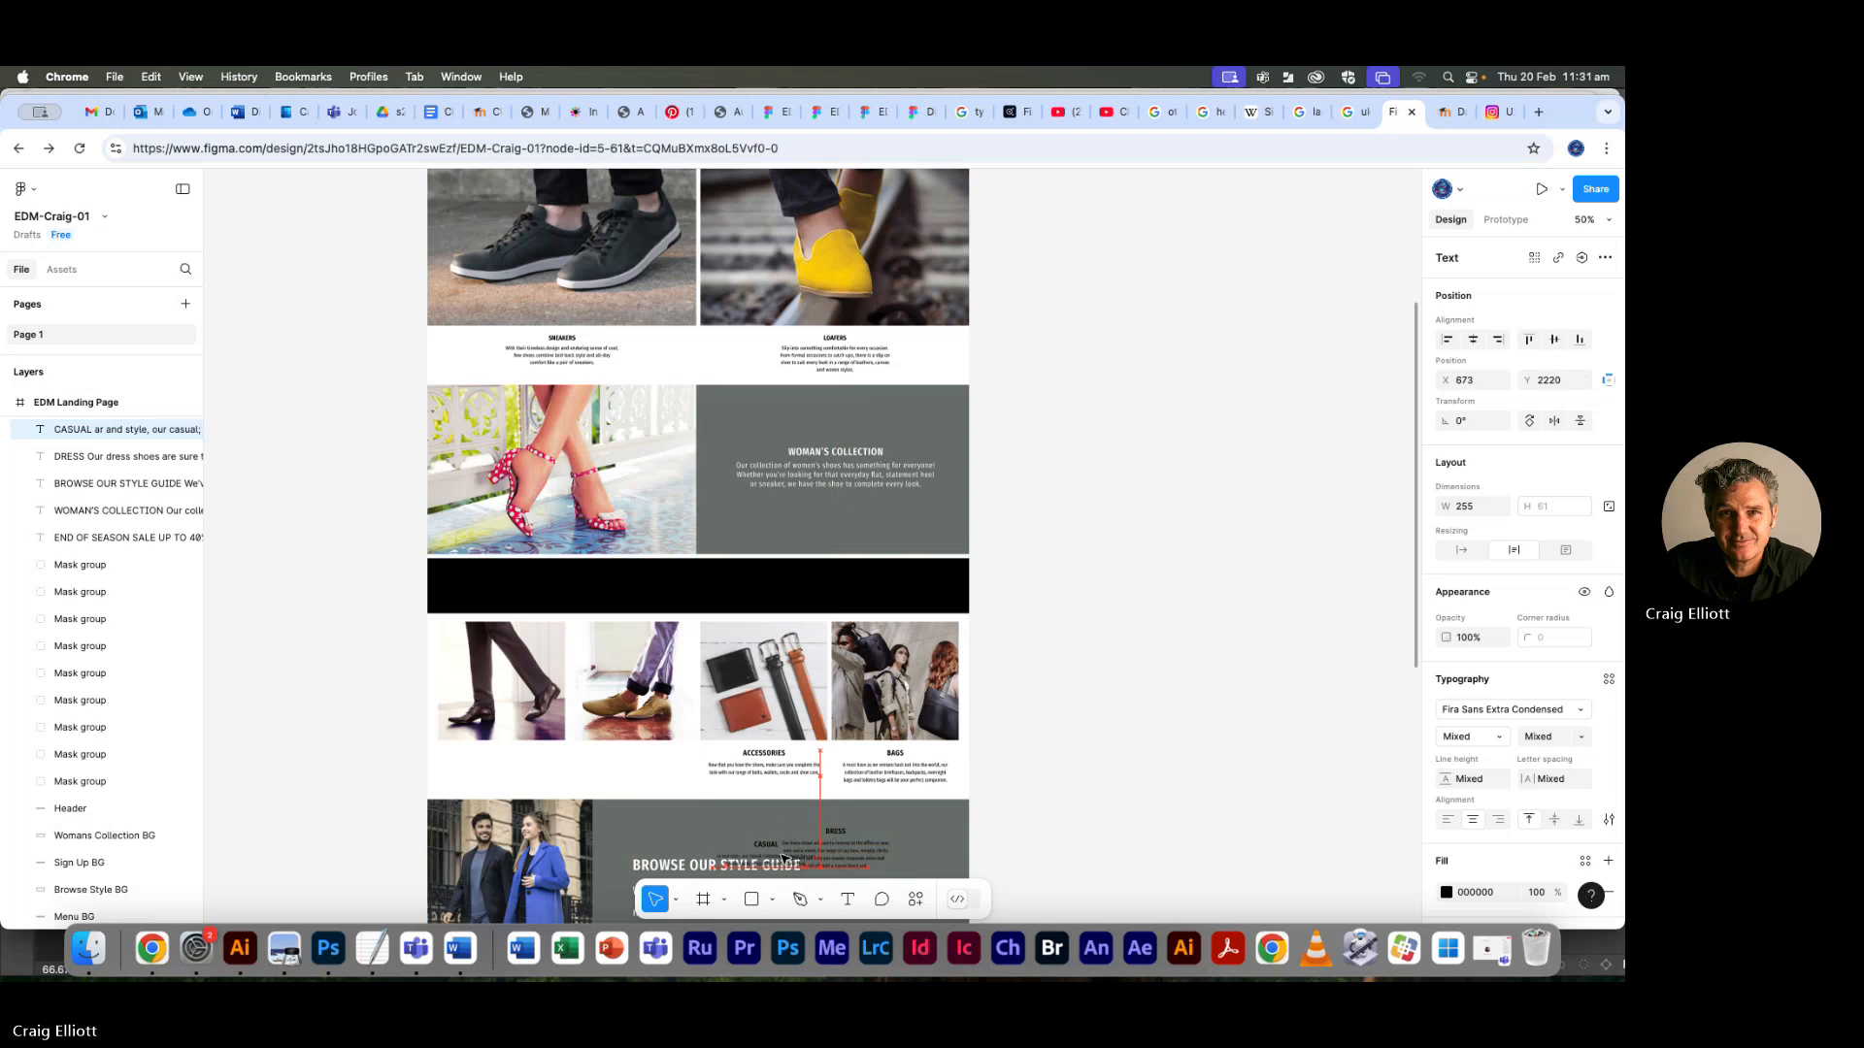
{"action": "left_click_drag", "start_coordinate": [764, 758], "coordinate": [787, 833]}
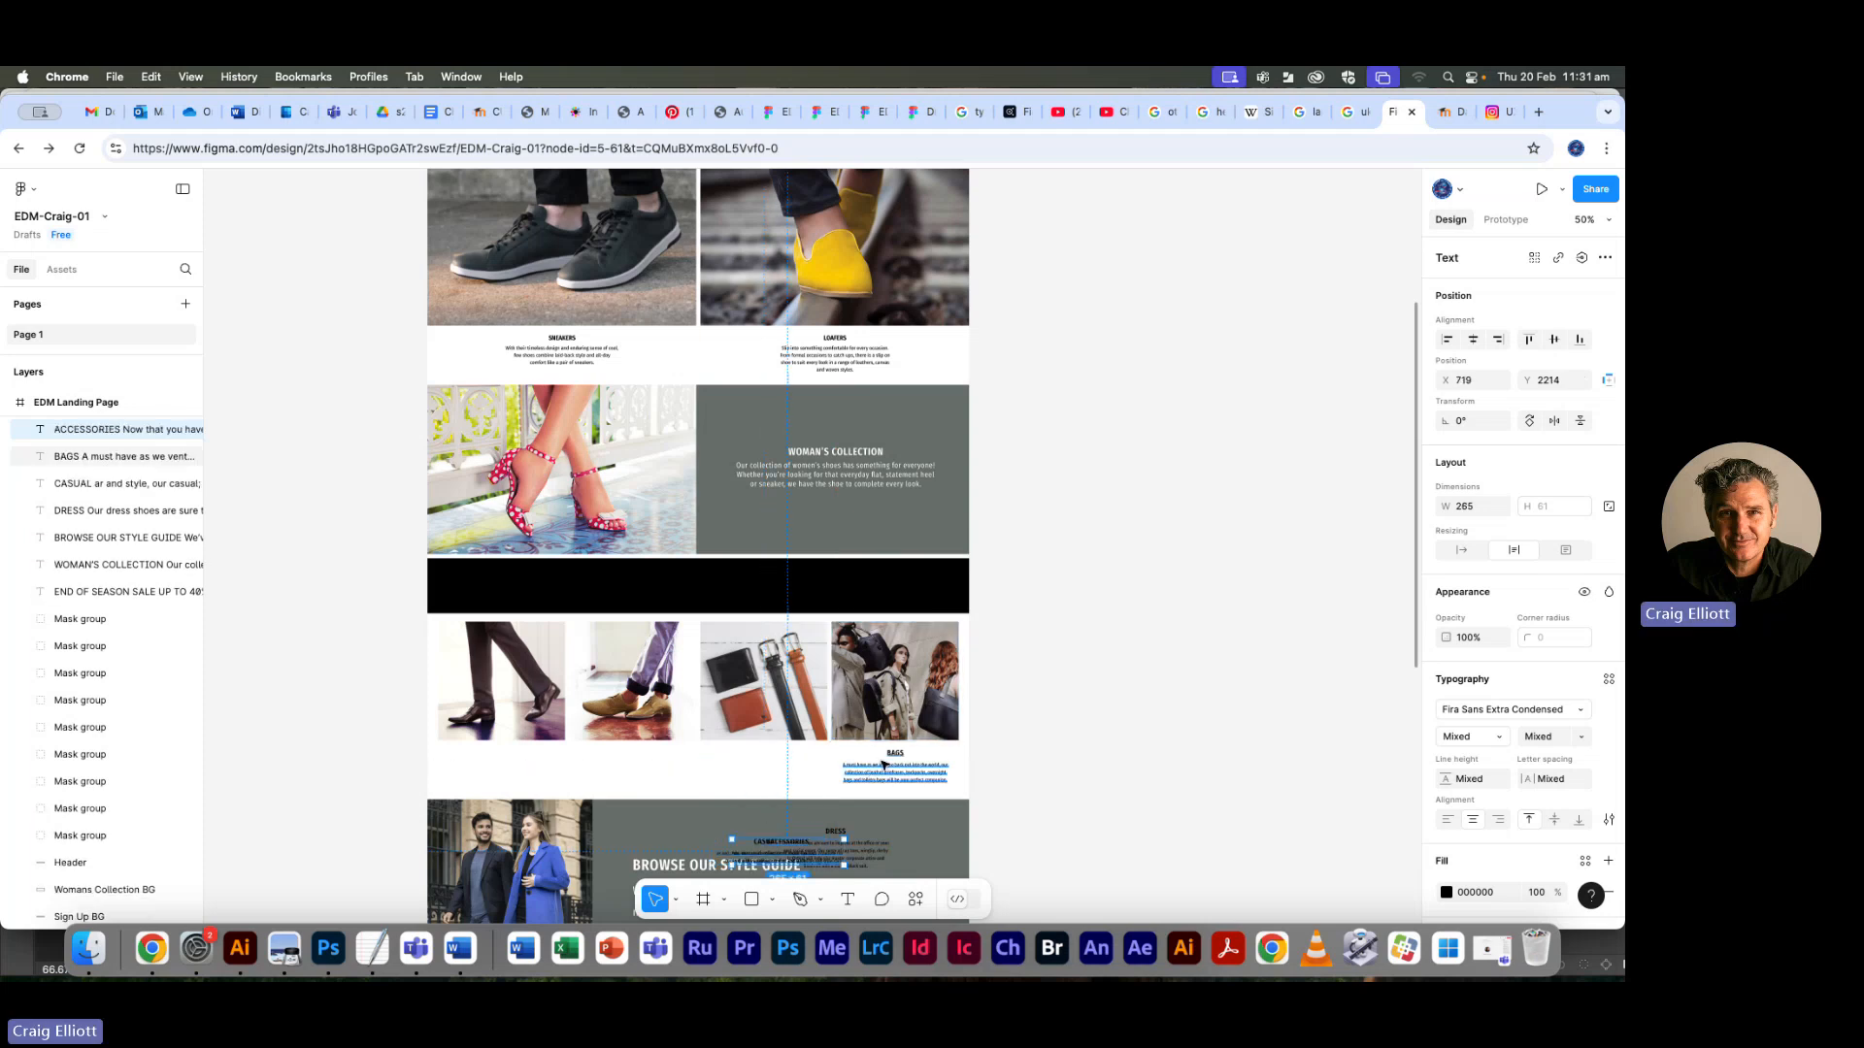
{"action": "left_click_drag", "start_coordinate": [895, 767], "coordinate": [774, 843]}
Place a copy of the SNEAKERS text block beneath the dress shoes image at X 41, Y 1999
{"action": "left_click", "coordinate": [570, 349]}
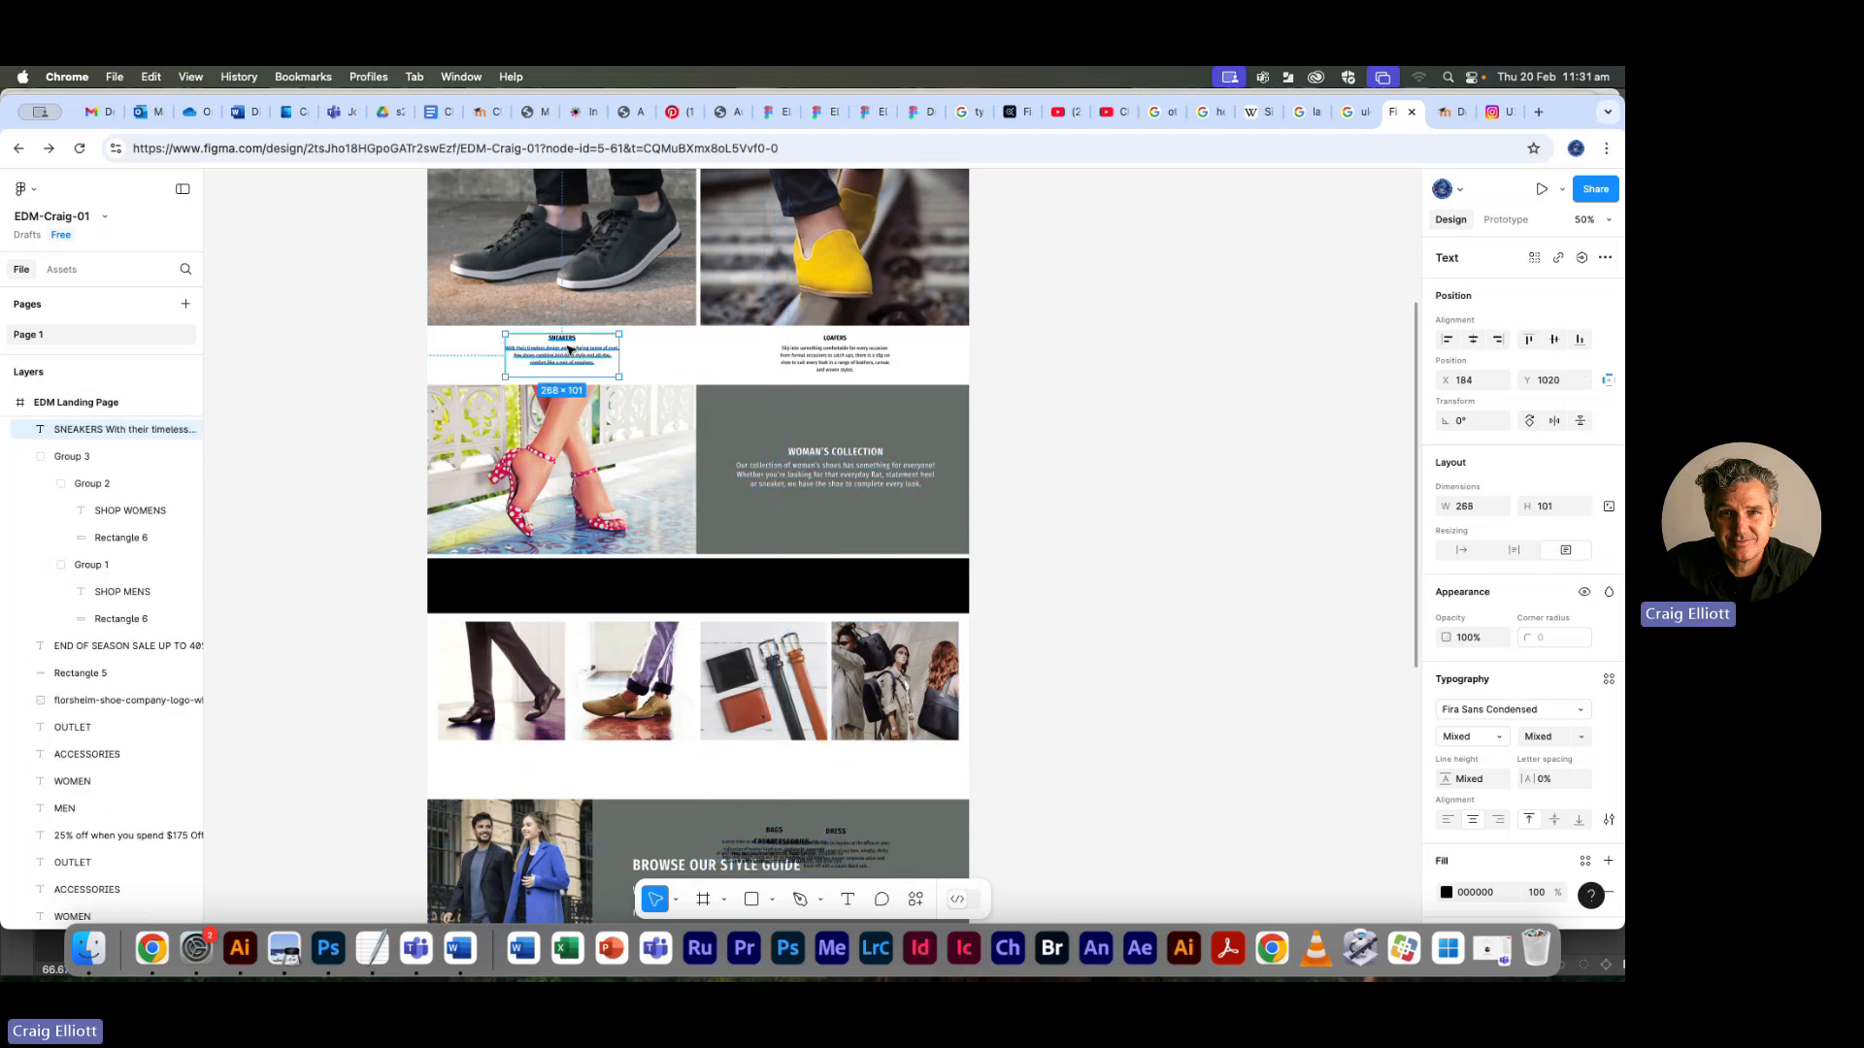
{"action": "left_click_drag", "start_coordinate": [569, 349], "coordinate": [516, 762]}
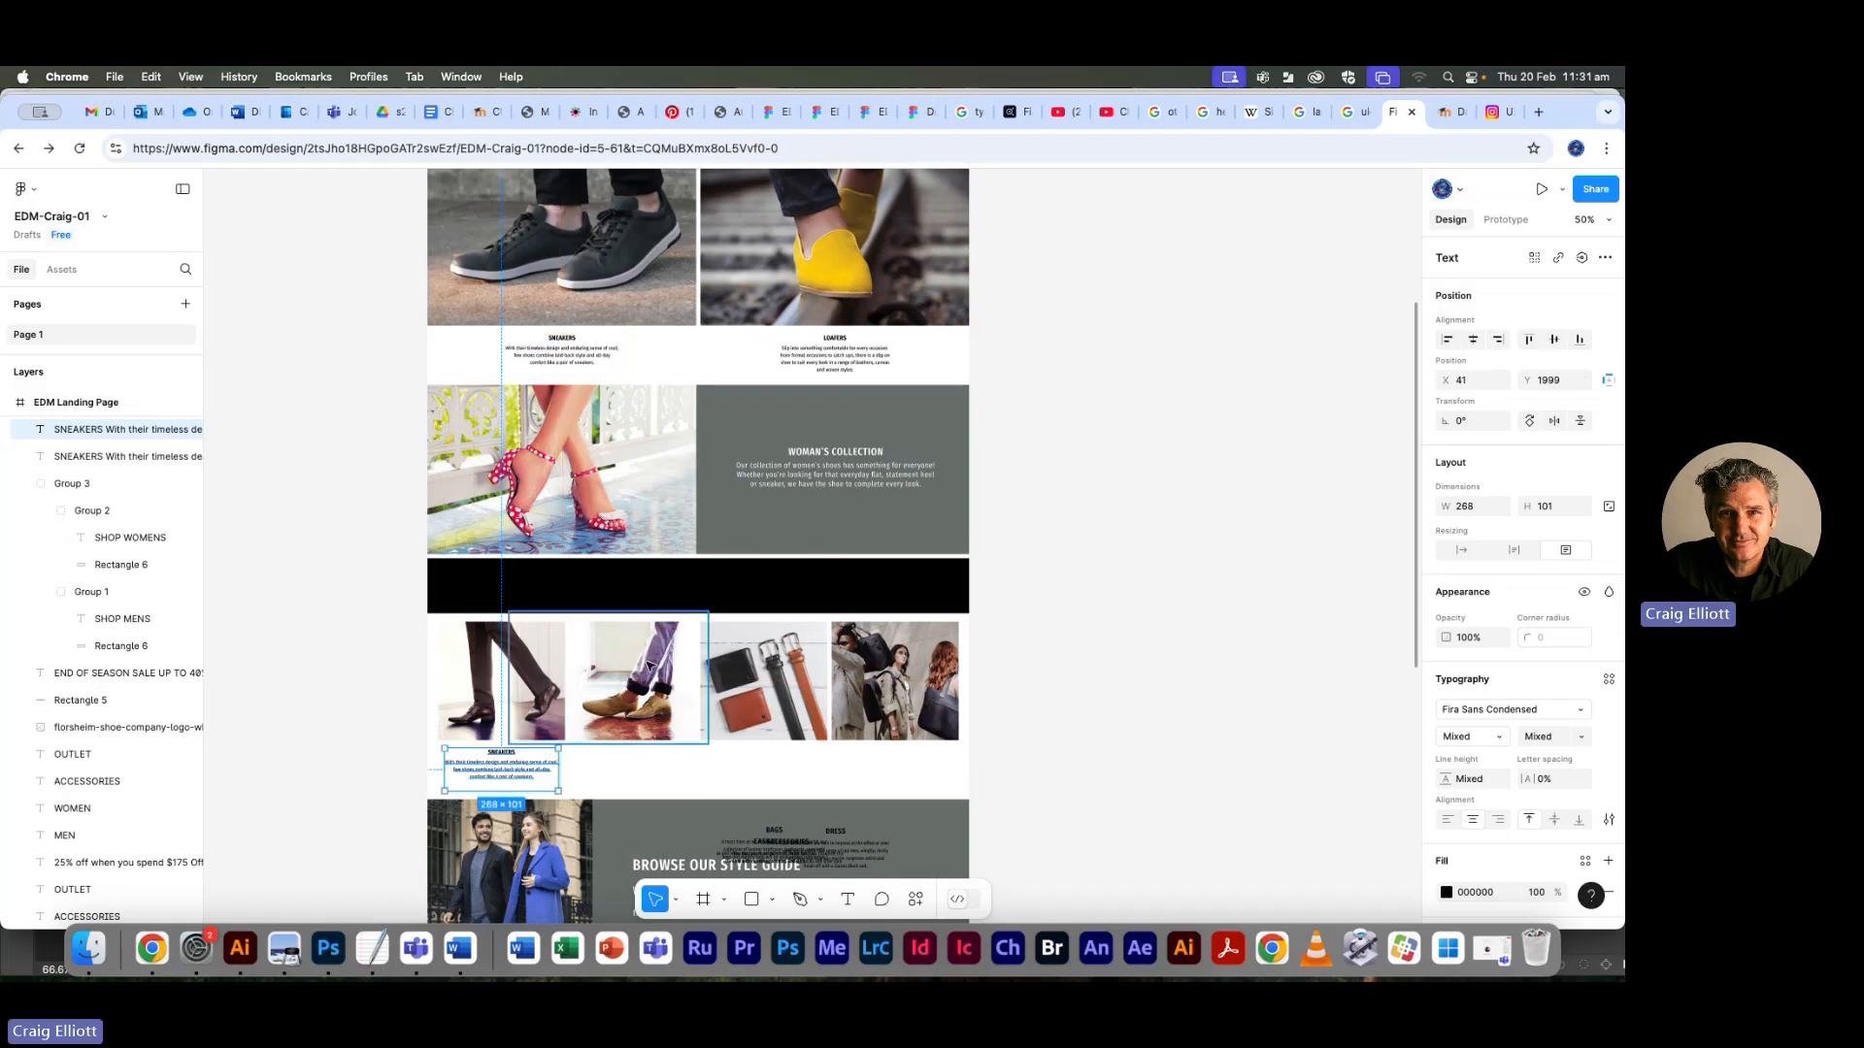
Switch to TextEdit and copy the DRESS heading from Florsheim EDM text.txt
{"action": "key", "text": "super+Tab"}
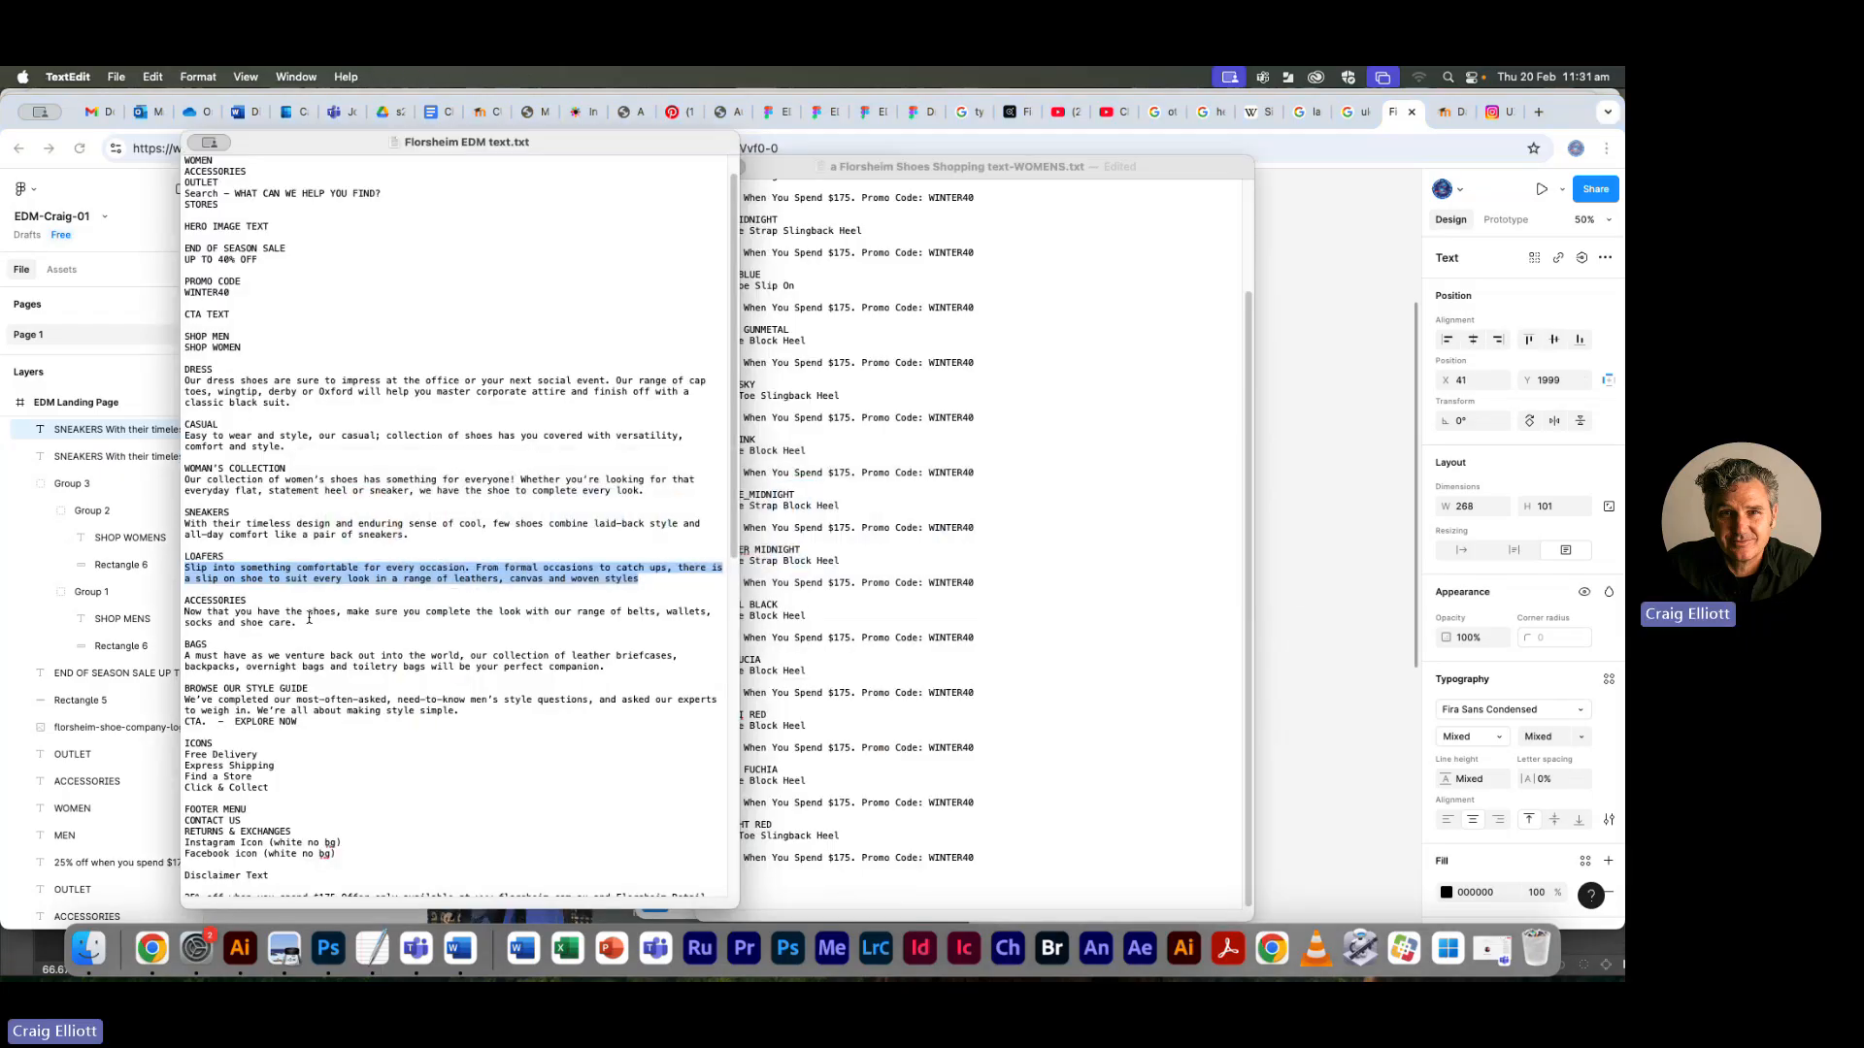
{"action": "scroll", "coordinate": [308, 613], "scroll_direction": "down", "scroll_amount": 1}
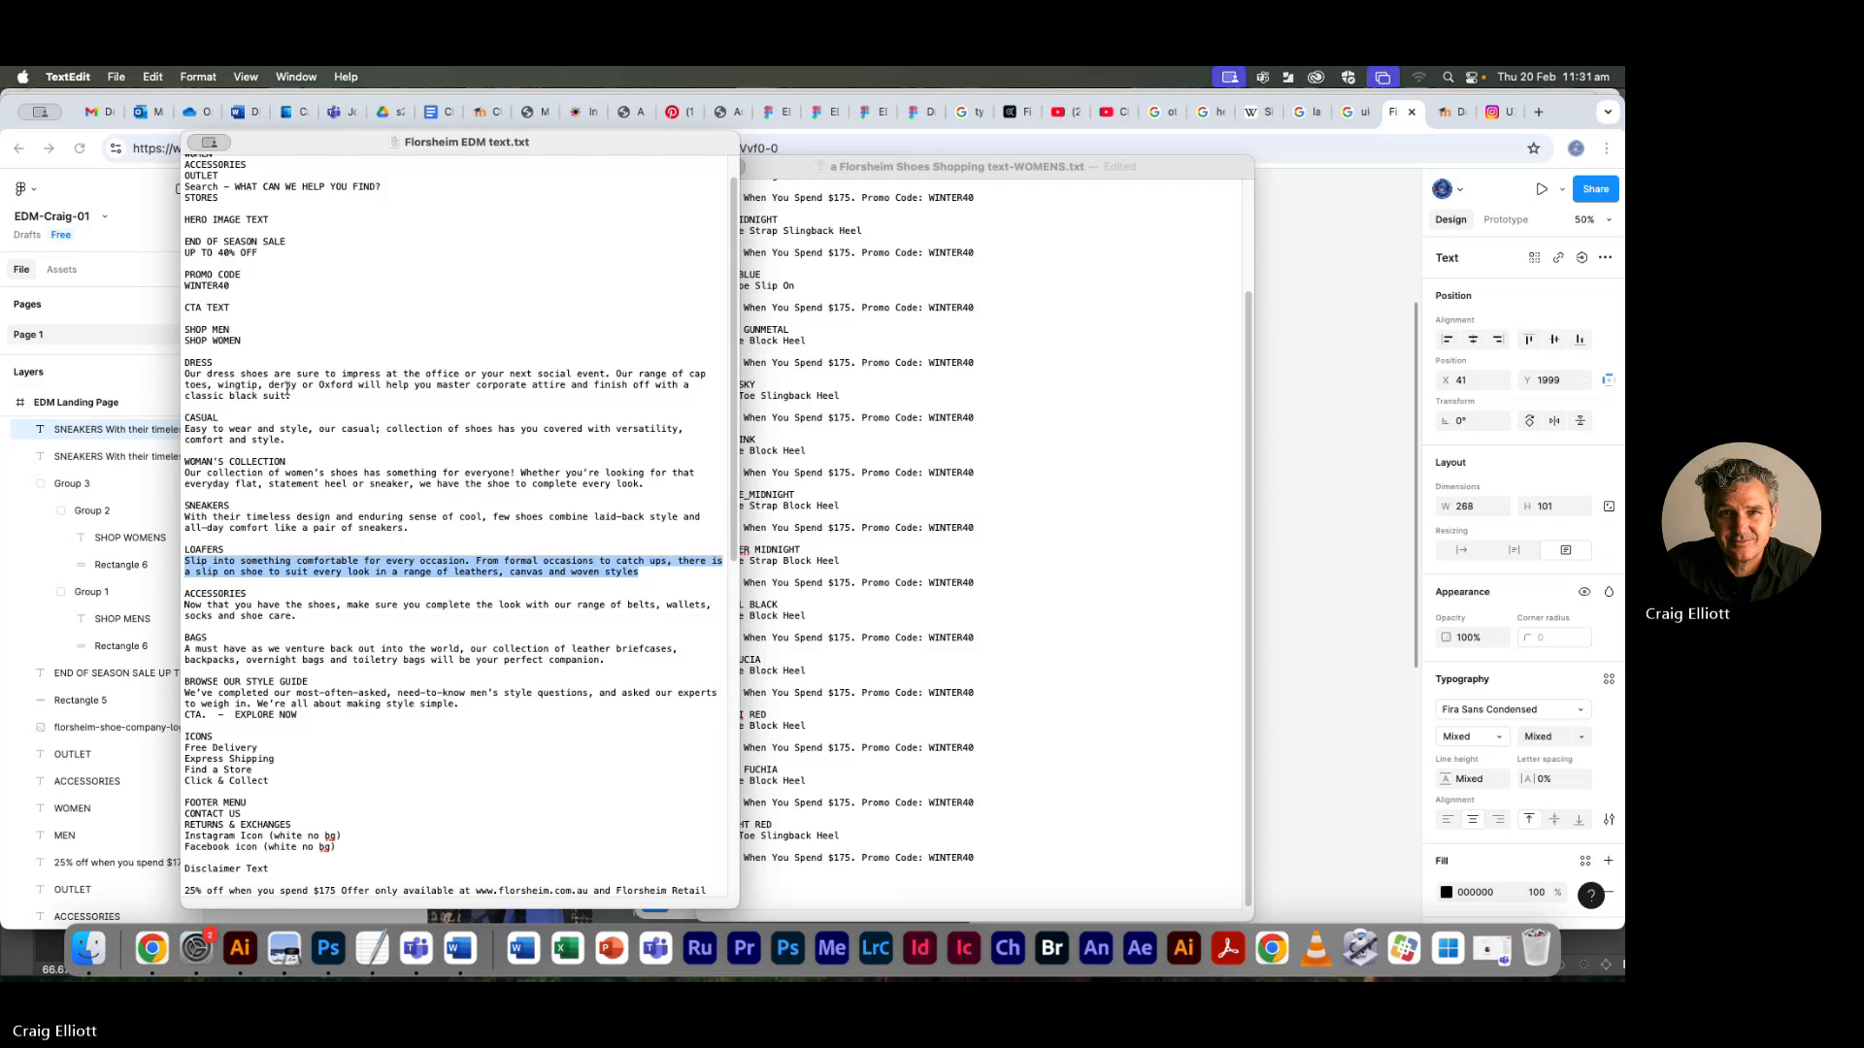
{"action": "double_click", "coordinate": [211, 363]}
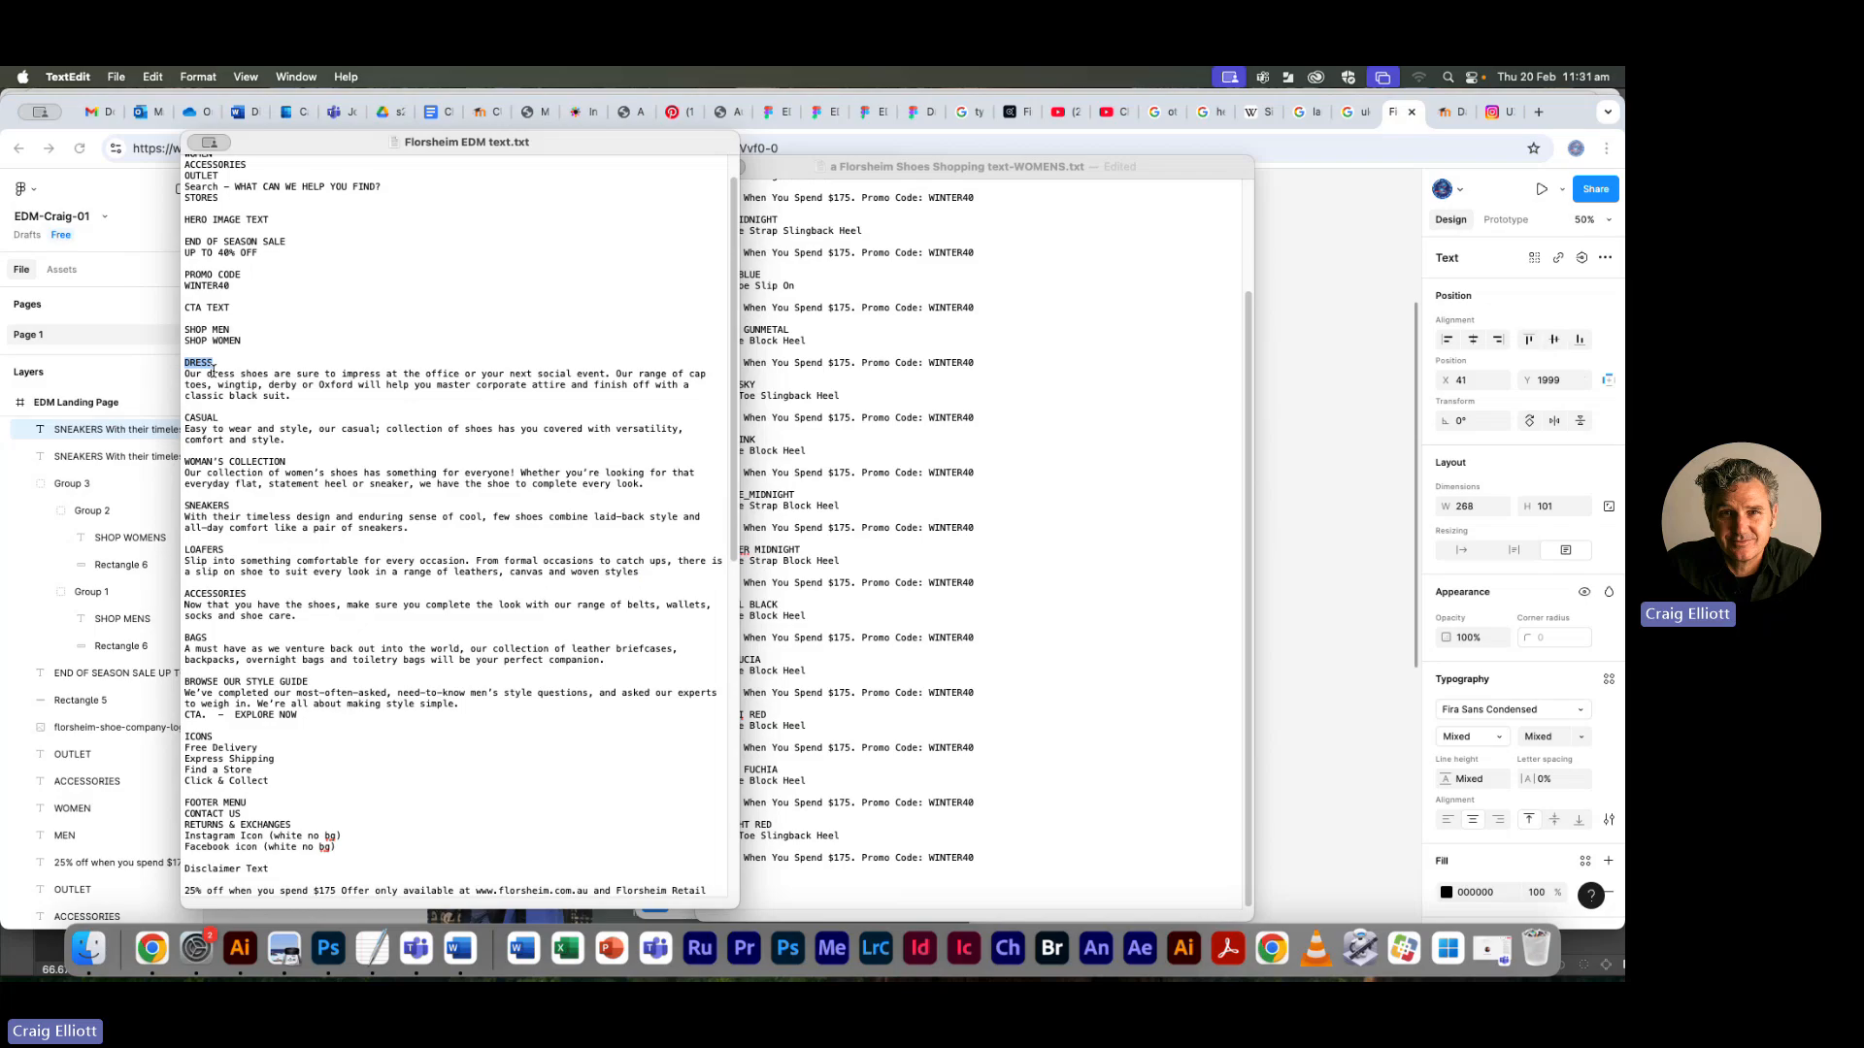
Return to Figma and replace the SNEAKERS heading beneath the dress shoes image with DRESS
{"action": "key", "text": "super+Tab"}
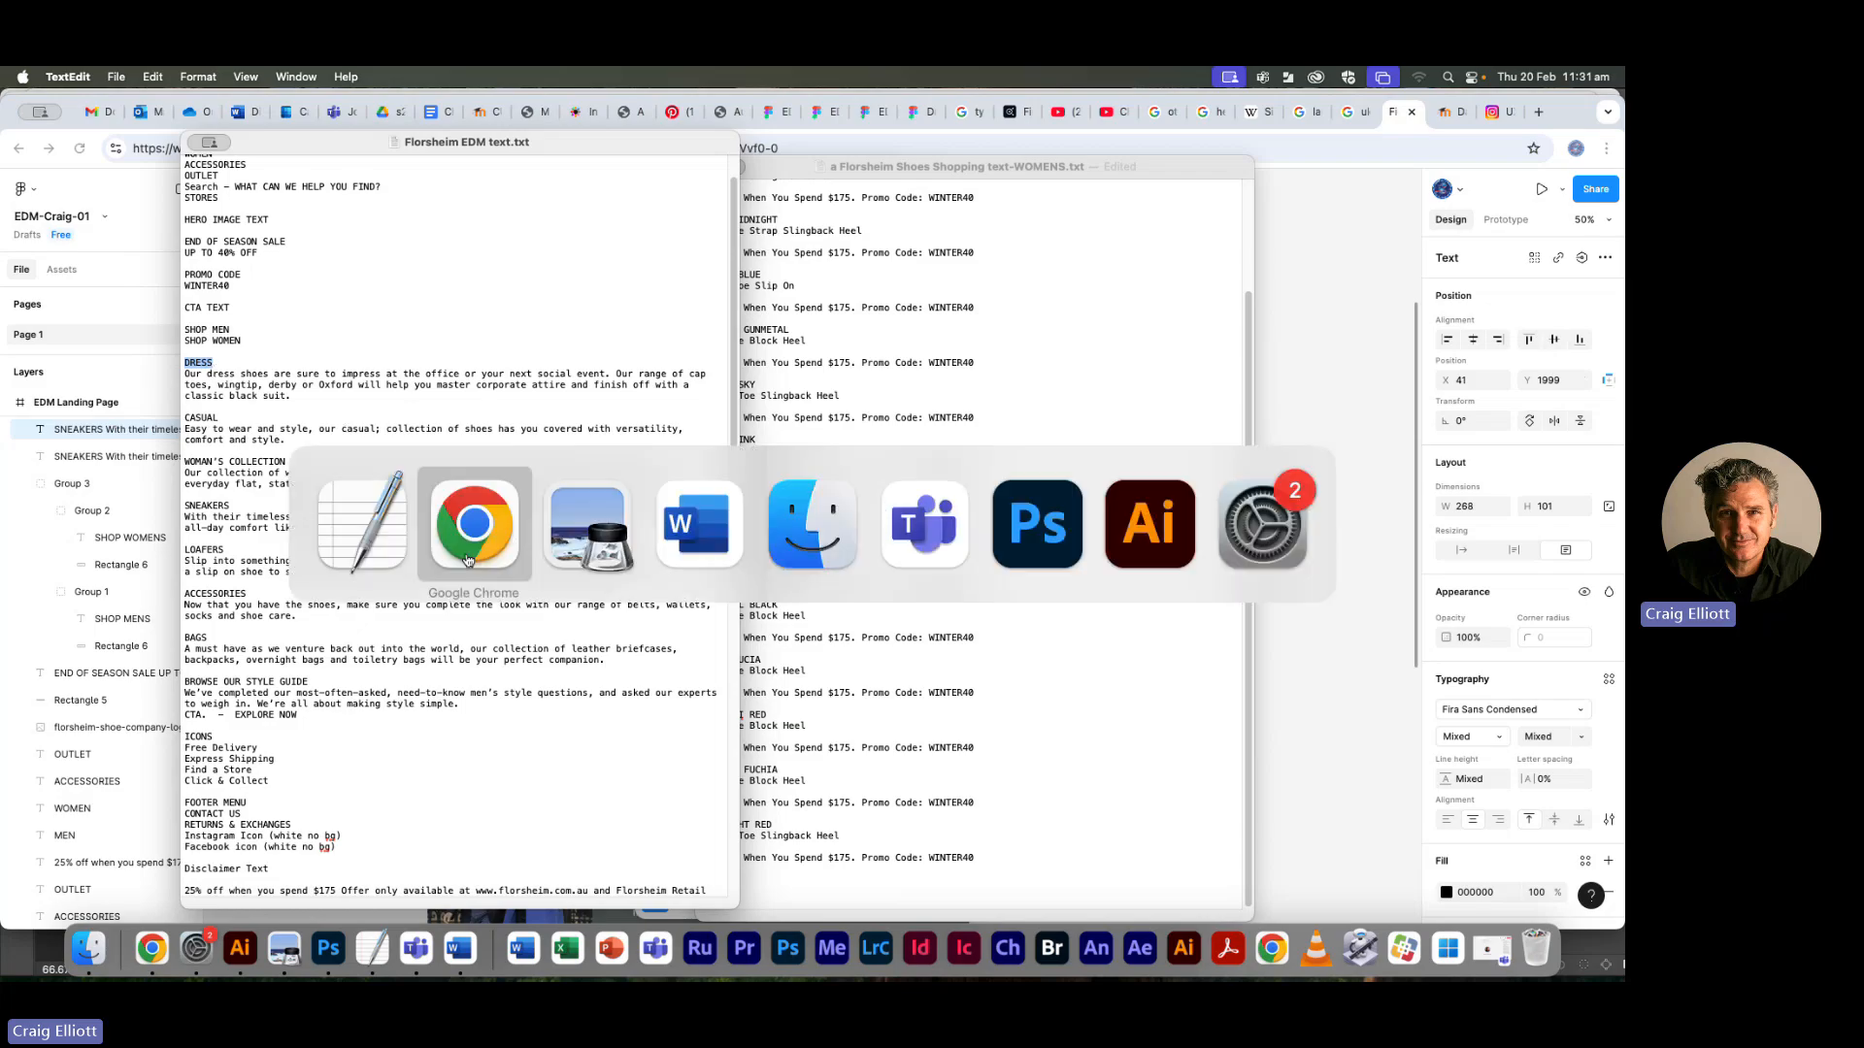
{"action": "left_click", "coordinate": [487, 555]}
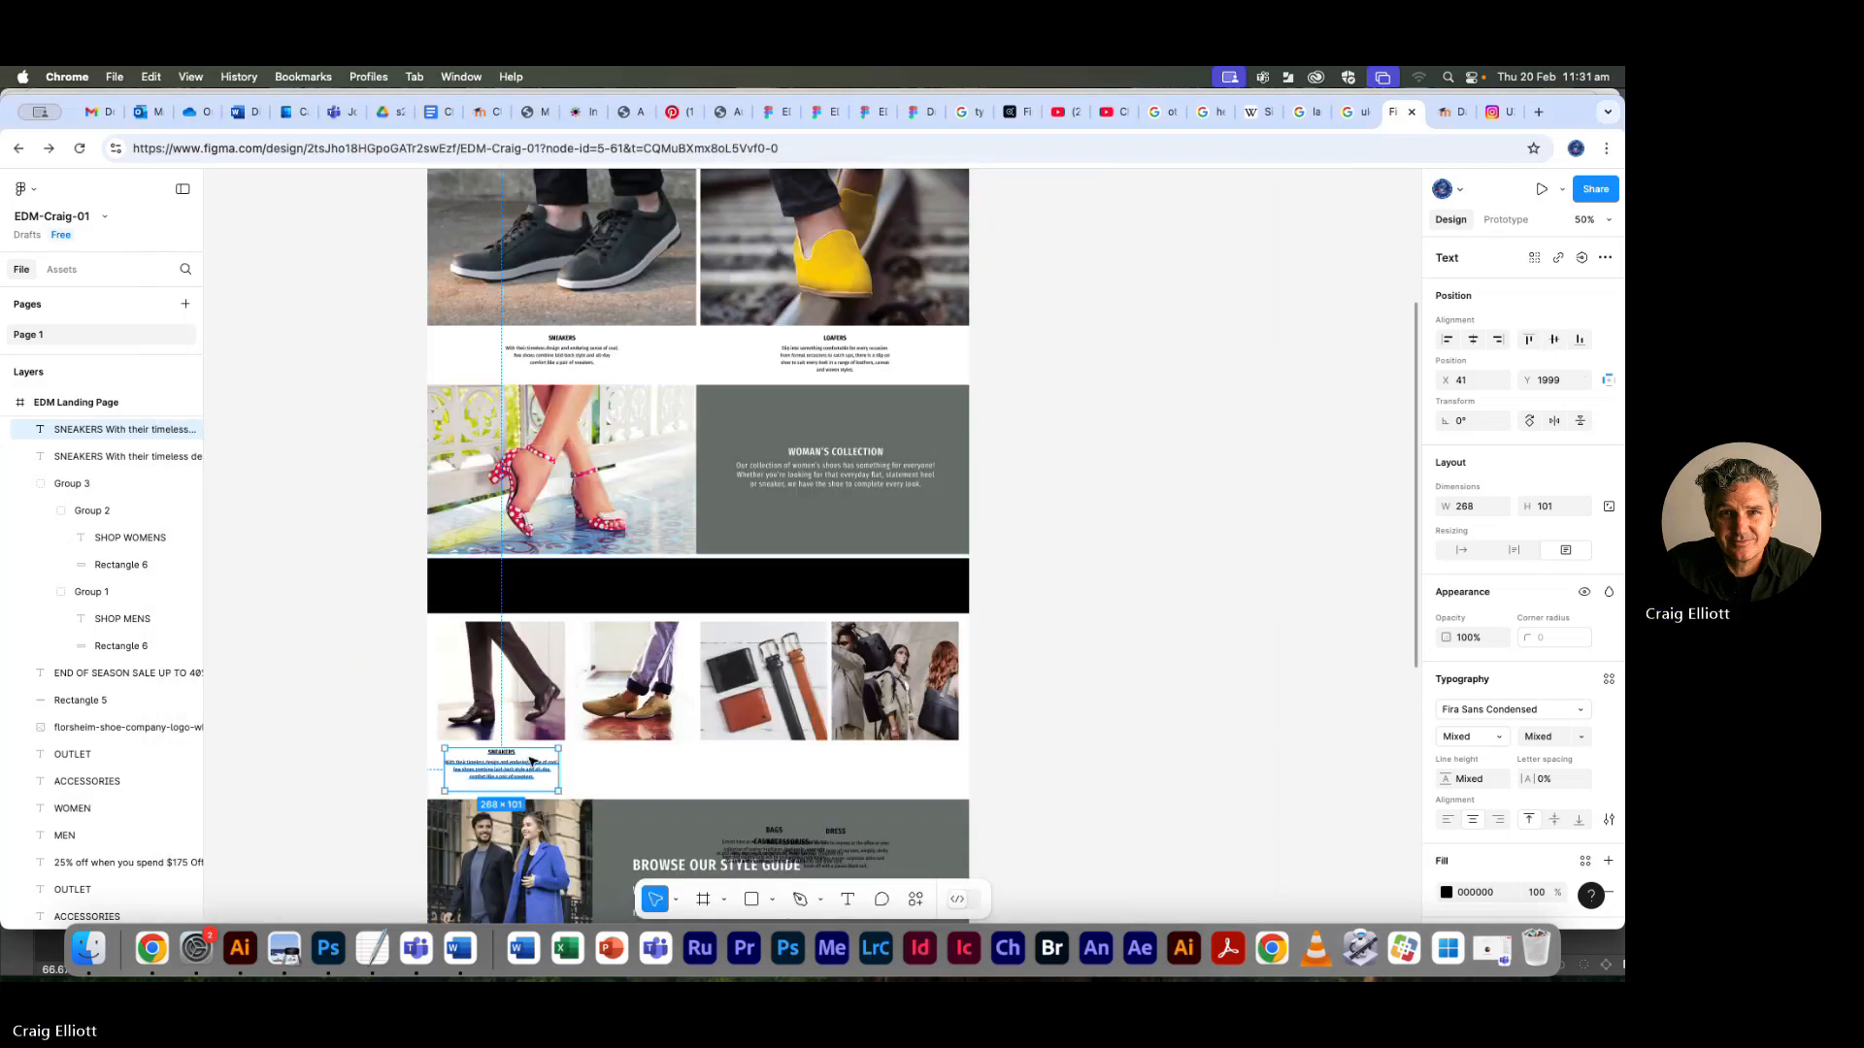
{"action": "scroll", "coordinate": [504, 740], "scroll_direction": "down", "scroll_amount": 1}
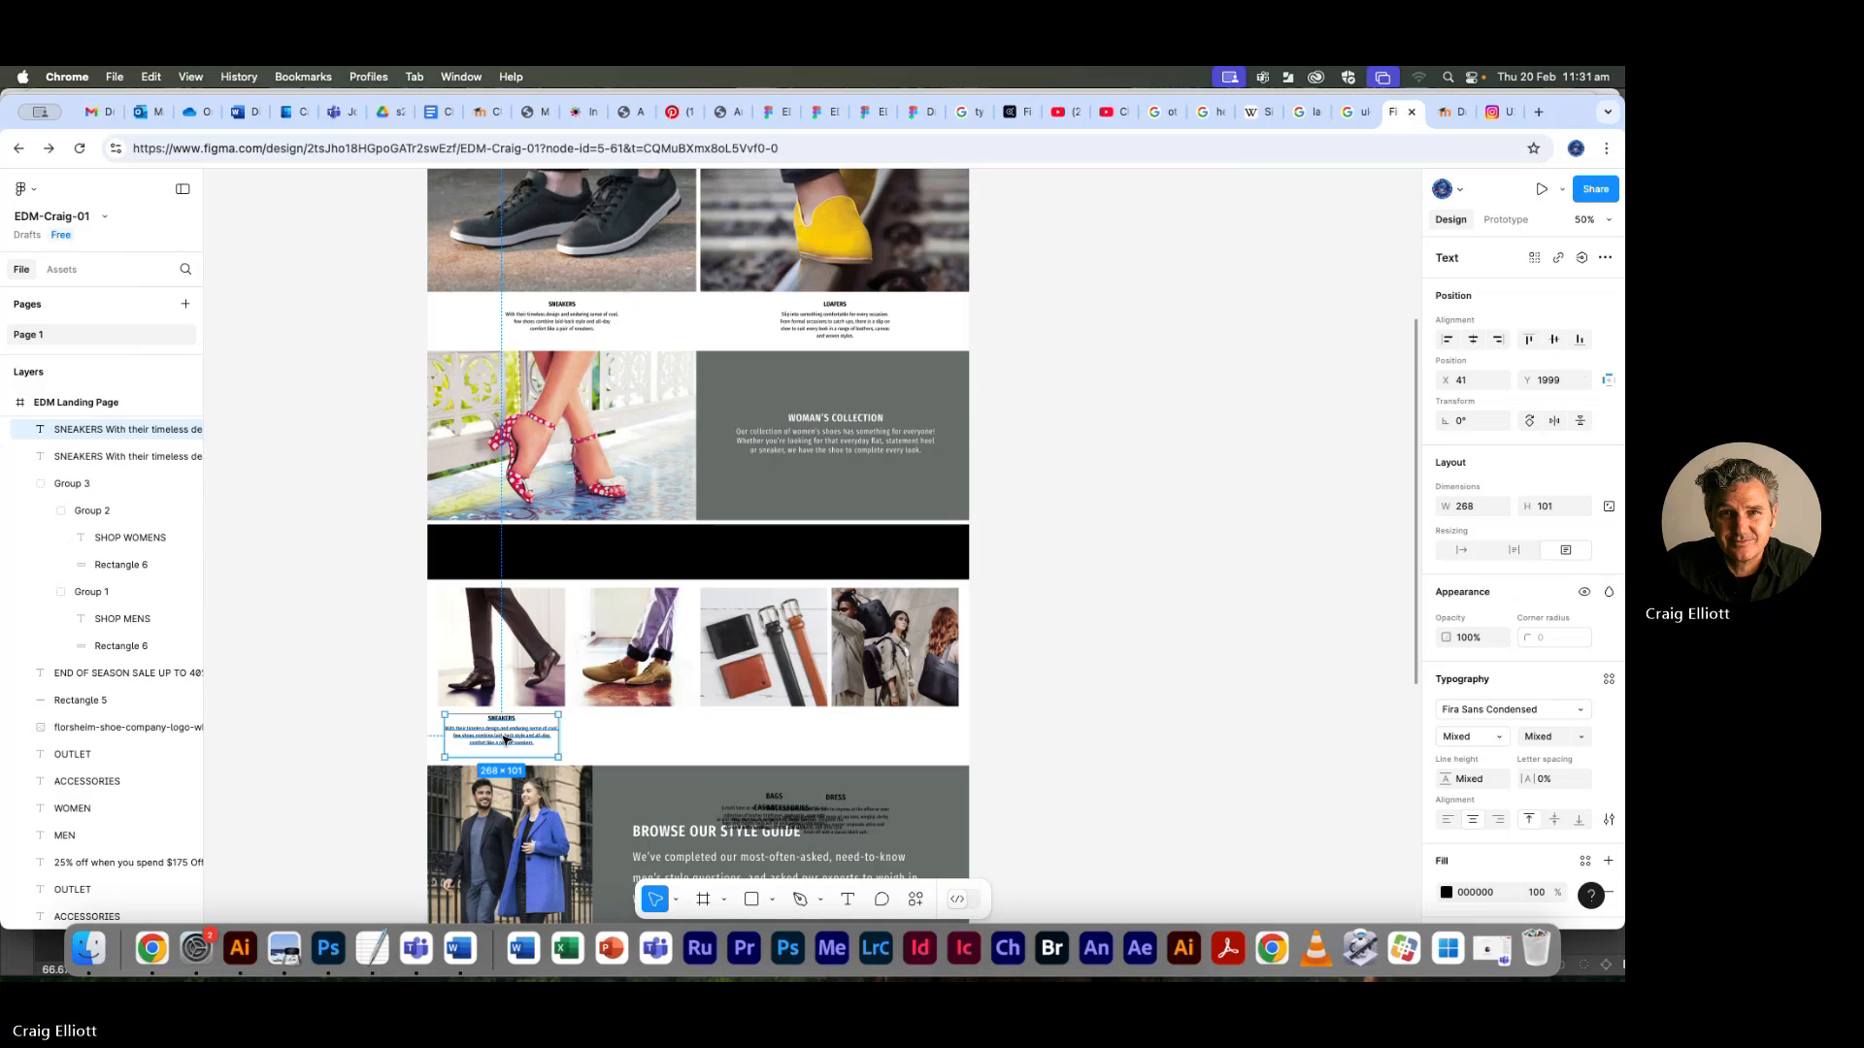
{"action": "scroll", "coordinate": [495, 728], "scroll_direction": "up", "scroll_amount": 10, "text": "ctrl"}
{"action": "left_click_drag", "start_coordinate": [407, 666], "coordinate": [965, 624]}
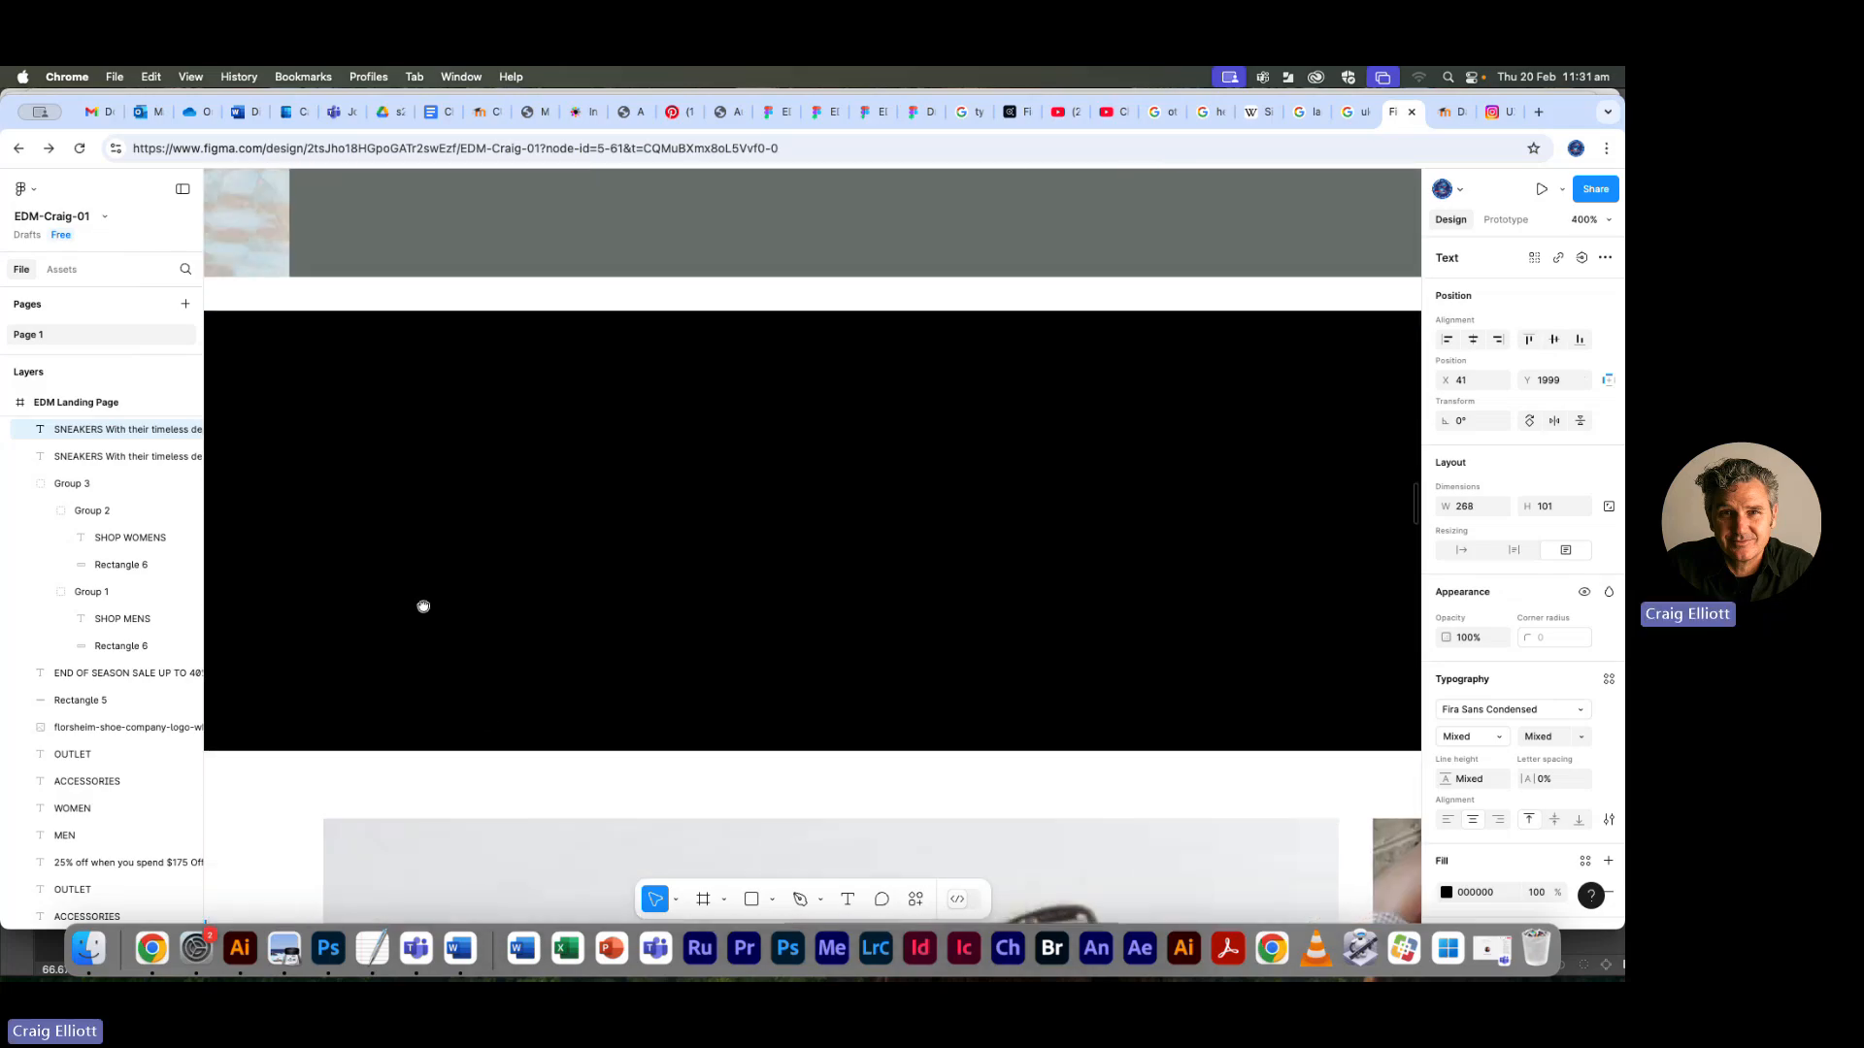
{"action": "left_click_drag", "start_coordinate": [422, 608], "coordinate": [1108, 642]}
{"action": "left_click_drag", "start_coordinate": [255, 610], "coordinate": [455, 629]}
{"action": "left_click_drag", "start_coordinate": [456, 861], "coordinate": [778, 387]}
{"action": "mouse_move", "coordinate": [654, 641]}
{"action": "left_mouse_down"}
{"action": "mouse_move", "coordinate": [732, 611]}
{"action": "mouse_move", "coordinate": [1169, 175]}
{"action": "mouse_move", "coordinate": [687, 353]}
{"action": "left_mouse_up"}
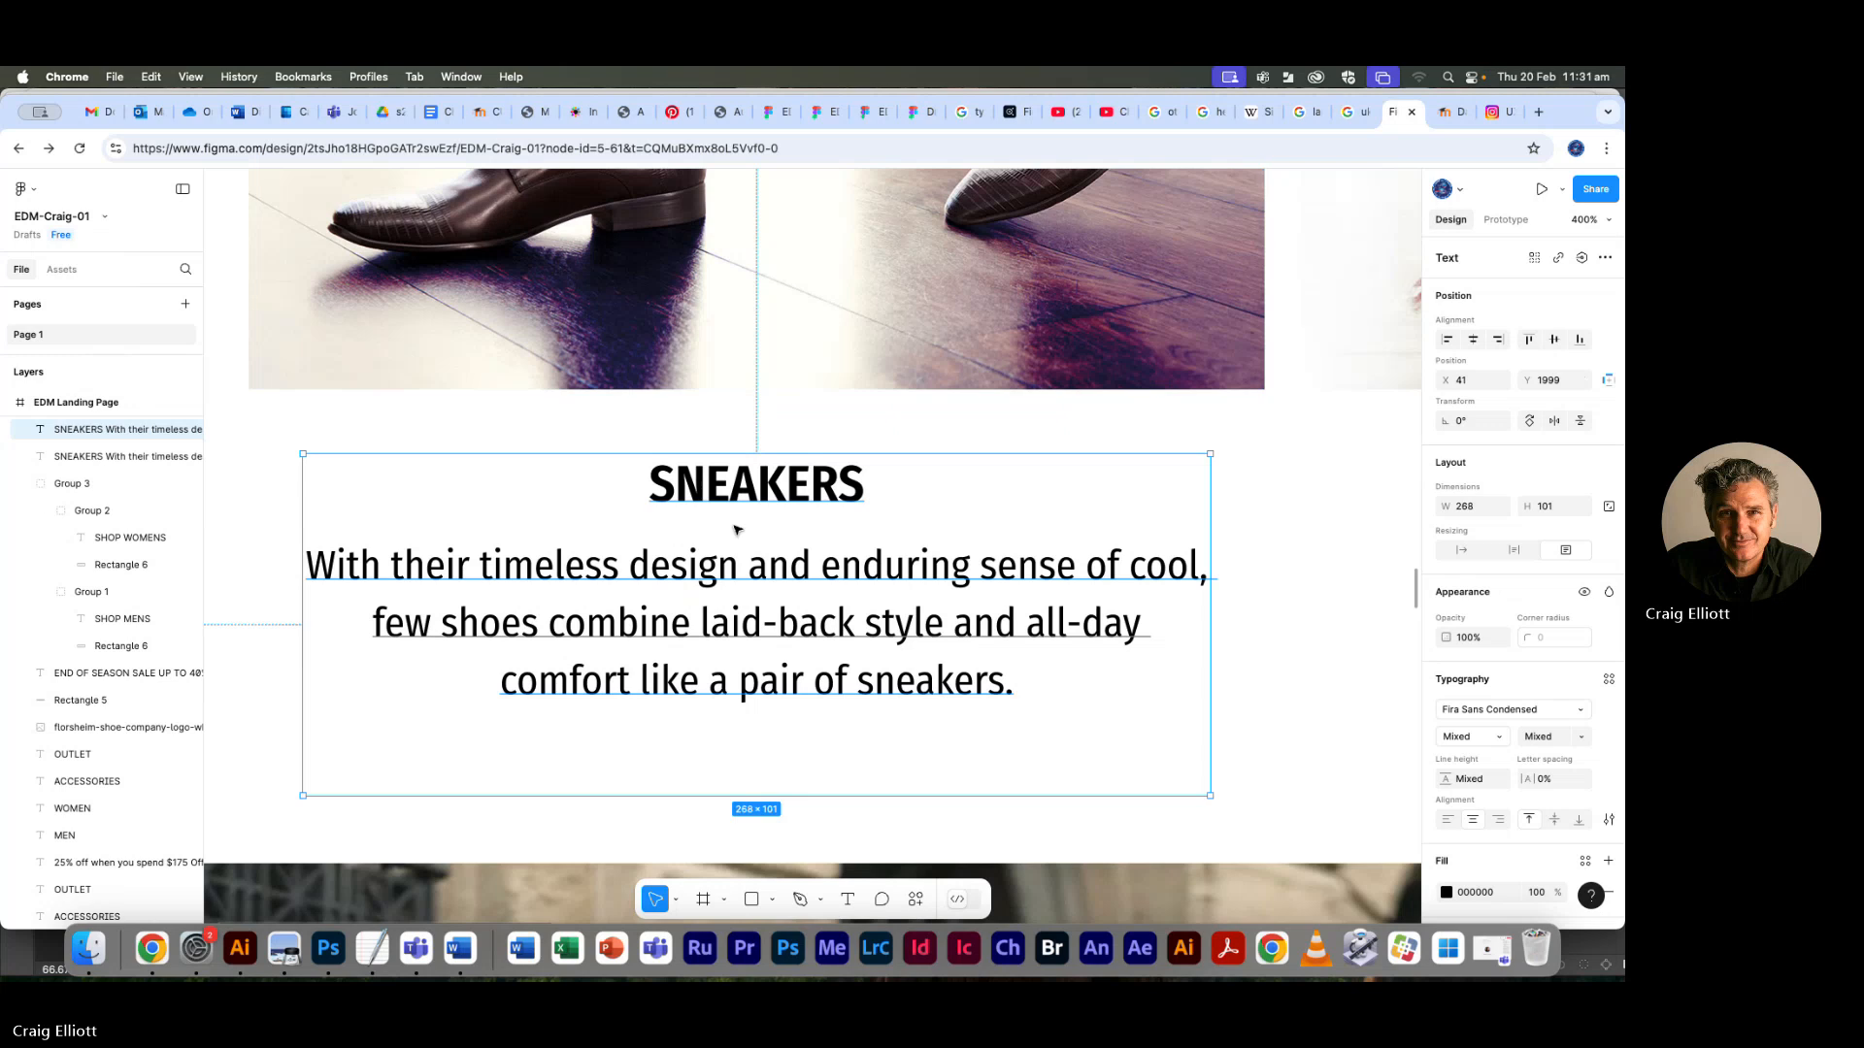
{"action": "left_click", "coordinate": [847, 898]}
{"action": "left_click", "coordinate": [788, 482]}
{"action": "left_click_drag", "start_coordinate": [863, 482], "coordinate": [662, 490]}
{"action": "type", "text": "DRESS"}
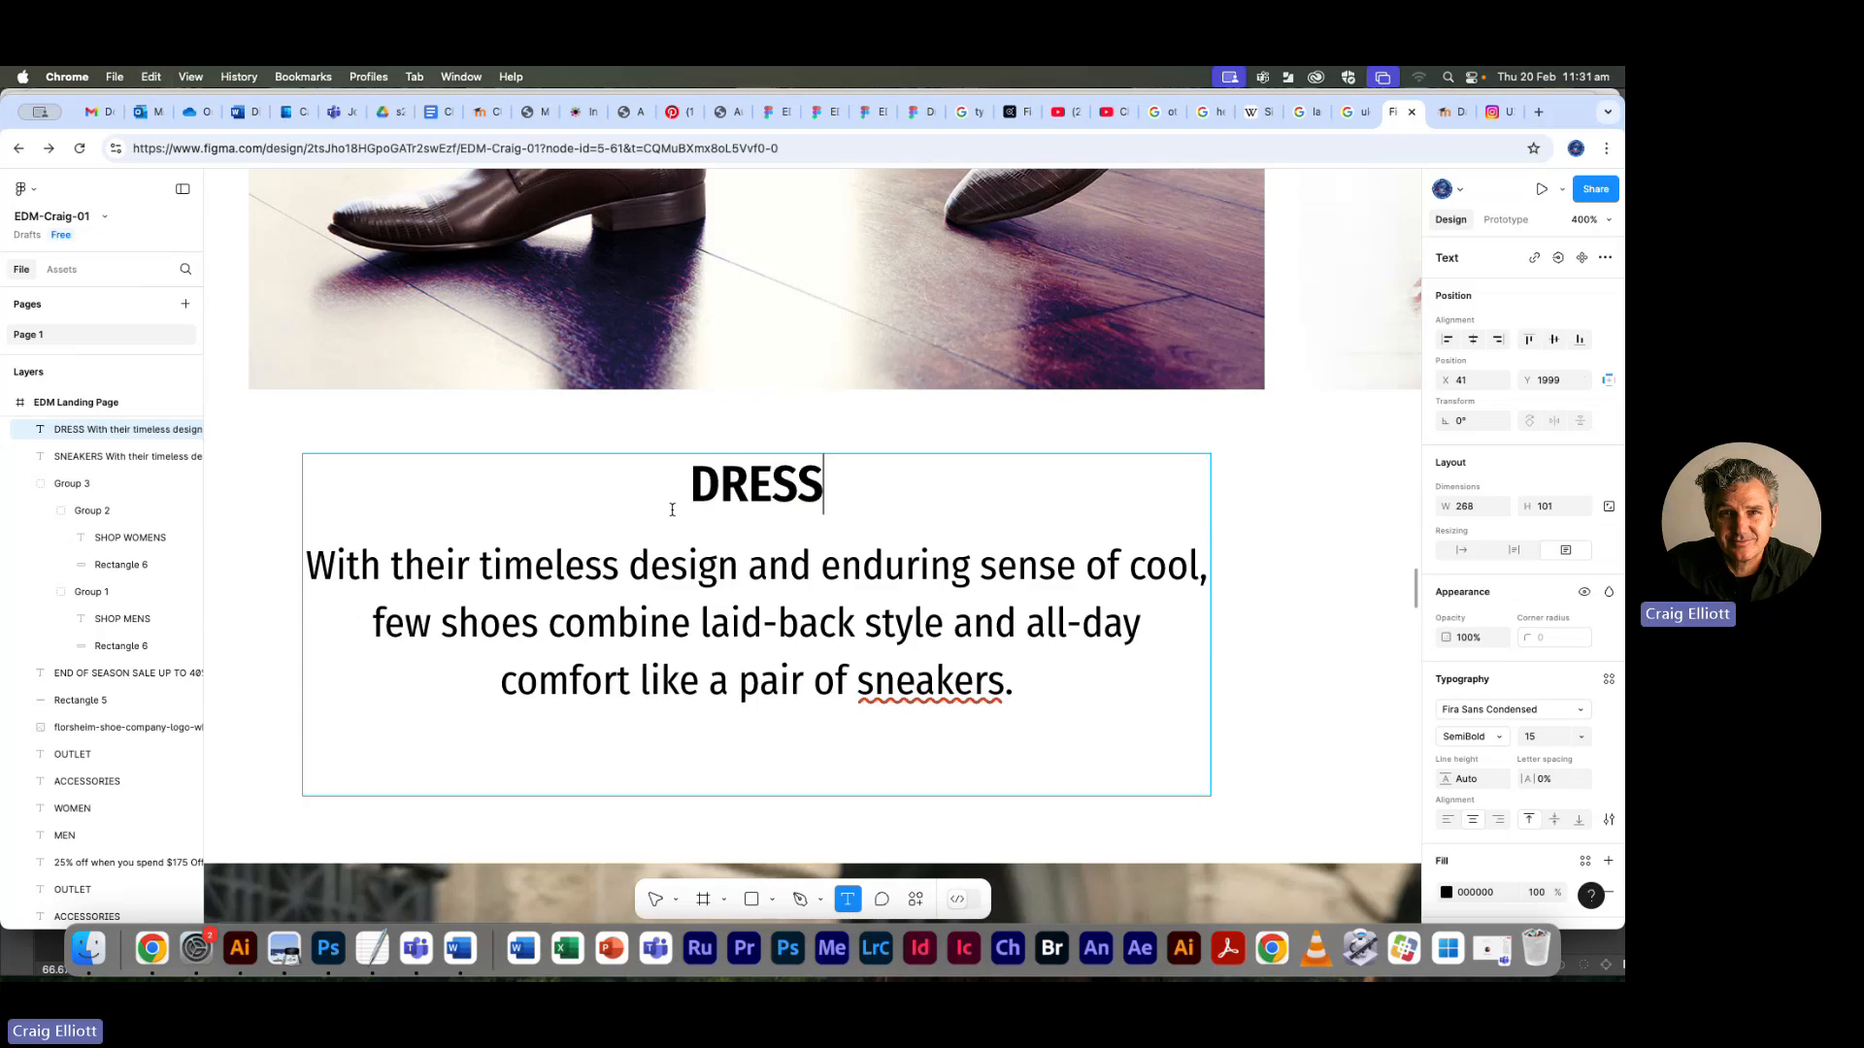
Switch to TextEdit and copy the DRESS paragraph without its heading
{"action": "key", "text": "super+Tab"}
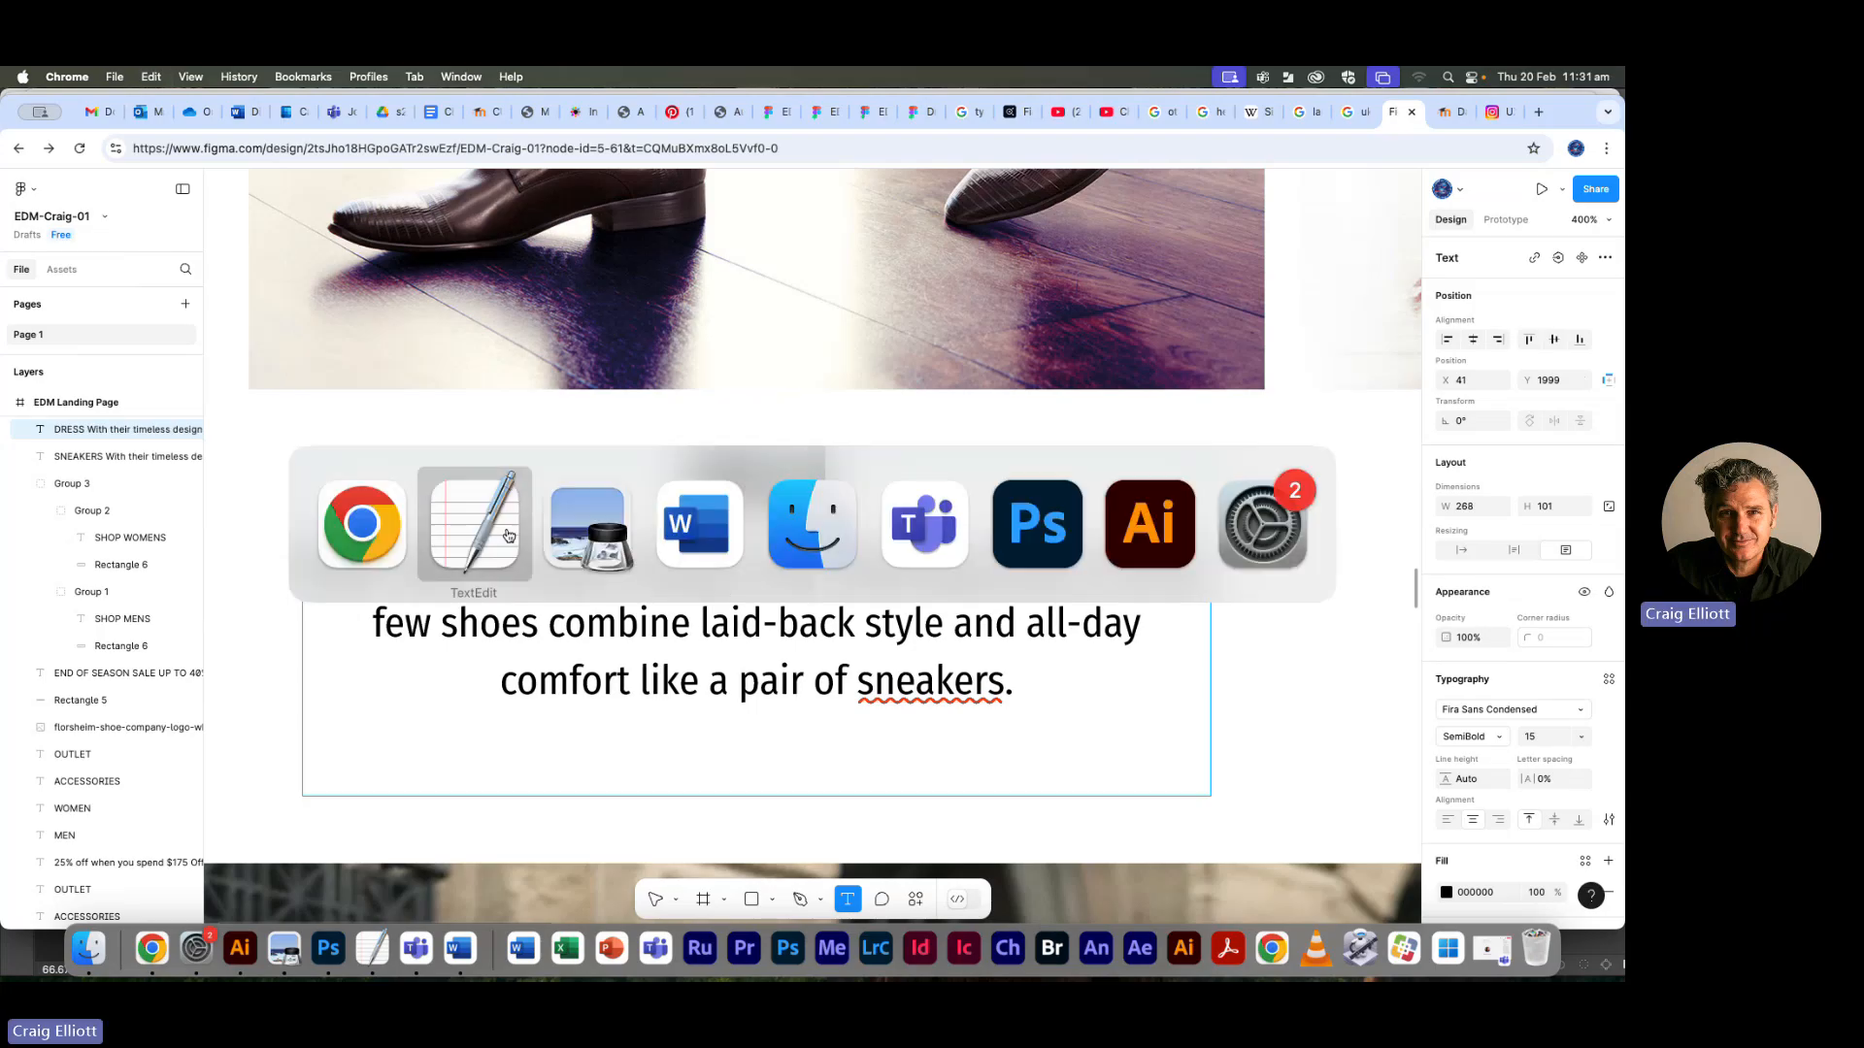
{"action": "left_click", "coordinate": [471, 529]}
{"action": "left_click_drag", "start_coordinate": [289, 399], "coordinate": [160, 367]}
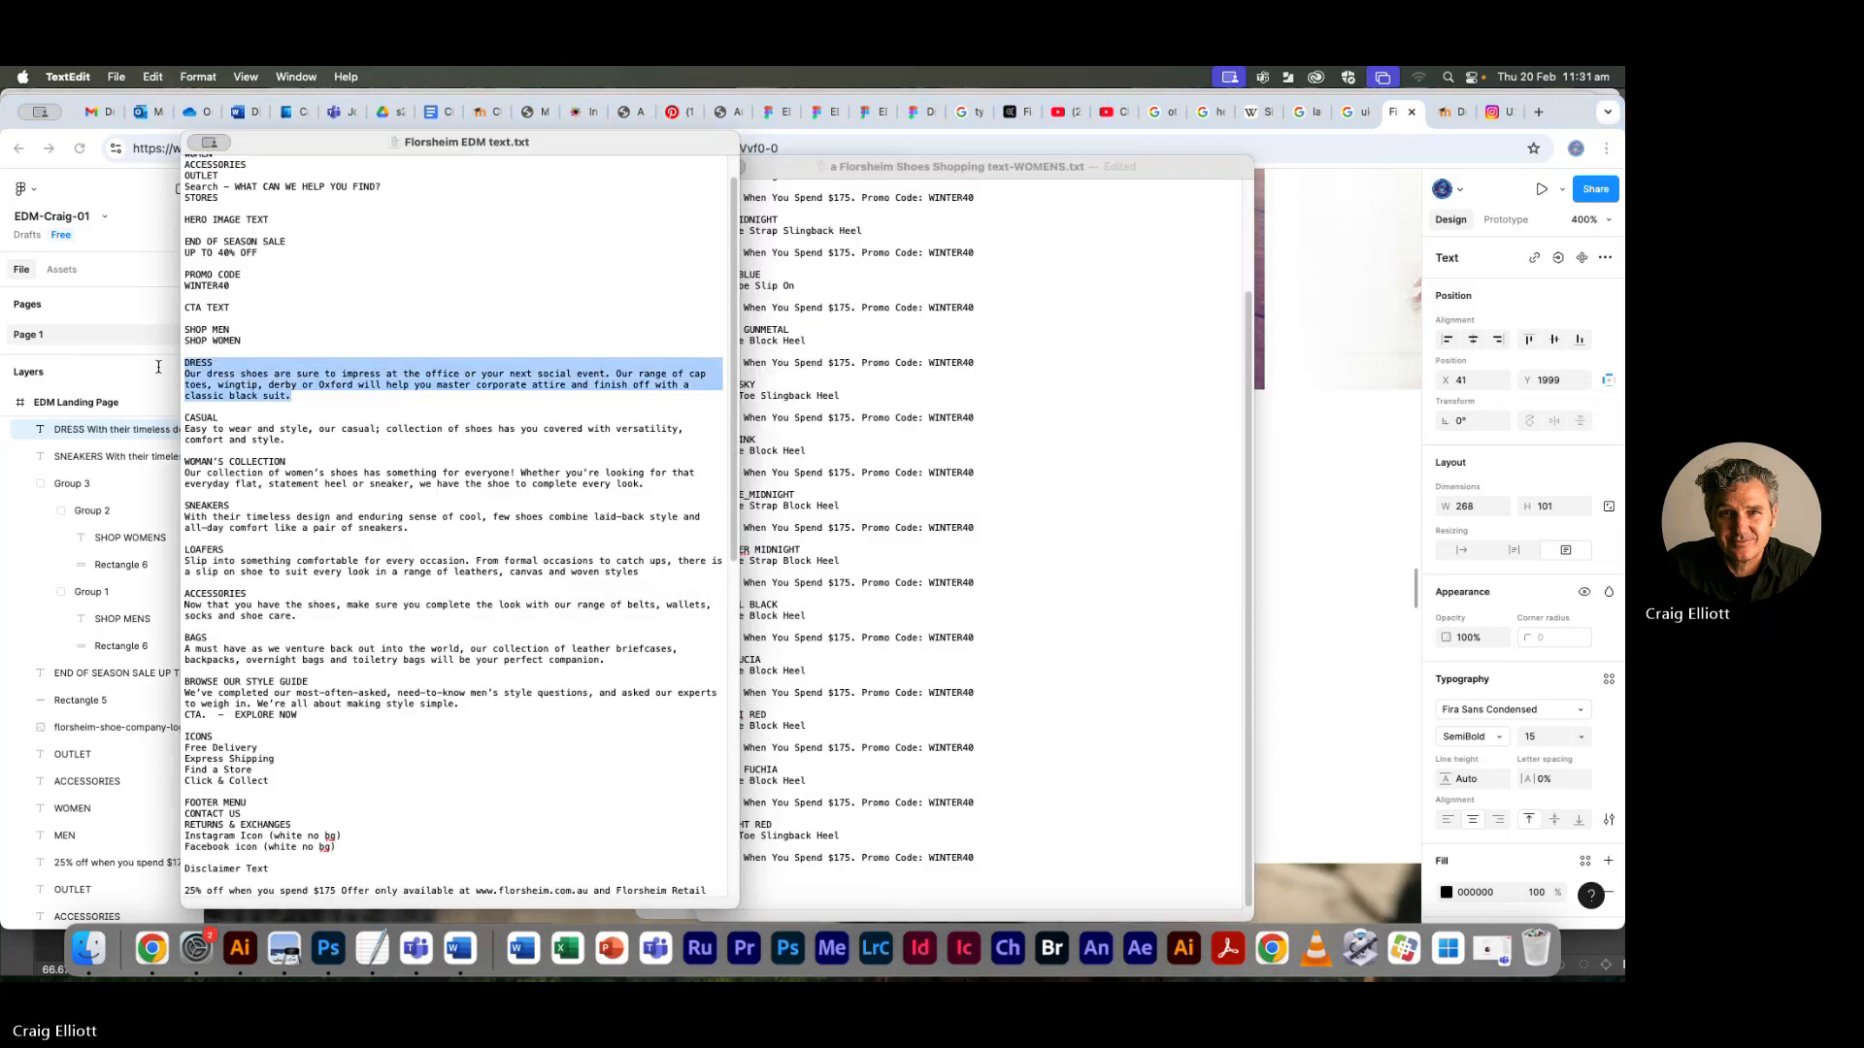
{"action": "left_click_drag", "start_coordinate": [289, 399], "coordinate": [170, 377]}
{"action": "key", "text": "super+c"}
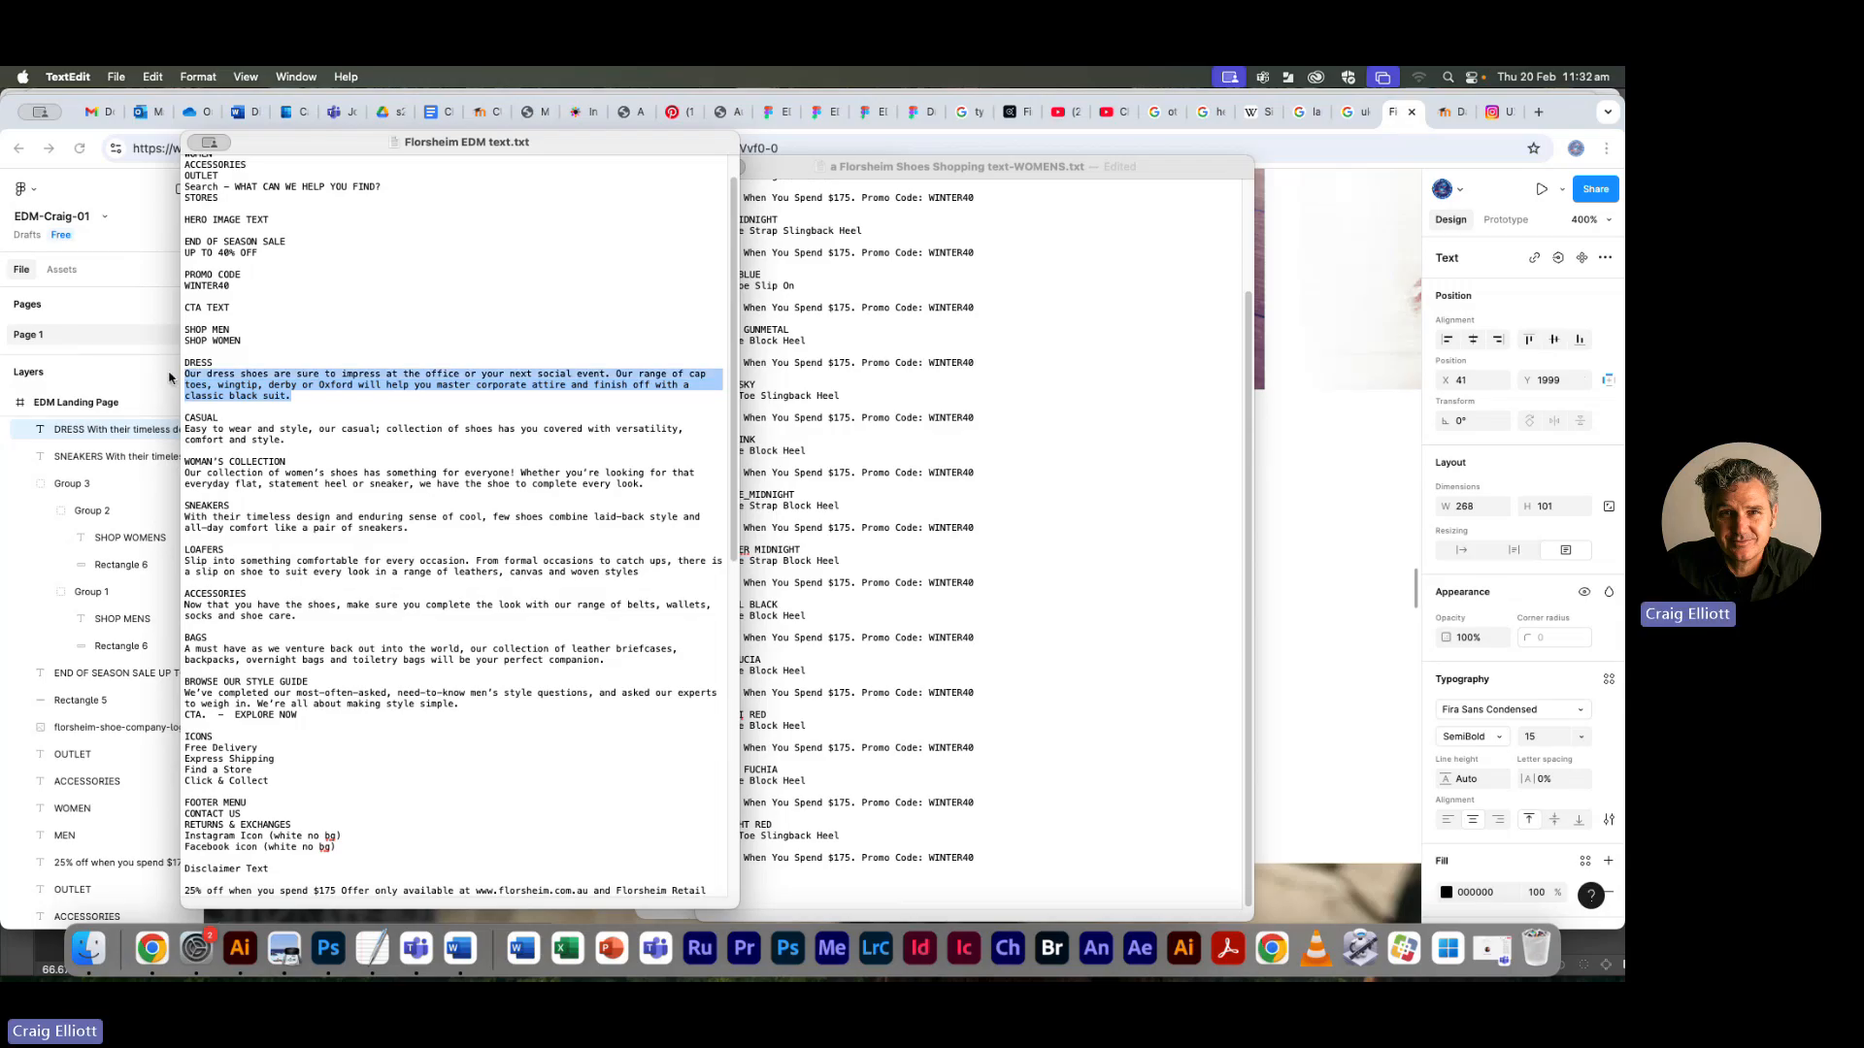
Switch back to Figma and replace the sneakers body text under the DRESS heading with the copied paragraph
{"action": "key", "text": "super+Tab"}
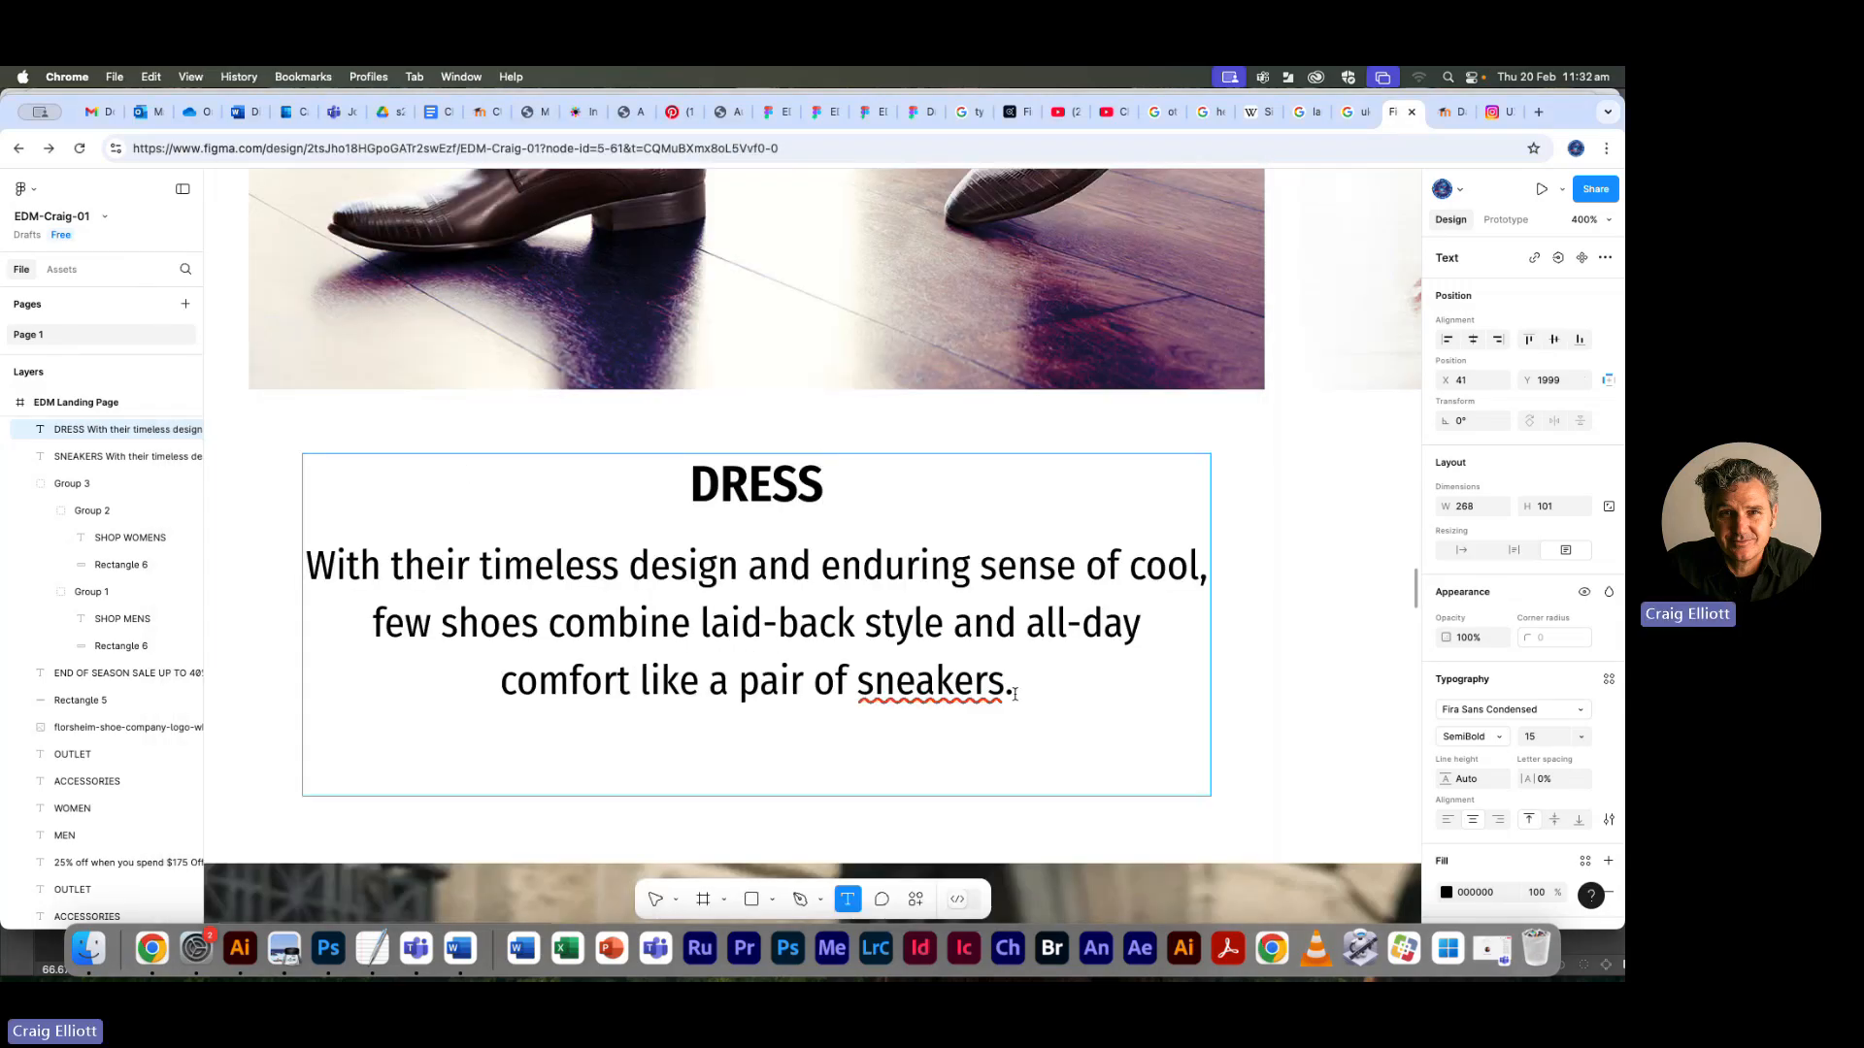
{"action": "left_click_drag", "start_coordinate": [1011, 687], "coordinate": [305, 569]}
{"action": "key", "text": "super+v"}
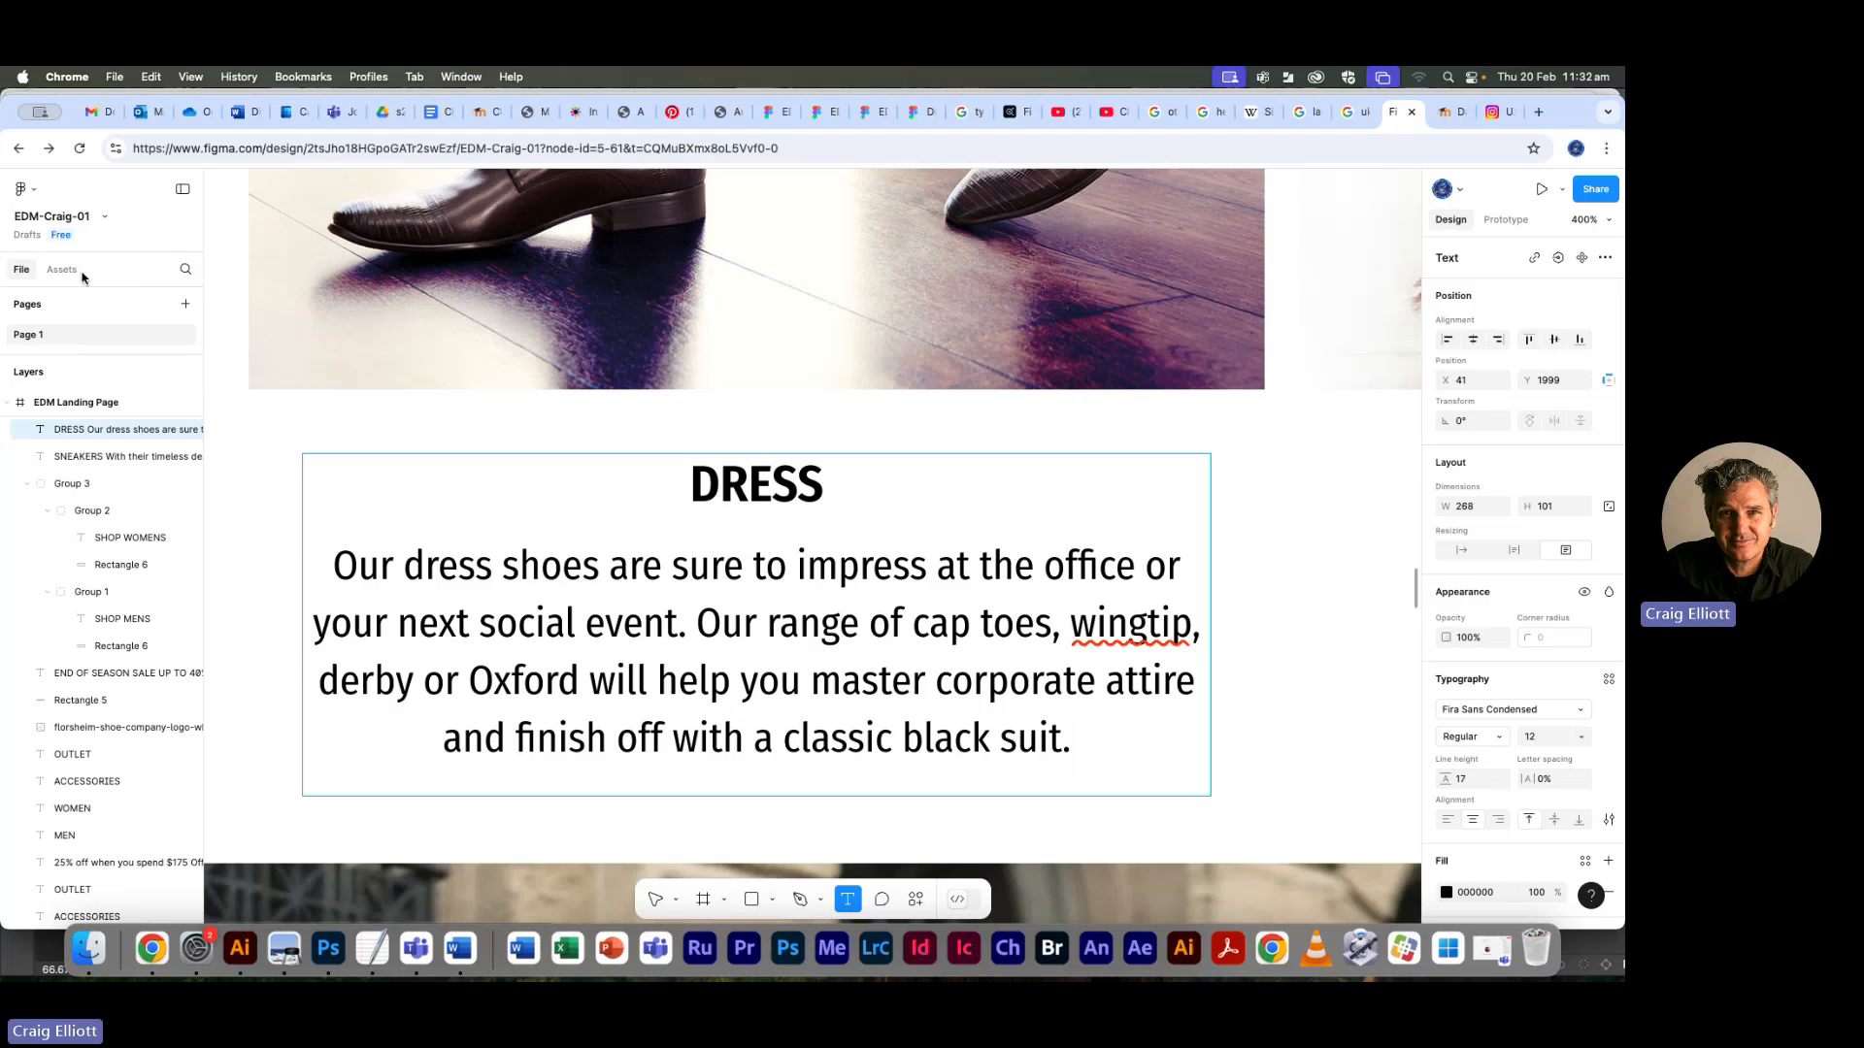
Finish editing the DRESS text block and duplicate it beneath the casual shoes image, level with the original
{"action": "key", "text": "Escape"}
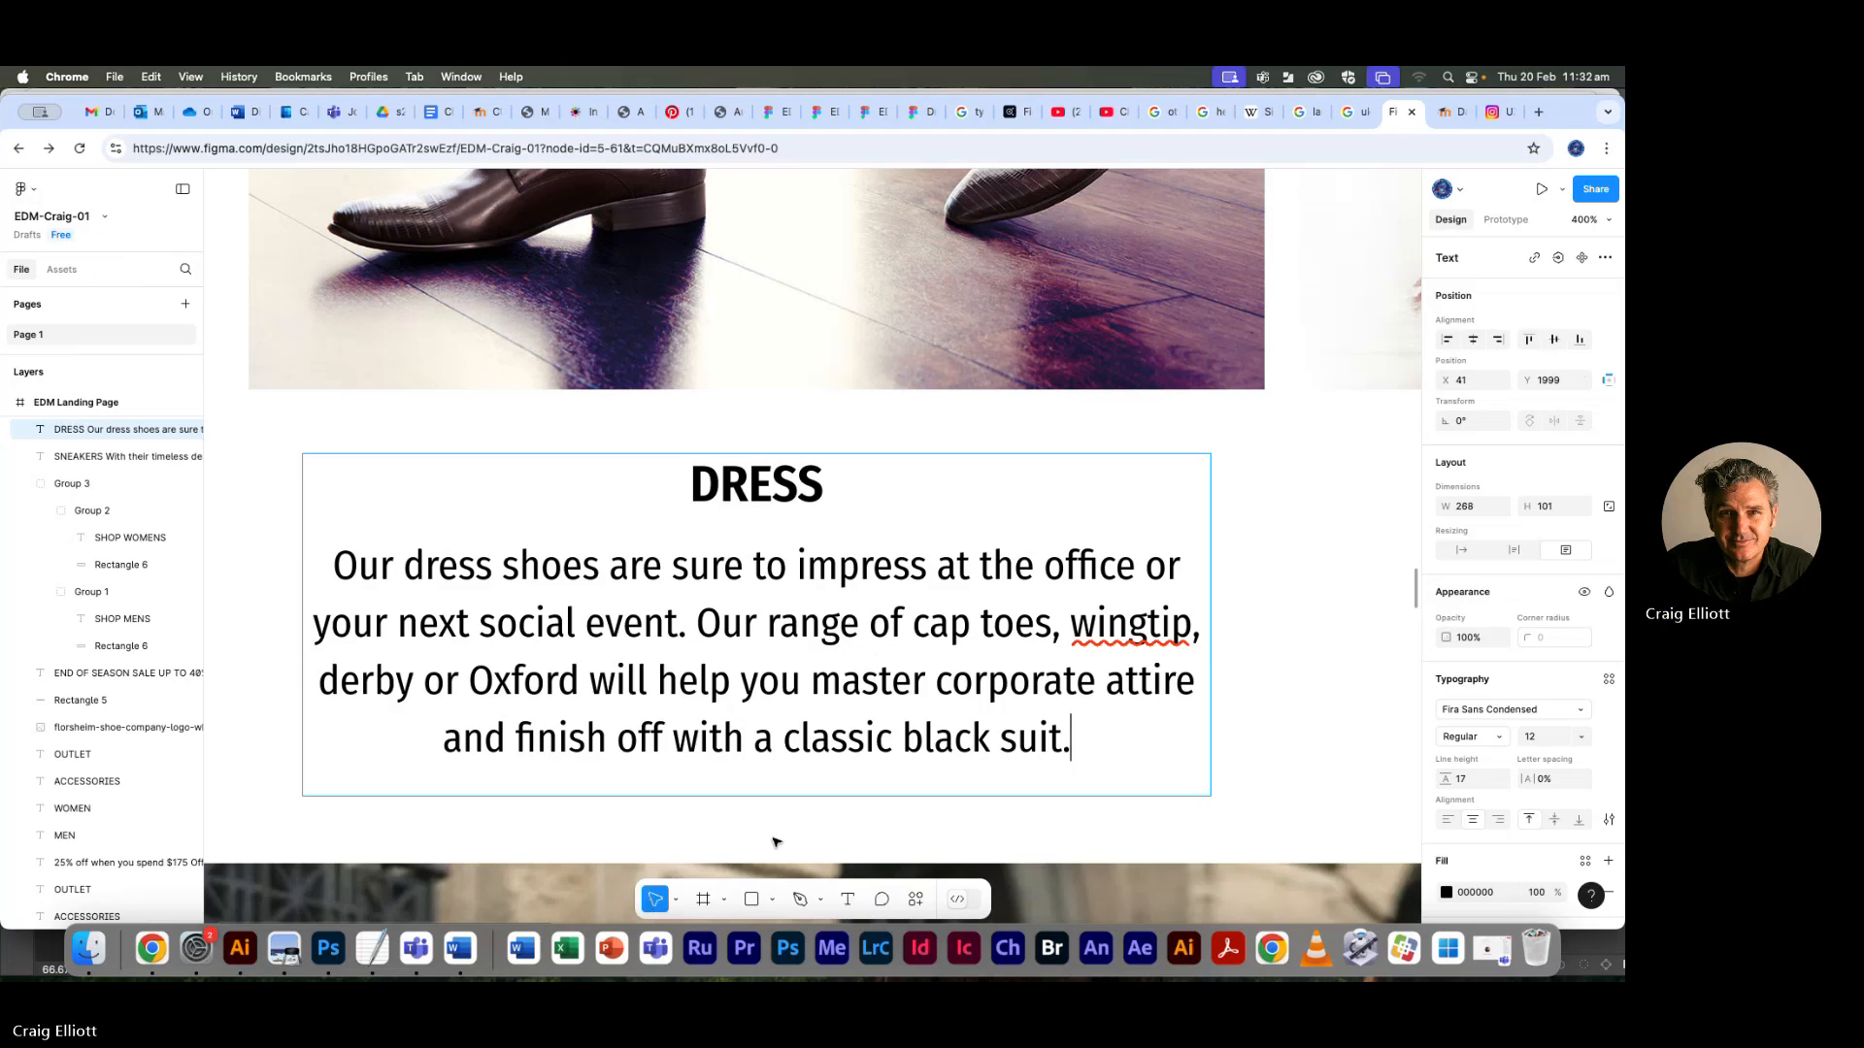
{"action": "key", "text": "shift+0"}
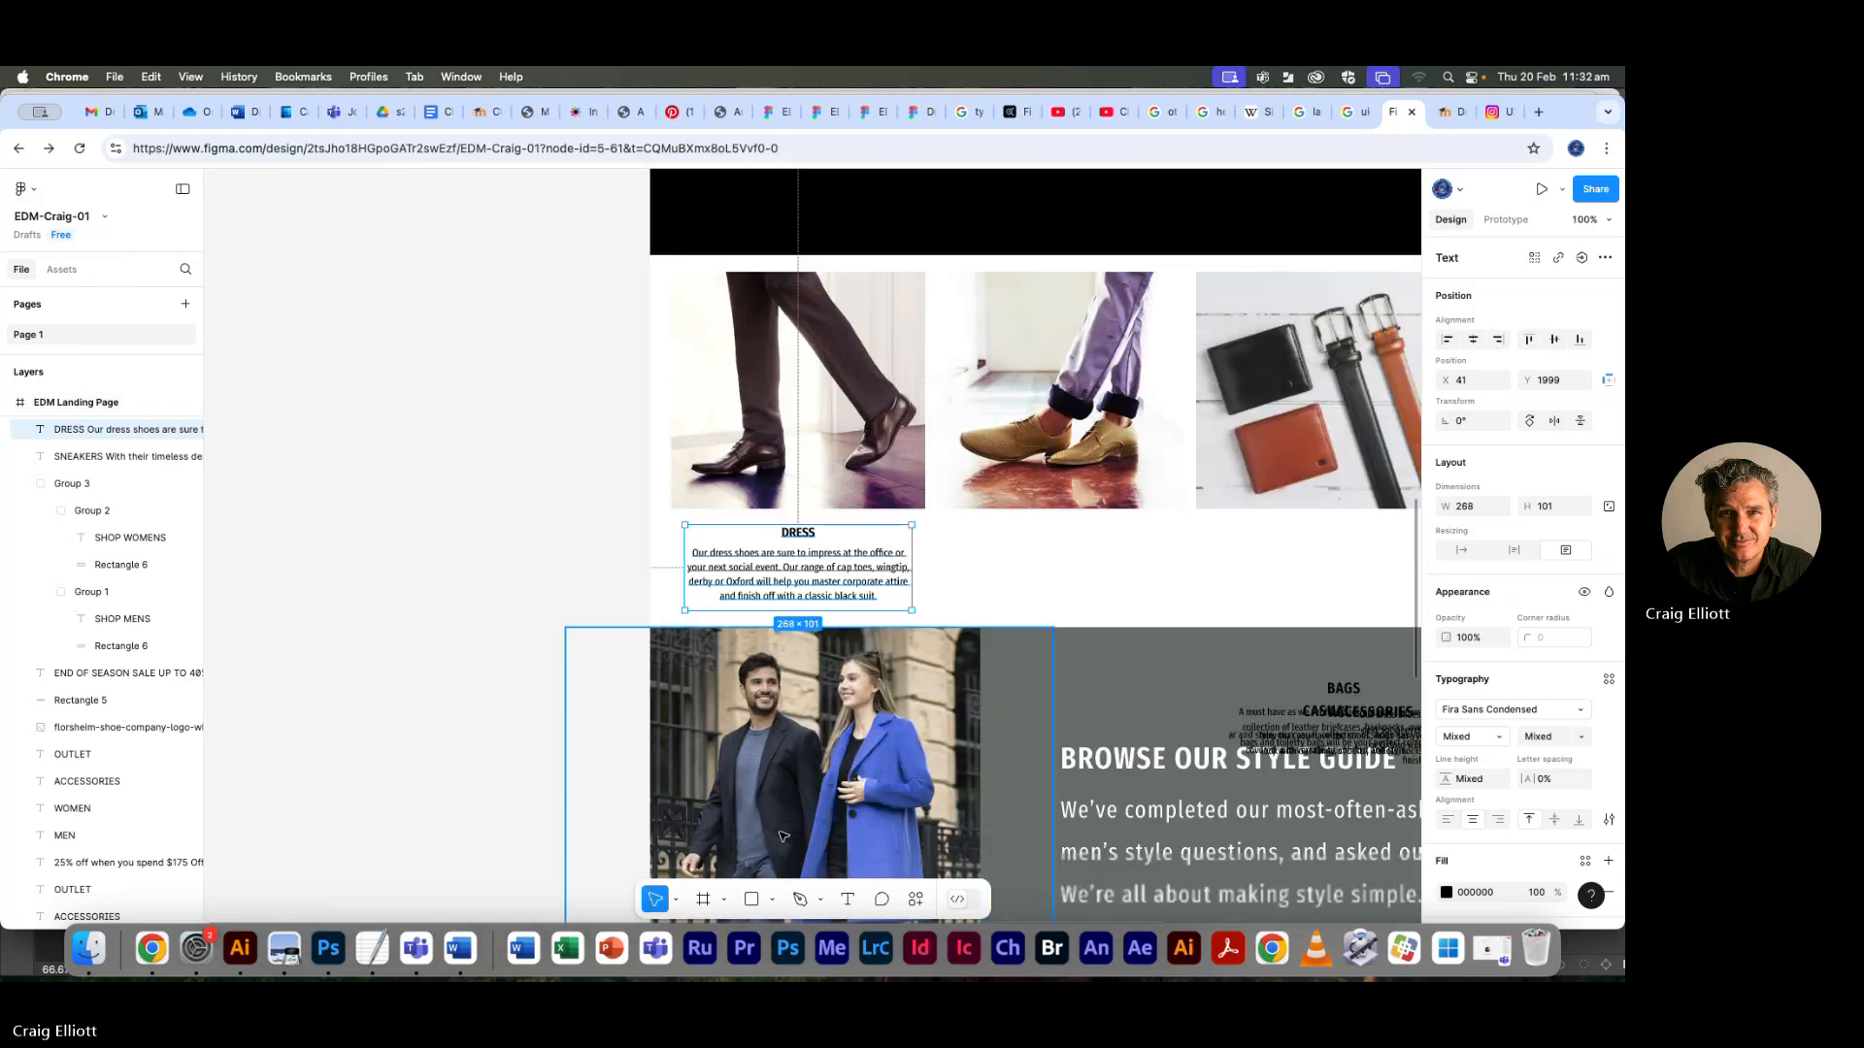
{"action": "left_click", "coordinate": [824, 488], "text": "shift"}
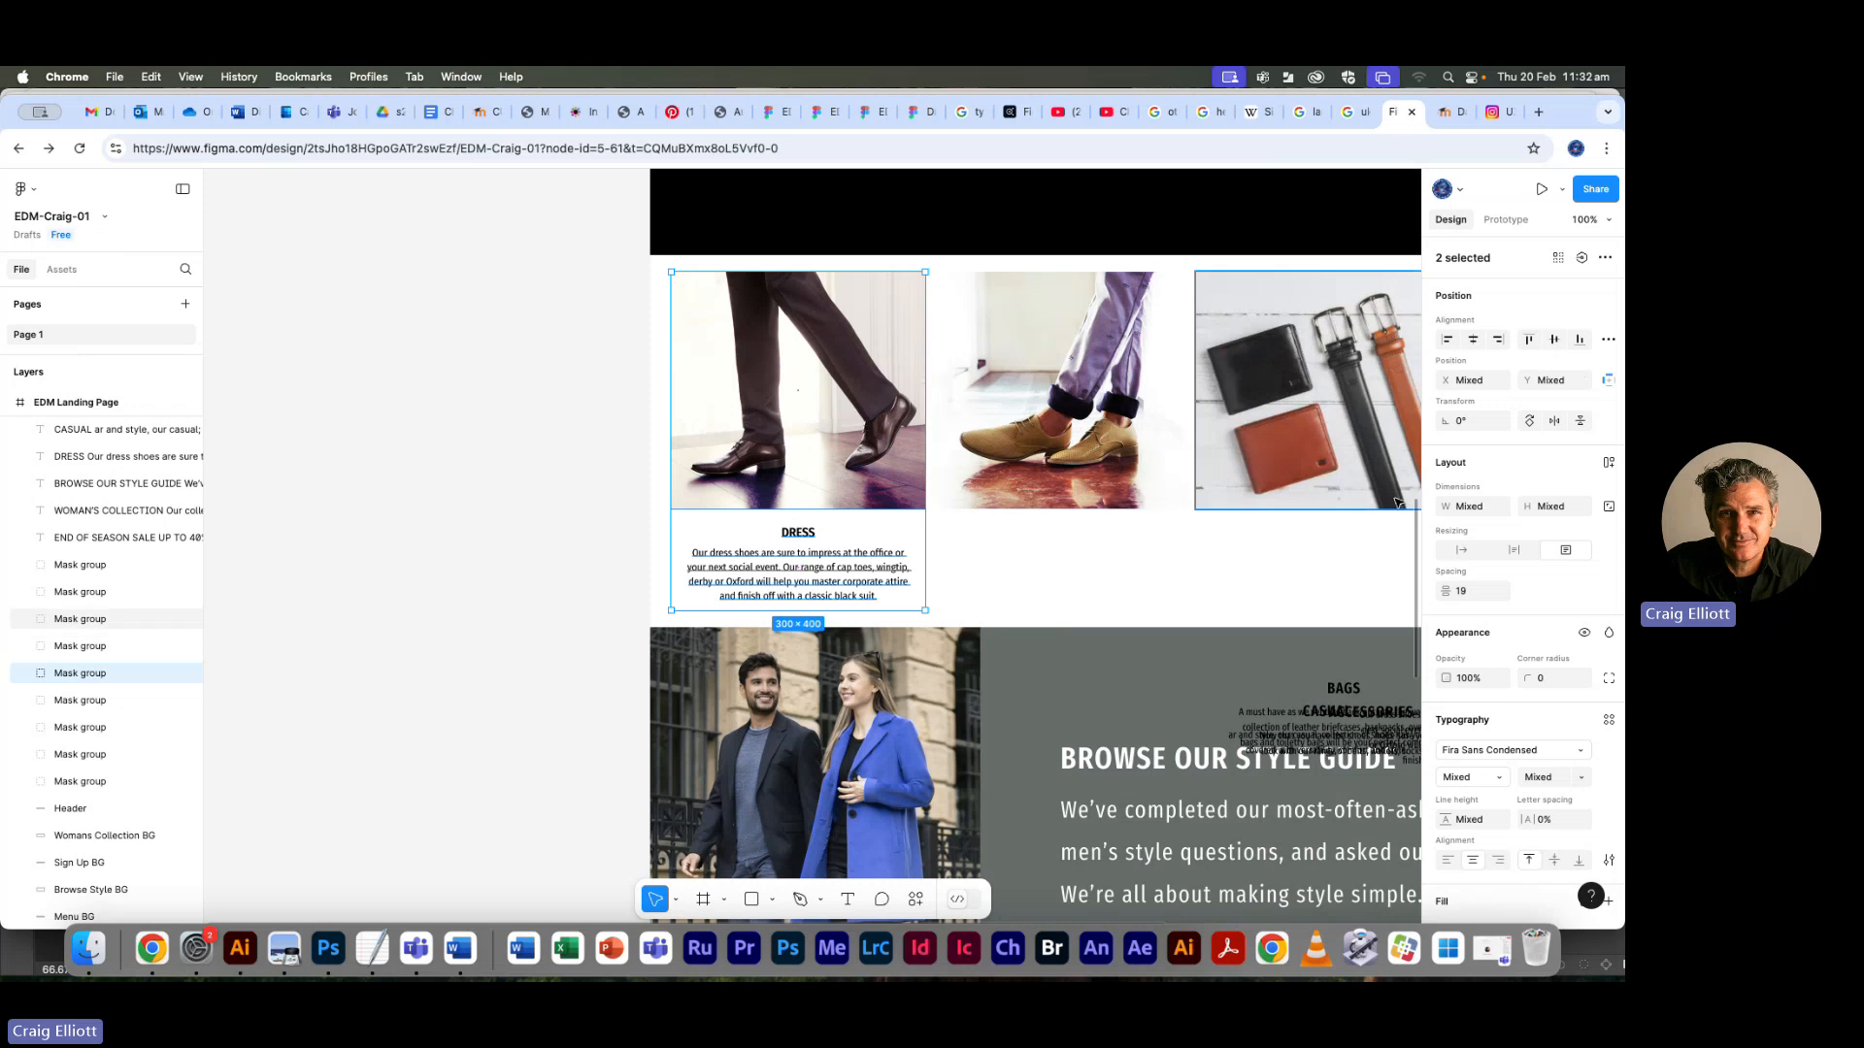
{"action": "left_click", "coordinate": [990, 592]}
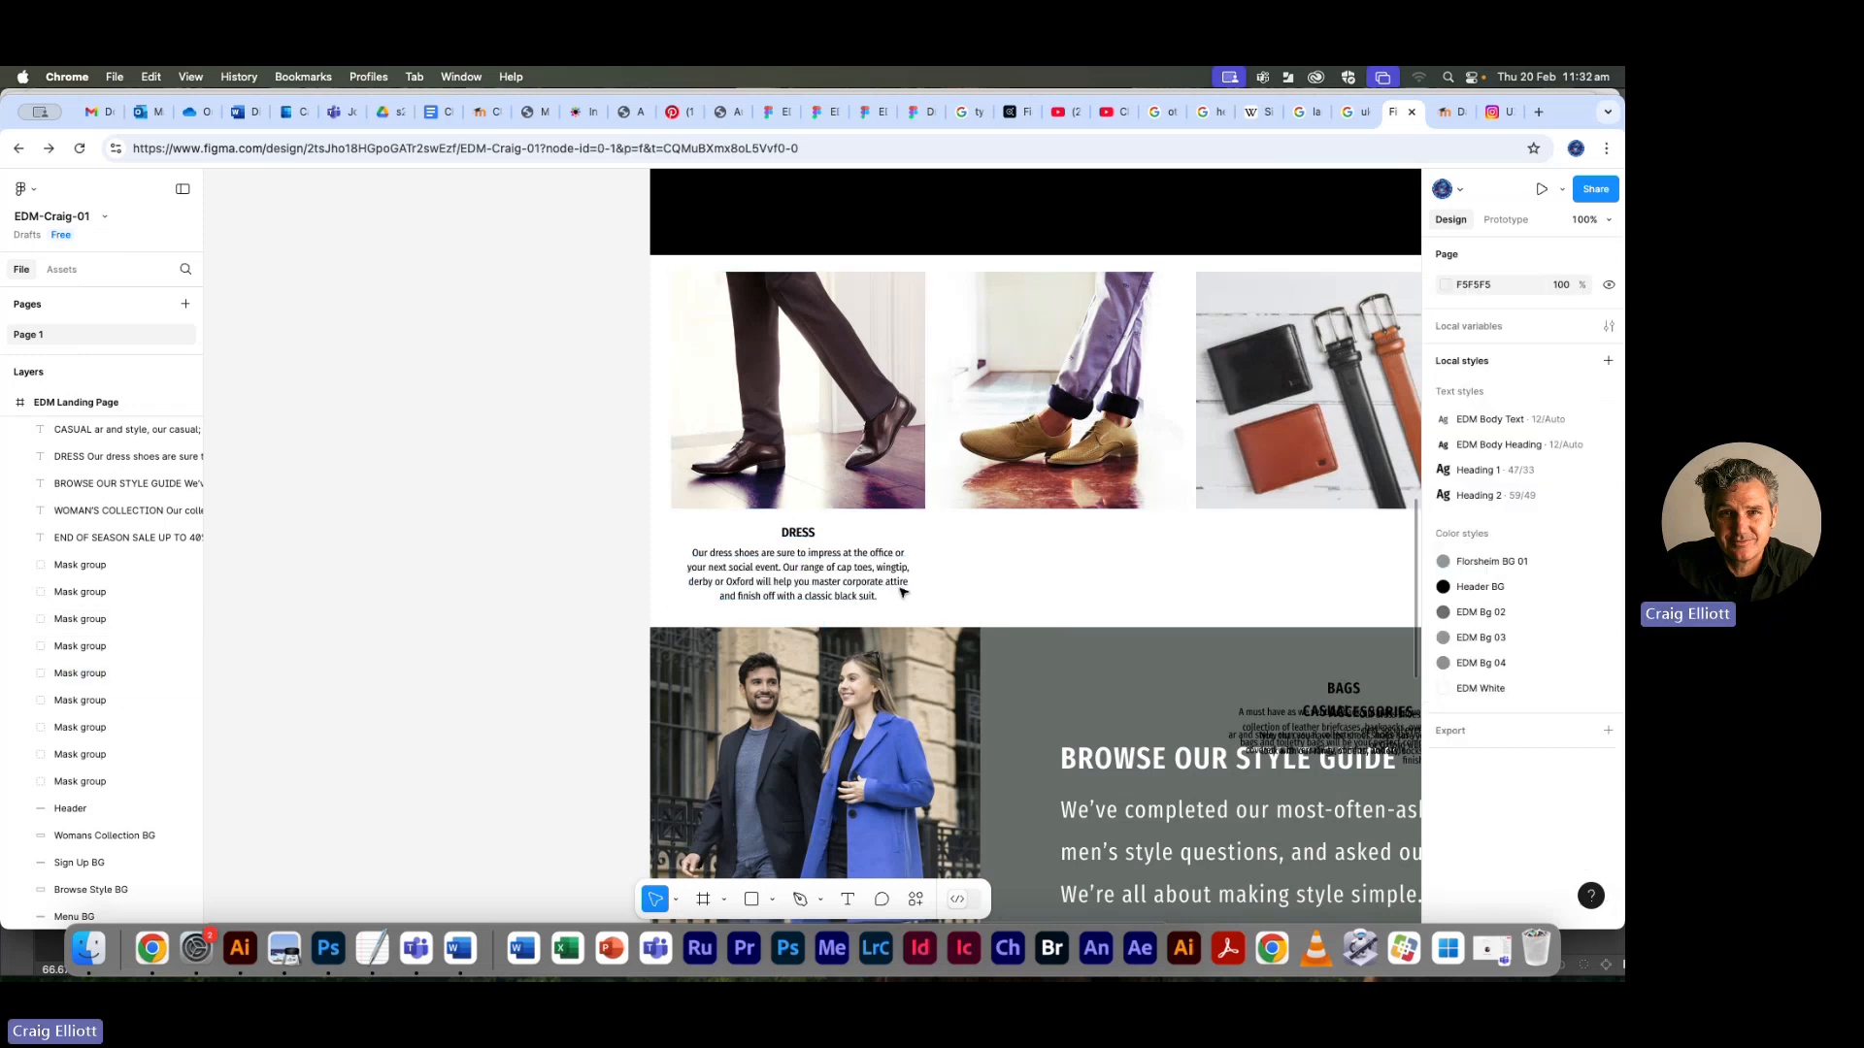
{"action": "left_click", "coordinate": [798, 566]}
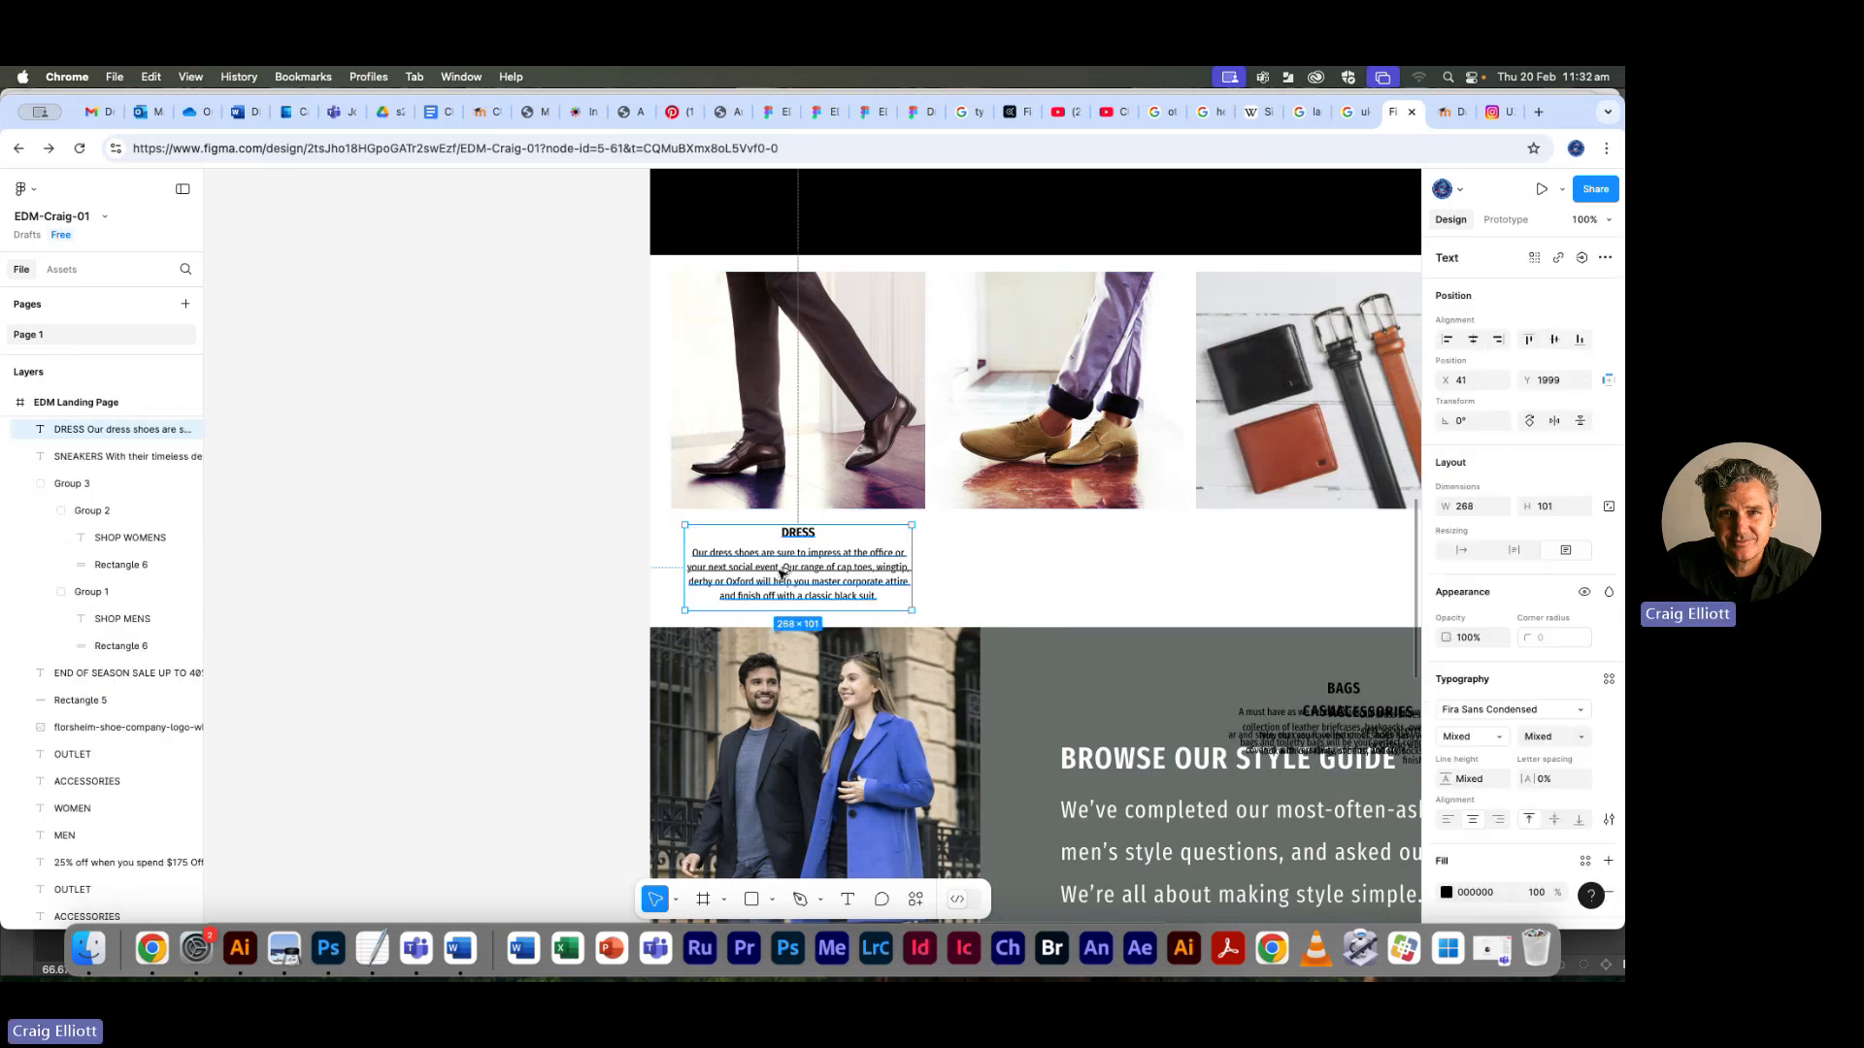
{"action": "left_click_drag", "start_coordinate": [791, 574], "coordinate": [1045, 577]}
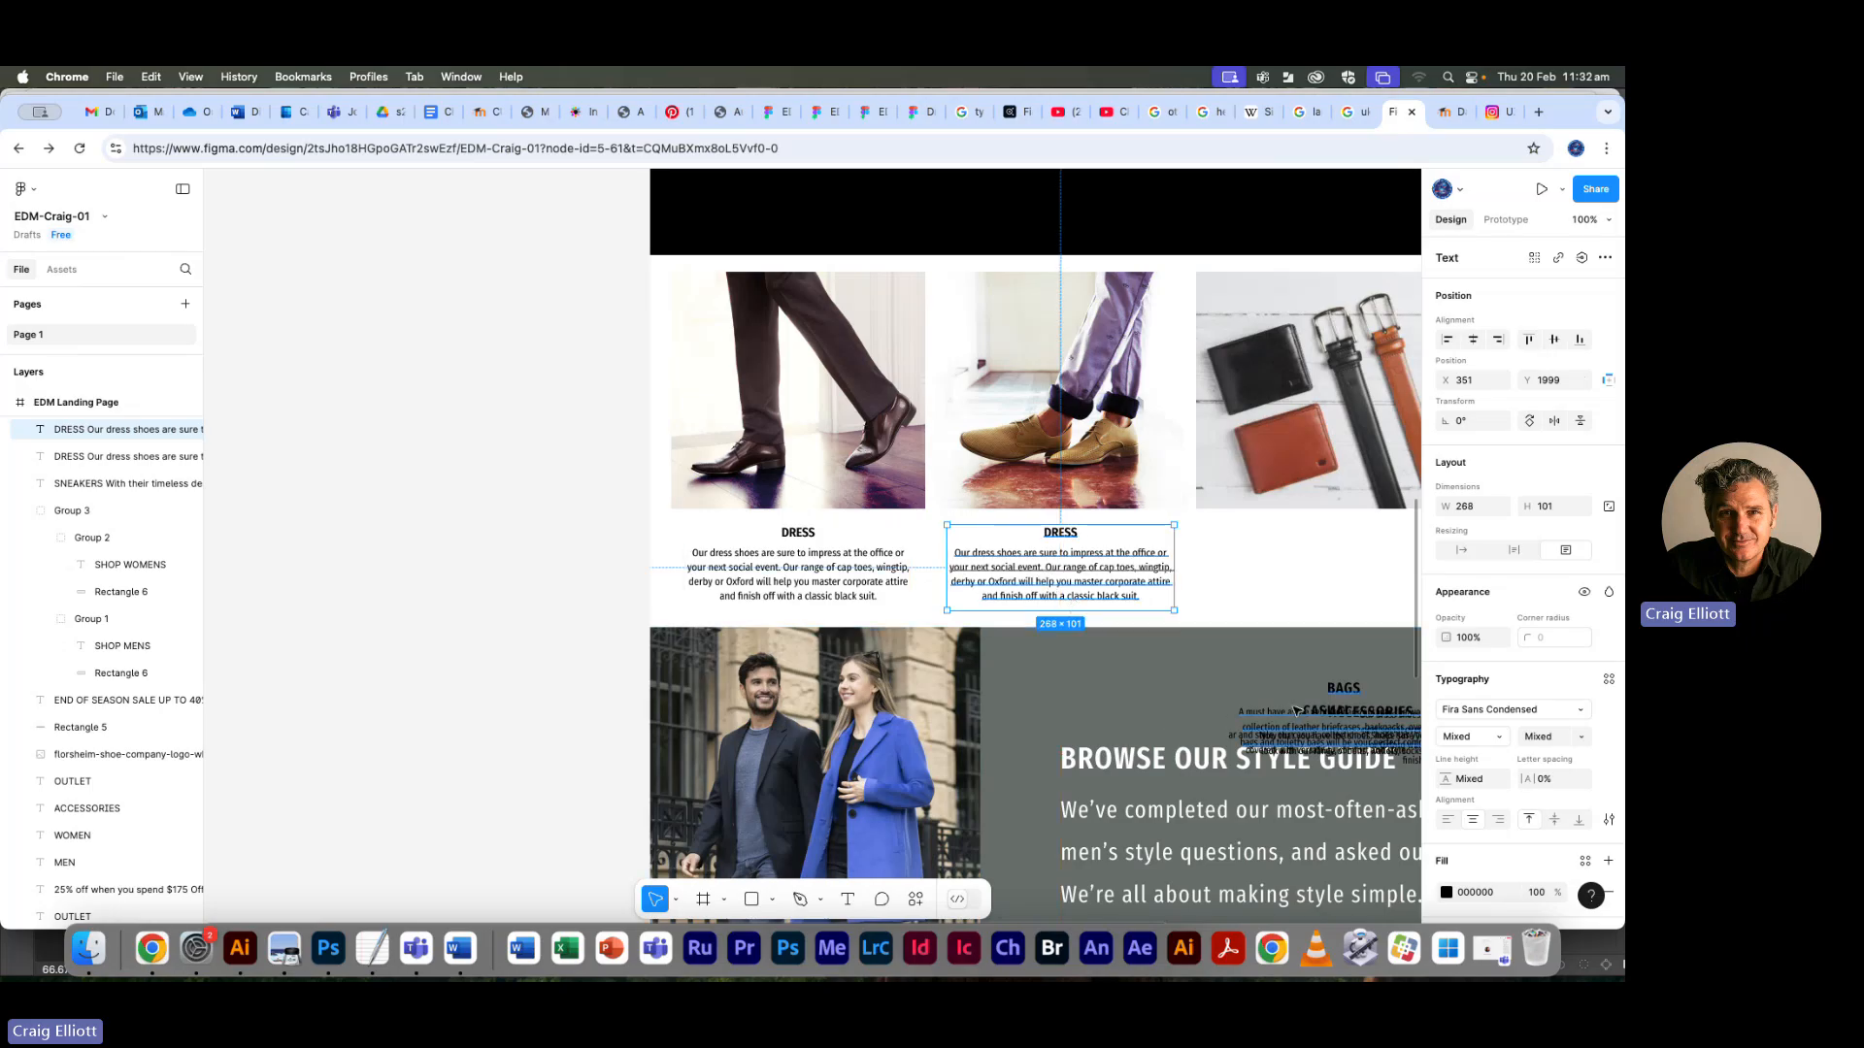
Move the overlapping BAGS, CASUAL, ACCESSORIES and DRESS source text blocks off the style guide panel onto the empty canvas beside the frame
{"action": "left_click_drag", "start_coordinate": [1320, 718], "coordinate": [1085, 704]}
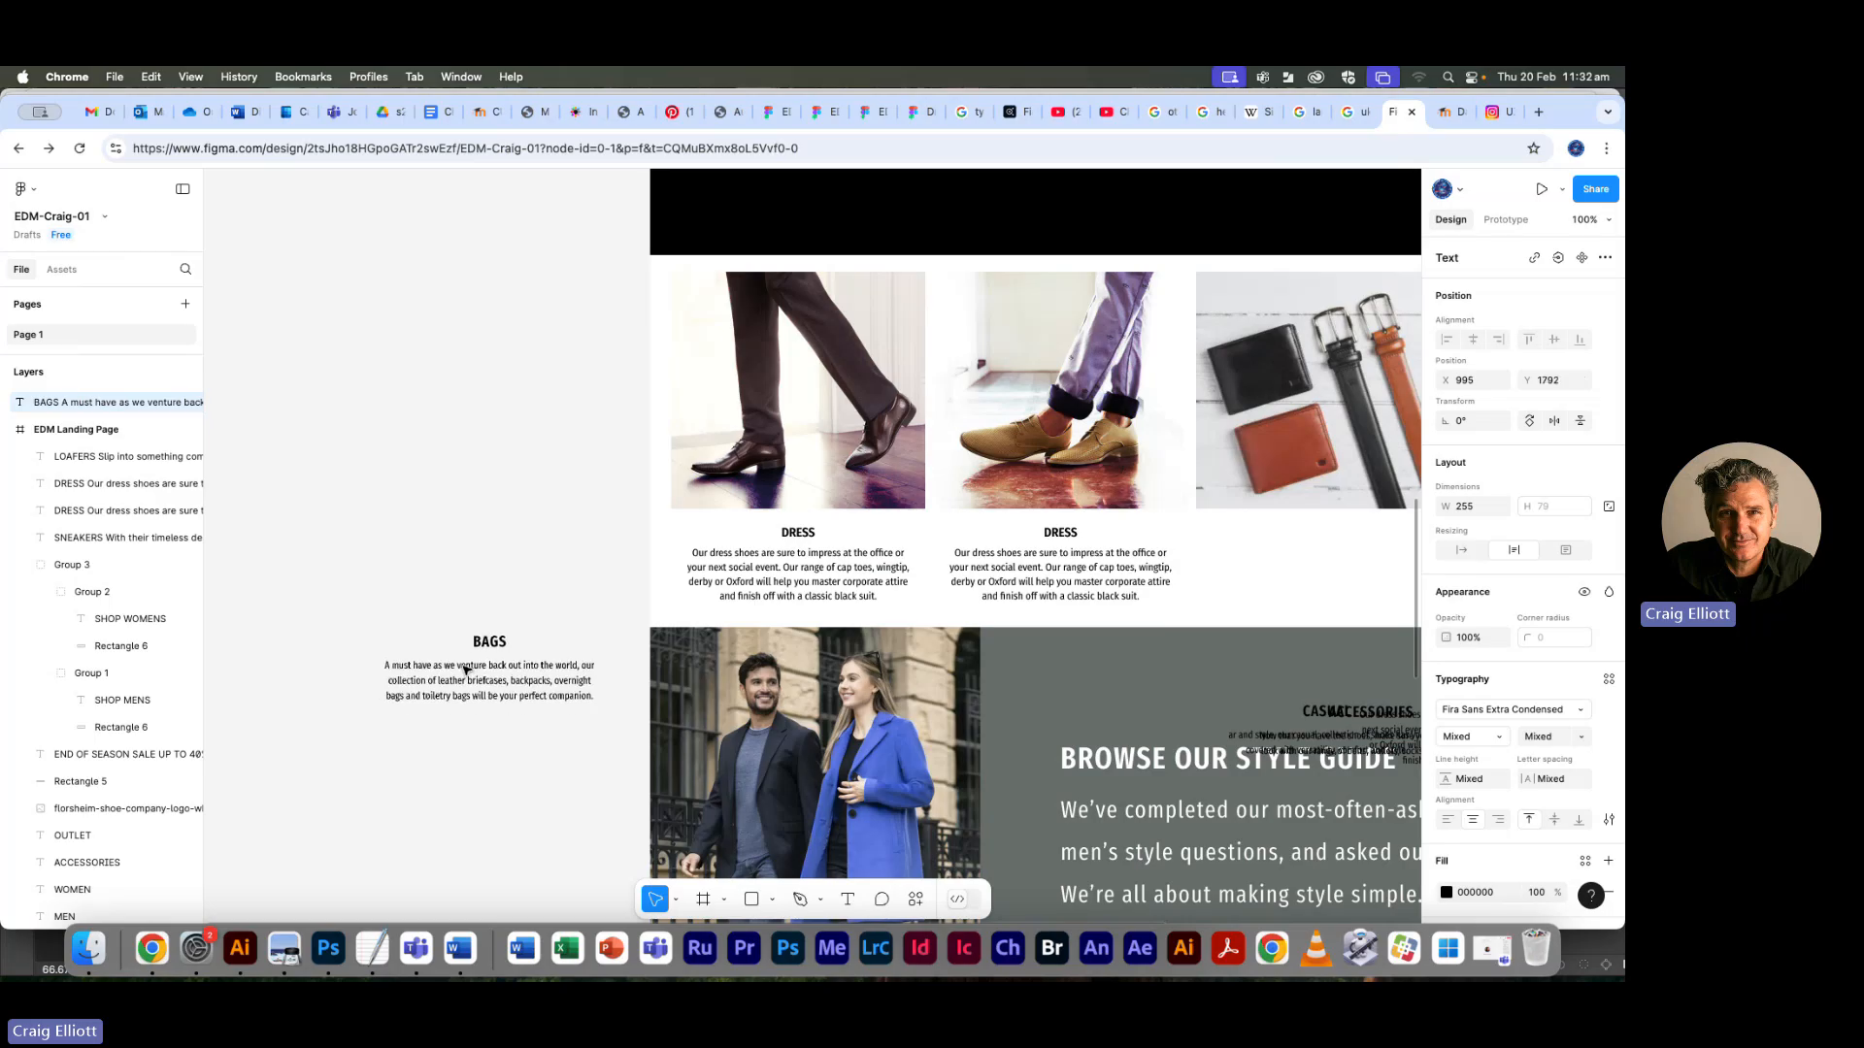
{"action": "key", "text": "super+z"}
{"action": "key", "text": "super+z"}
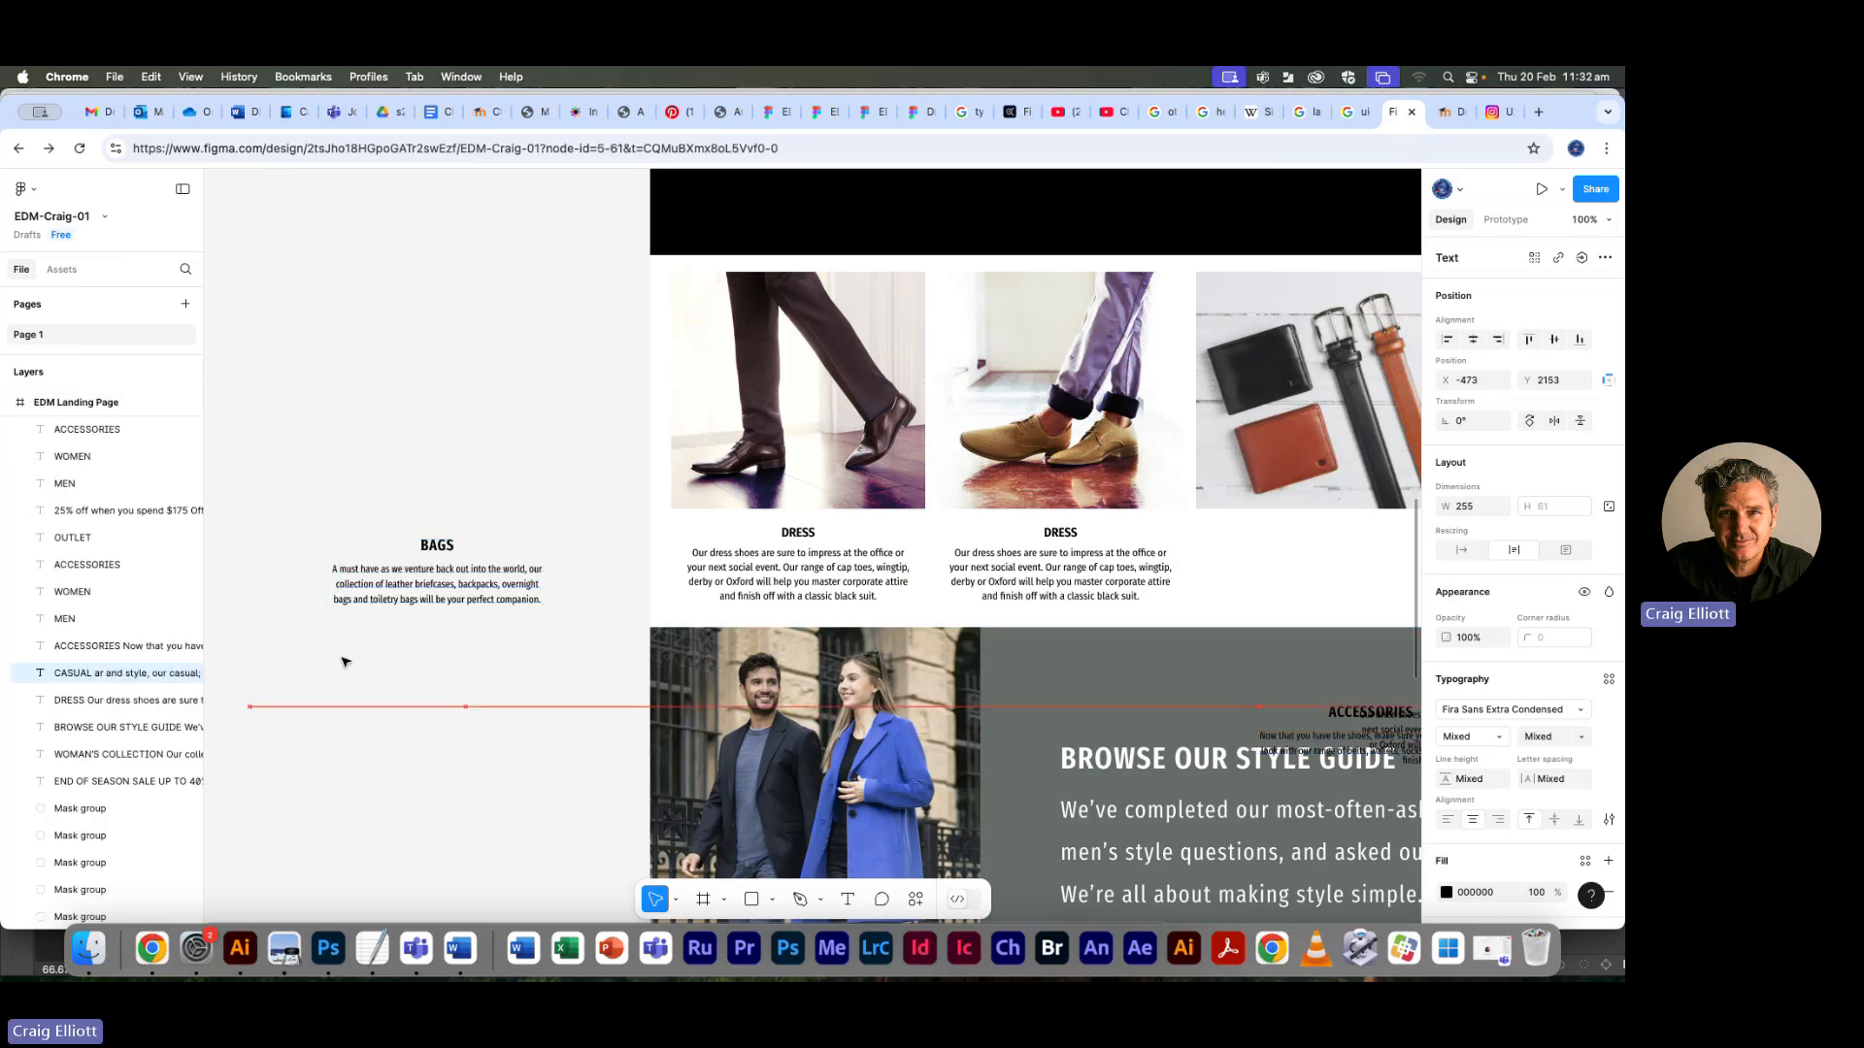
{"action": "key", "text": "super+z"}
{"action": "key", "text": "super+z"}
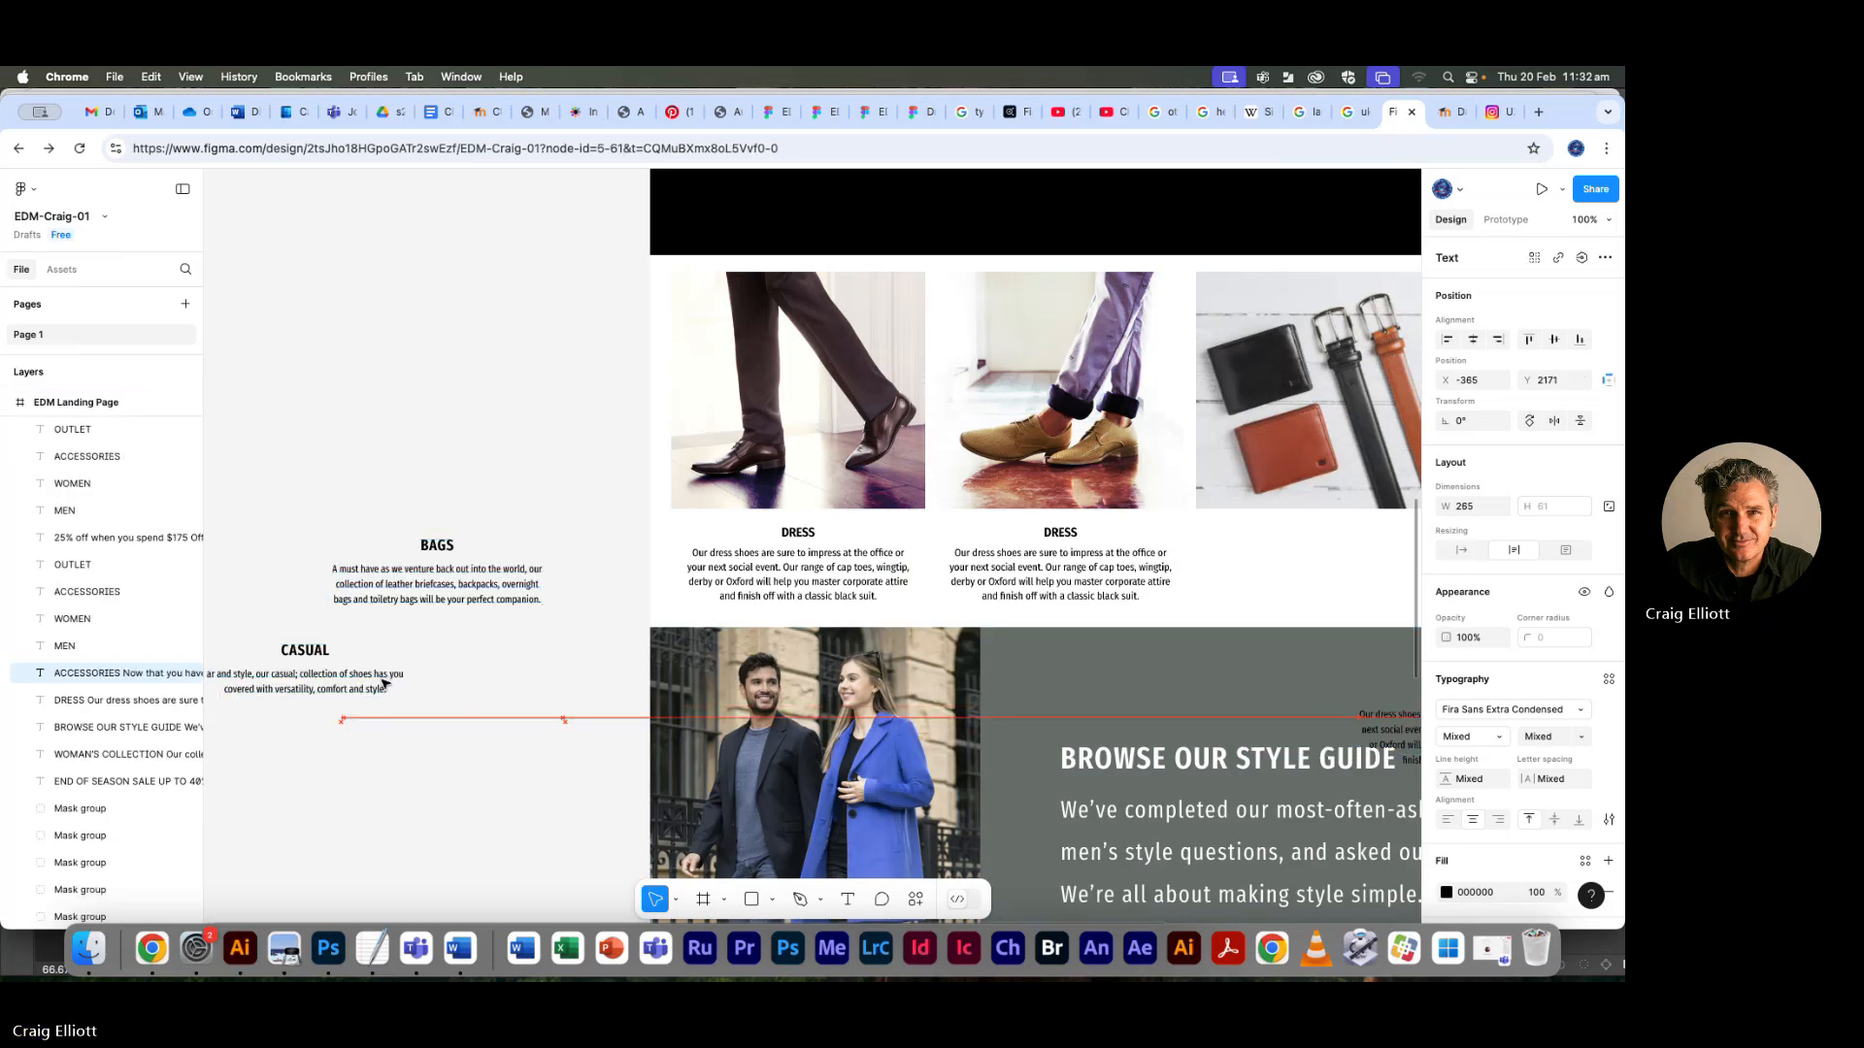
{"action": "key", "text": "super+z"}
{"action": "key", "text": "super+z"}
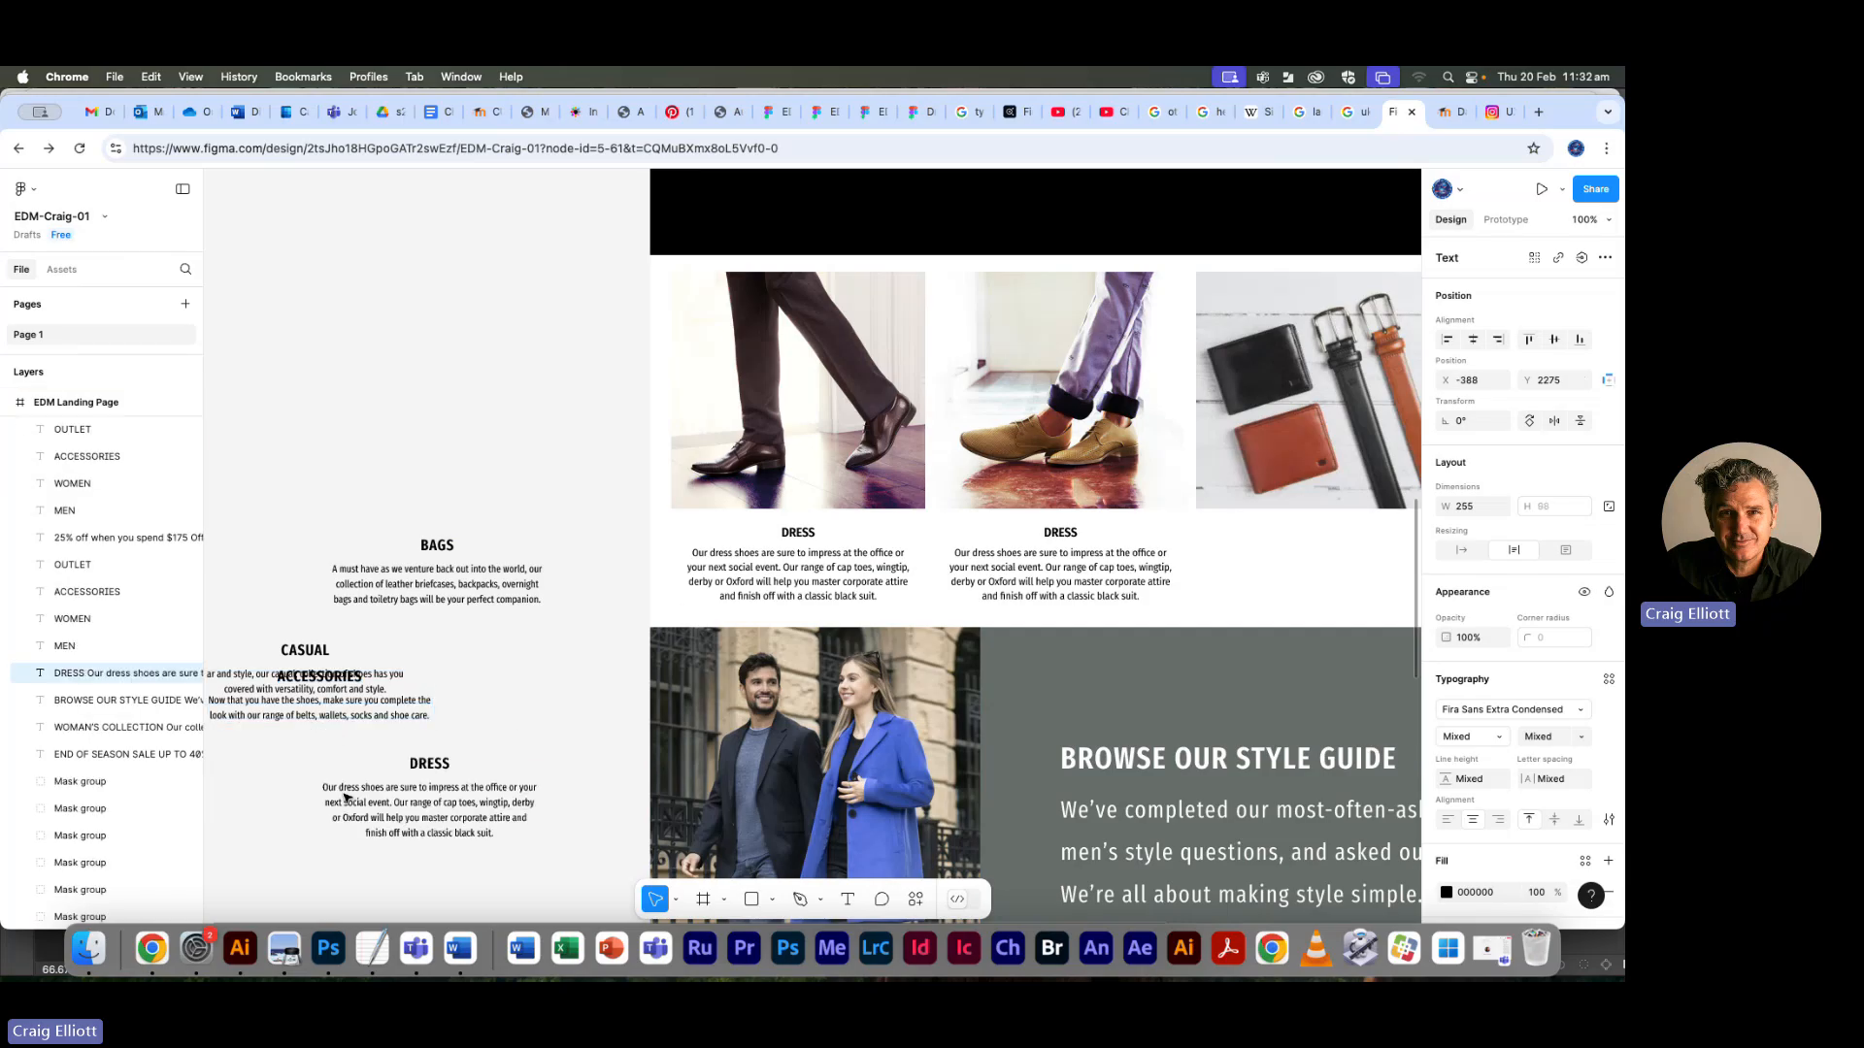
{"action": "key", "text": "super+z"}
{"action": "key", "text": "super+z"}
{"action": "key", "text": "super+z"}
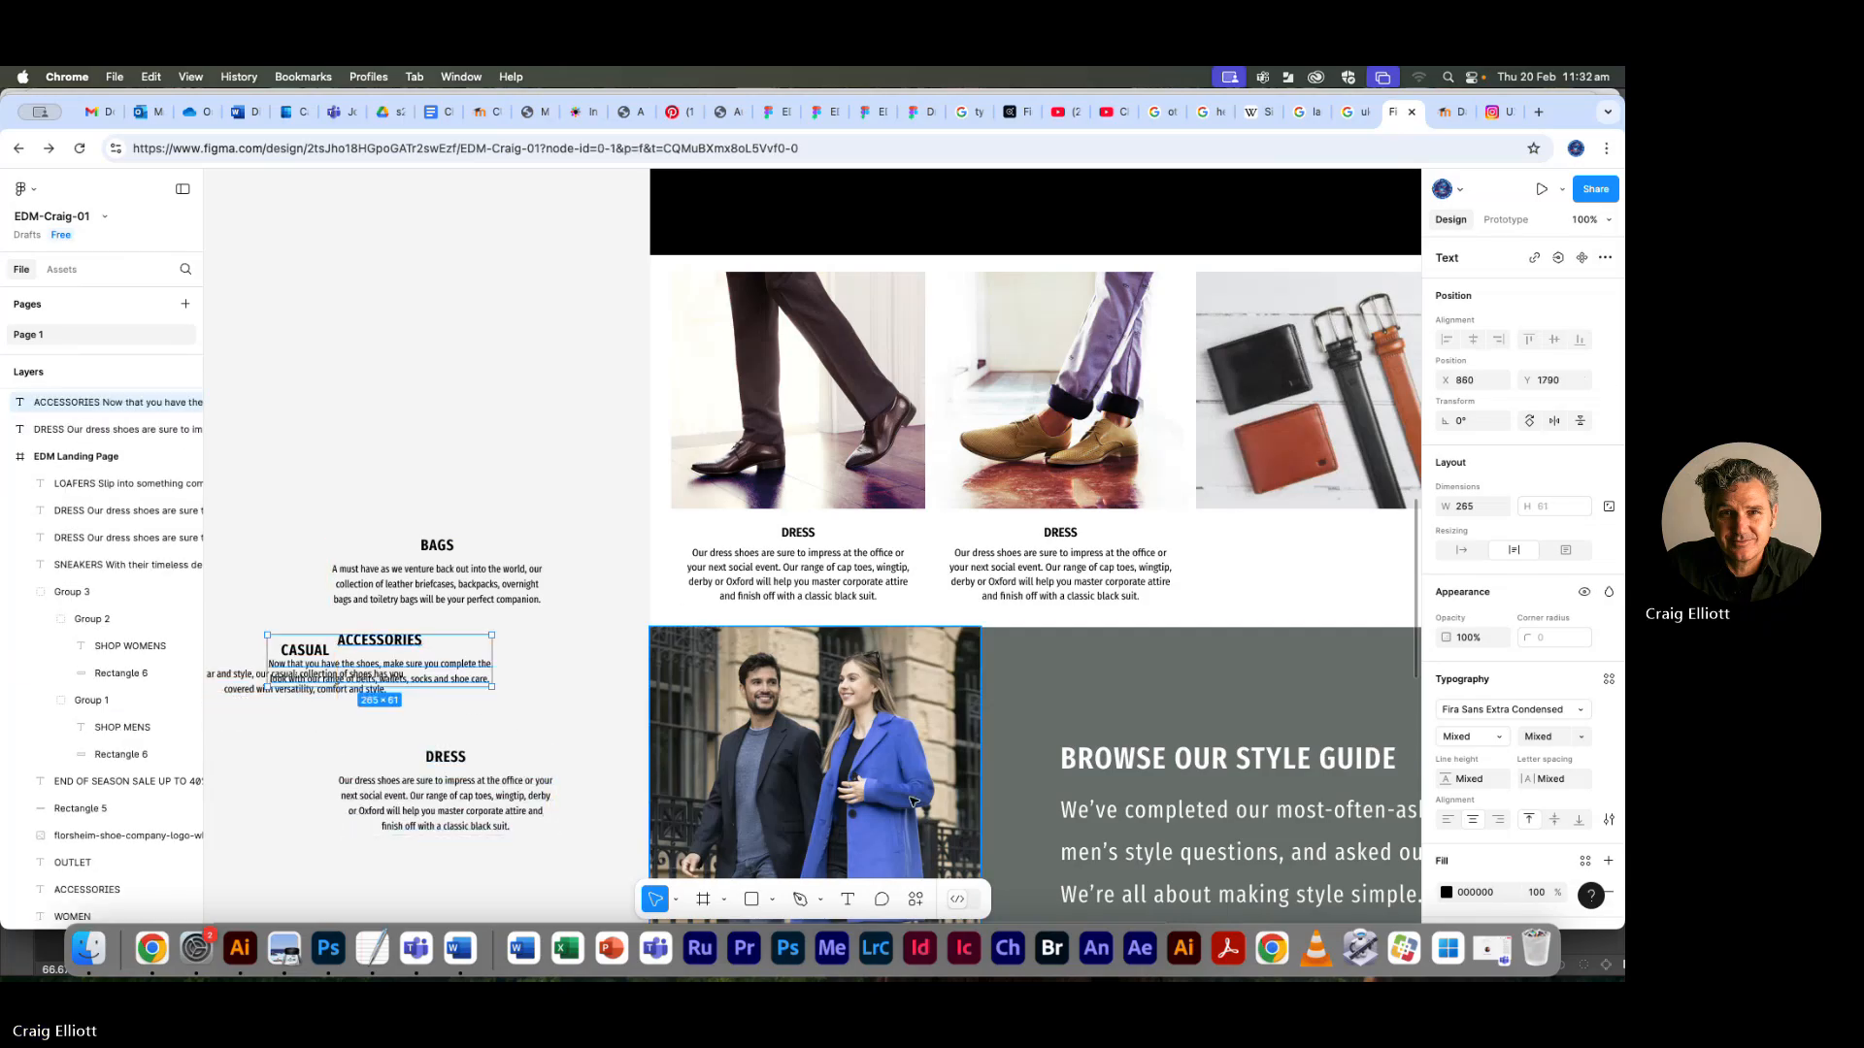
Examine the typography and fill of the BROWSE OUR STYLE GUIDE text and the panel behind it
{"action": "scroll", "coordinate": [1182, 679], "scroll_direction": "down", "scroll_amount": 5}
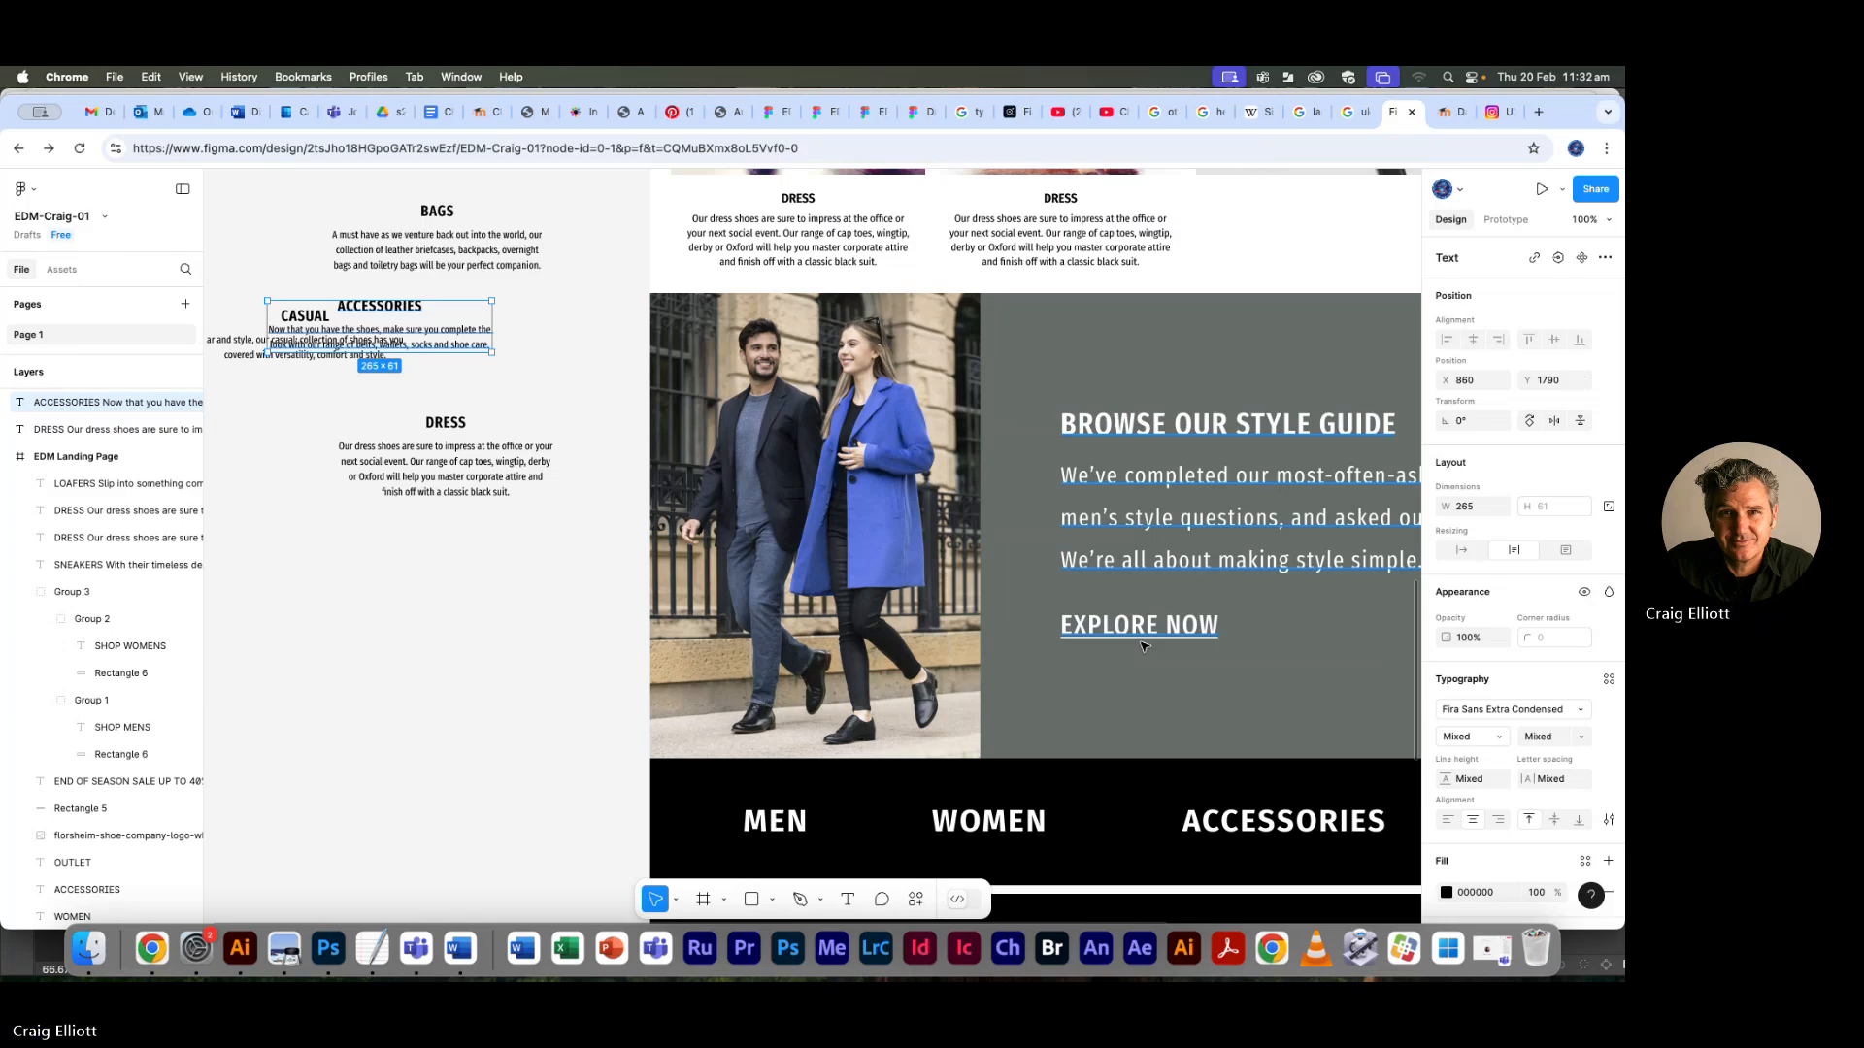
{"action": "left_click", "coordinate": [1147, 642]}
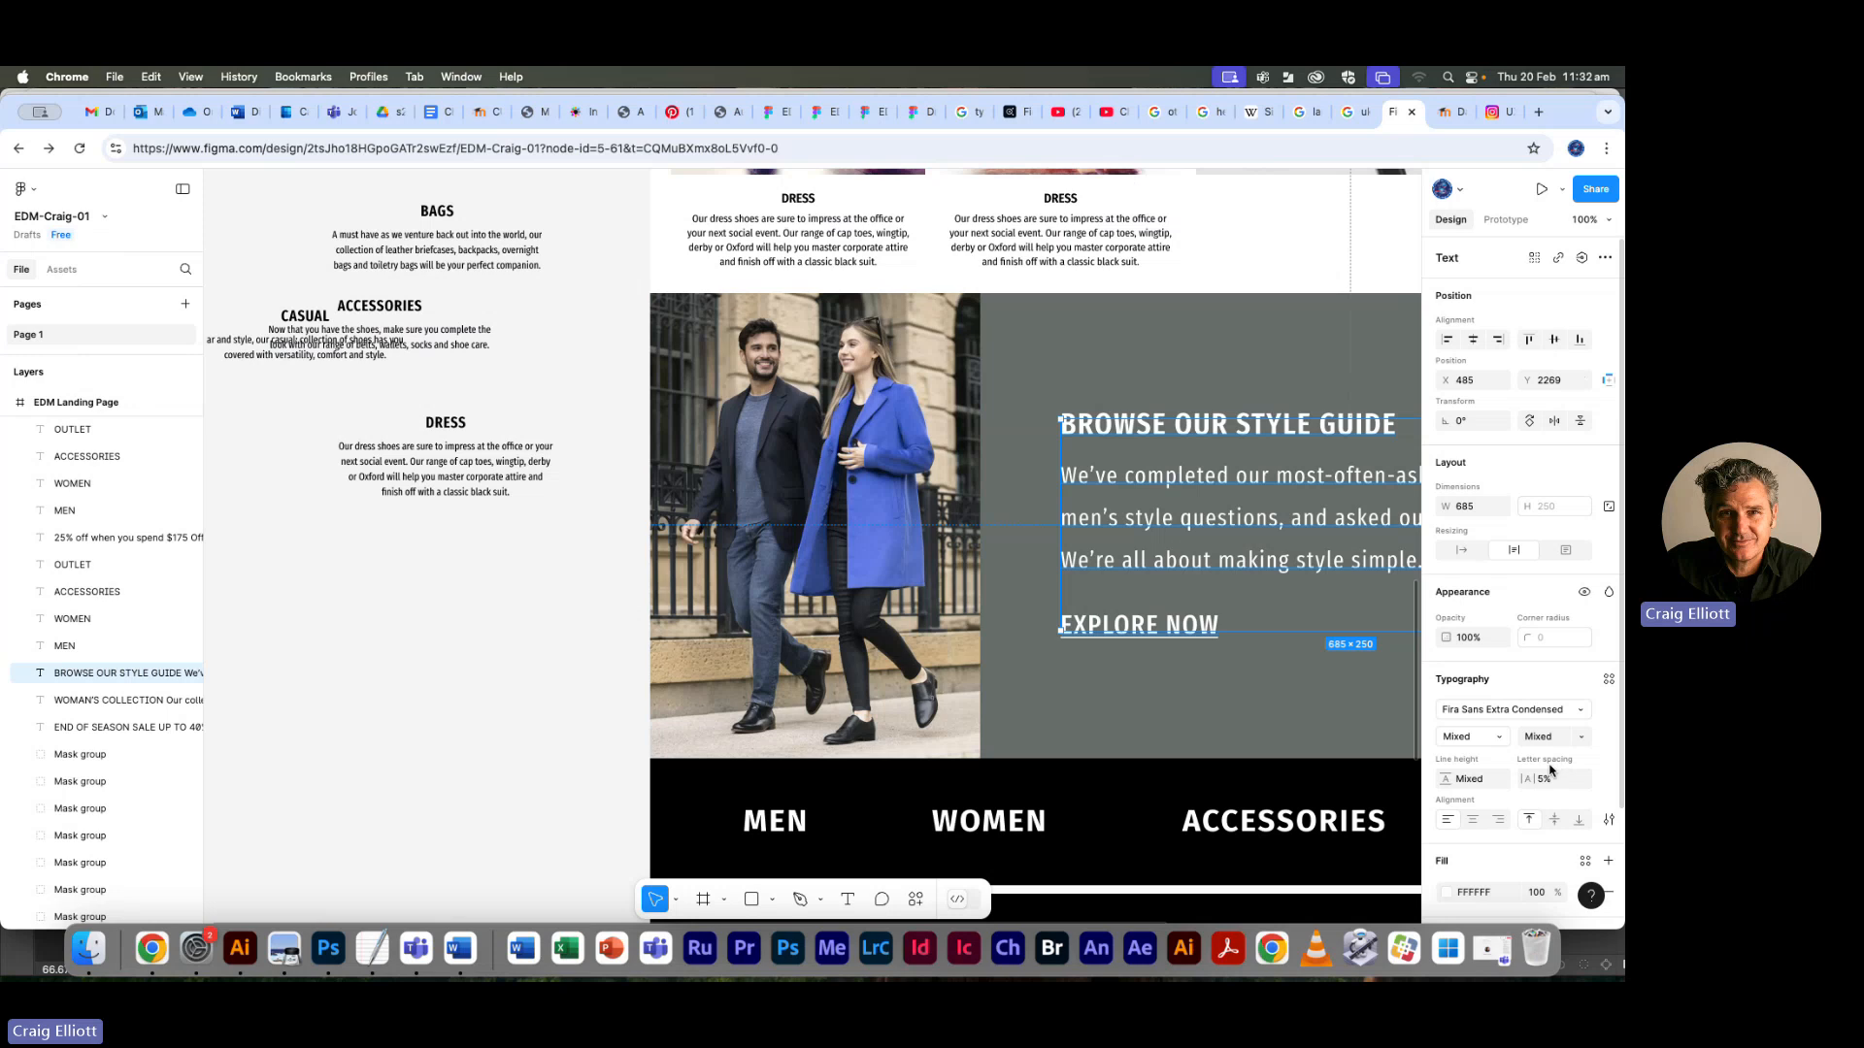
{"action": "scroll", "coordinate": [1550, 769], "scroll_direction": "down", "scroll_amount": 3}
{"action": "scroll", "coordinate": [1550, 770], "scroll_direction": "down", "scroll_amount": 1}
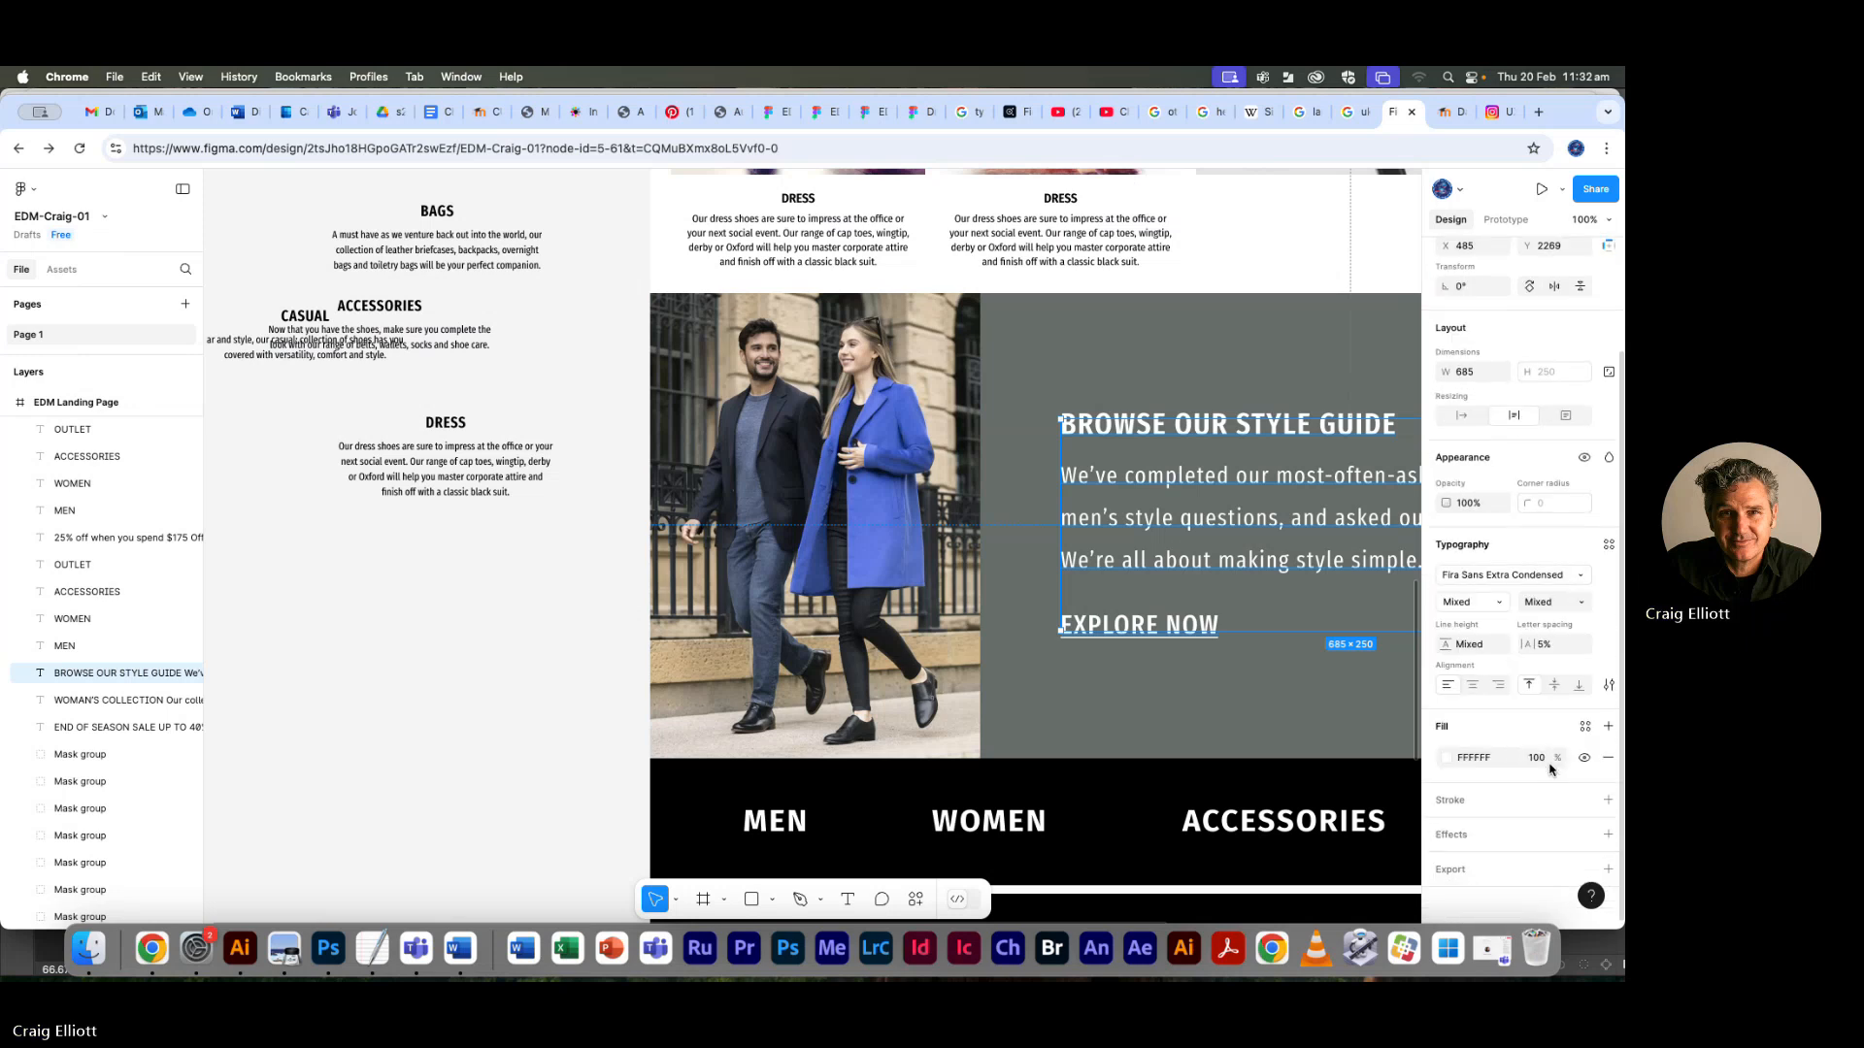
{"action": "left_click", "coordinate": [1126, 668]}
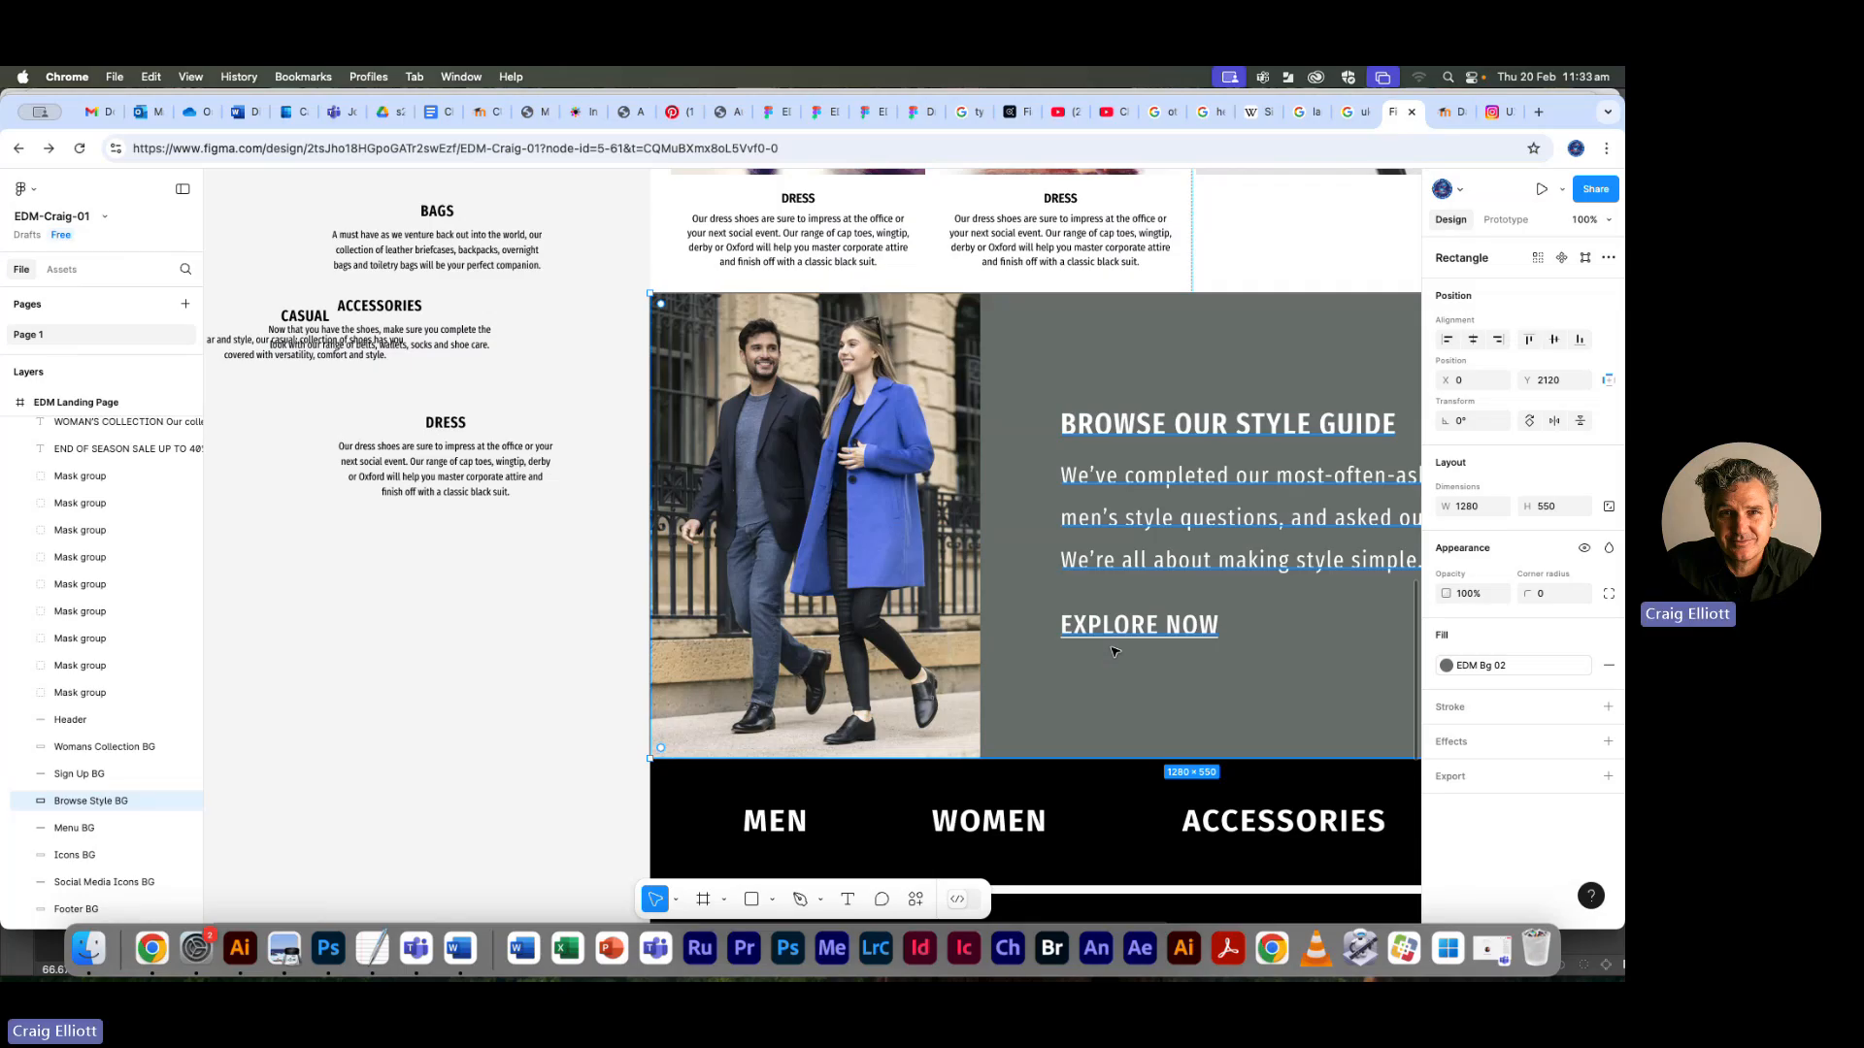
Switch to Finder and look through the Florsheim logo and icons reference folder inside Documents, Digital Practice, assess-01-EDM
{"action": "key", "text": "minus"}
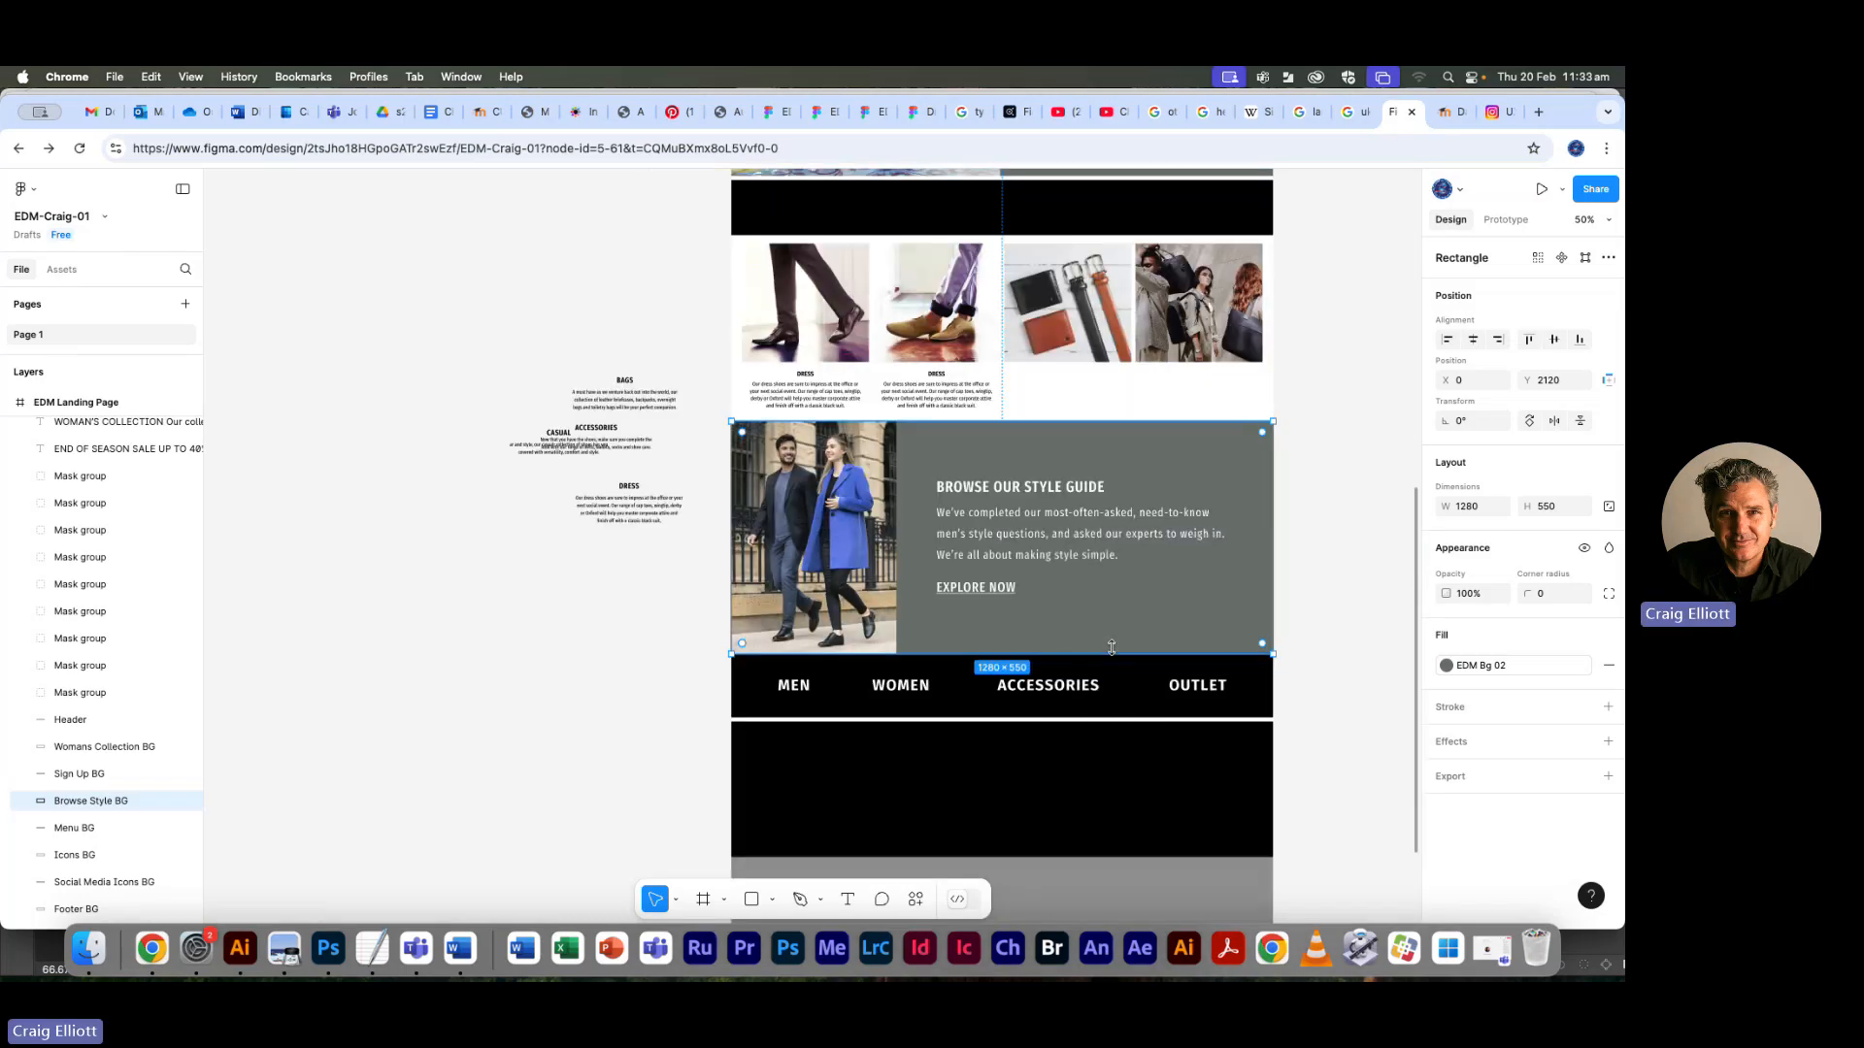
{"action": "left_click_drag", "start_coordinate": [870, 774], "coordinate": [657, 602]}
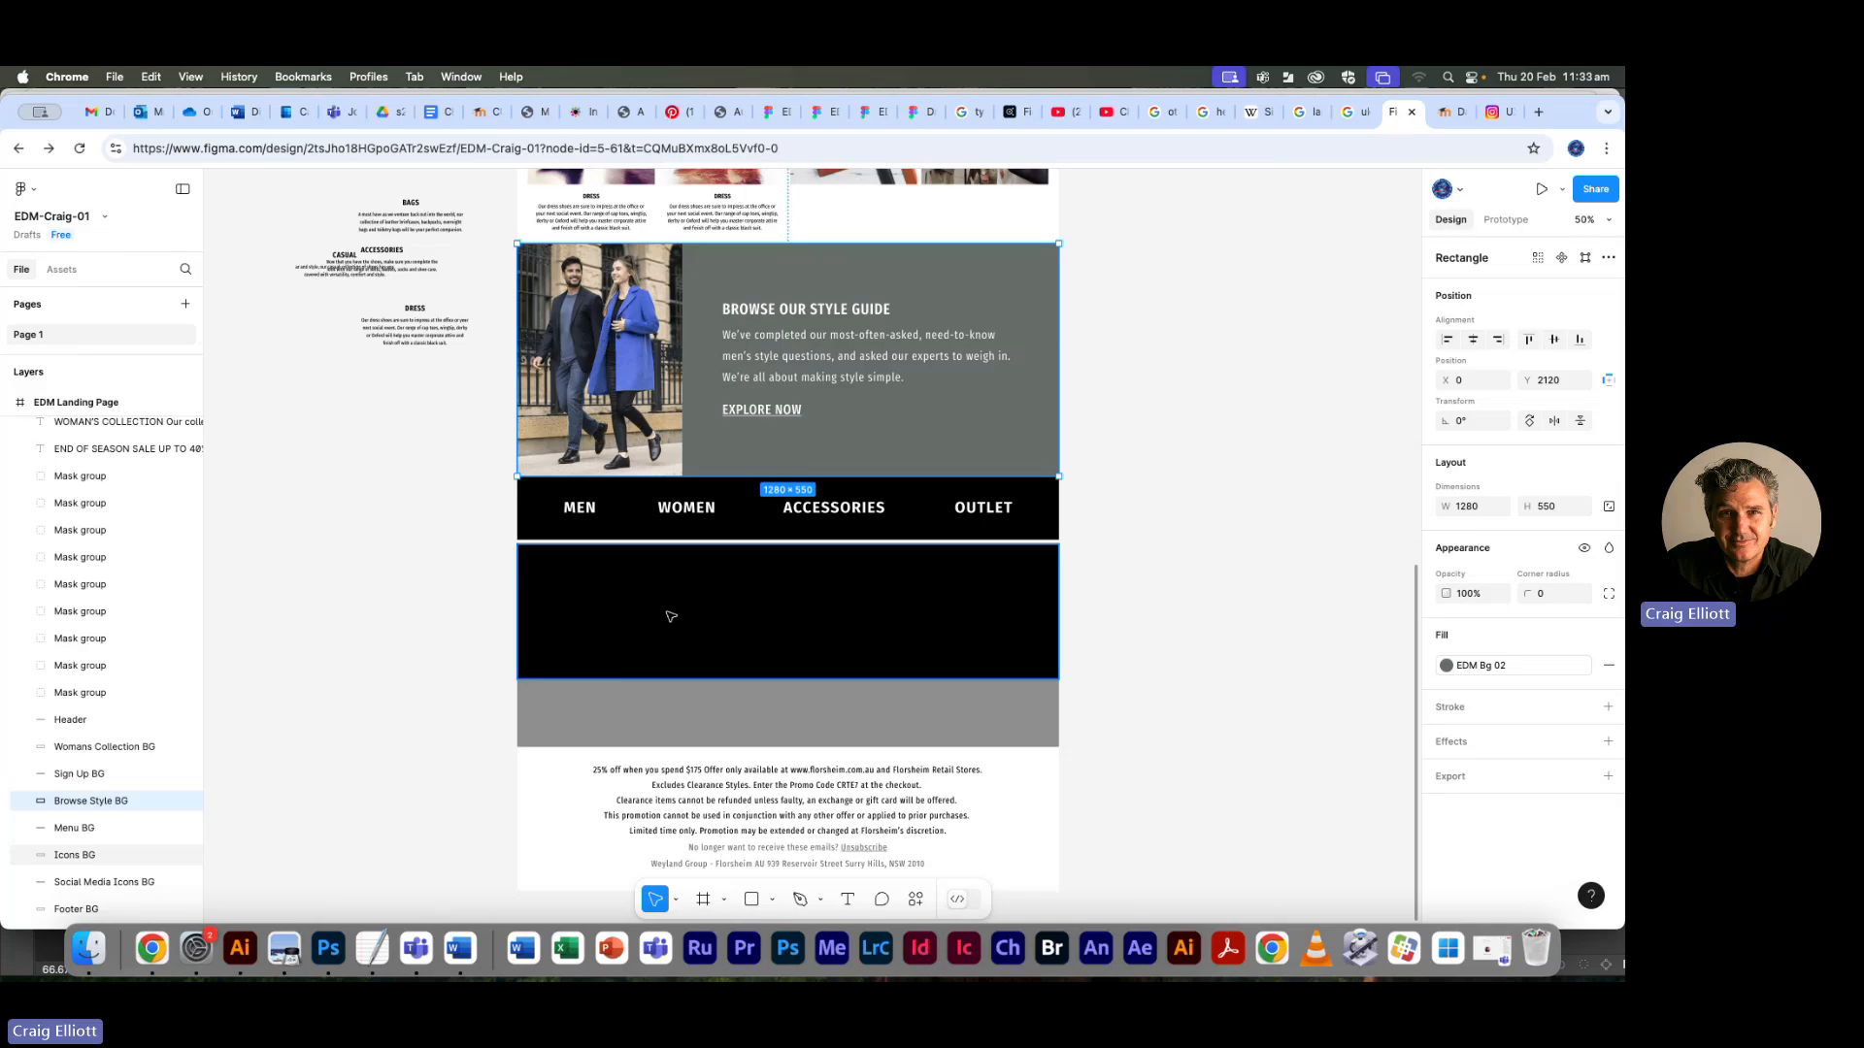
{"action": "key", "text": "super+Tab"}
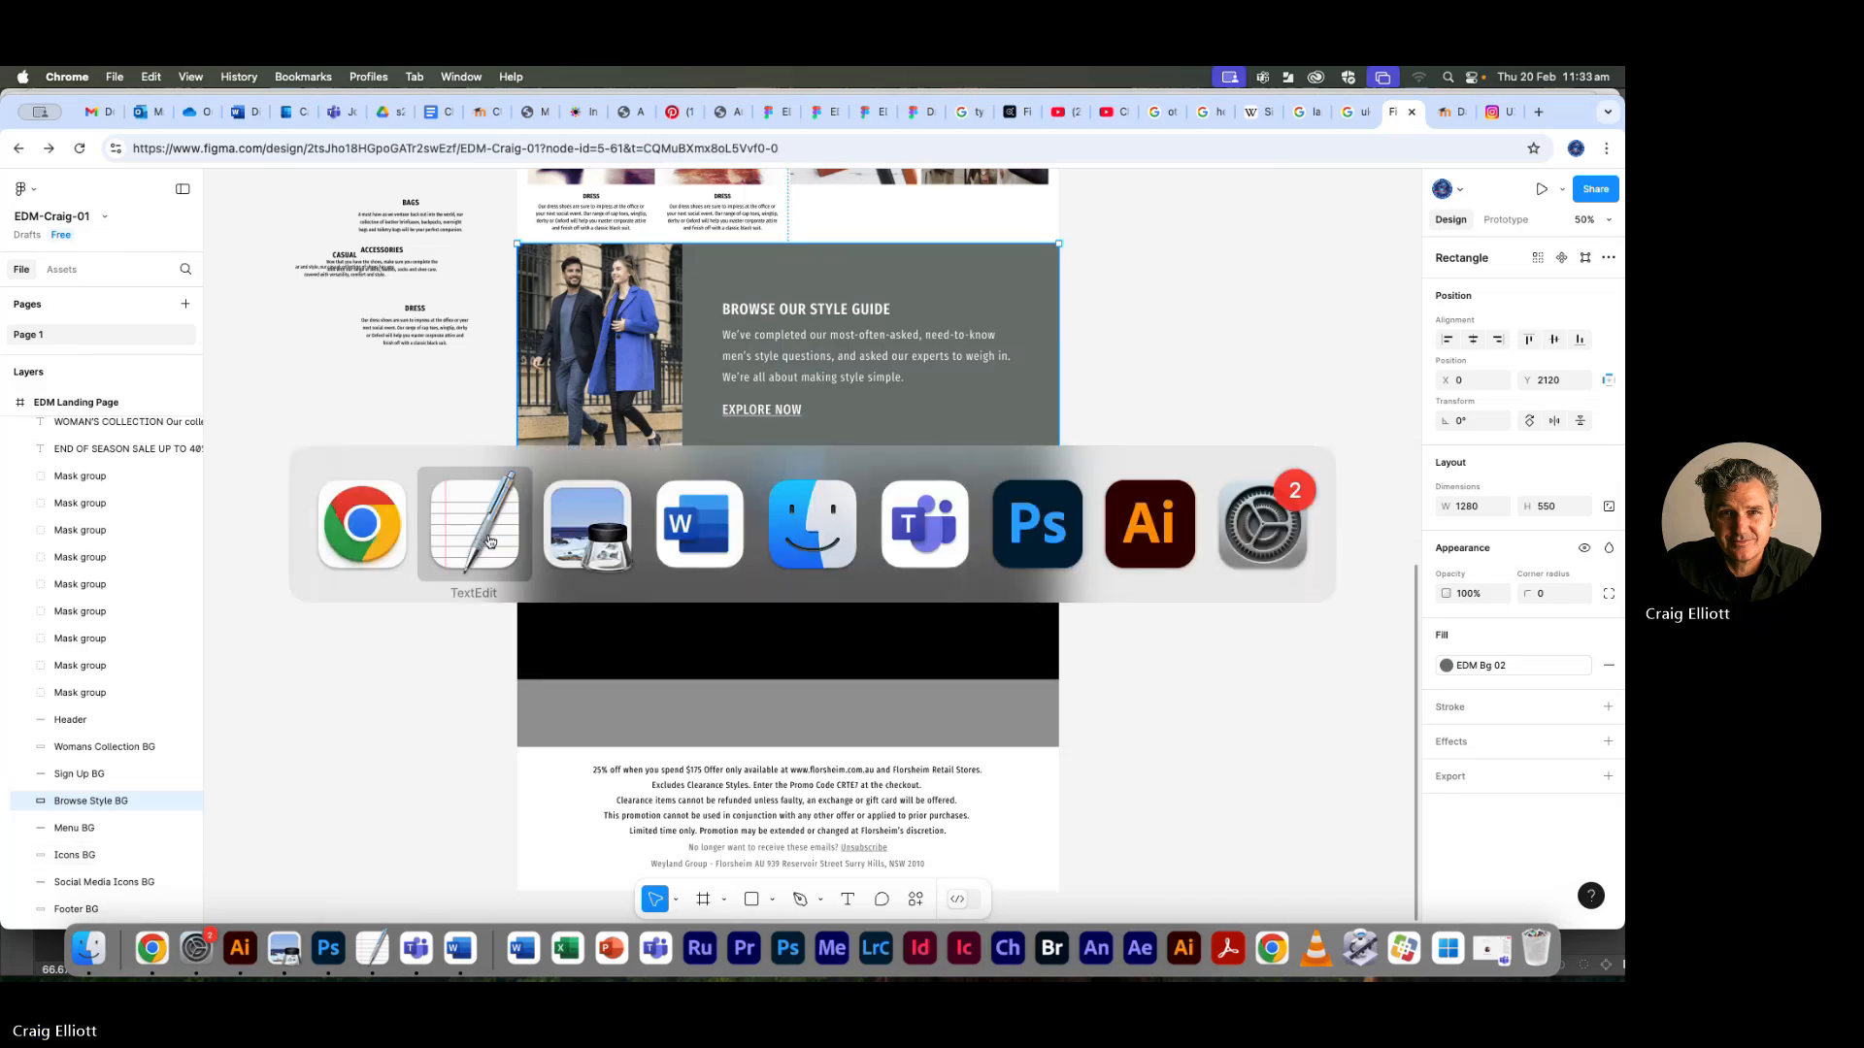
{"action": "key", "text": "super+Tab"}
{"action": "key", "text": "super+Tab"}
{"action": "key", "text": "super+Tab"}
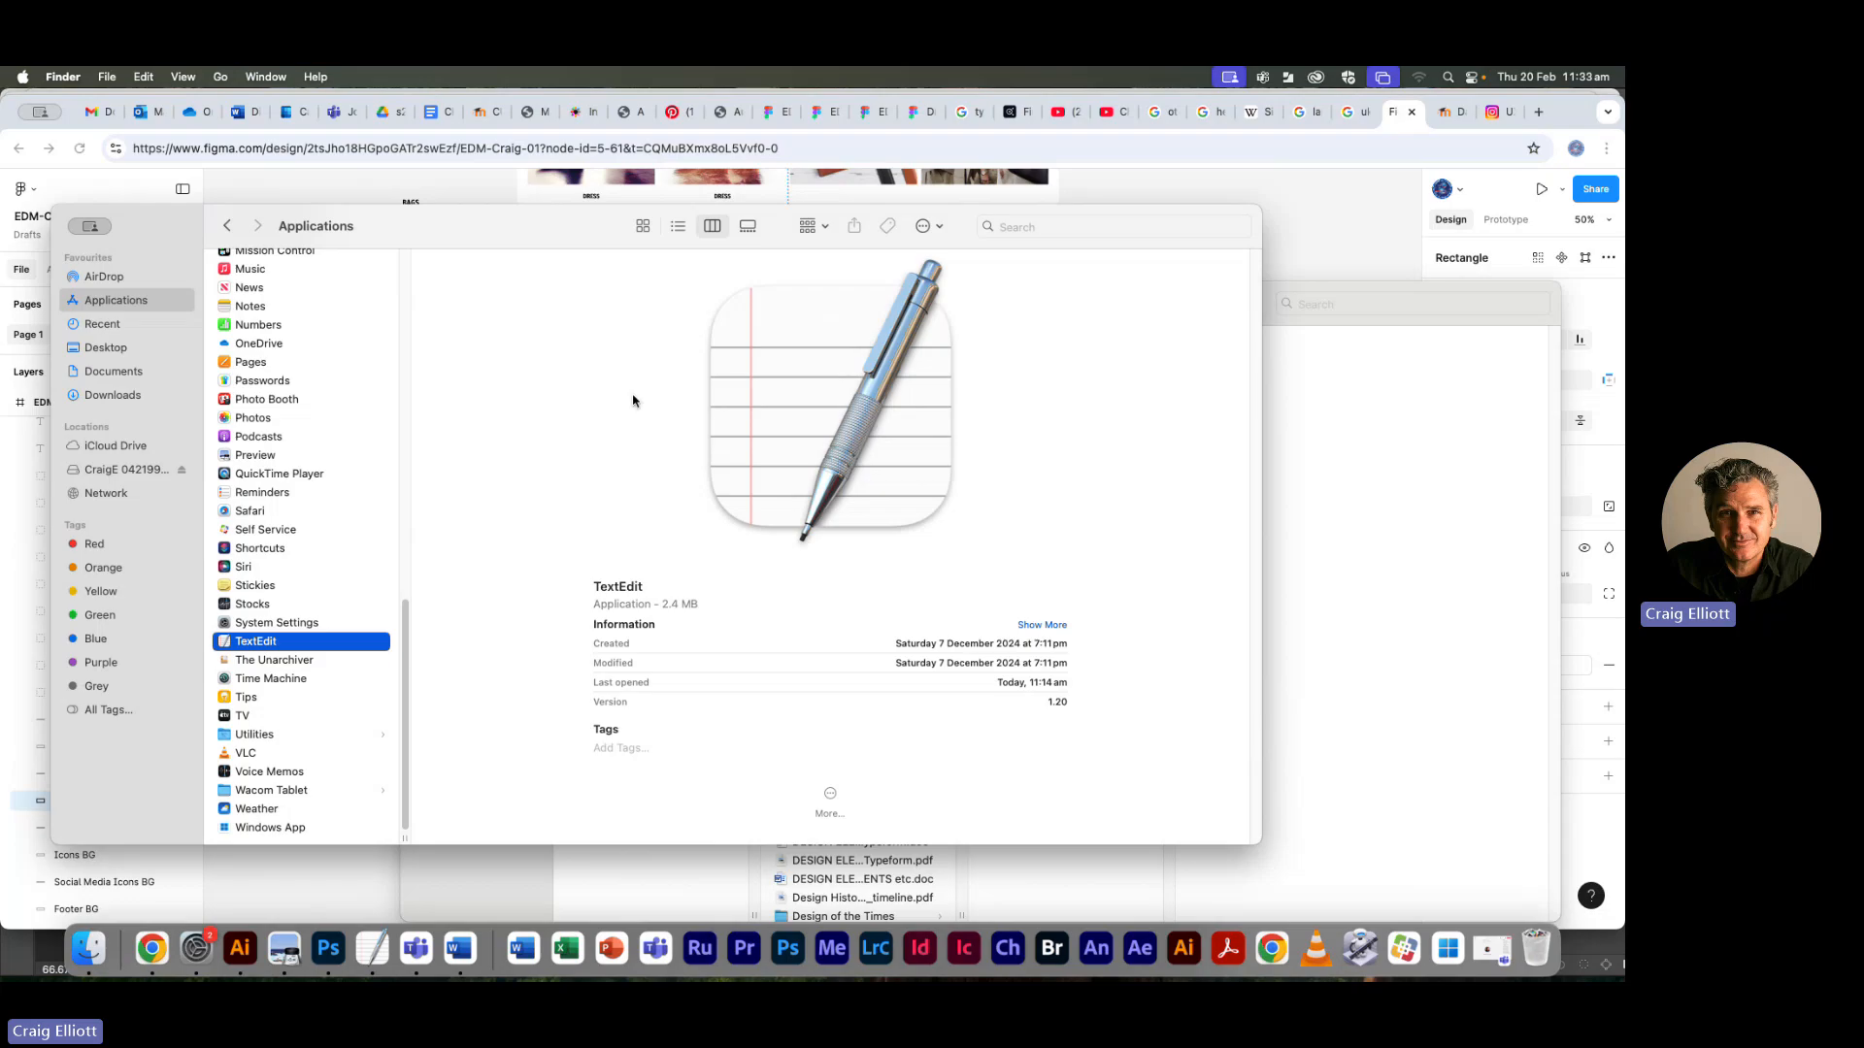
{"action": "left_click", "coordinate": [107, 371]}
{"action": "left_click", "coordinate": [259, 301]}
{"action": "left_click", "coordinate": [259, 320]}
{"action": "left_click", "coordinate": [483, 264]}
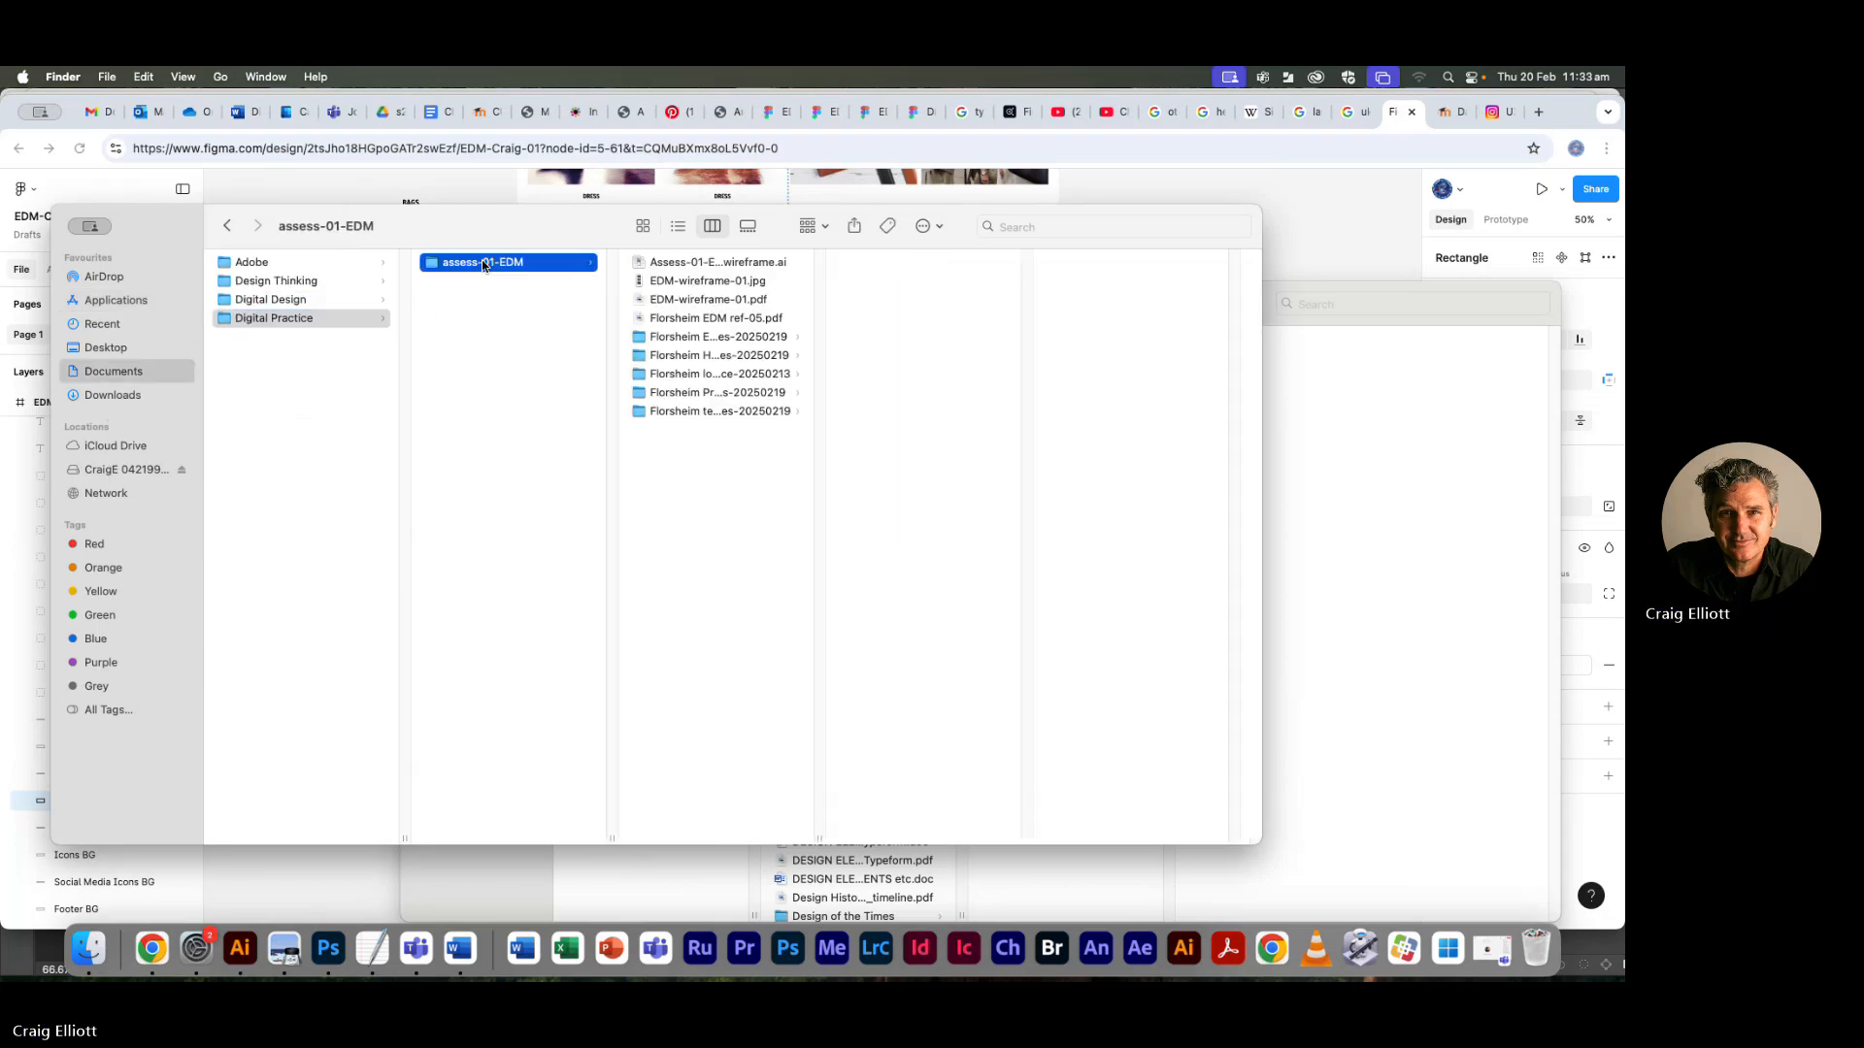
{"action": "double_click", "coordinate": [819, 837]}
{"action": "left_click", "coordinate": [725, 374]}
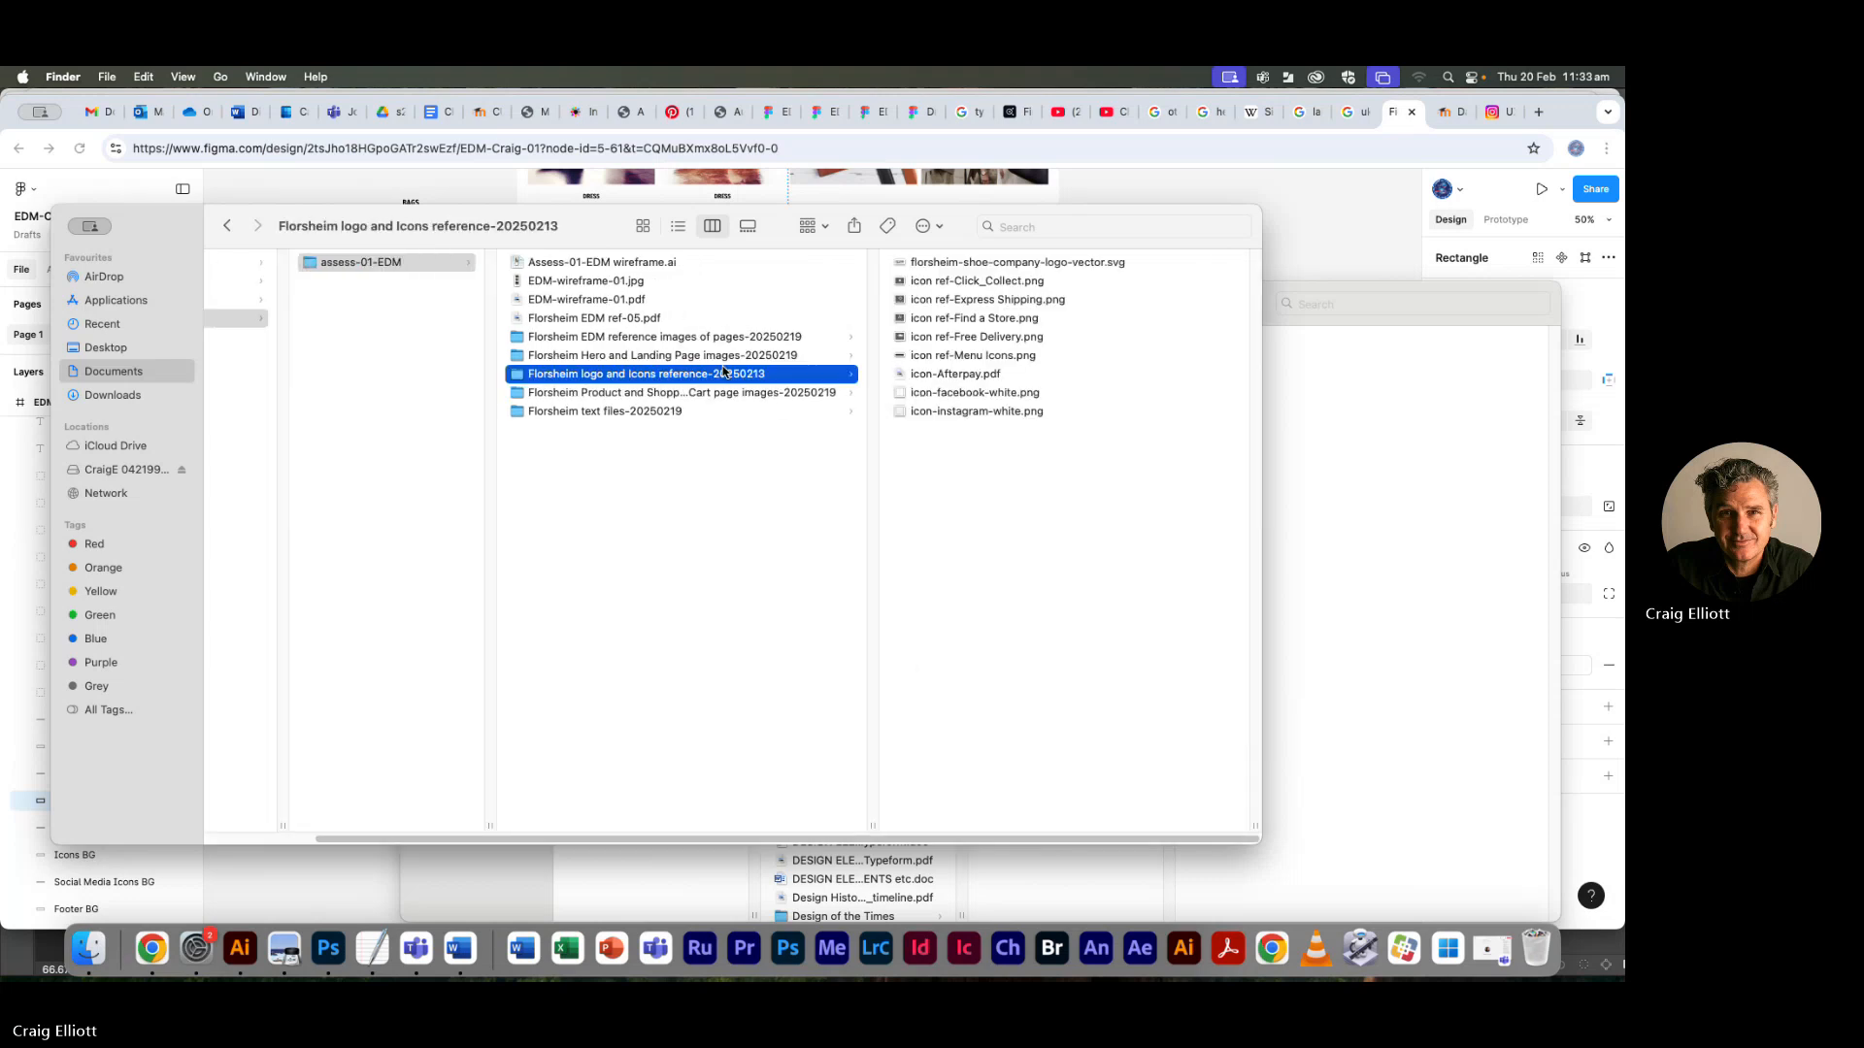
Open the EDM icons folder on the external drive, inside a-Resources, the DigiPrac EDM rebuild folder and EDM
{"action": "left_click", "coordinate": [129, 469]}
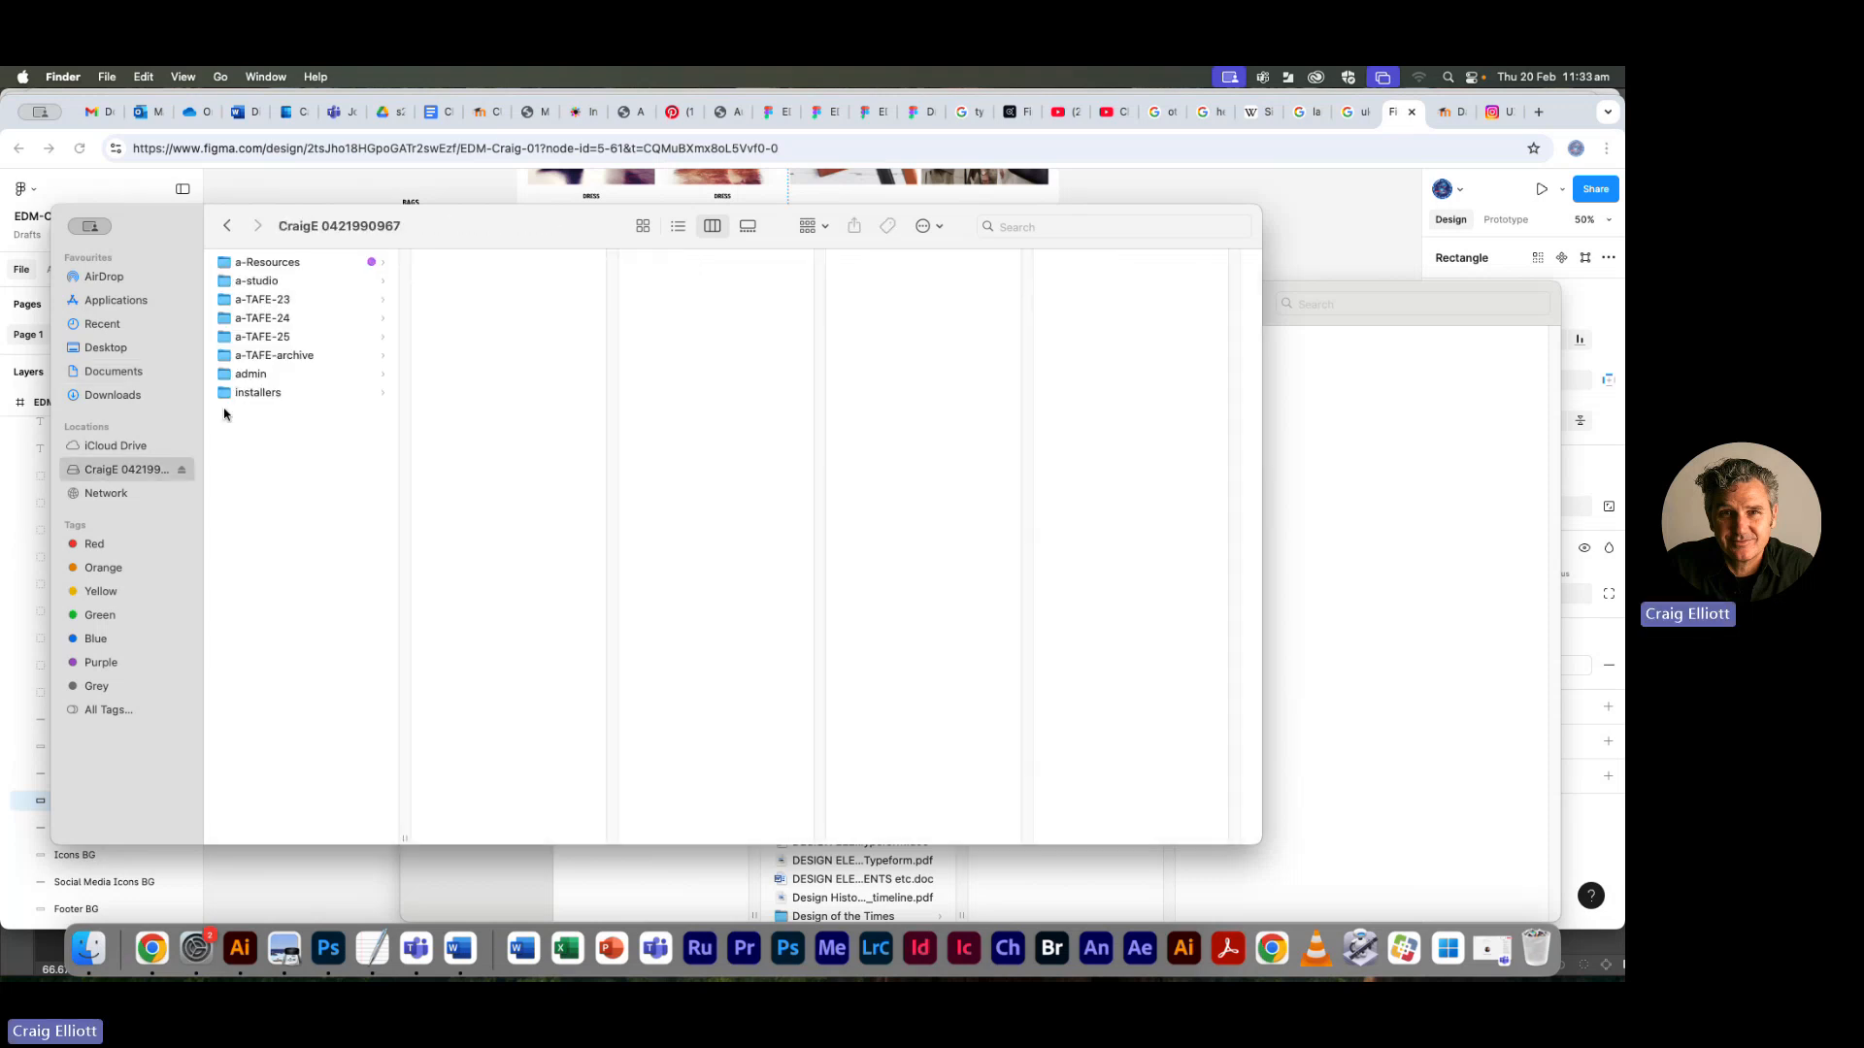
{"action": "left_click", "coordinate": [271, 267]}
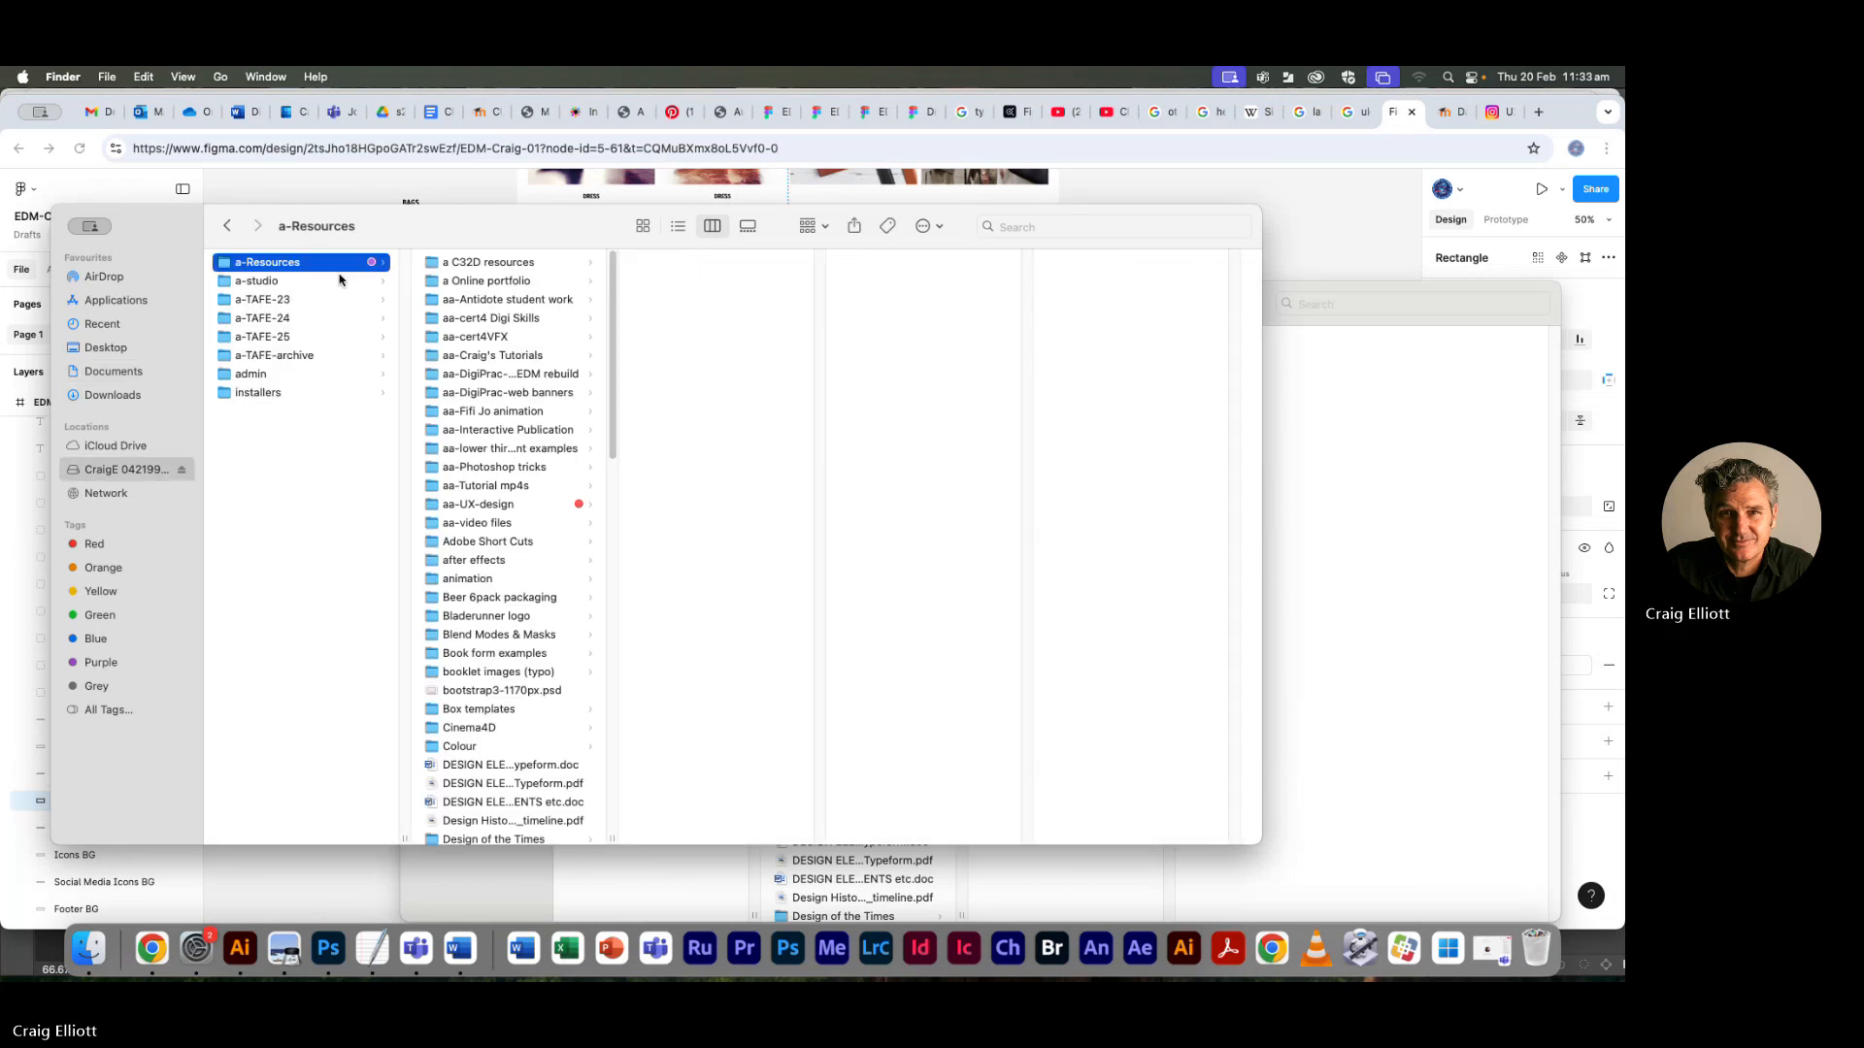
{"action": "left_click", "coordinate": [486, 376]}
{"action": "left_click", "coordinate": [660, 262]}
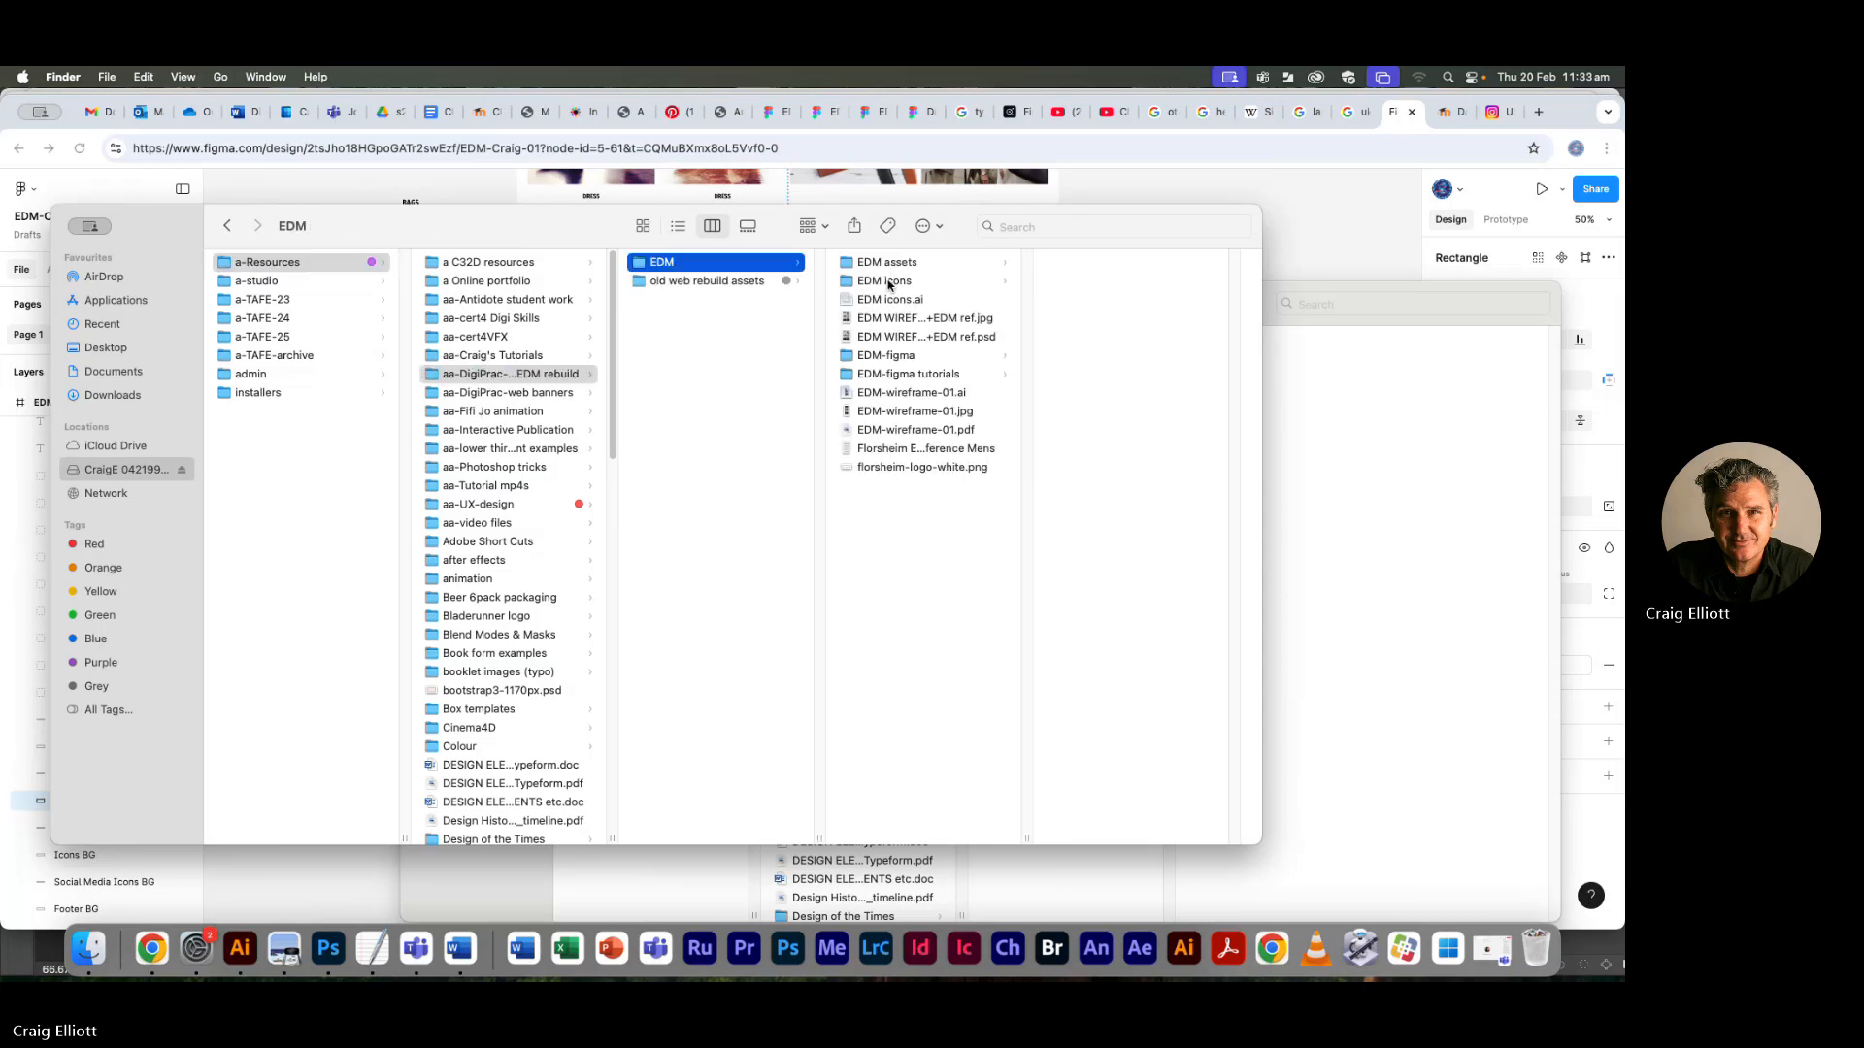
{"action": "left_click", "coordinate": [888, 282]}
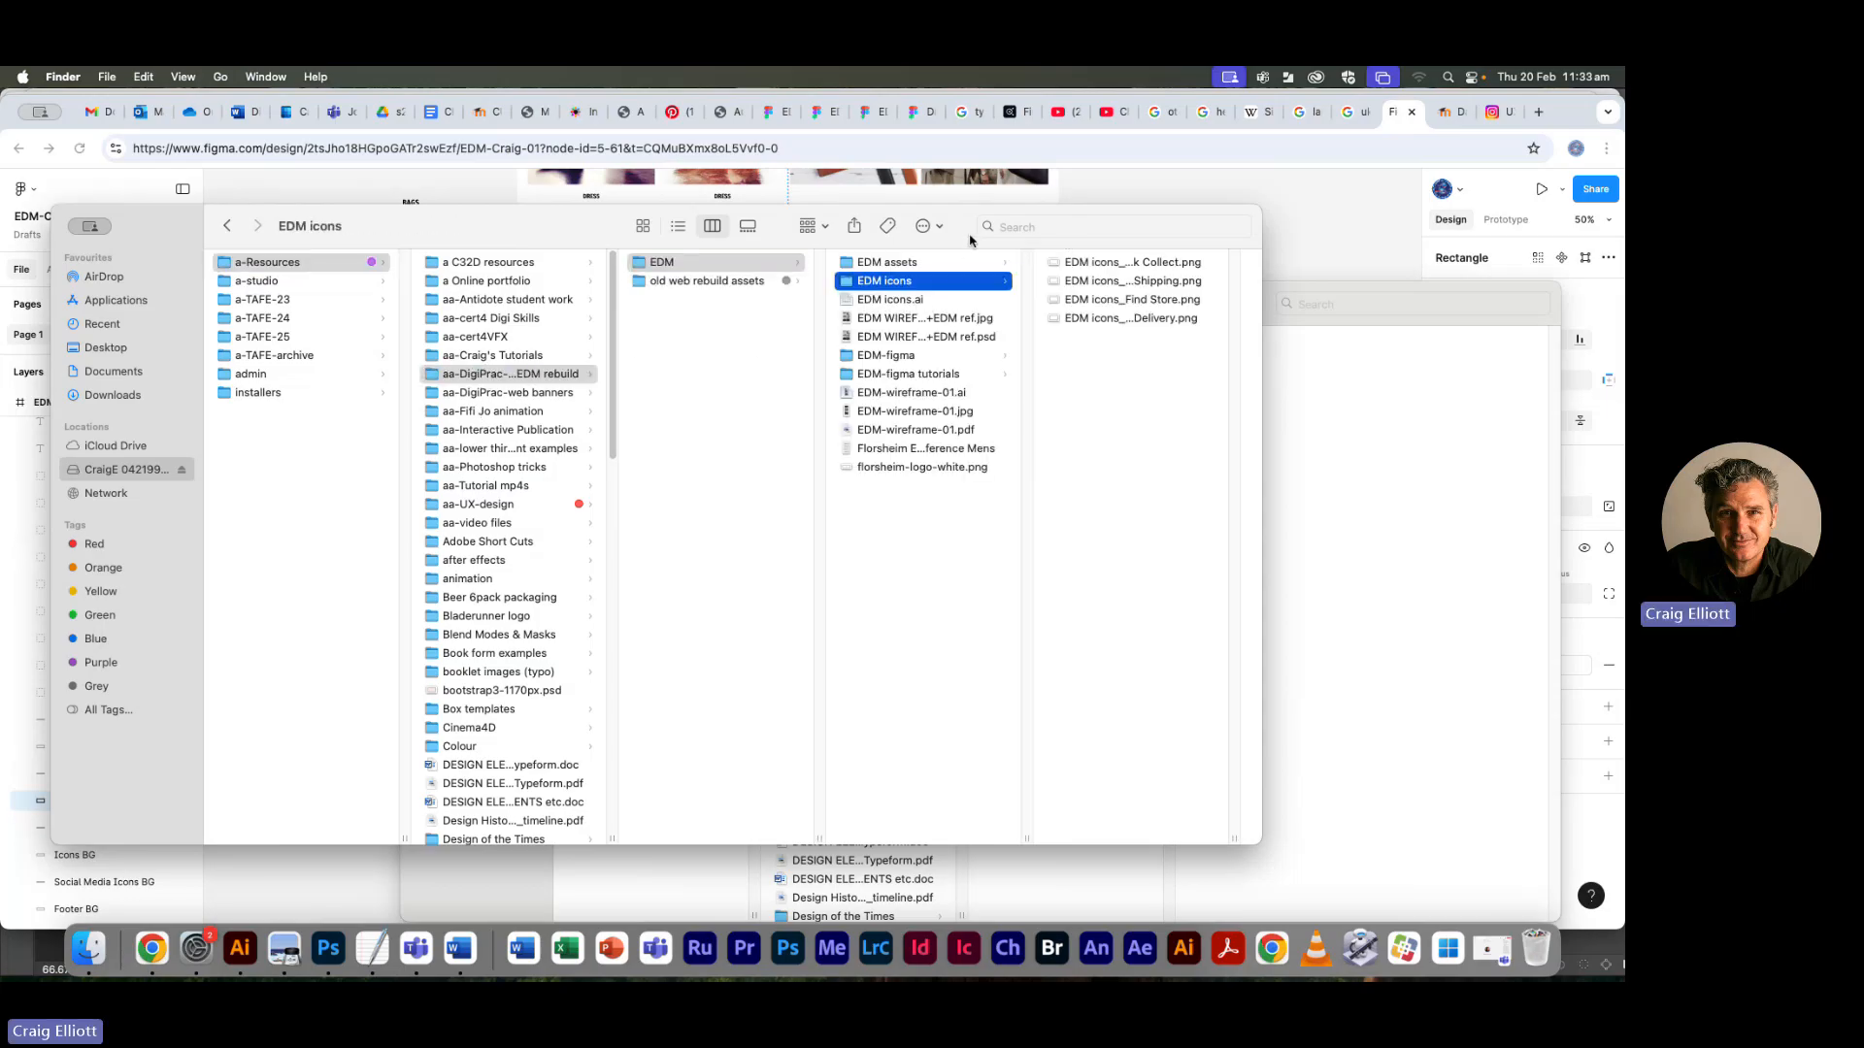
Rearrange the two Finder windows so the black icons band of the Figma design and the icon files are both visible
{"action": "left_click_drag", "start_coordinate": [970, 238], "coordinate": [843, 231]}
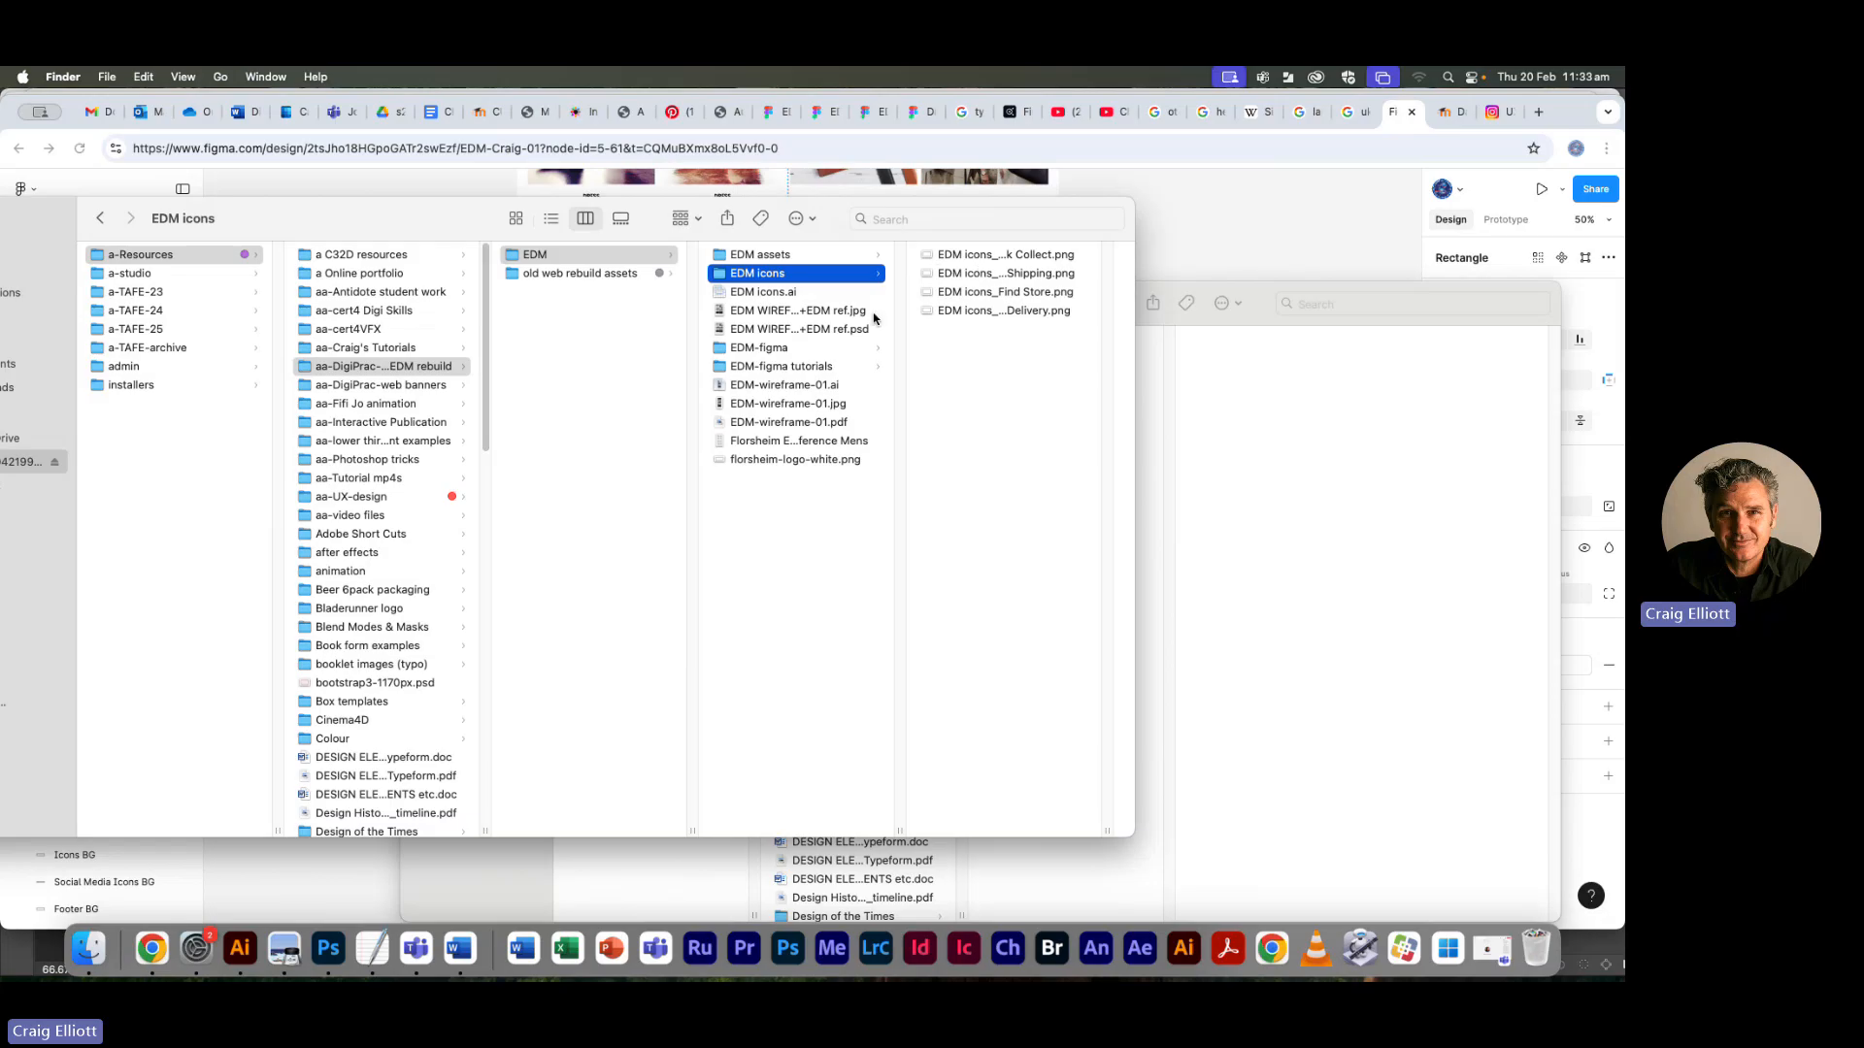
{"action": "left_click_drag", "start_coordinate": [488, 225], "coordinate": [853, 537]}
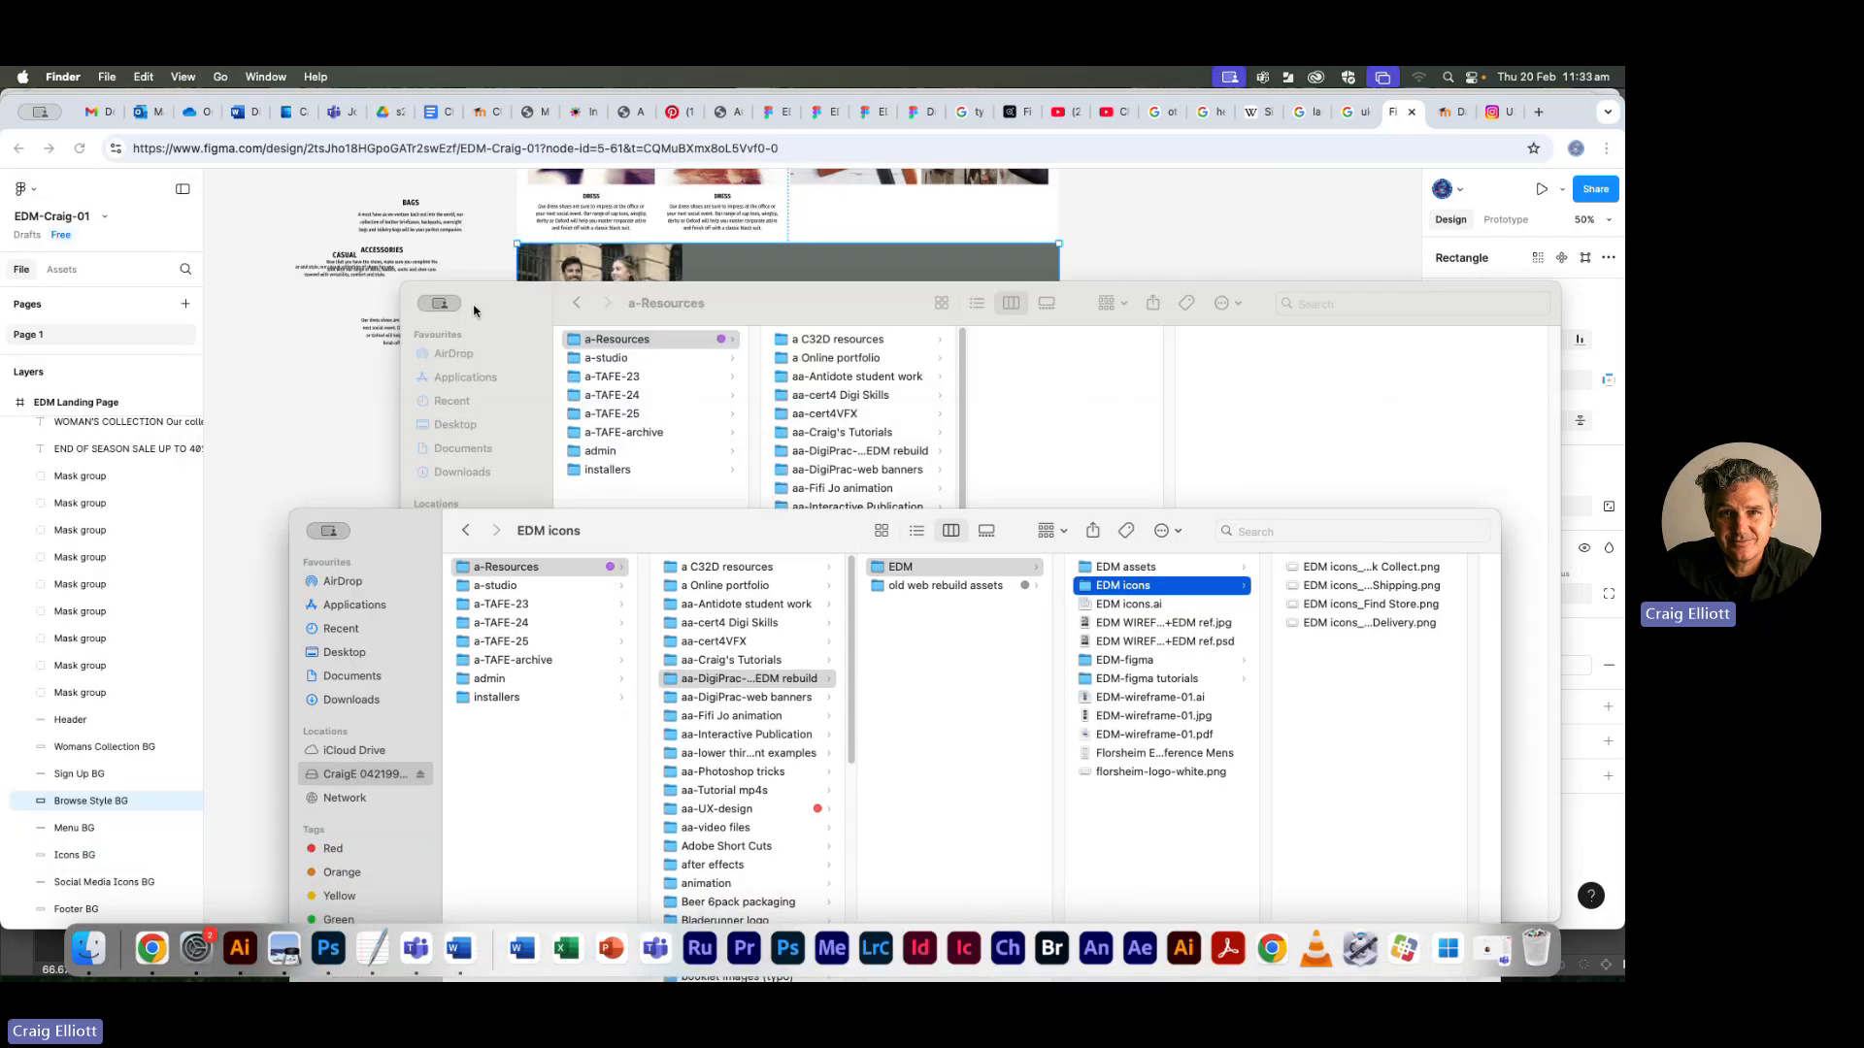
{"action": "left_click_drag", "start_coordinate": [816, 301], "coordinate": [1417, 778]}
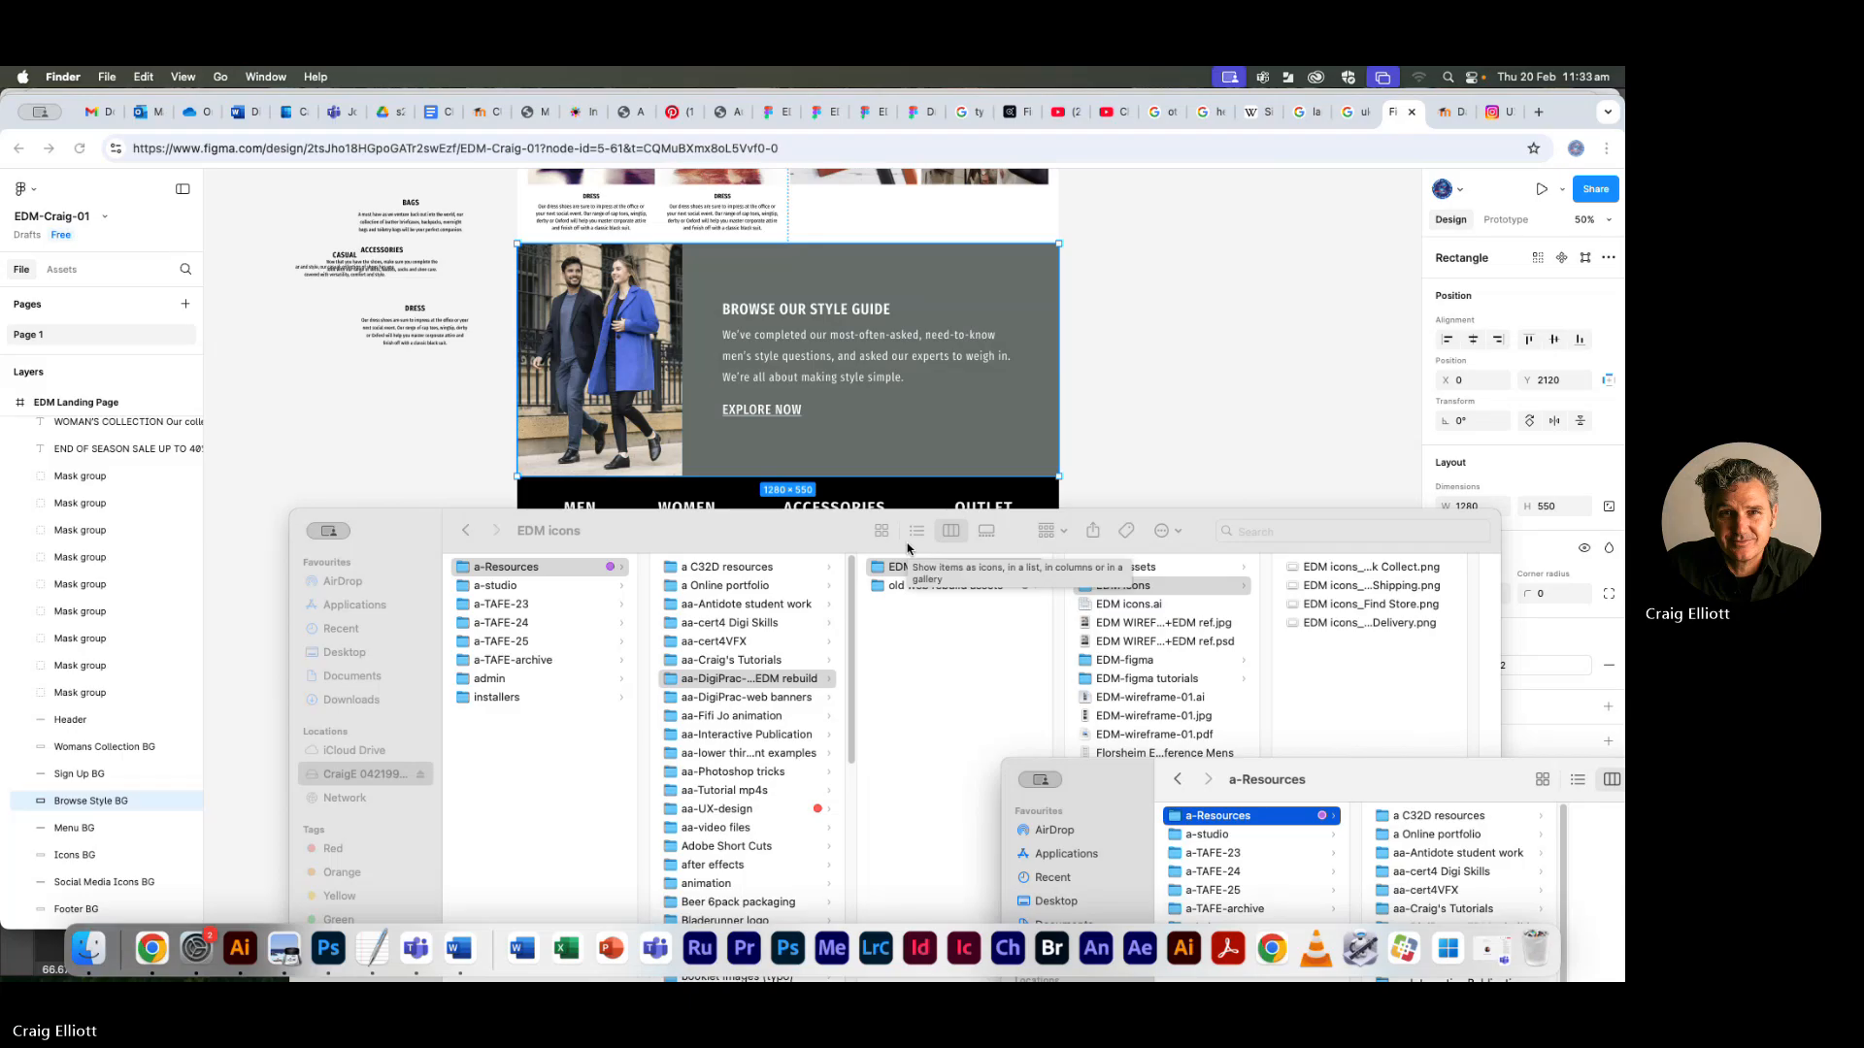
{"action": "left_click_drag", "start_coordinate": [823, 533], "coordinate": [786, 732]}
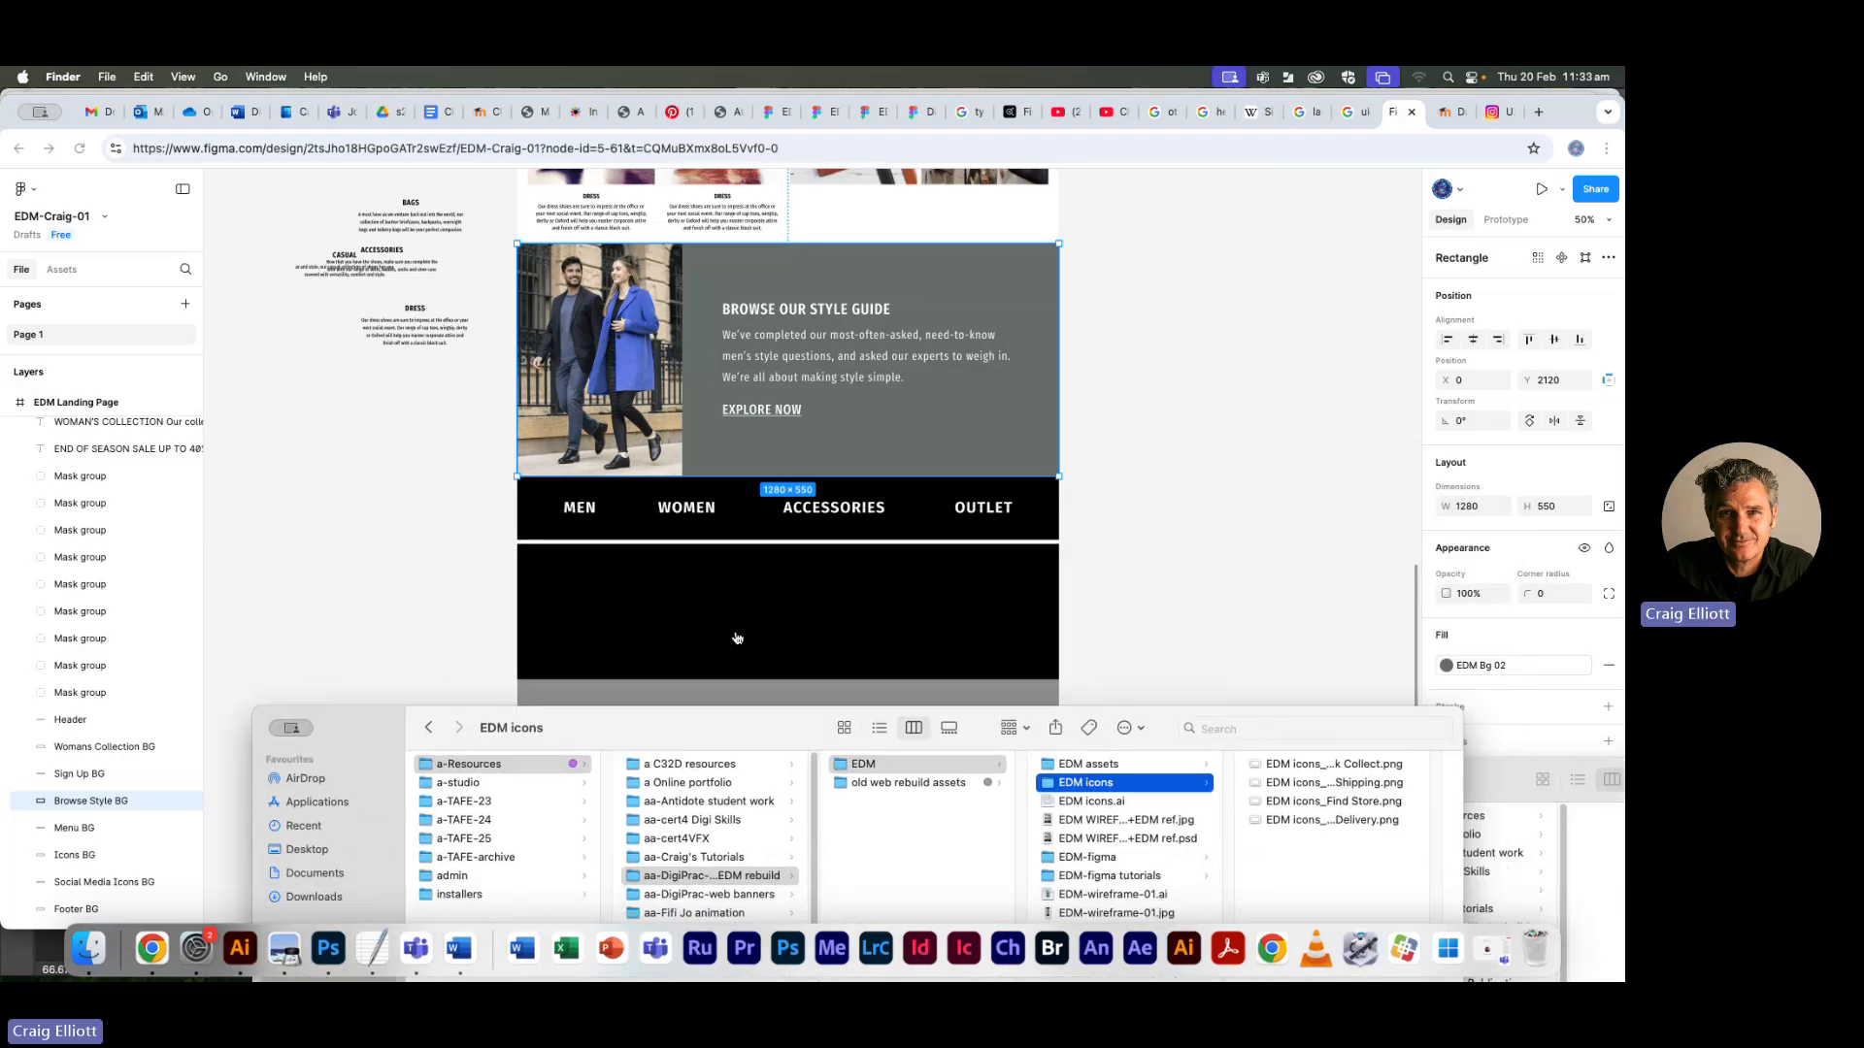
Switch to Preview, check the icon row in the Florsheim EDM template reference PDF, and return to Figma
{"action": "key", "text": "super+Tab"}
{"action": "scroll", "coordinate": [689, 583], "scroll_direction": "down", "scroll_amount": 10}
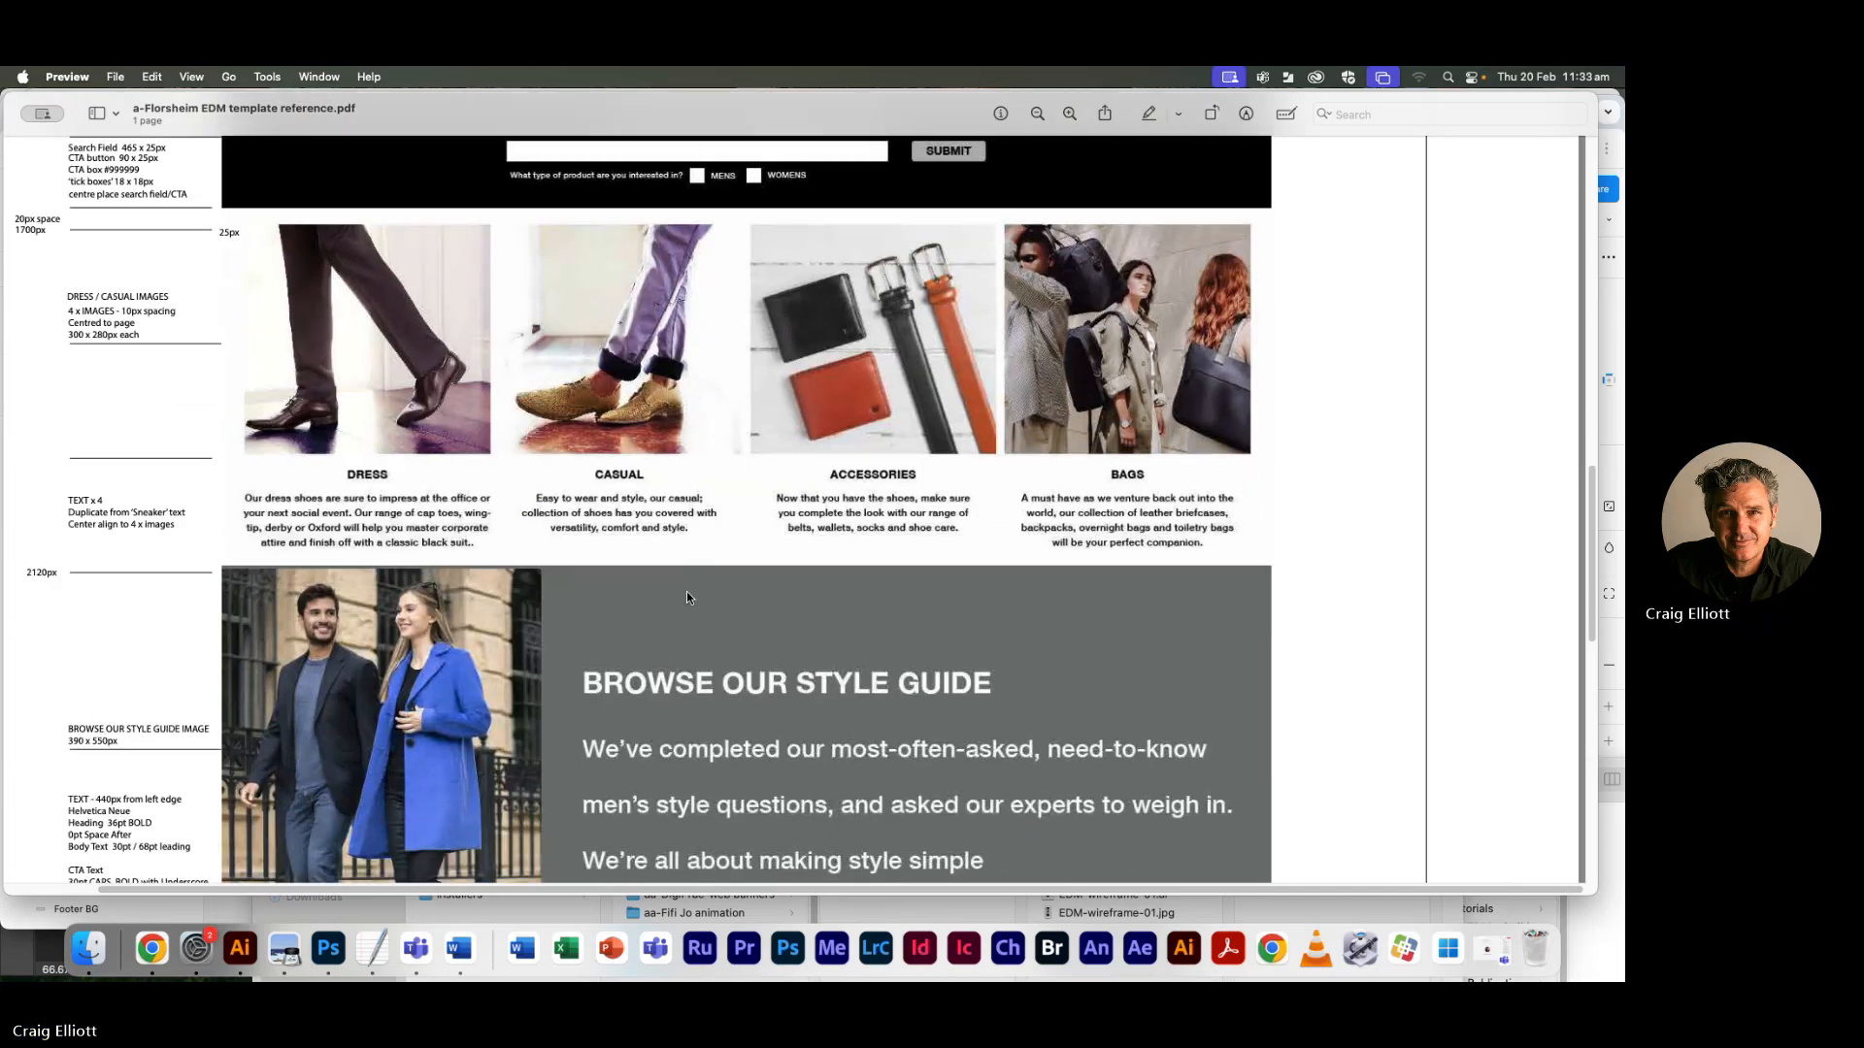
{"action": "key", "text": "super+Tab"}
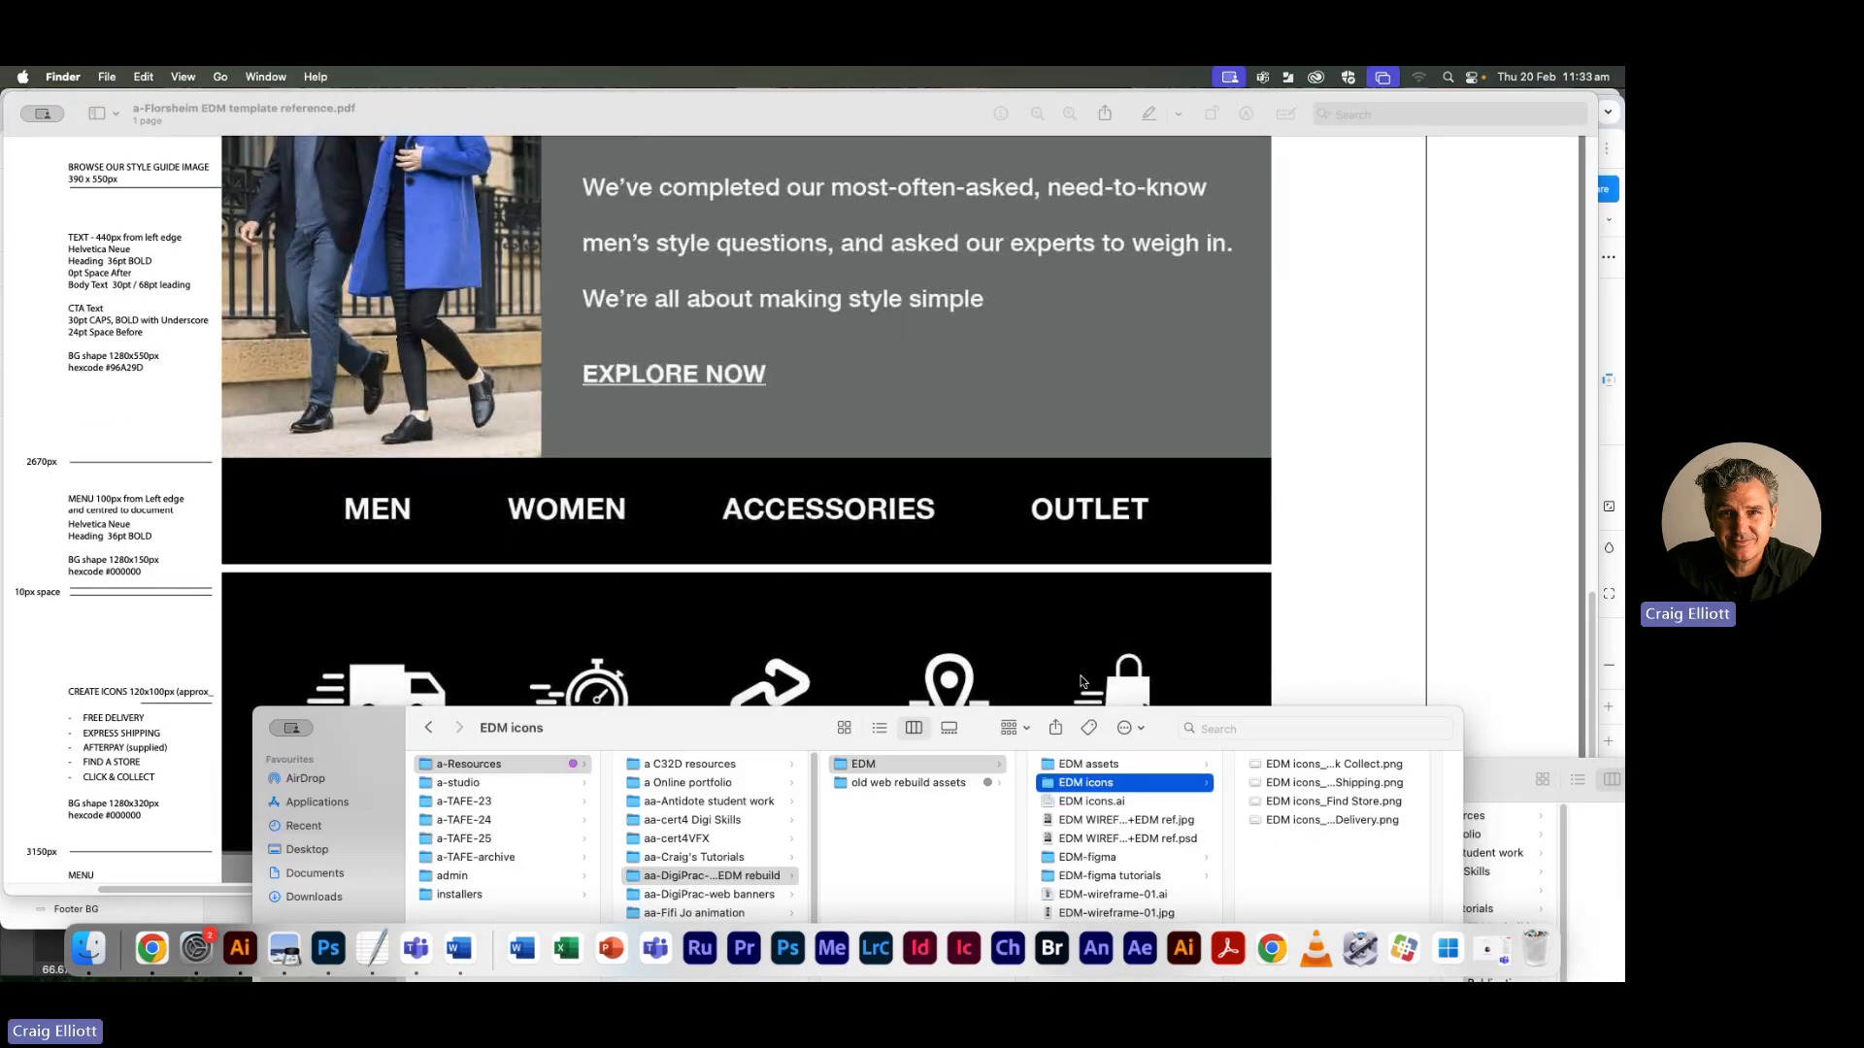
{"action": "key", "text": "super+Tab"}
{"action": "key", "text": "super+Tab"}
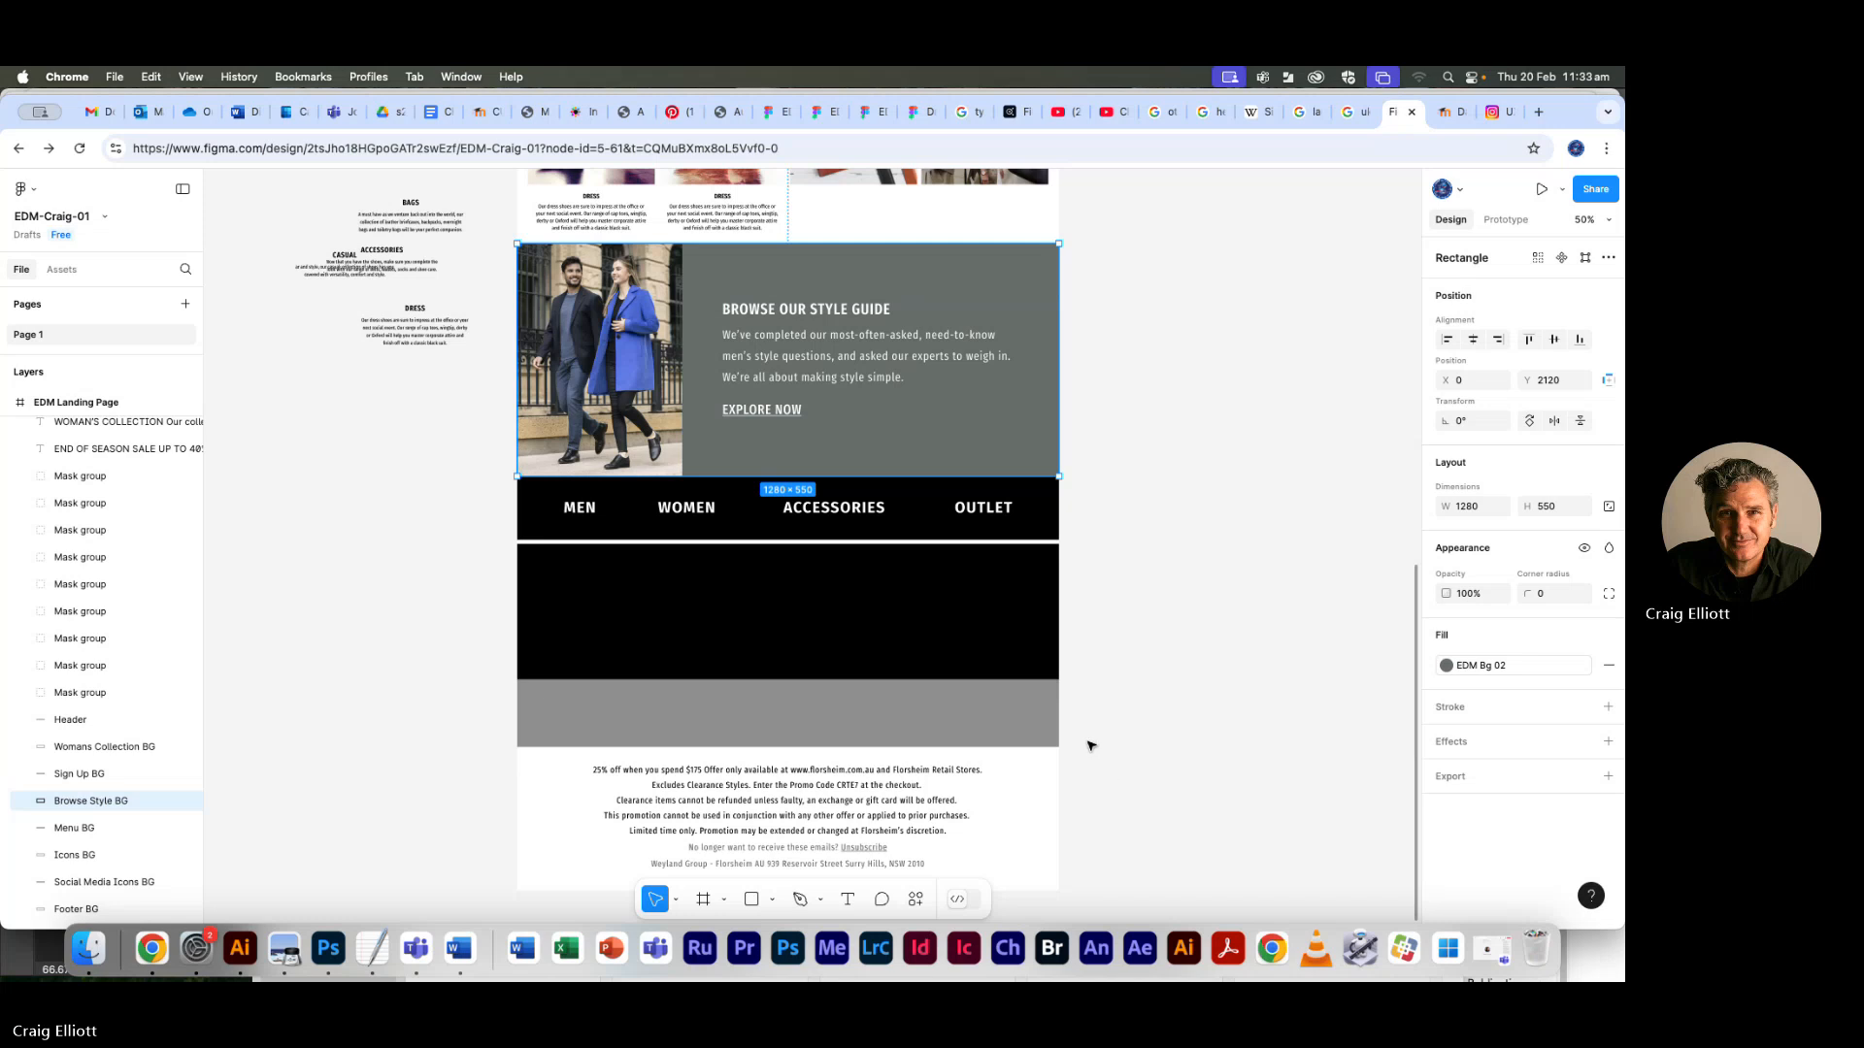
Return to Finder and place the Free Delivery icon PNG at the left end of the black icons band in the Figma design
{"action": "key", "text": "super+Tab"}
{"action": "key", "text": "super+shift+Tab"}
{"action": "key", "text": "super+shift+Tab"}
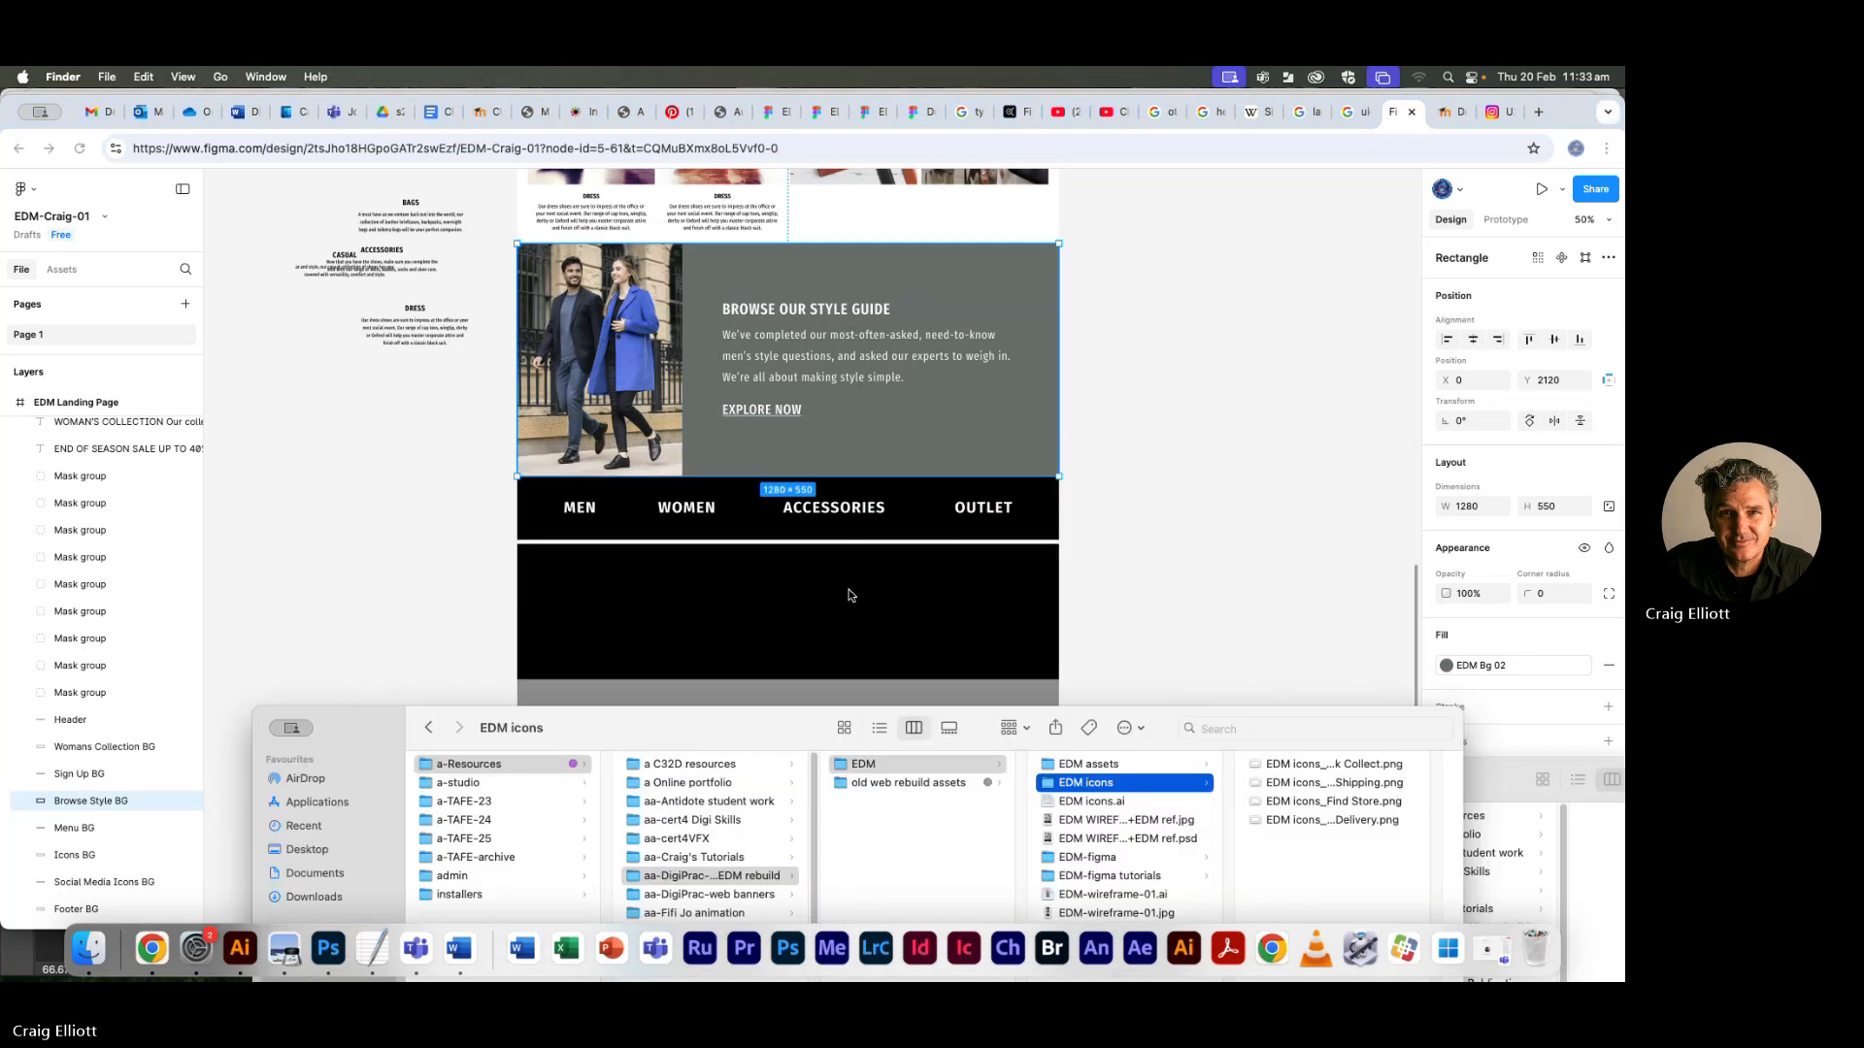
{"action": "left_click", "coordinate": [1301, 822]}
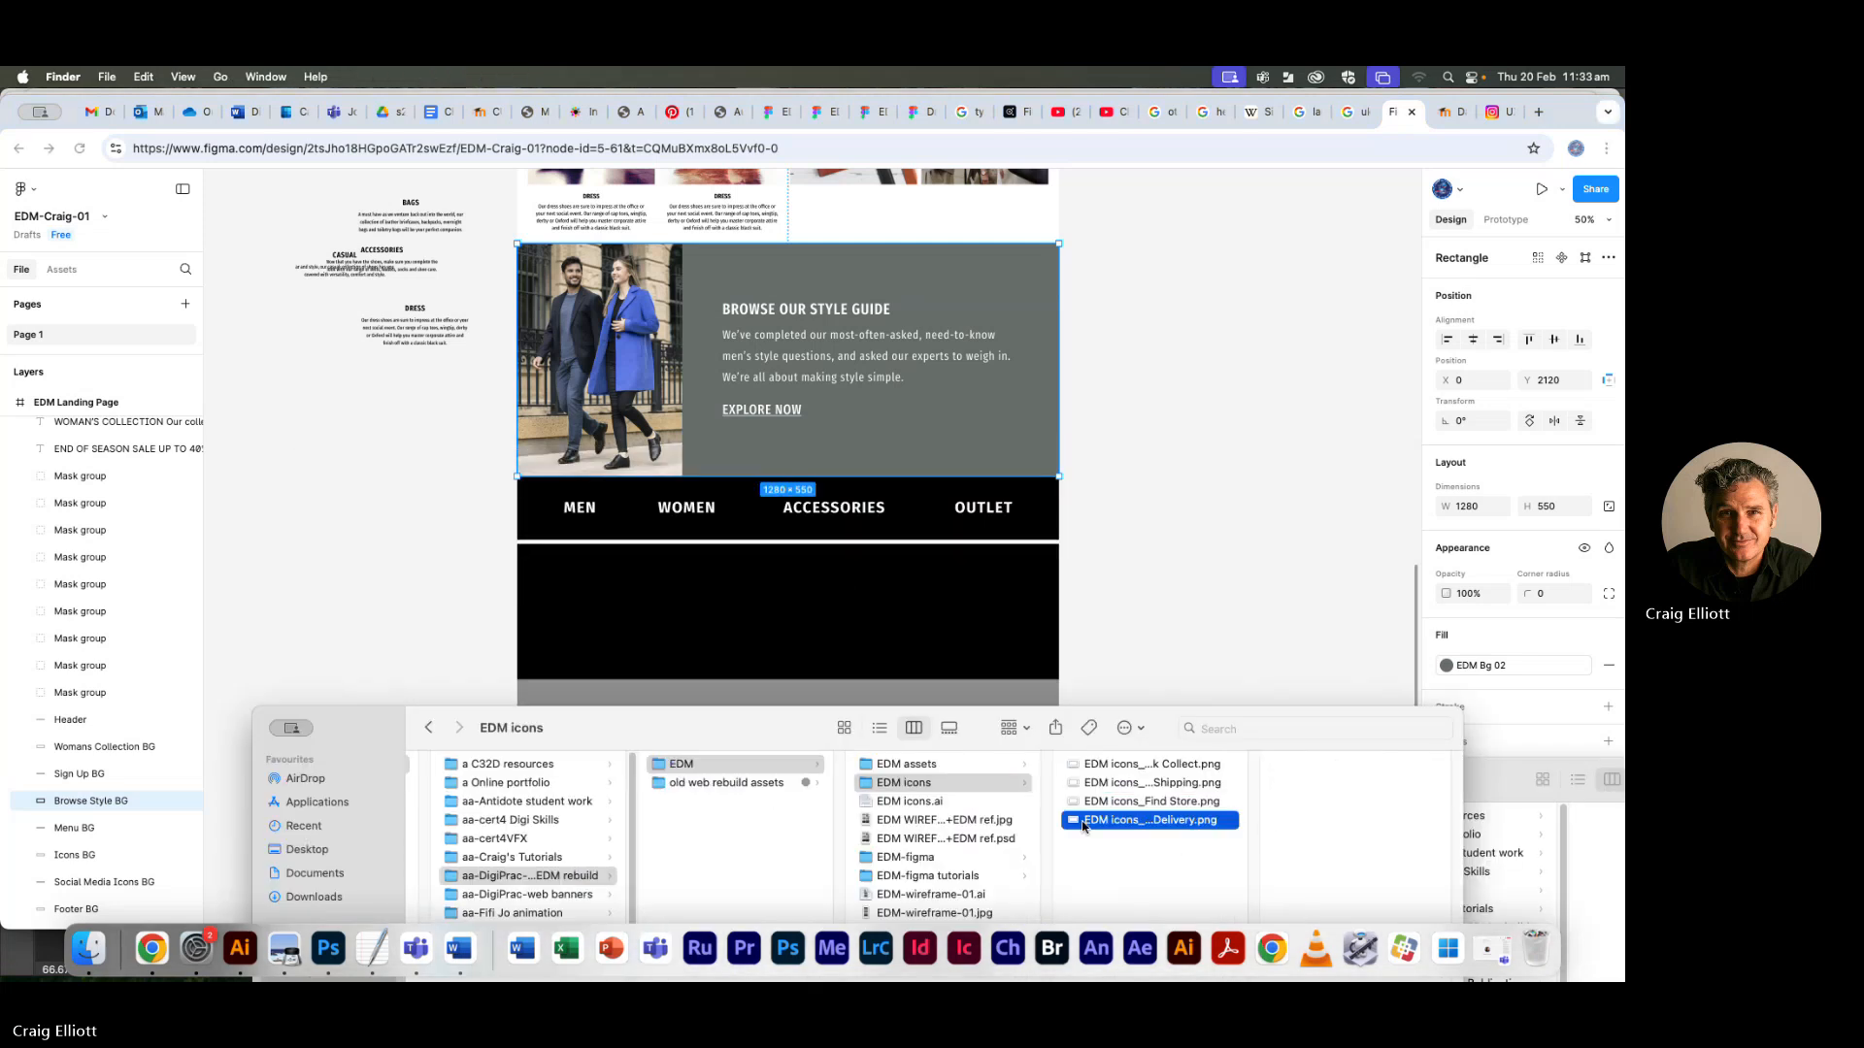
{"action": "left_click_drag", "start_coordinate": [1077, 818], "coordinate": [600, 603]}
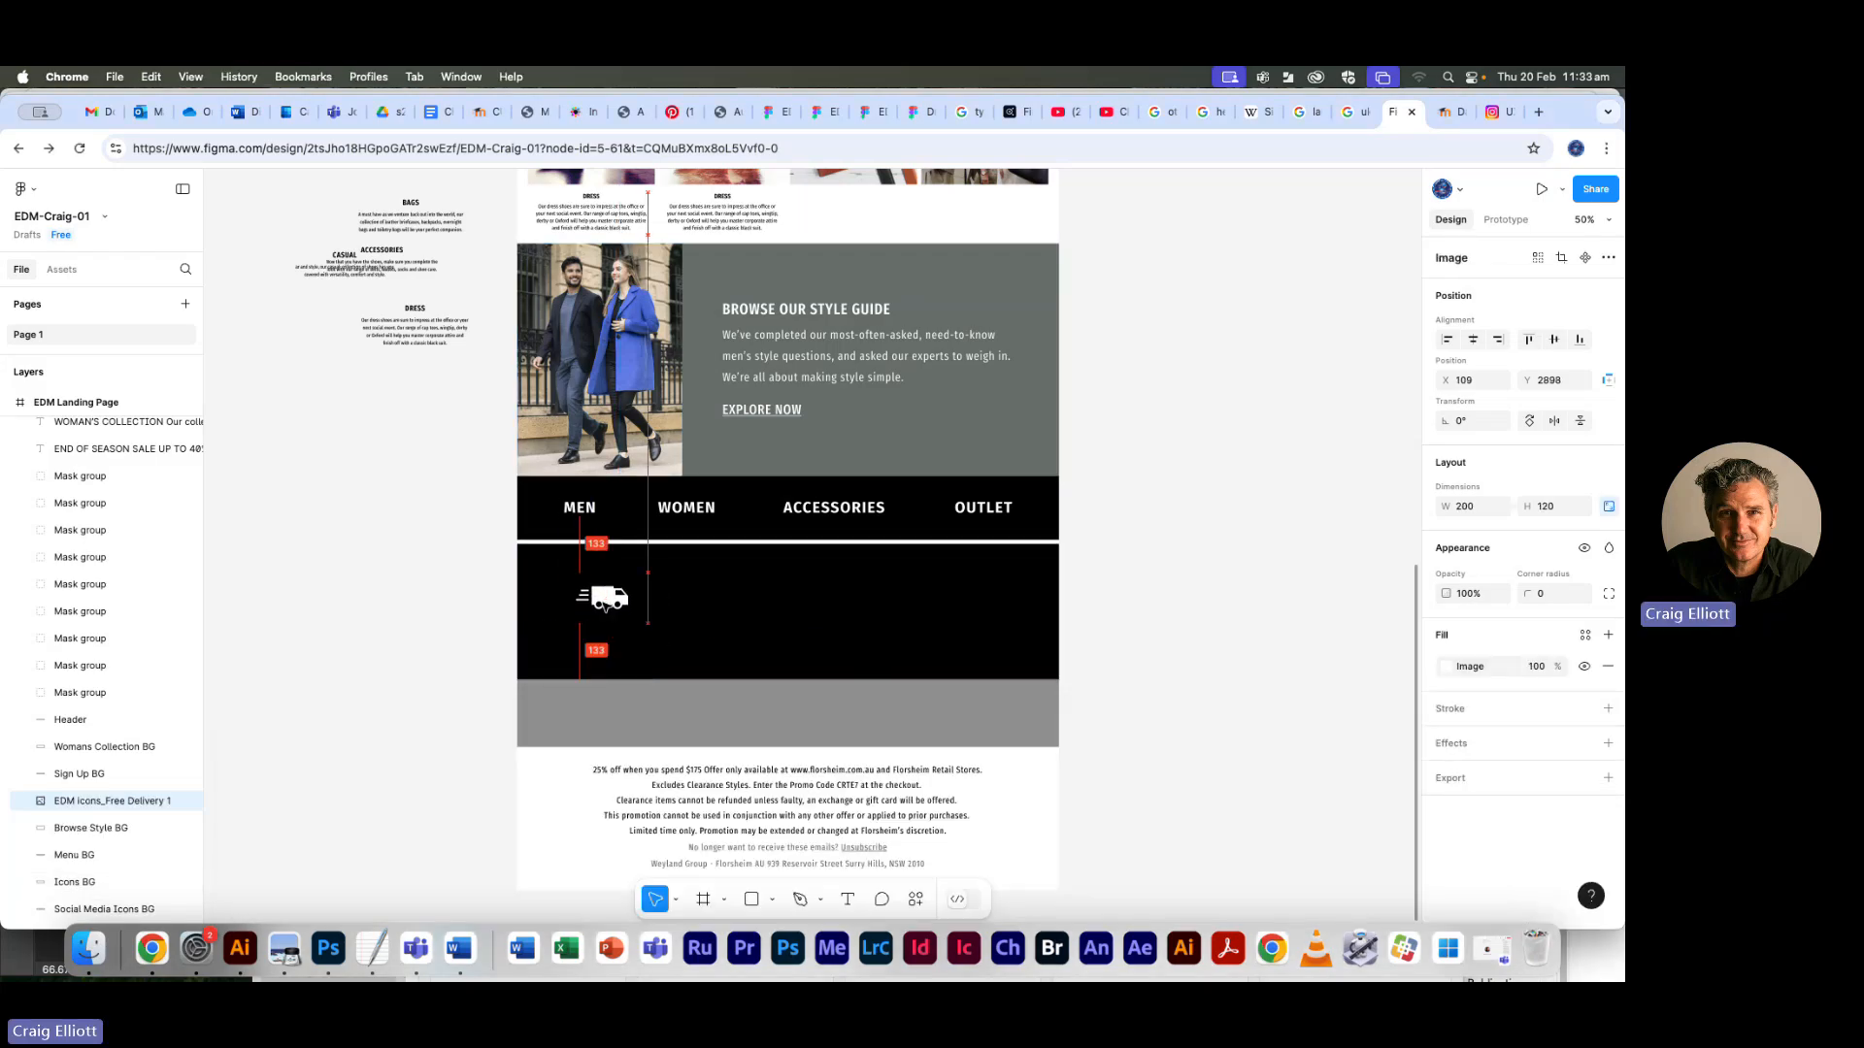
Switch to Preview and check the service icon row in the Florsheim EDM template reference PDF
{"action": "key", "text": "super+Tab"}
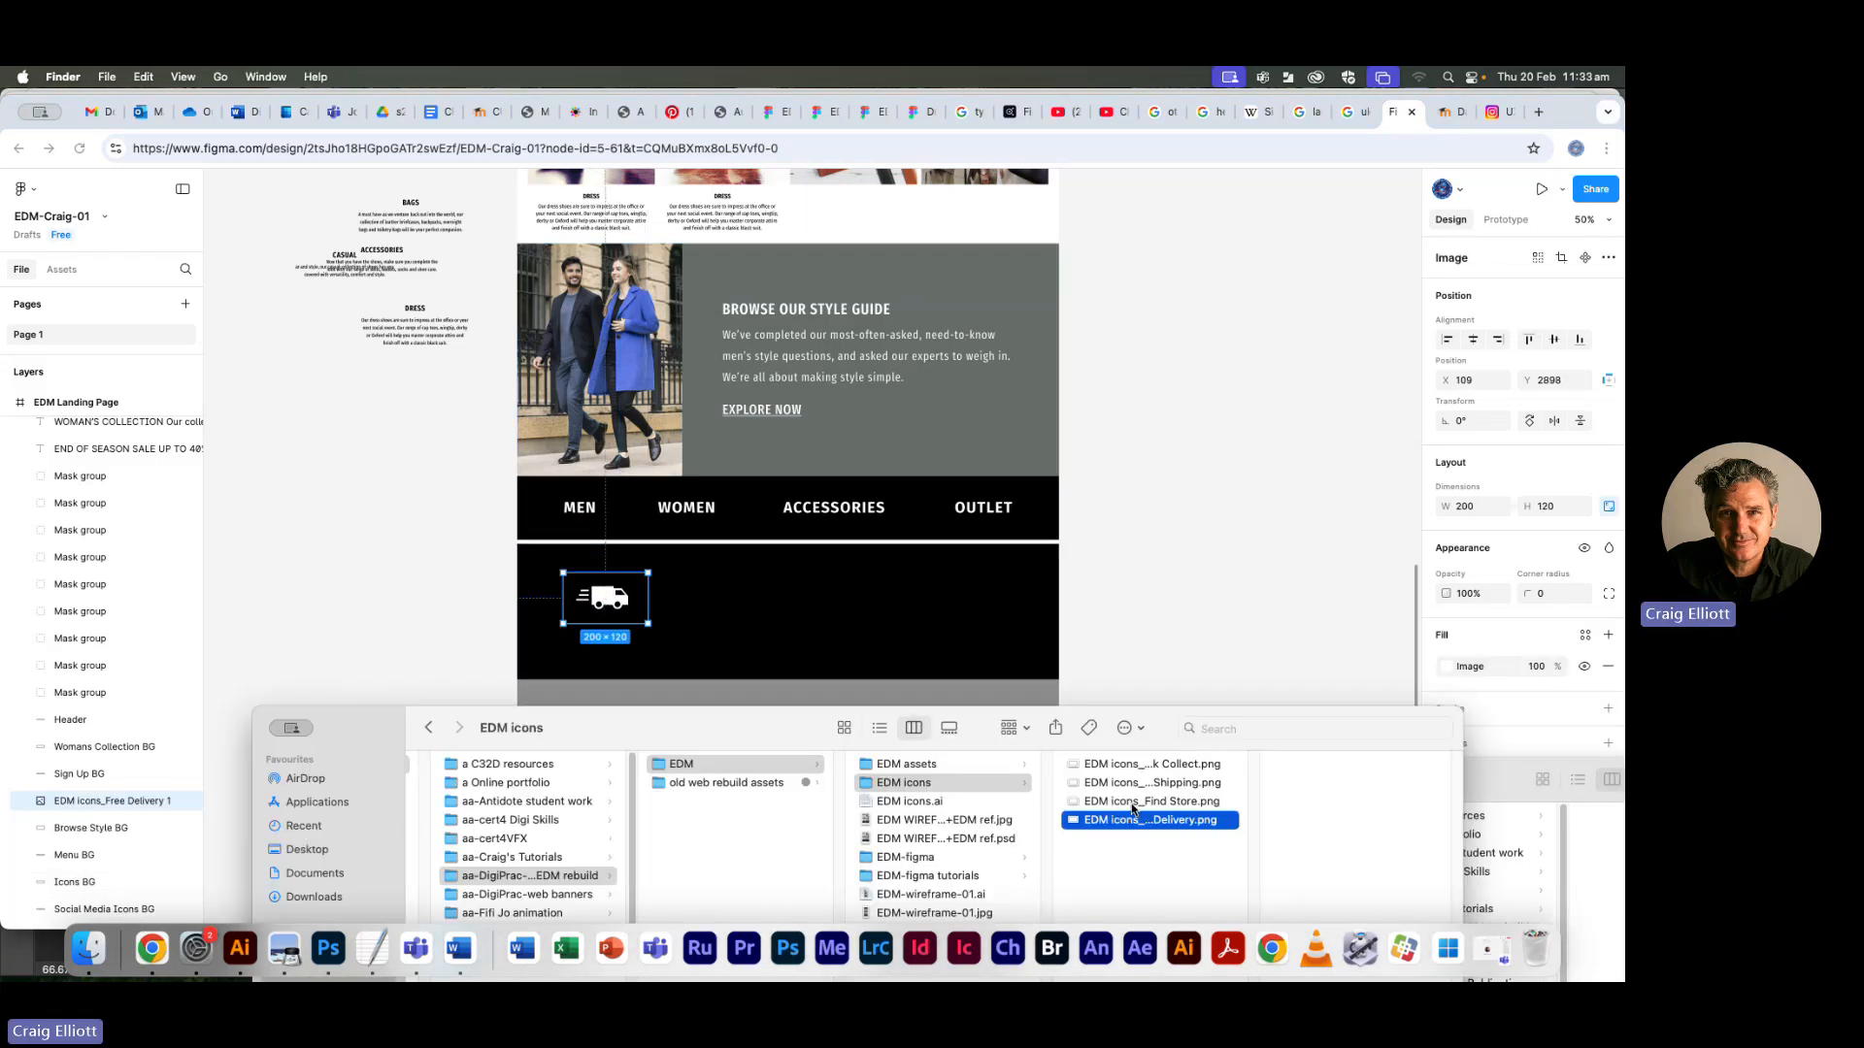
{"action": "key", "text": "super+Tab"}
{"action": "key", "text": "super+Tab"}
{"action": "key", "text": "Tab"}
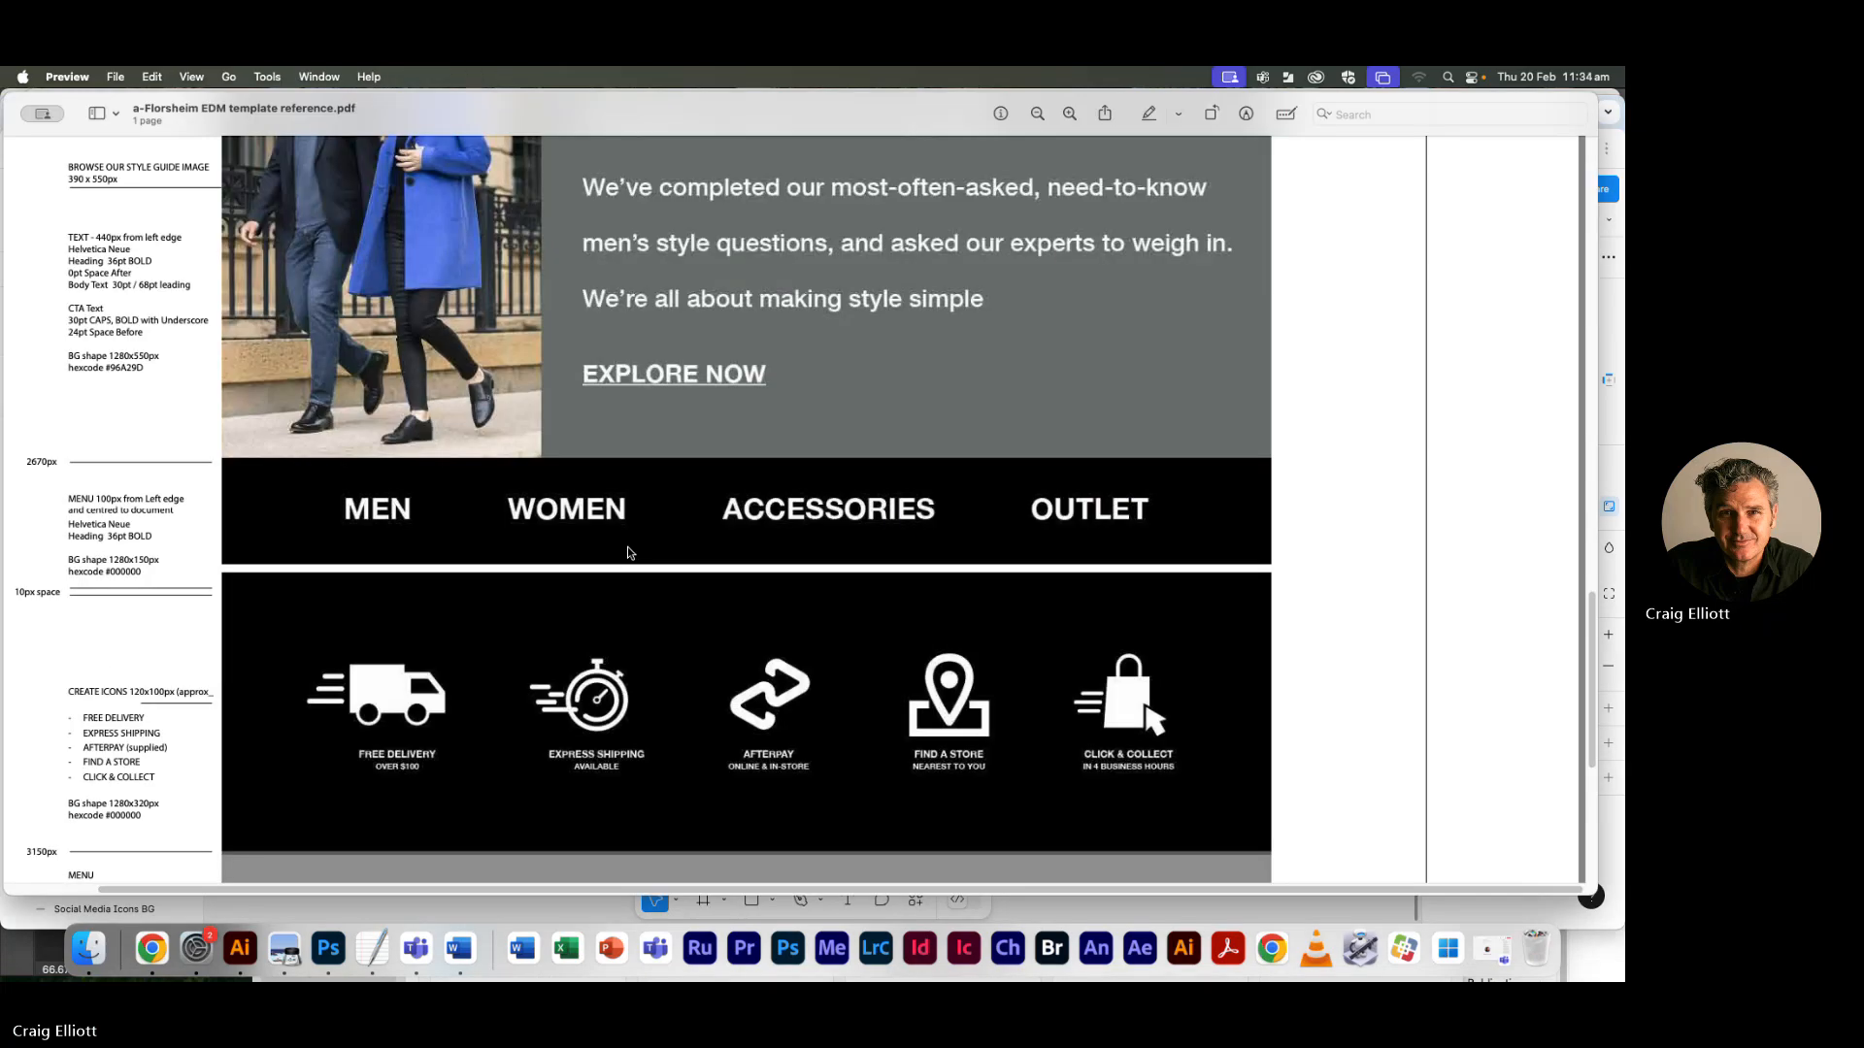
Bring Figma and Finder back into view and place the Express Shipping icon PNG beside the Free Delivery icon in the black band
{"action": "key", "text": "super+Tab"}
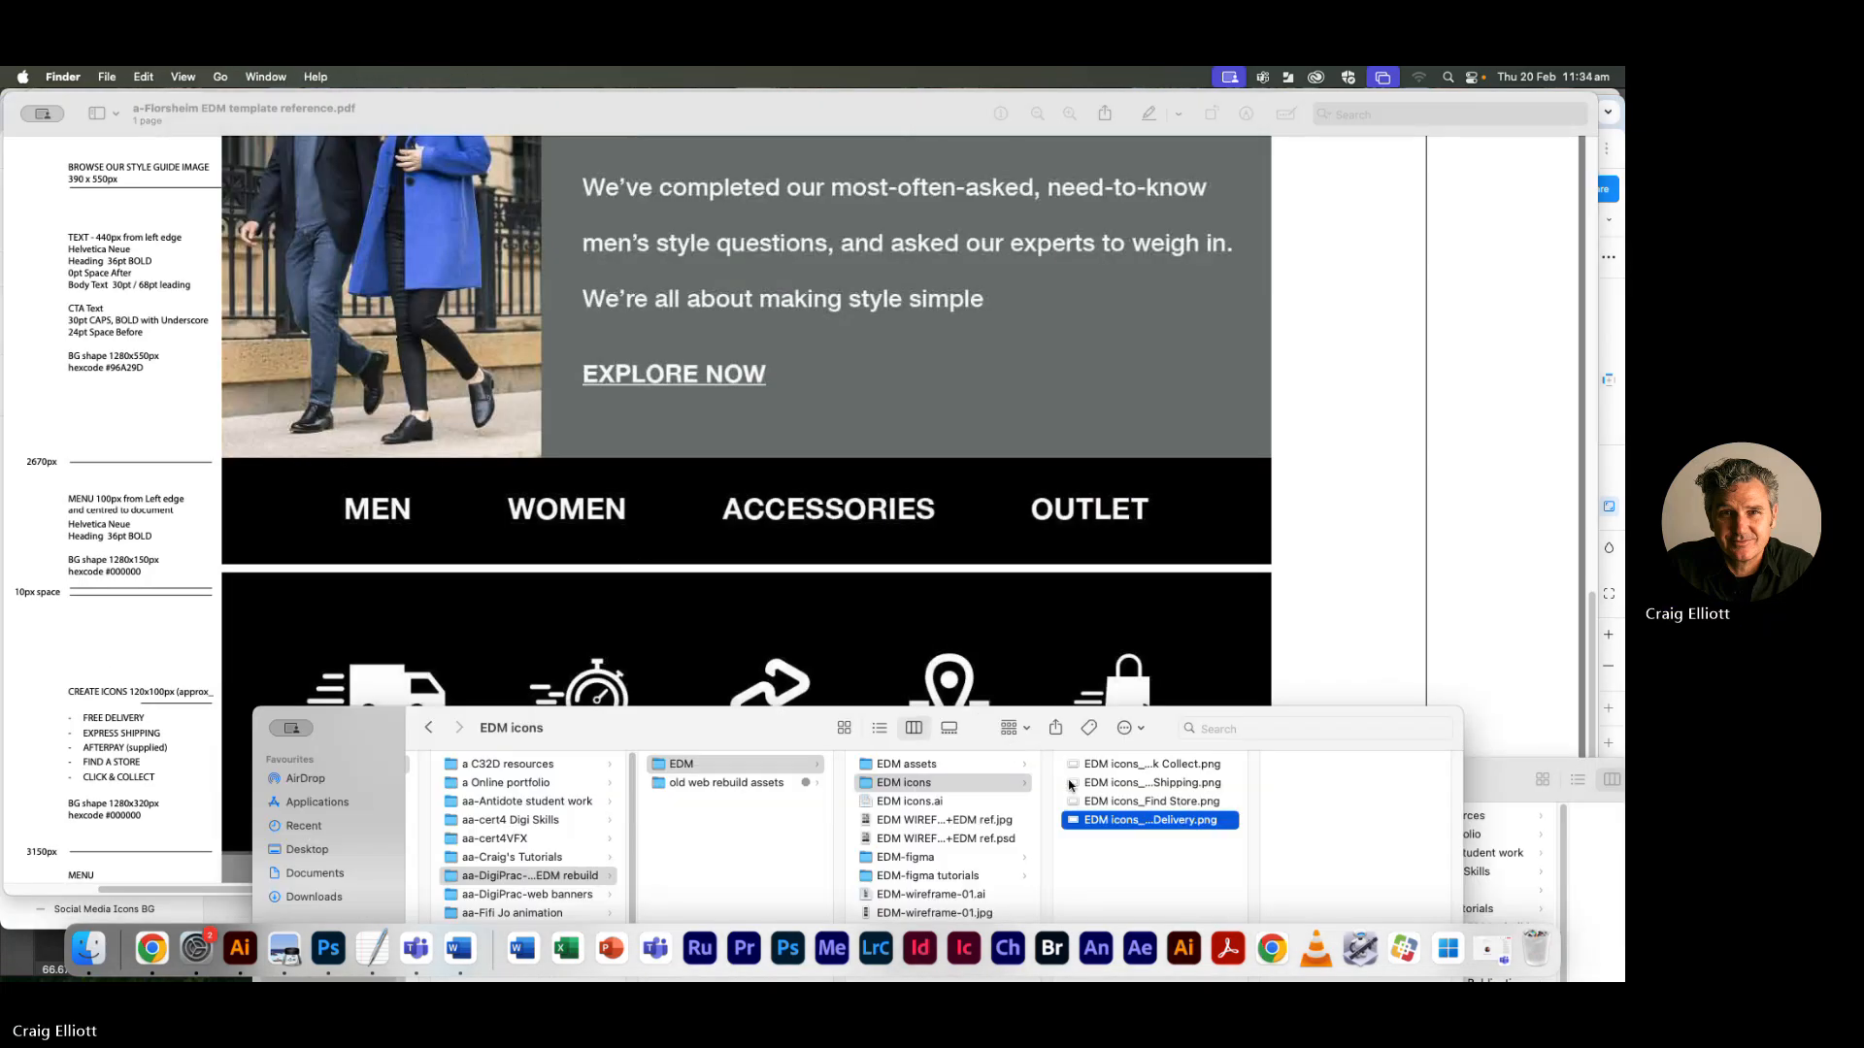
{"action": "key", "text": "super+Tab"}
{"action": "key", "text": "Tab"}
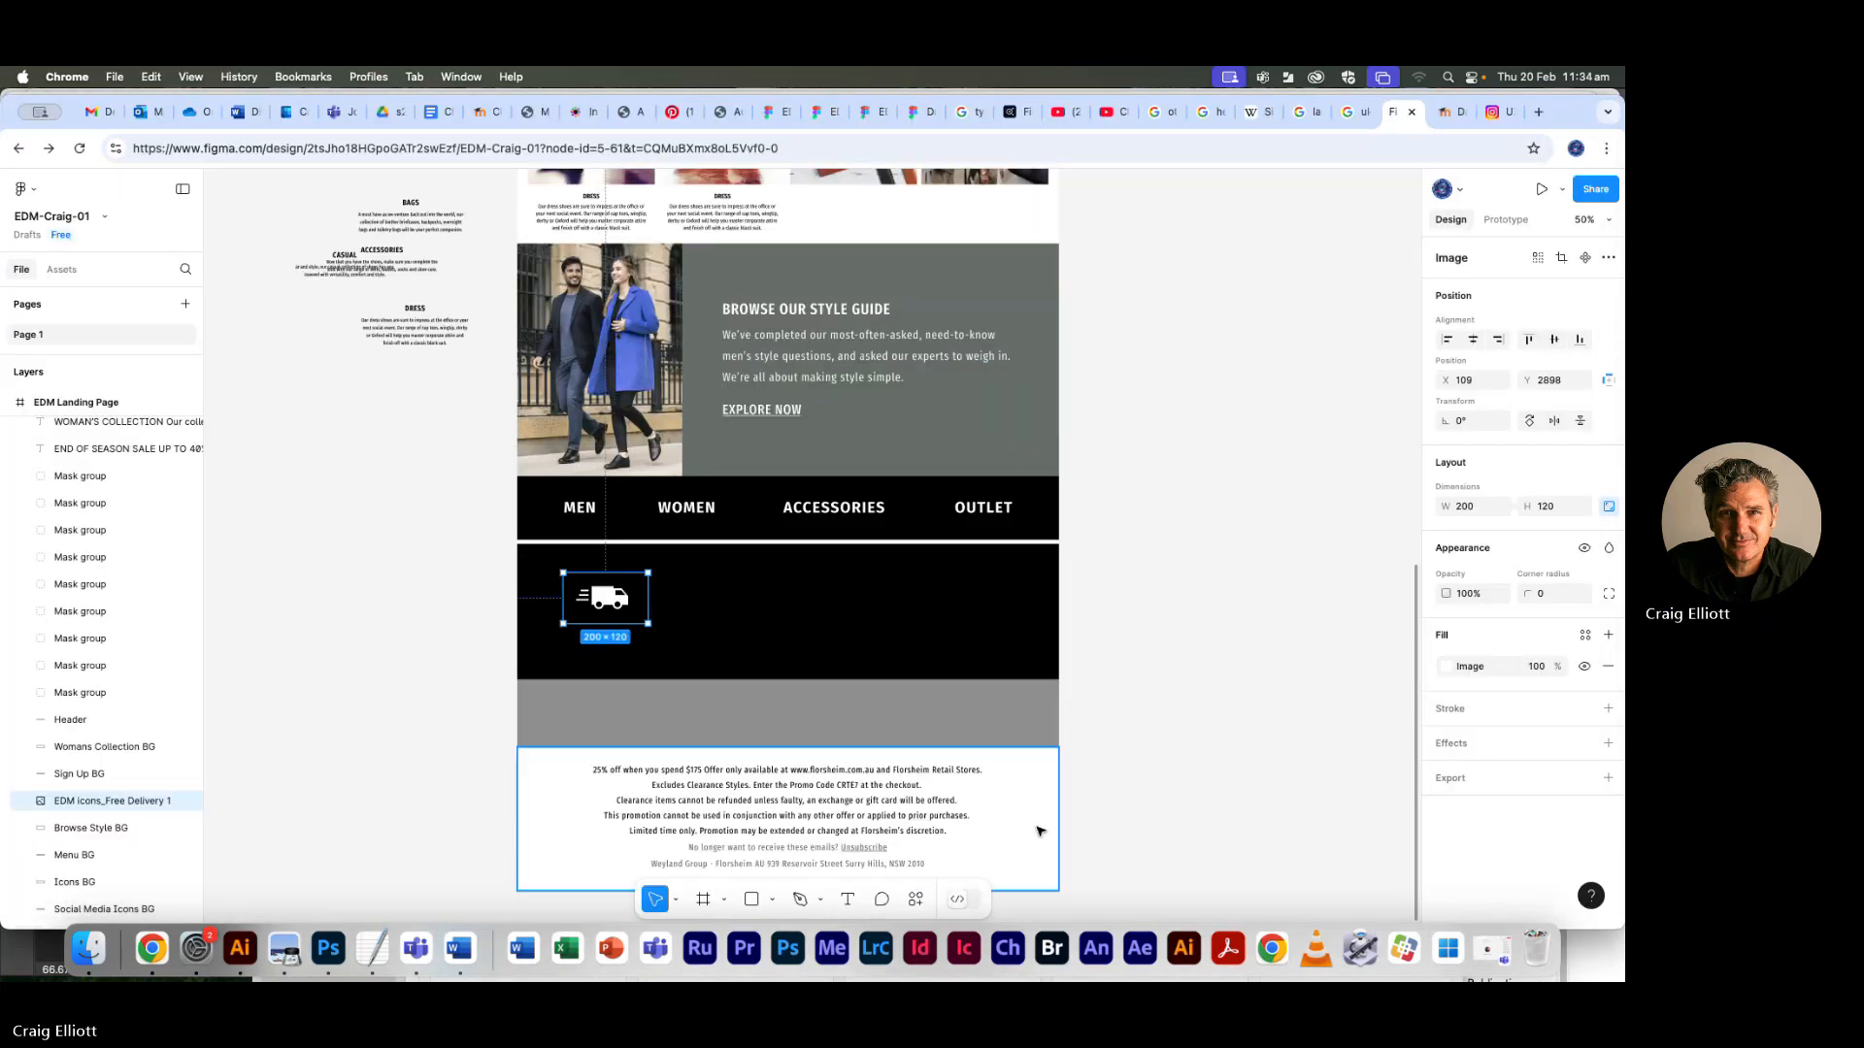
{"action": "key", "text": "super+Tab"}
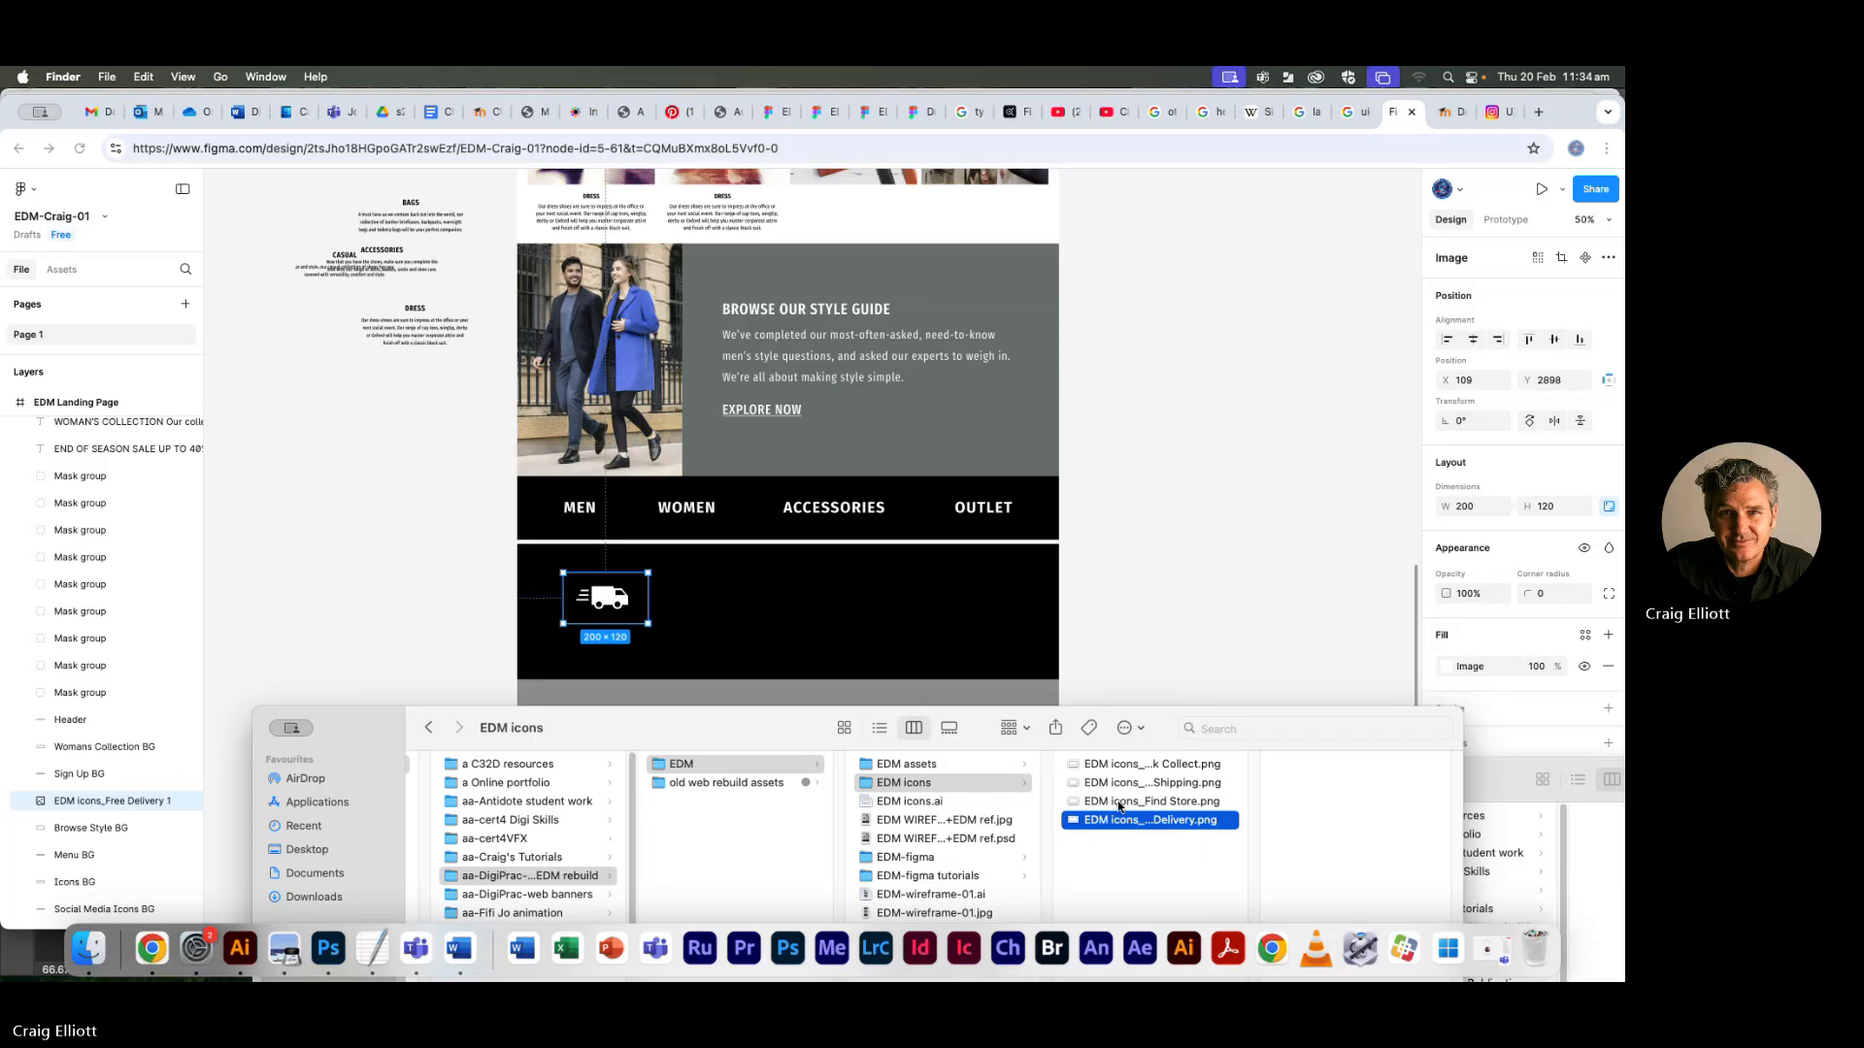
{"action": "left_click_drag", "start_coordinate": [1080, 788], "coordinate": [698, 601]}
Switch to Preview, compare the placed icons with the icon row in the reference PDF, and return to Figma
{"action": "key", "text": "super+Tab"}
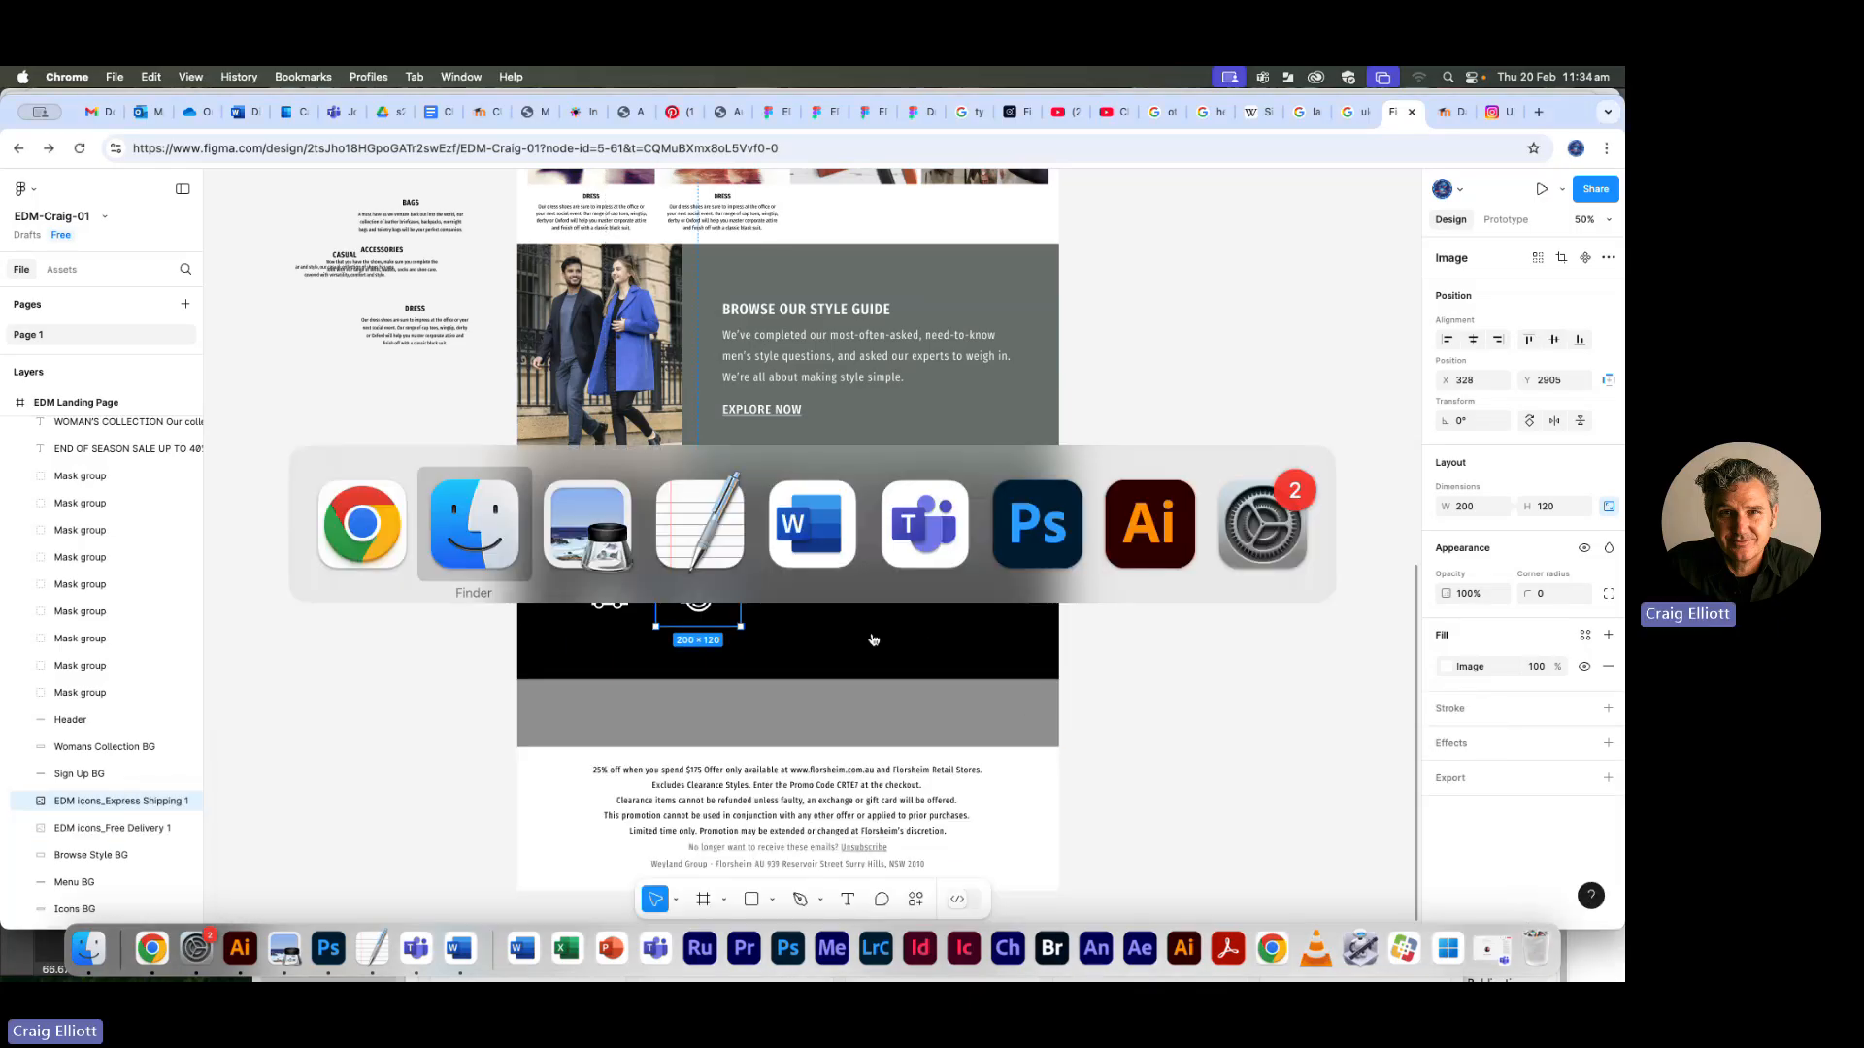
{"action": "left_click", "coordinate": [585, 524]}
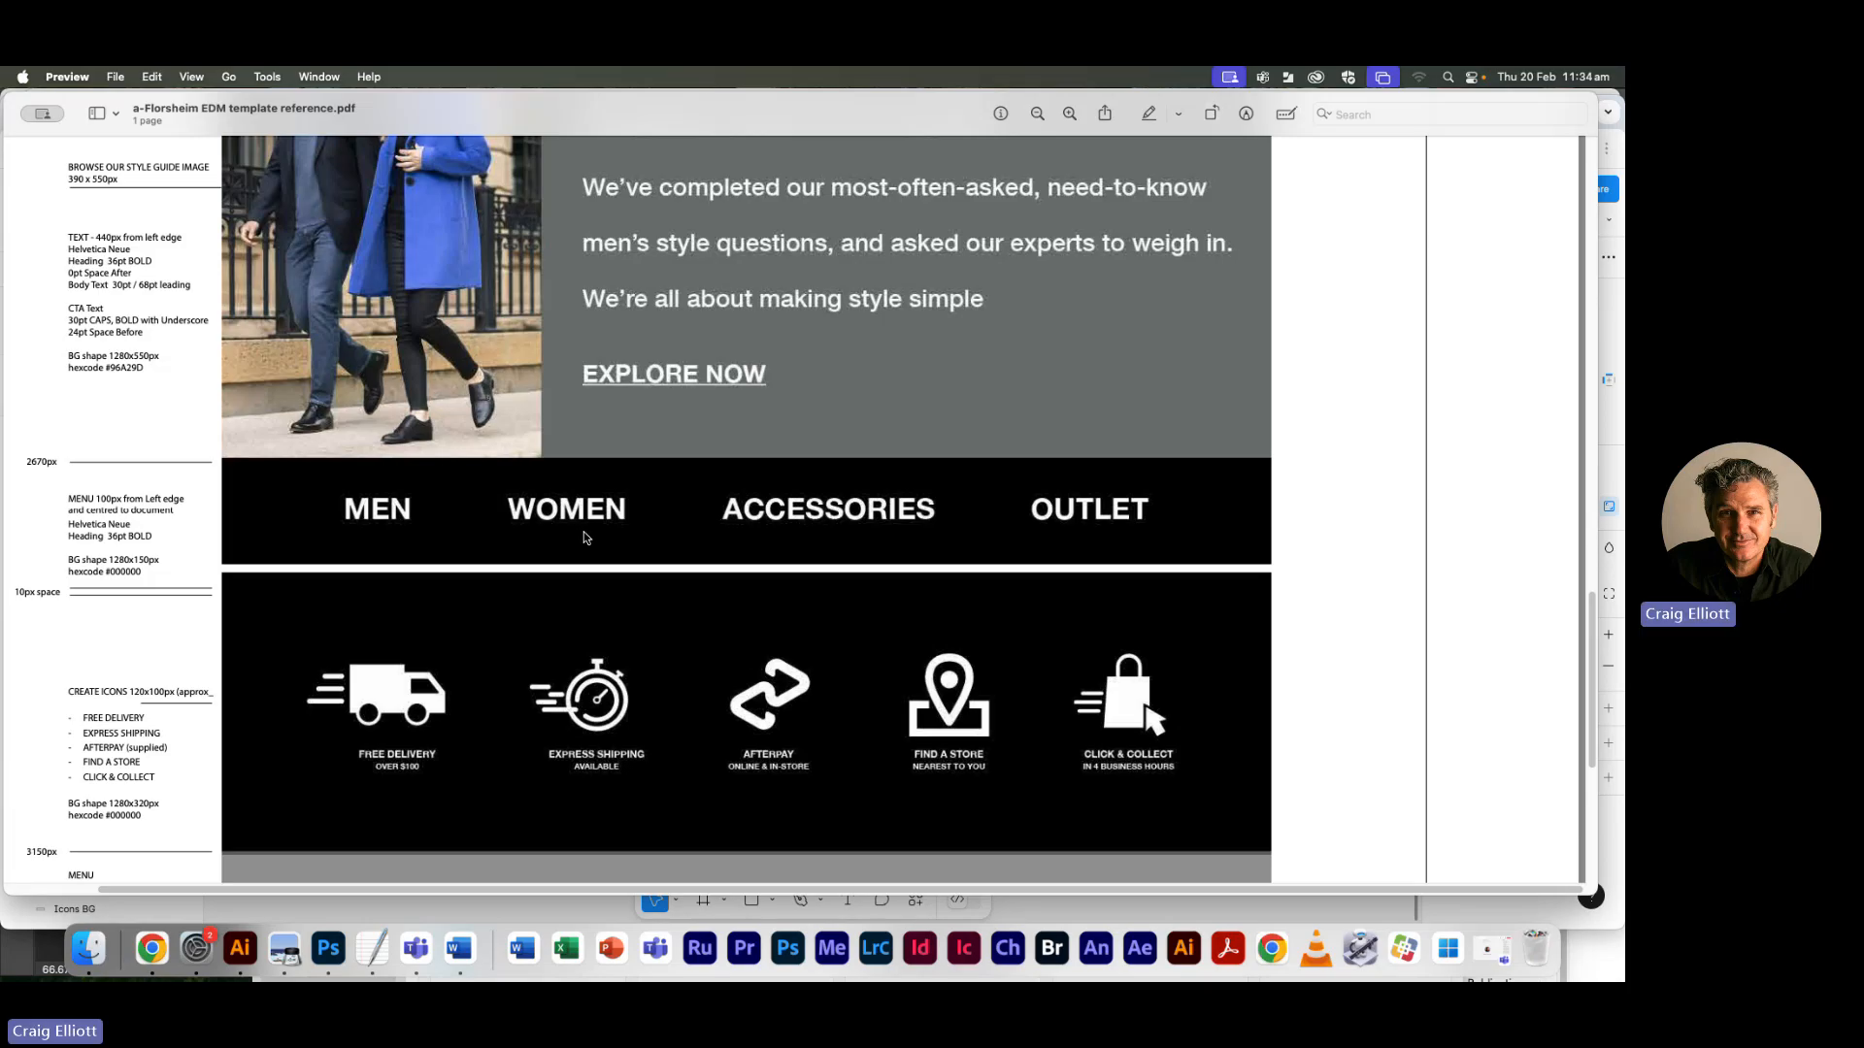
{"action": "key", "text": "super+Tab"}
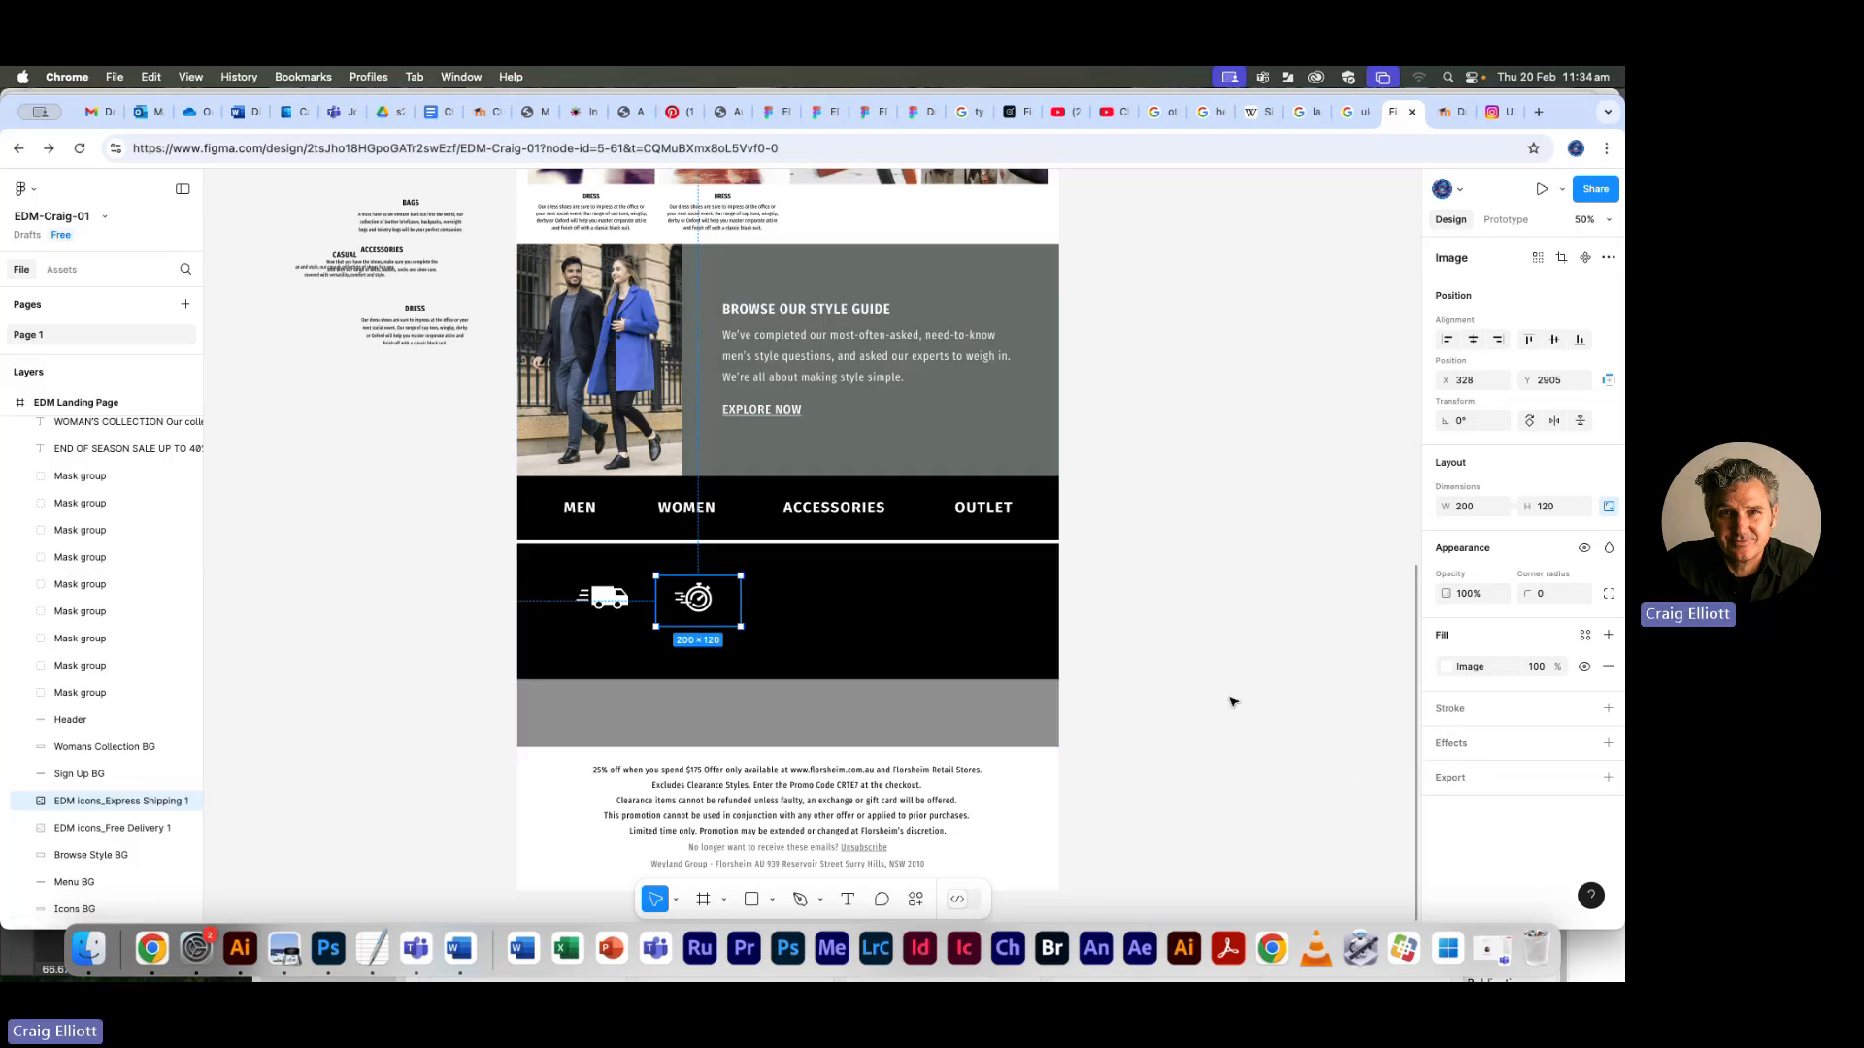
Move the pink hero area's sale text and shop buttons slightly lower, and move the other END OF SEASON SALE text outside the frame
{"action": "scroll", "coordinate": [1208, 695], "scroll_direction": "up", "scroll_amount": 3}
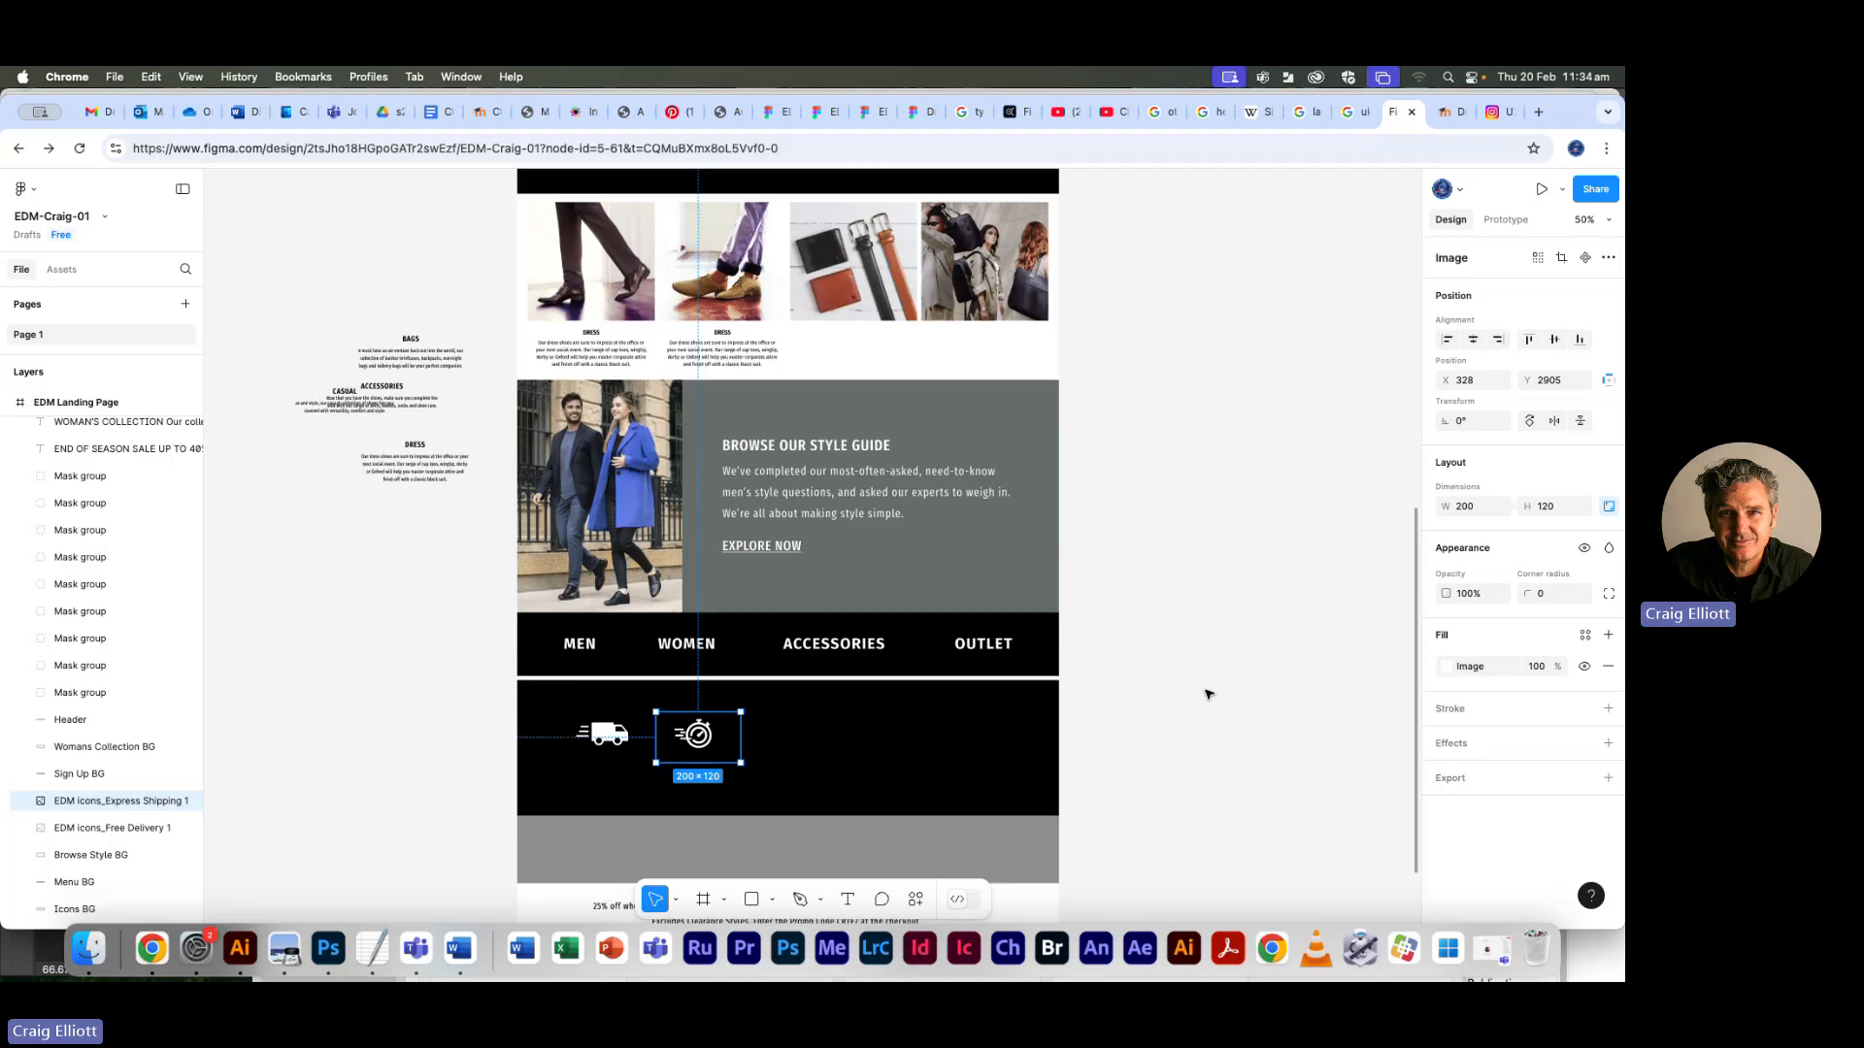
{"action": "scroll", "coordinate": [1208, 695], "scroll_direction": "up", "scroll_amount": 3}
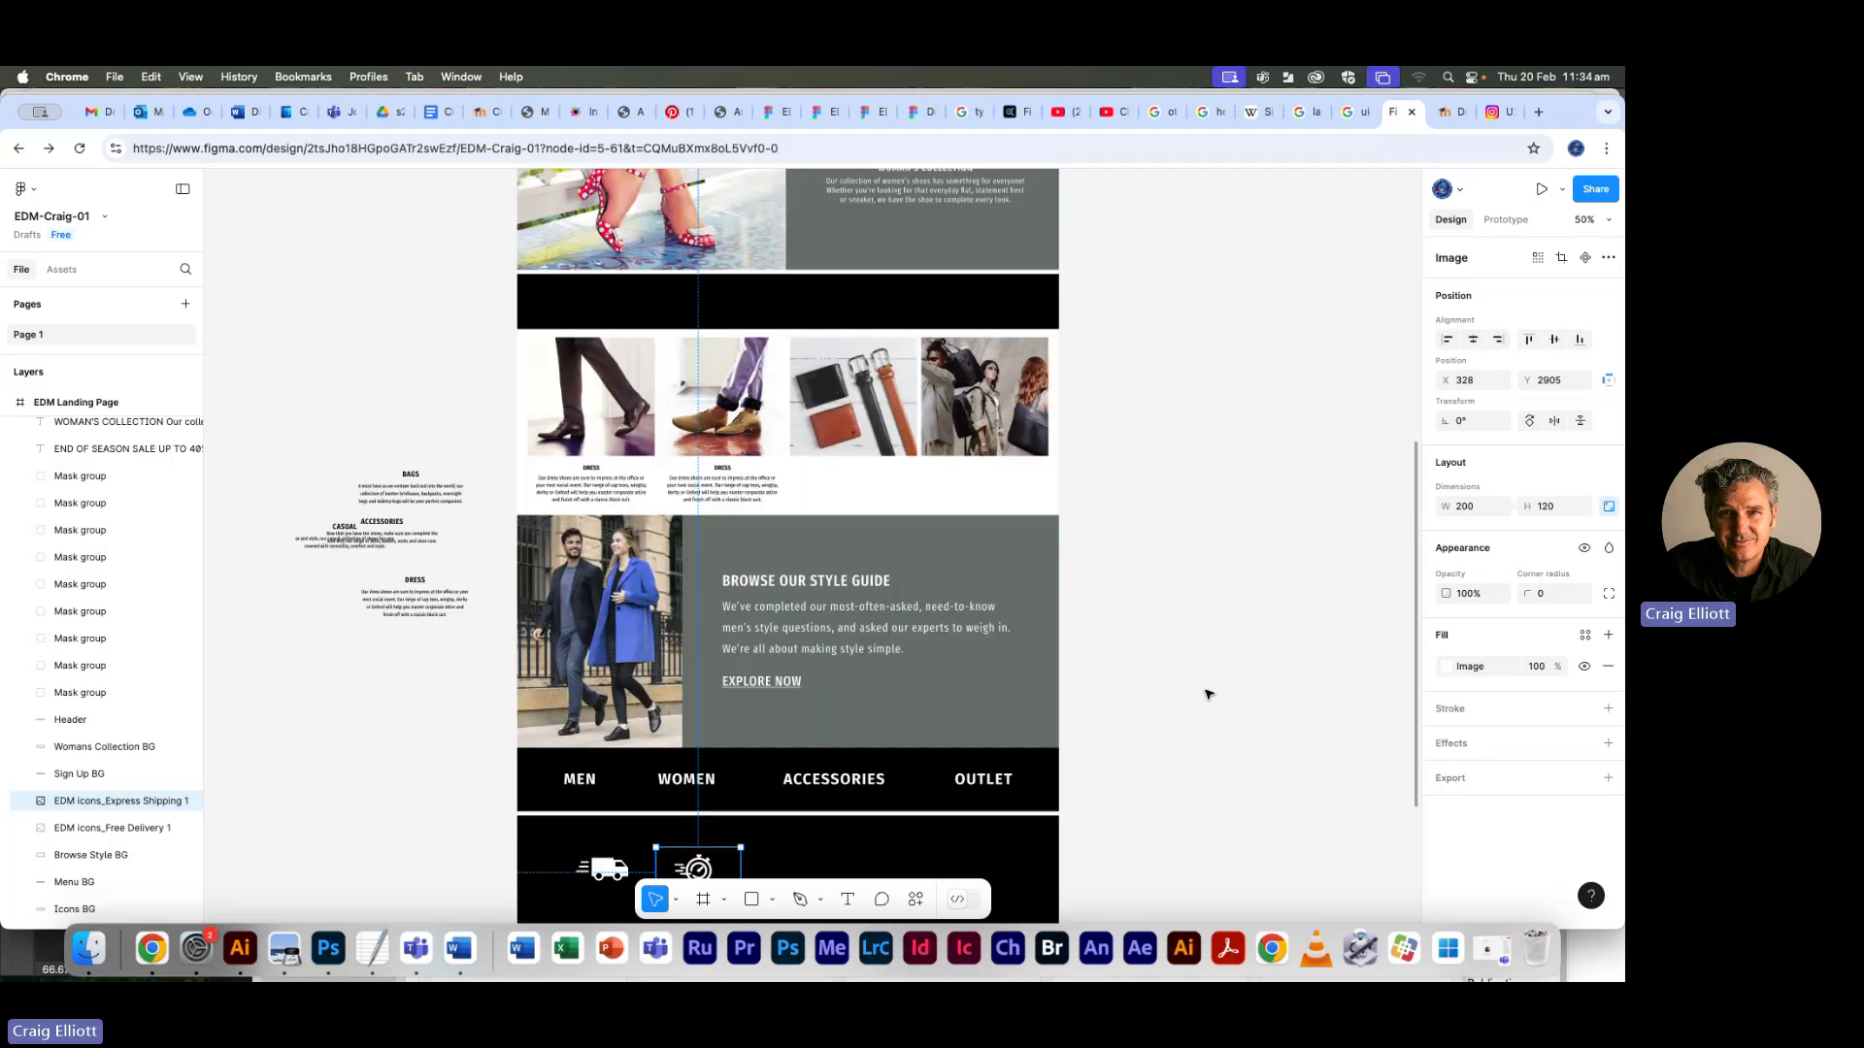
{"action": "scroll", "coordinate": [1208, 695], "scroll_direction": "down", "scroll_amount": 8}
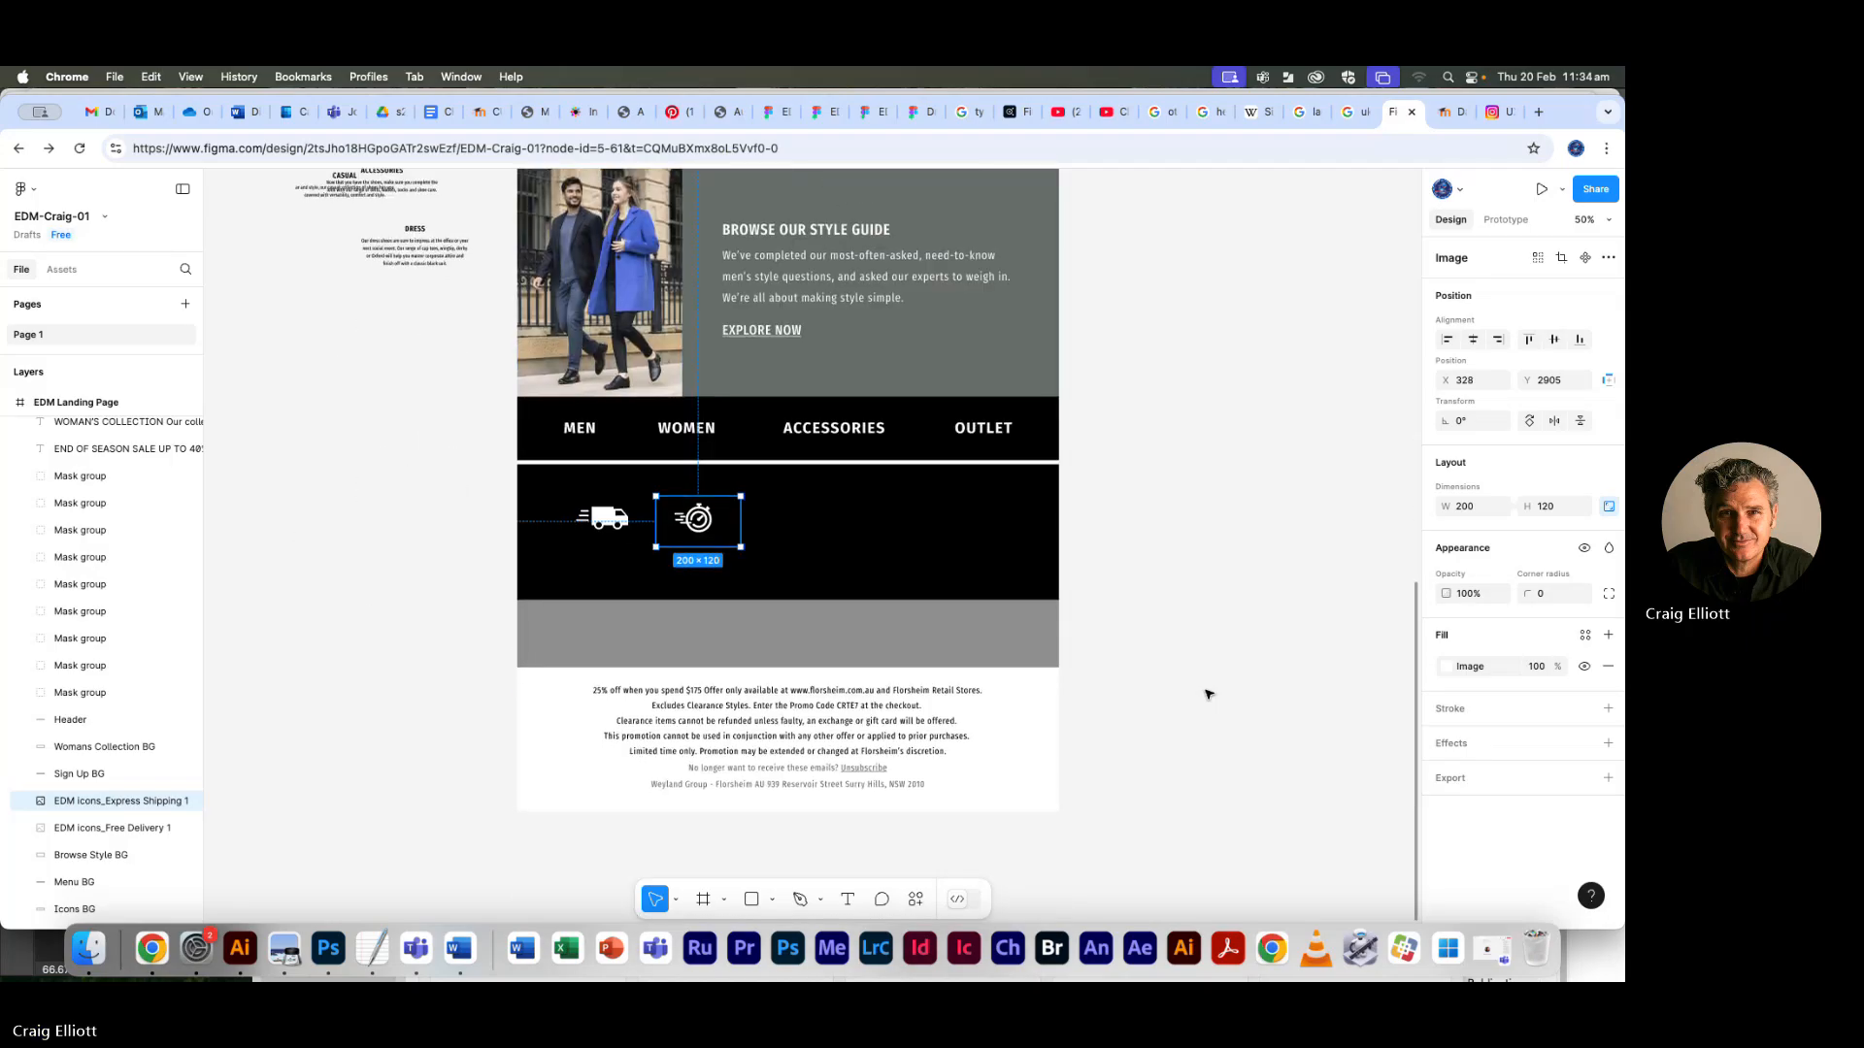
{"action": "scroll", "coordinate": [1201, 664], "scroll_direction": "up", "scroll_amount": 20}
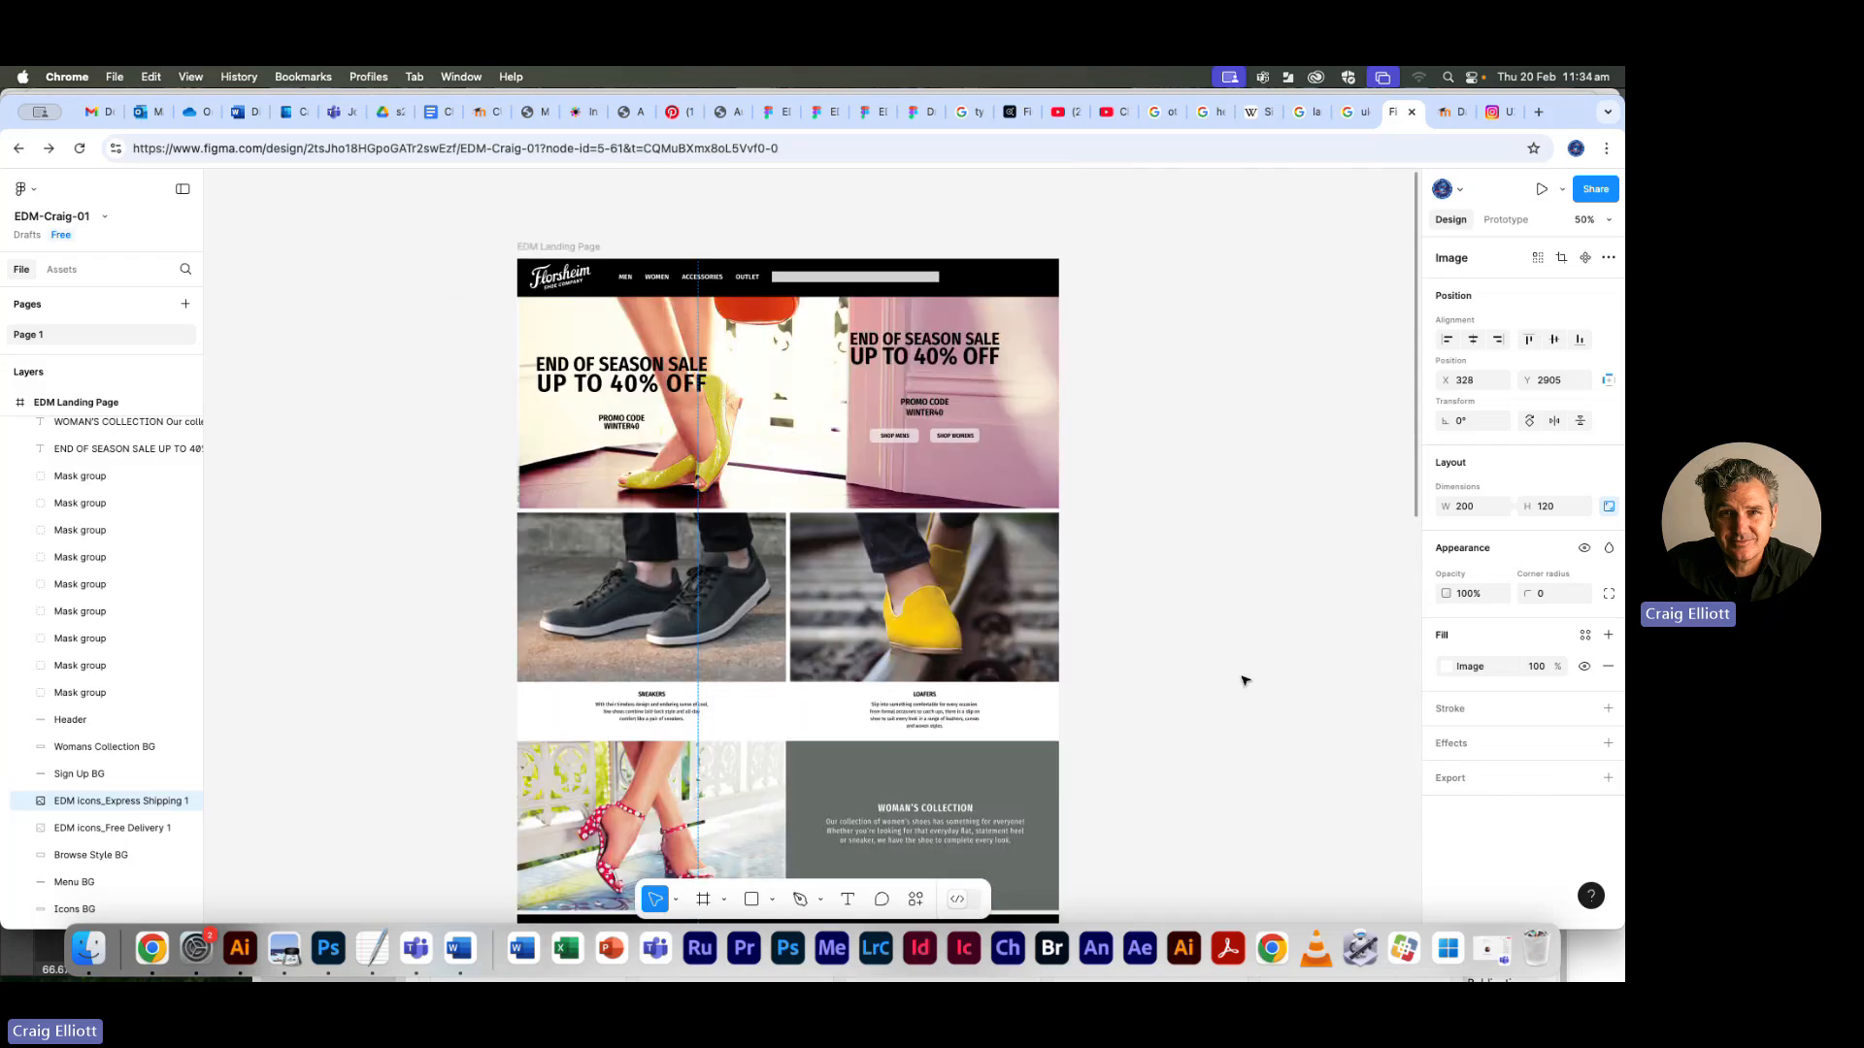
{"action": "scroll", "coordinate": [1247, 684], "scroll_direction": "down", "scroll_amount": 1}
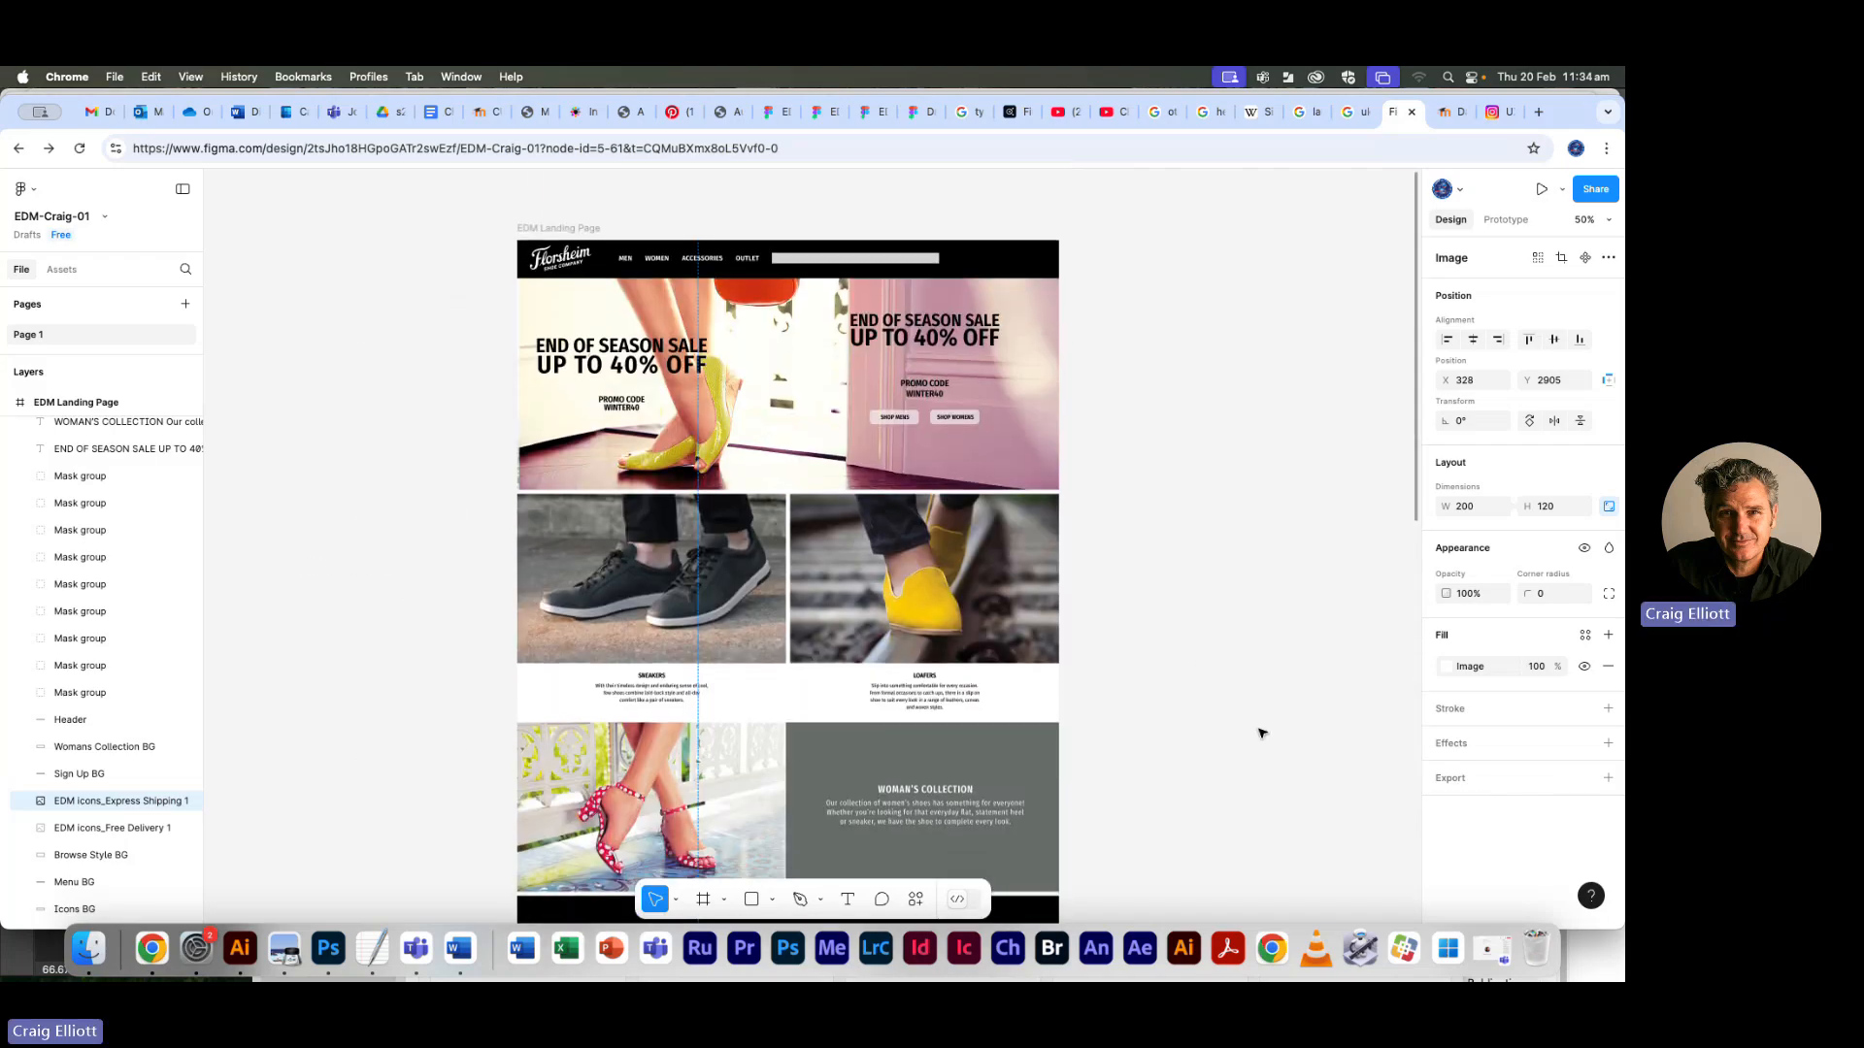
{"action": "scroll", "coordinate": [1247, 727], "scroll_direction": "down", "scroll_amount": 1}
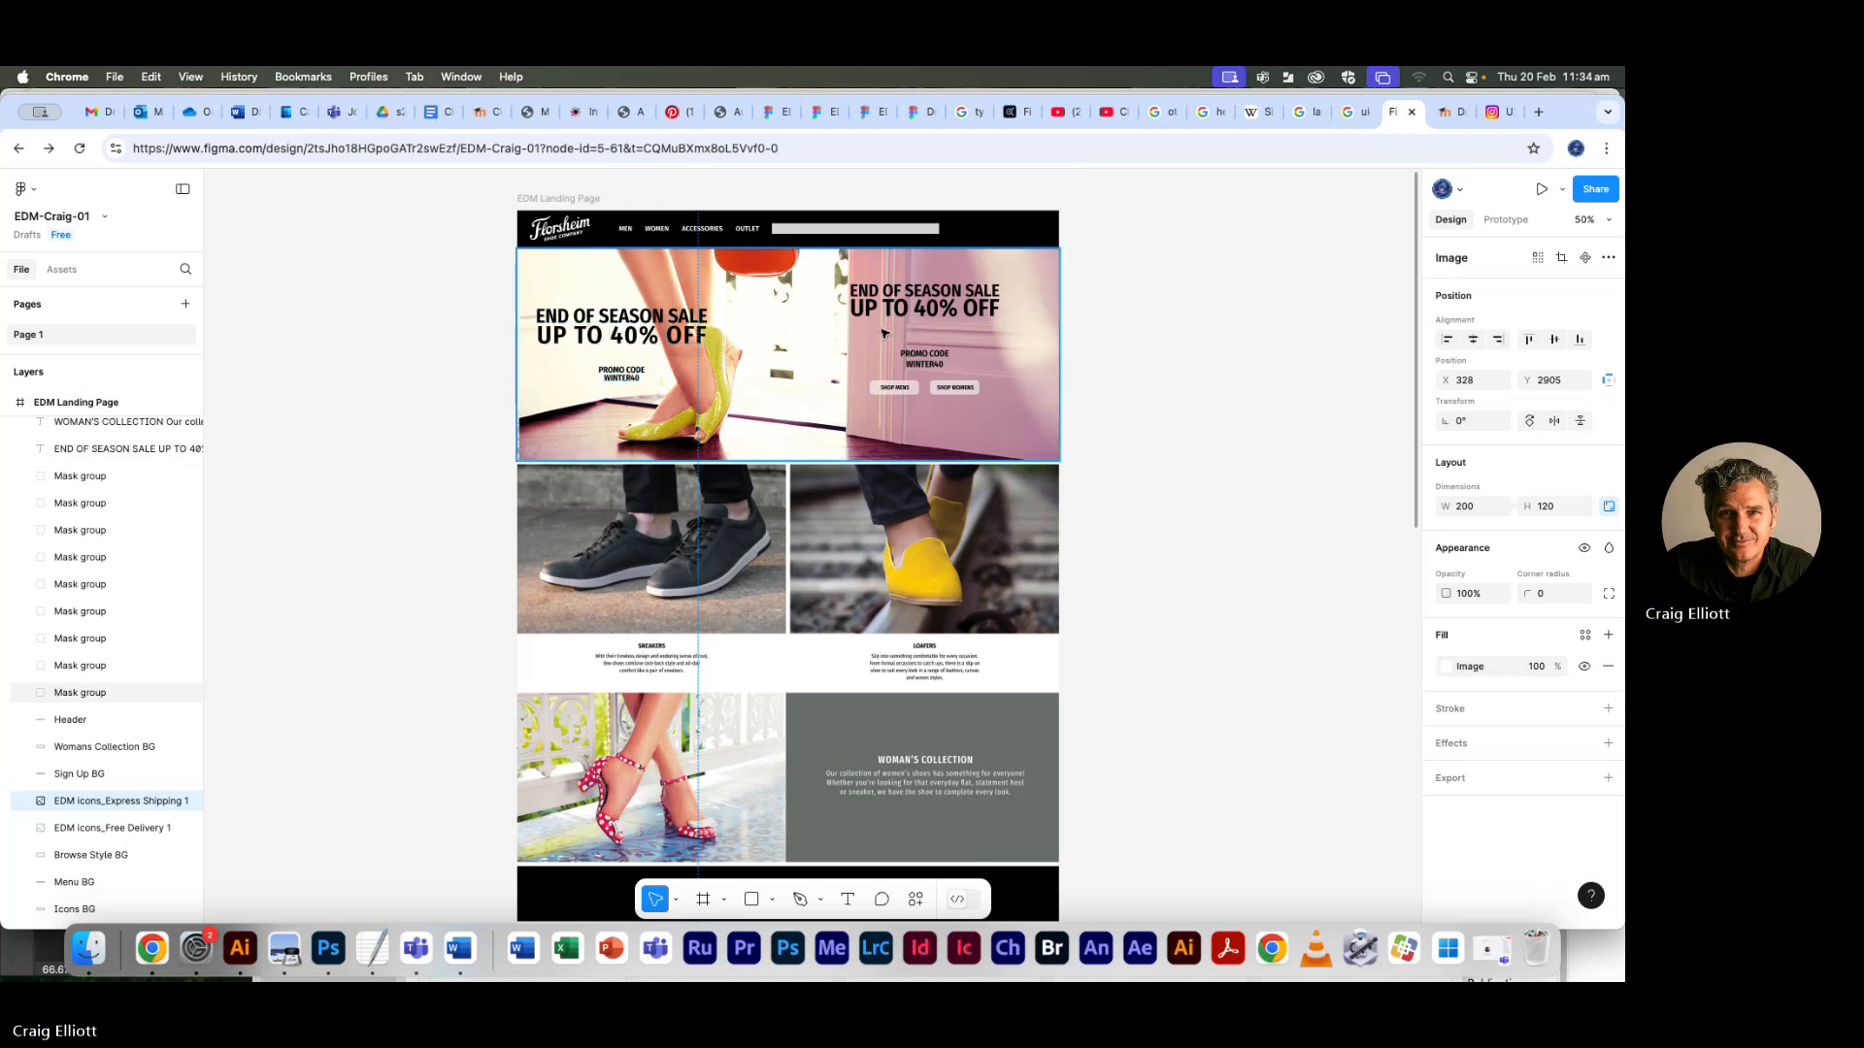
{"action": "left_click", "coordinate": [900, 391]}
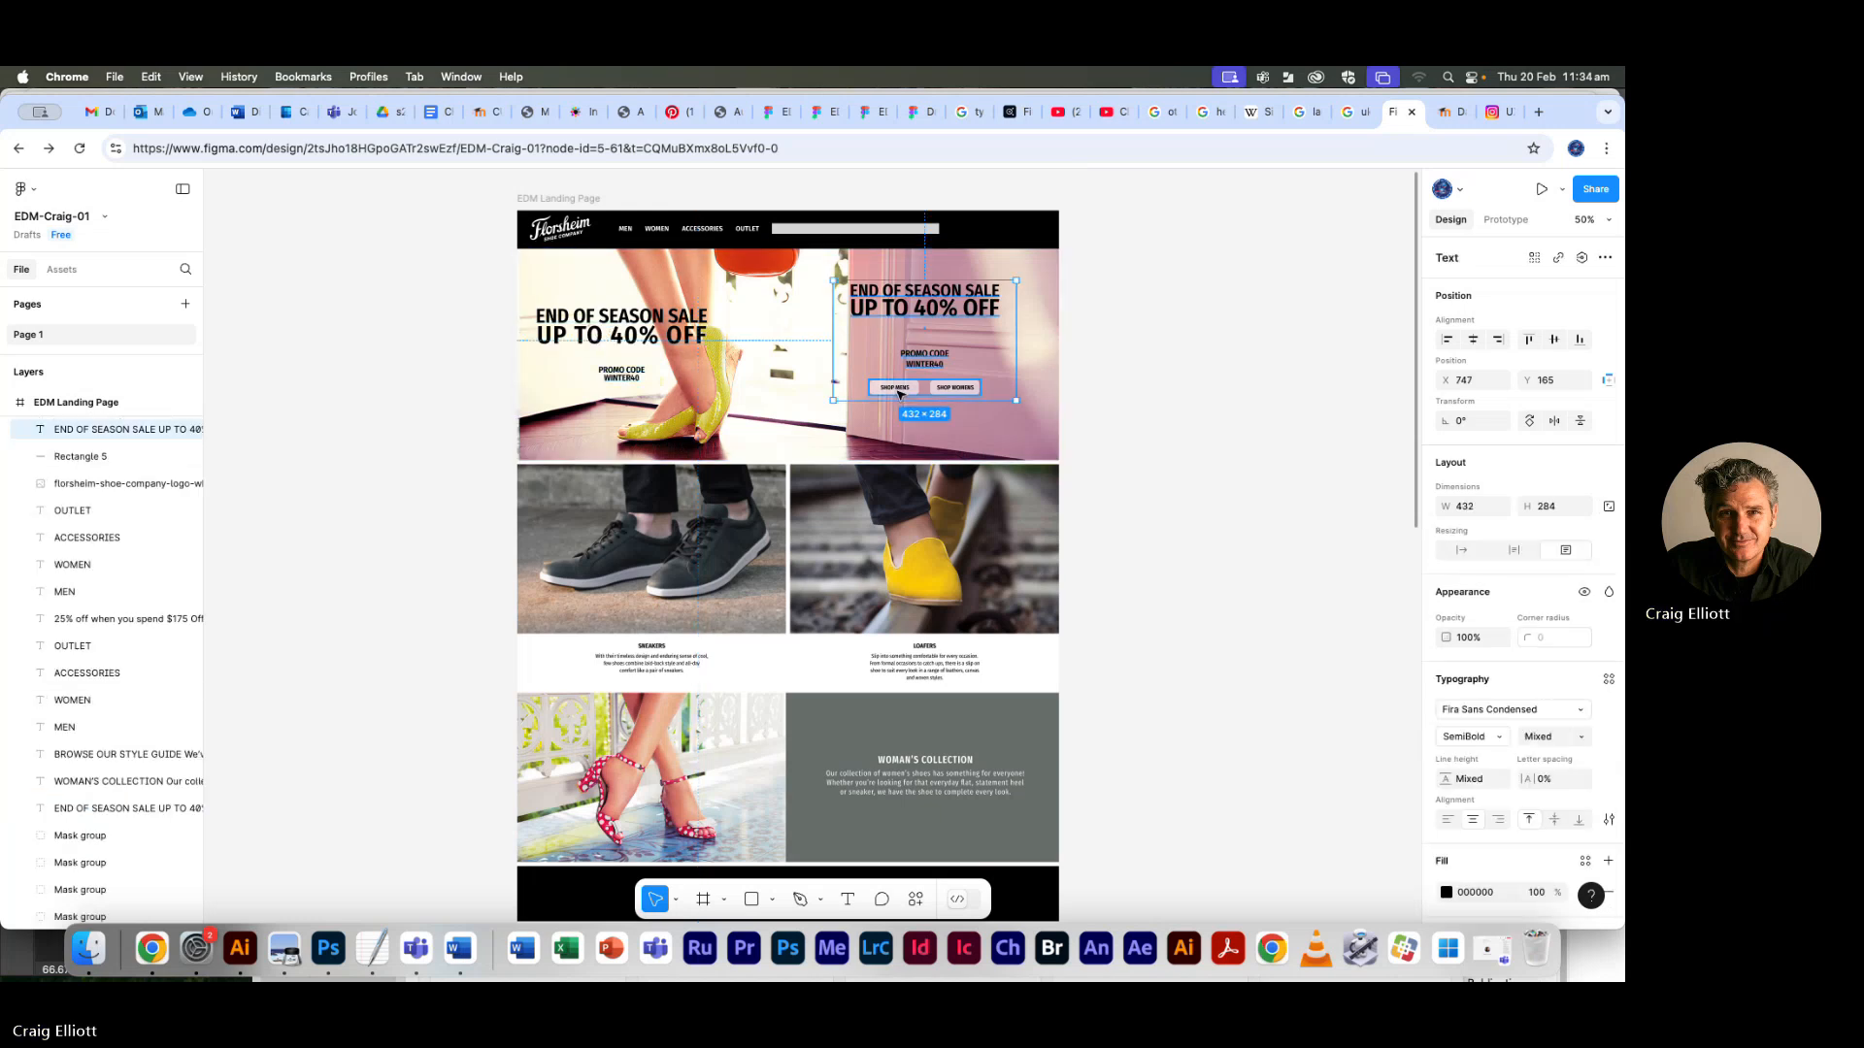
{"action": "left_click", "coordinate": [900, 391], "text": "shift"}
{"action": "left_click_drag", "start_coordinate": [899, 392], "coordinate": [894, 419]}
{"action": "left_click", "coordinate": [1144, 486]}
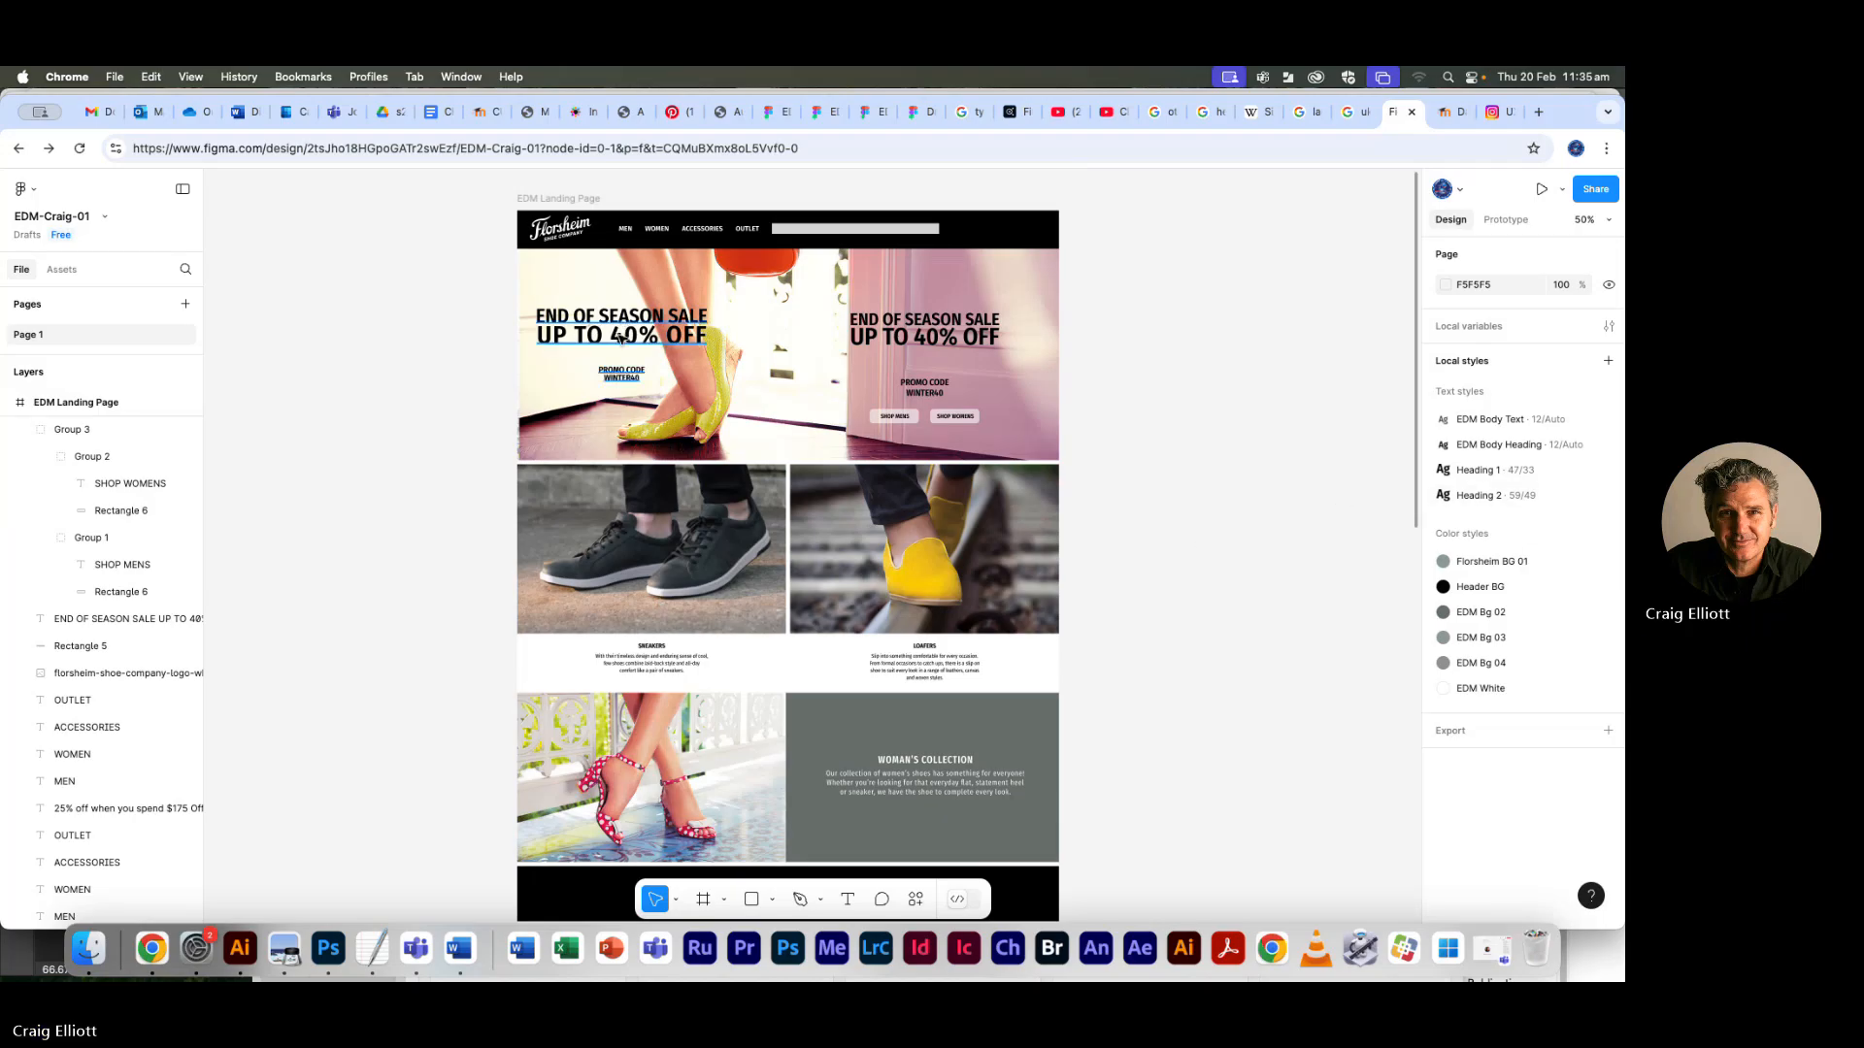
{"action": "left_click_drag", "start_coordinate": [622, 340], "coordinate": [378, 375]}
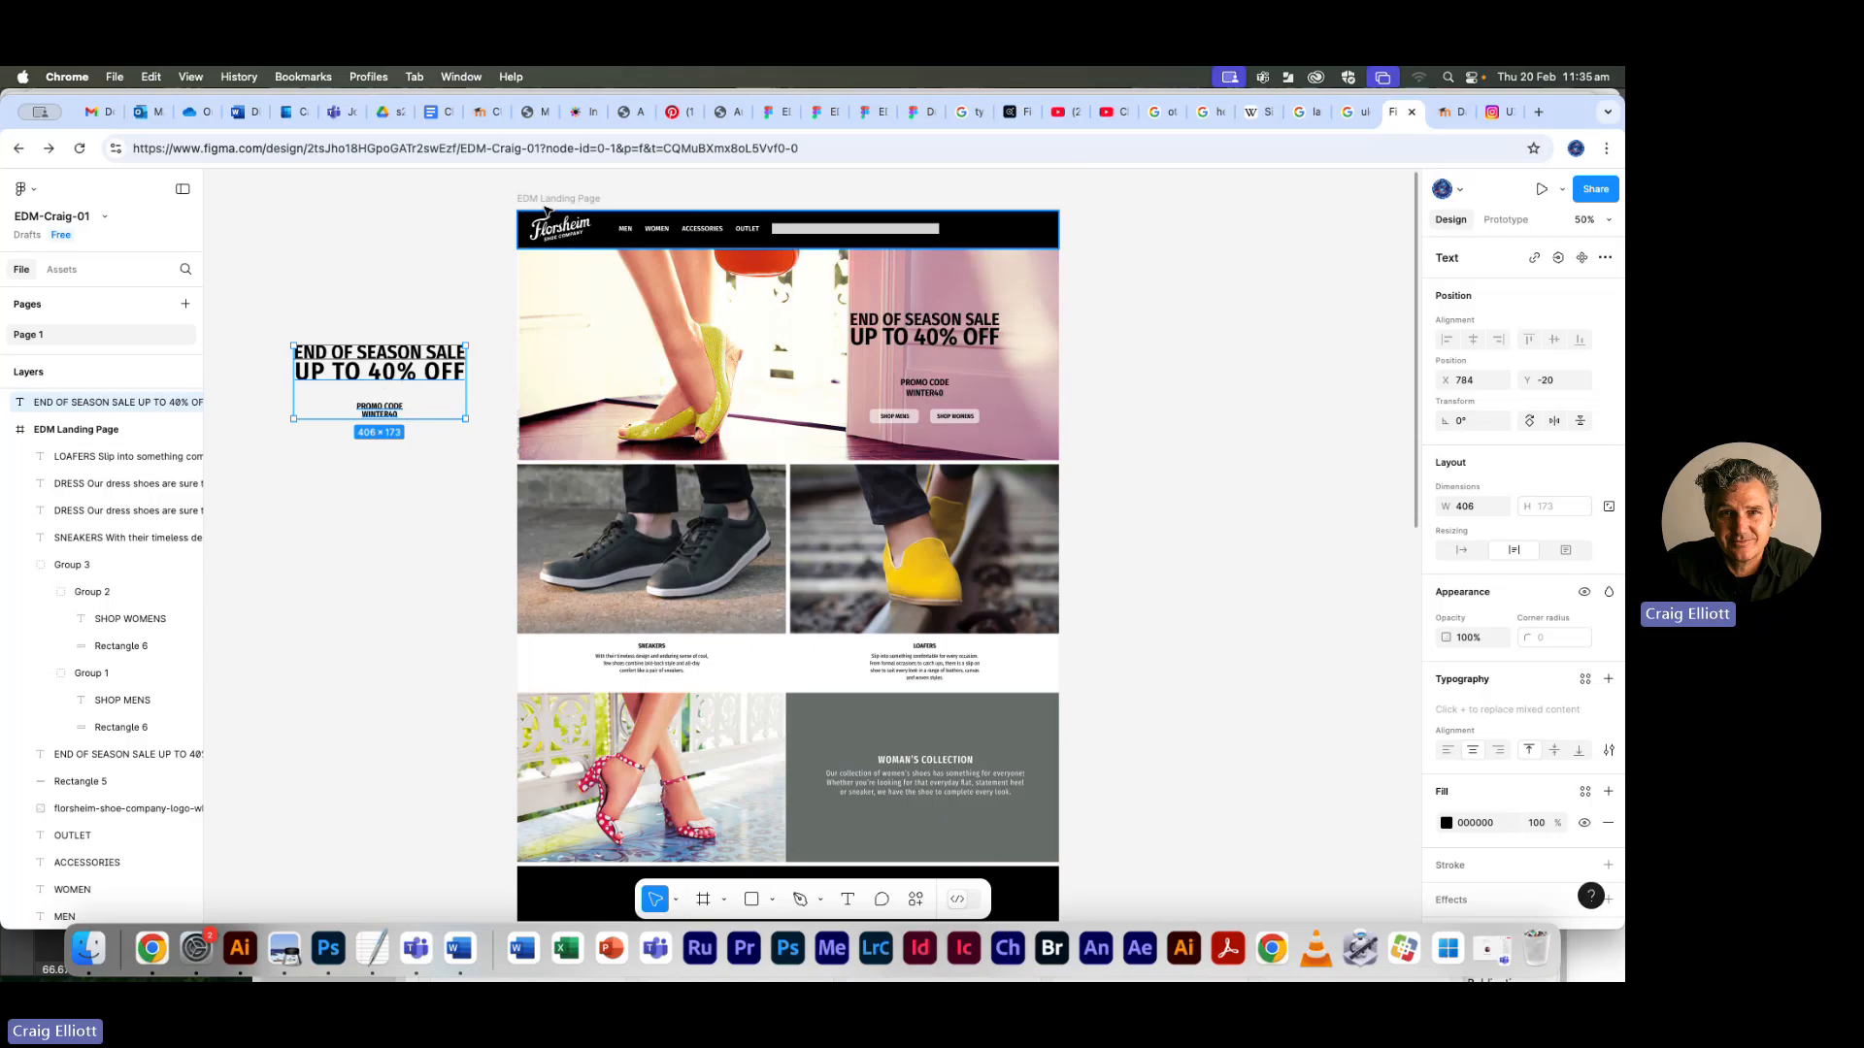
In the prototype settings for the EDM Landing Page, choose MacBook Air as the device
{"action": "left_click", "coordinate": [999, 235]}
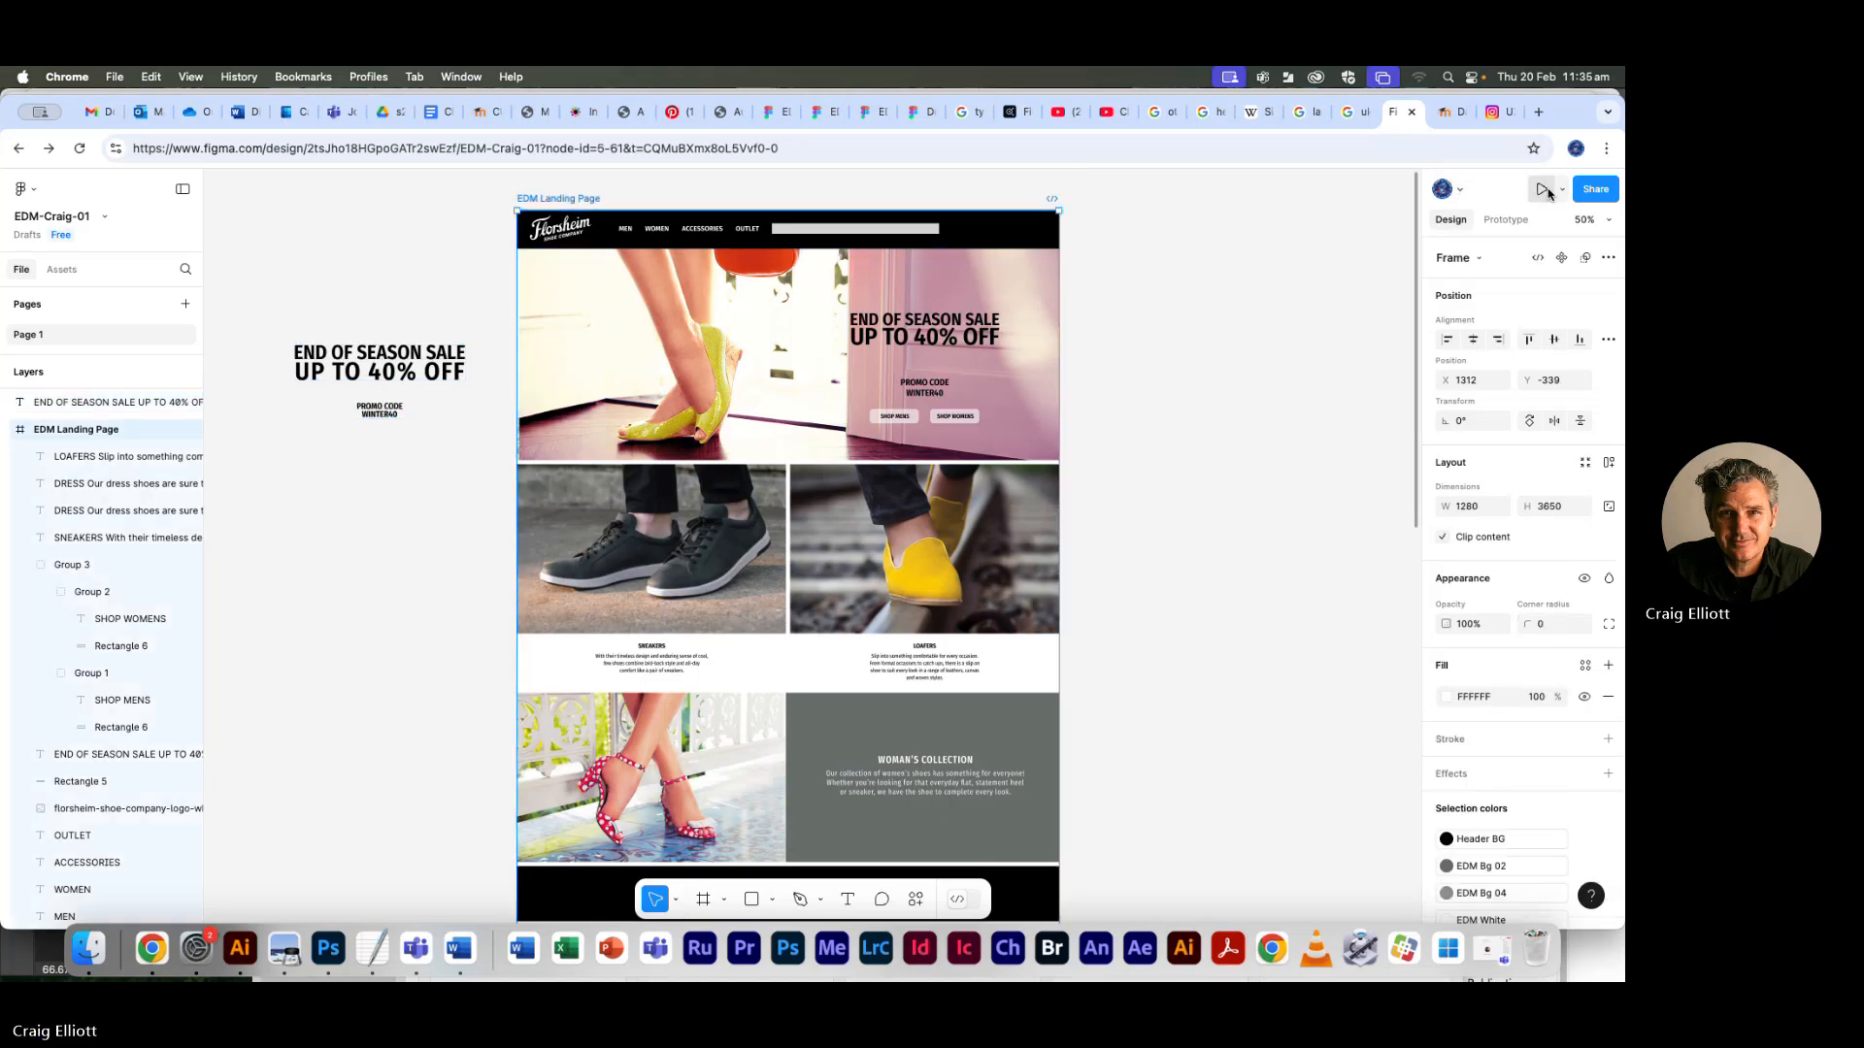
{"action": "left_click", "coordinate": [1496, 221]}
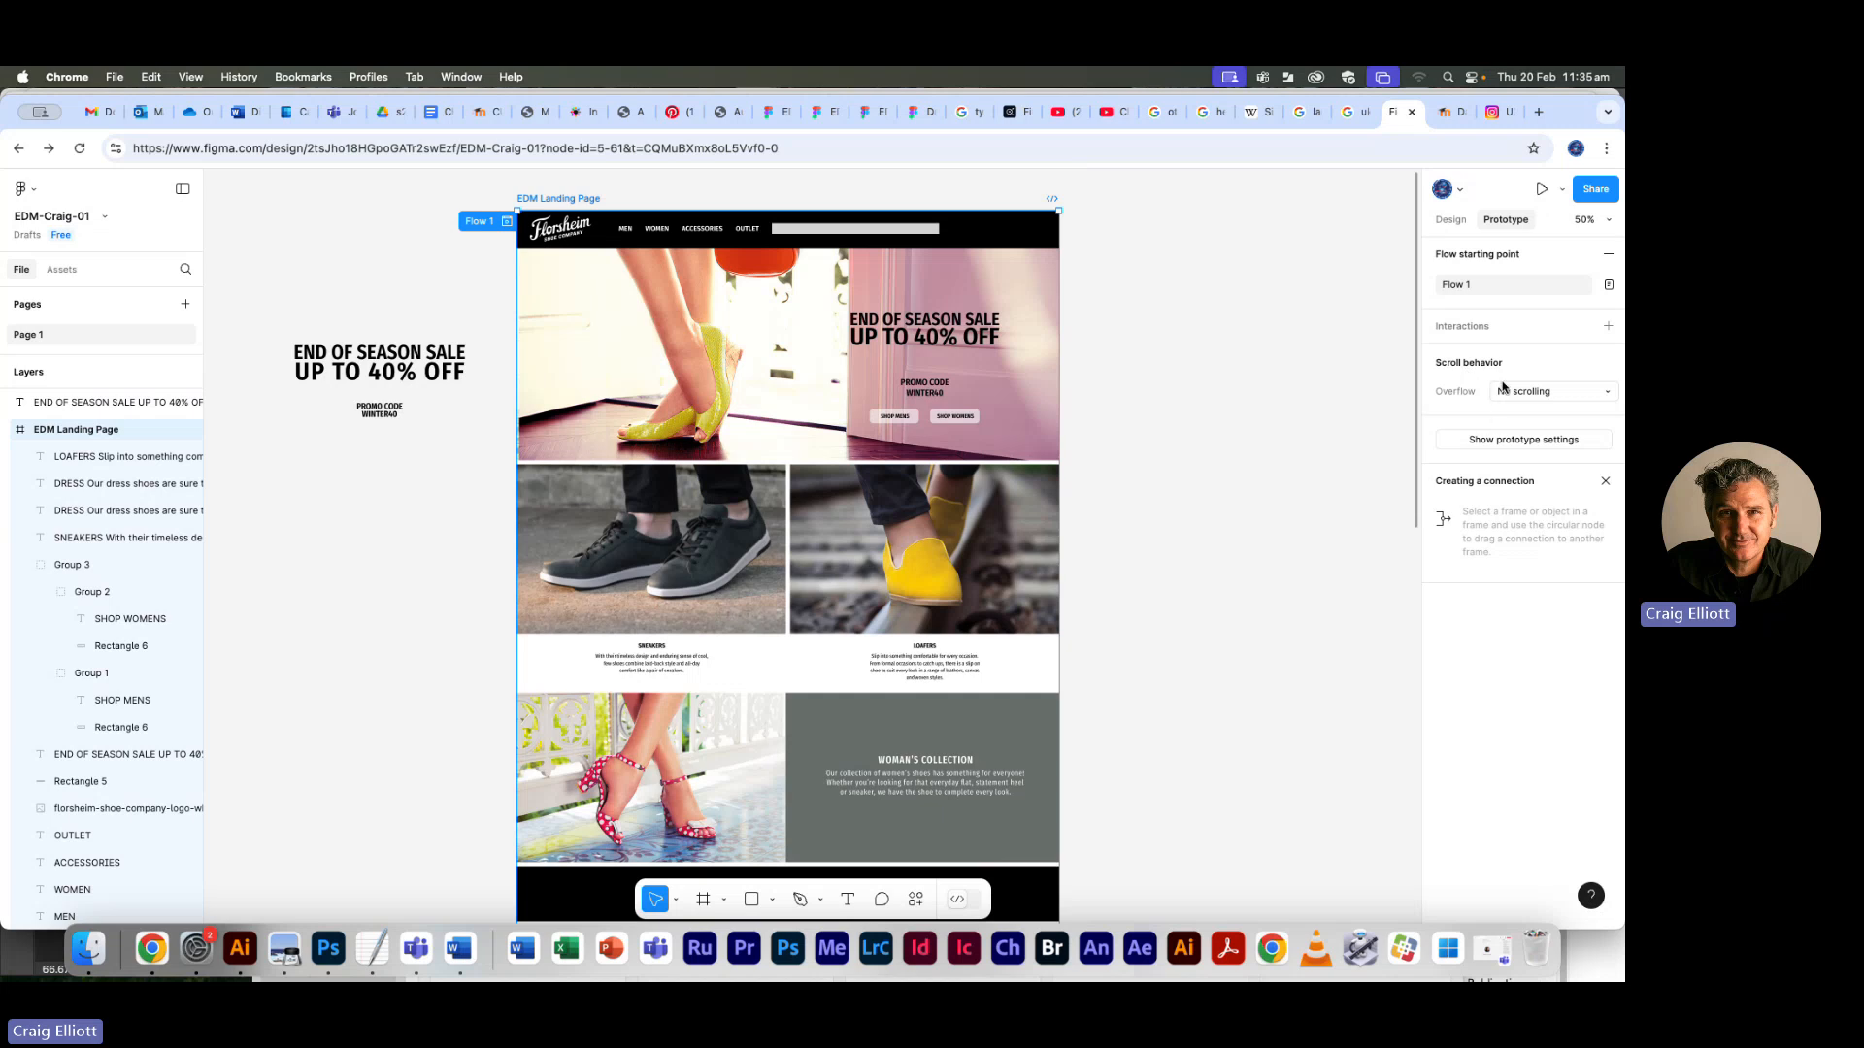
{"action": "left_click", "coordinate": [1451, 223]}
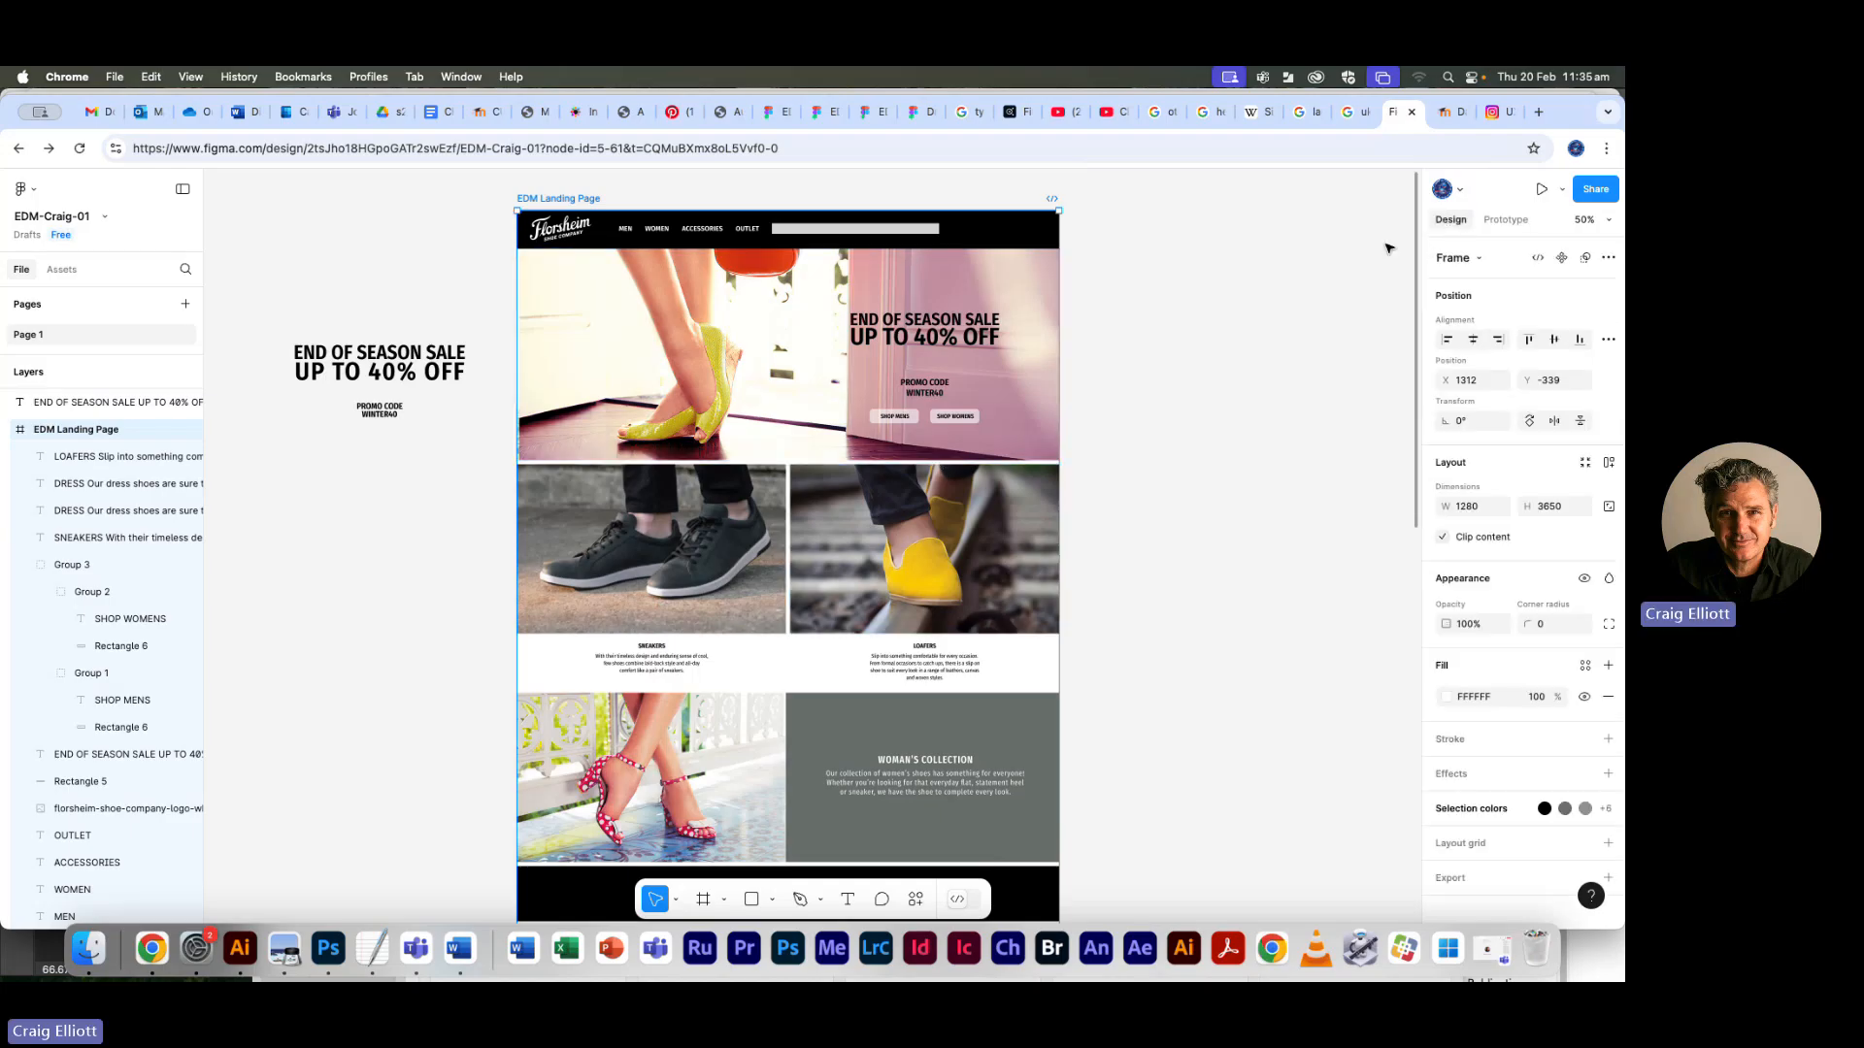
{"action": "left_click", "coordinate": [1500, 222]}
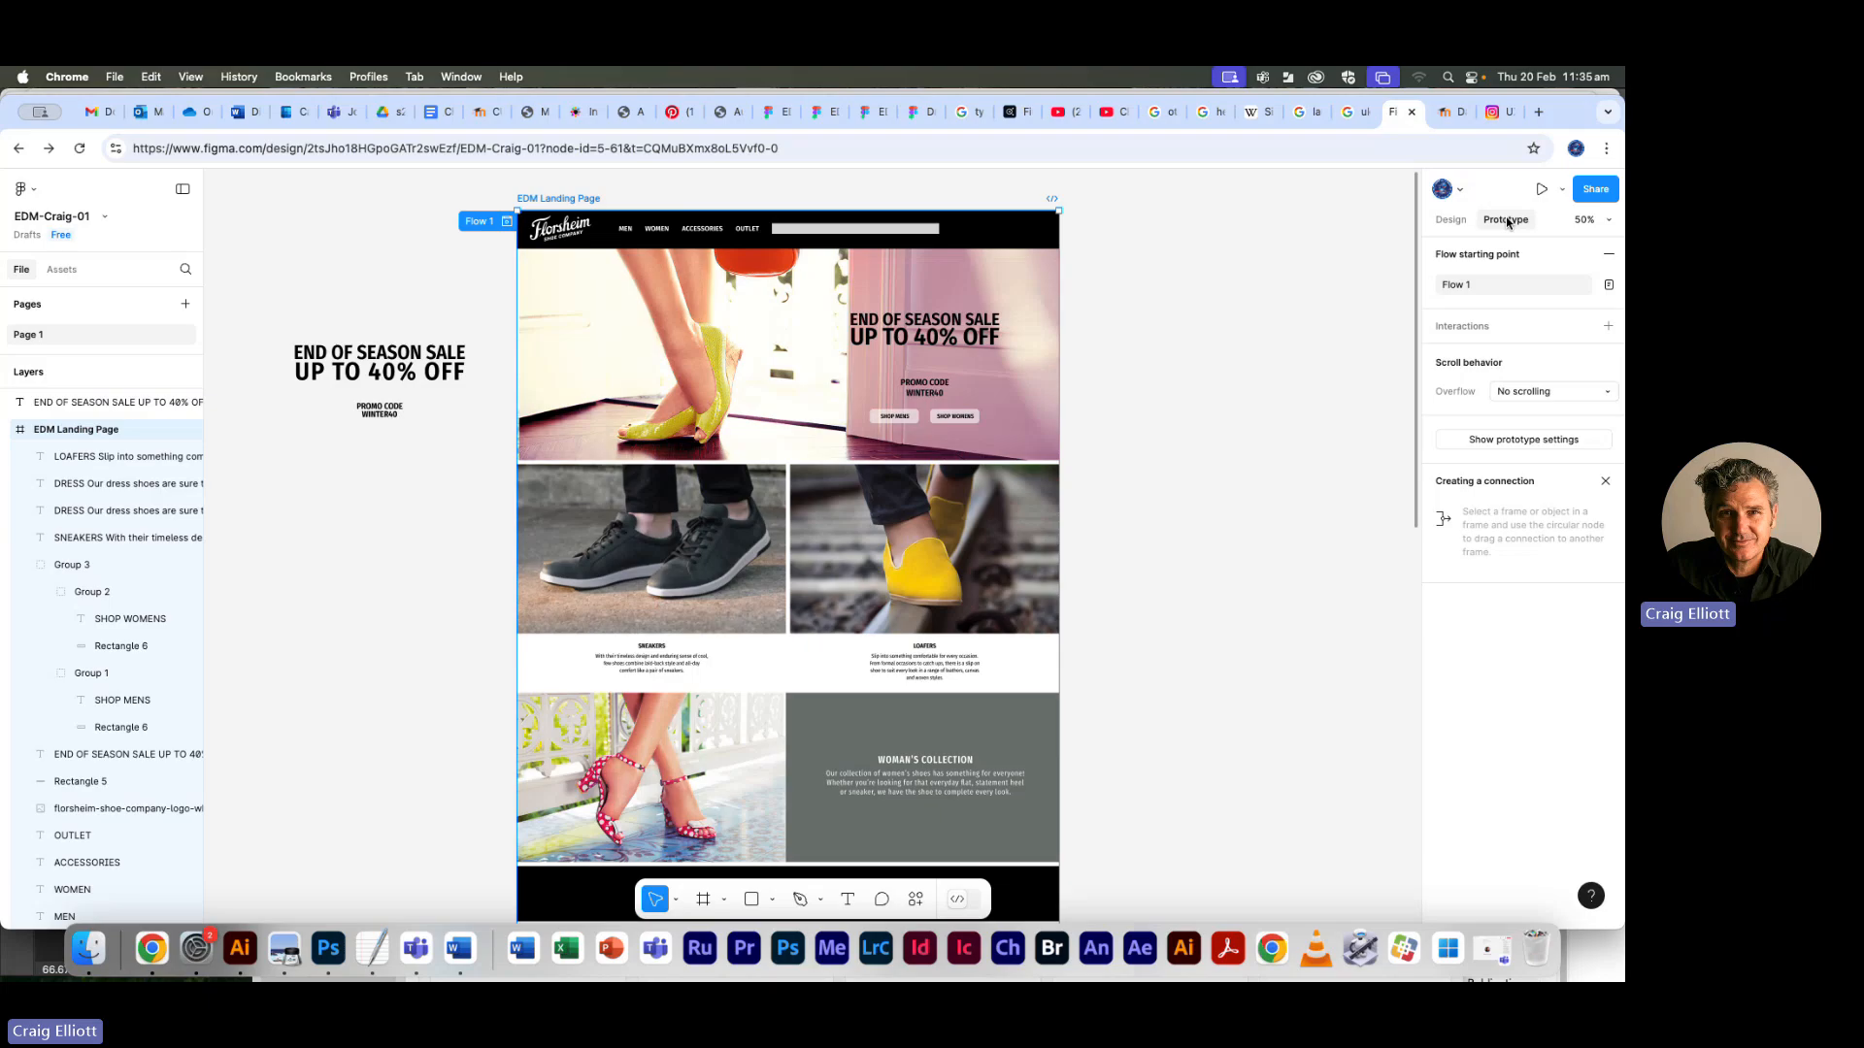
{"action": "left_click", "coordinate": [1525, 440]}
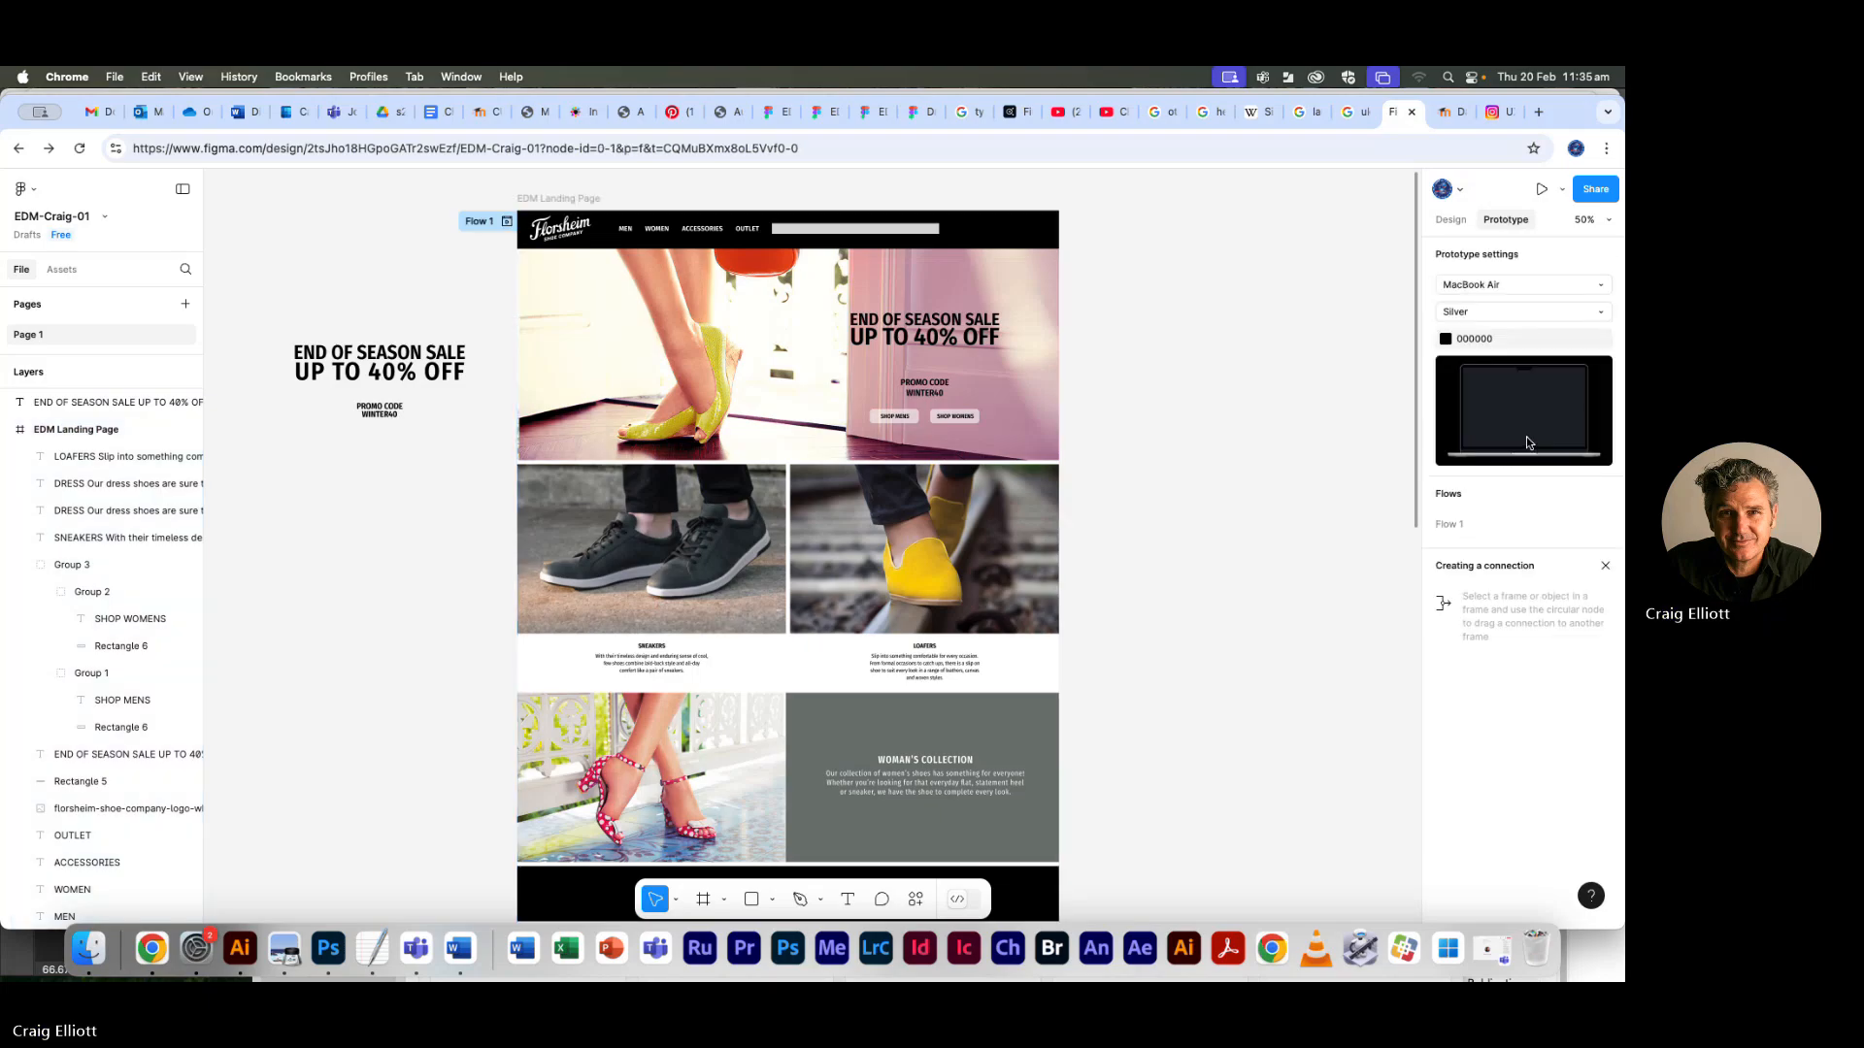
{"action": "left_click", "coordinate": [1599, 285]}
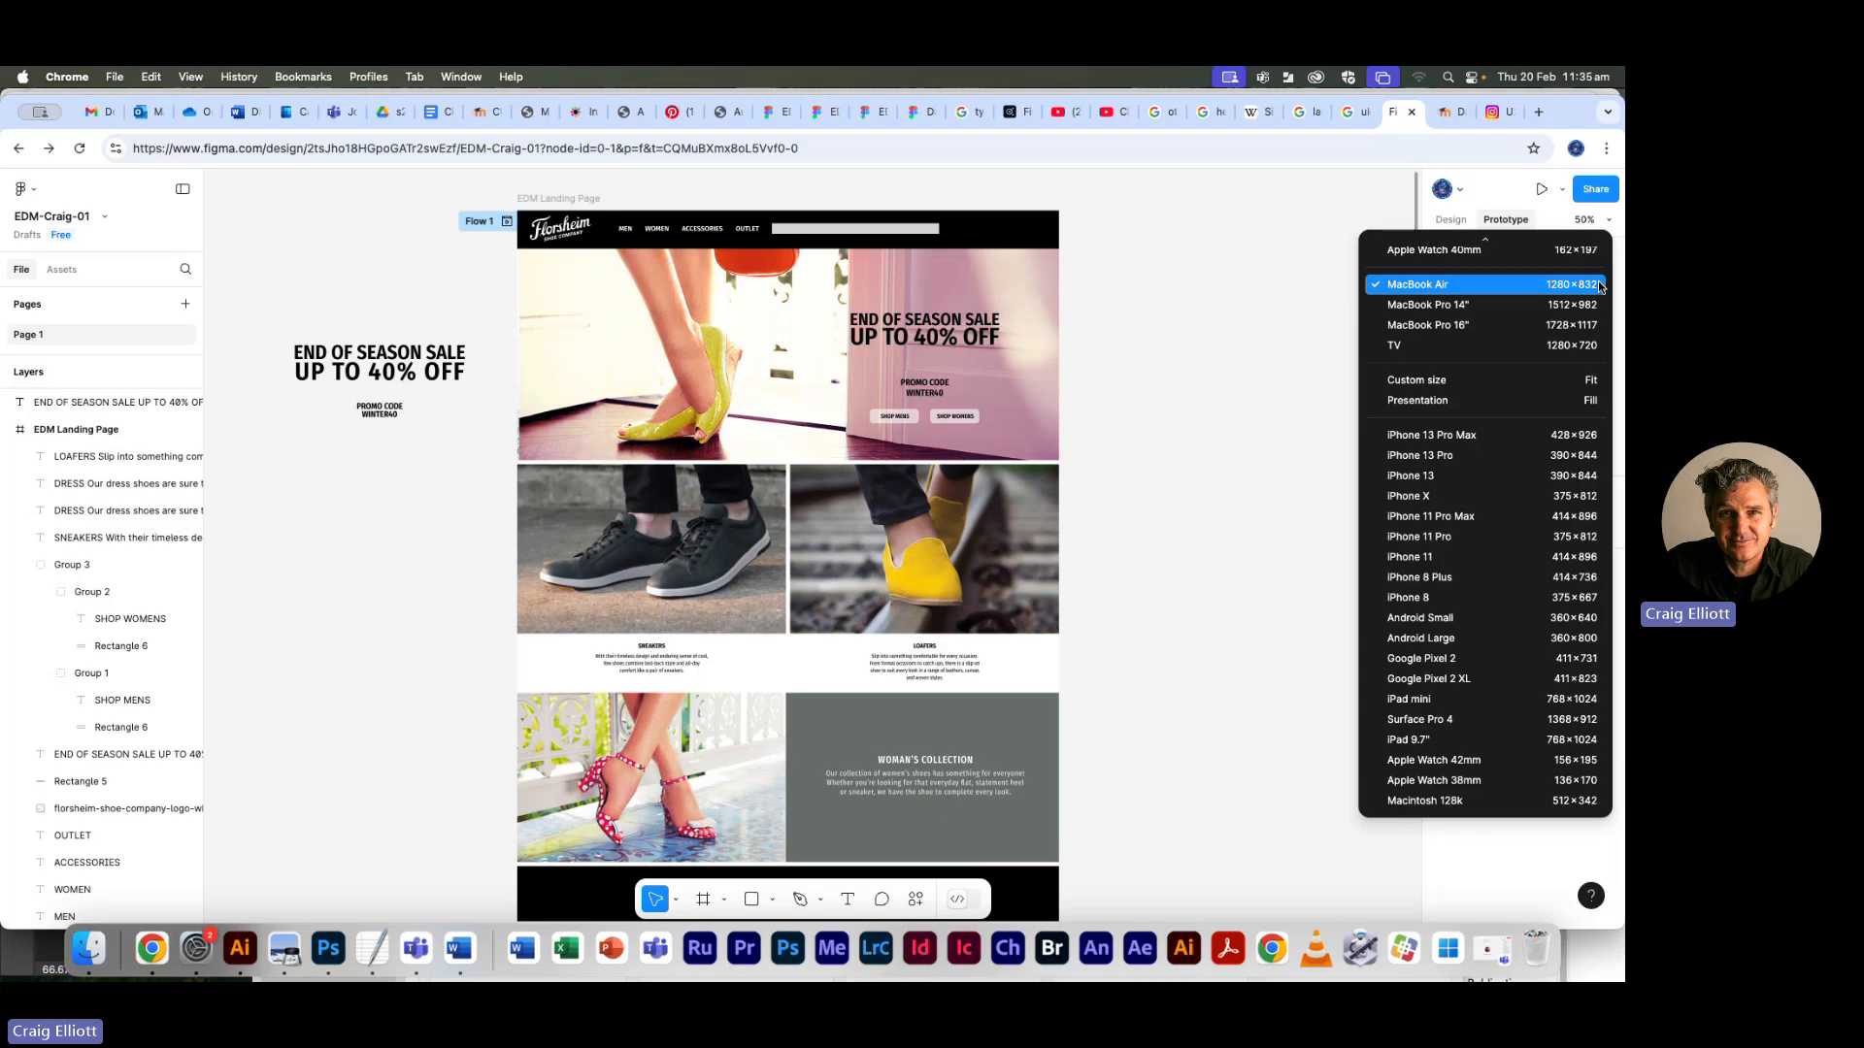
{"action": "left_click", "coordinate": [1390, 288]}
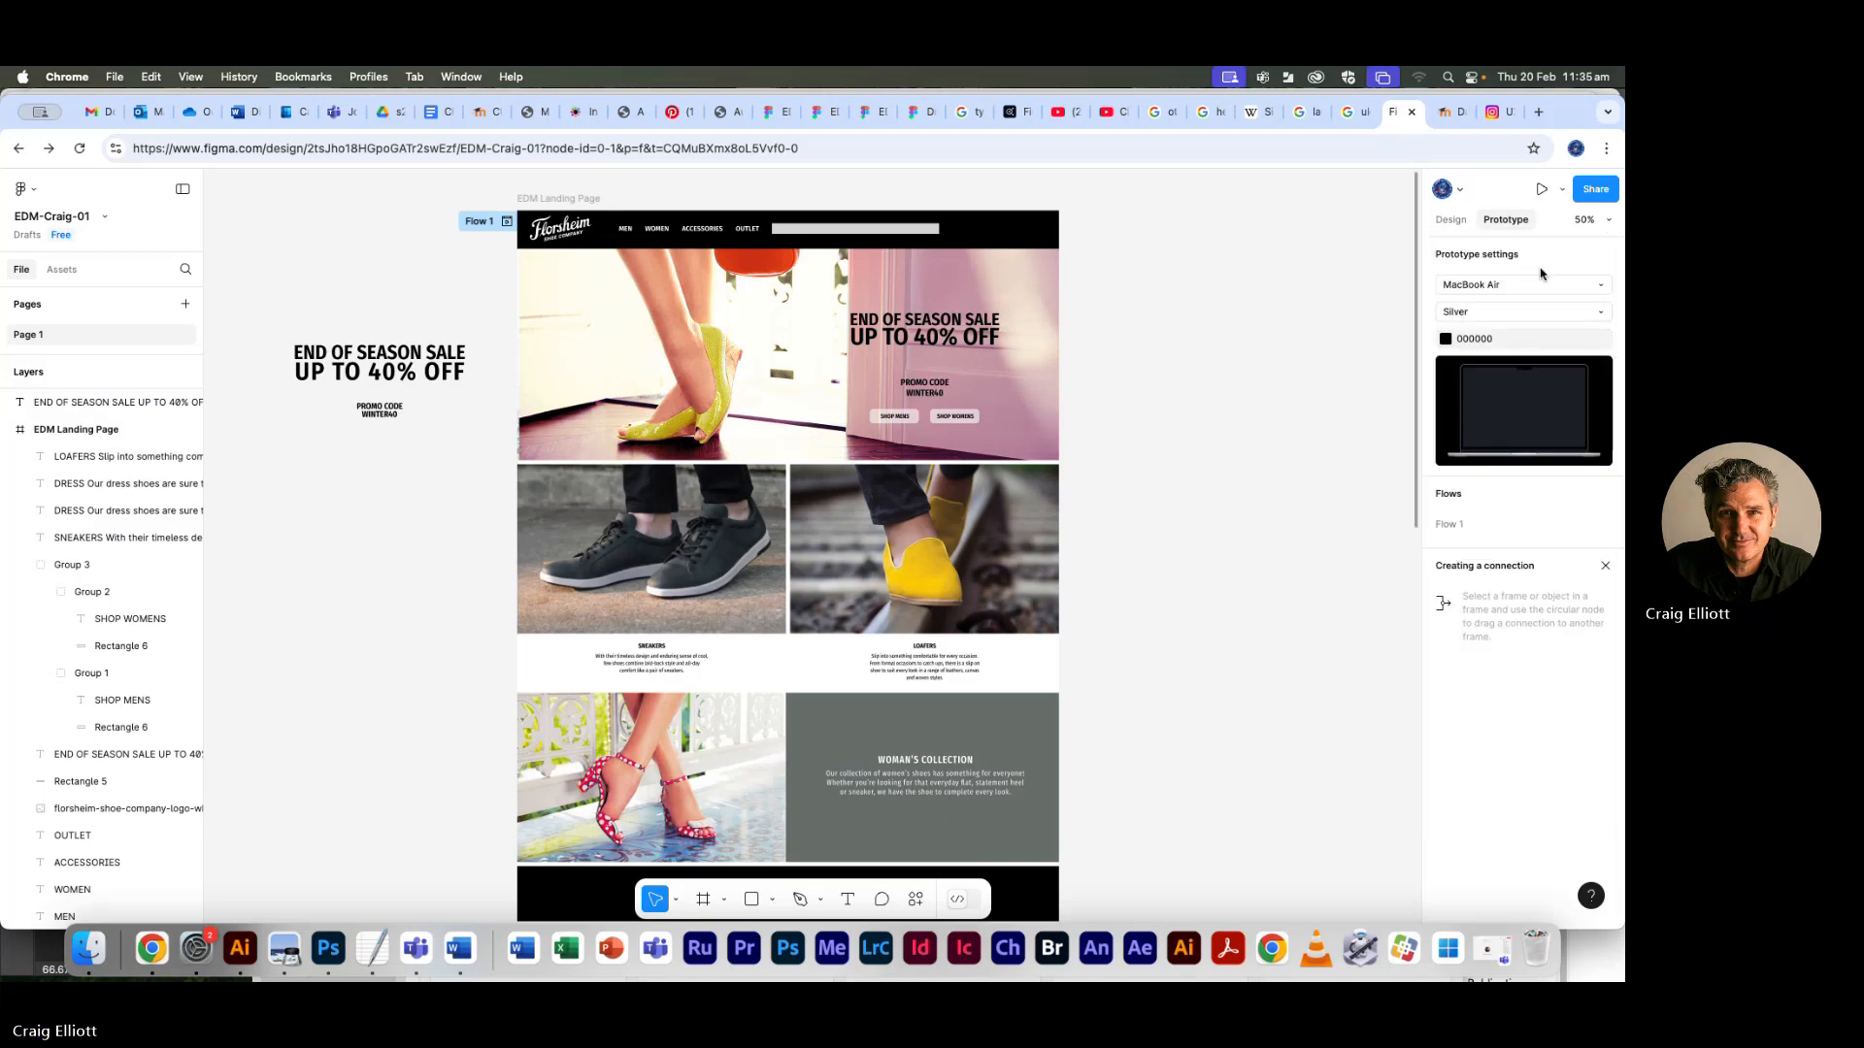
Present the EDM Landing Page prototype and examine the whole page in the MacBook Air preview
{"action": "left_click", "coordinate": [575, 201]}
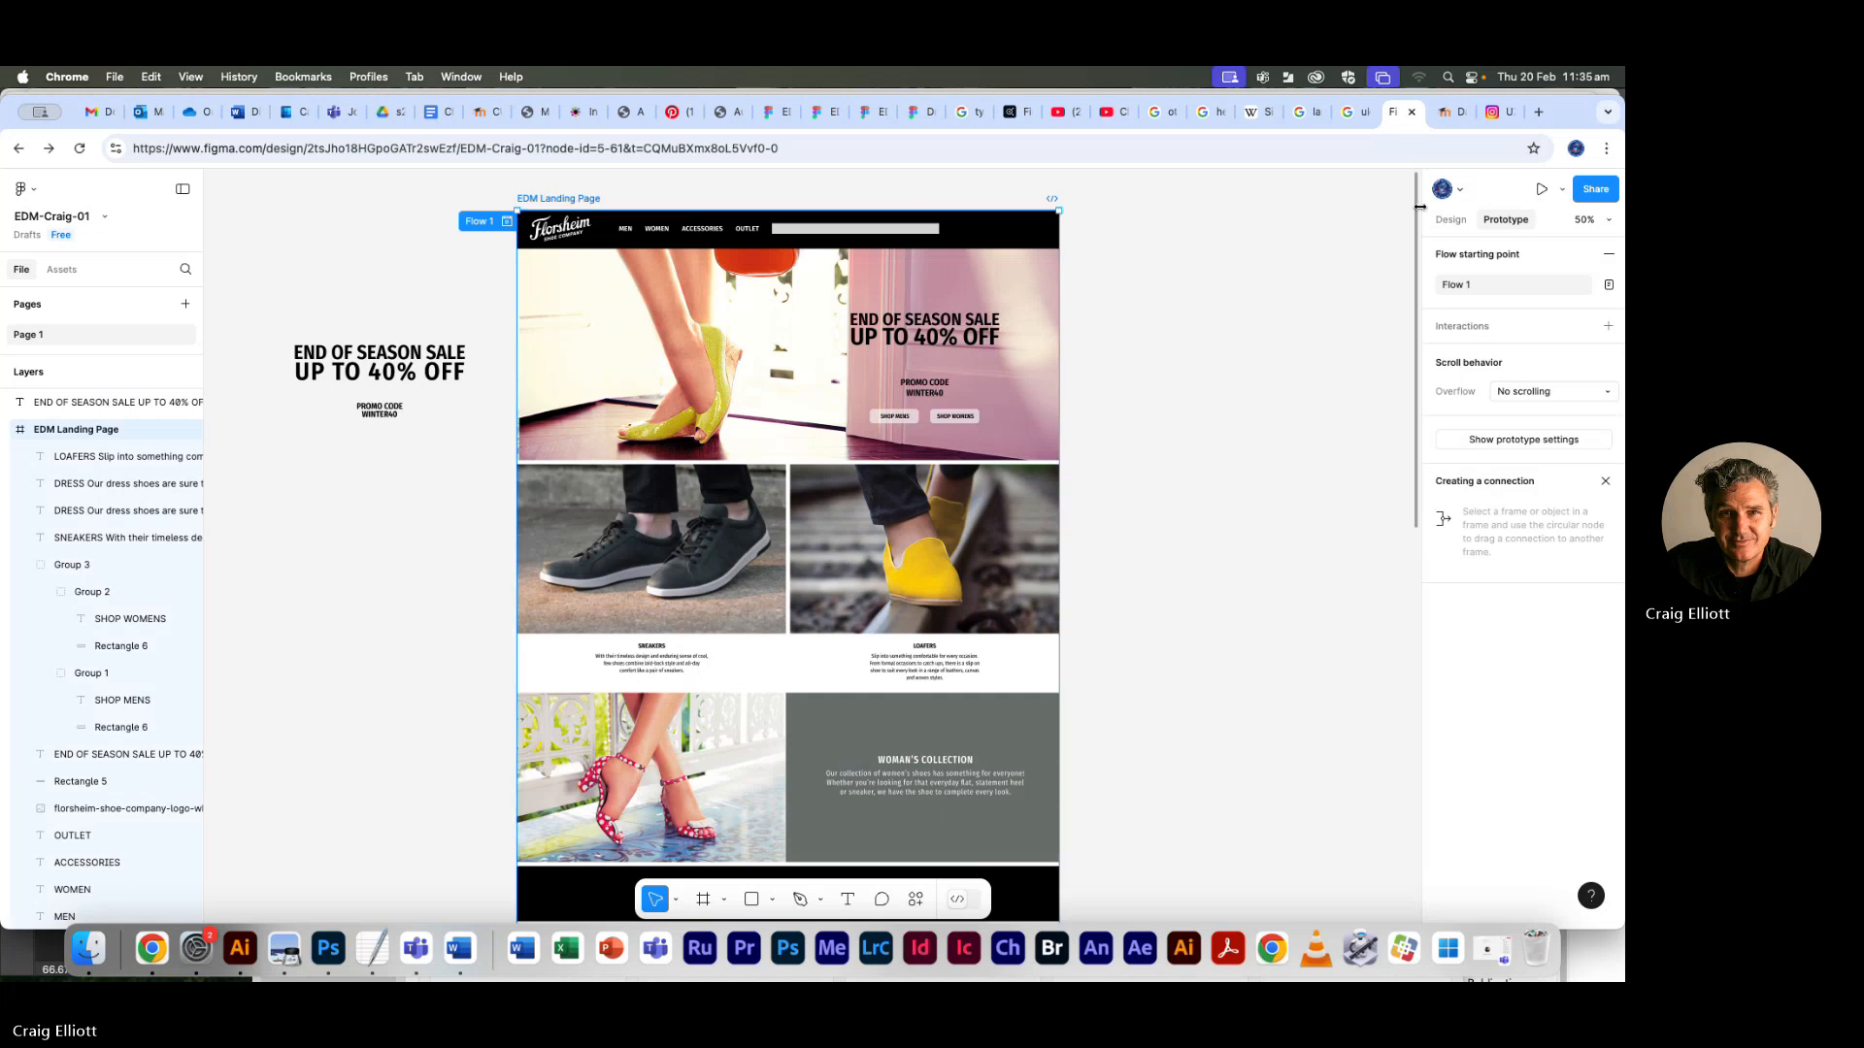
{"action": "left_click", "coordinate": [1541, 189]}
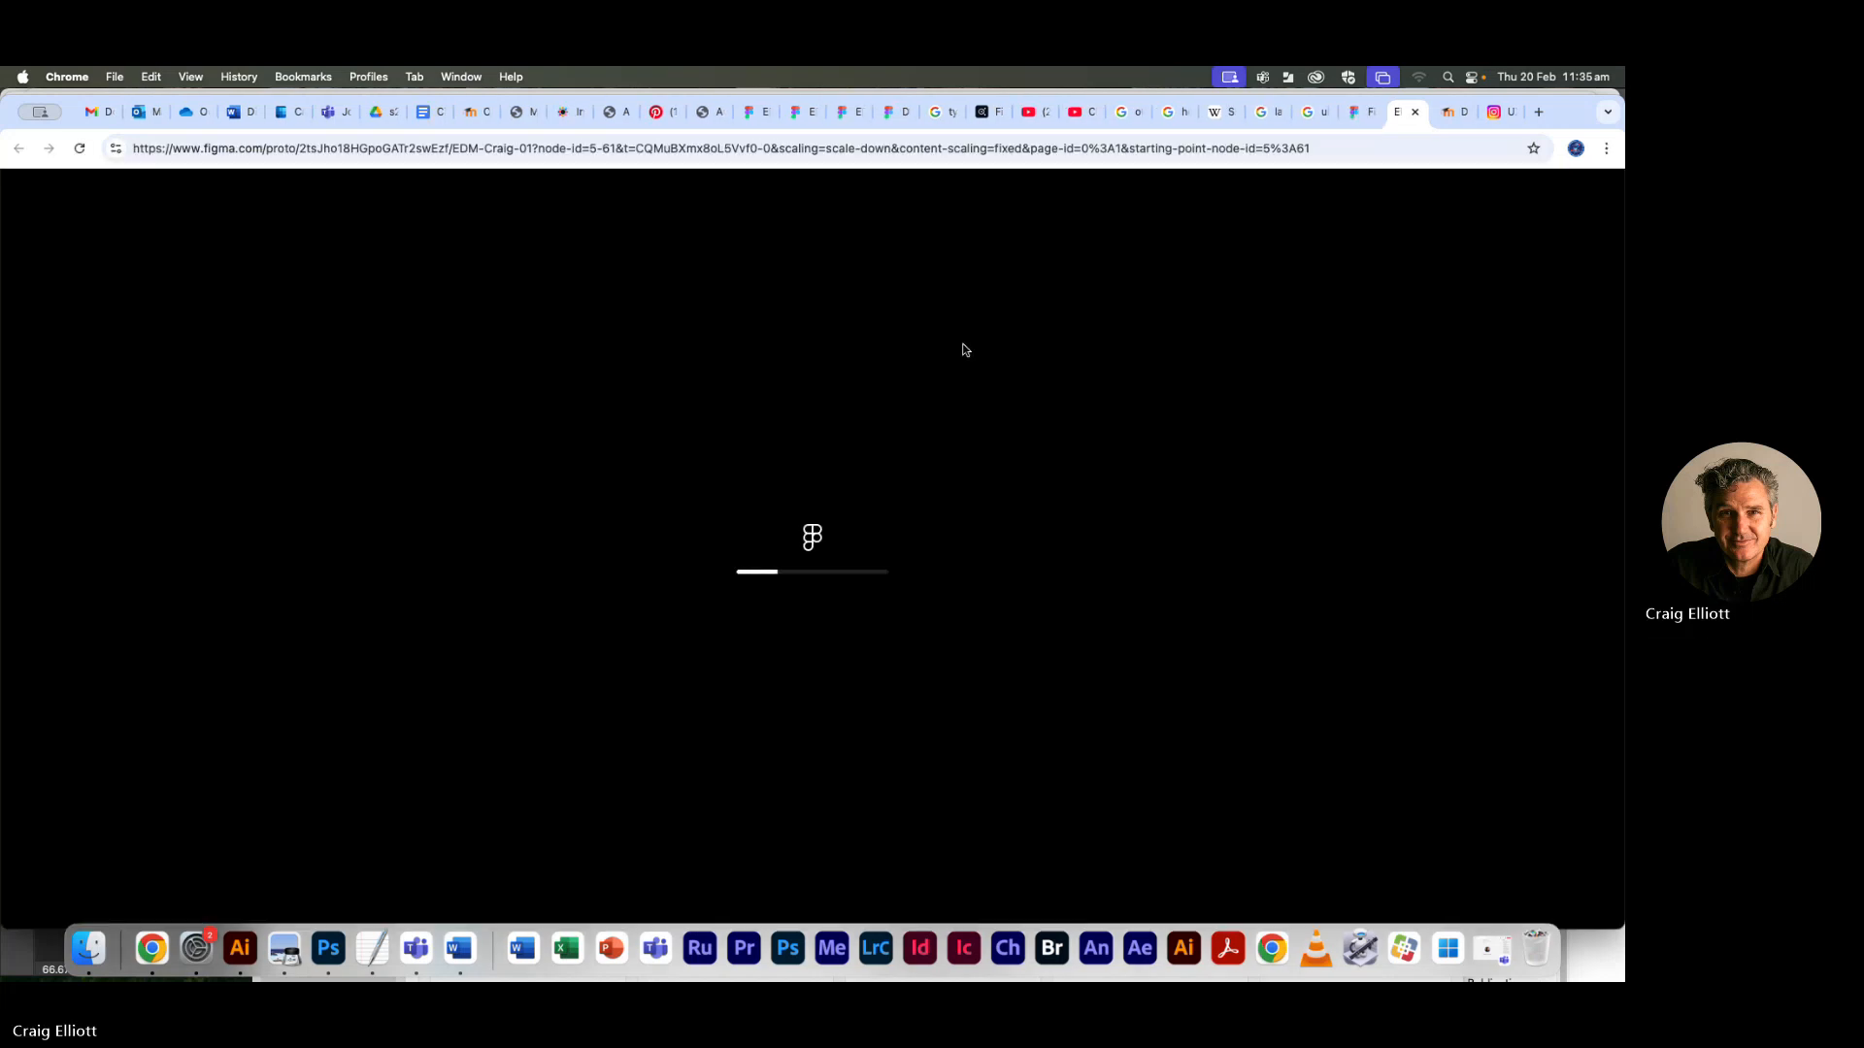
{"action": "scroll", "coordinate": [889, 481], "scroll_direction": "down", "scroll_amount": 10}
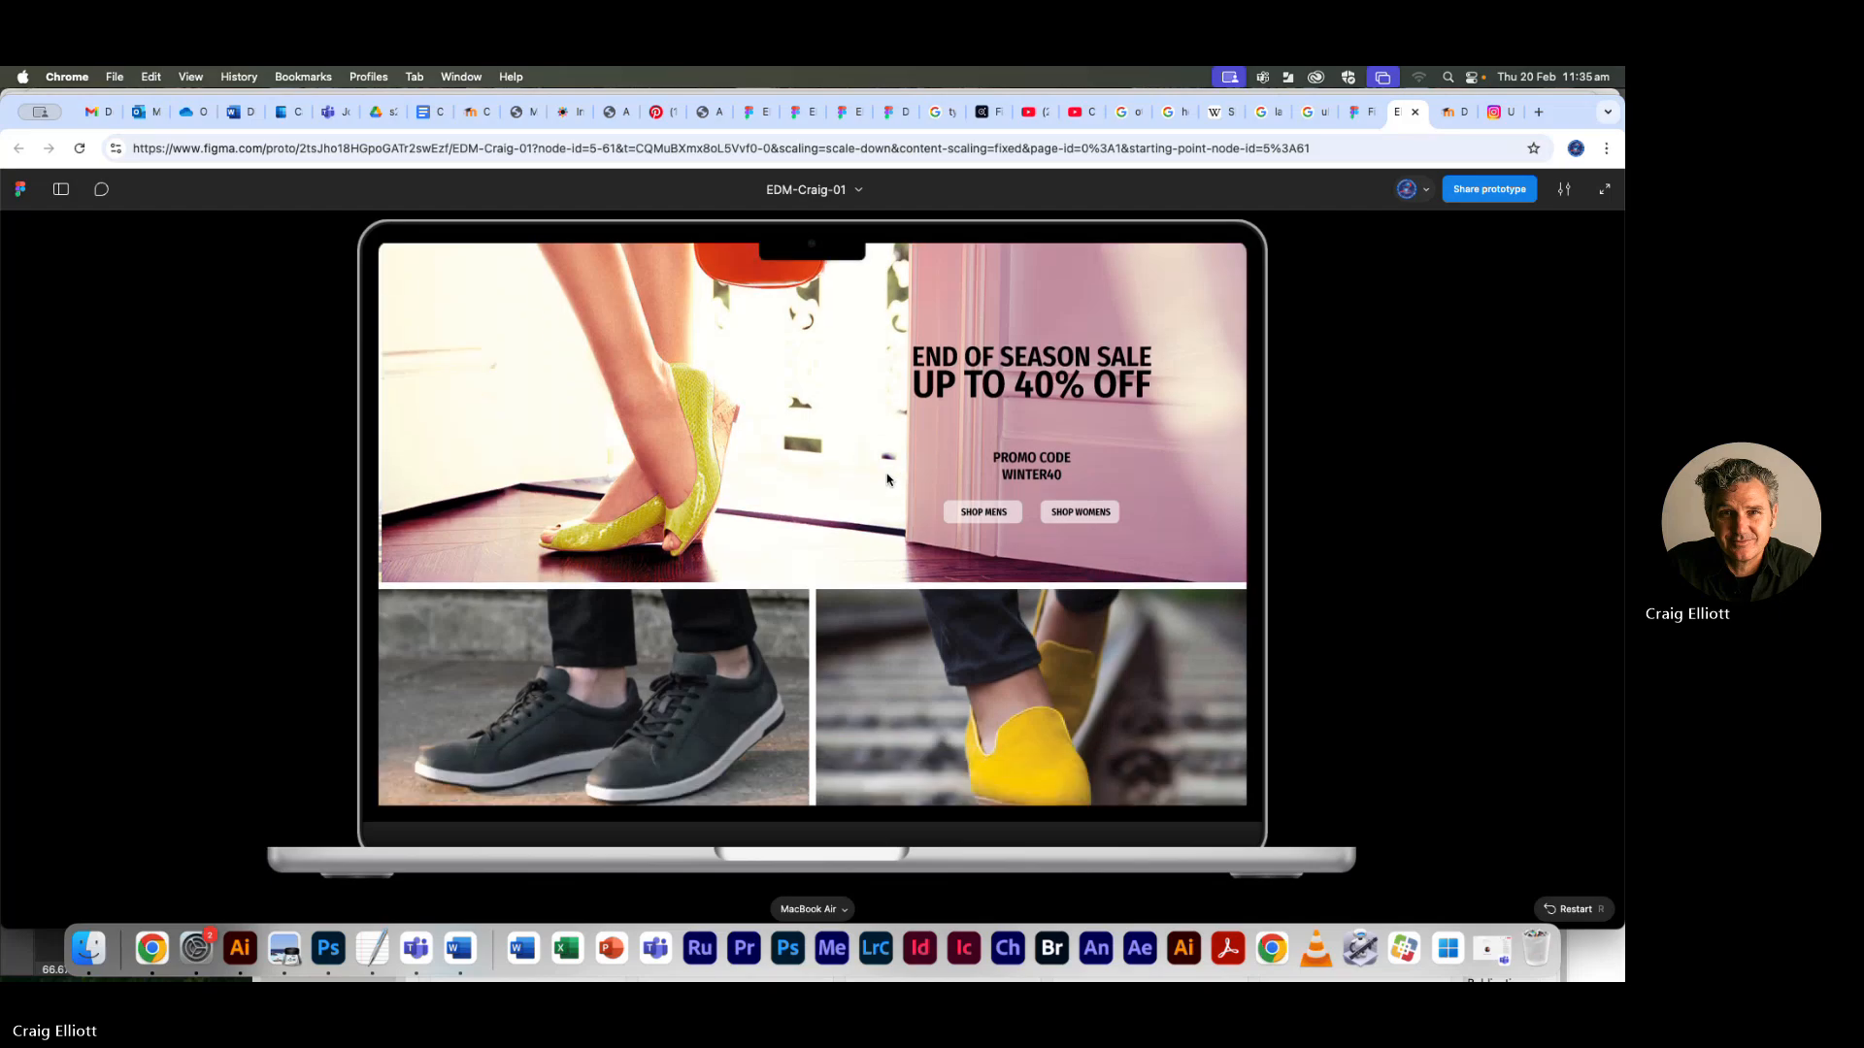
{"action": "scroll", "coordinate": [887, 479], "scroll_direction": "down", "scroll_amount": 5}
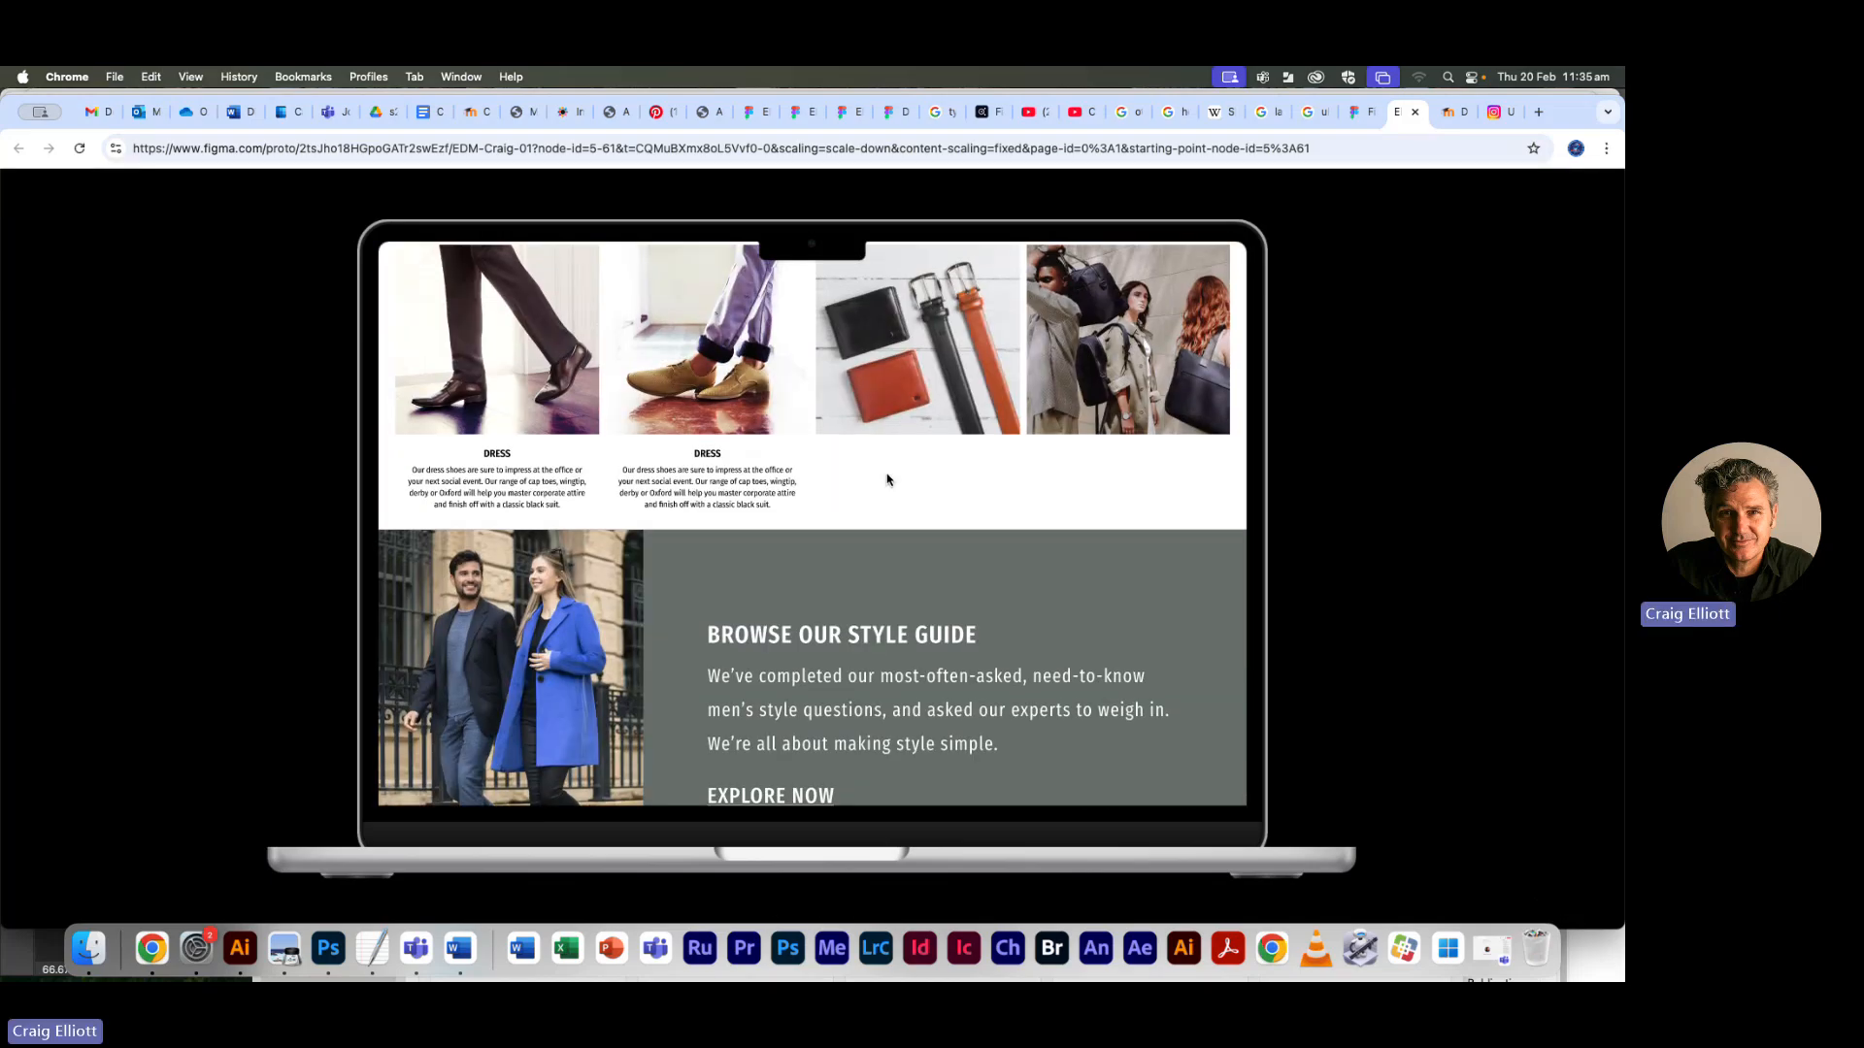
{"action": "scroll", "coordinate": [1182, 326], "scroll_direction": "up", "scroll_amount": 15}
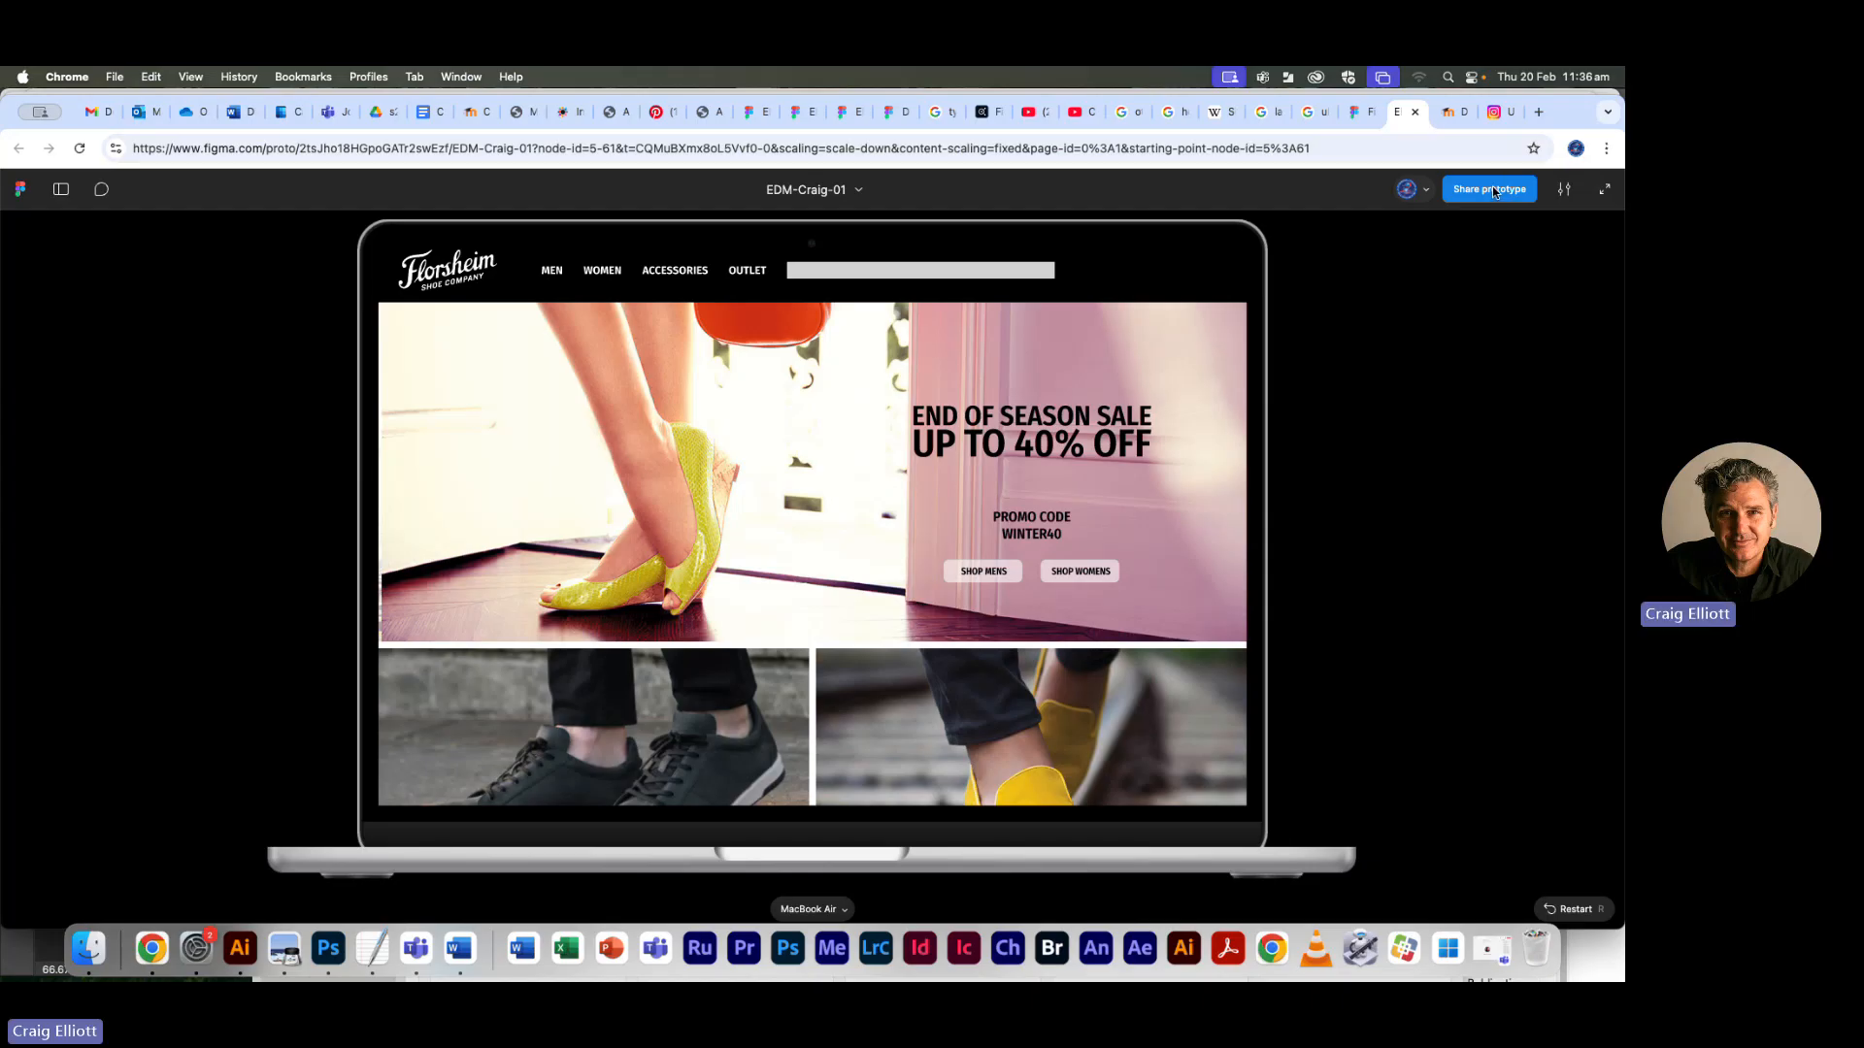
{"action": "scroll", "coordinate": [1068, 350], "scroll_direction": "down", "scroll_amount": 10}
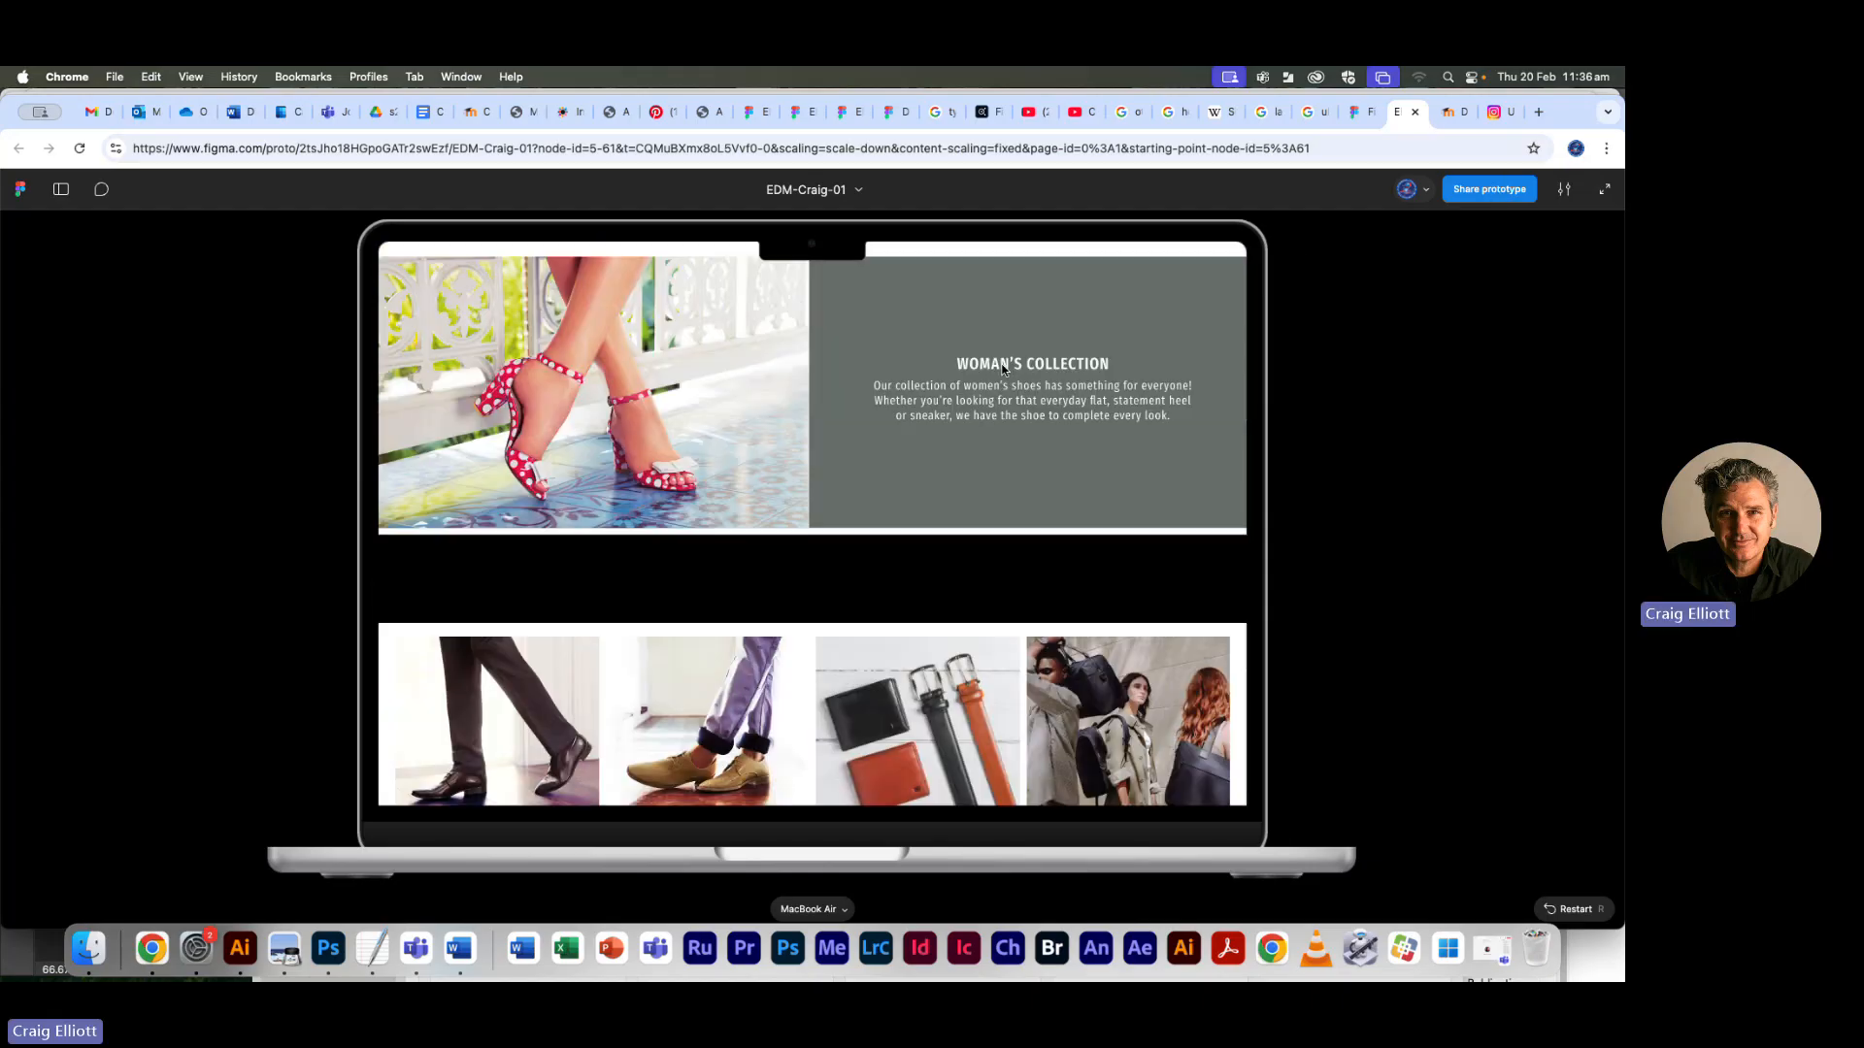
{"action": "scroll", "coordinate": [1002, 368], "scroll_direction": "up", "scroll_amount": 15}
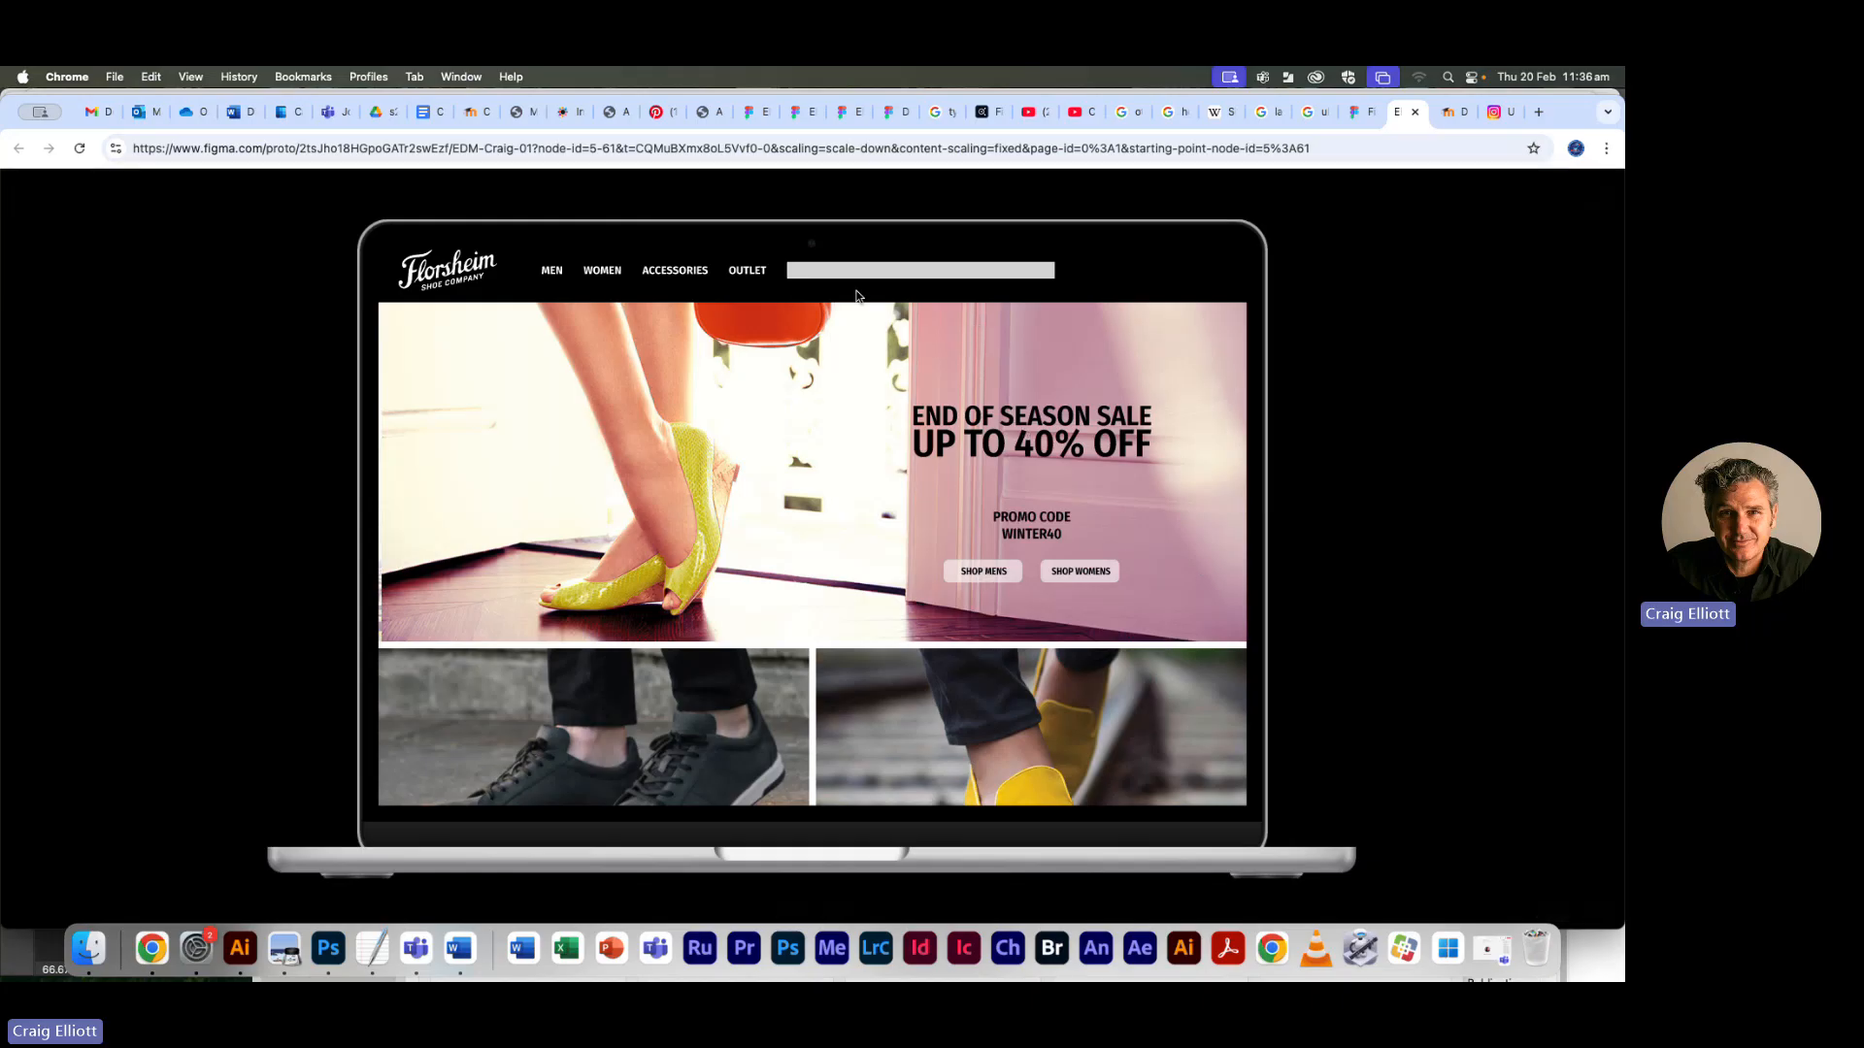
{"action": "scroll", "coordinate": [638, 303], "scroll_direction": "down", "scroll_amount": 8}
{"action": "scroll", "coordinate": [639, 303], "scroll_direction": "up", "scroll_amount": 10}
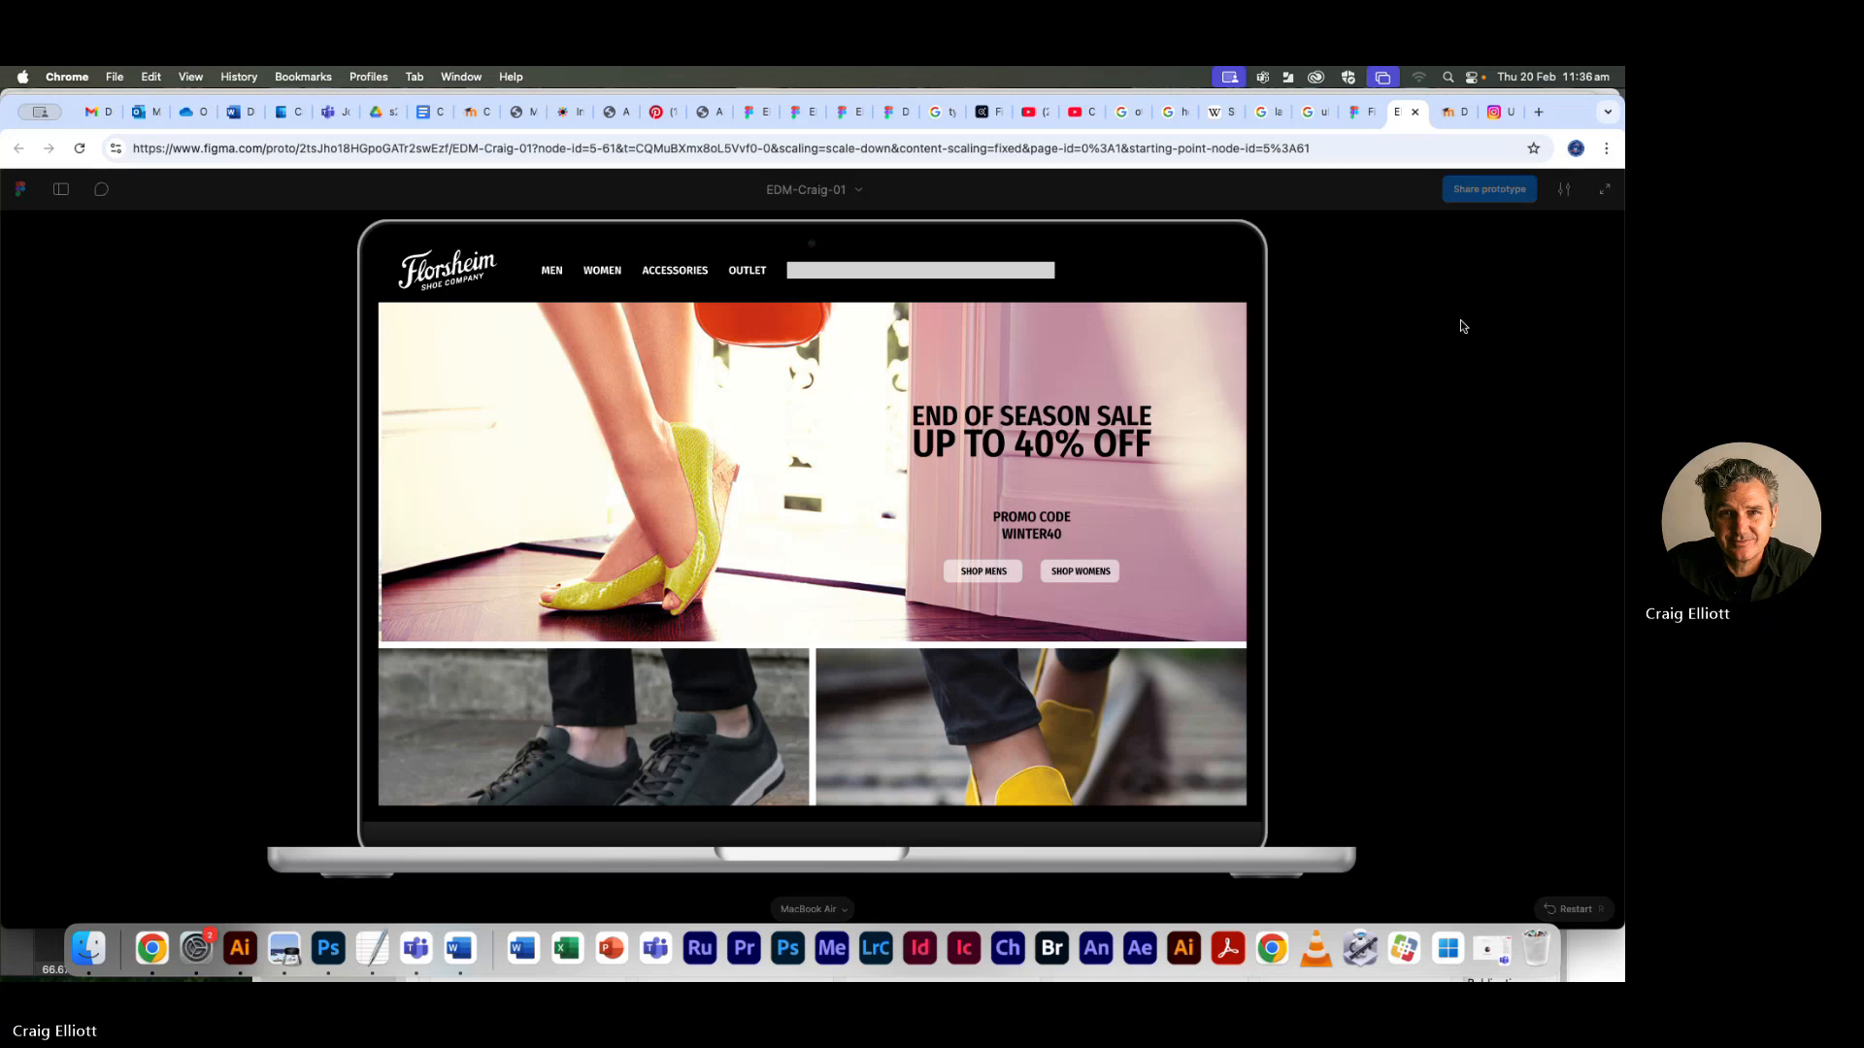
Switch to the Microsoft Teams meeting and open its additional options to reach the recording and transcription controls
{"action": "left_click", "coordinate": [1574, 313]}
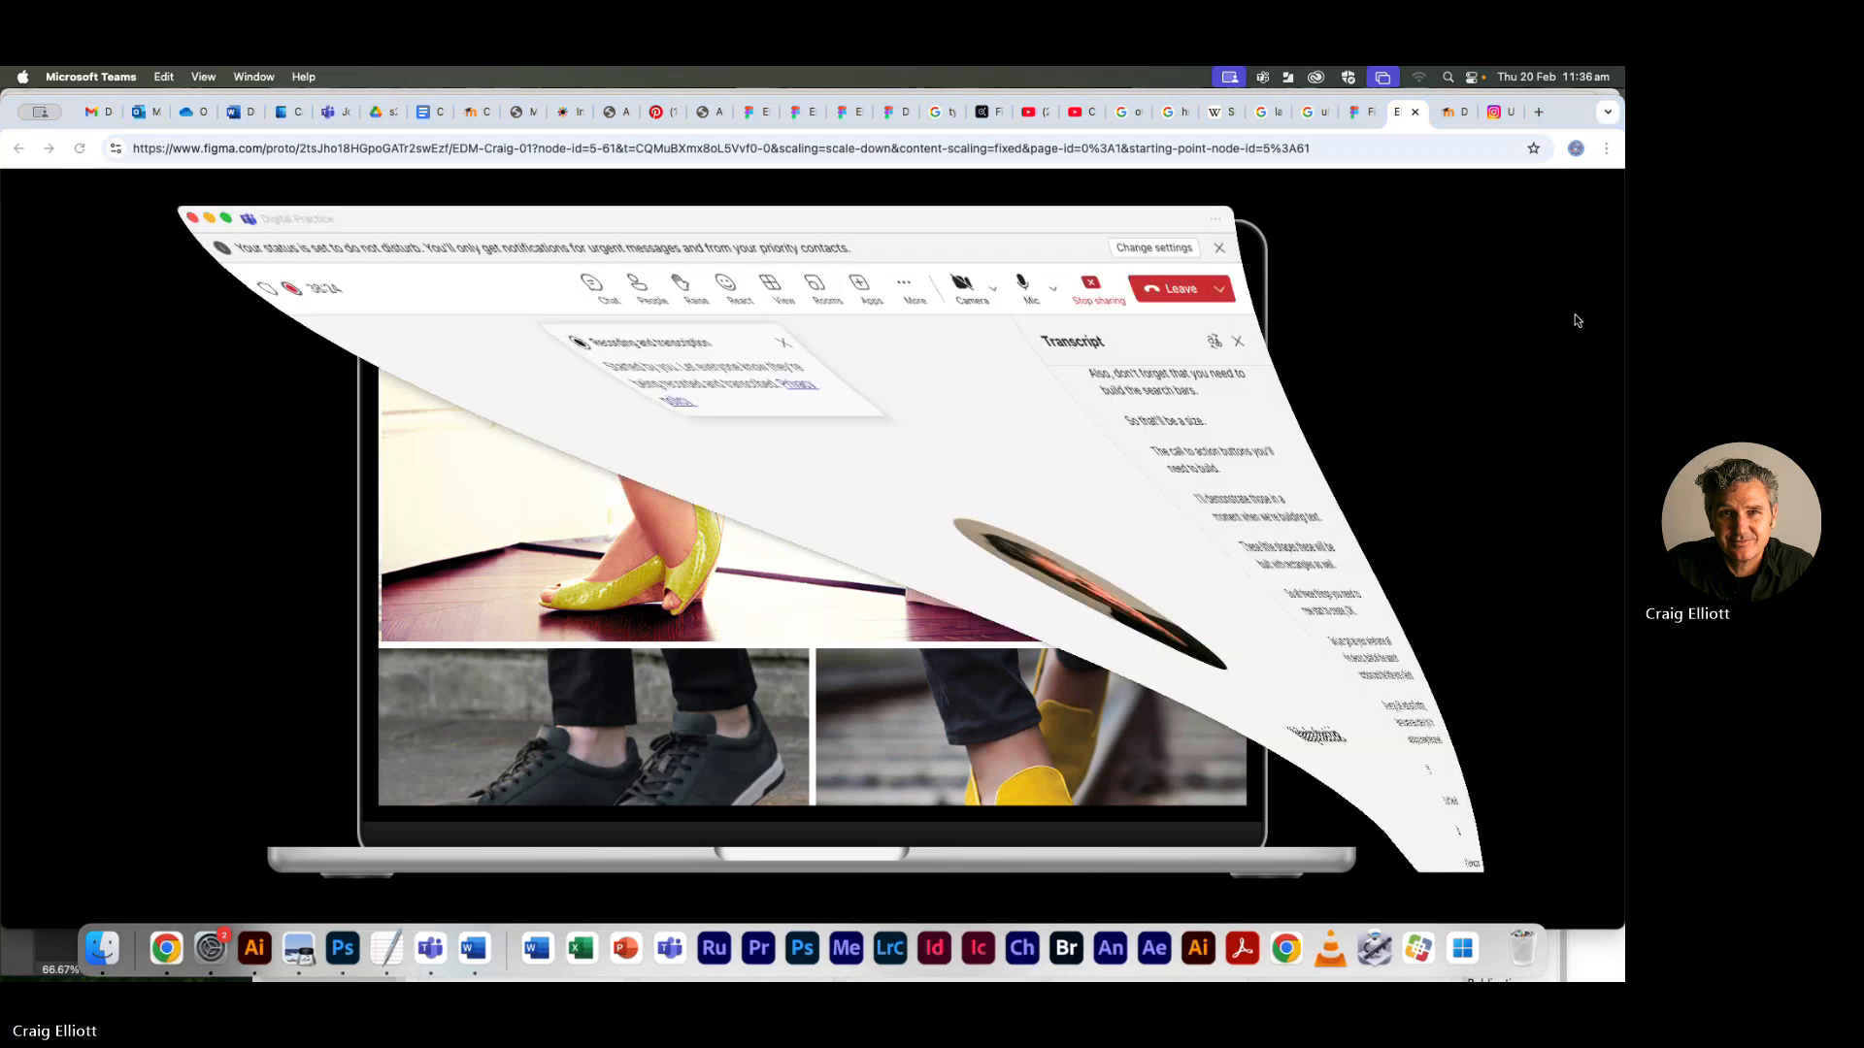
{"action": "left_click", "coordinate": [867, 245]}
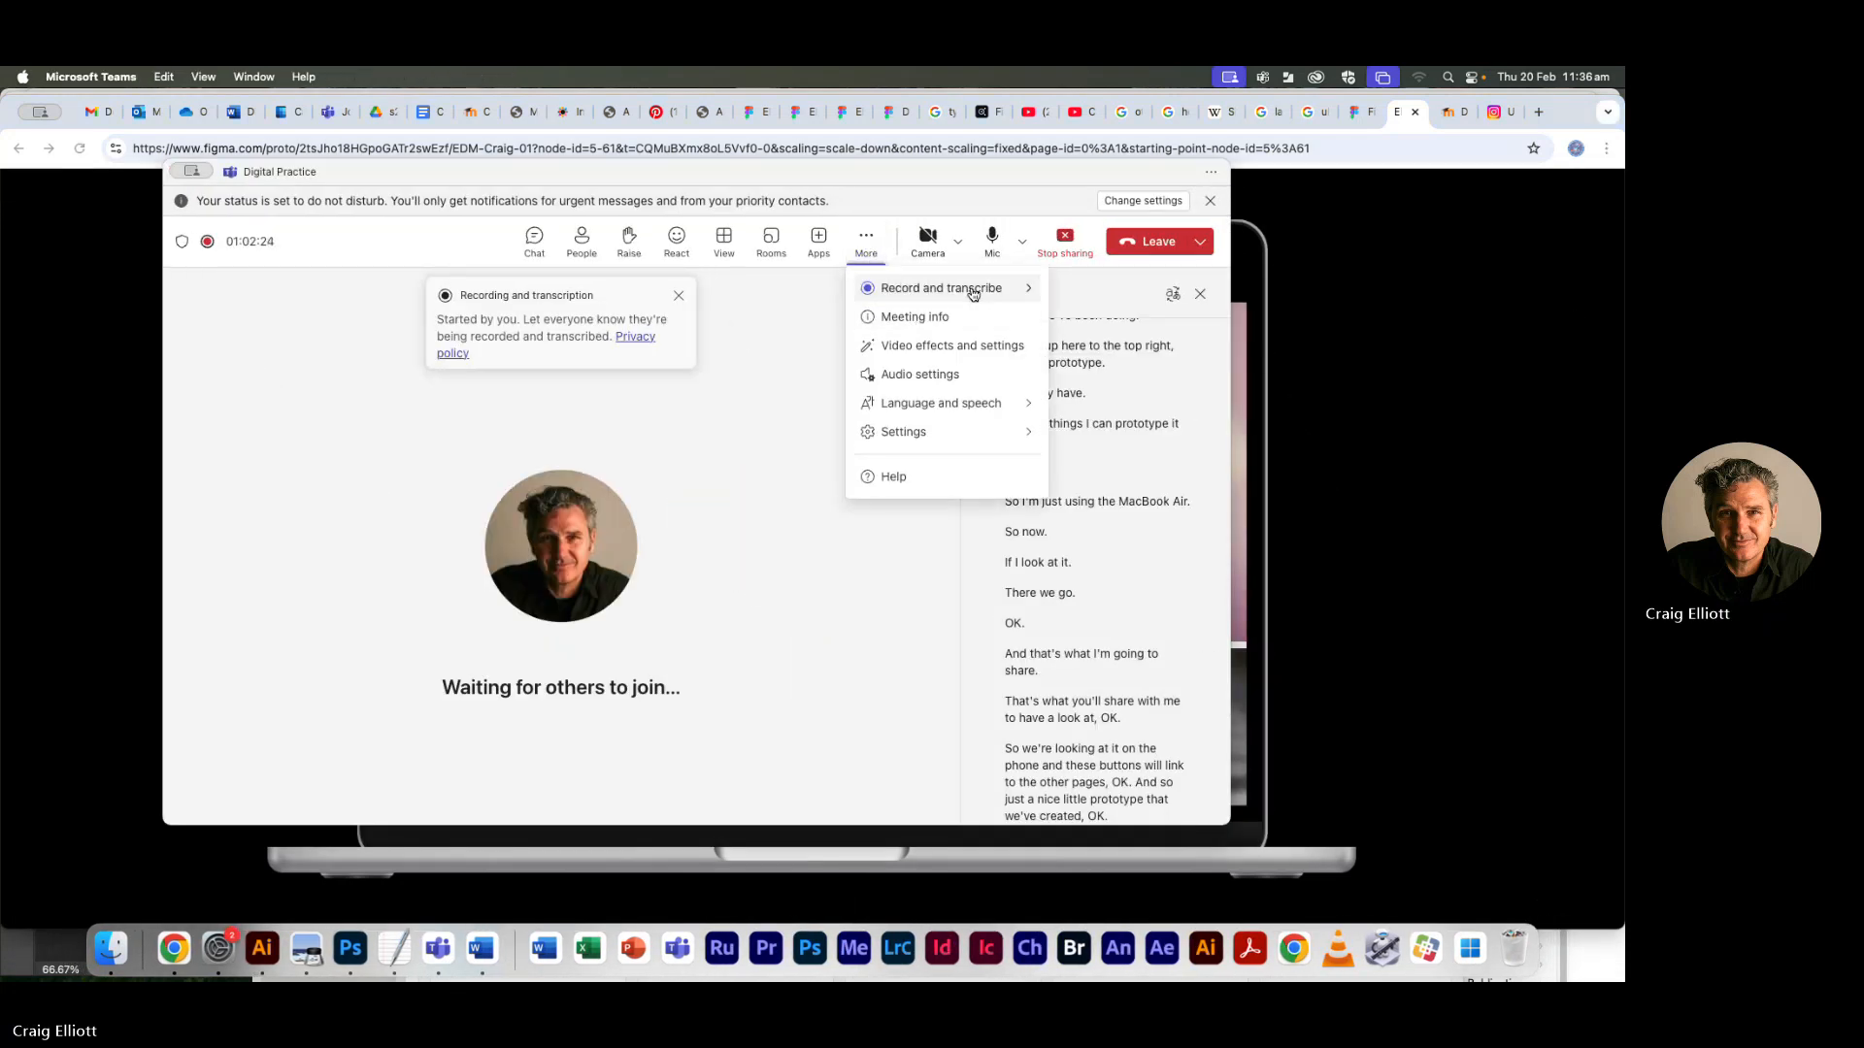